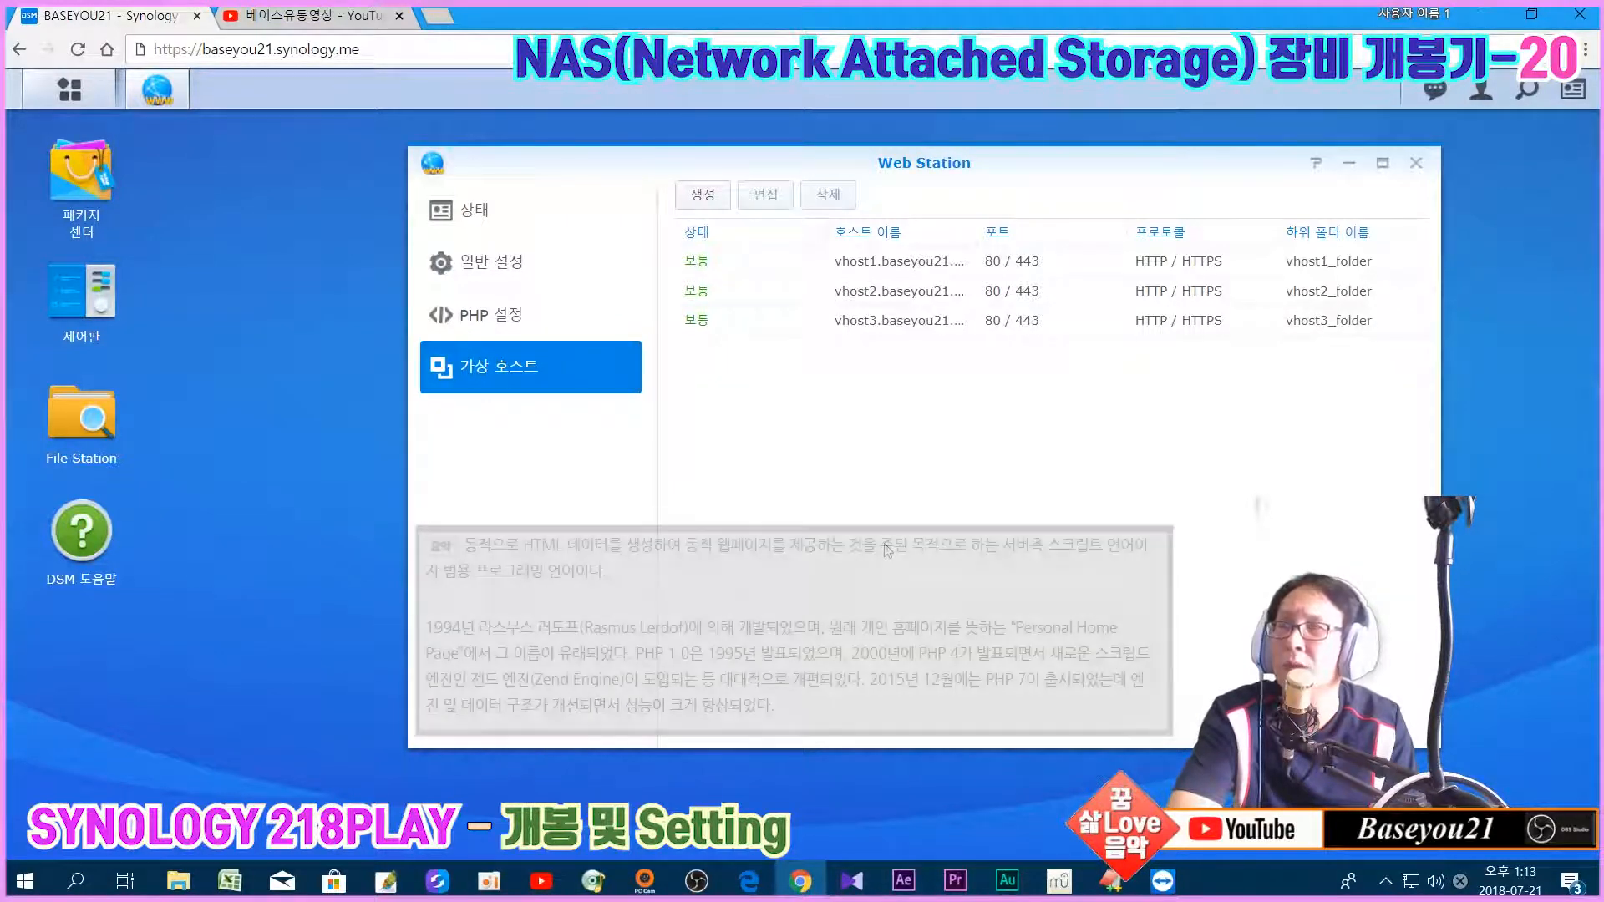
# Step: Compare Web Station's PHP settings and virtual host list a few times, then close Web Station
pyautogui.click(511, 327)
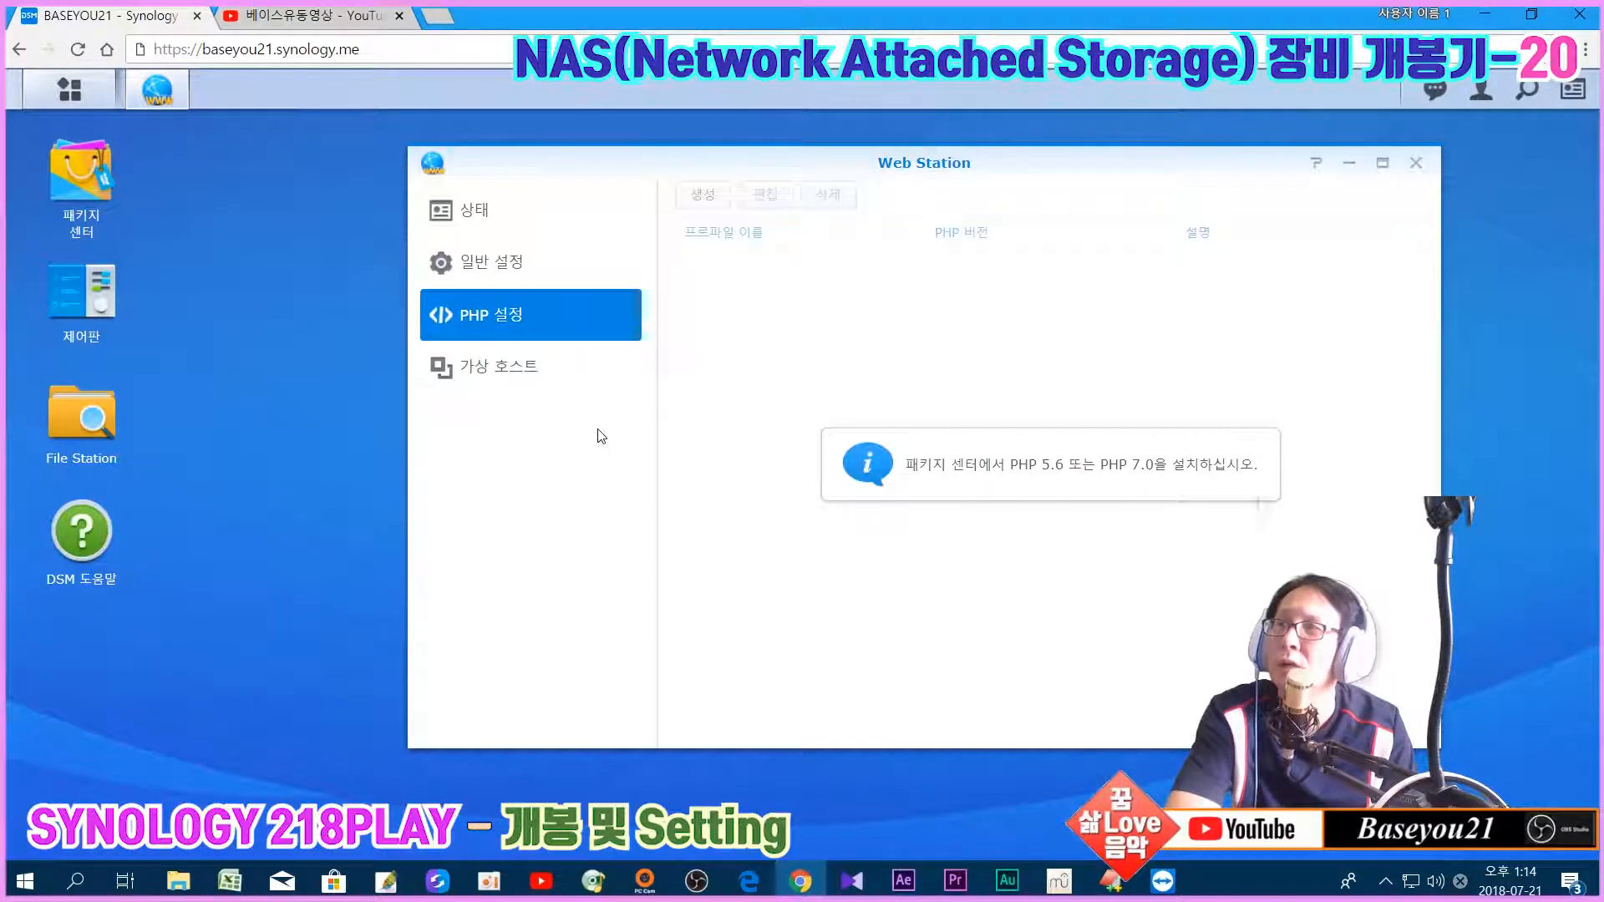
pyautogui.click(494, 388)
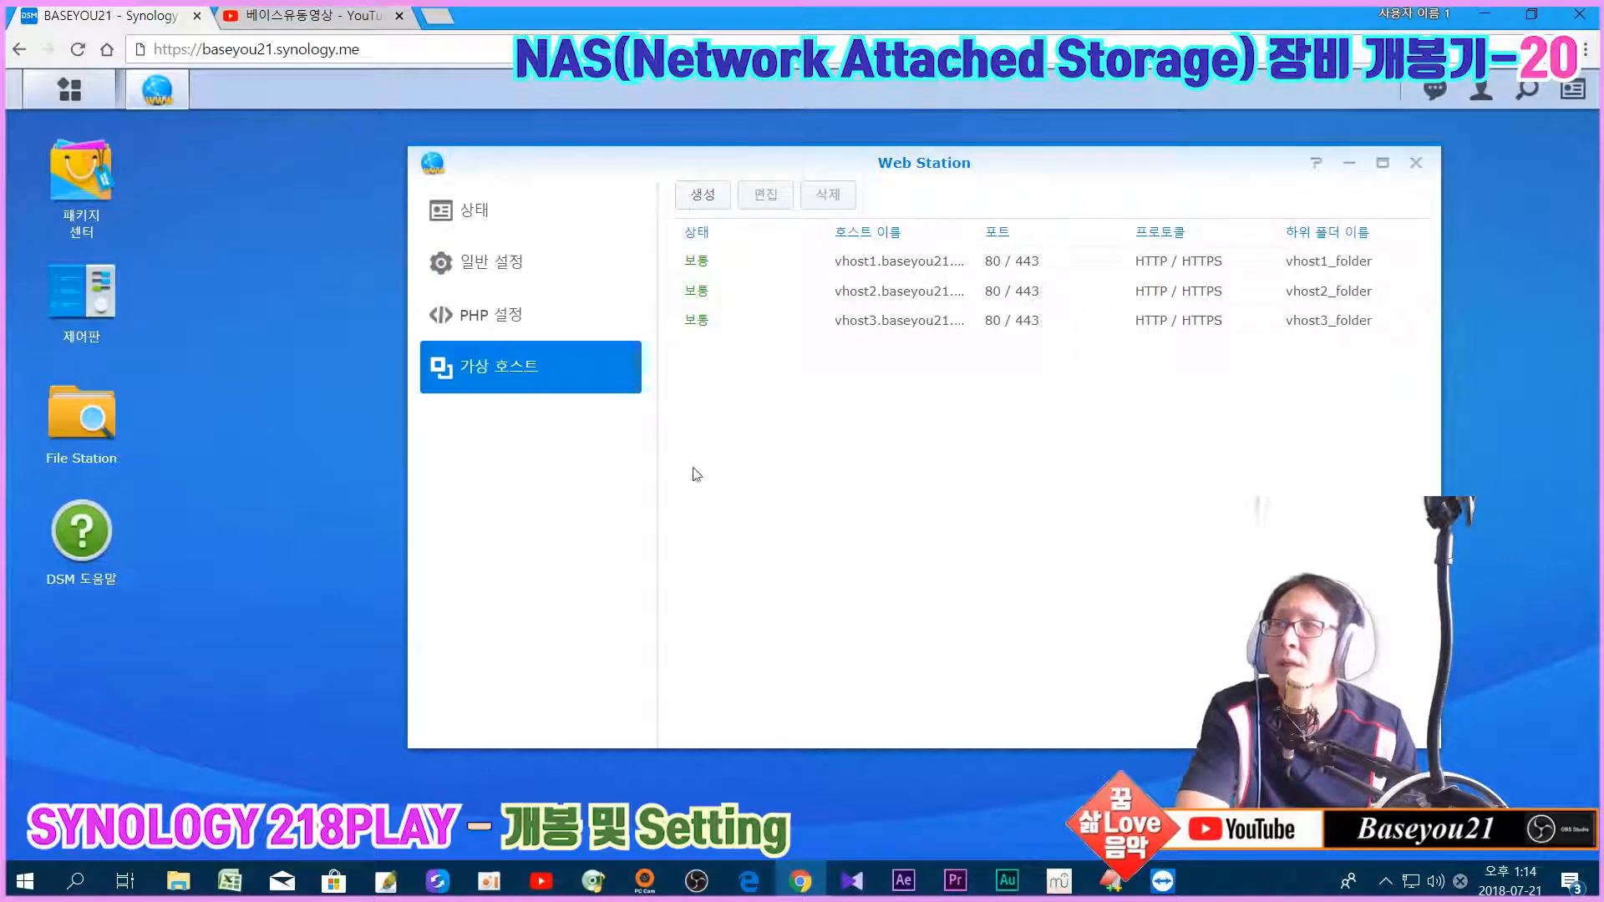
pyautogui.click(533, 331)
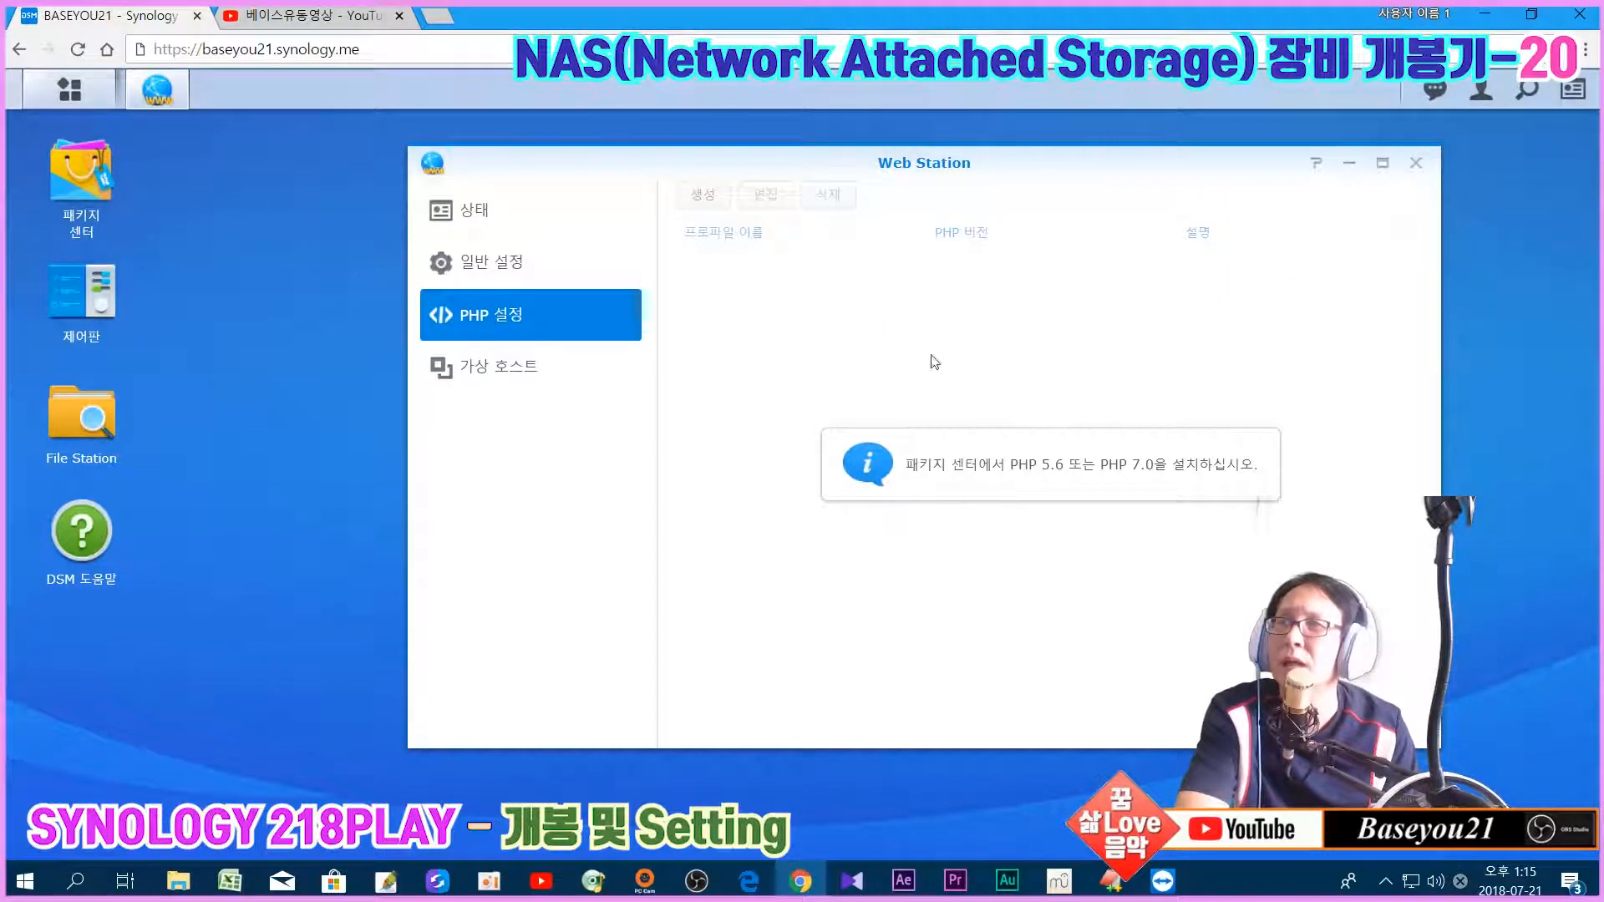
pyautogui.click(489, 365)
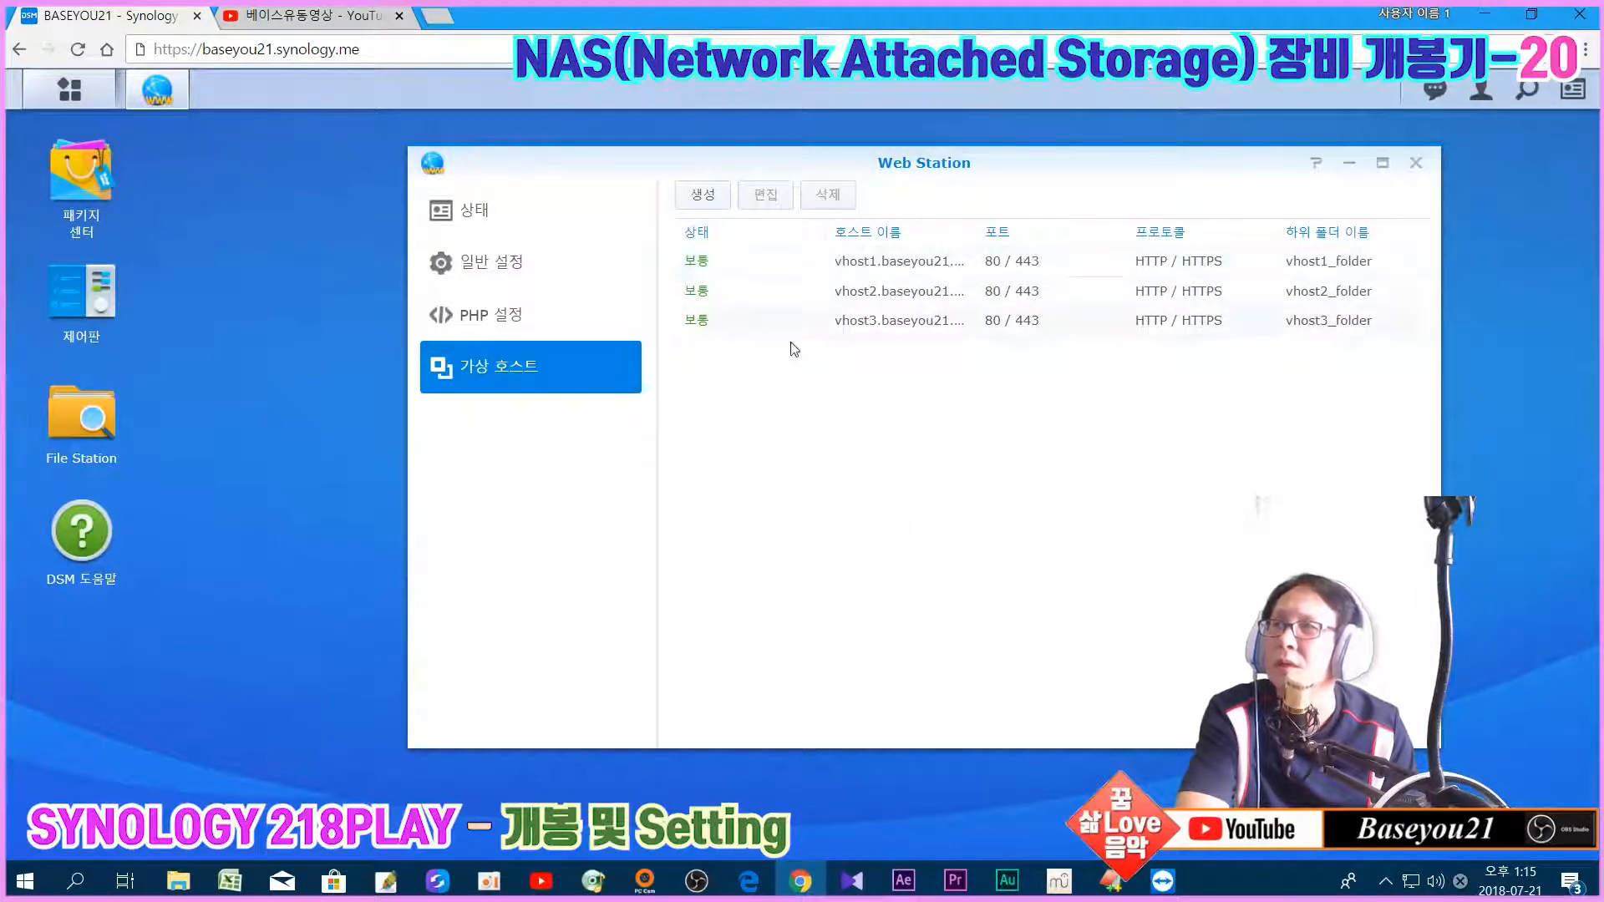
pyautogui.click(557, 334)
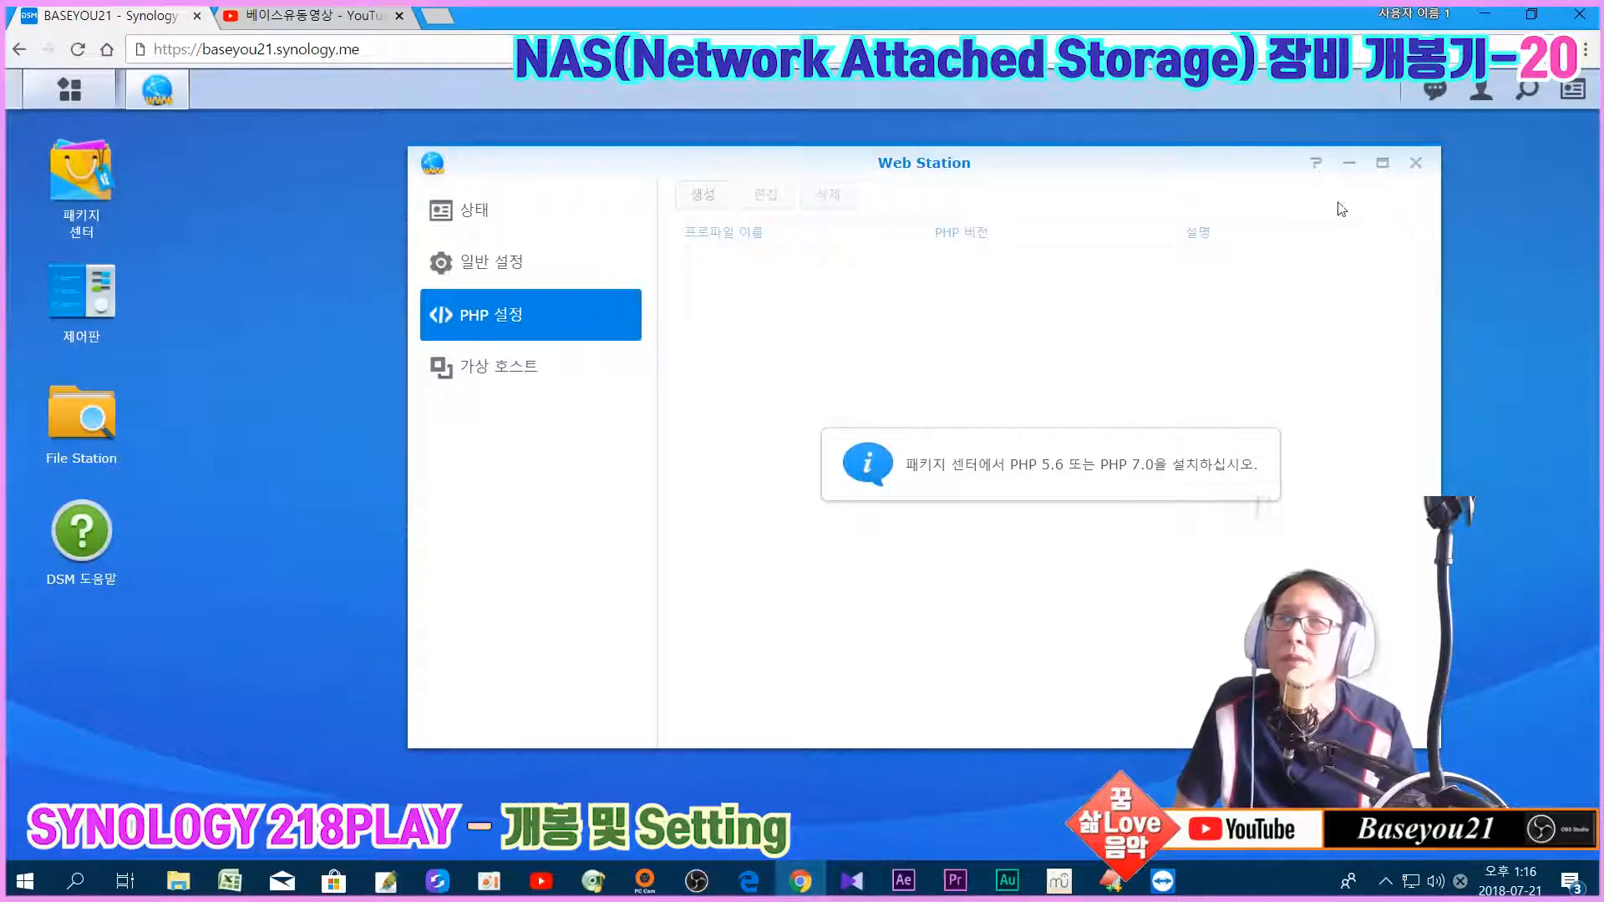
pyautogui.click(1416, 163)
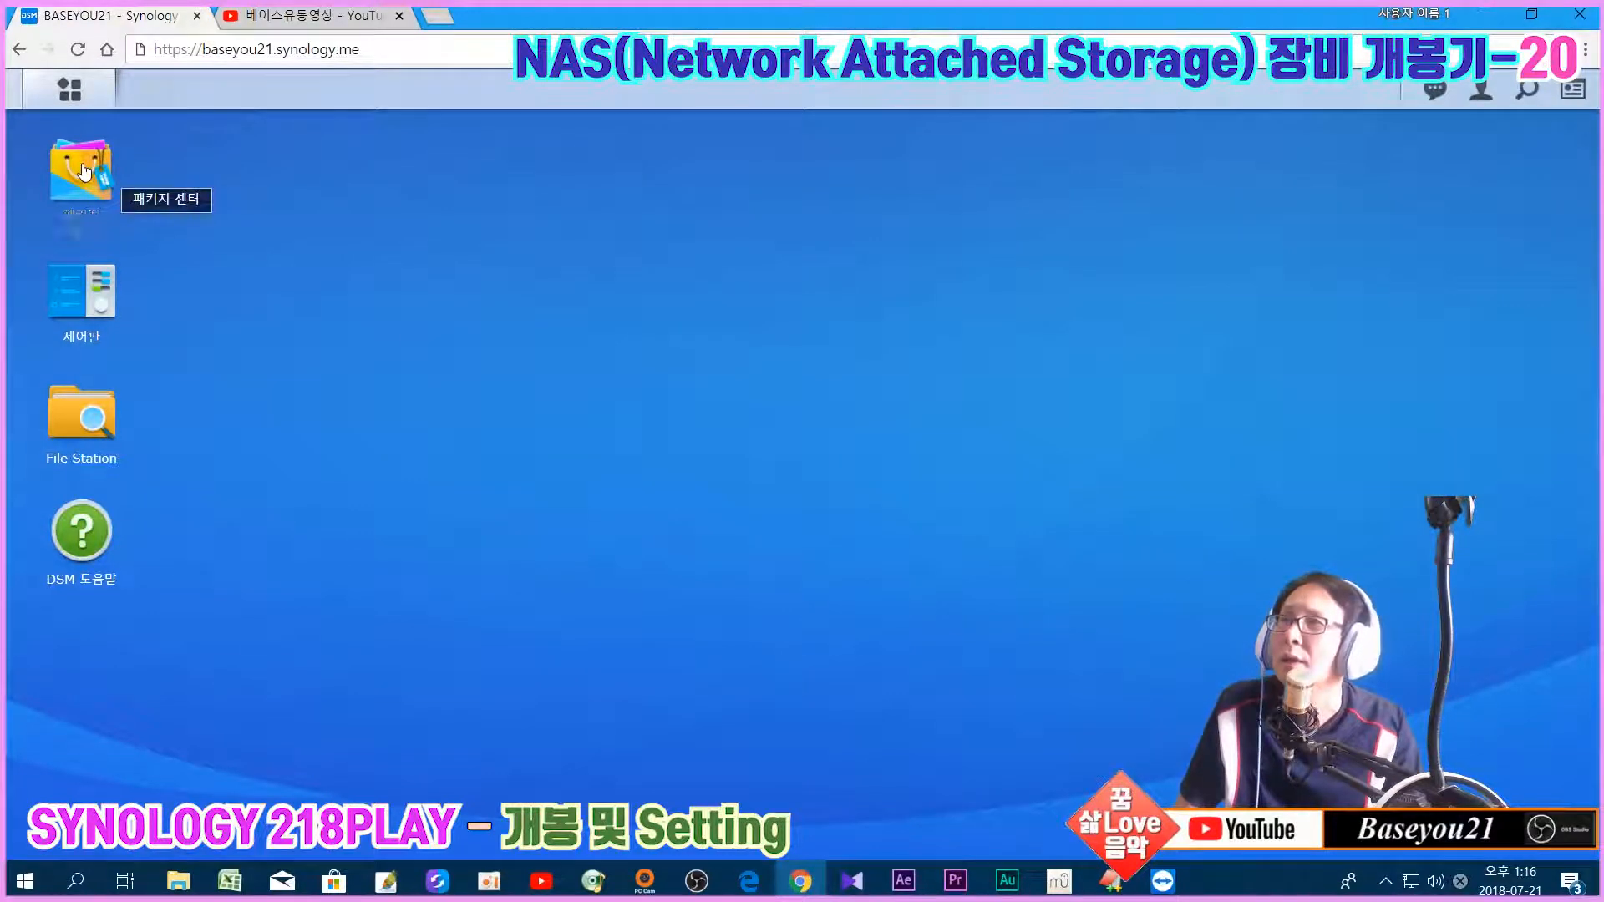
# Step: Open Package Center and scroll the 모든 패키지 list down to the PHP 5.6 package
pyautogui.click(88, 176)
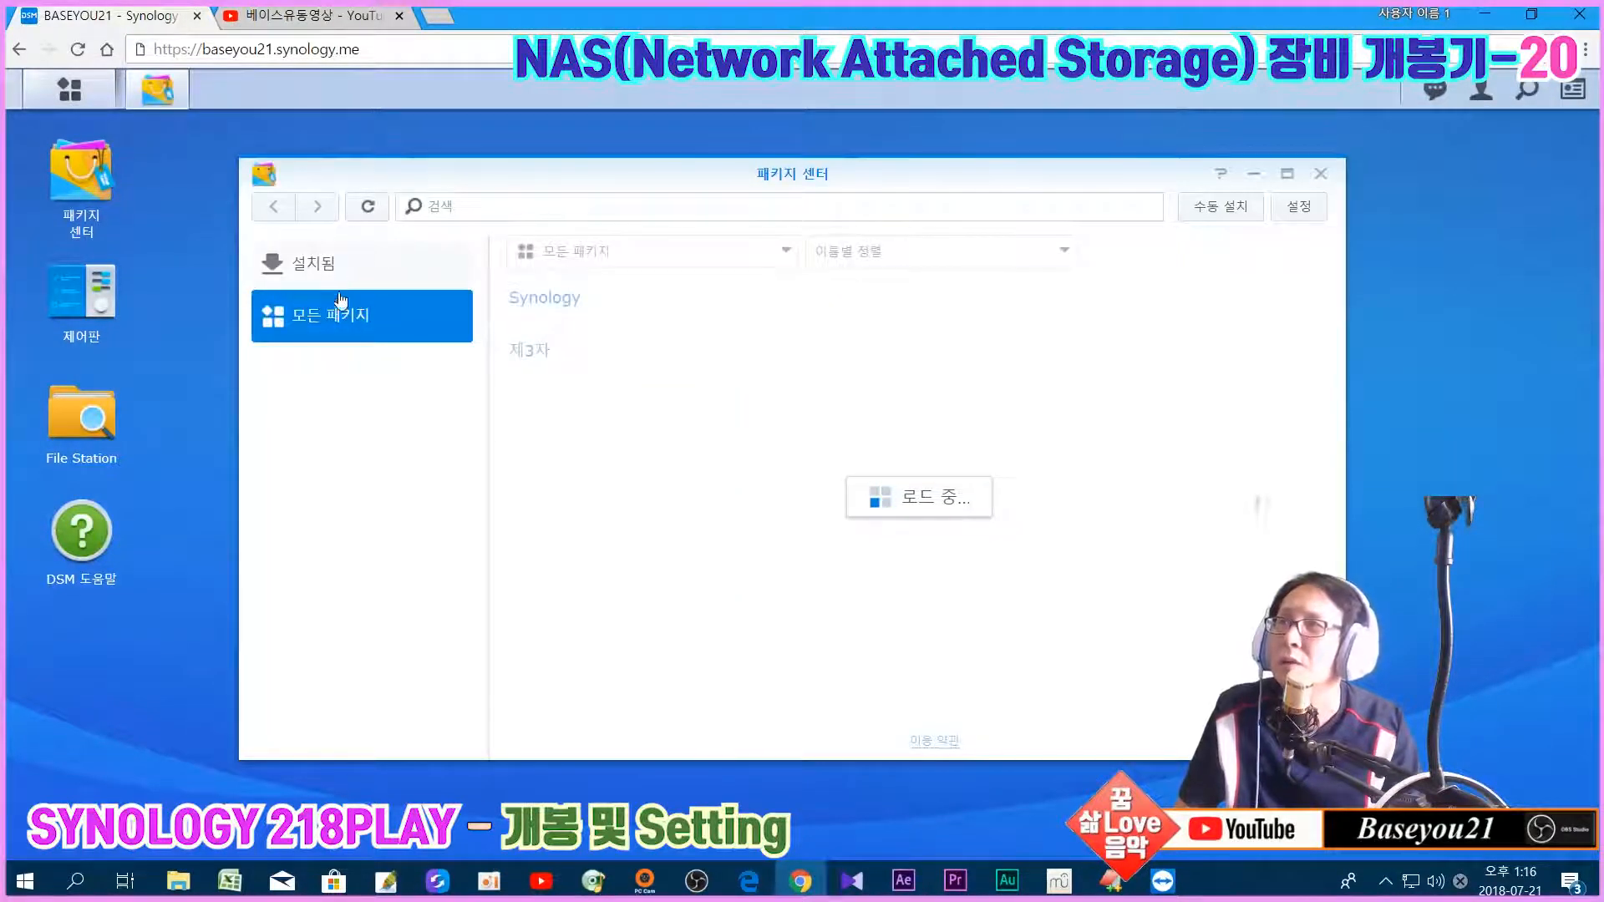
pyautogui.scroll(-10, 967, 429)
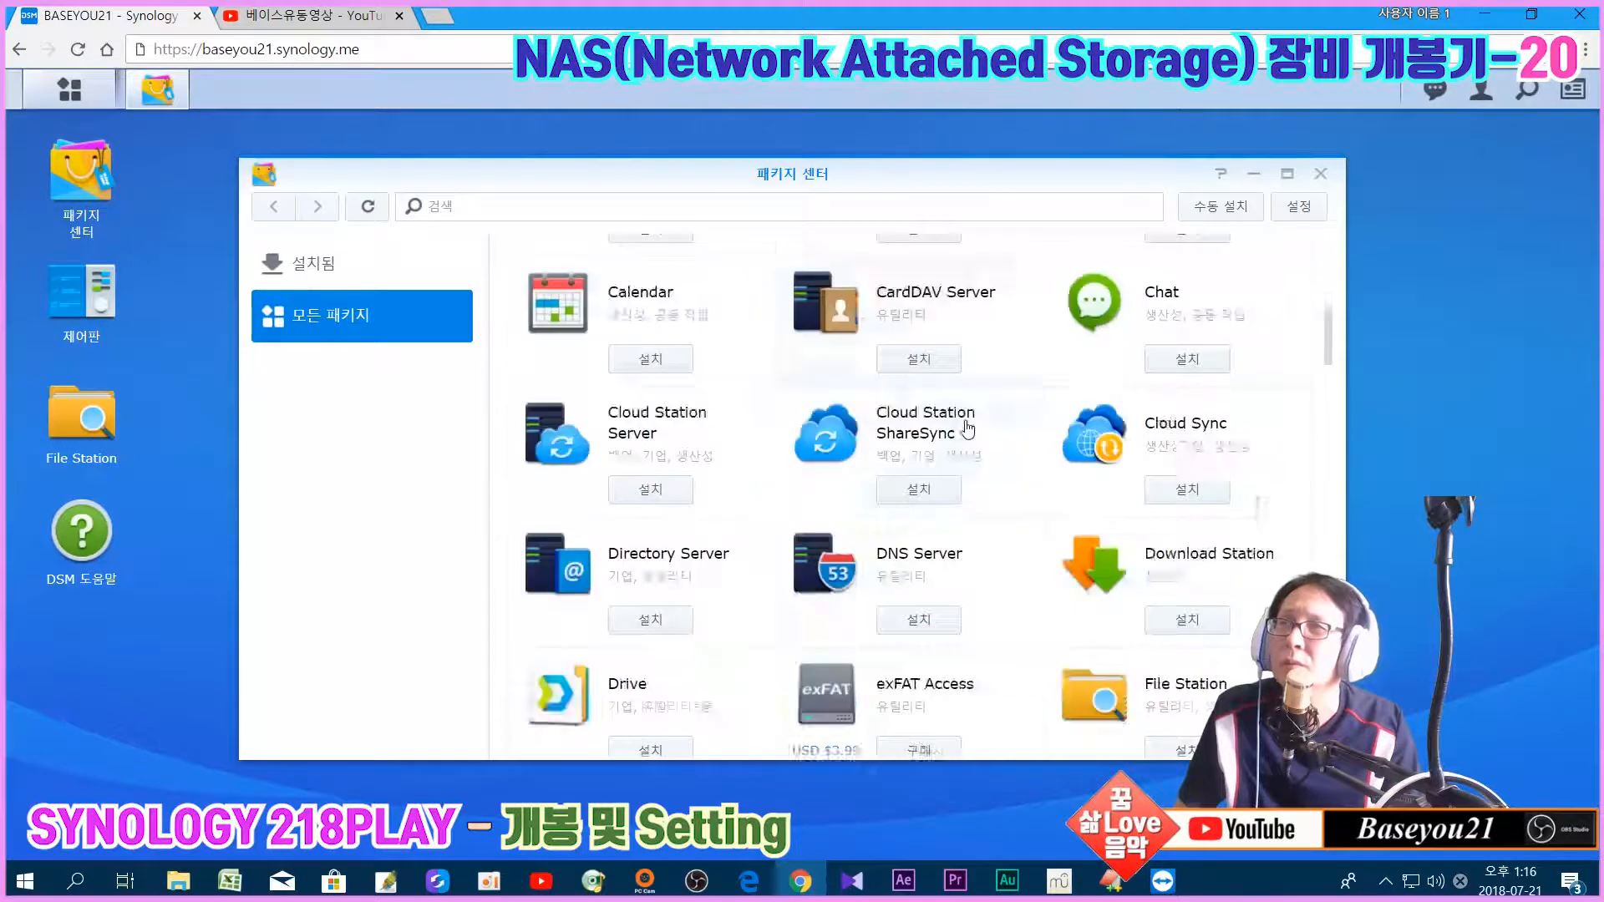
pyautogui.scroll(-8, 968, 429)
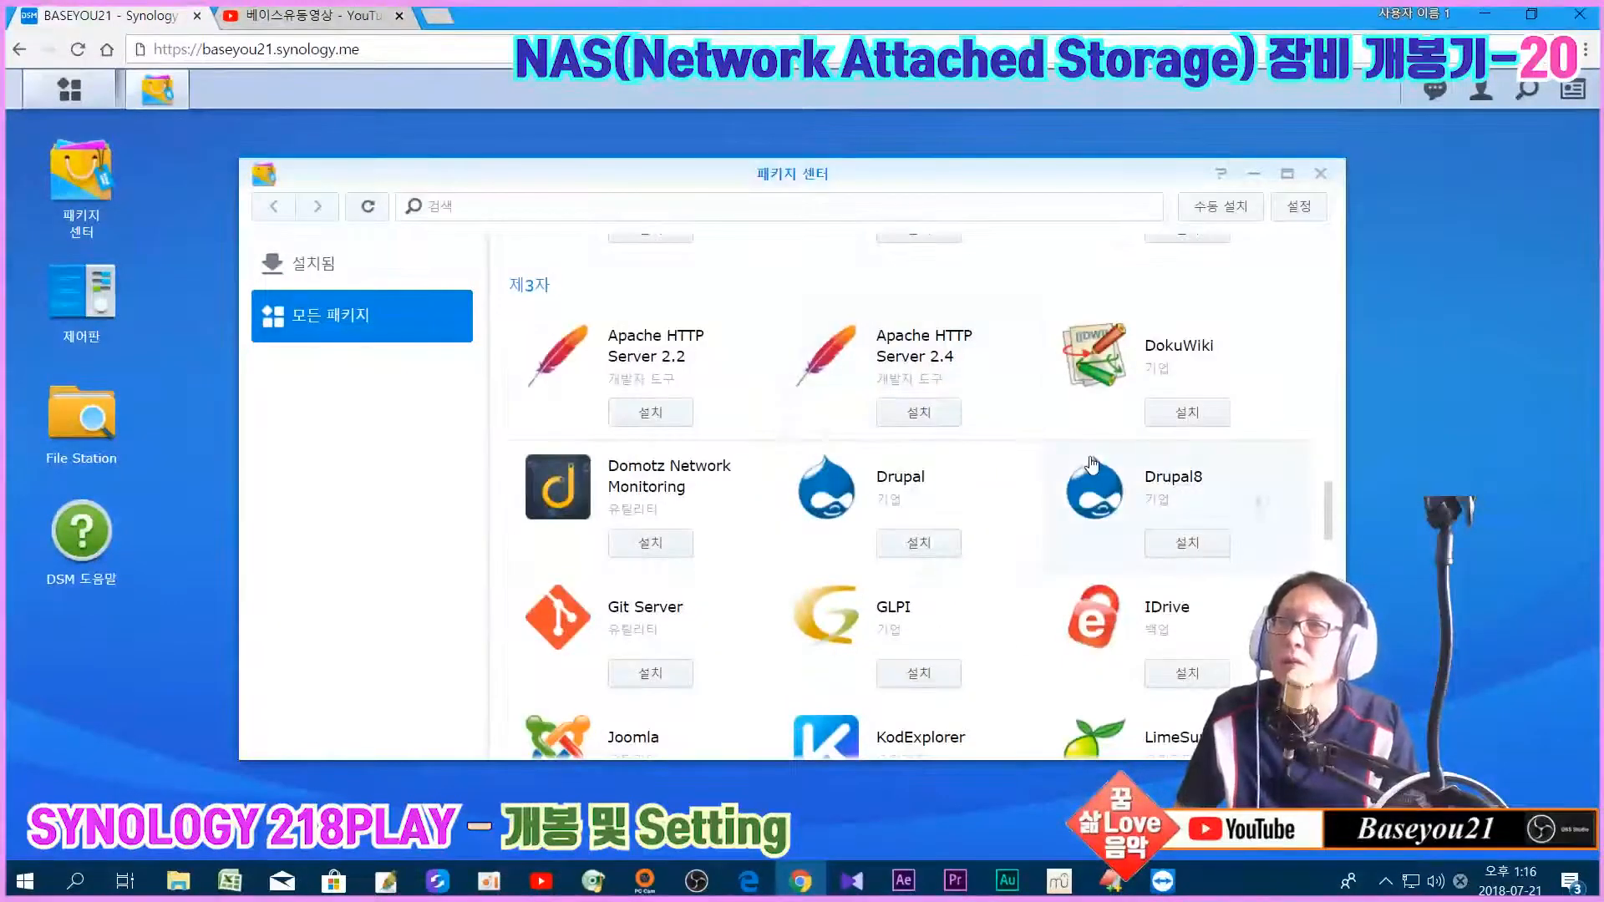
pyautogui.scroll(-4, 1101, 480)
pyautogui.scroll(7, 1101, 481)
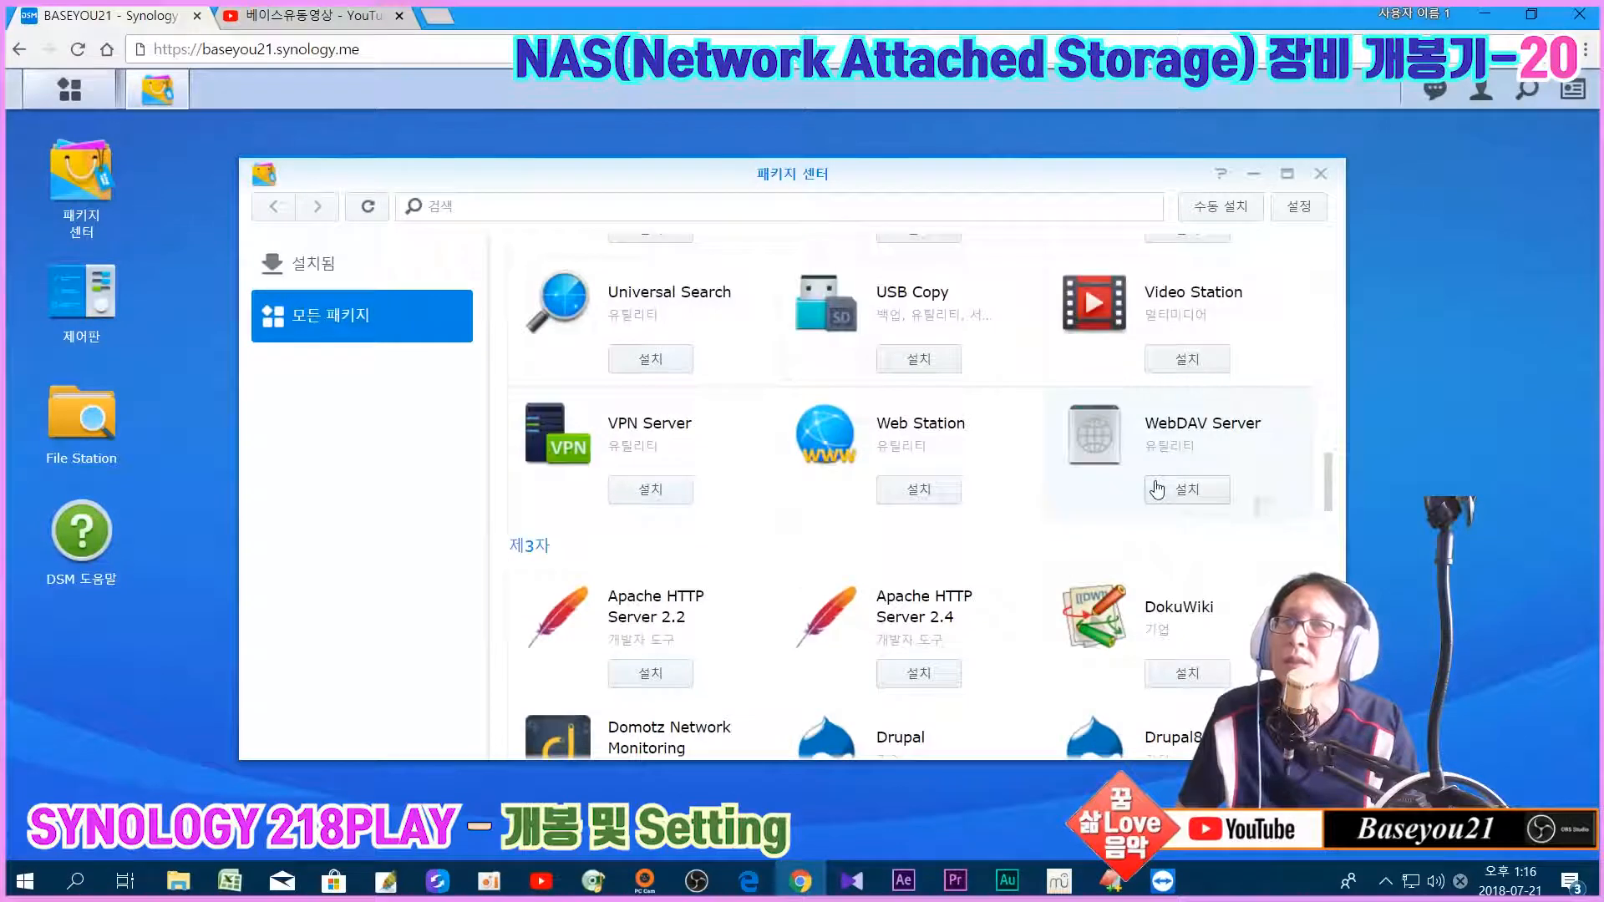
pyautogui.scroll(-10, 1157, 489)
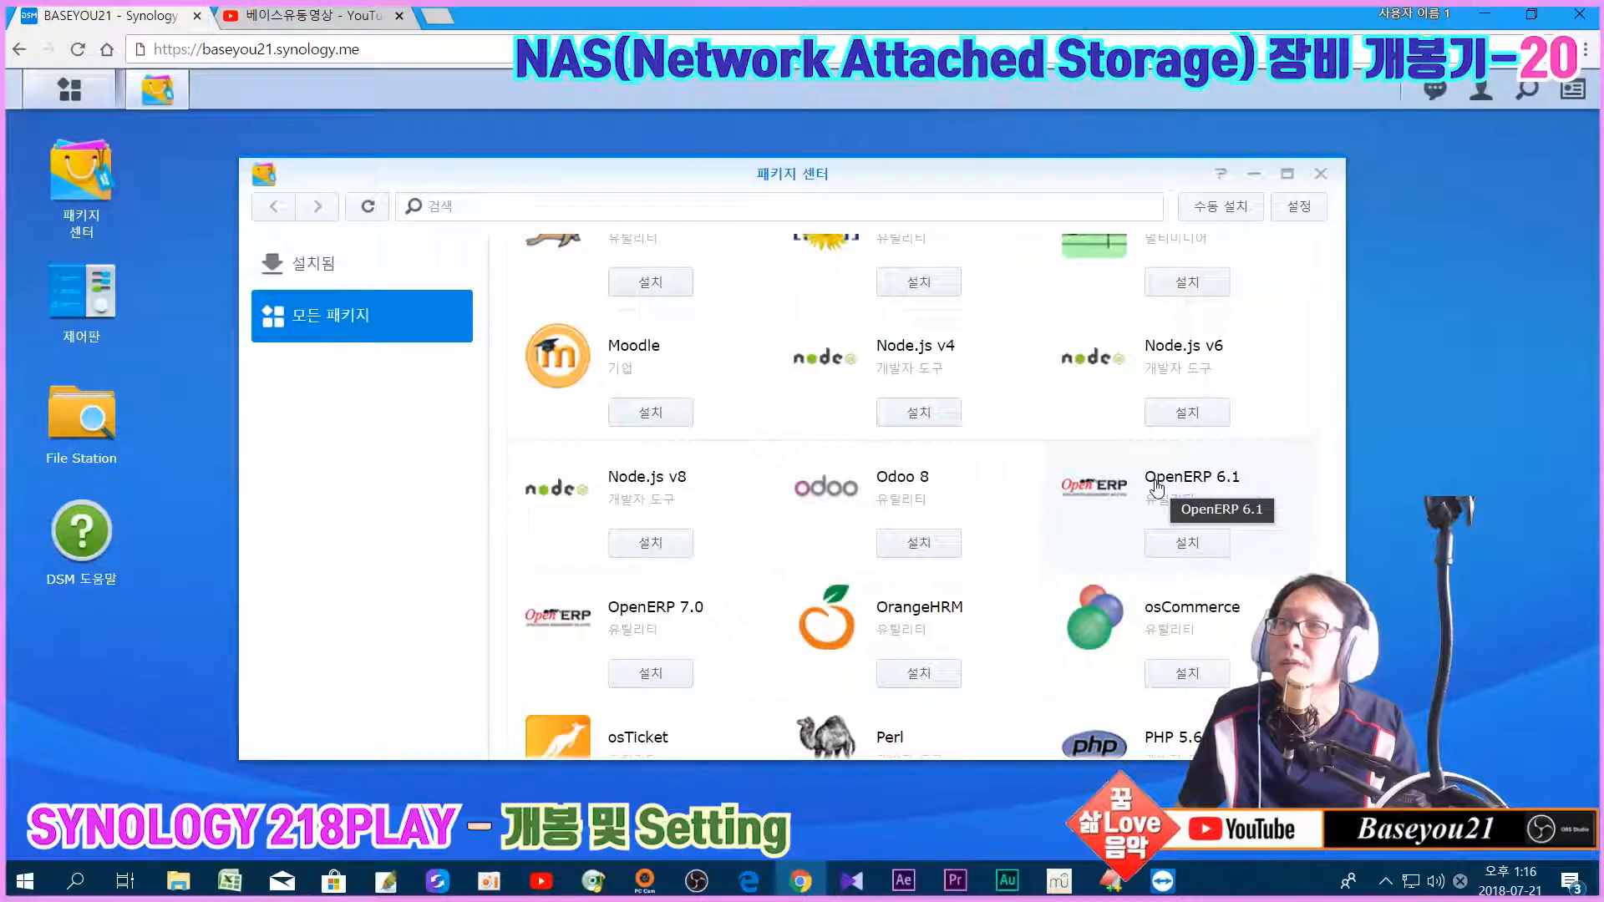
pyautogui.scroll(1, 1157, 489)
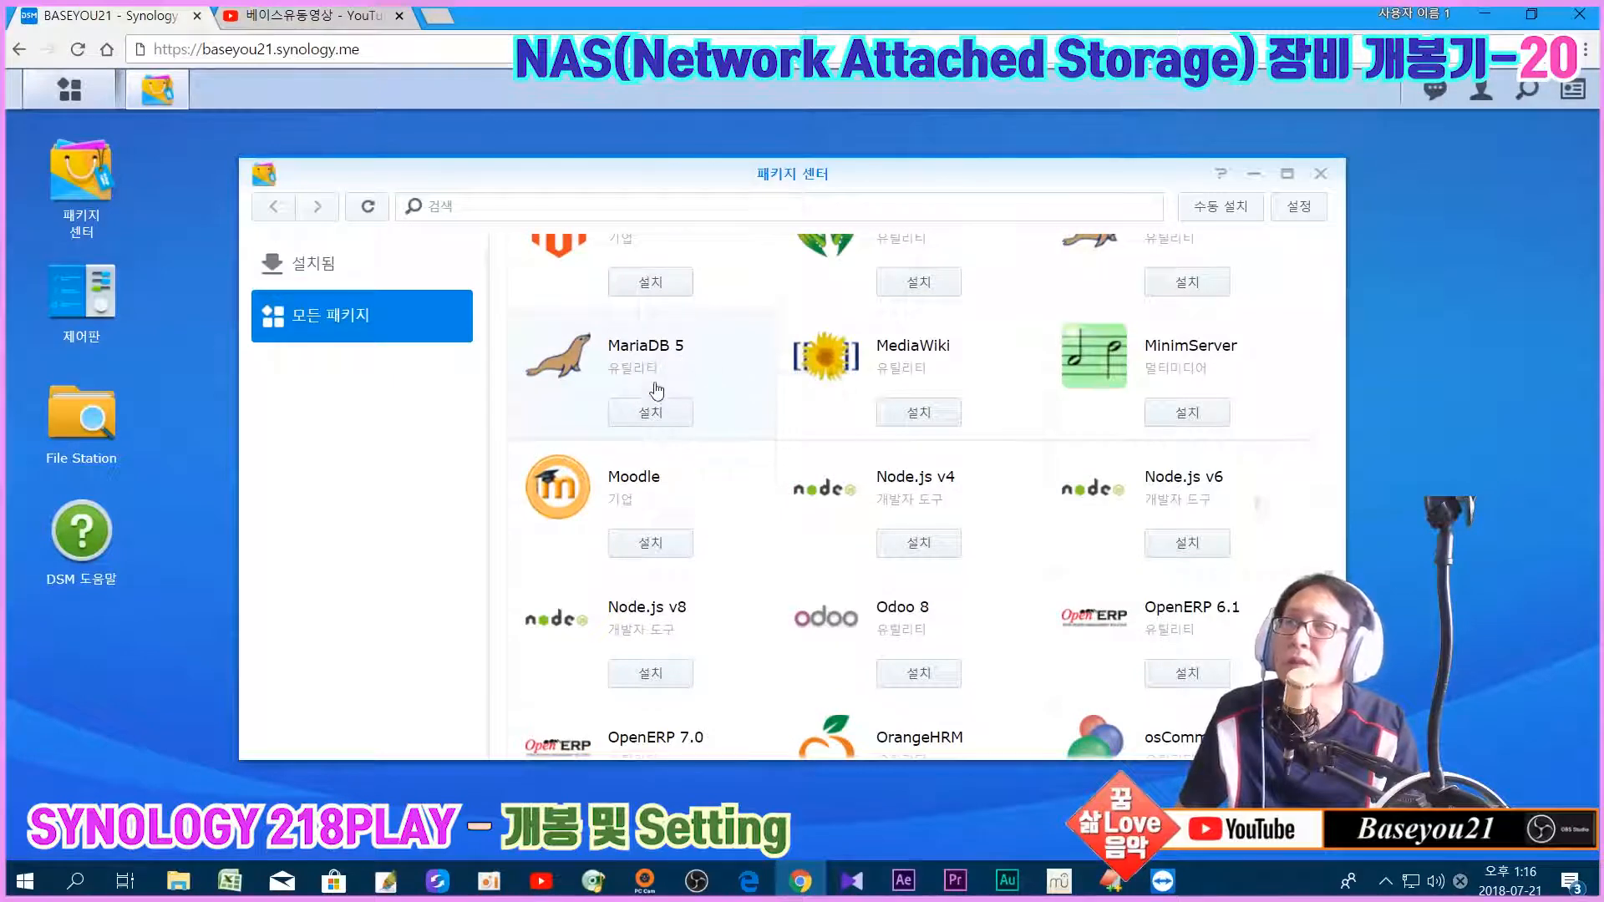
pyautogui.scroll(1, 1203, 443)
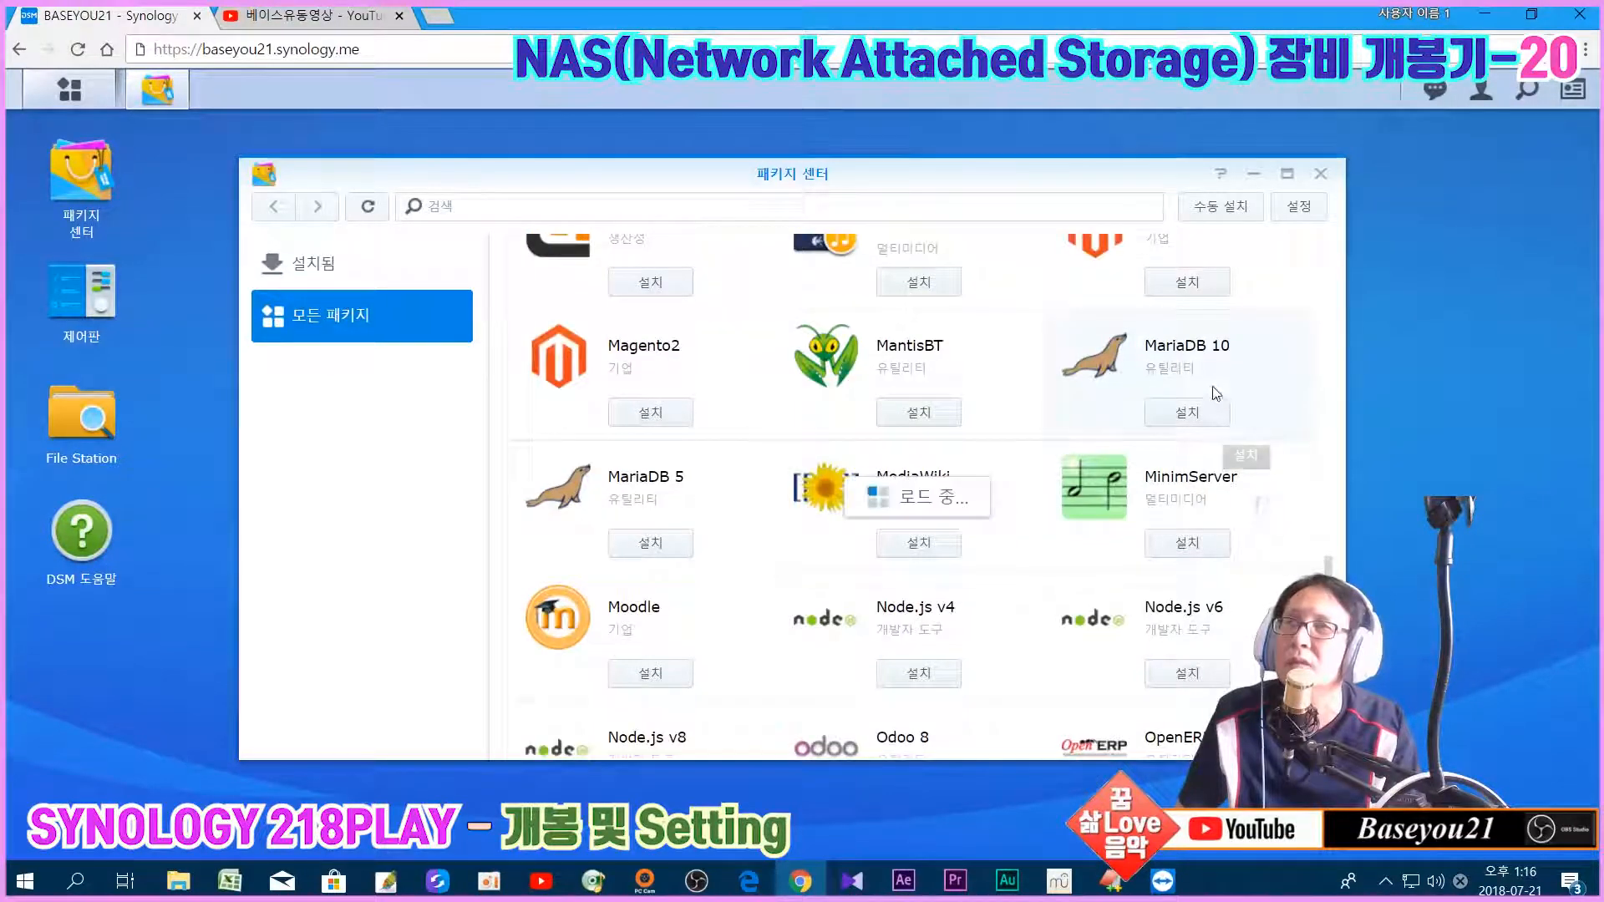
pyautogui.scroll(-3, 1203, 451)
pyautogui.scroll(-1, 1200, 458)
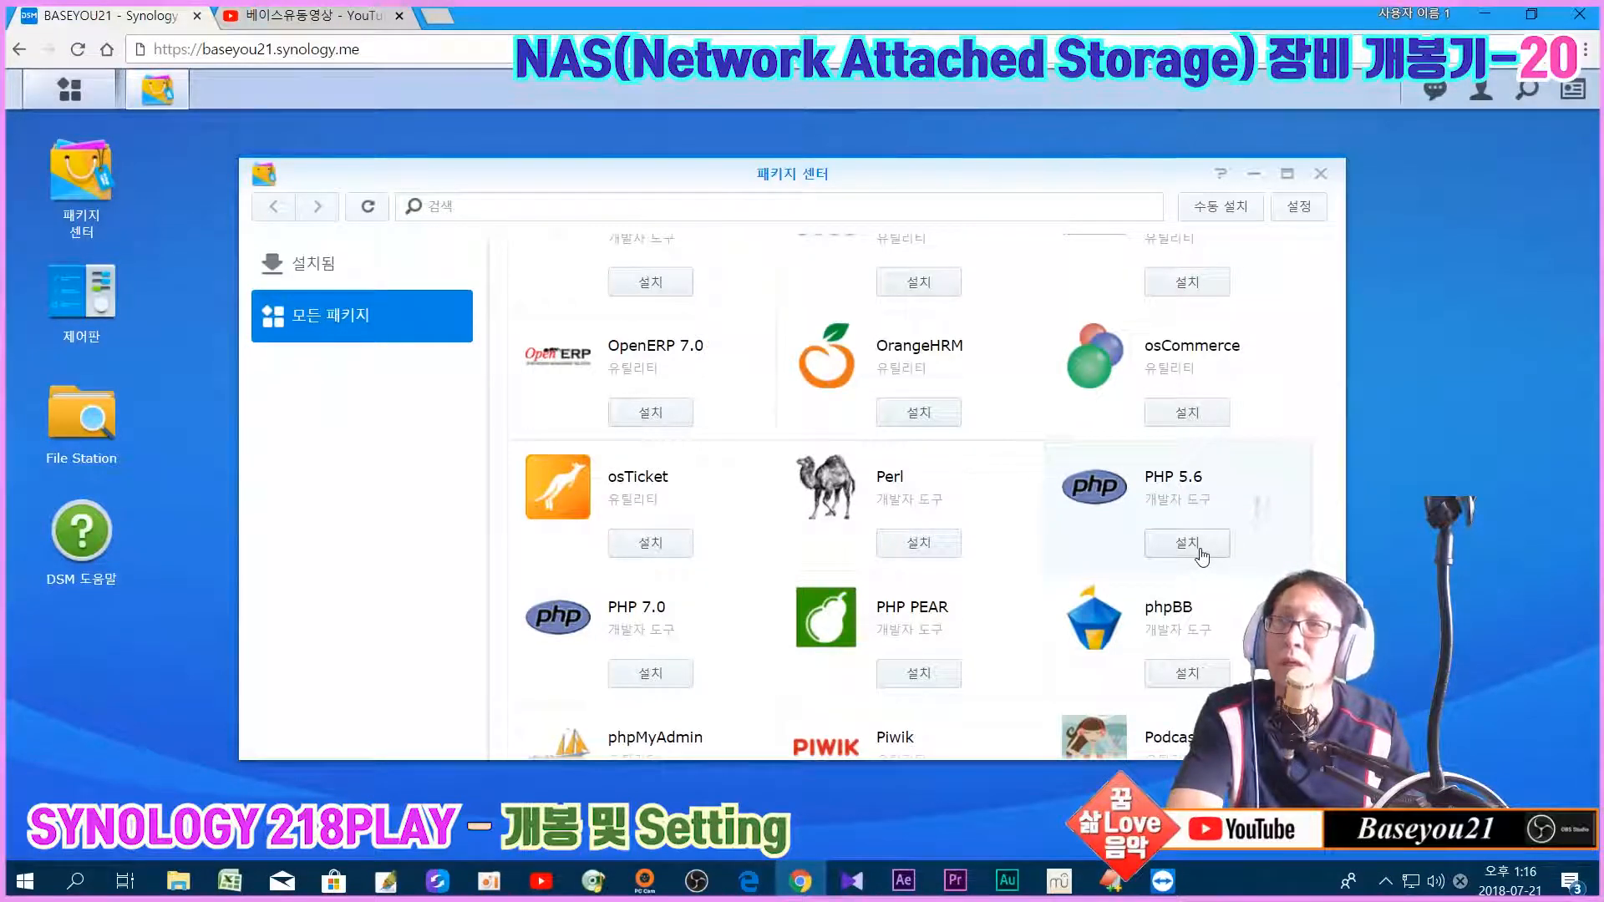
pyautogui.scroll(-2, 1201, 556)
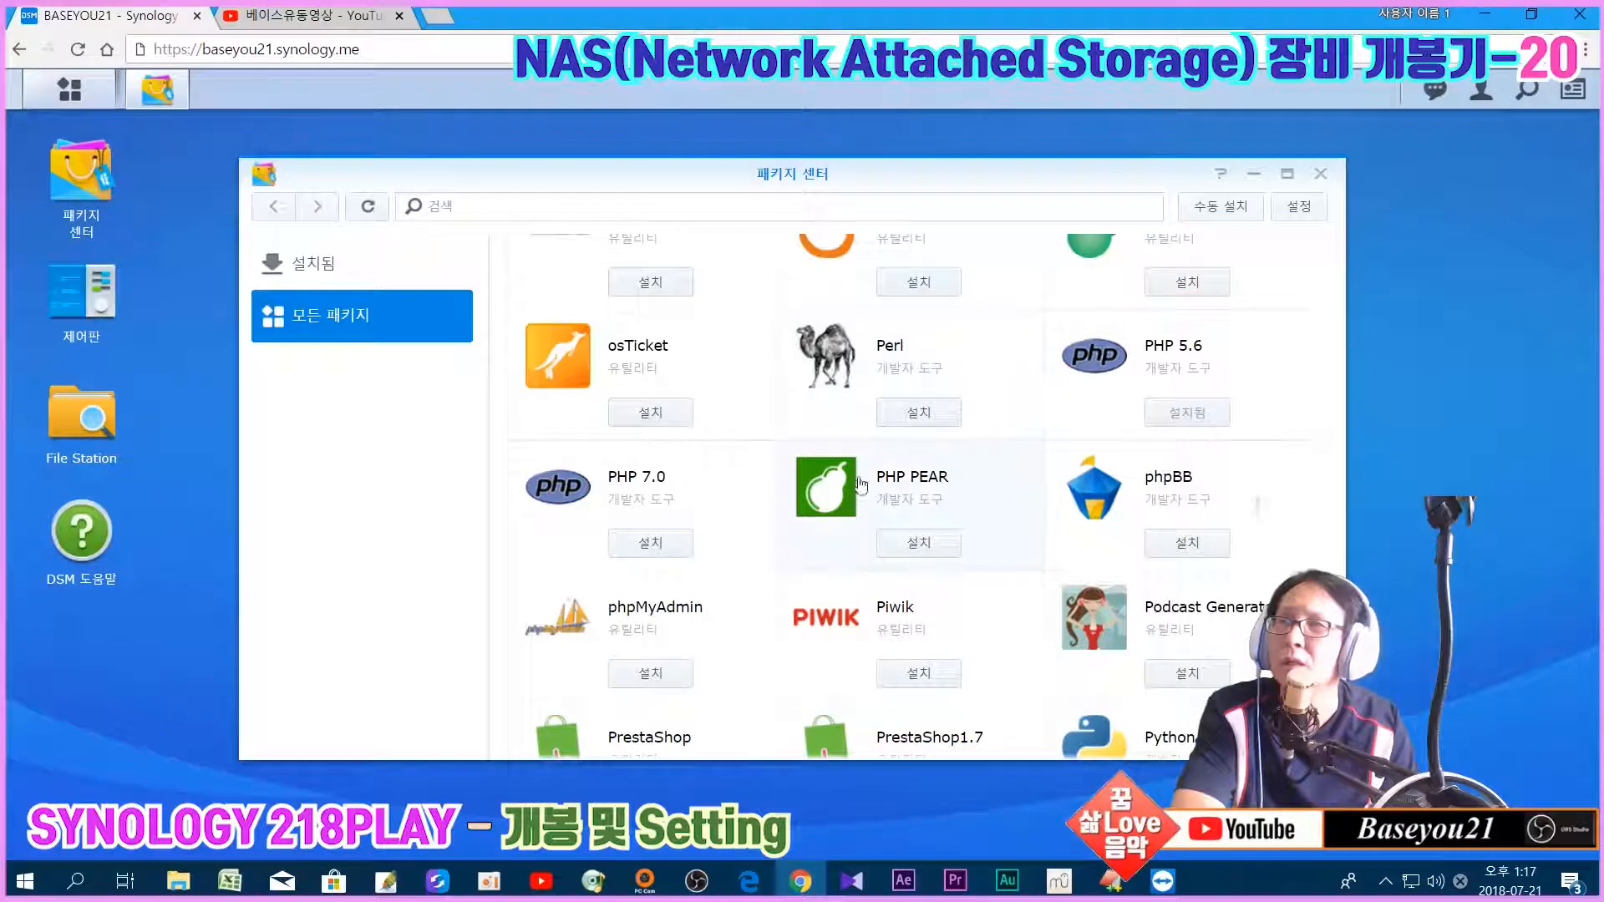
# Step: Close Package Center and browse vhost1_folder and vhost3_folder in File Station
pyautogui.click(1320, 172)
pyautogui.click(69, 89)
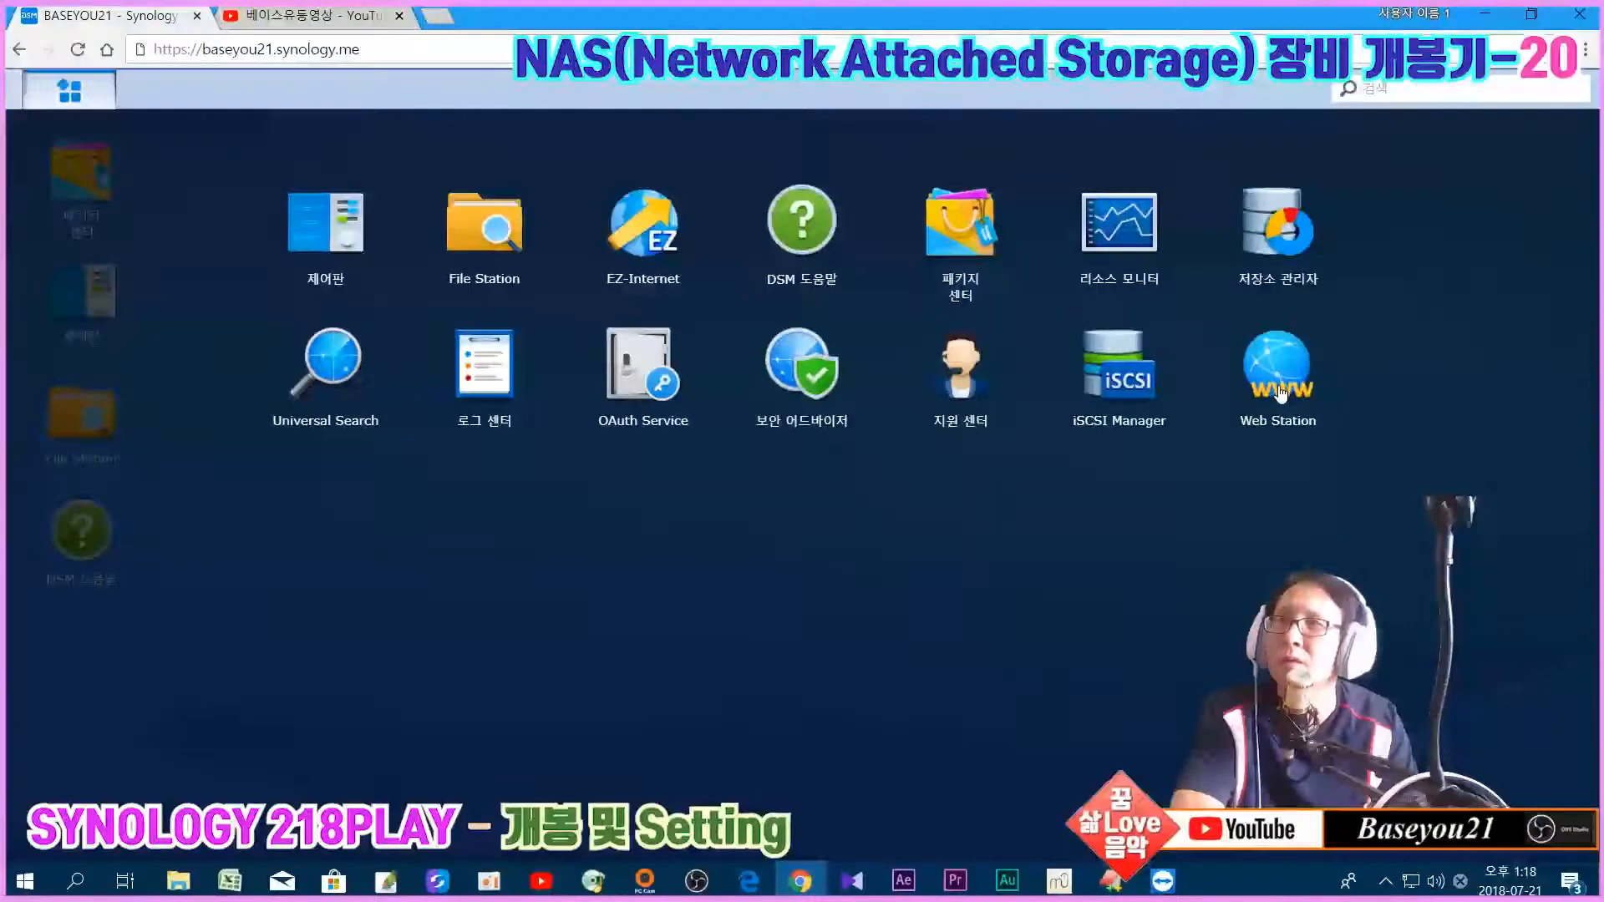
pyautogui.click(53, 418)
pyautogui.click(84, 422)
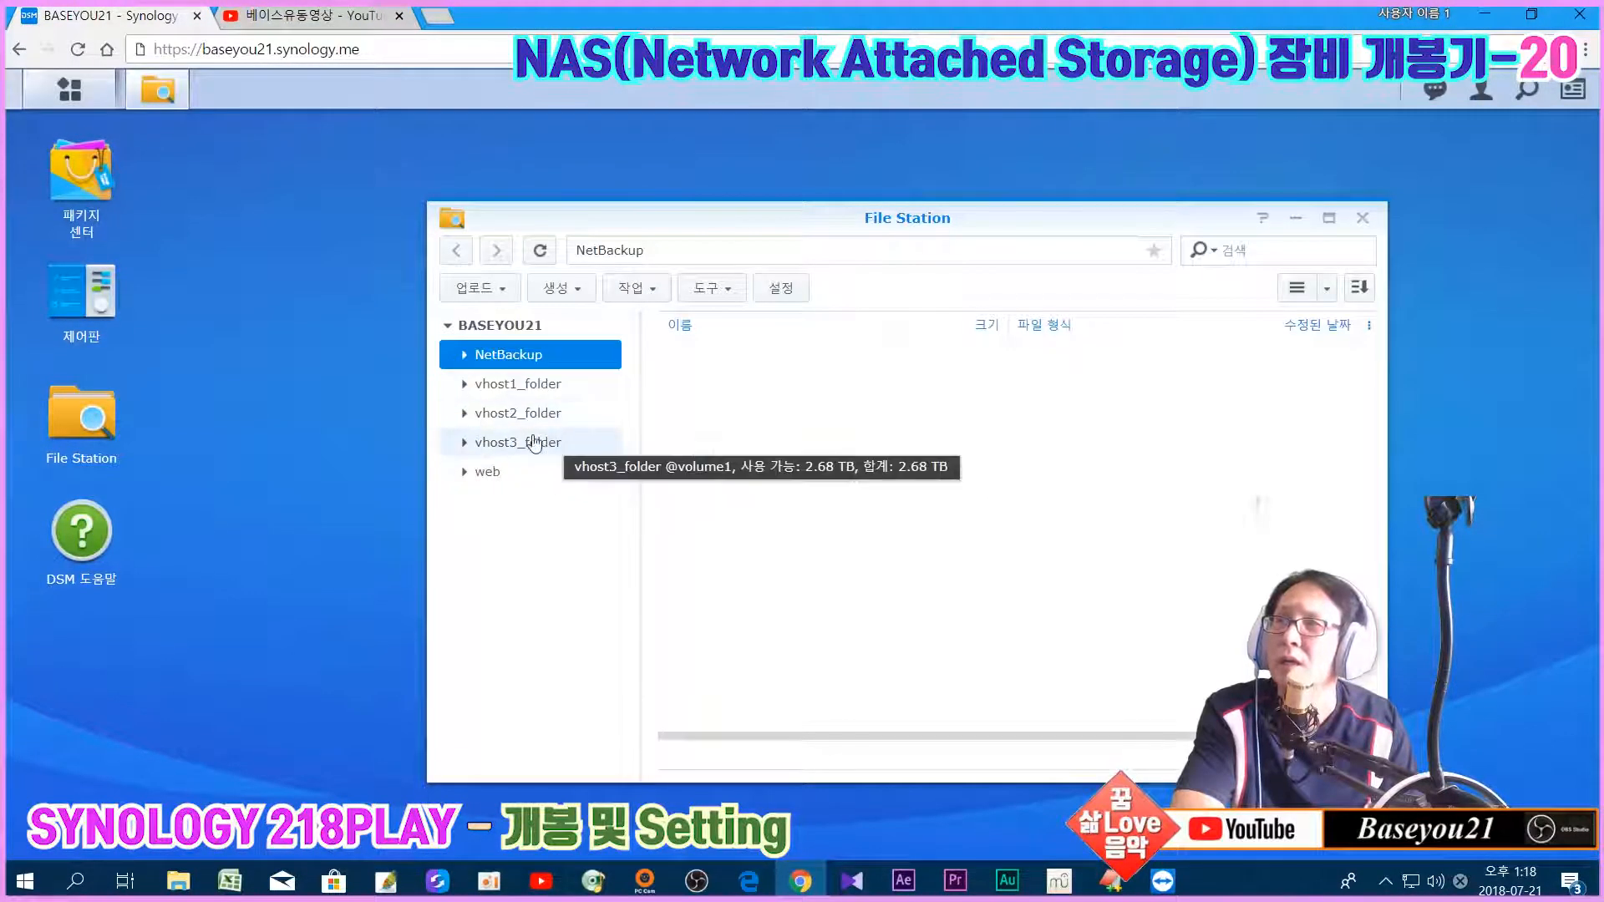
pyautogui.click(477, 415)
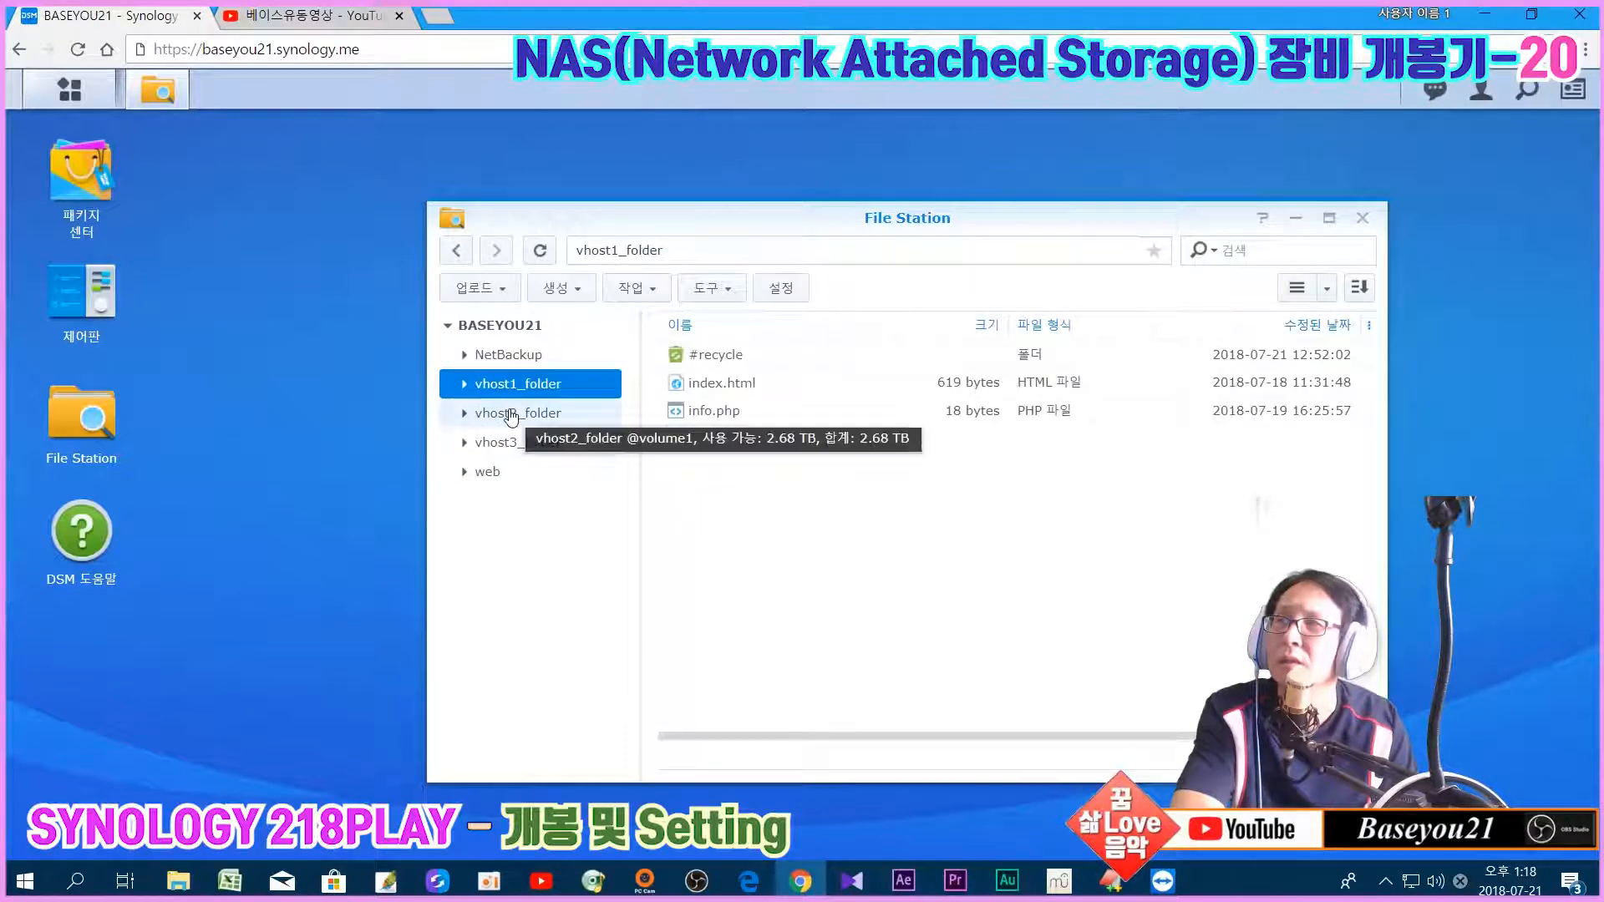
pyautogui.click(513, 447)
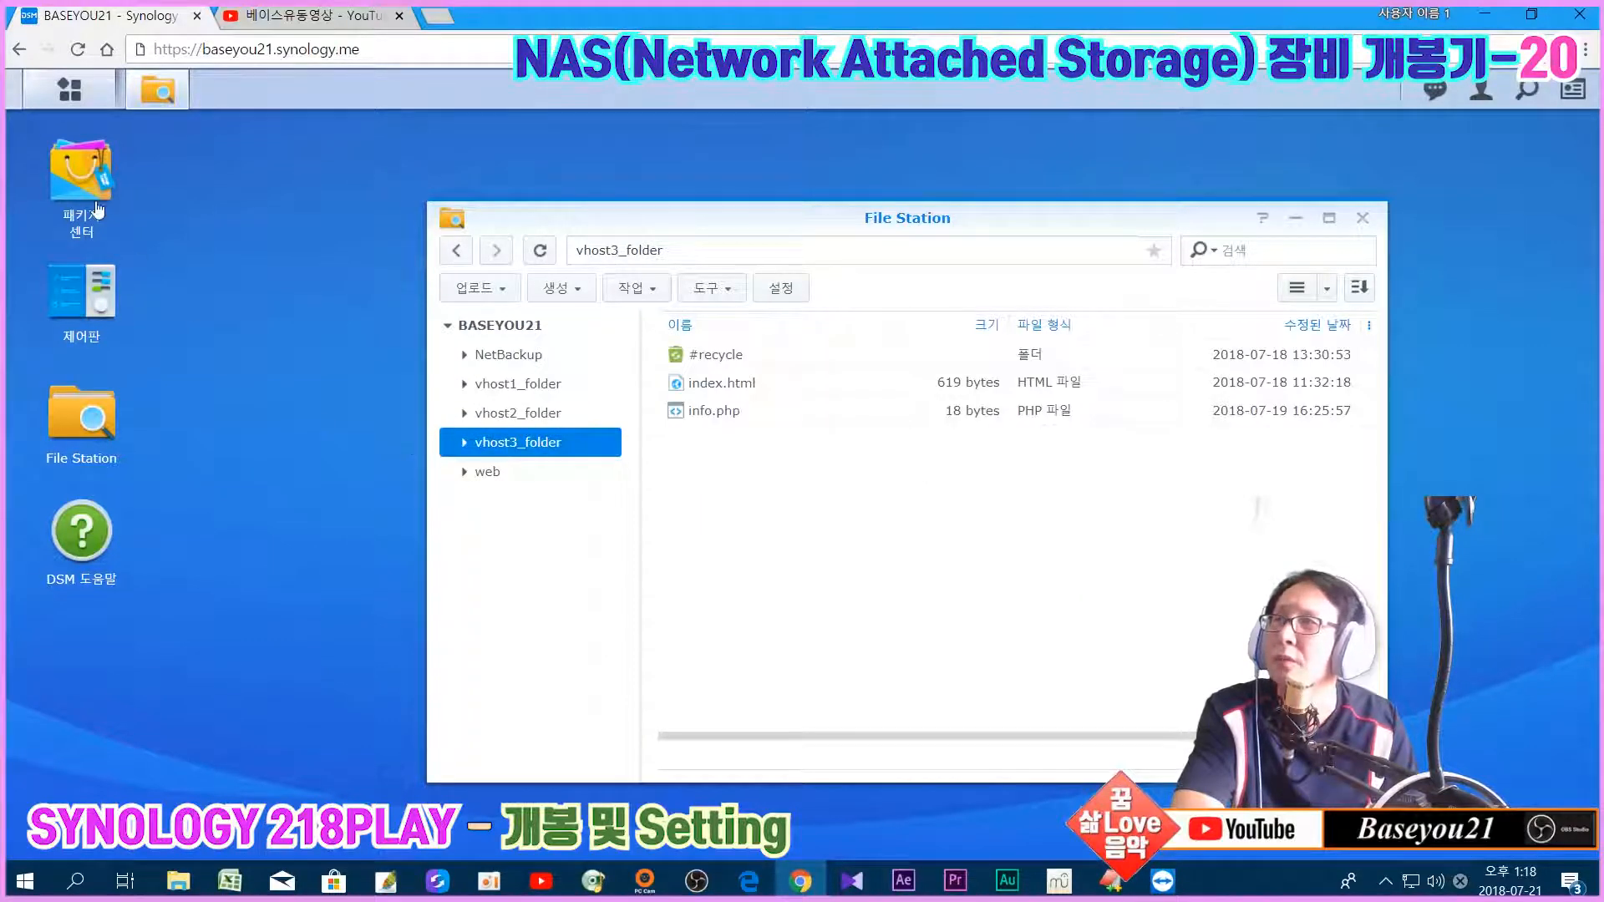
# Step: Review the shared folders in Control Panel, close Control Panel and File Station, and relaunch Web Station
pyautogui.click(82, 306)
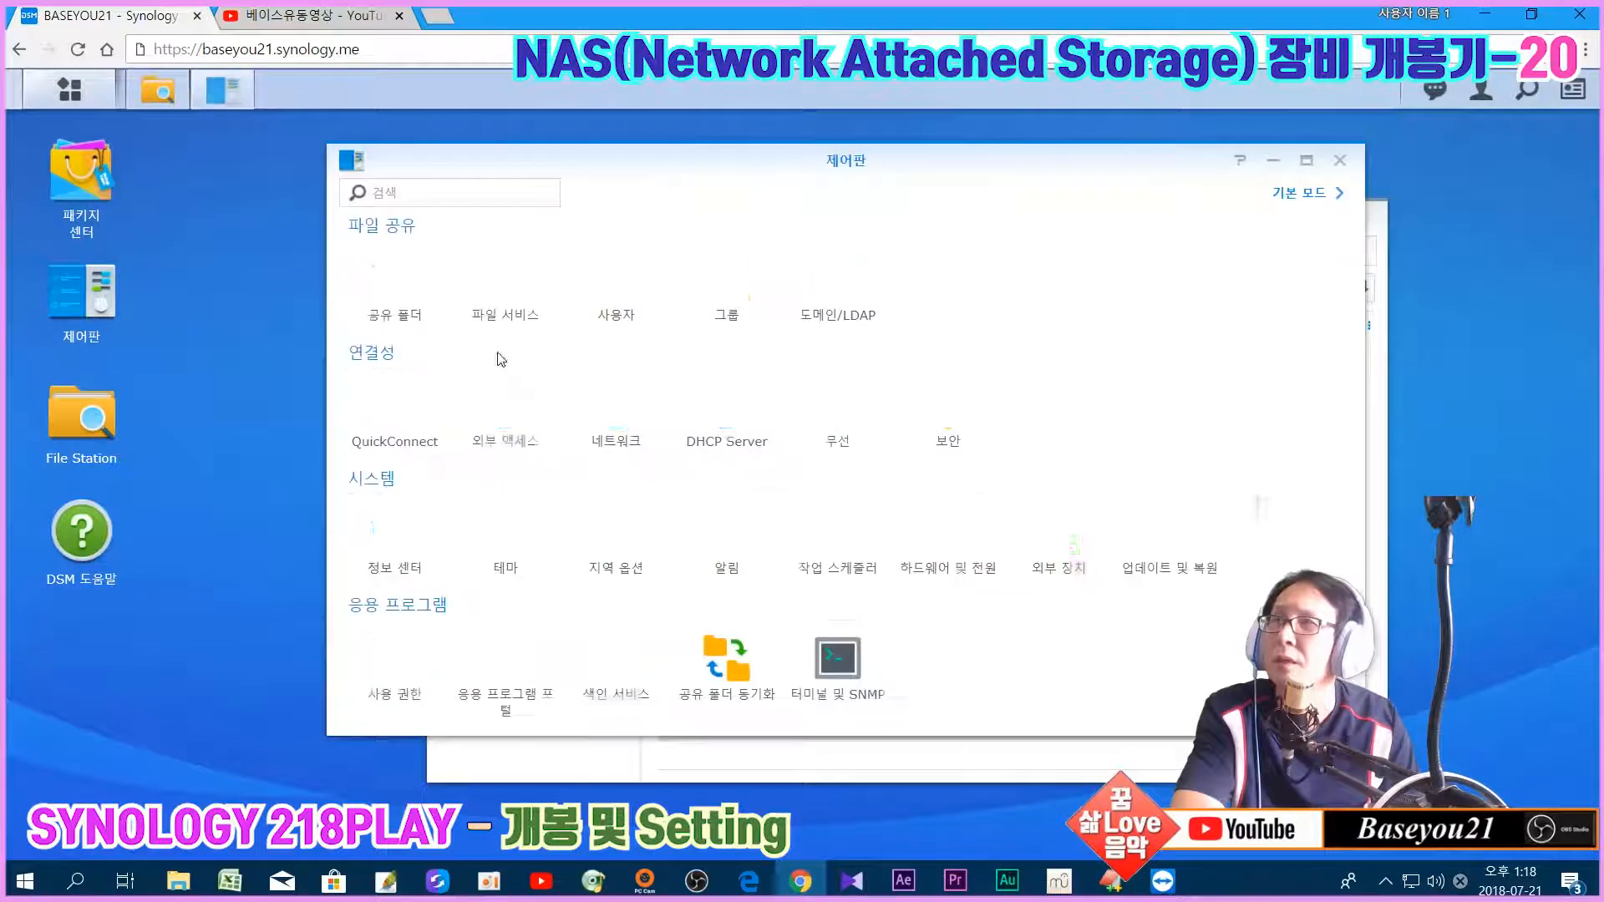
pyautogui.click(391, 293)
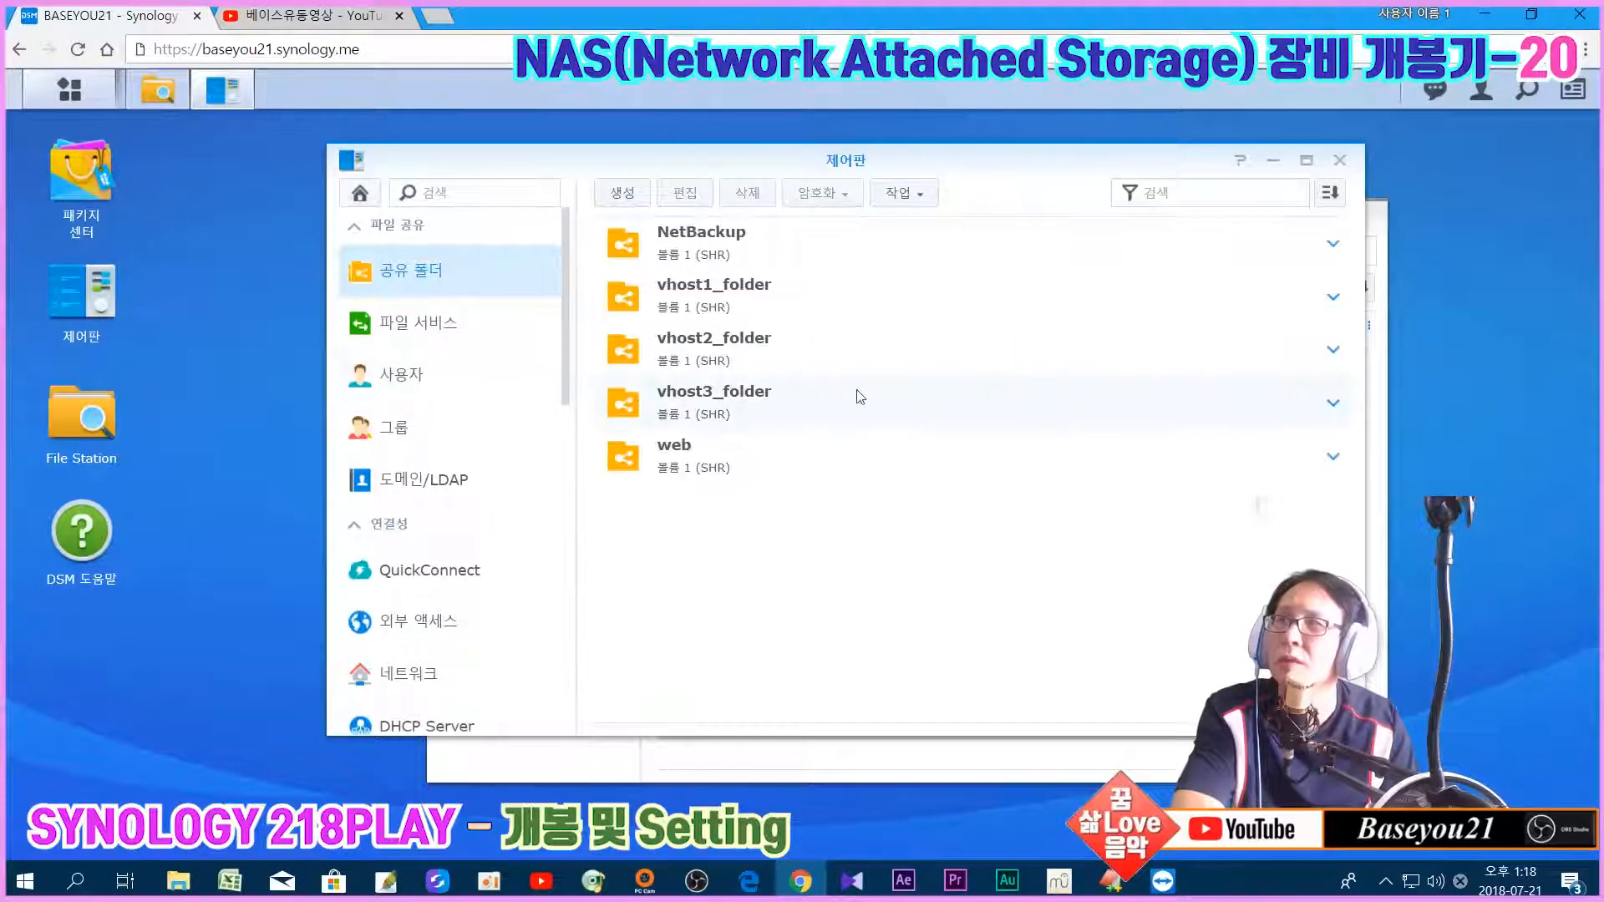
pyautogui.click(1340, 160)
pyautogui.click(1361, 217)
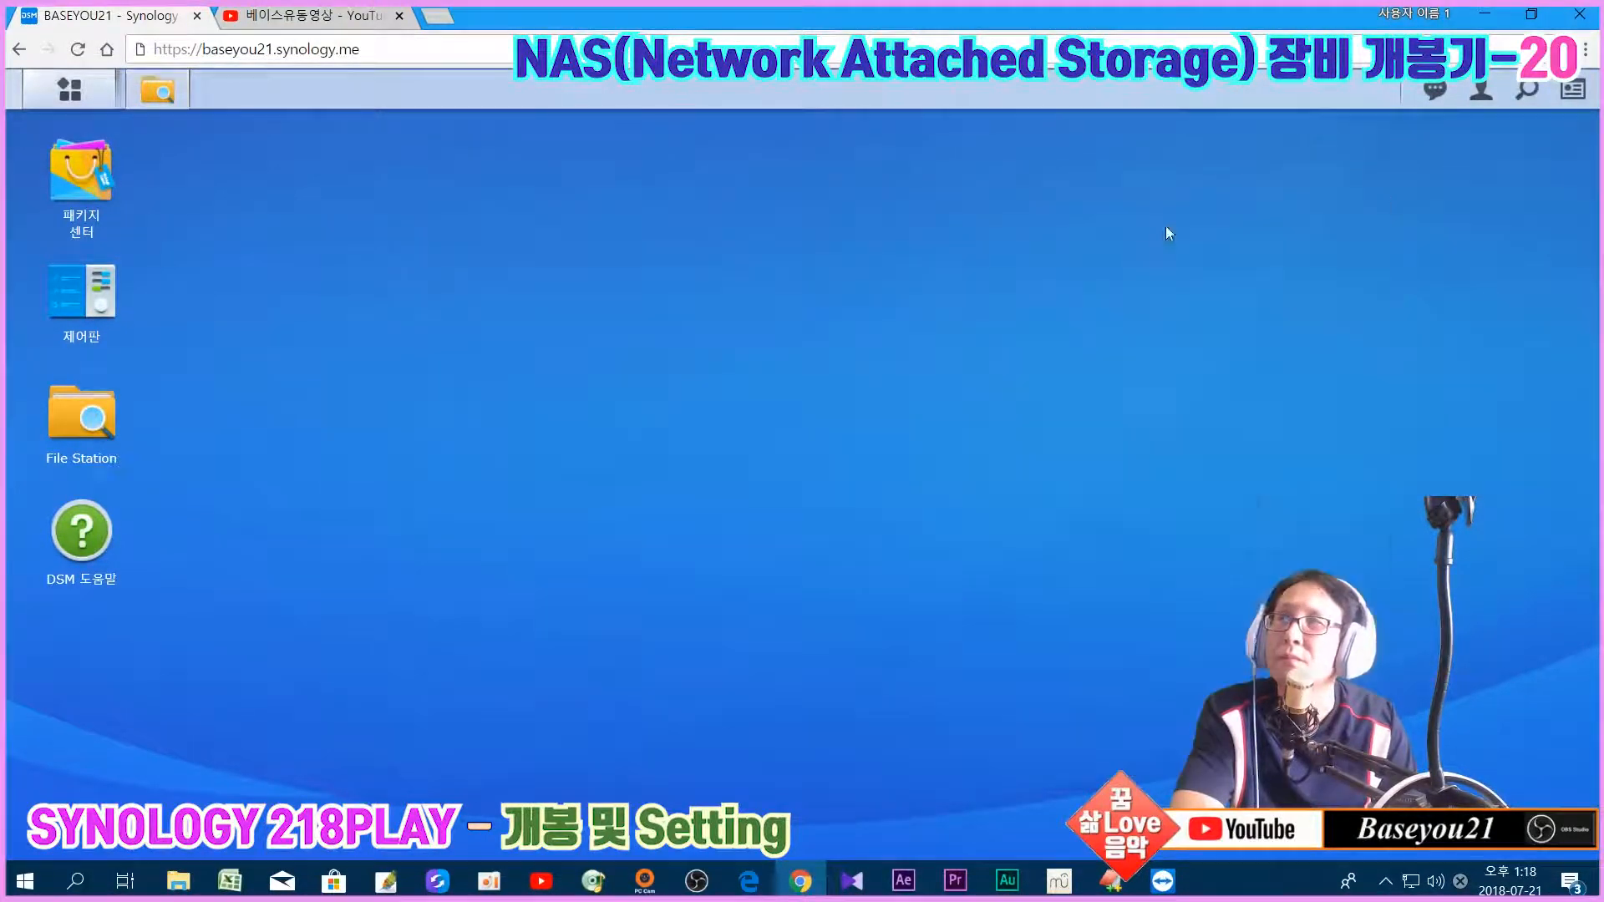
pyautogui.click(70, 90)
pyautogui.click(1275, 365)
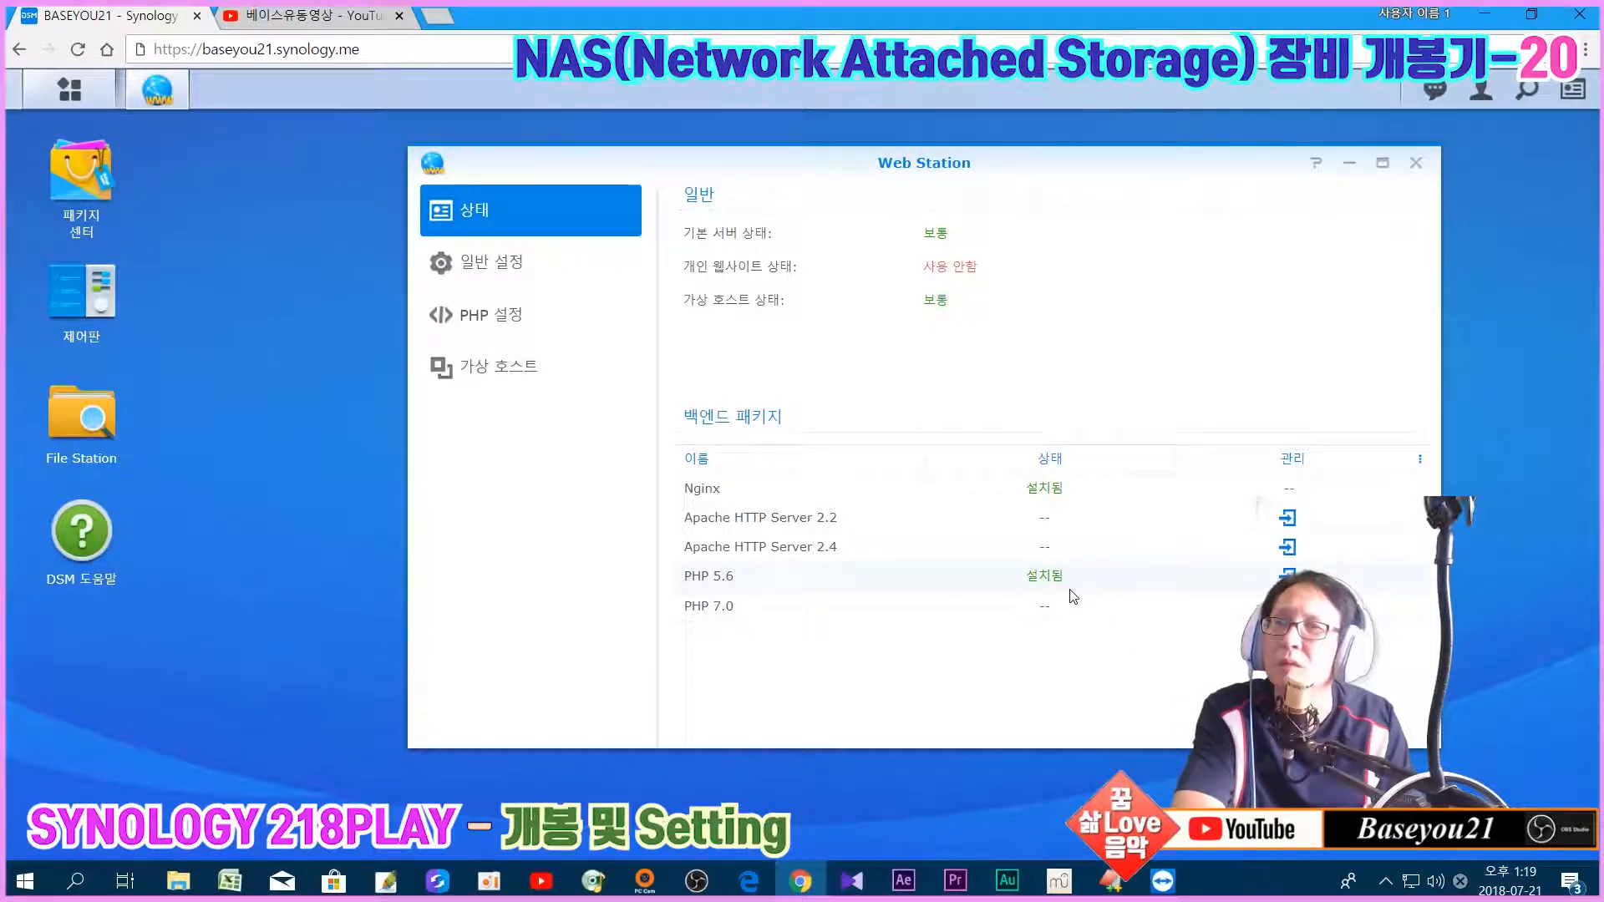
# Step: Switch to EditPlus, where the info.php test script is open
pyautogui.click(1110, 885)
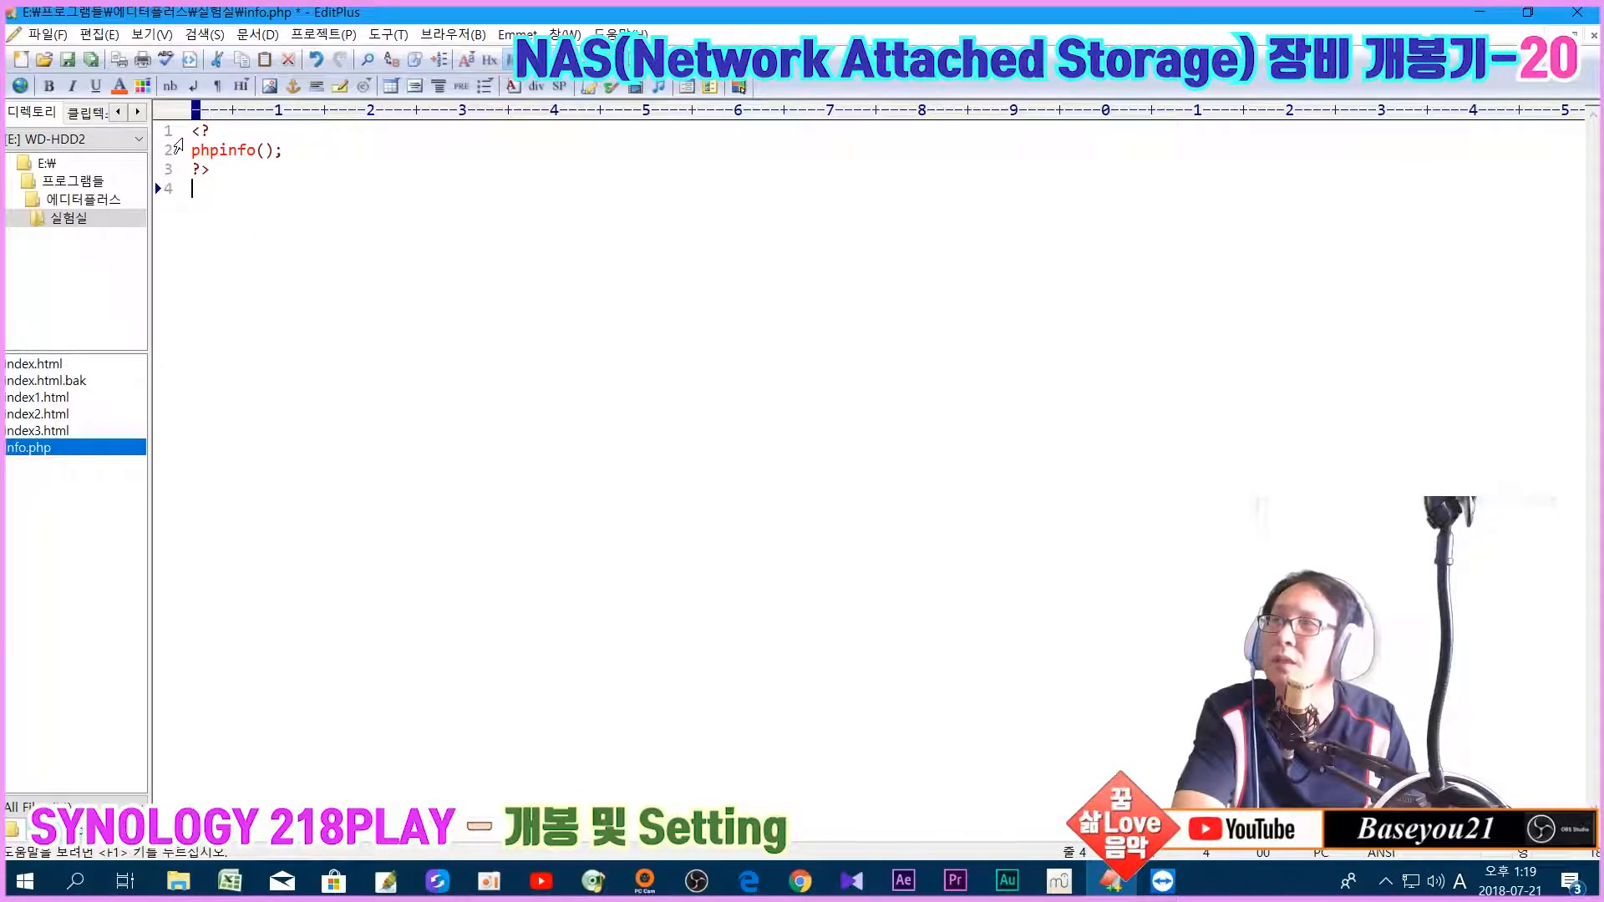
# Step: Add an empty <? ?> PHP block at the end of info.php, then delete it again
pyautogui.hotkey('ctrl', 'Home')
pyautogui.hotkey('ctrl', 'End')
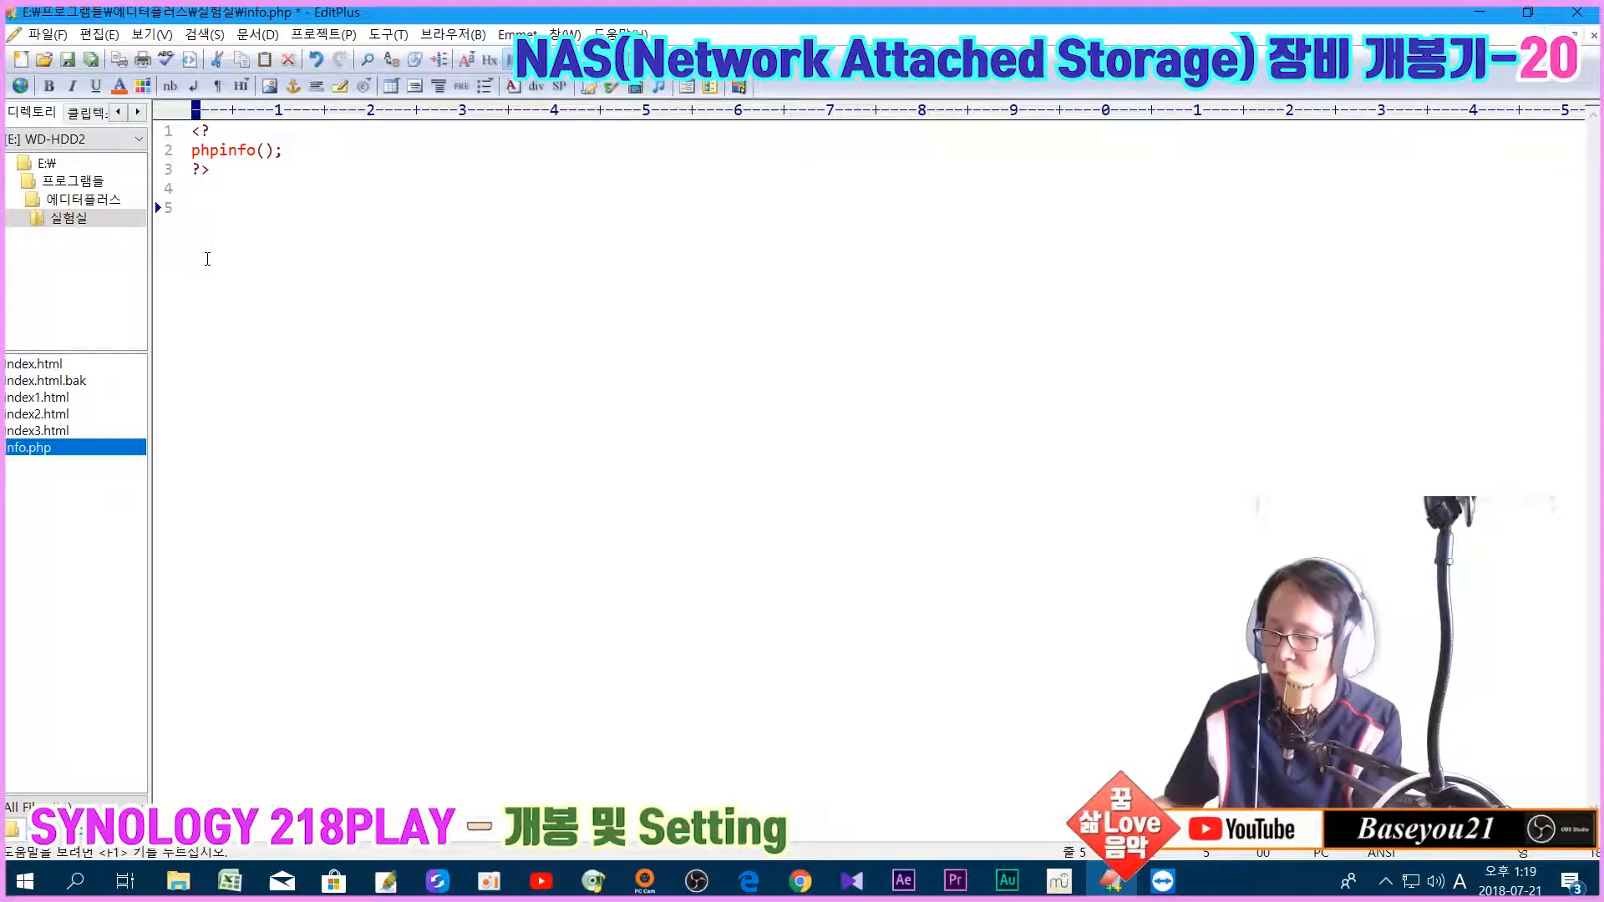
pyautogui.write('<?')
pyautogui.press('Return')
pyautogui.press('Return')
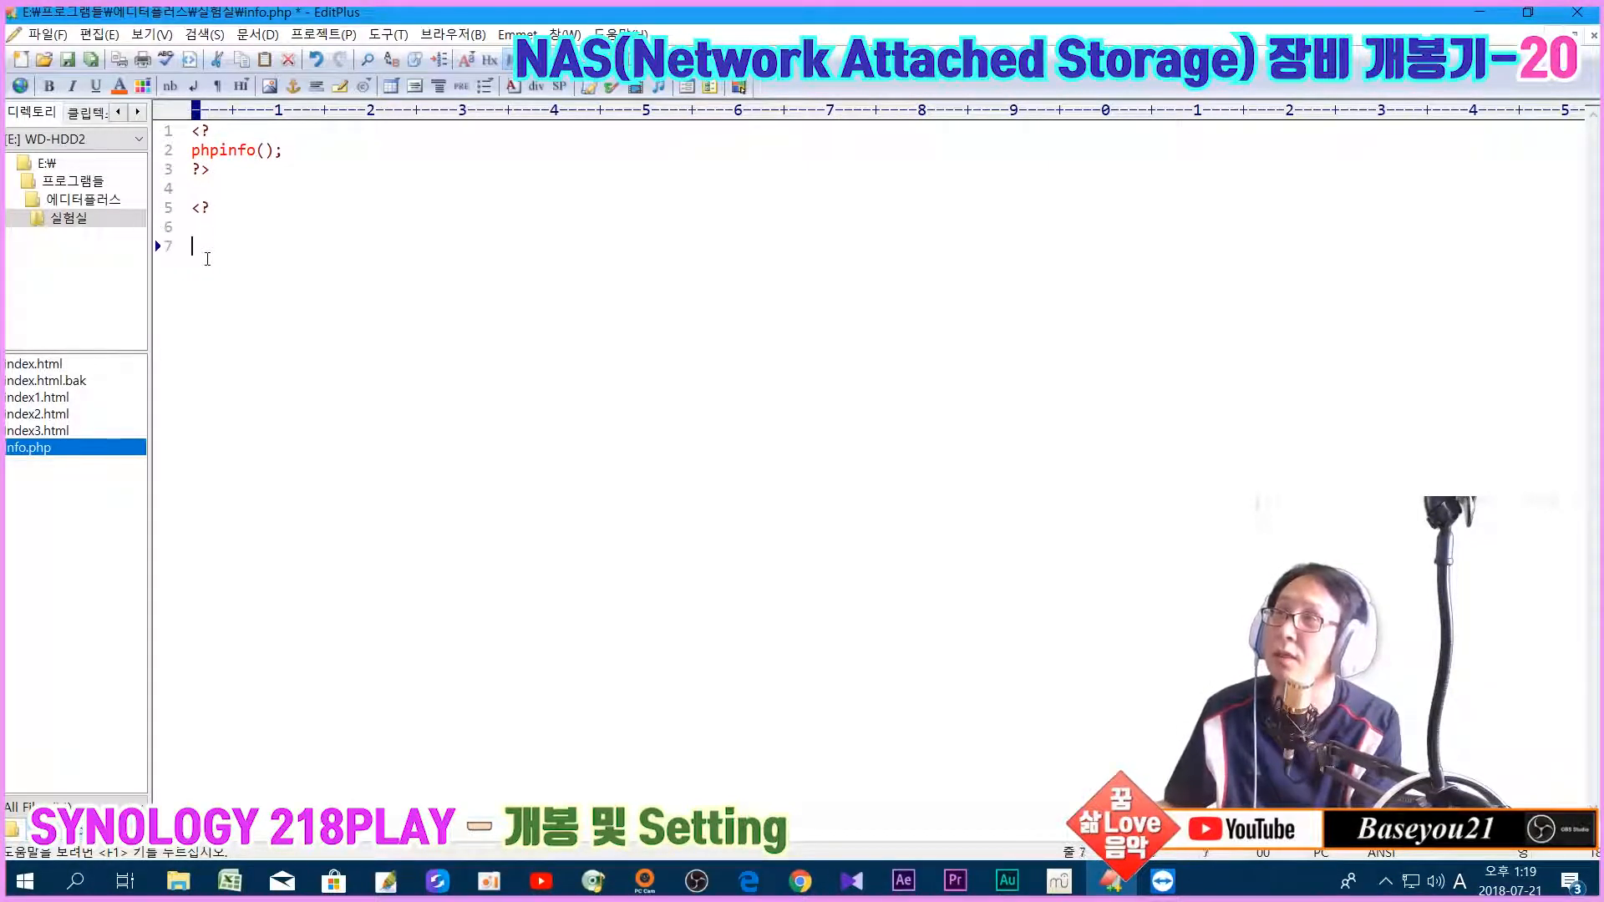
pyautogui.write('?>')
pyautogui.press('Up')
pyautogui.press('Up')
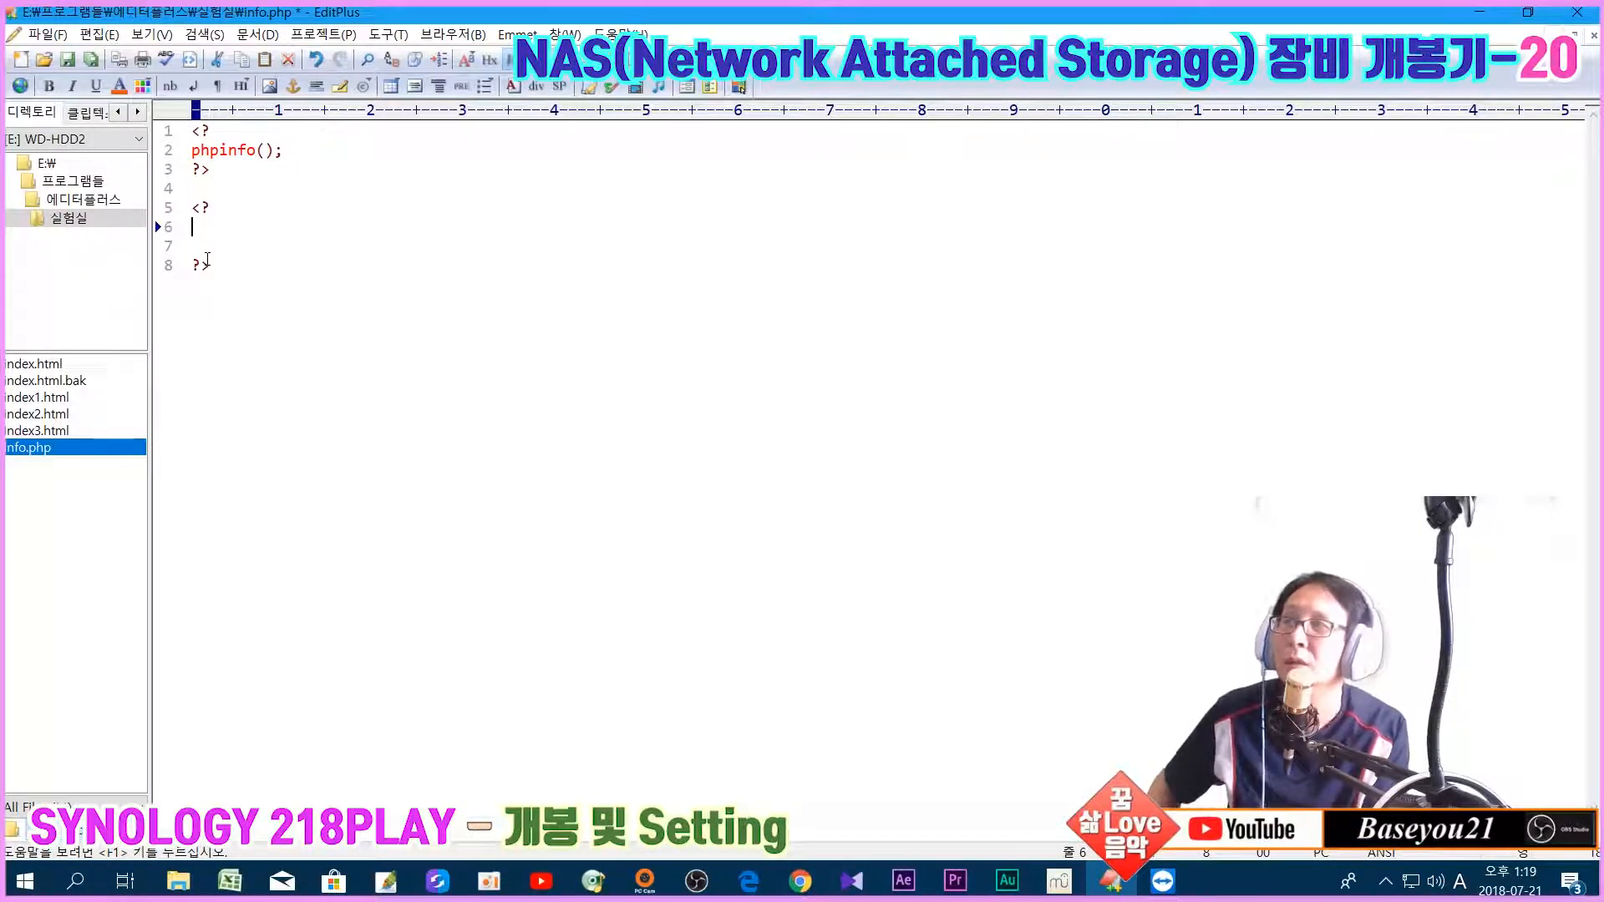
pyautogui.press('Up')
pyautogui.press('End')
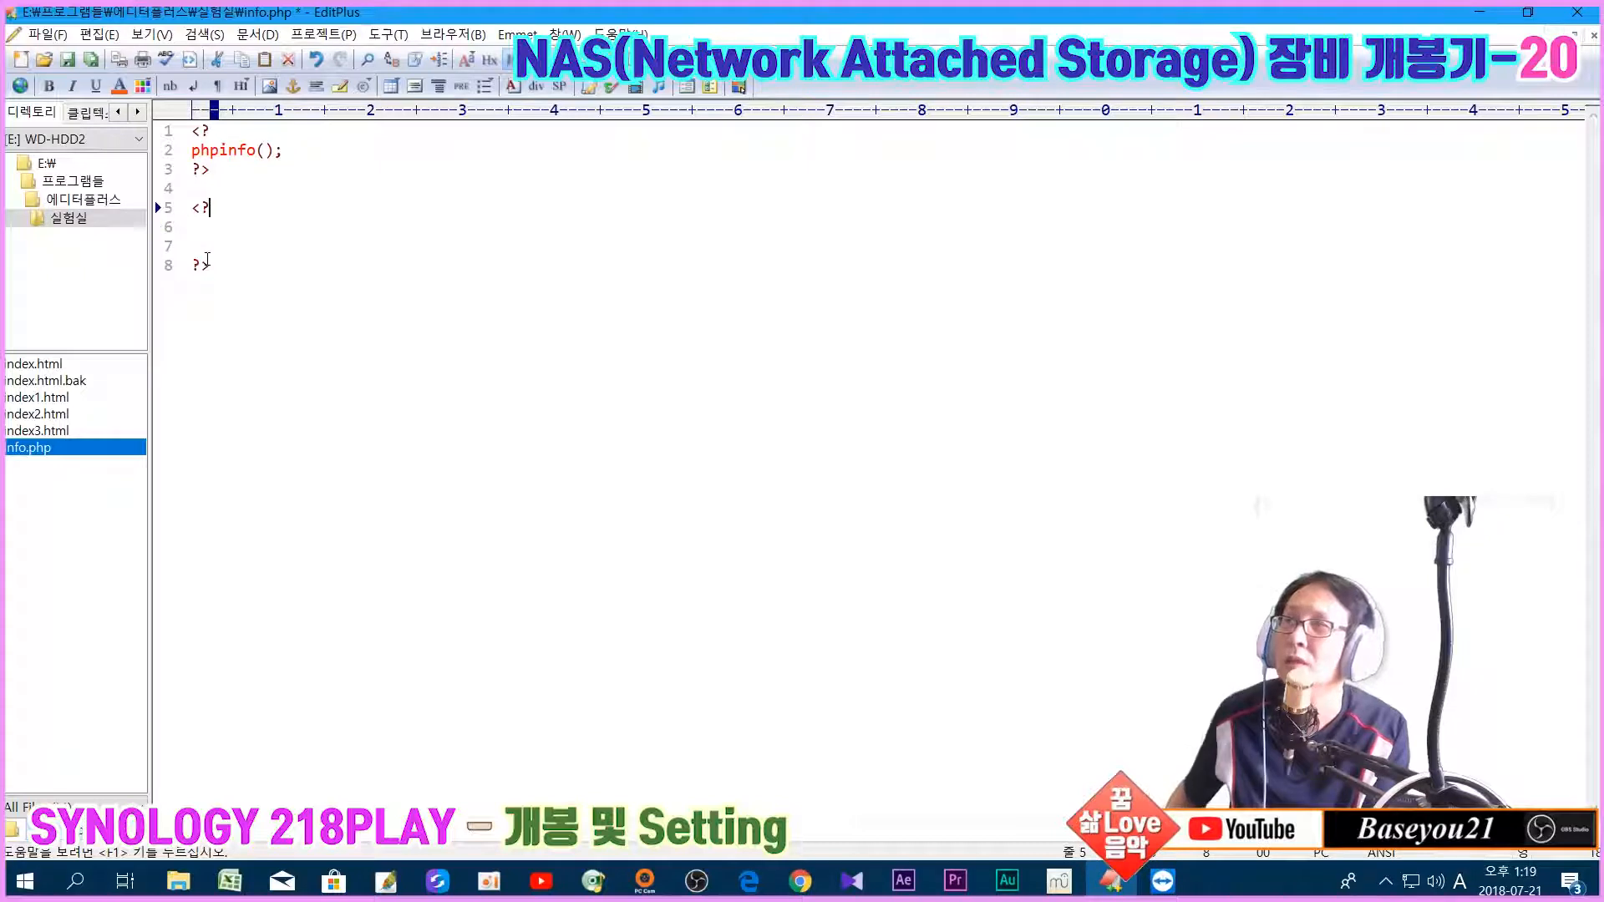
pyautogui.press('Home')
pyautogui.hotkey('shift', 'Down')
pyautogui.hotkey('shift', 'Down')
pyautogui.hotkey('shift', 'Down')
pyautogui.hotkey('shift', 'End')
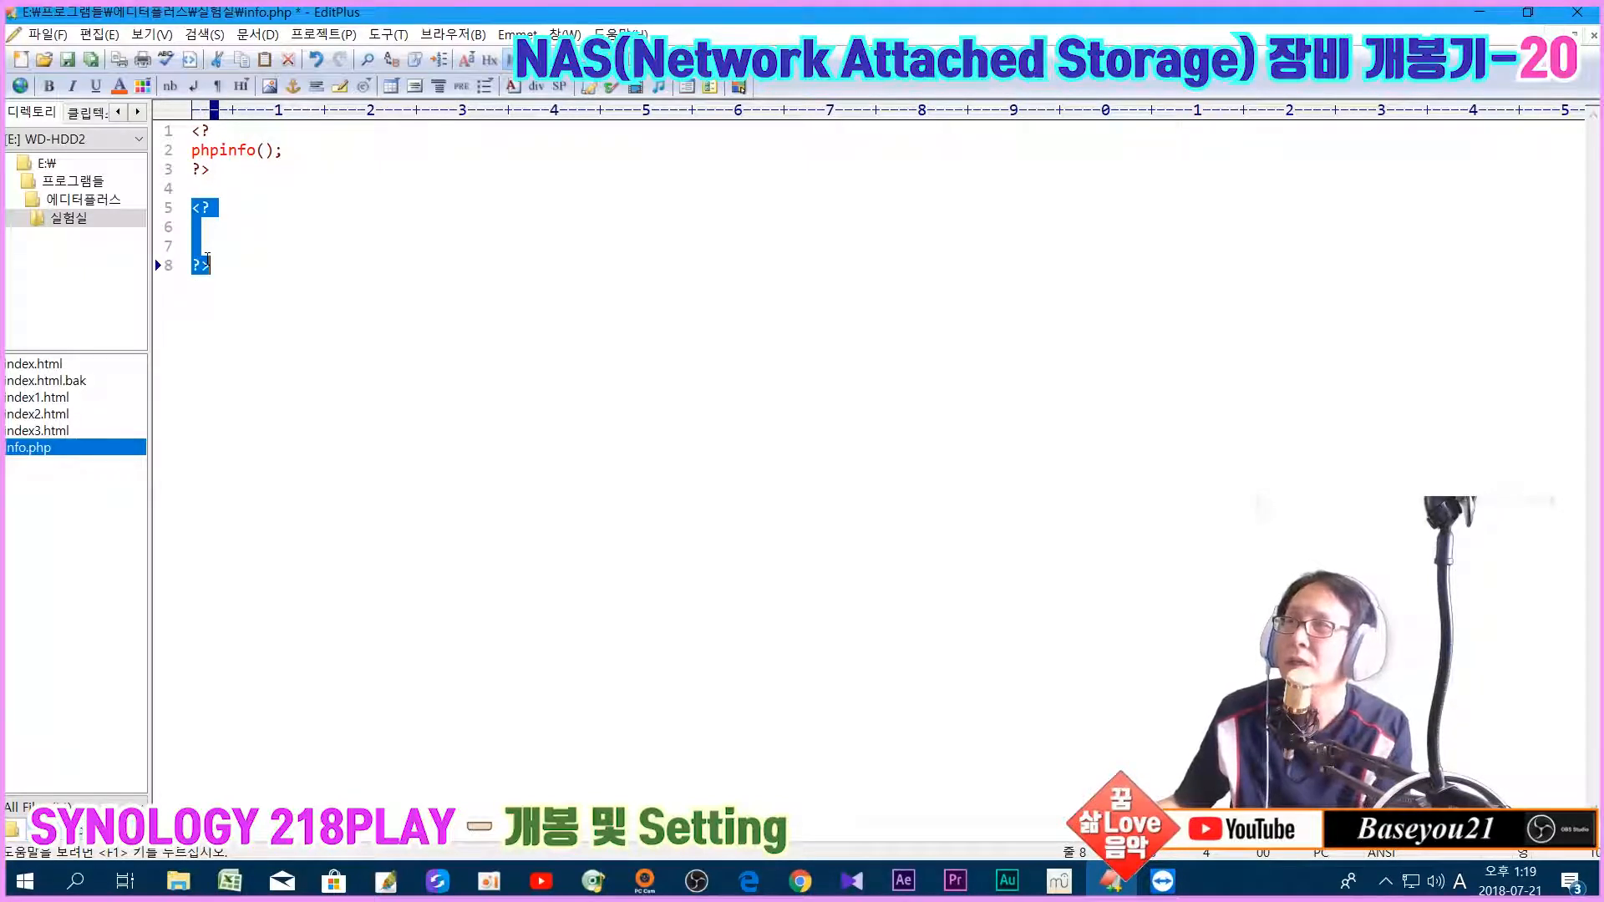
pyautogui.press('Delete')
pyautogui.press('BackSpace')
# Step: Inspect the phpinfo() call on line 2 and return to the start of the script
pyautogui.press('Up')
pyautogui.press('Up')
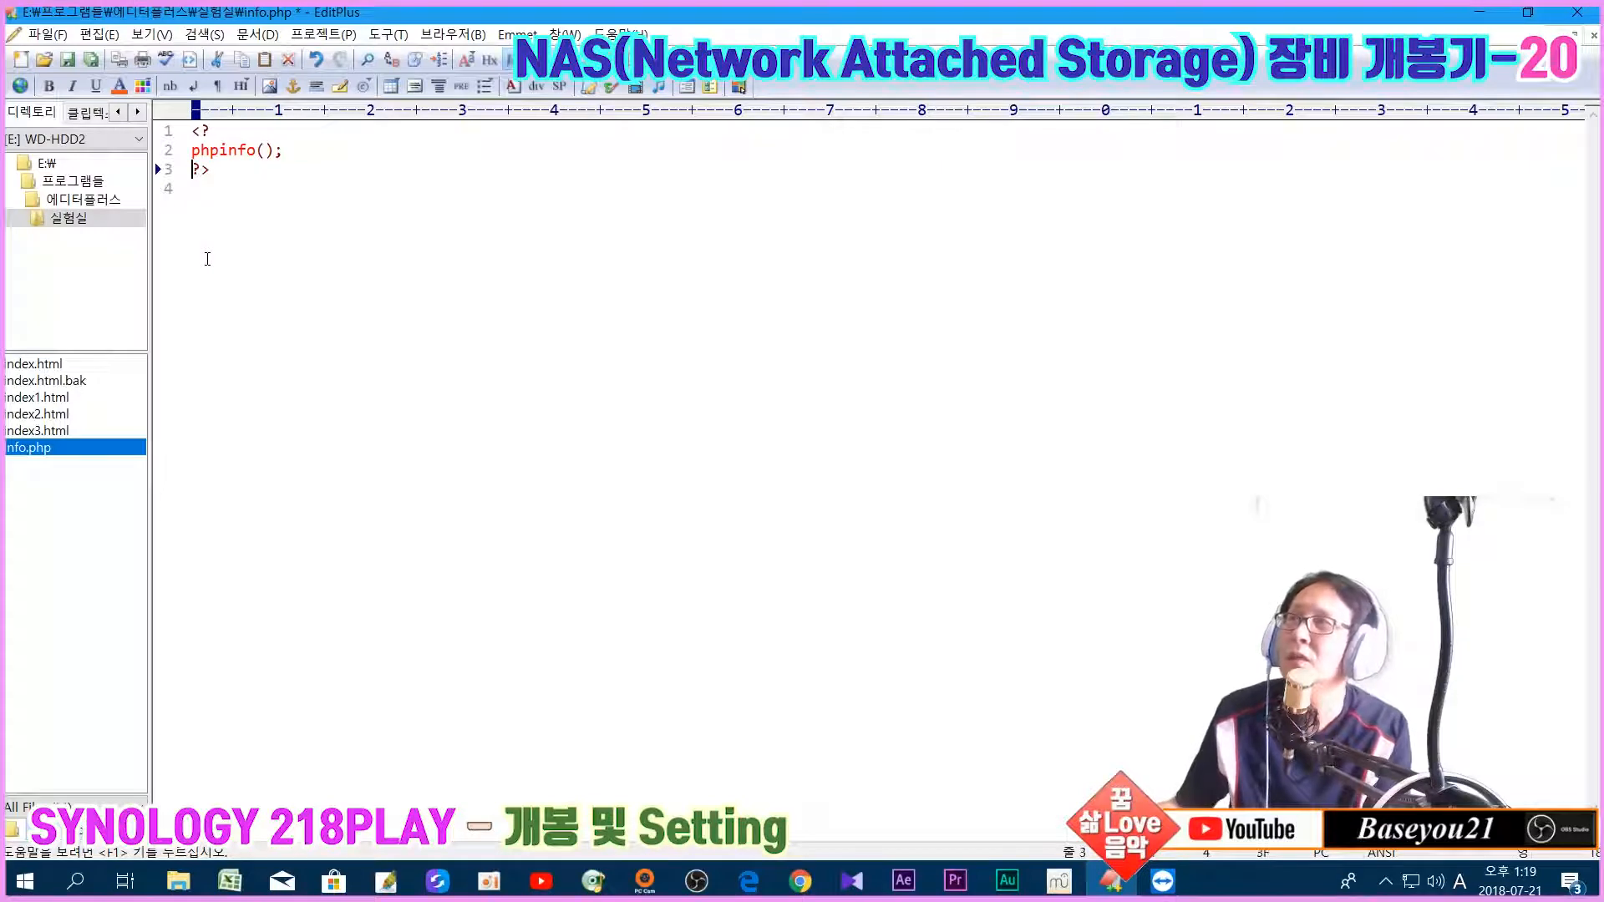
pyautogui.hotkey('shift', 'Right')
pyautogui.hotkey('shift', 'Right')
pyautogui.hotkey('shift', 'Right')
pyautogui.hotkey('shift', 'Right')
pyautogui.hotkey('shift', 'Right')
pyautogui.hotkey('shift', 'Right')
pyautogui.hotkey('shift', 'Right')
pyautogui.hotkey('shift', 'Right')
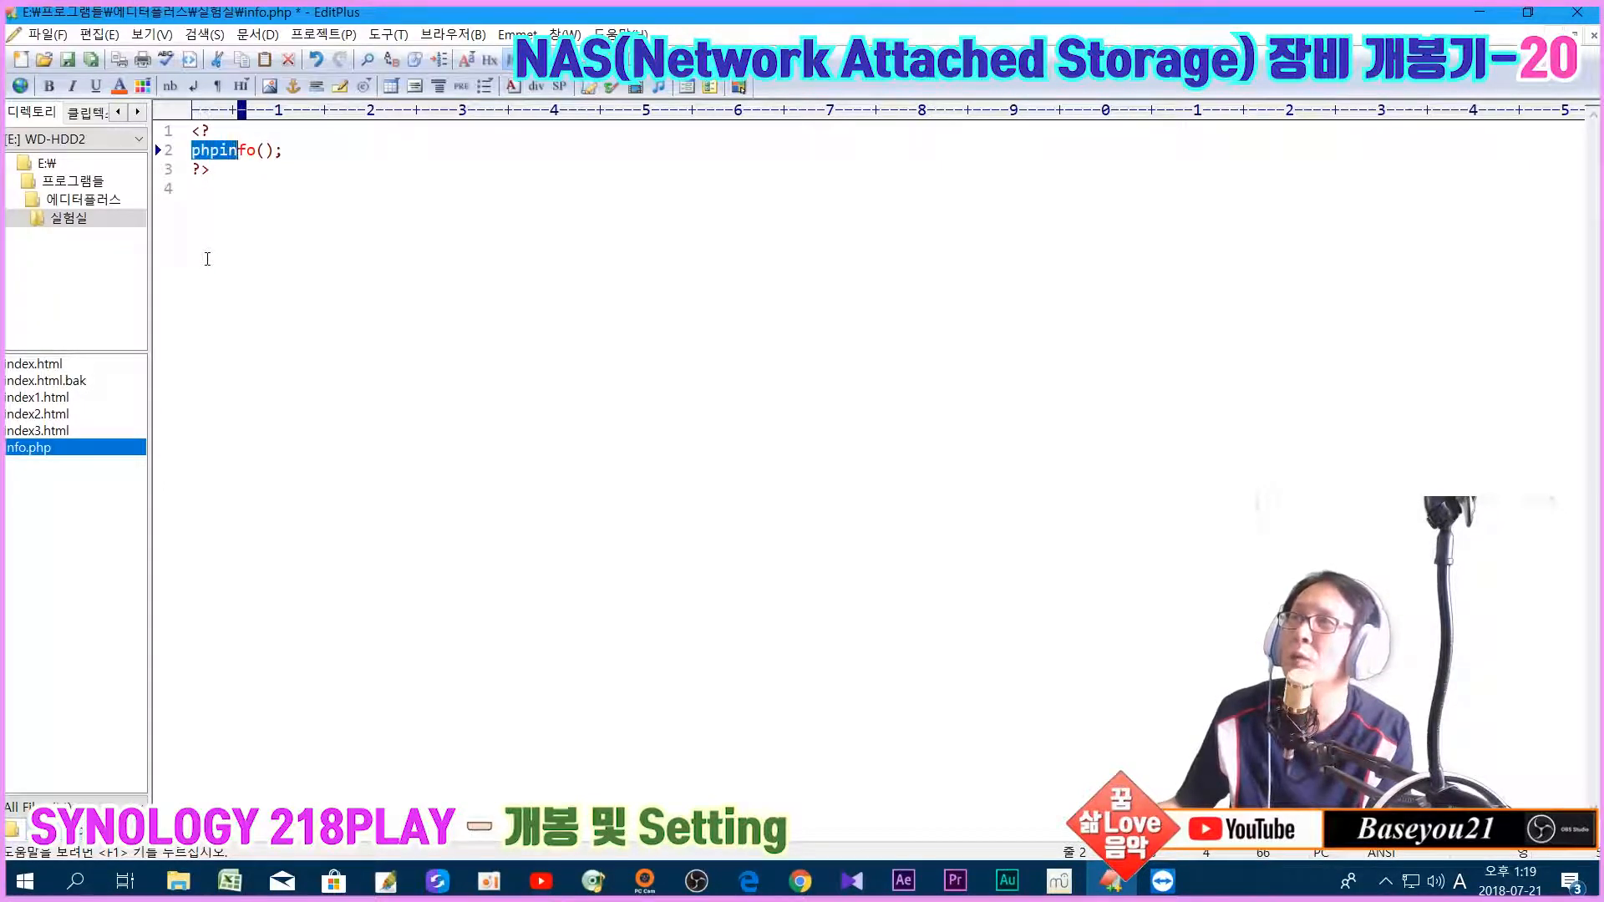
pyautogui.hotkey('shift', 'Right')
pyautogui.hotkey('ctrl', 'Home')
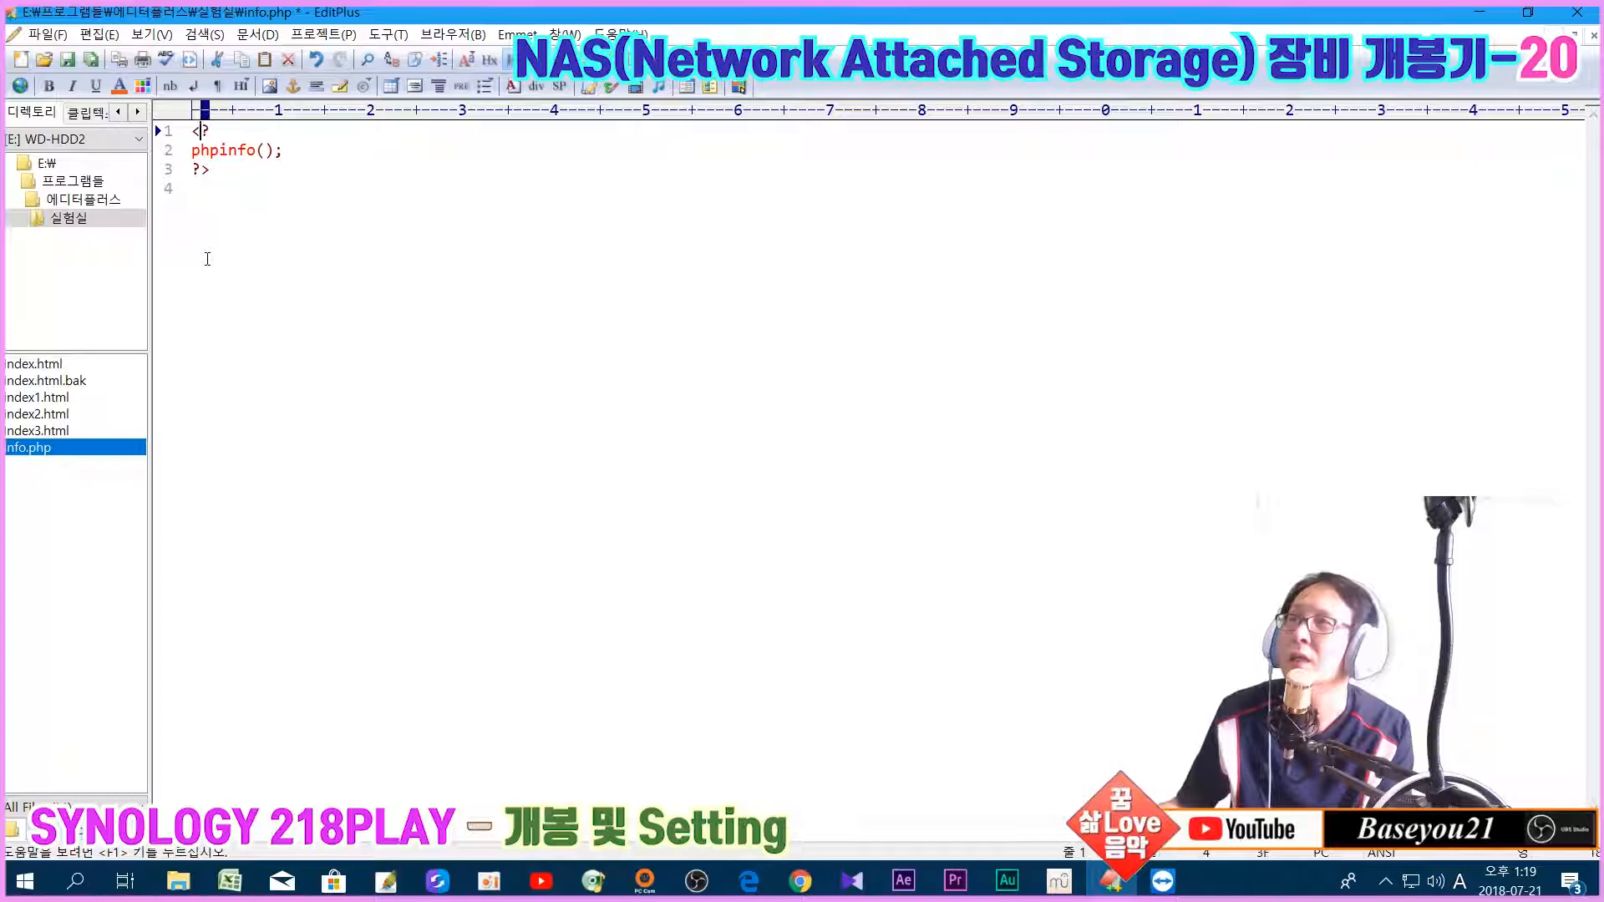
pyautogui.press('Left')
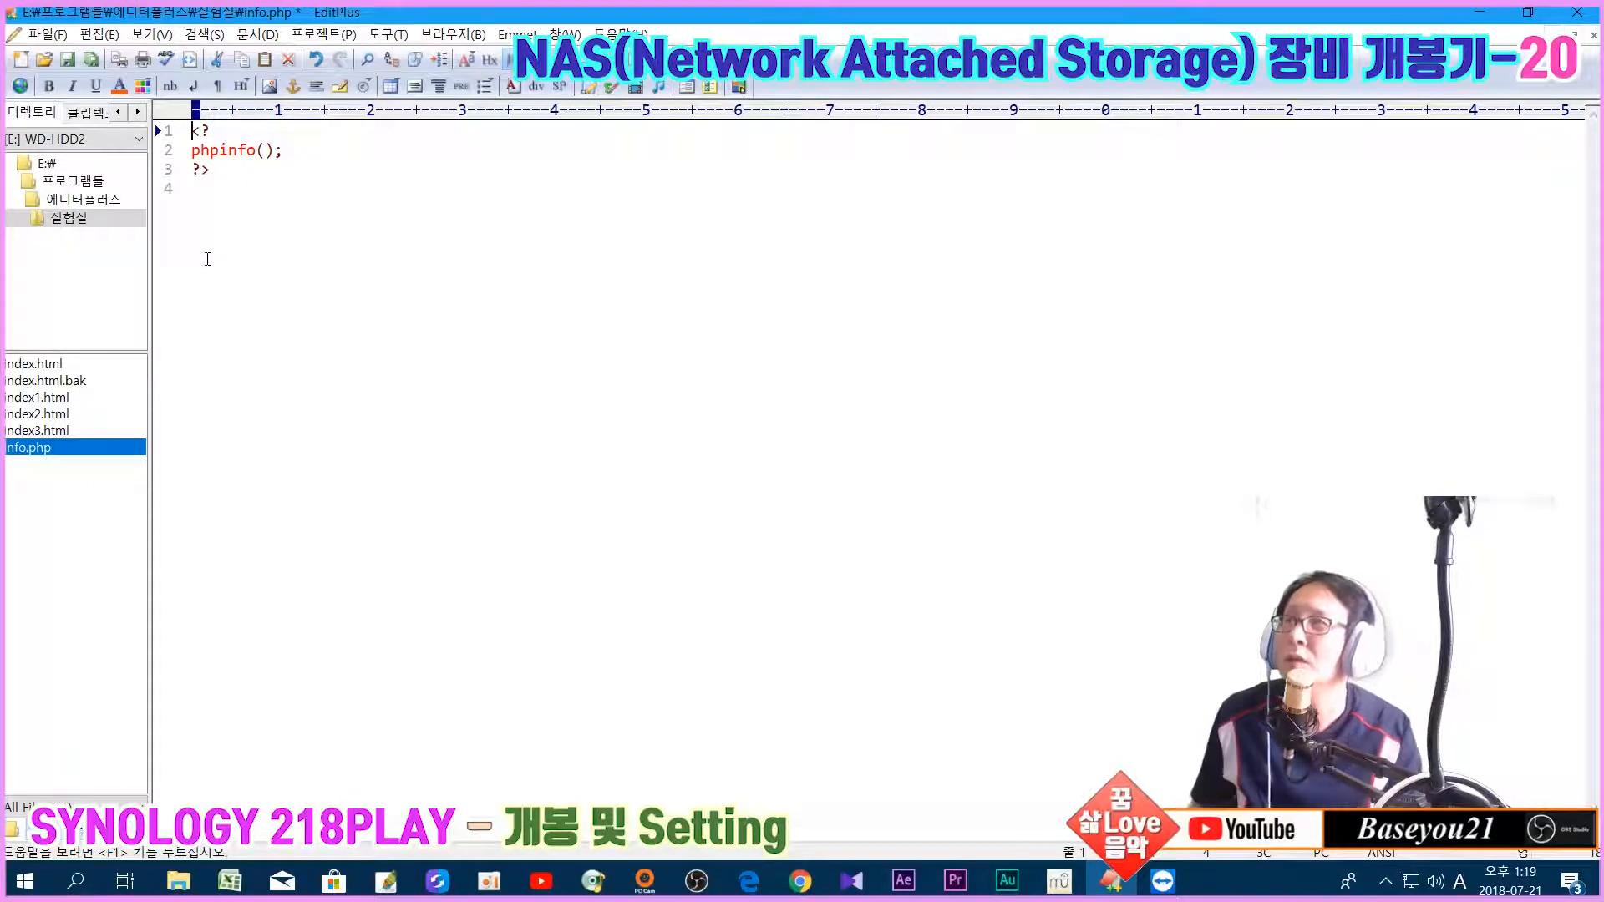
# Step: Open Save As with the name info.php, cancel it, and return to Web Station
pyautogui.click(47, 35)
pyautogui.click(88, 195)
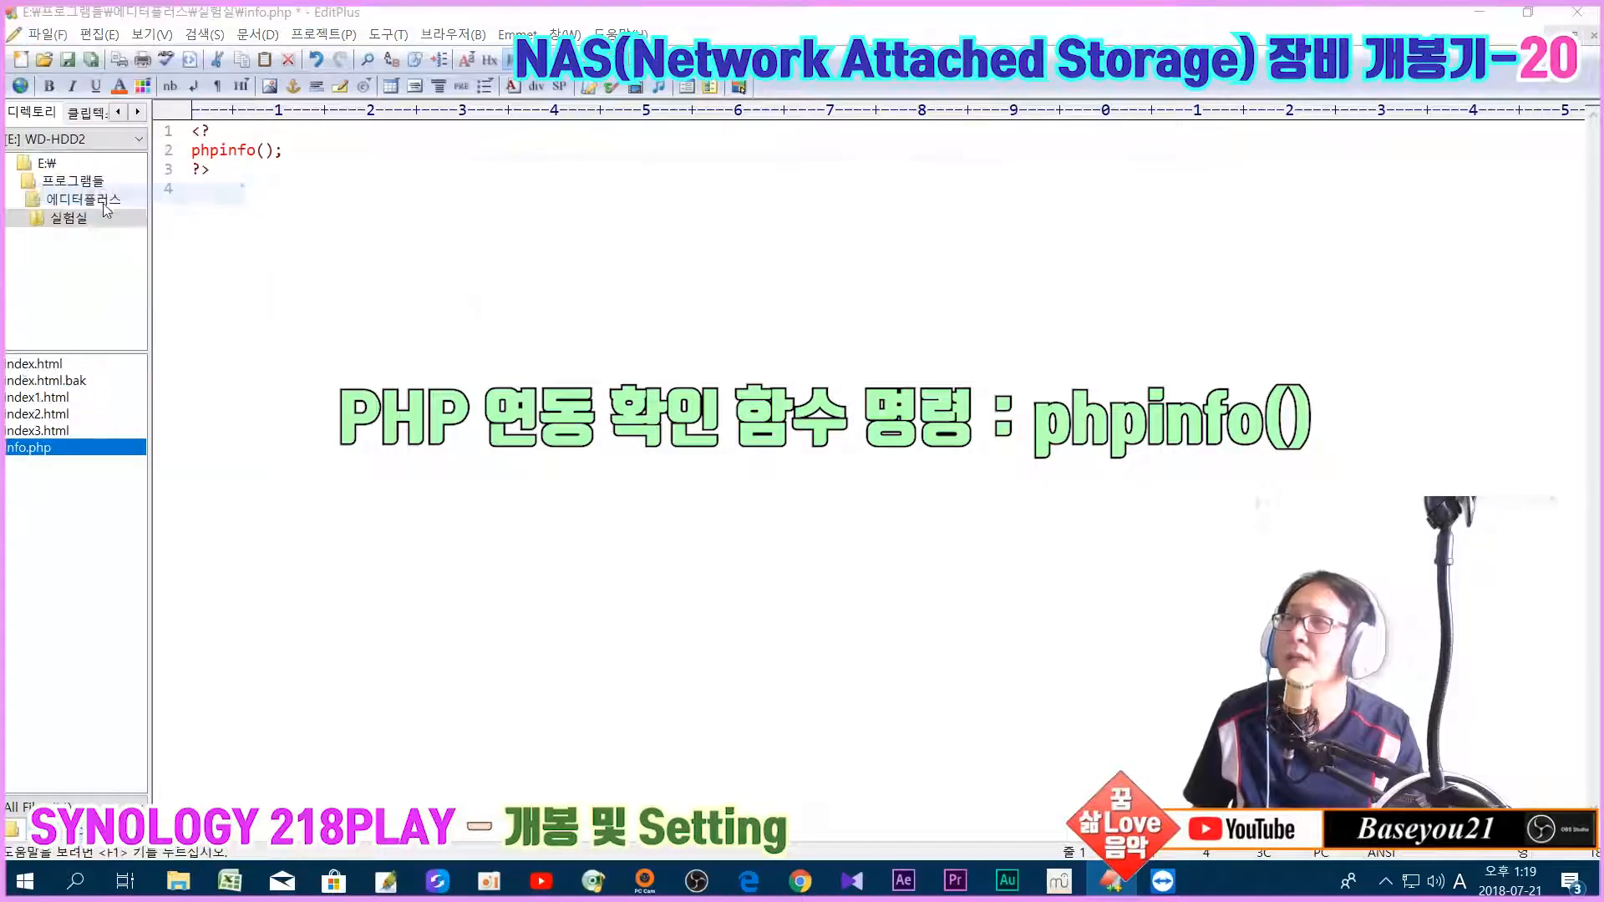
pyautogui.press('End')
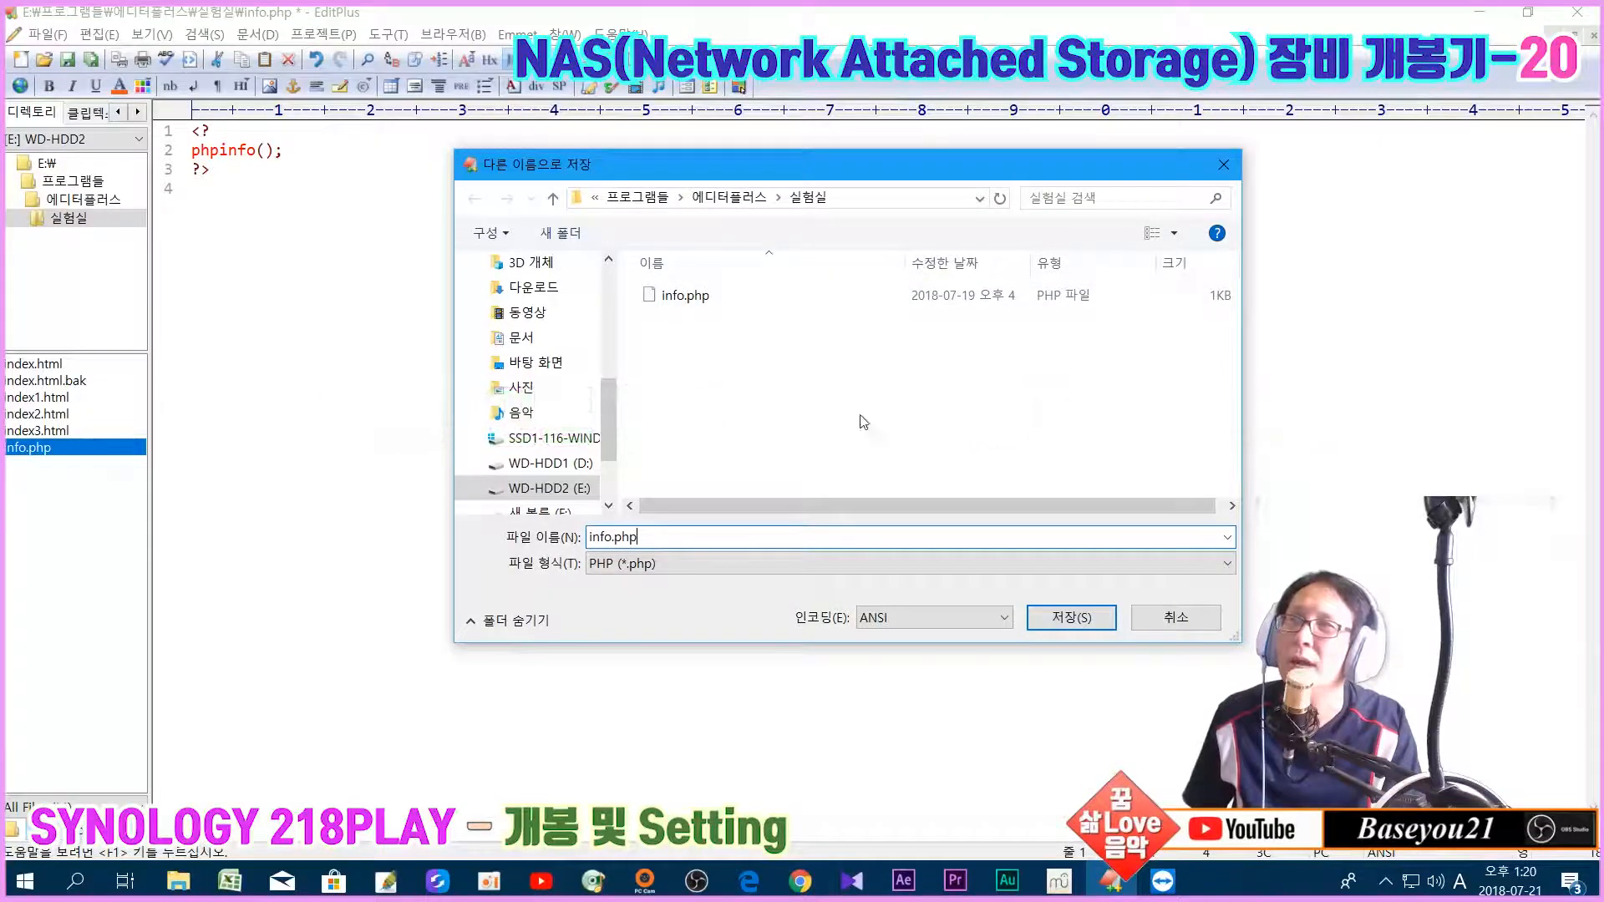
pyautogui.click(1174, 616)
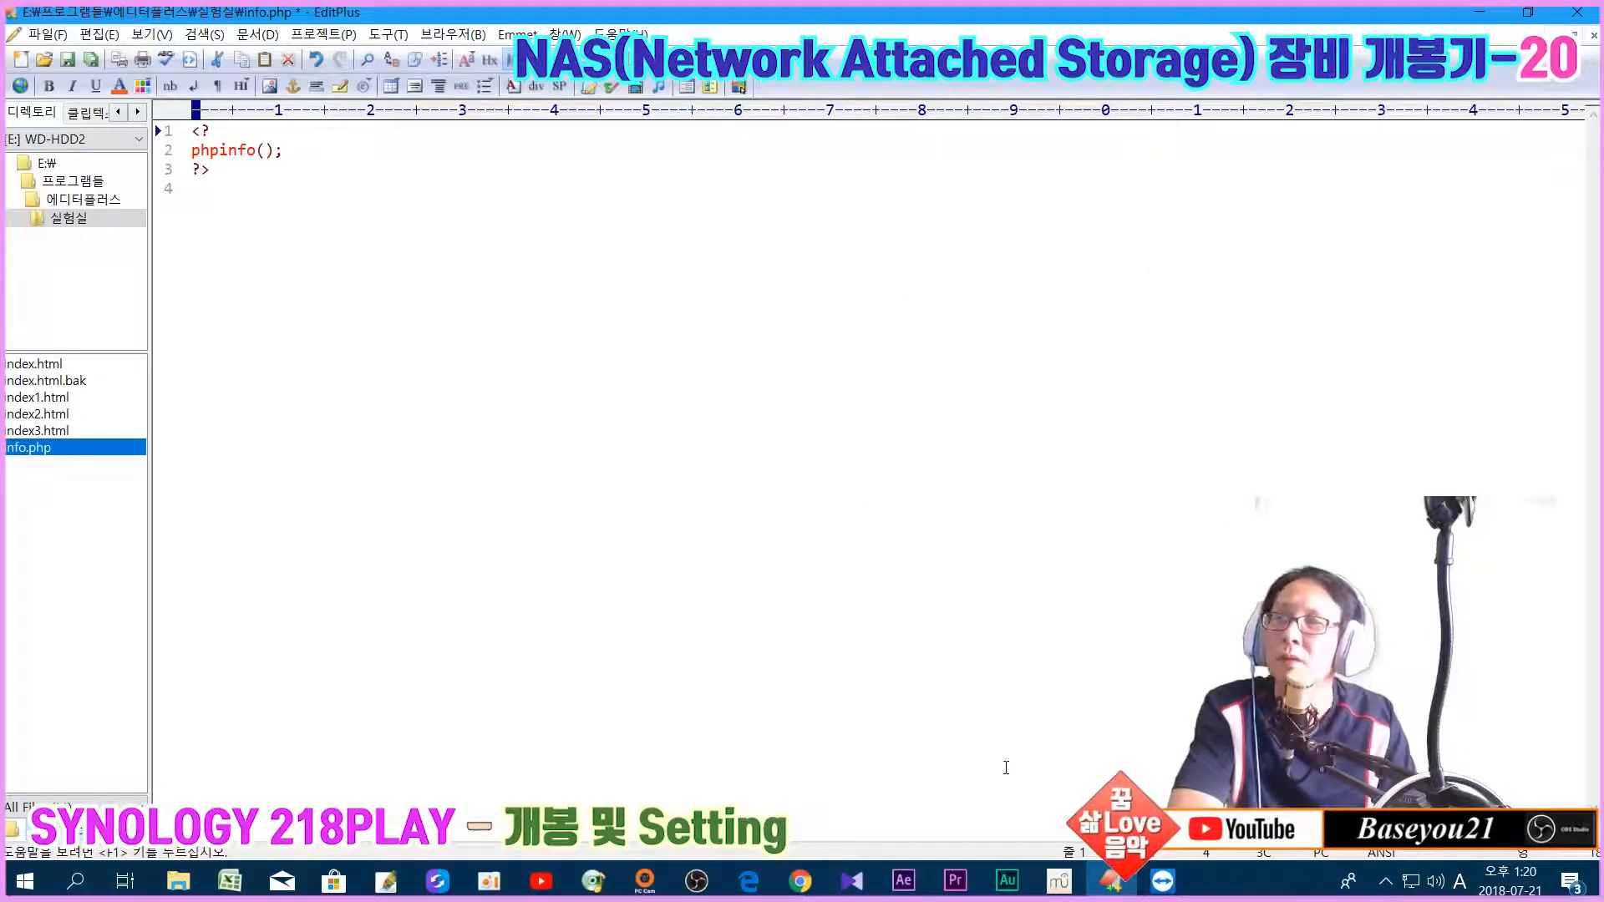
pyautogui.click(800, 880)
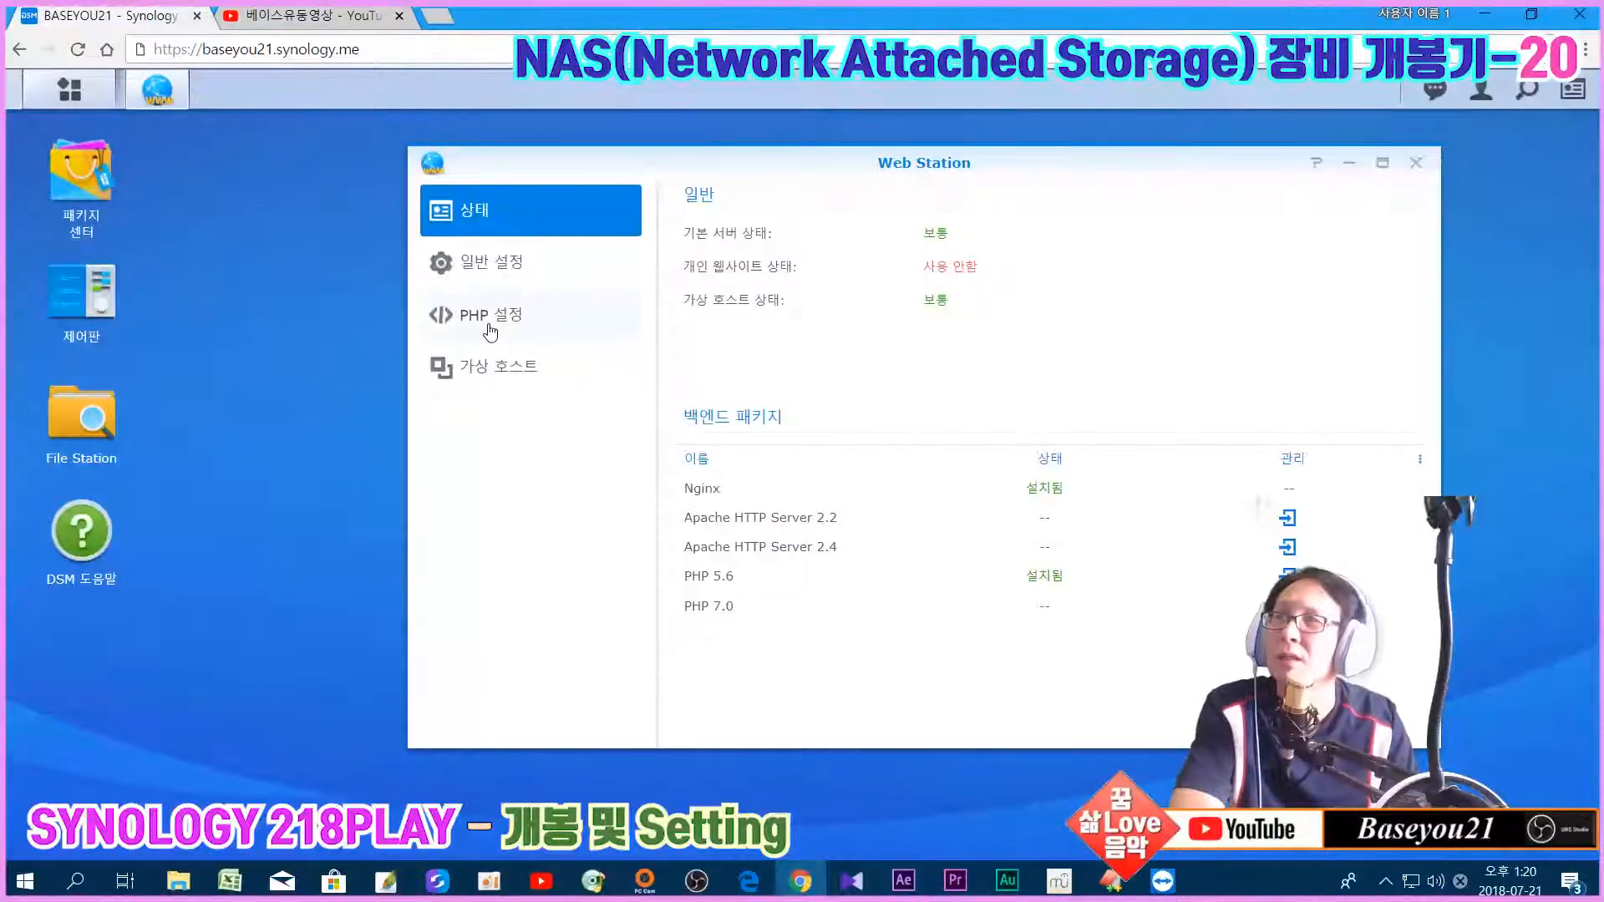
# Step: Check in File Station that vhost1, vhost2 and vhost3 folders each contain info.php
pyautogui.click(490, 372)
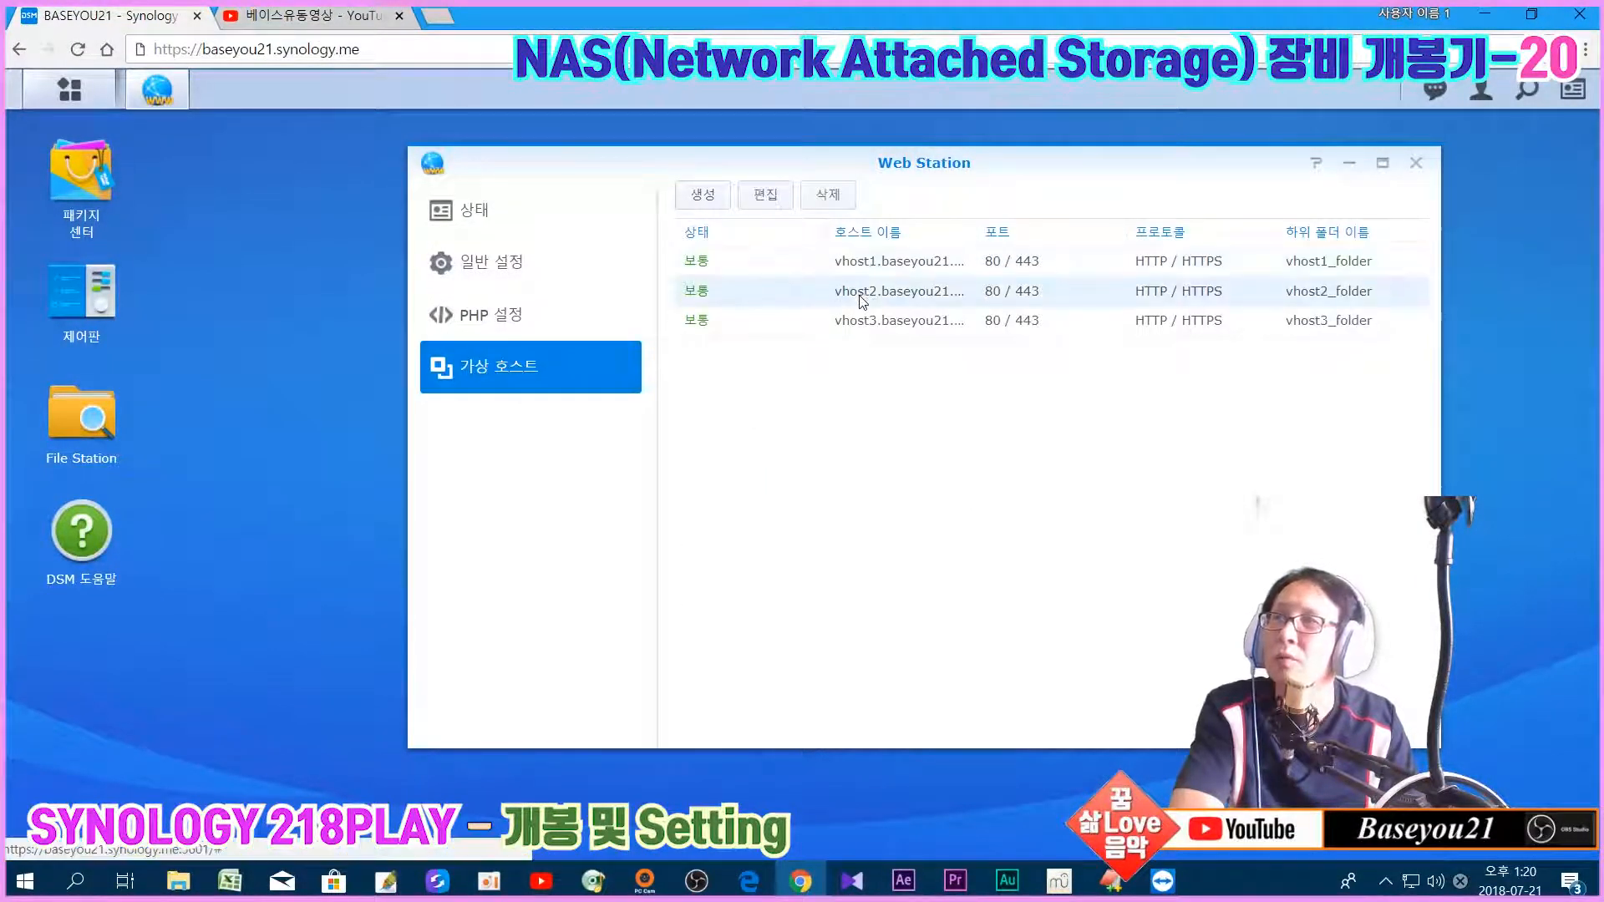
pyautogui.click(861, 324)
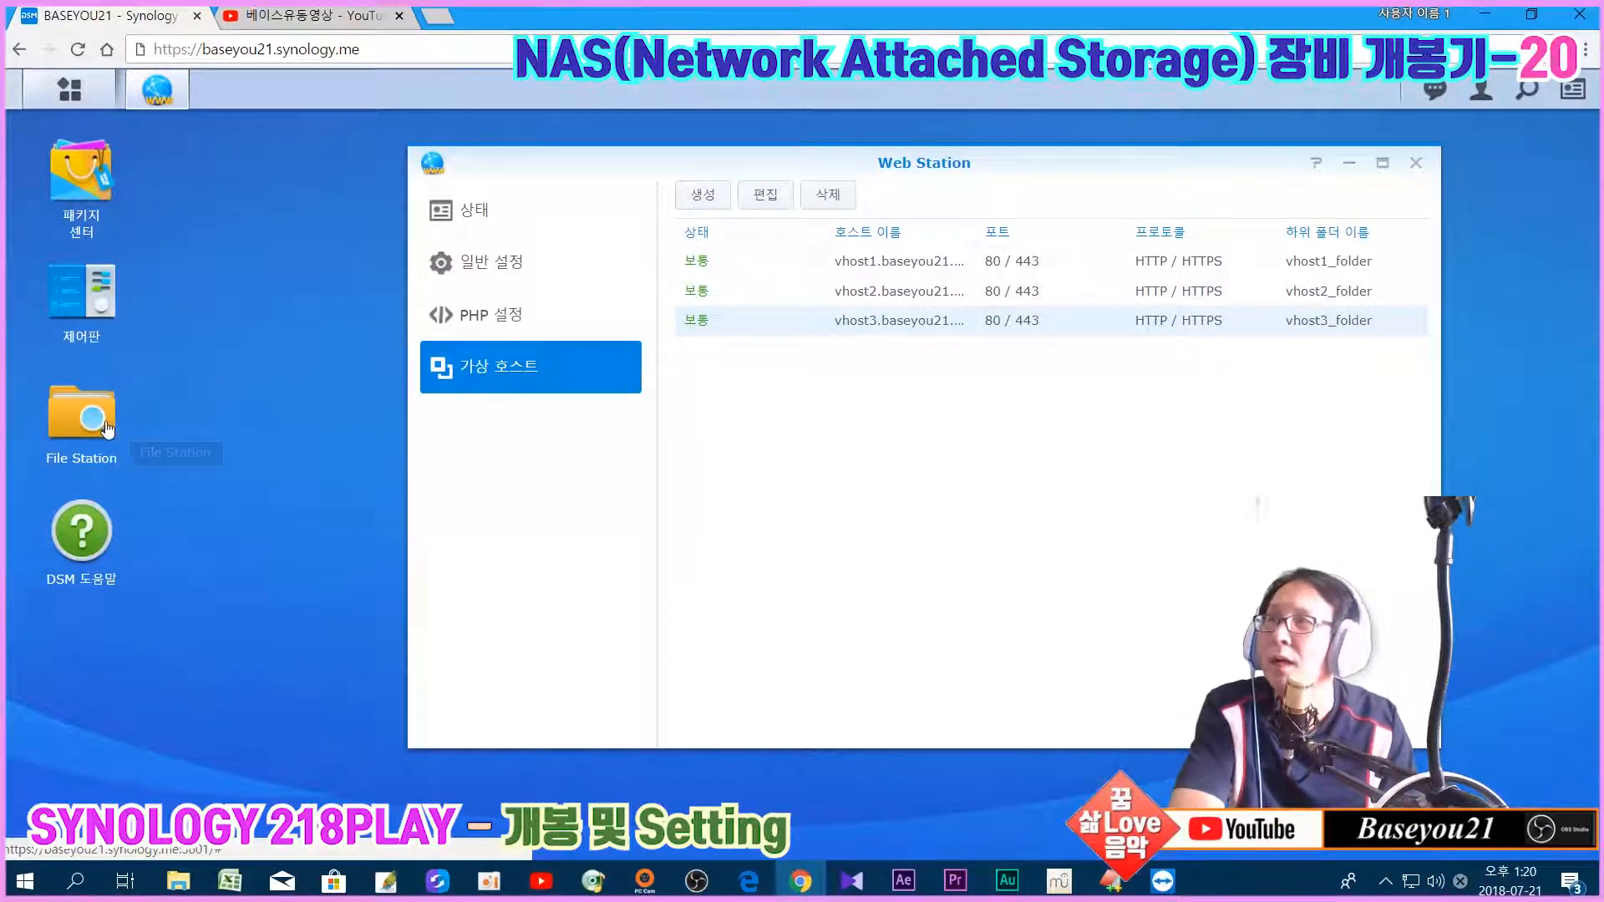
pyautogui.click(130, 434)
pyautogui.click(513, 386)
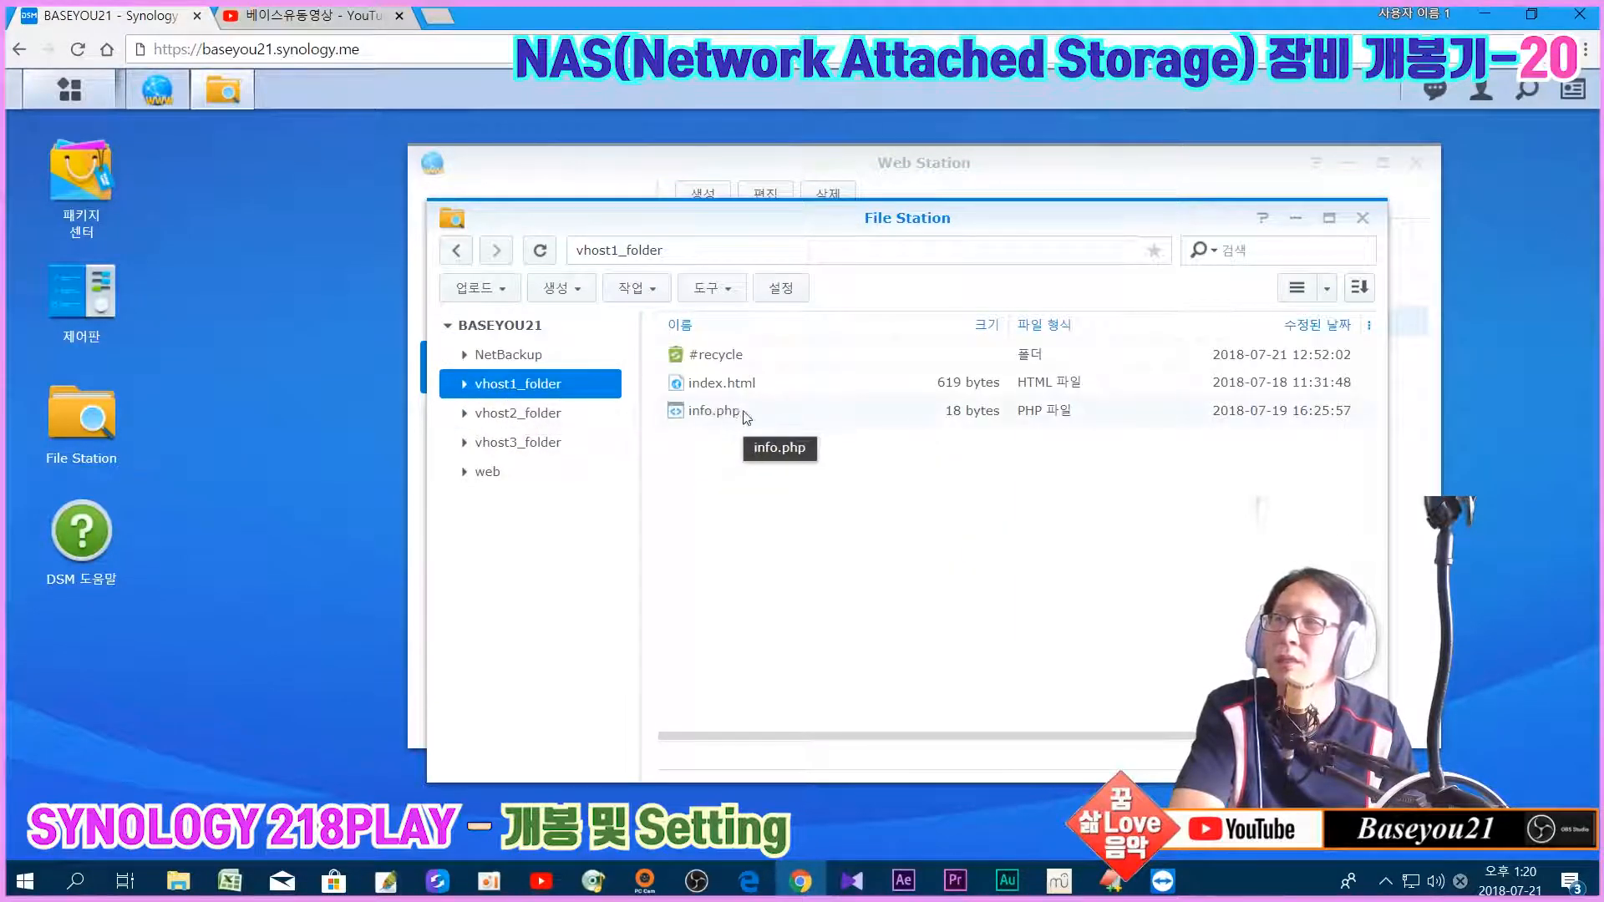
pyautogui.click(518, 412)
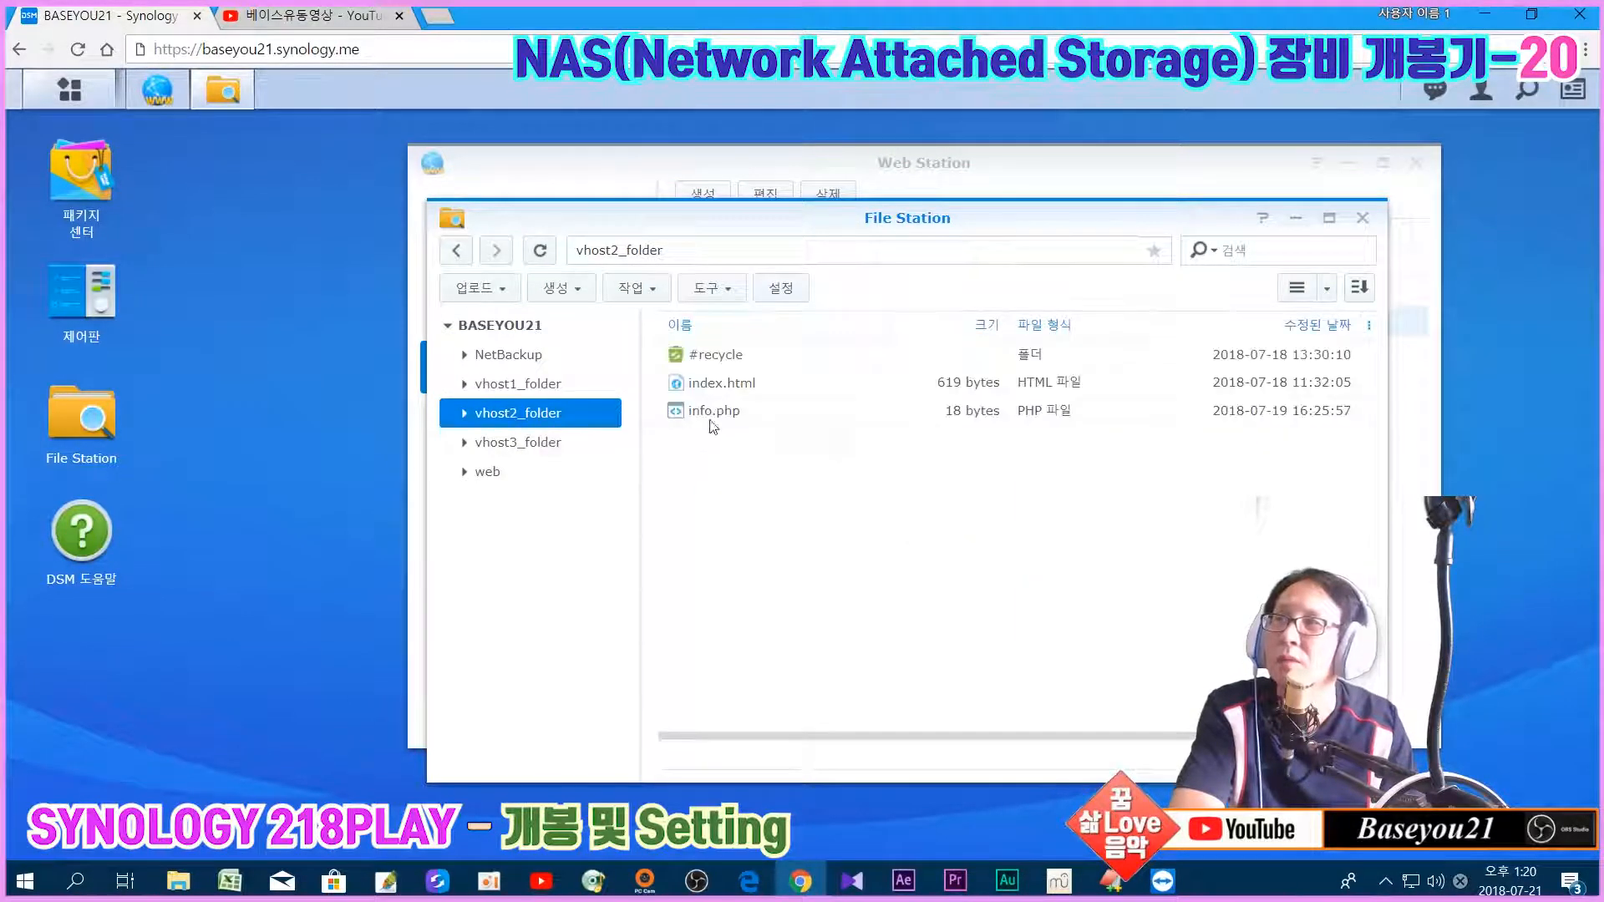
pyautogui.click(518, 442)
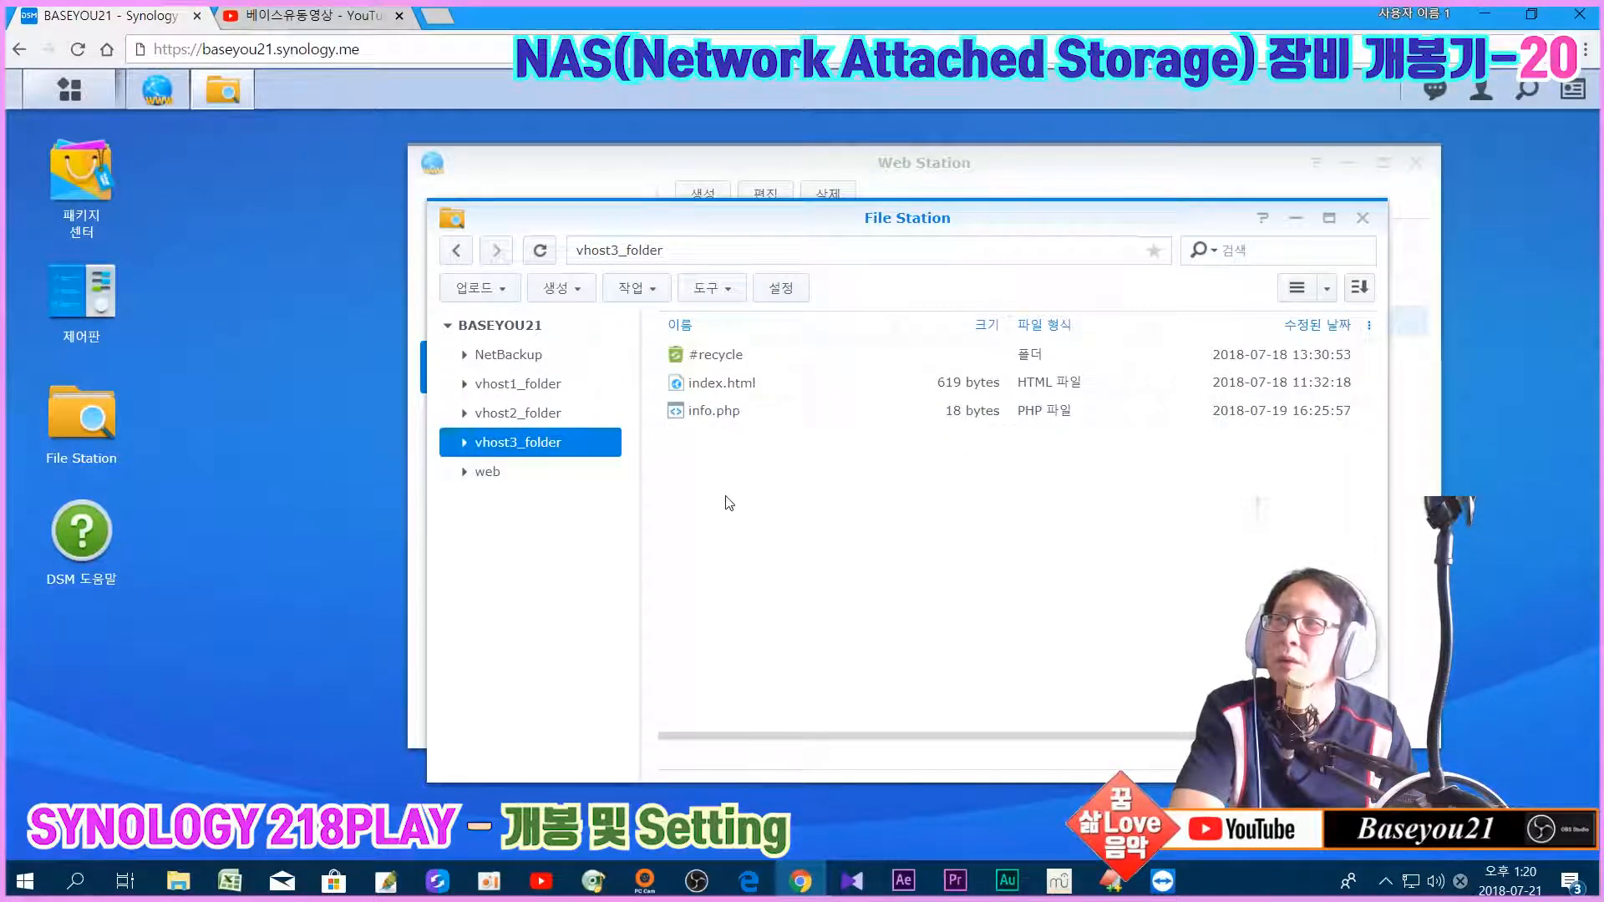
pyautogui.click(1363, 218)
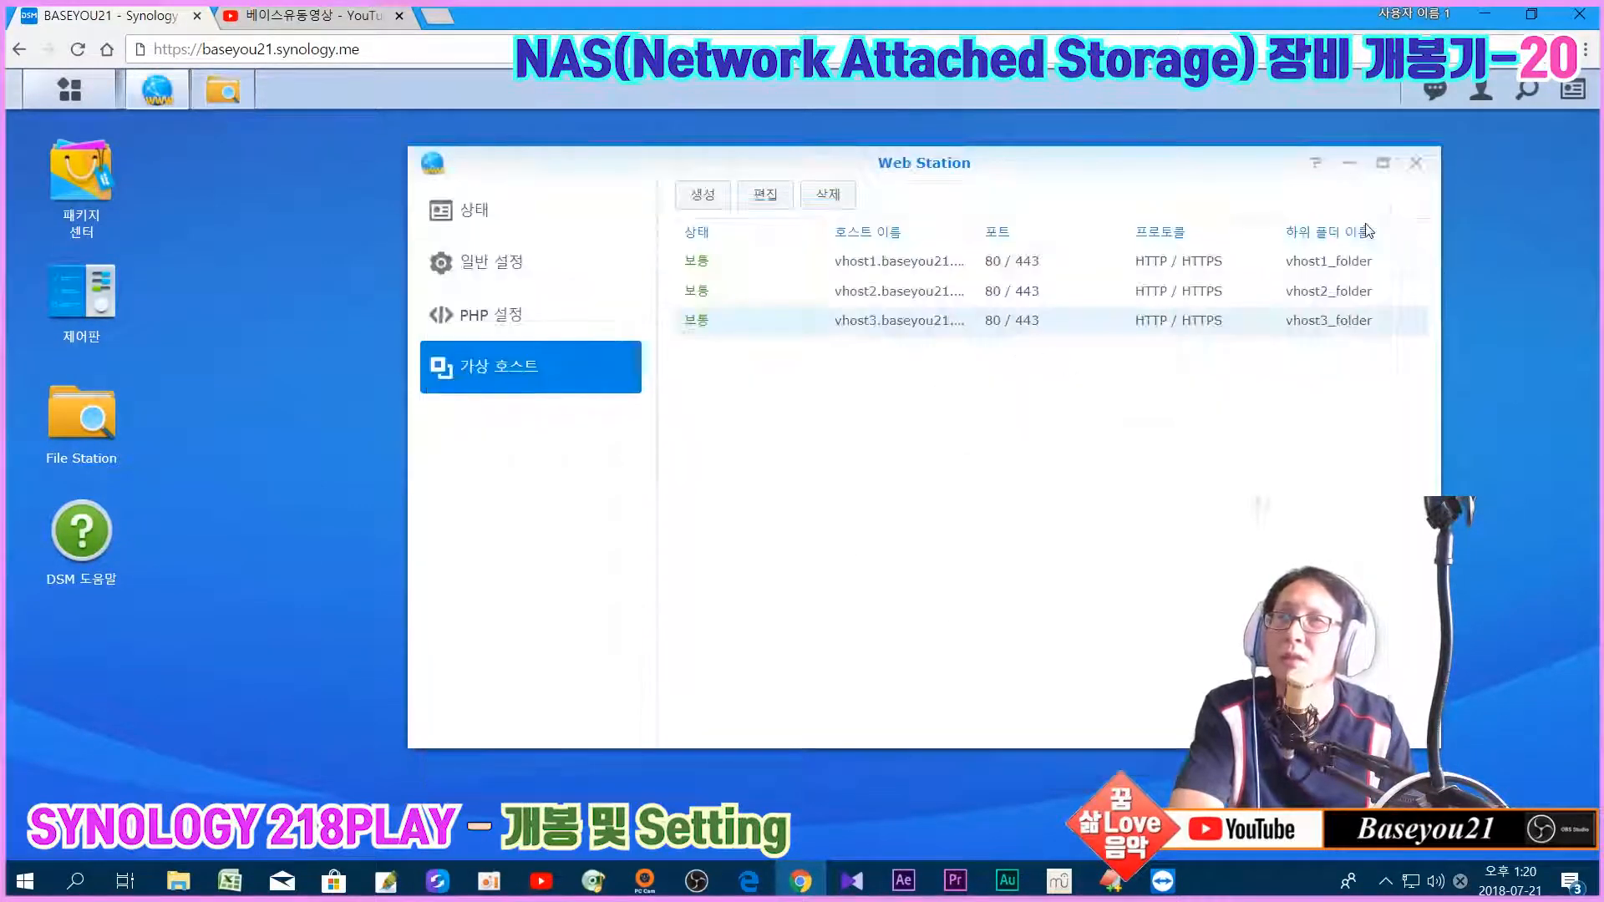
# Step: Look at the PHP 5.6 profile in PHP settings, then open Web Station's general settings
pyautogui.click(525, 323)
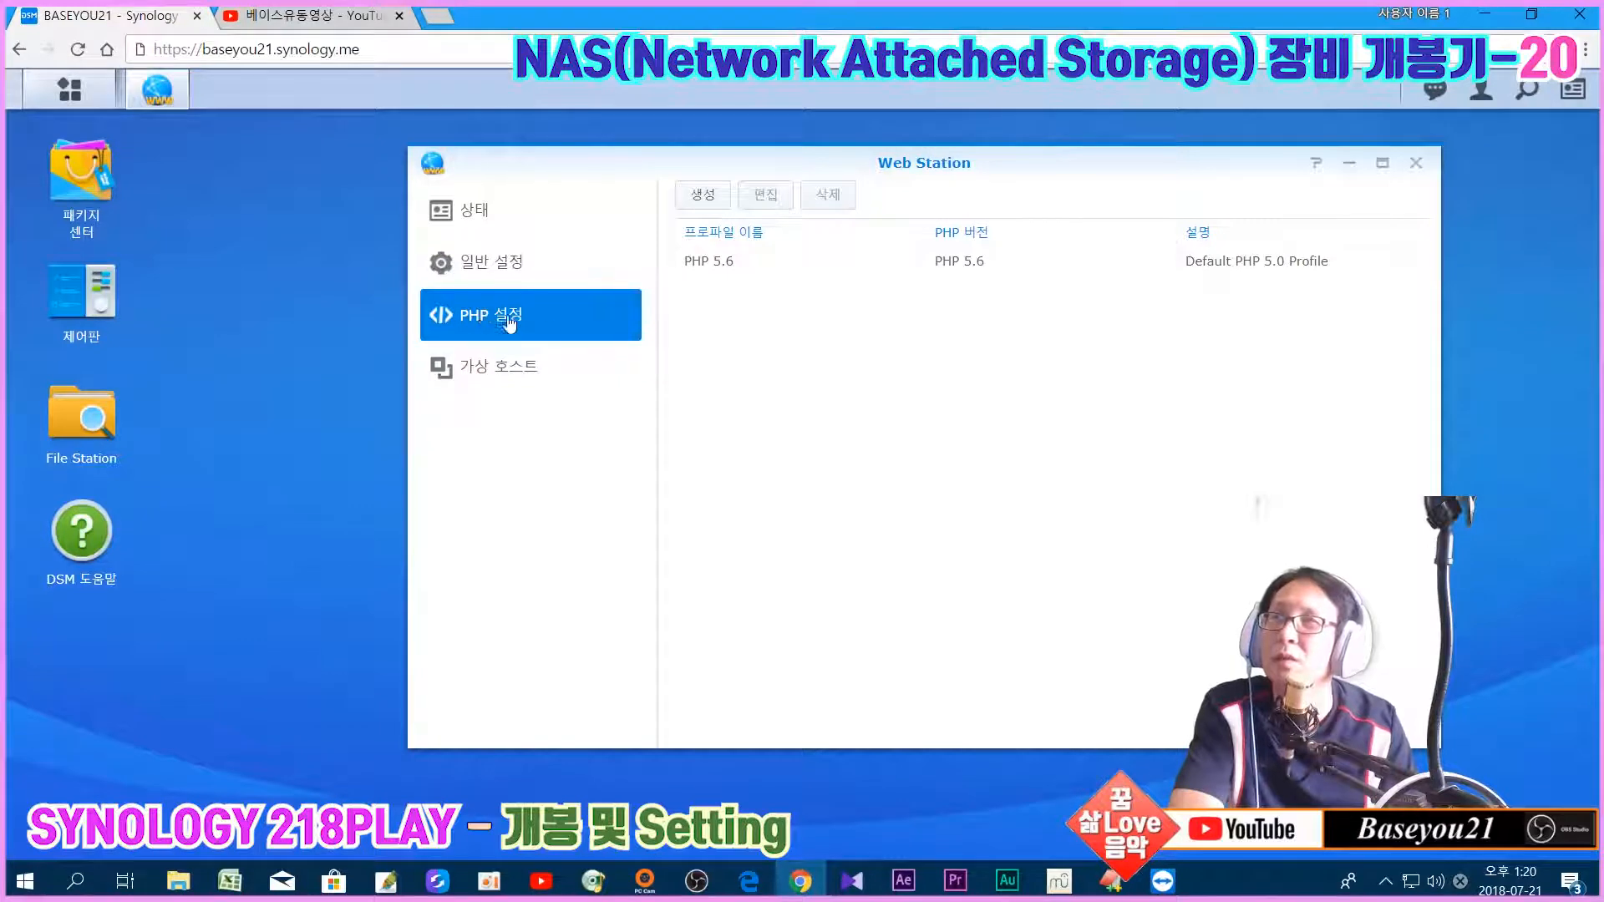
pyautogui.click(884, 273)
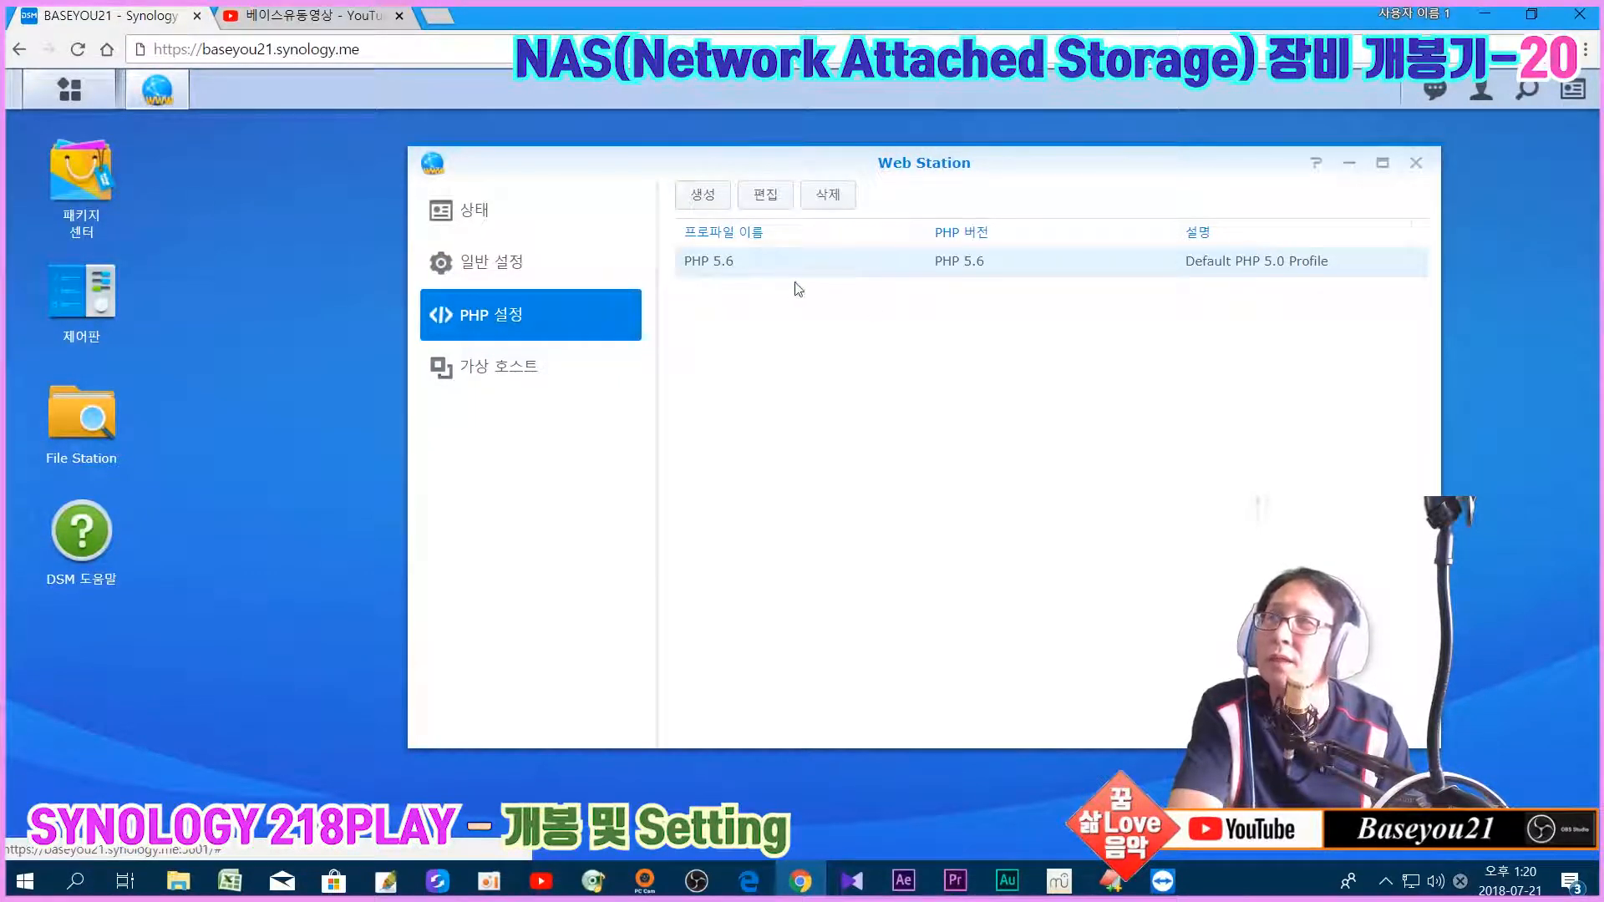
pyautogui.click(542, 276)
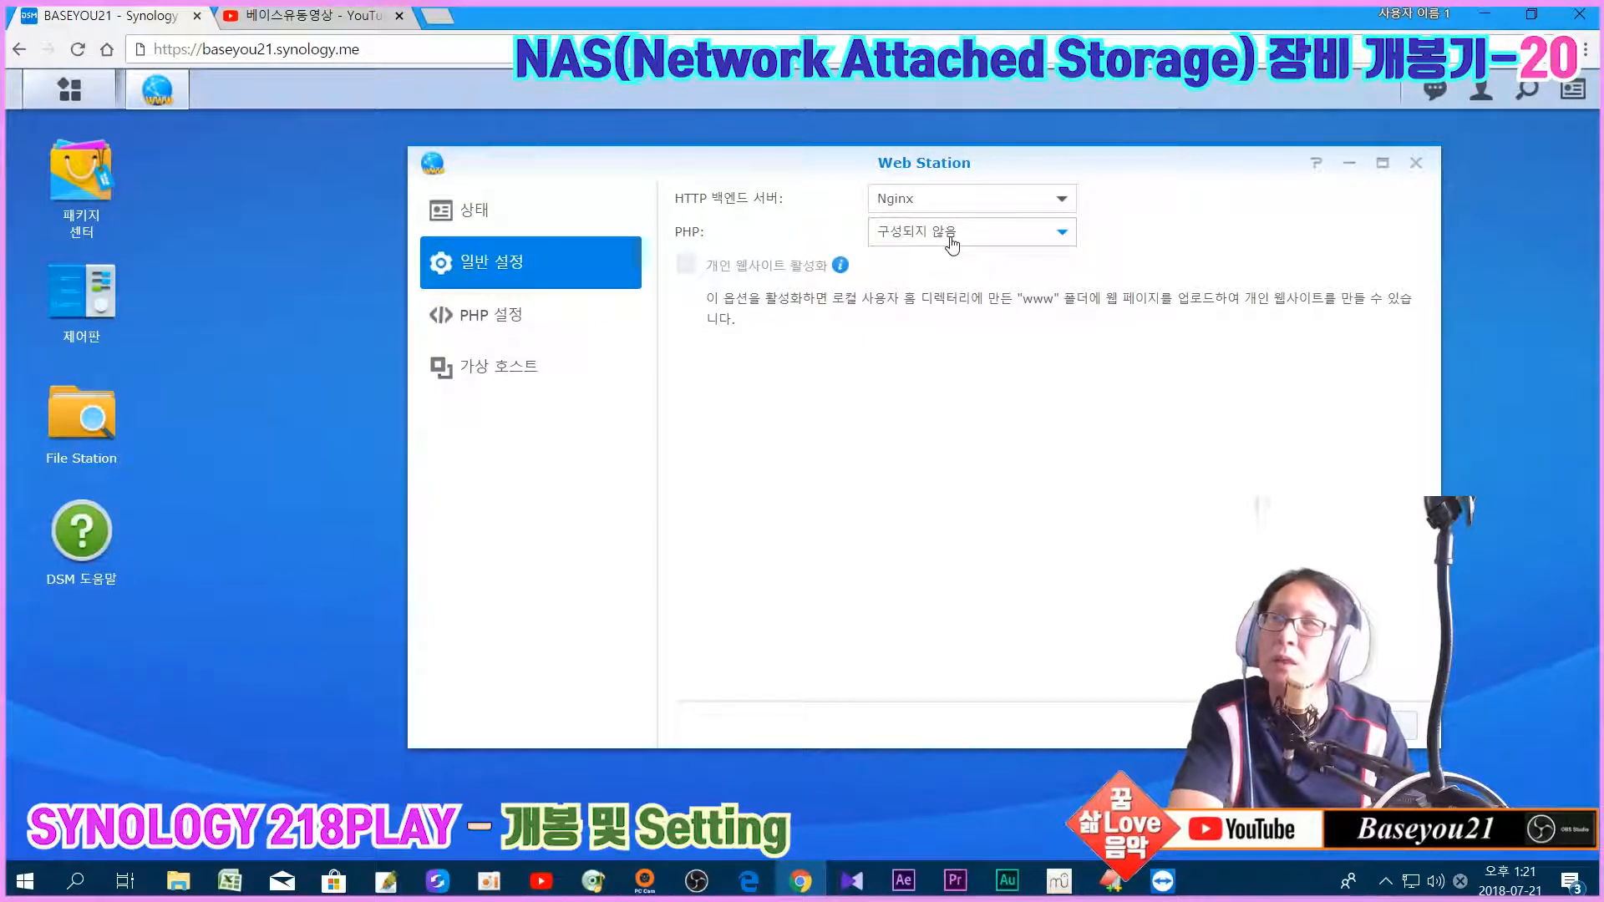
# Step: Review the available PHP versions without changing them, and confirm vhost1 has no PHP configured
pyautogui.click(952, 244)
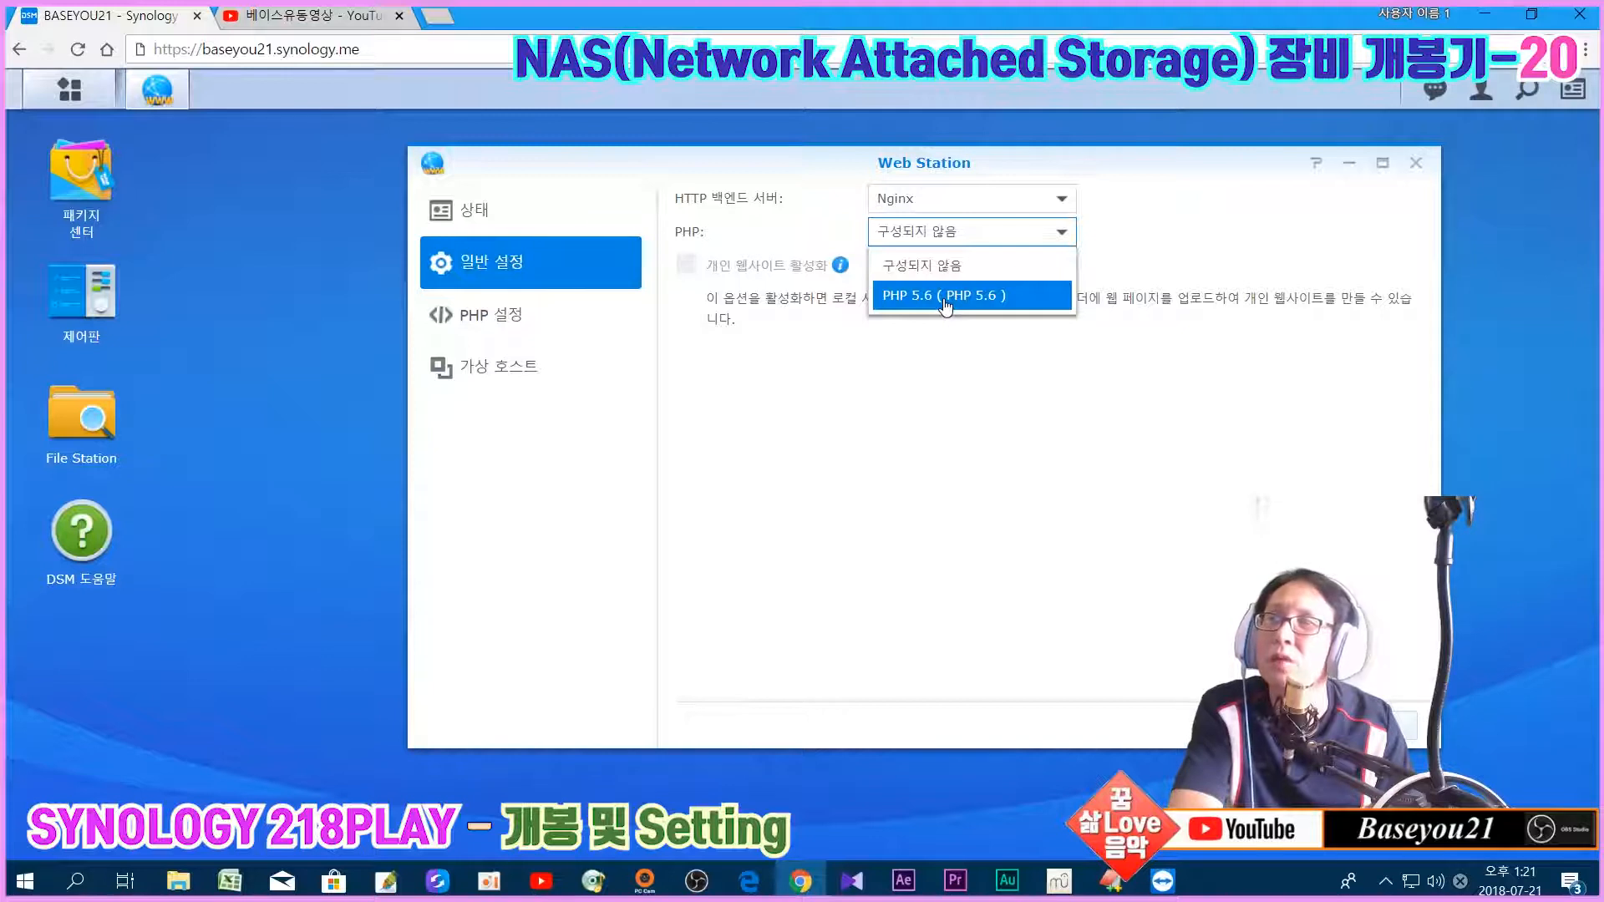
pyautogui.click(1163, 430)
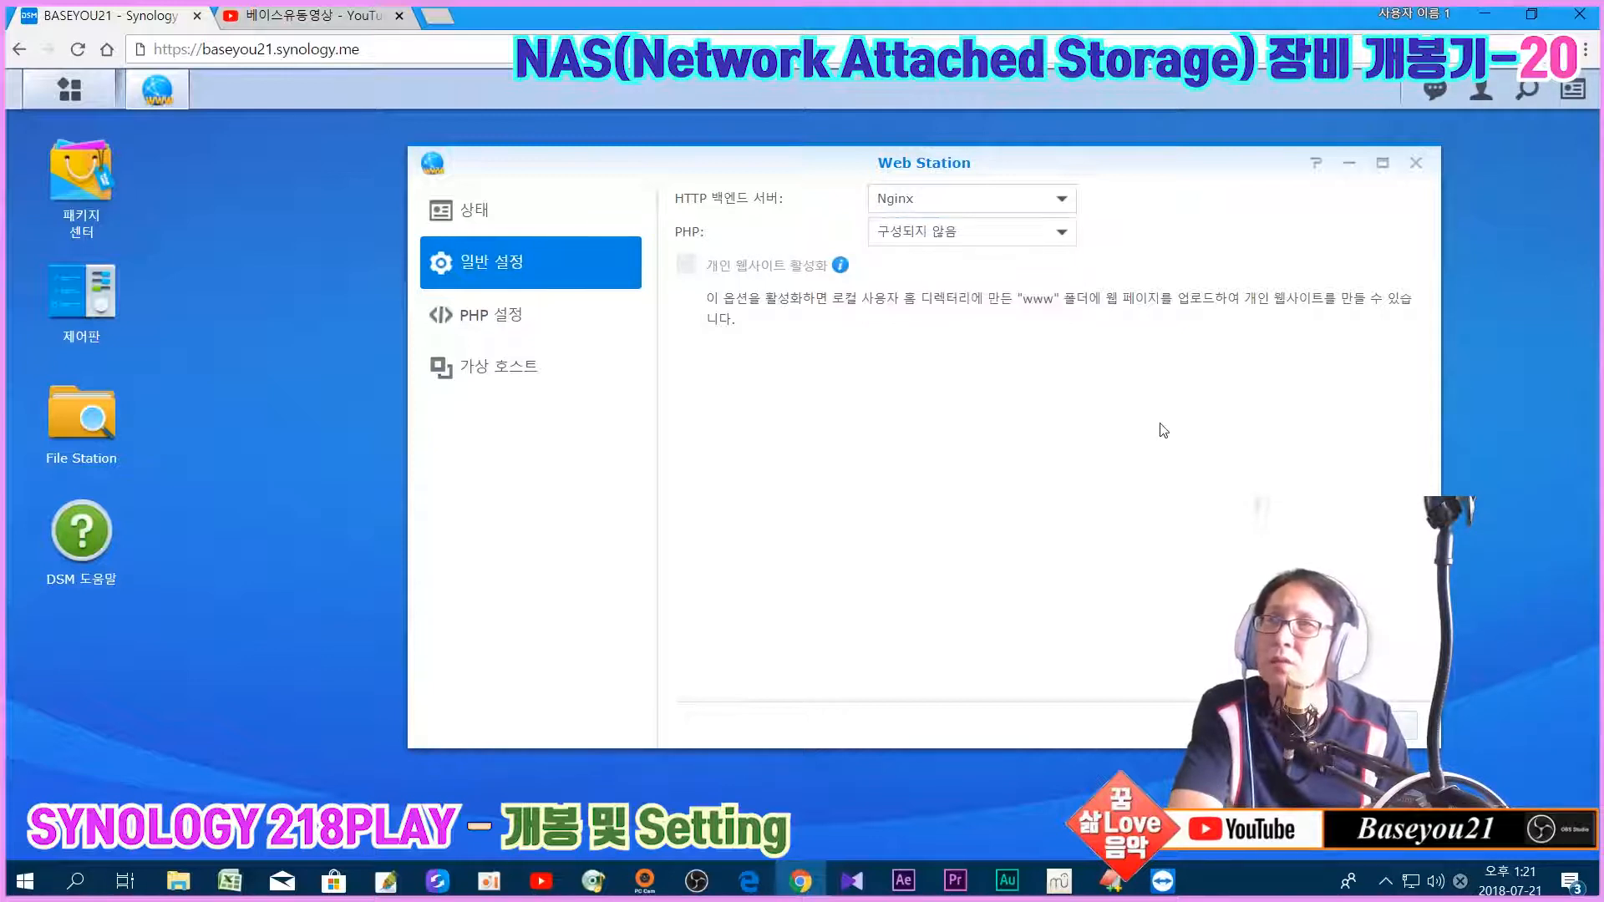
pyautogui.click(535, 376)
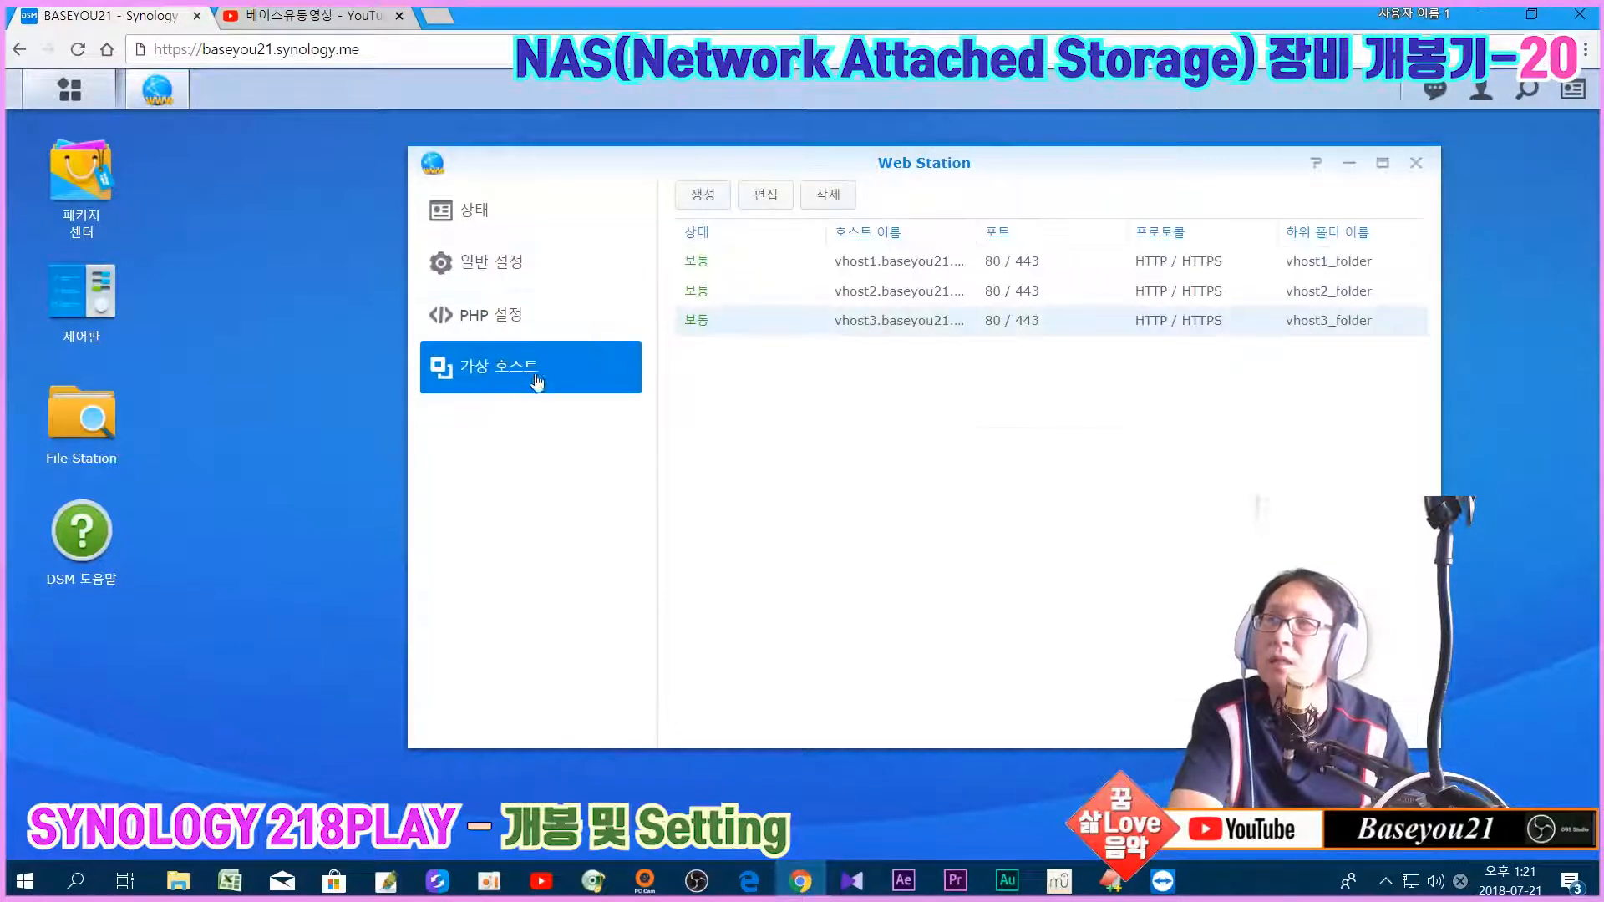
pyautogui.click(873, 262)
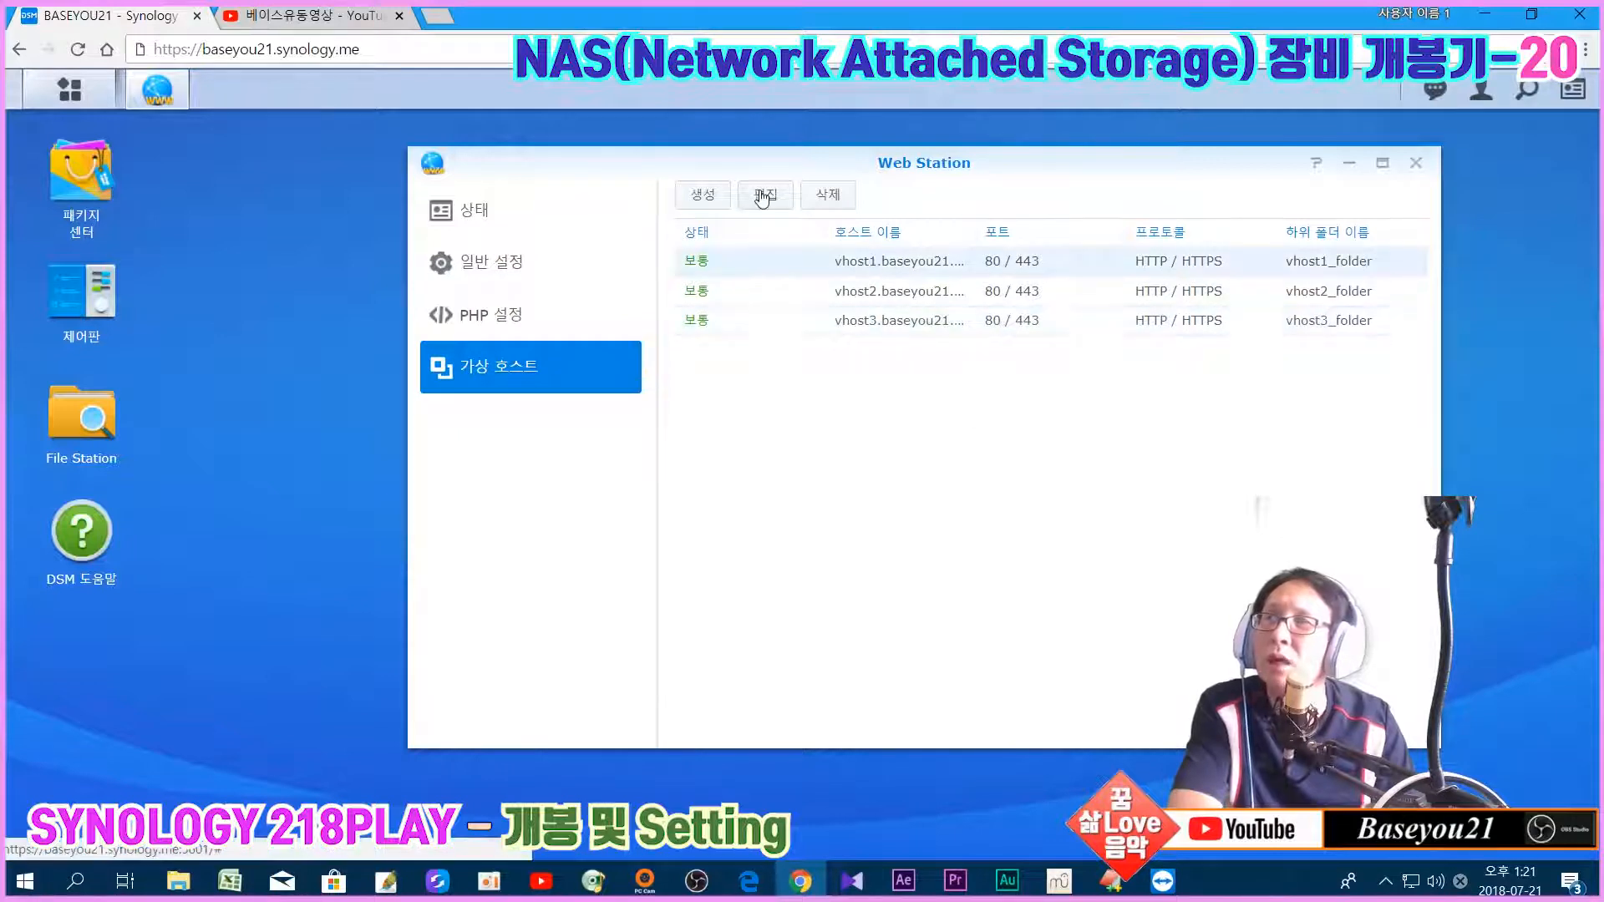
pyautogui.click(762, 196)
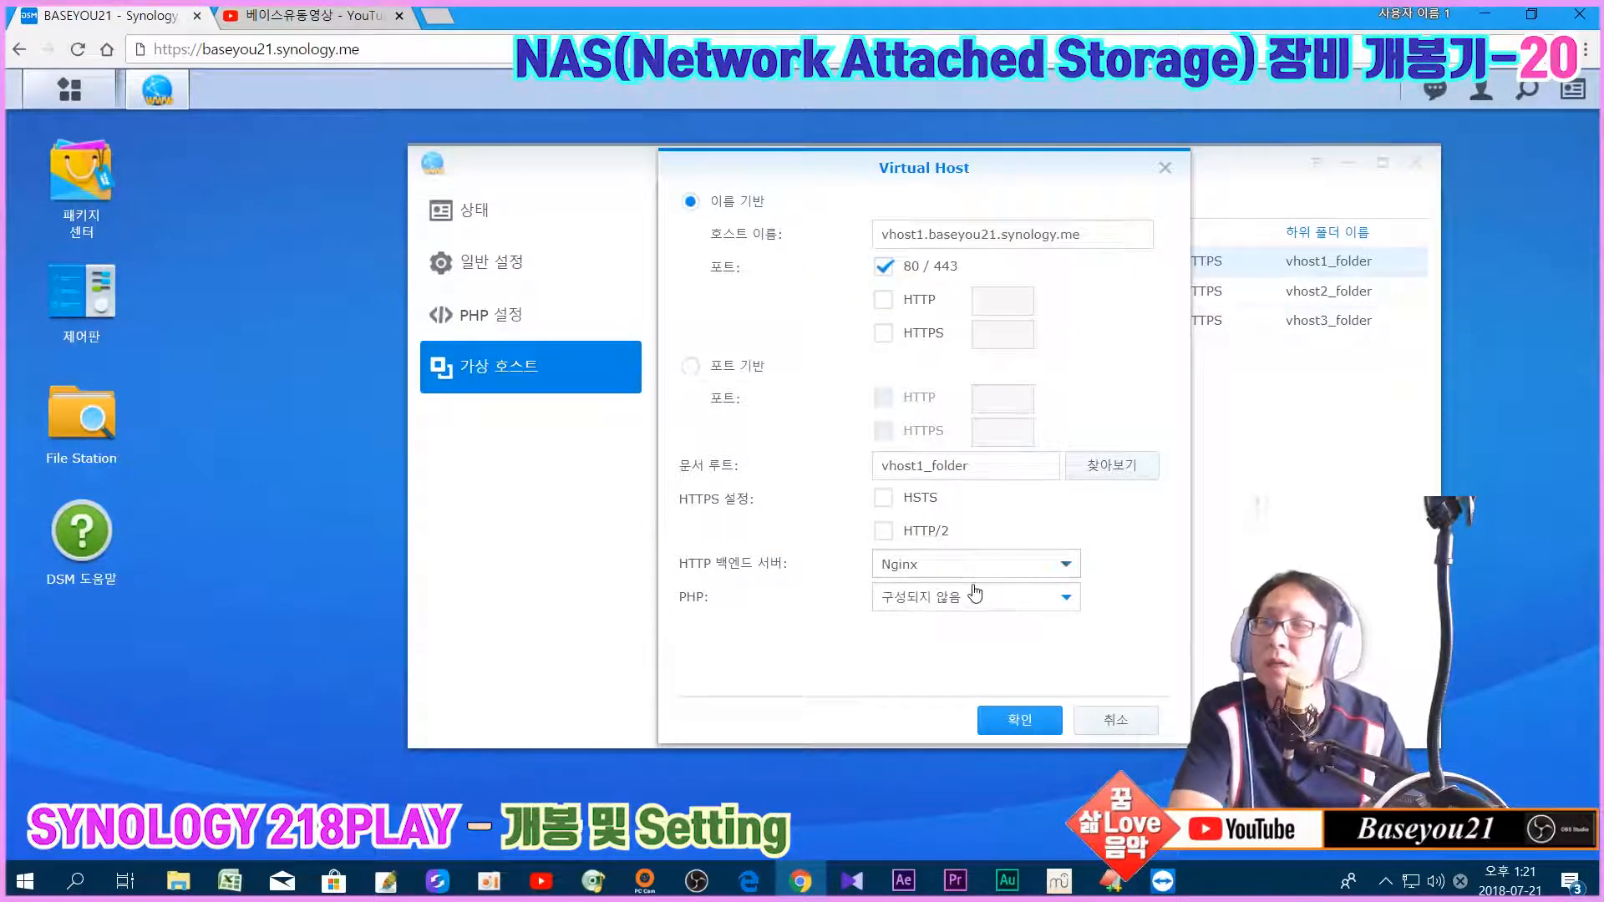
pyautogui.click(1118, 724)
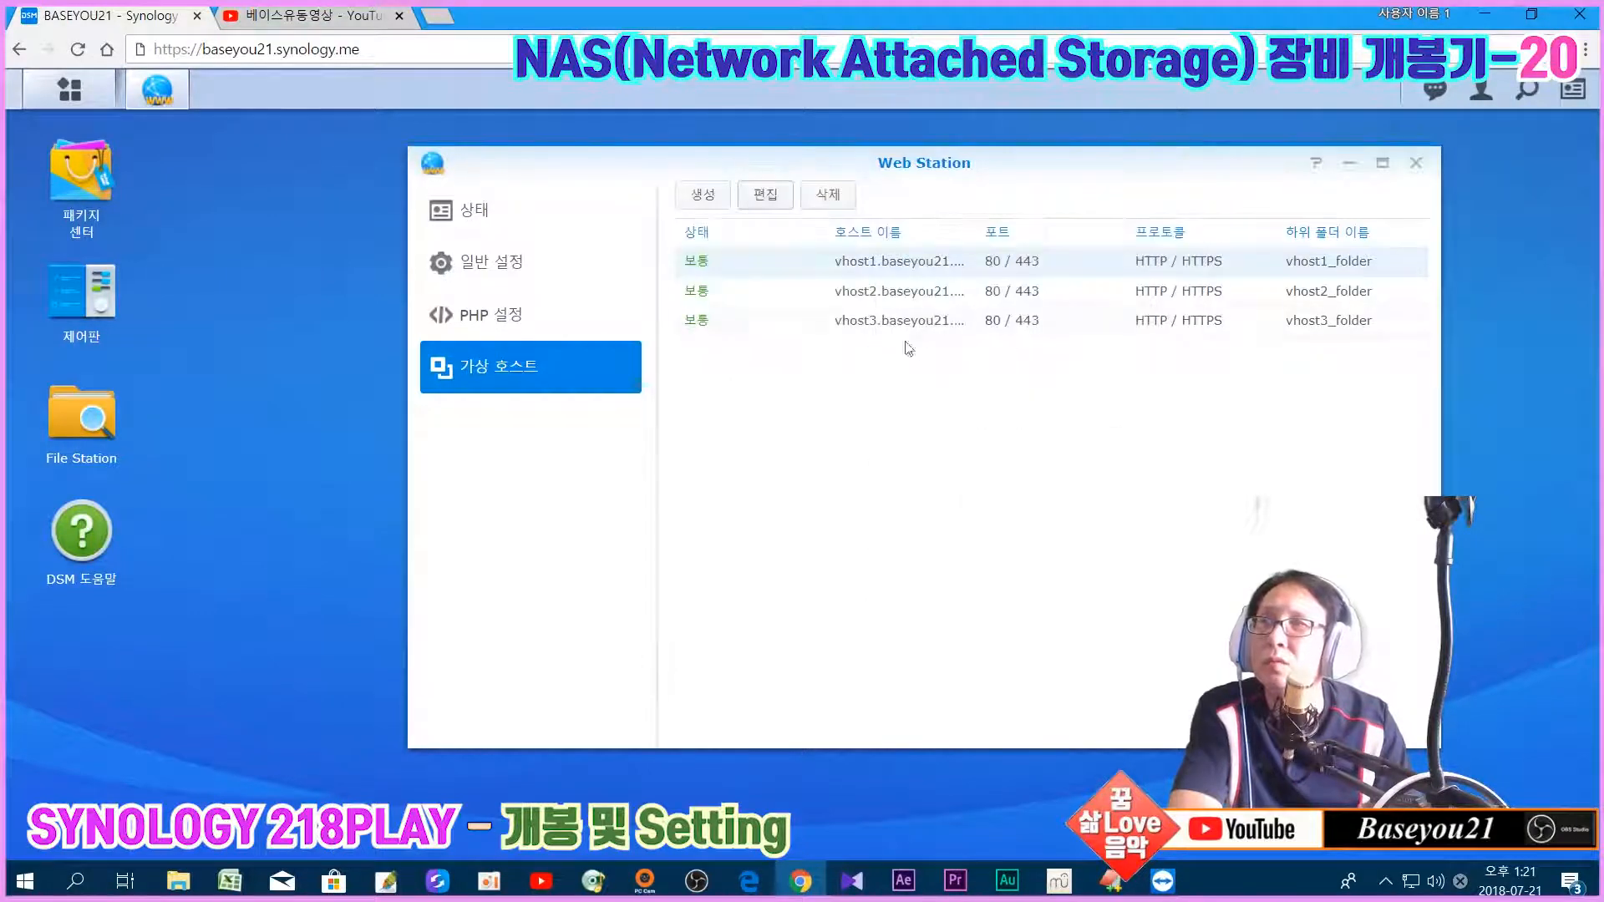
# Step: Confirm vhost2 and vhost3 also have no PHP configured, then open File Station
pyautogui.click(888, 298)
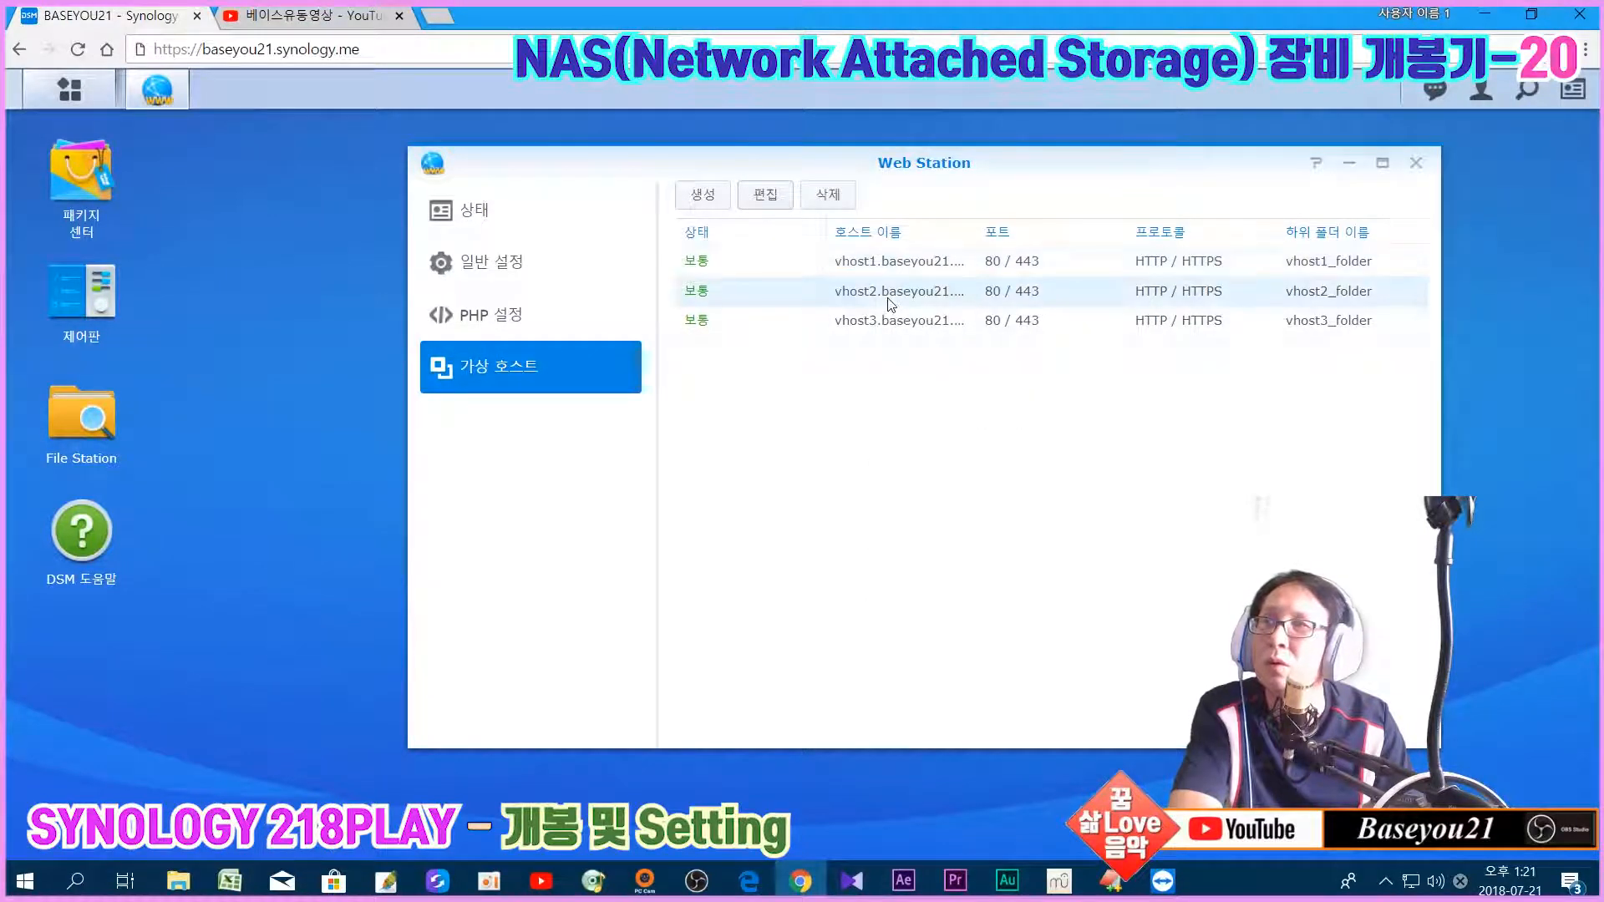
pyautogui.click(765, 195)
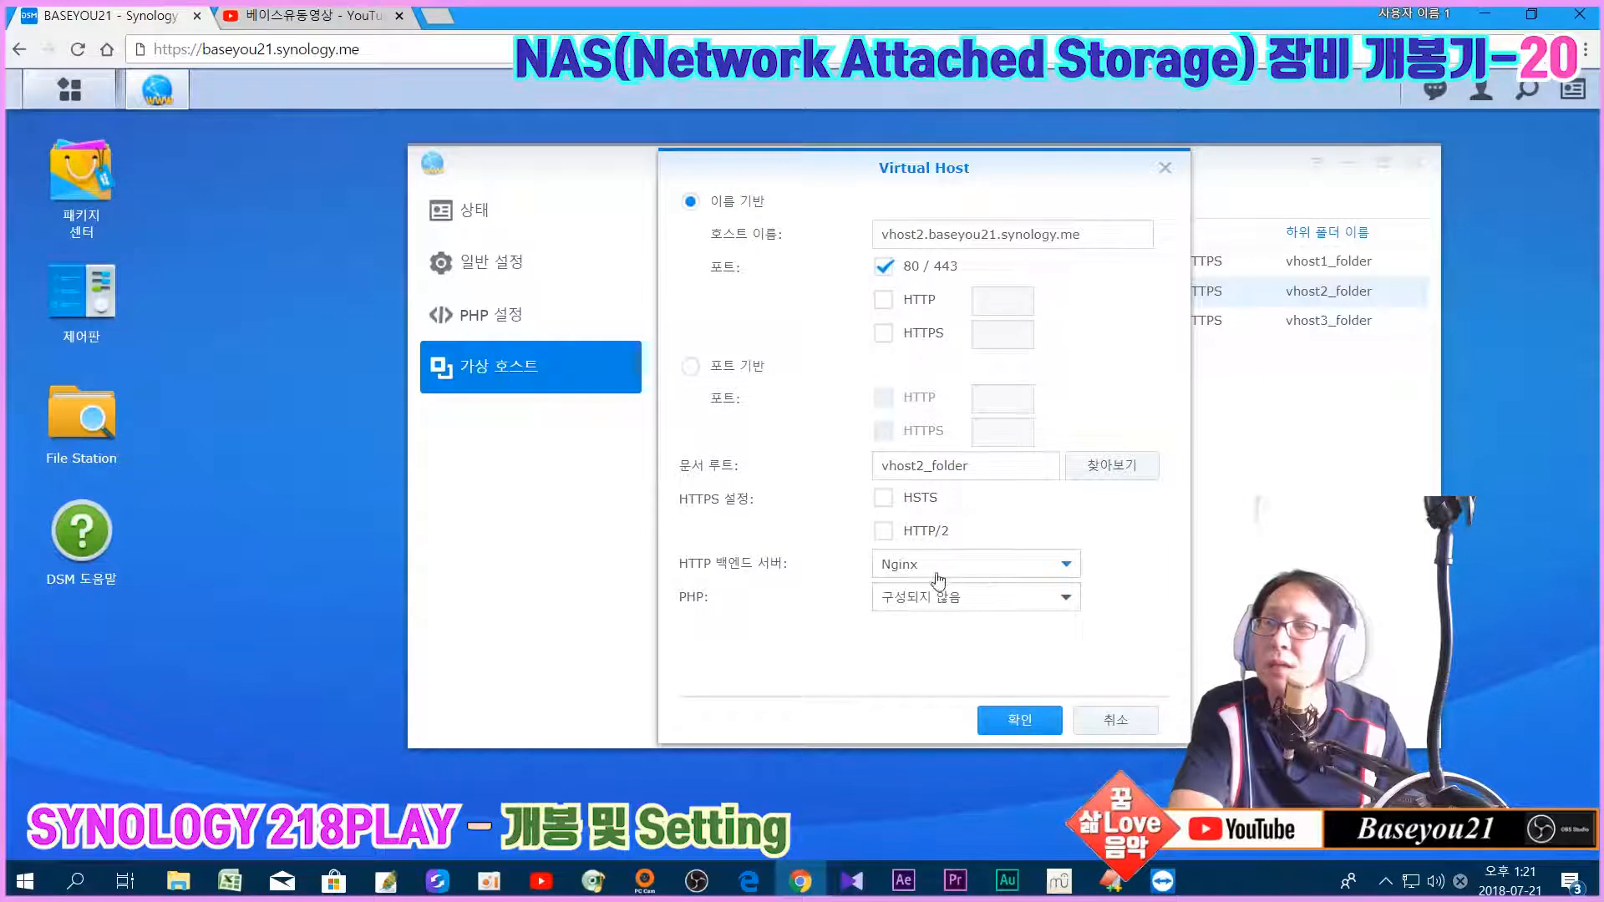
pyautogui.click(1134, 716)
pyautogui.click(865, 322)
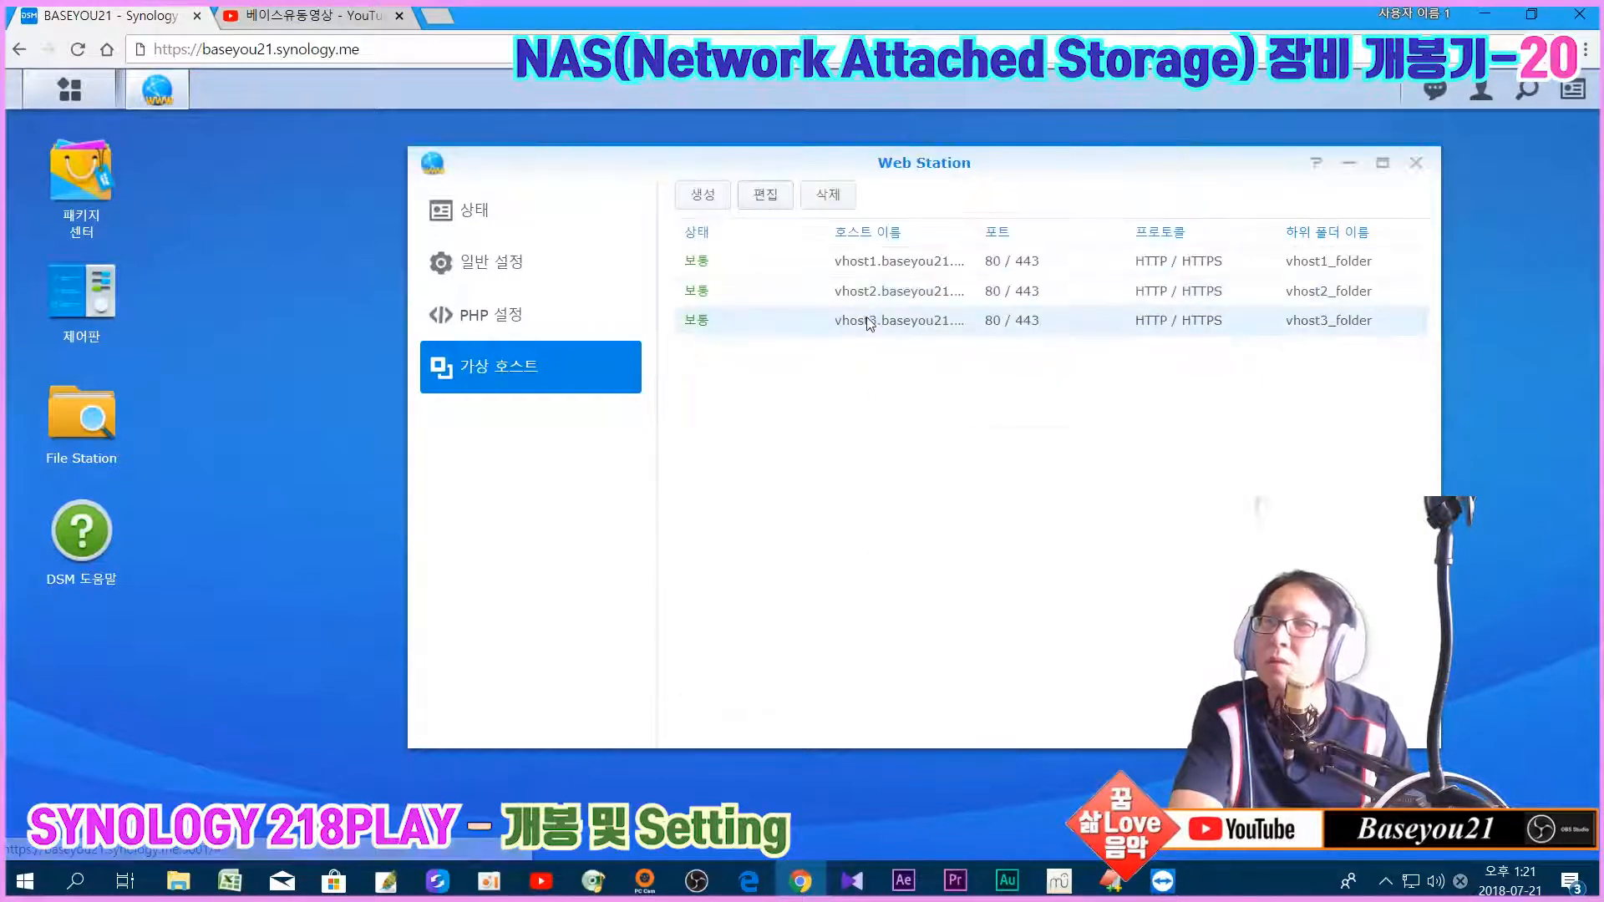
pyautogui.click(766, 194)
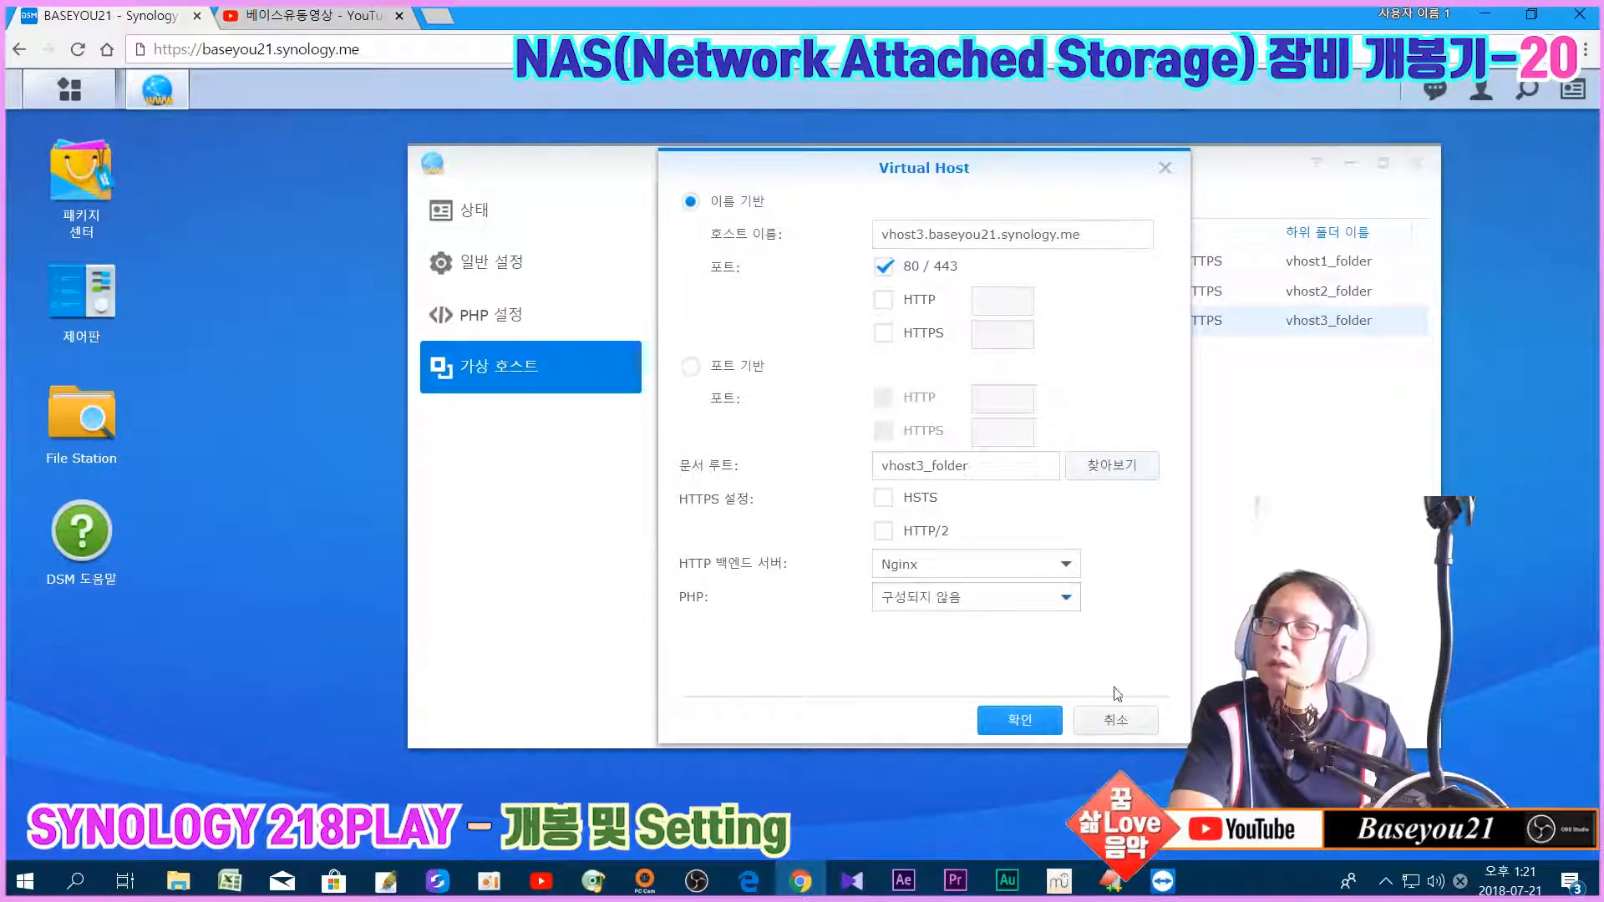
pyautogui.click(1118, 720)
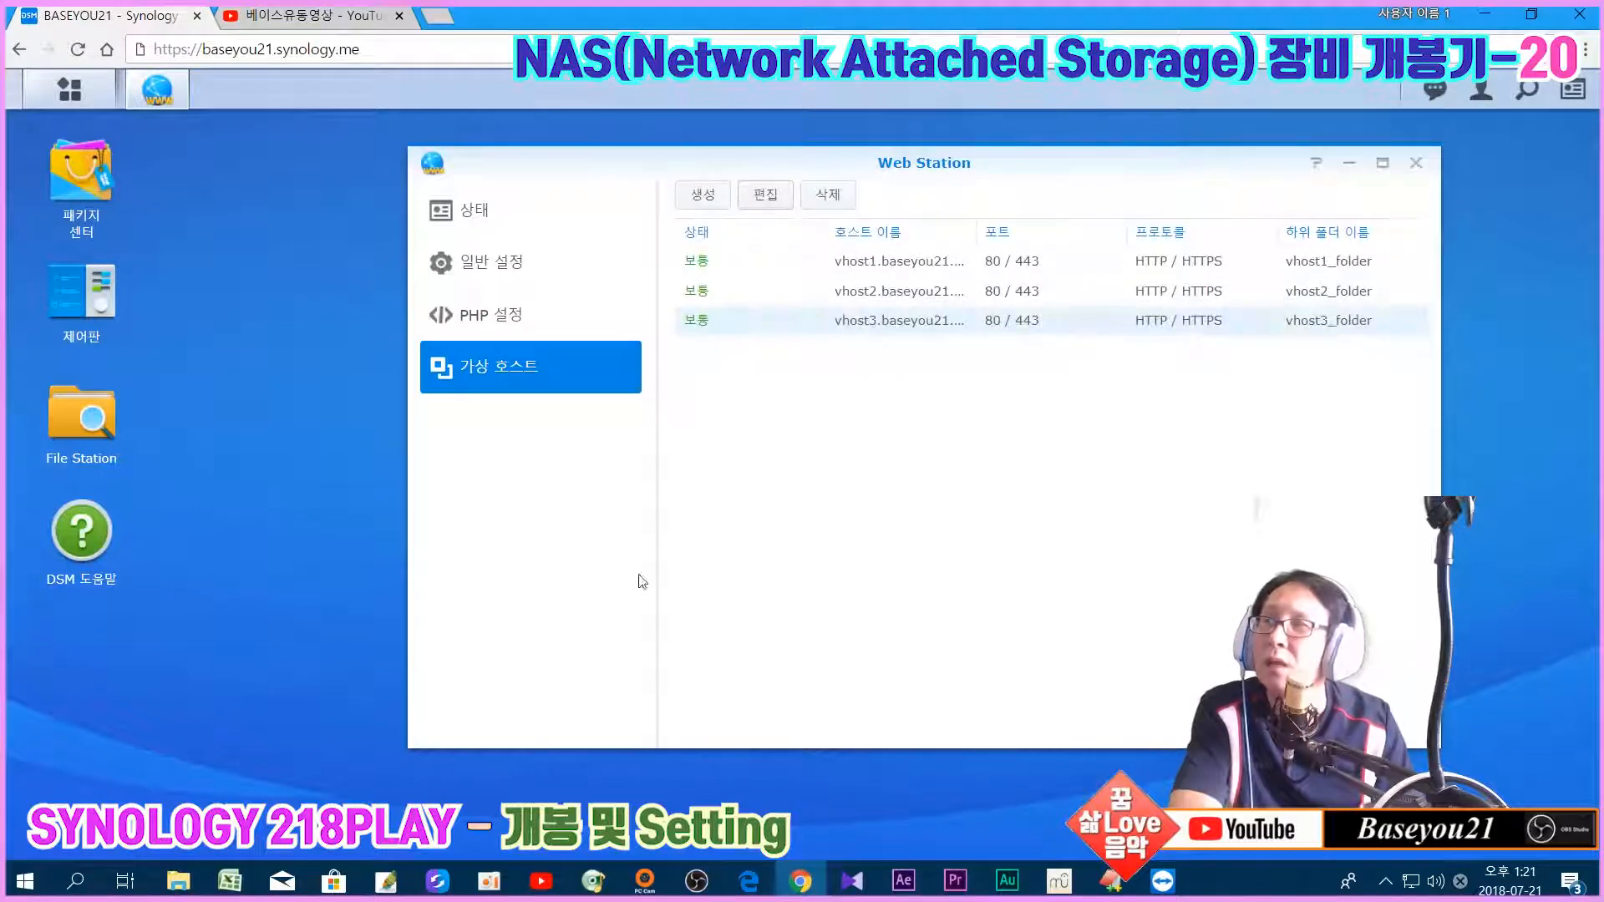
pyautogui.click(81, 416)
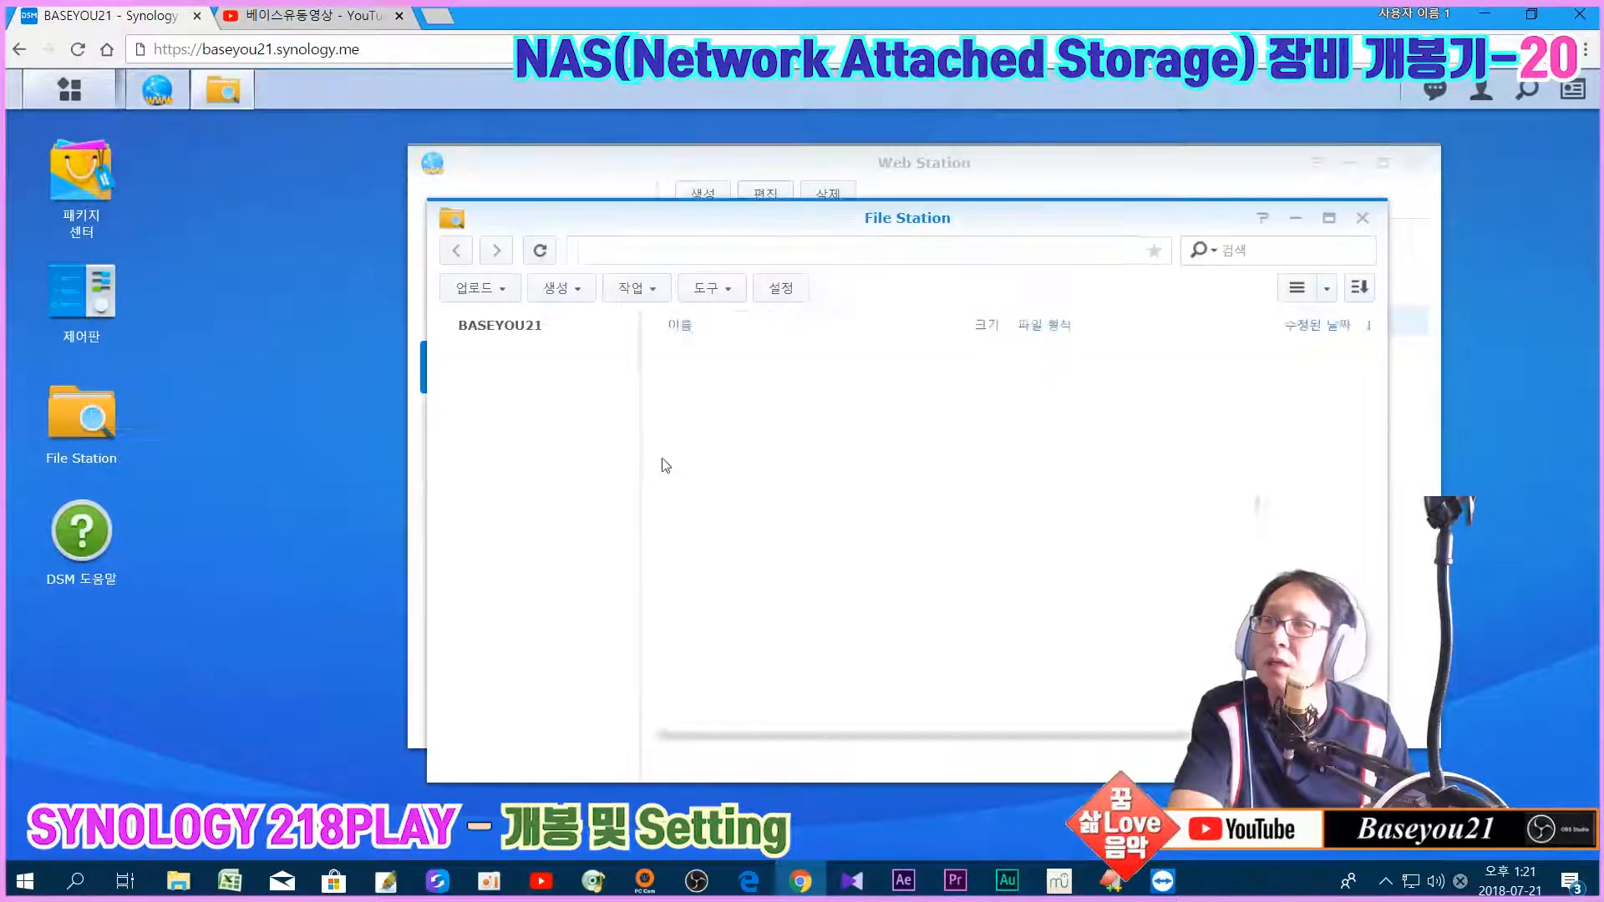
# Step: Glance at vhost1_folder's files, then close File Station and Web Station
pyautogui.click(518, 386)
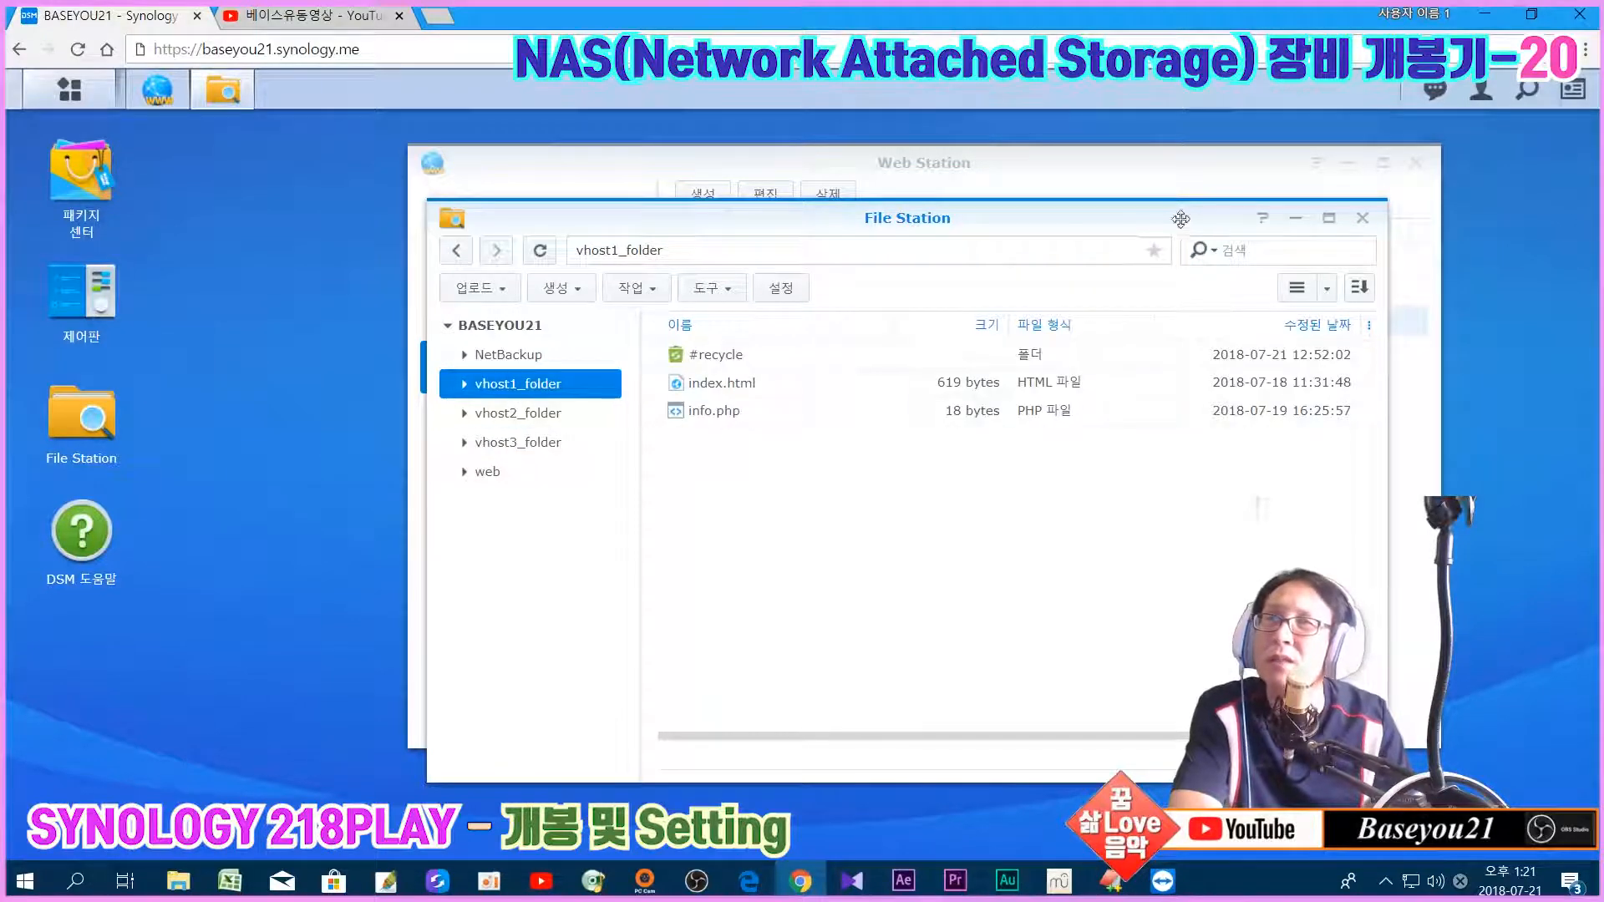
pyautogui.click(1363, 218)
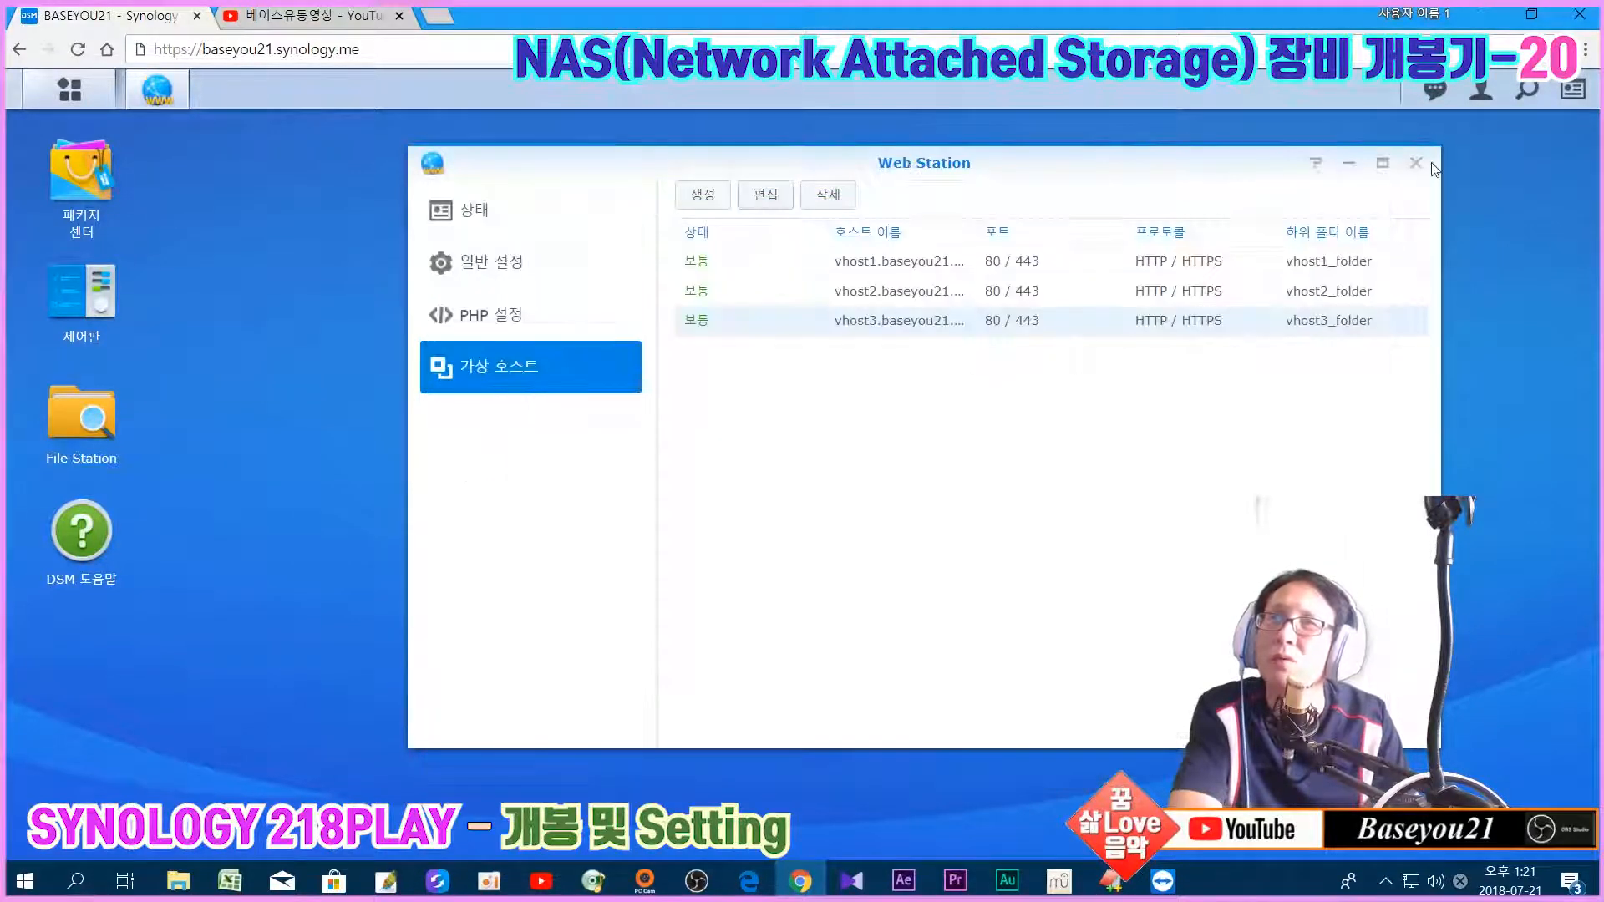
pyautogui.click(1416, 163)
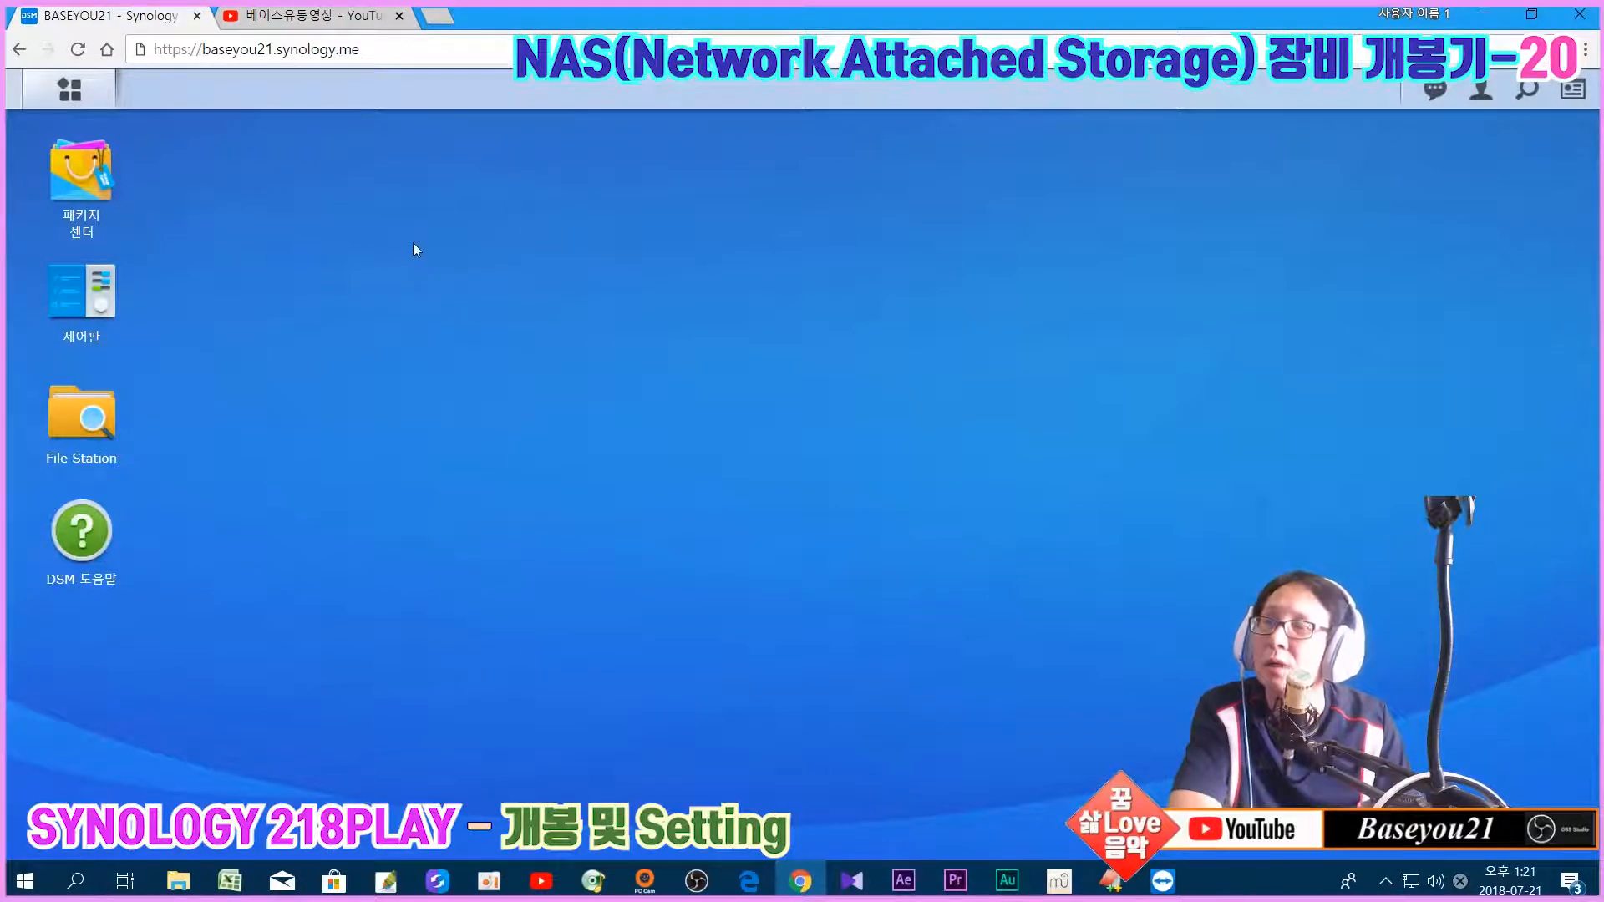
# Step: Minimize the NAS browser and EditPlus and bring the TeamViewer remote session forward
pyautogui.click(1484, 13)
pyautogui.click(1479, 12)
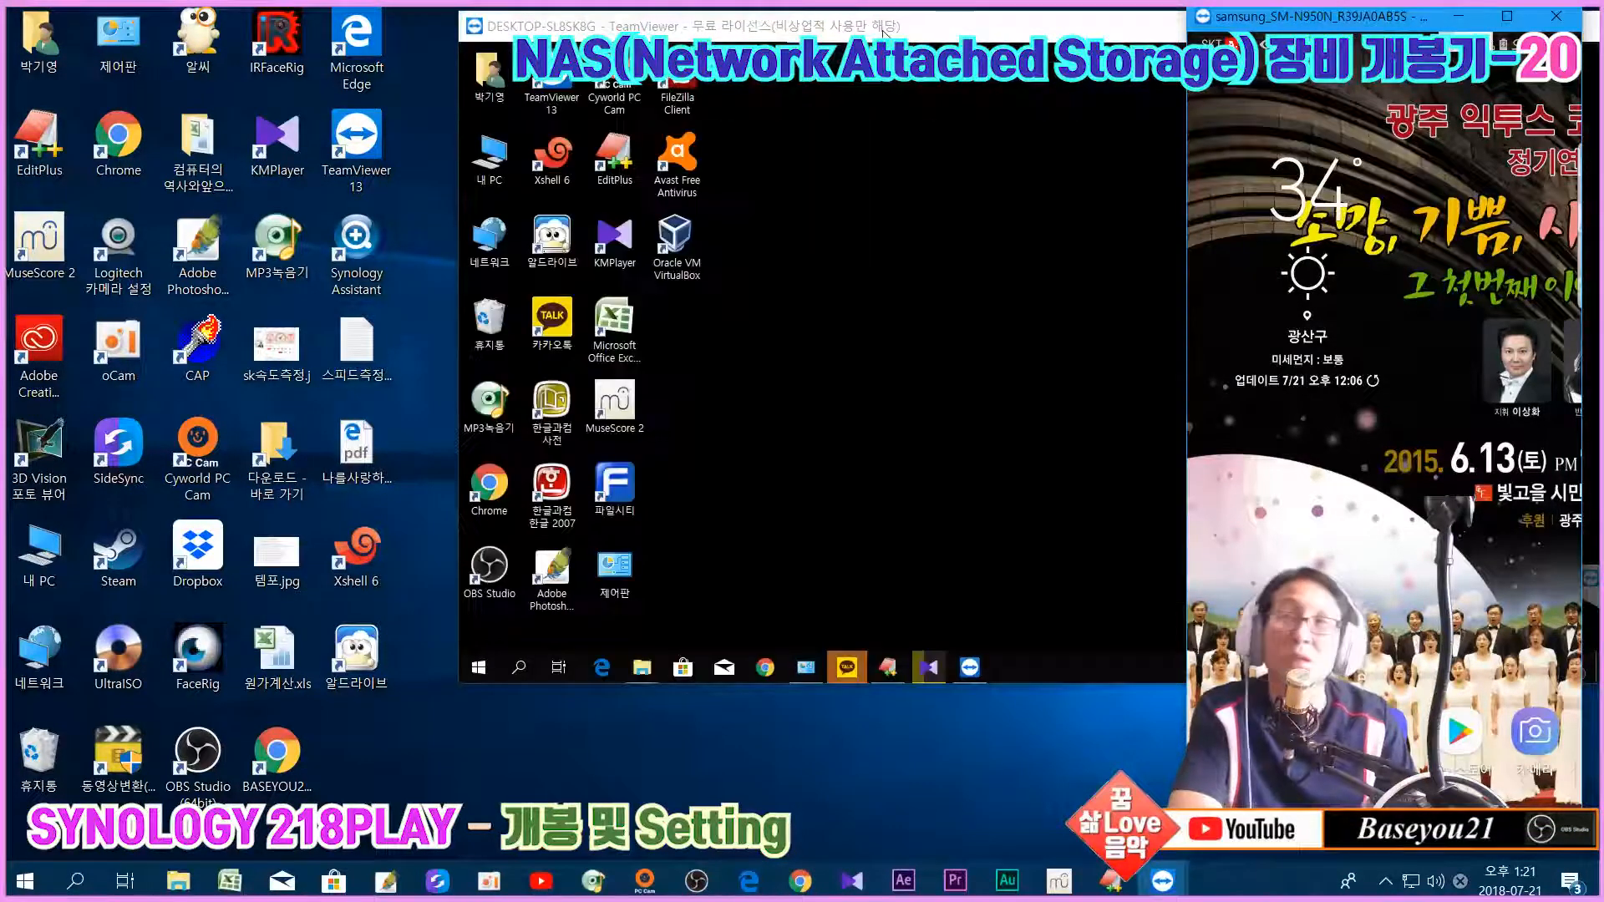
pyautogui.click(867, 274)
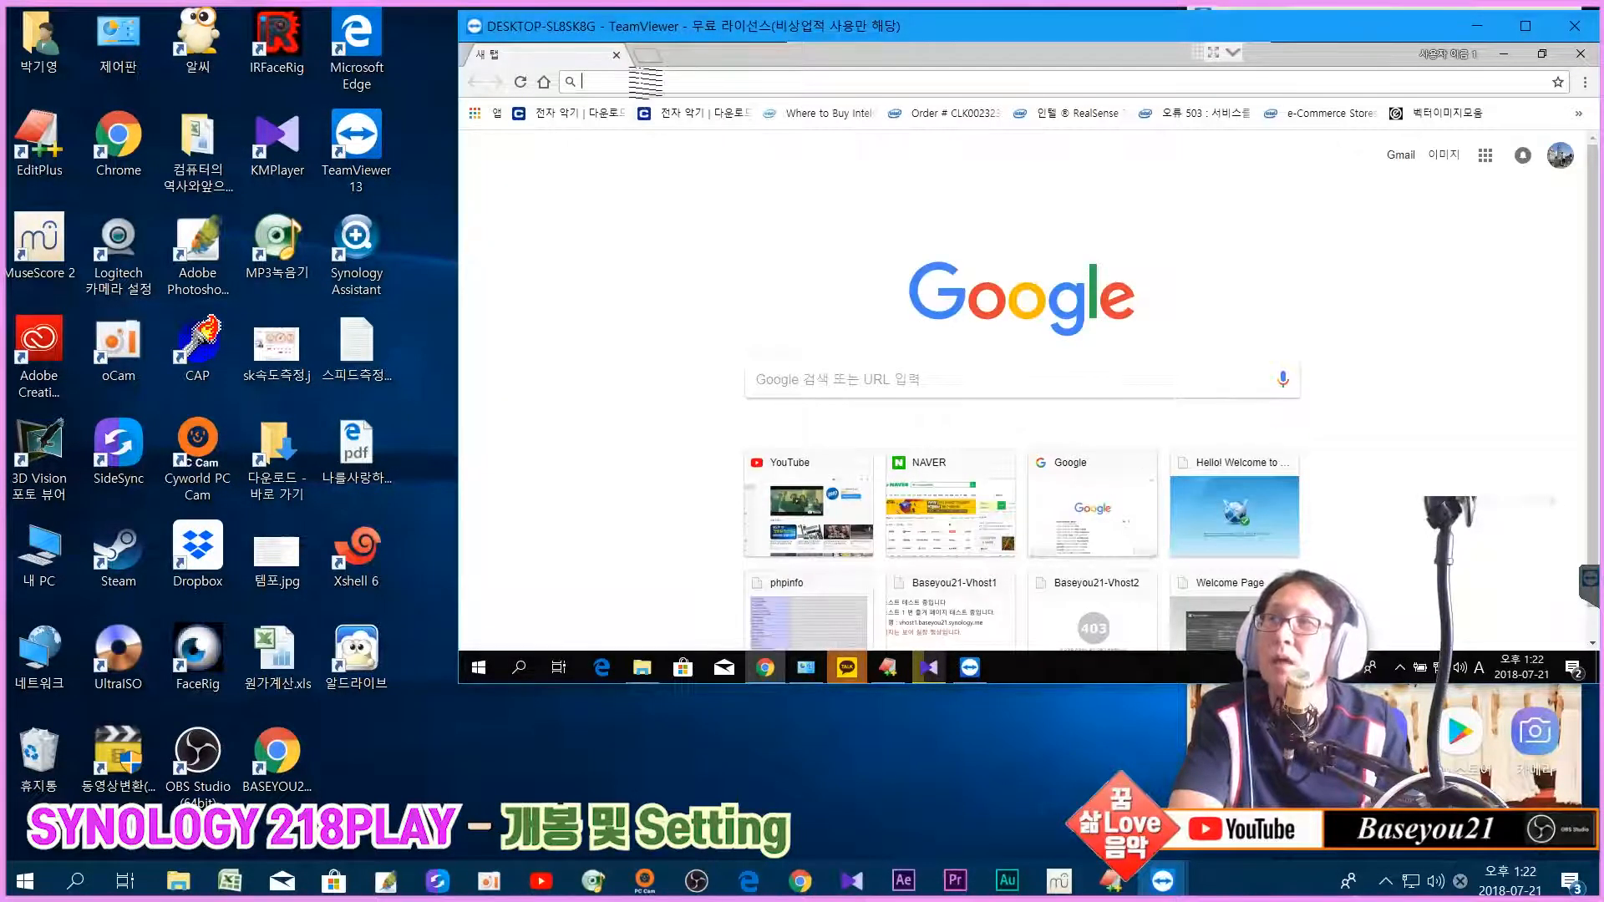
pyautogui.click(643, 84)
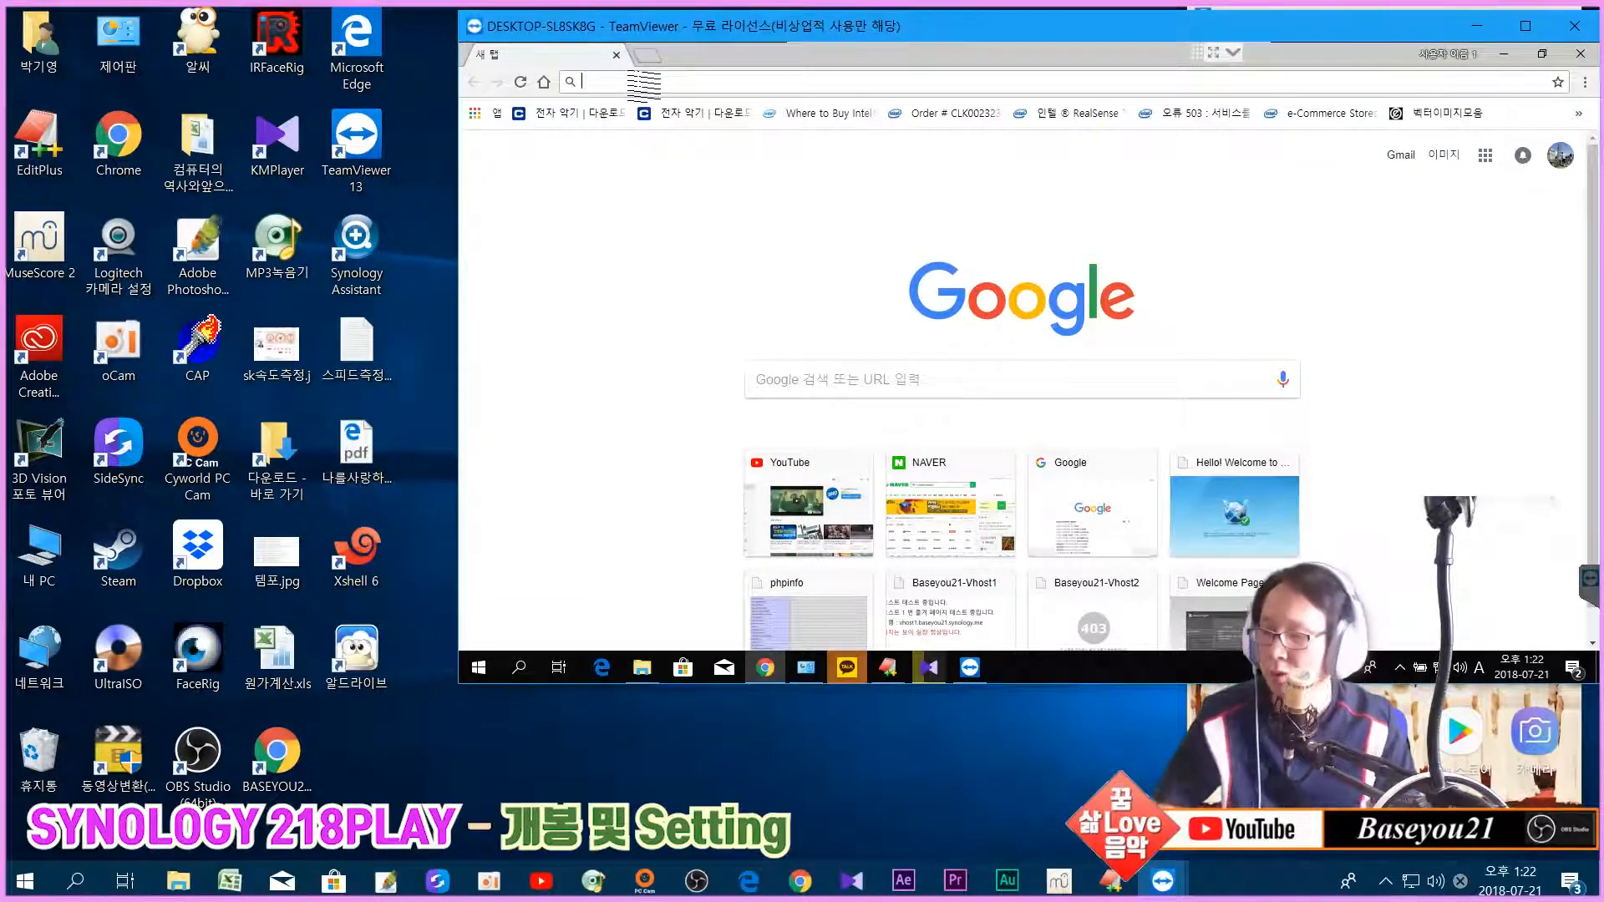
pyautogui.write('https')
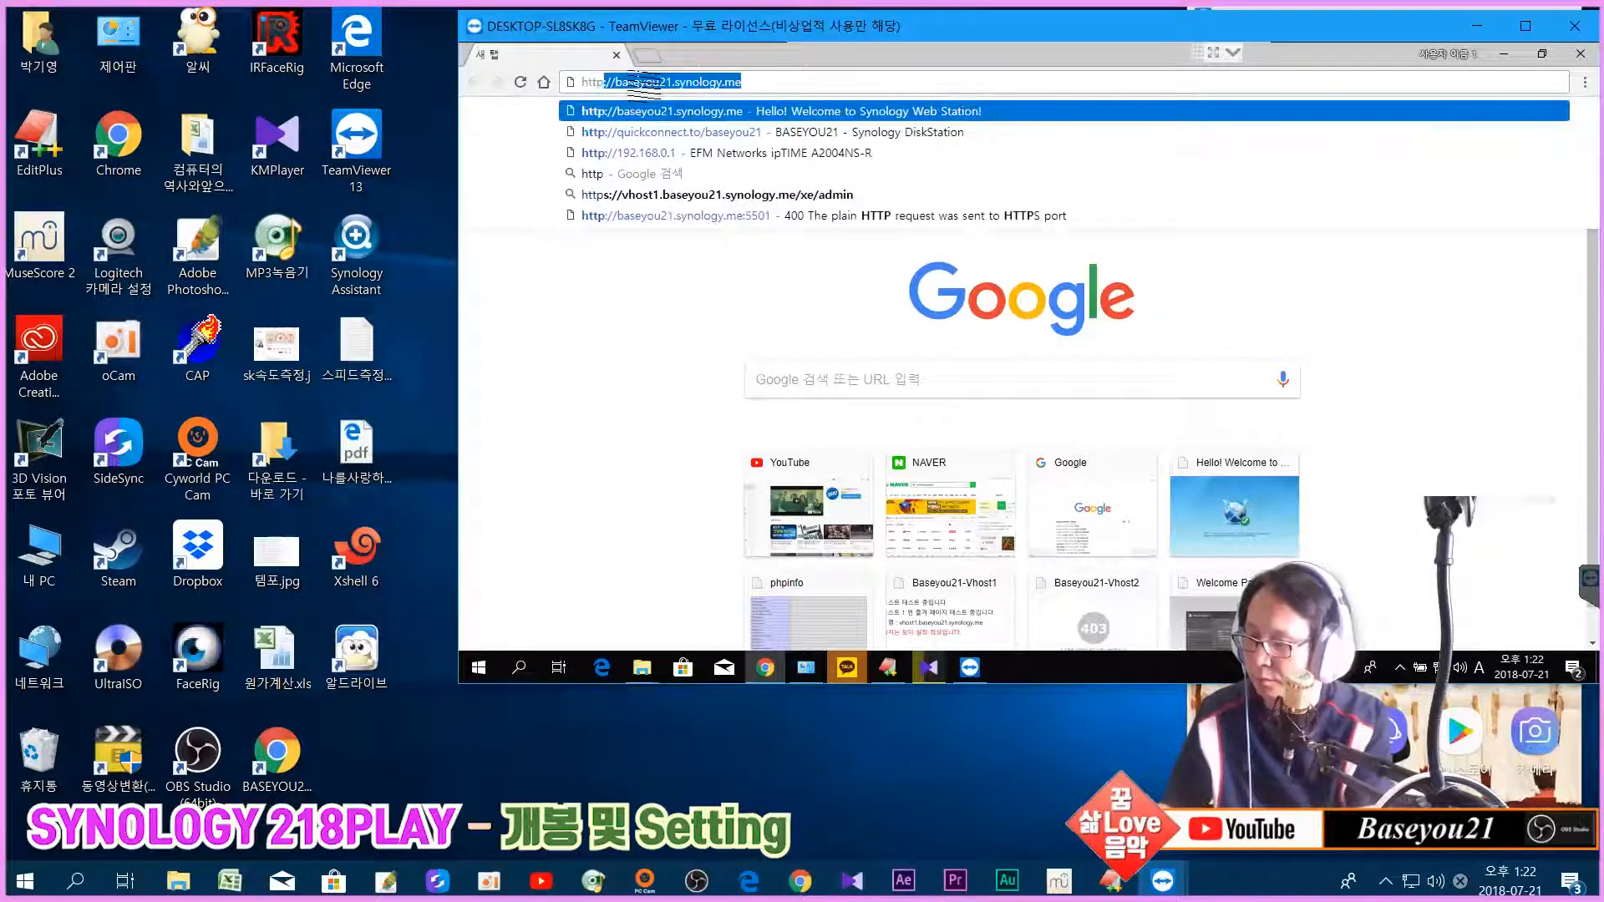
pyautogui.write('://')
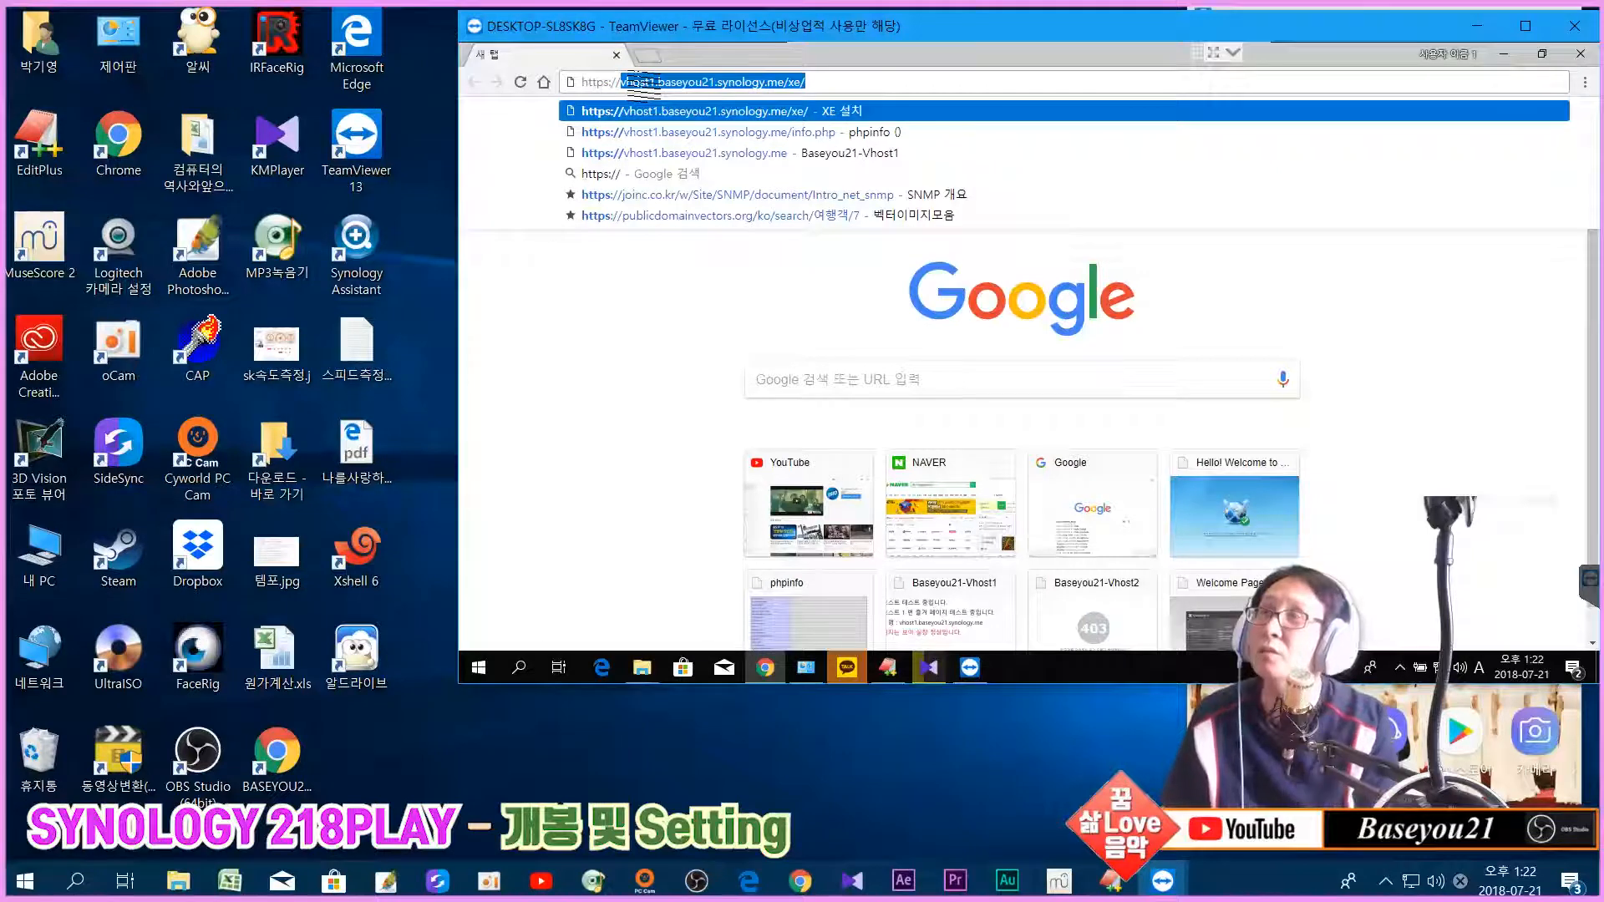
pyautogui.press('End')
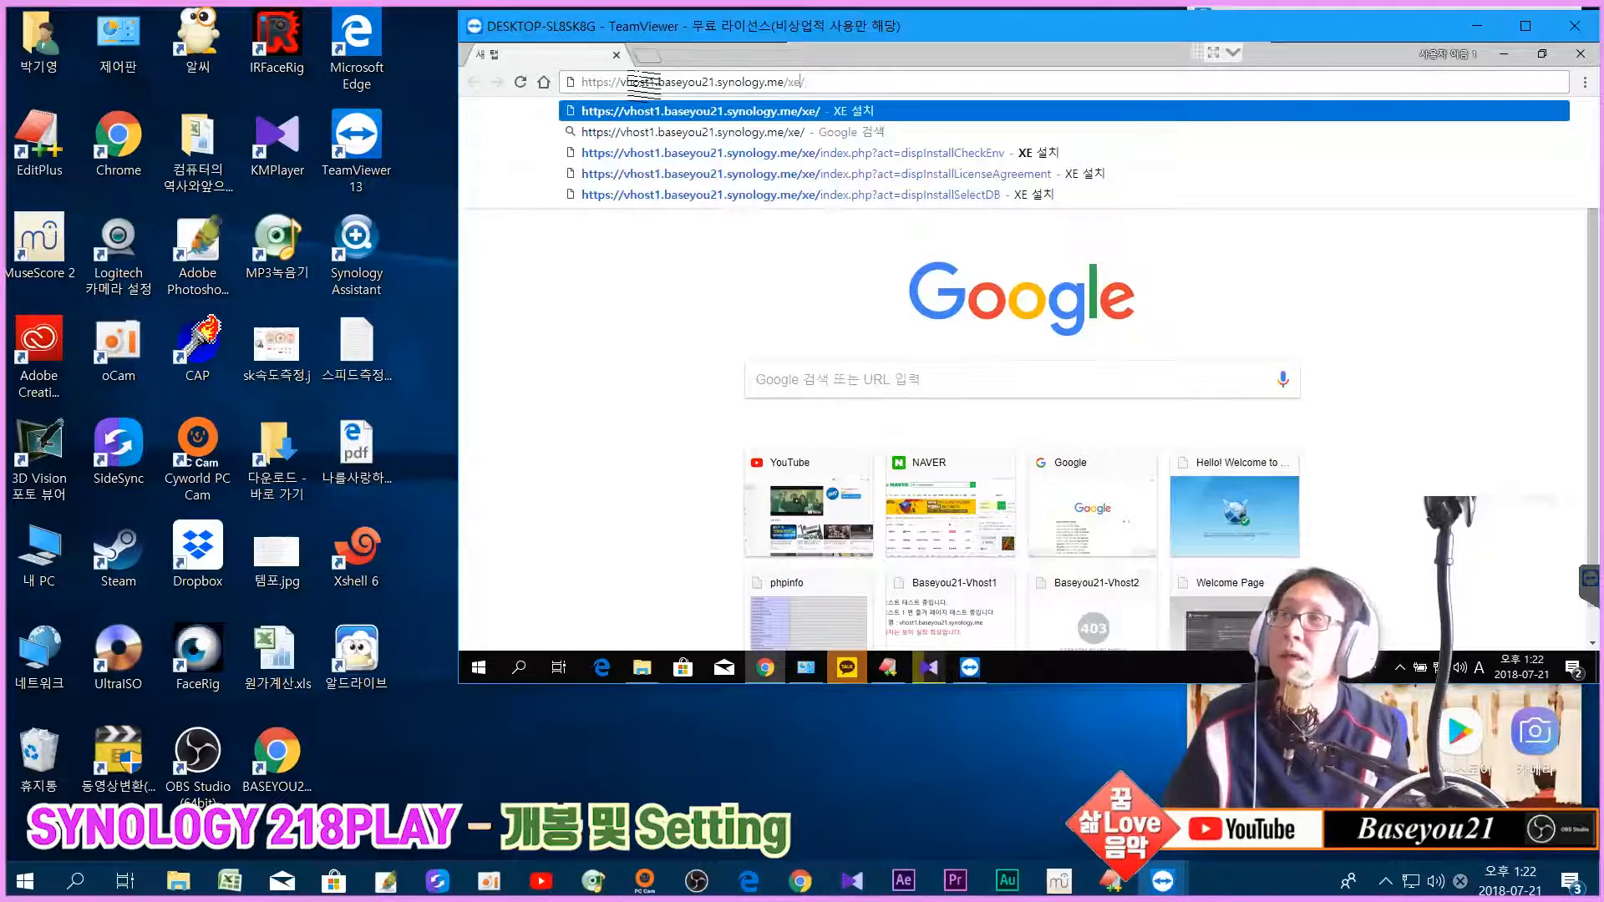
pyautogui.press('BackSpace')
pyautogui.press('BackSpace')
pyautogui.press('BackSpace')
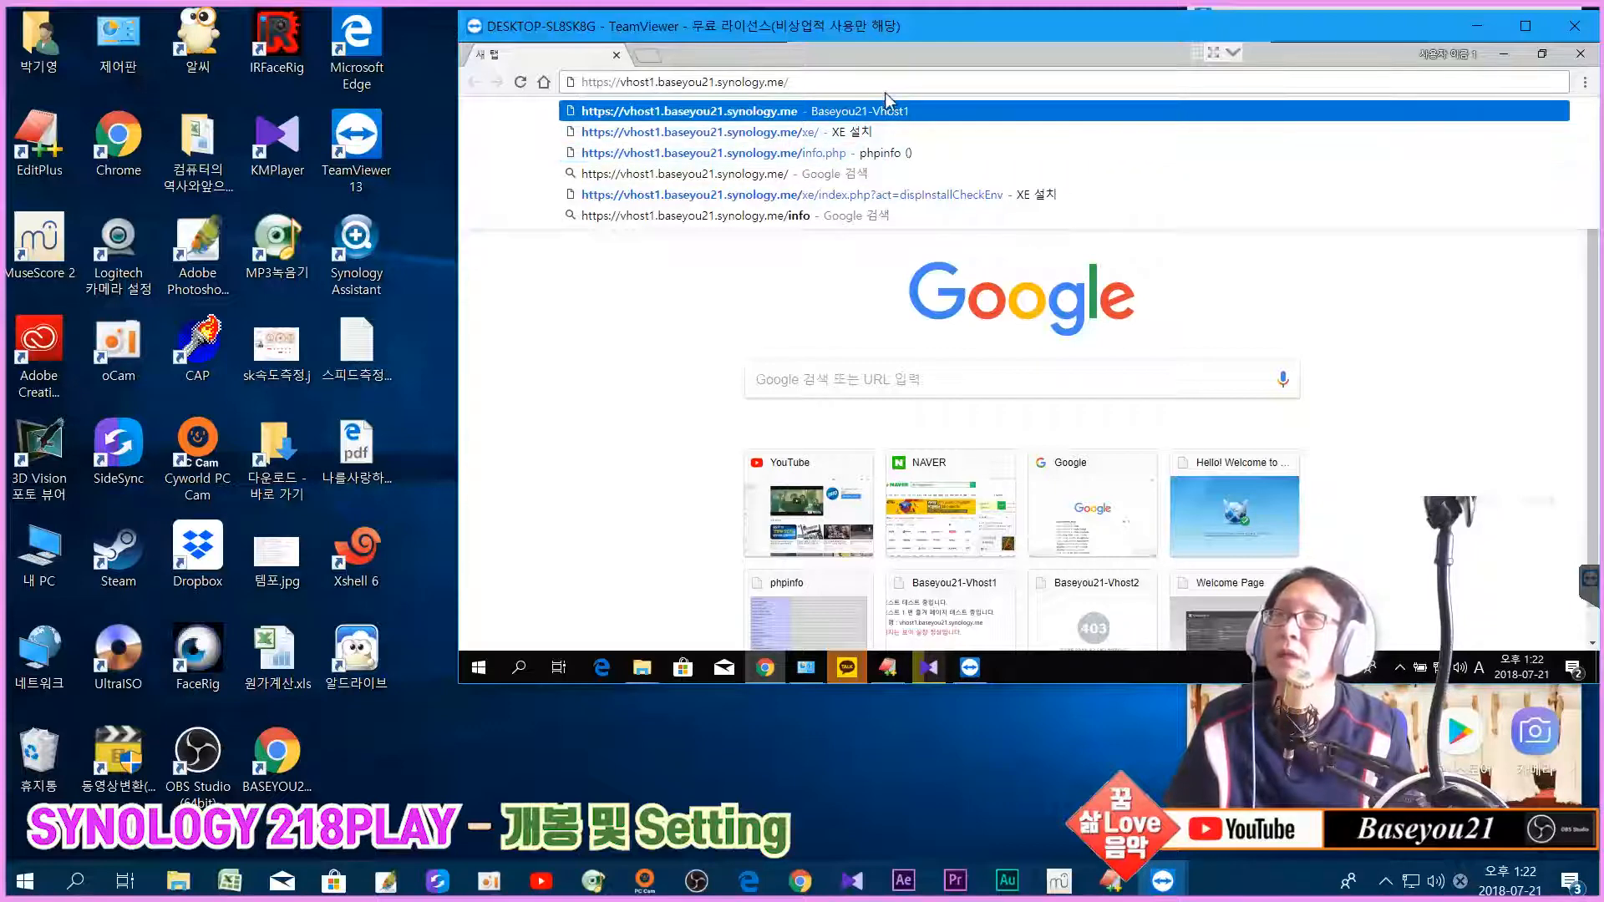
pyautogui.press('Return')
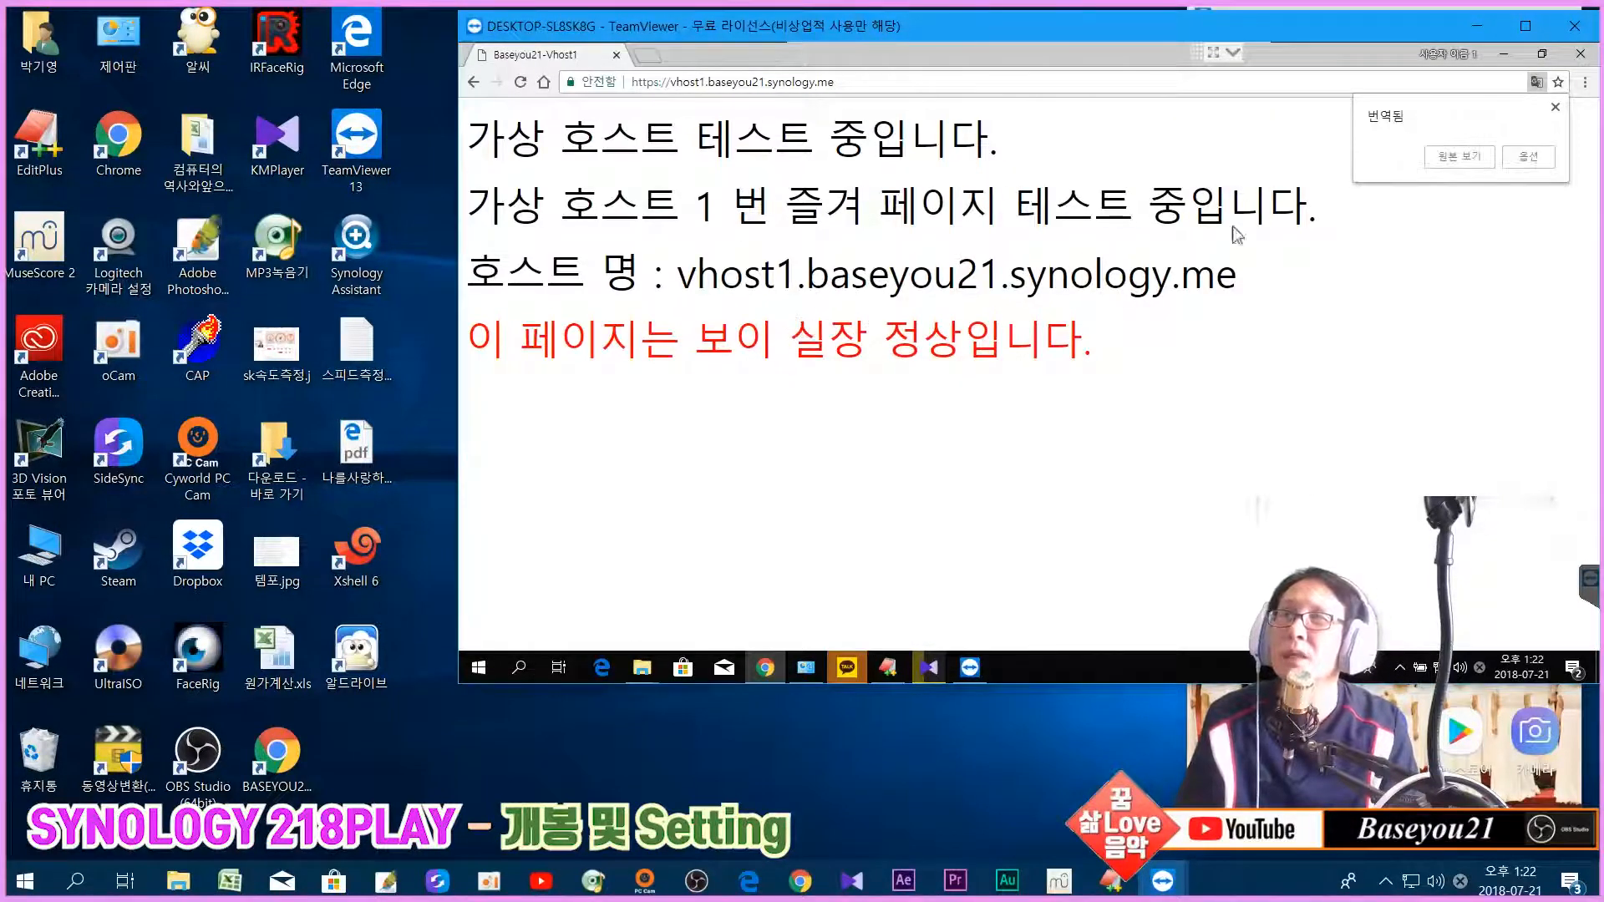
# Step: Show the vhost1 page untranslated and reload it
pyautogui.click(1467, 158)
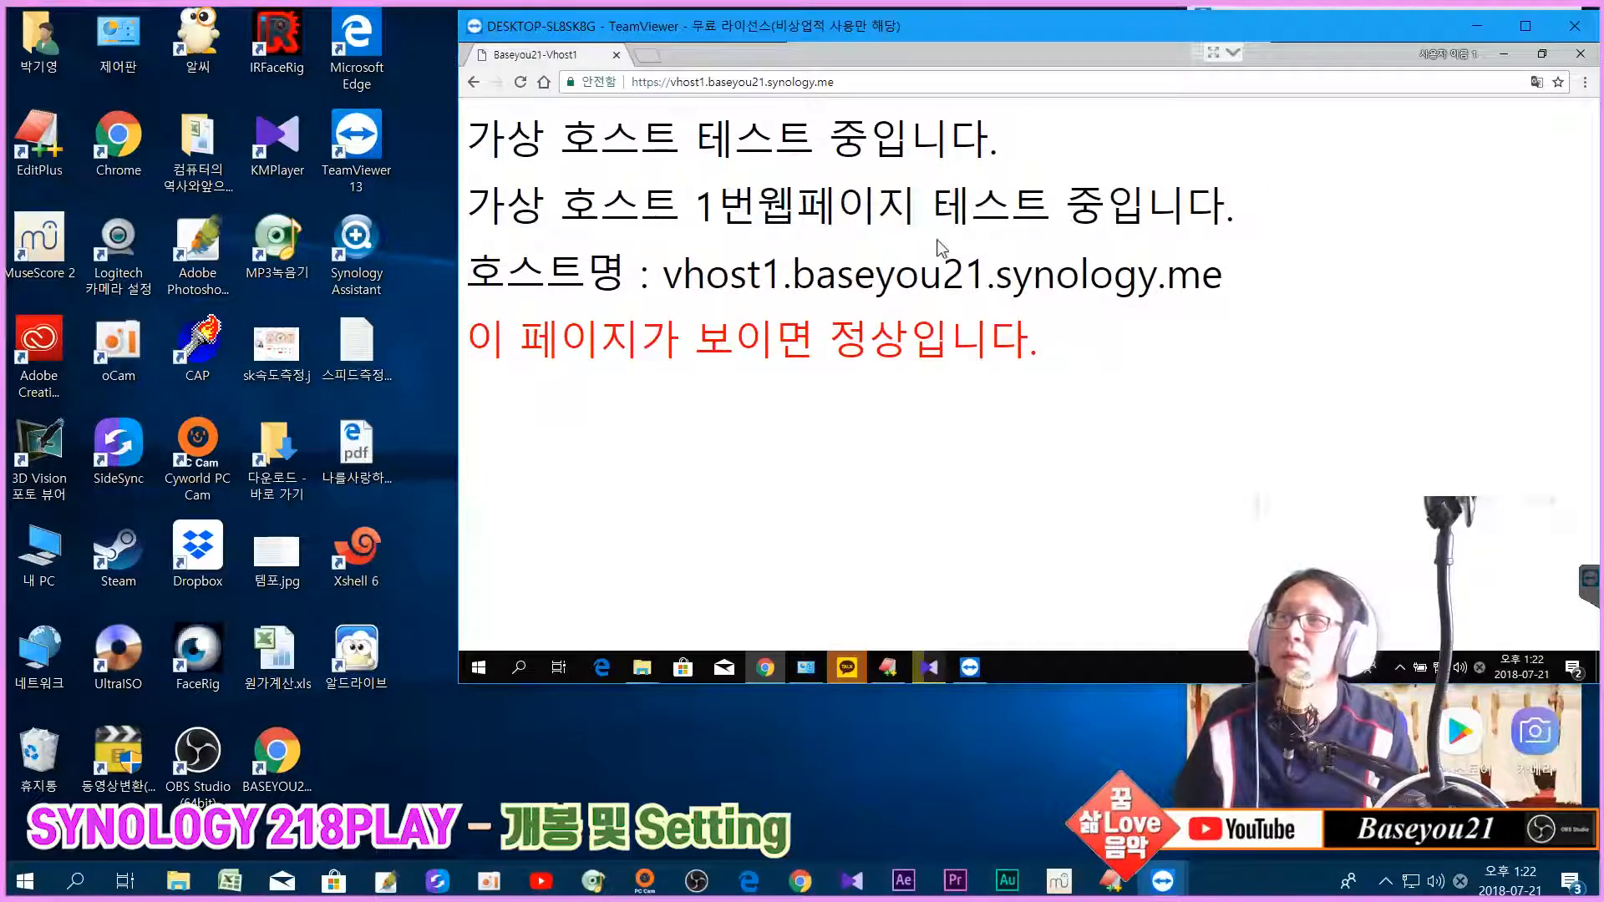
pyautogui.click(892, 82)
pyautogui.click(892, 82)
pyautogui.press('Return')
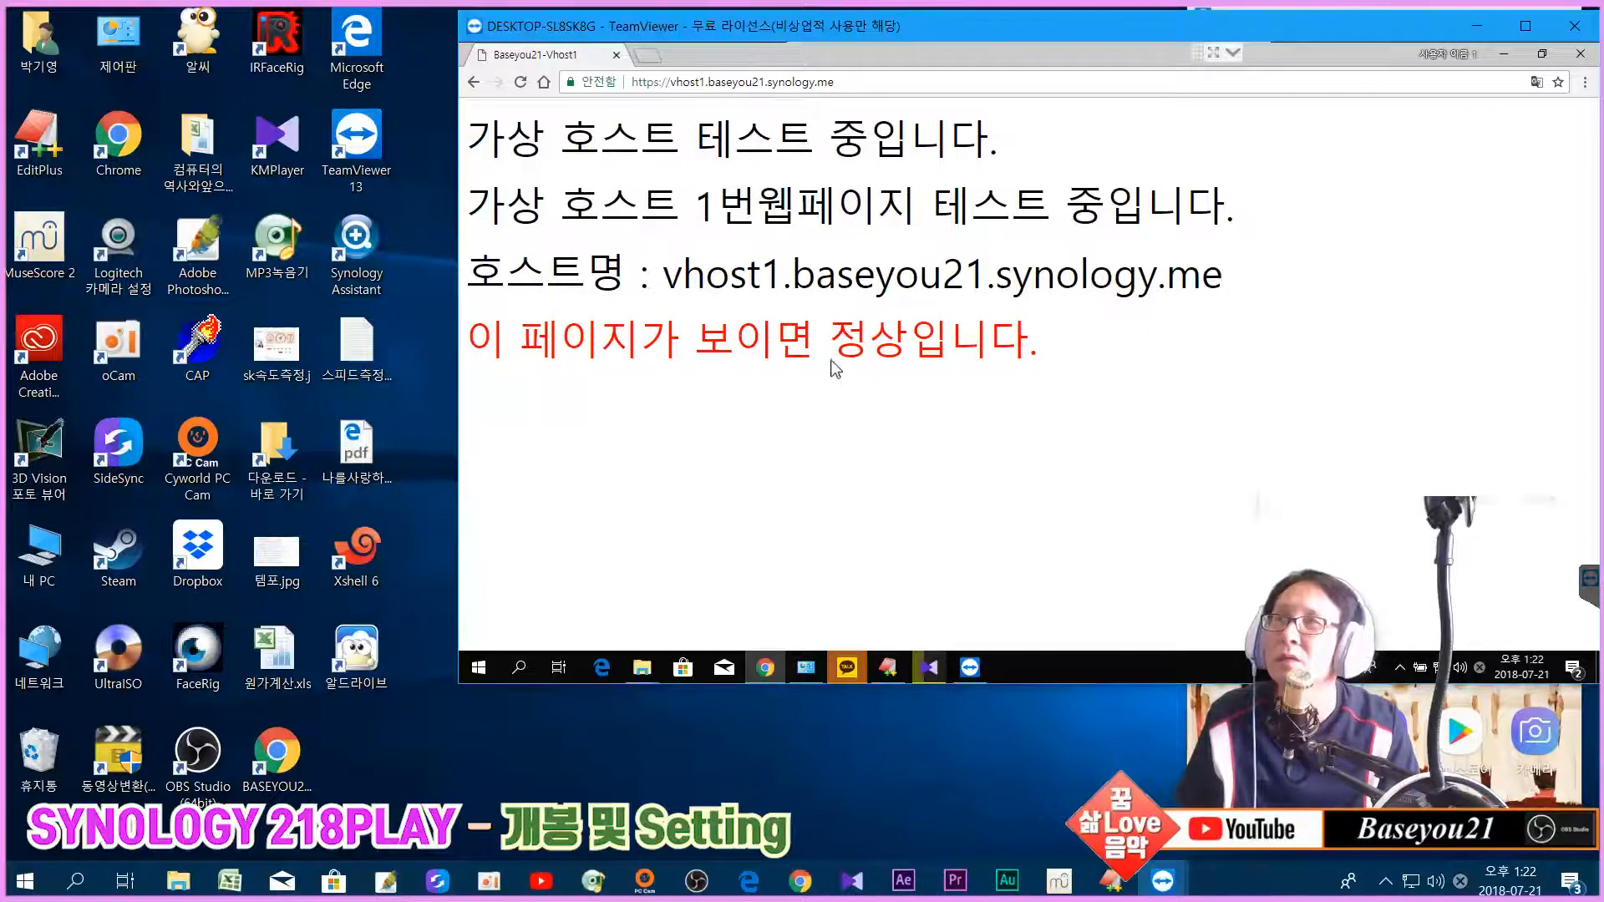
pyautogui.click(861, 83)
pyautogui.click(865, 84)
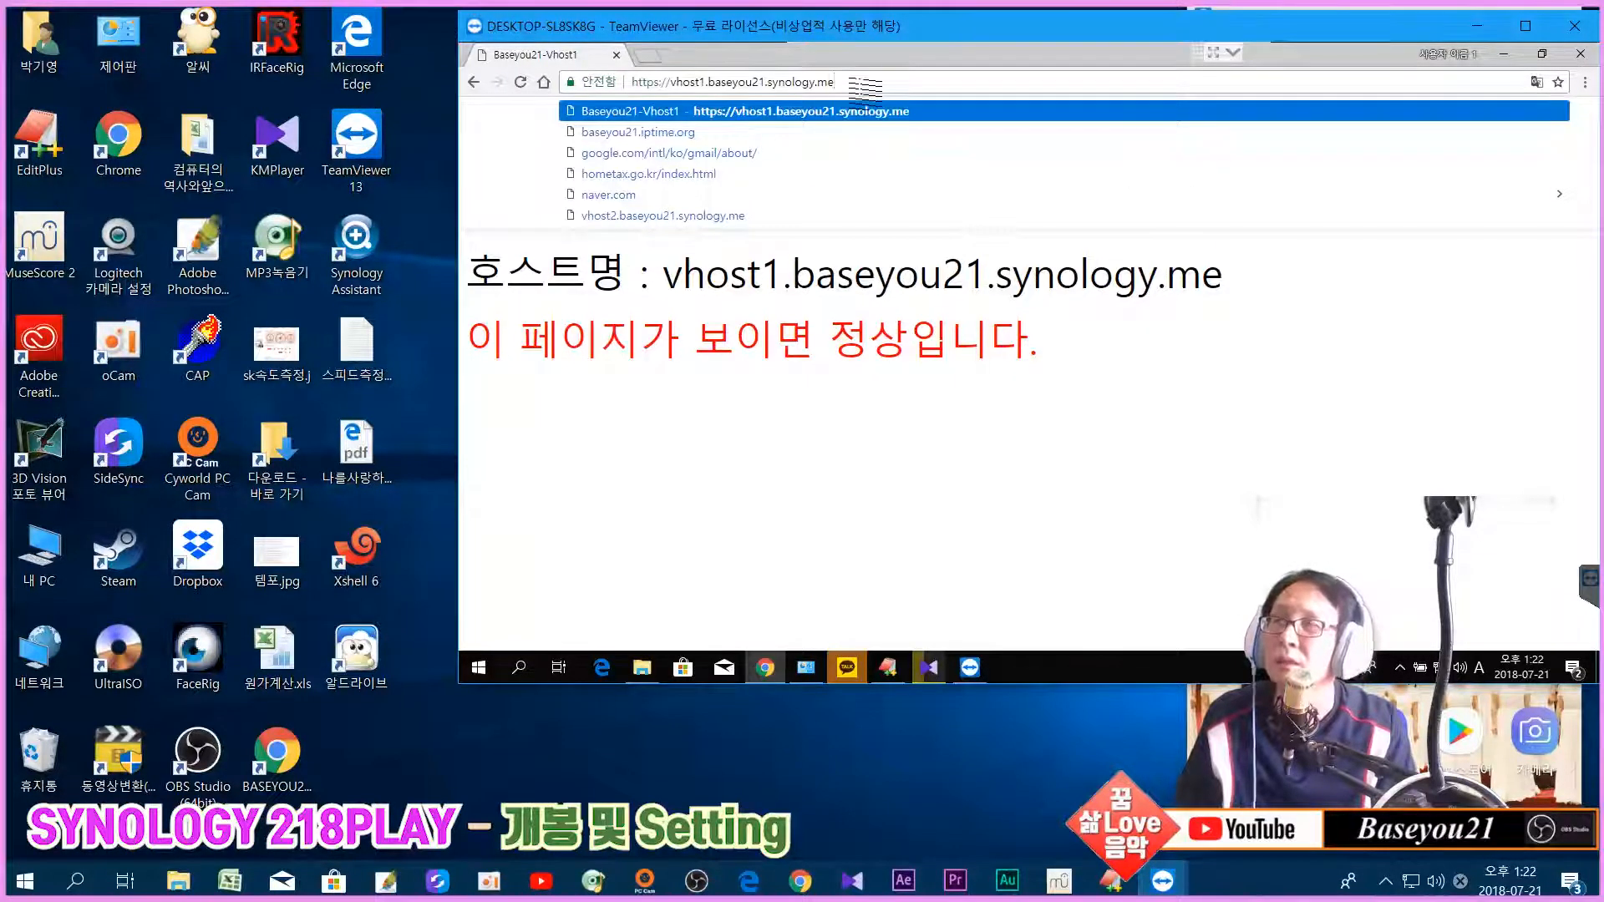
pyautogui.write('/')
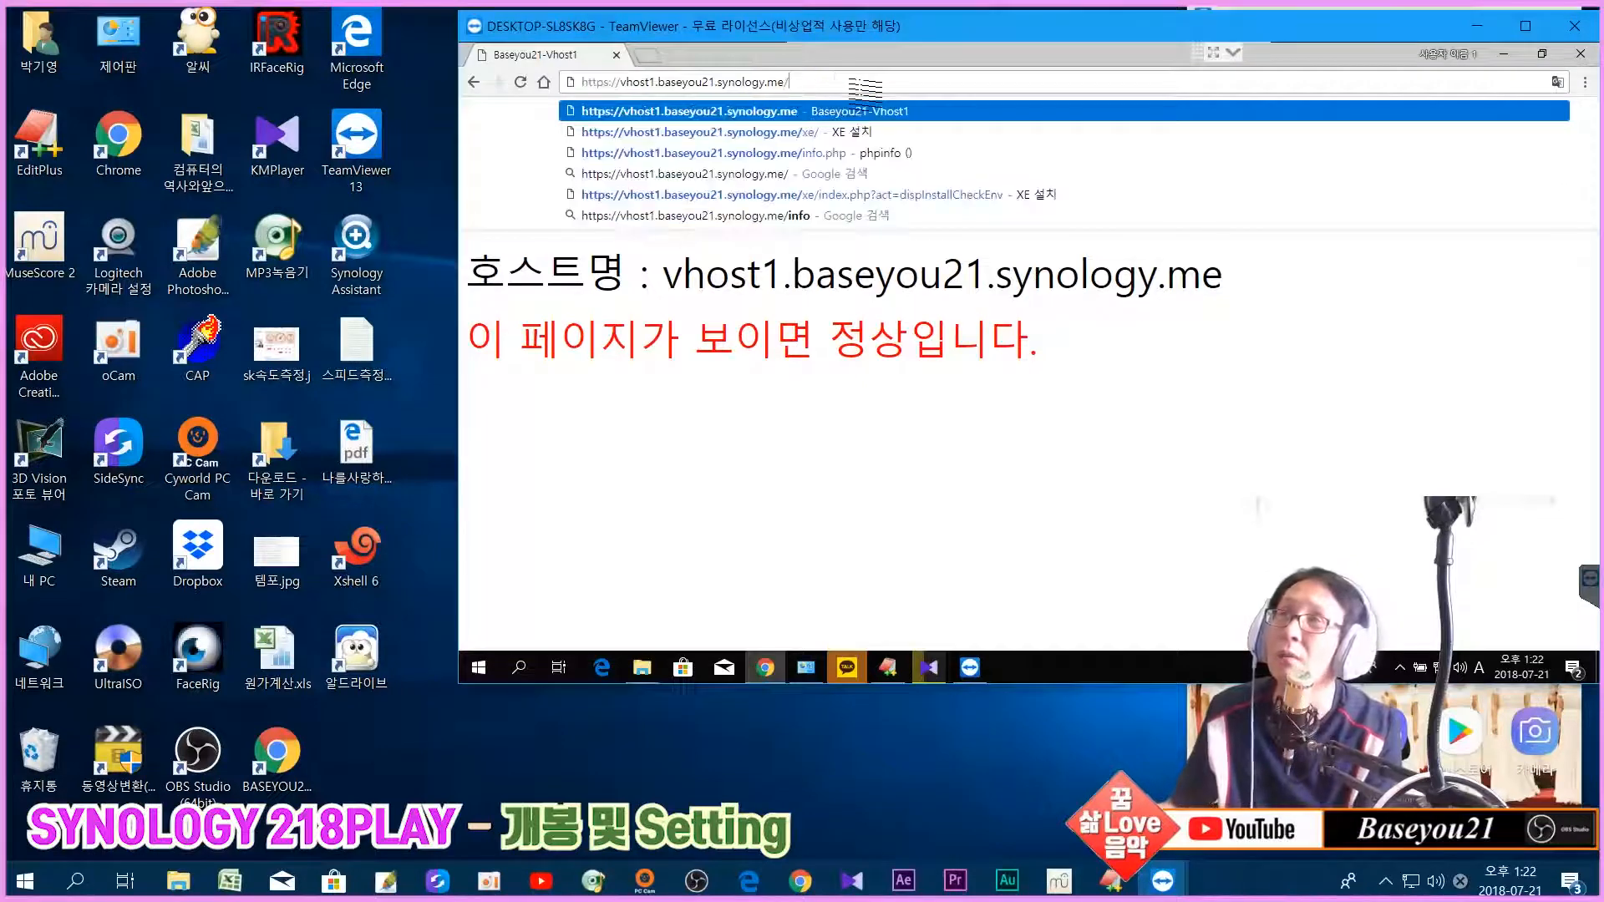
pyautogui.write('if')
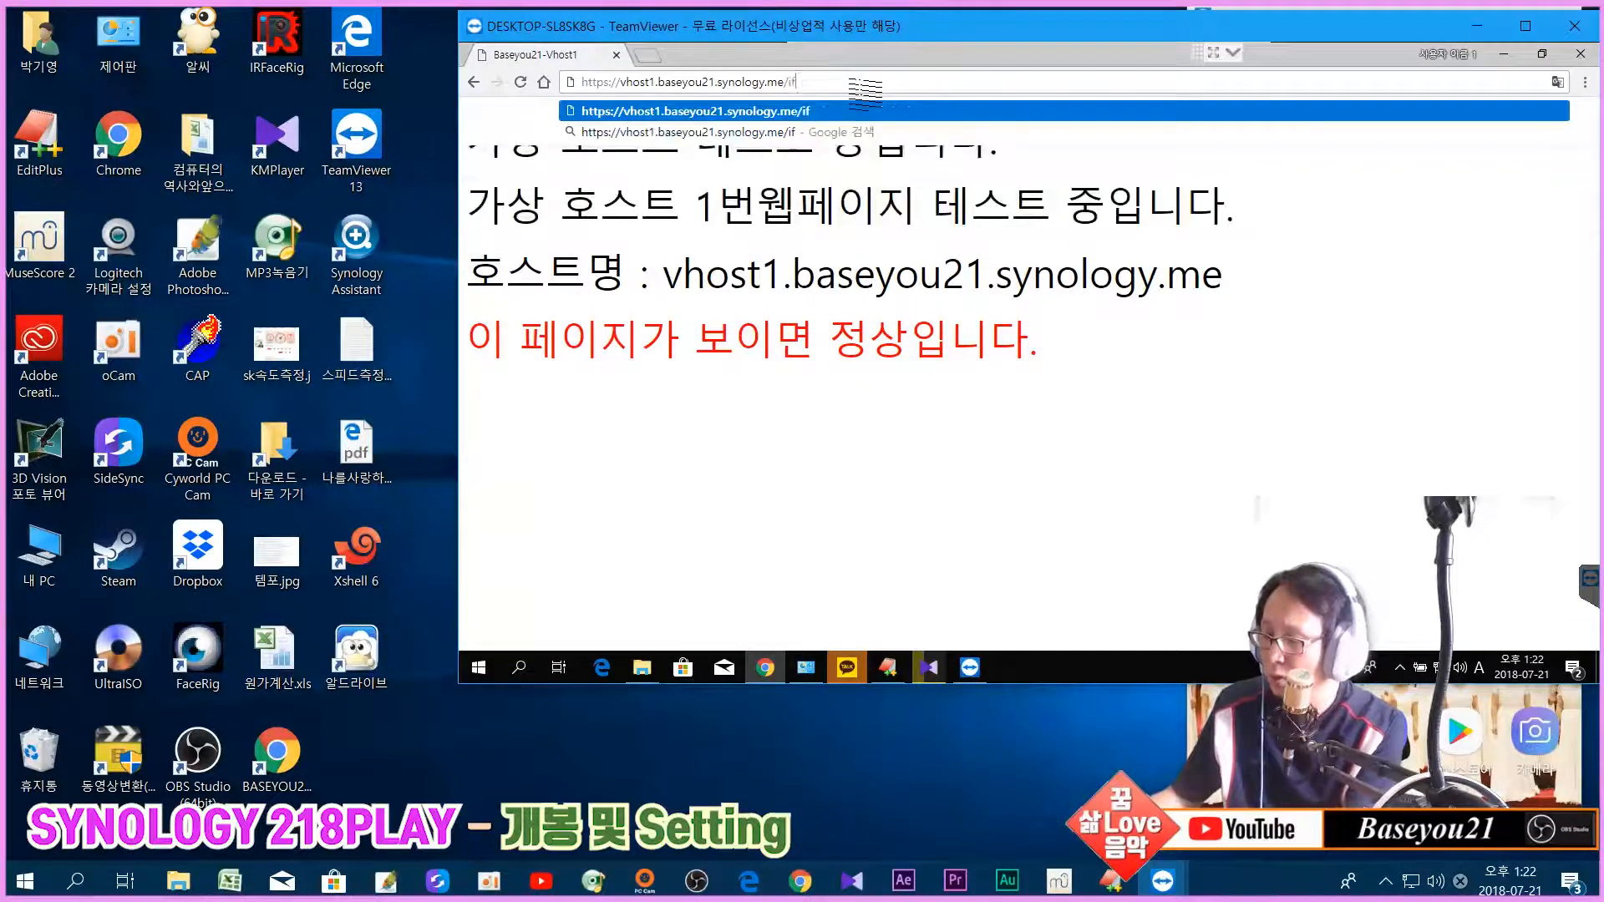
pyautogui.press('BackSpace')
pyautogui.write('nfo.')
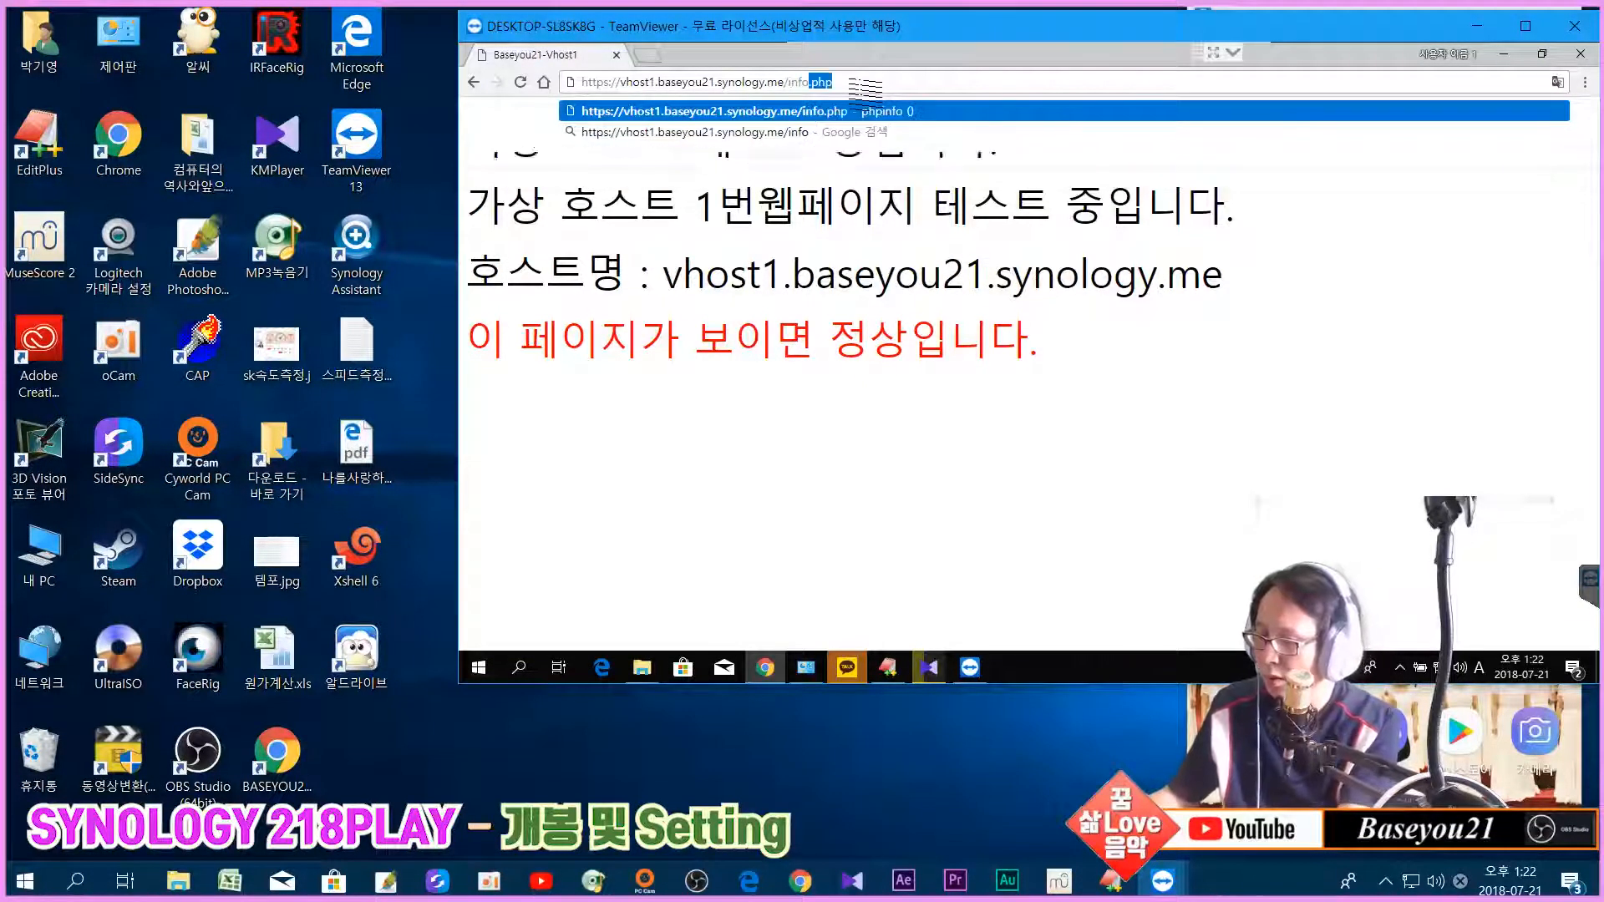
pyautogui.write('php')
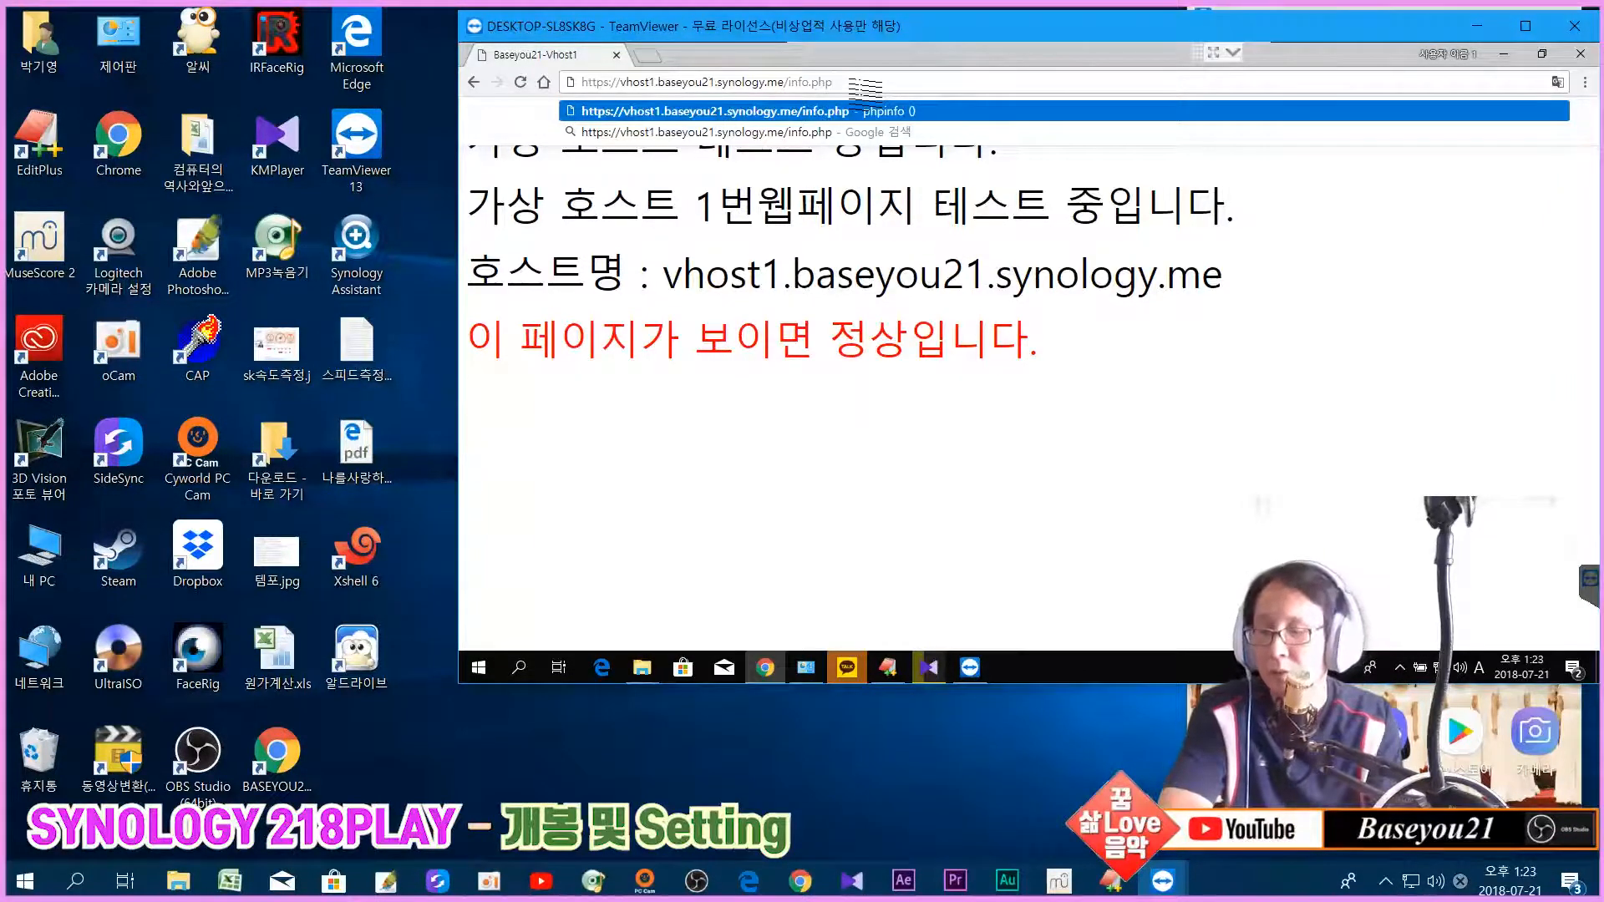
pyautogui.press('Return')
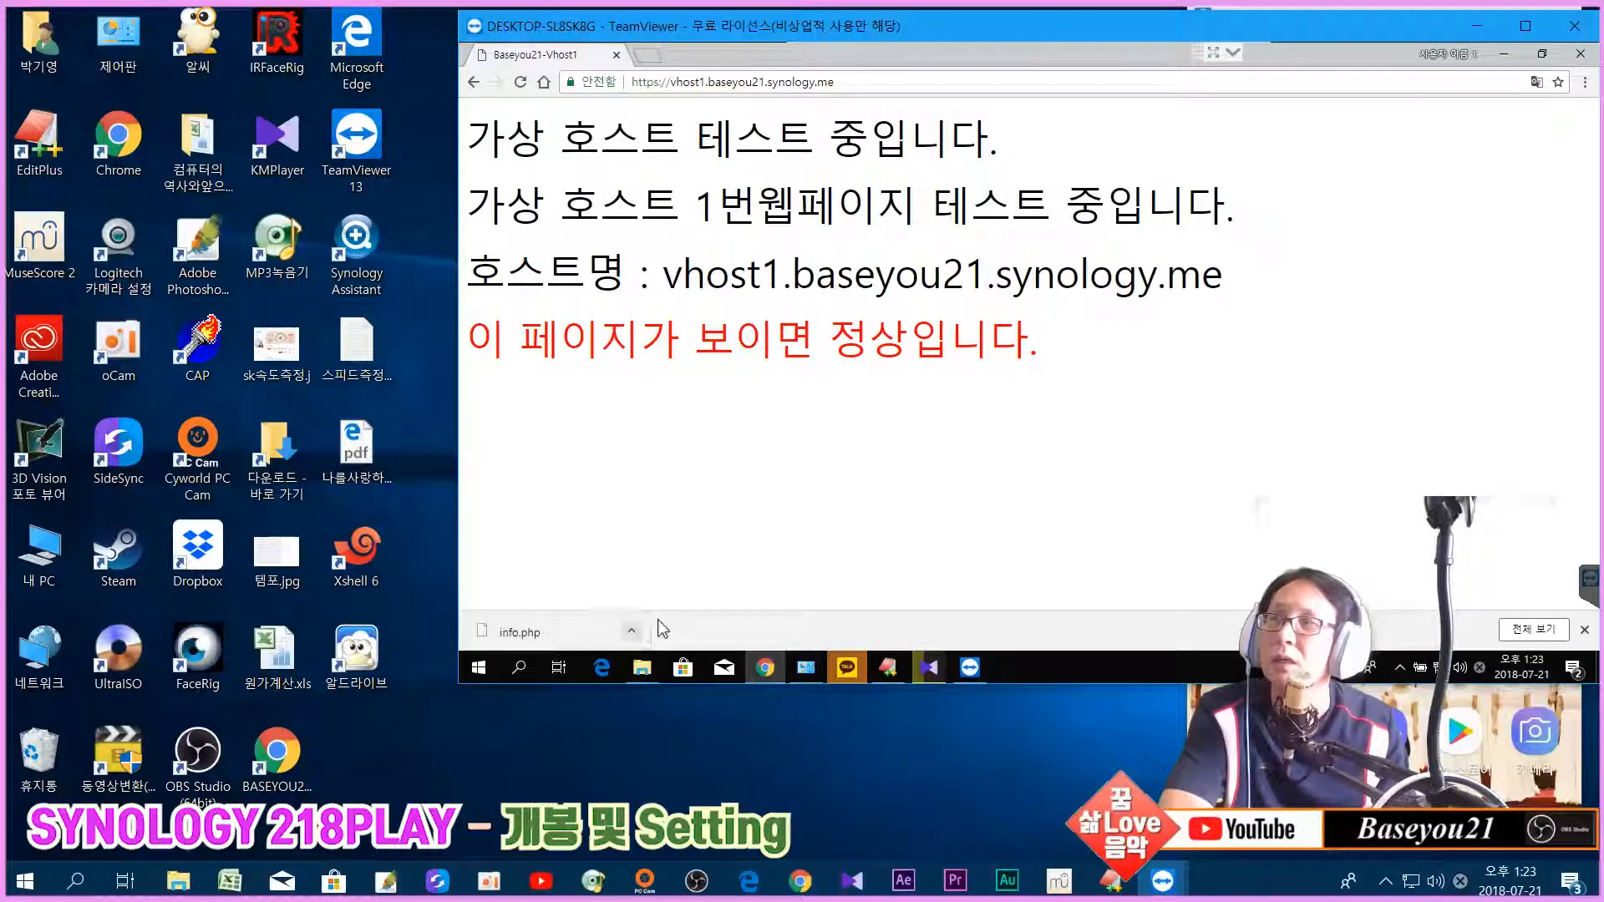
# Step: Request info.php from vhost1 again in the remote Chrome
pyautogui.click(633, 633)
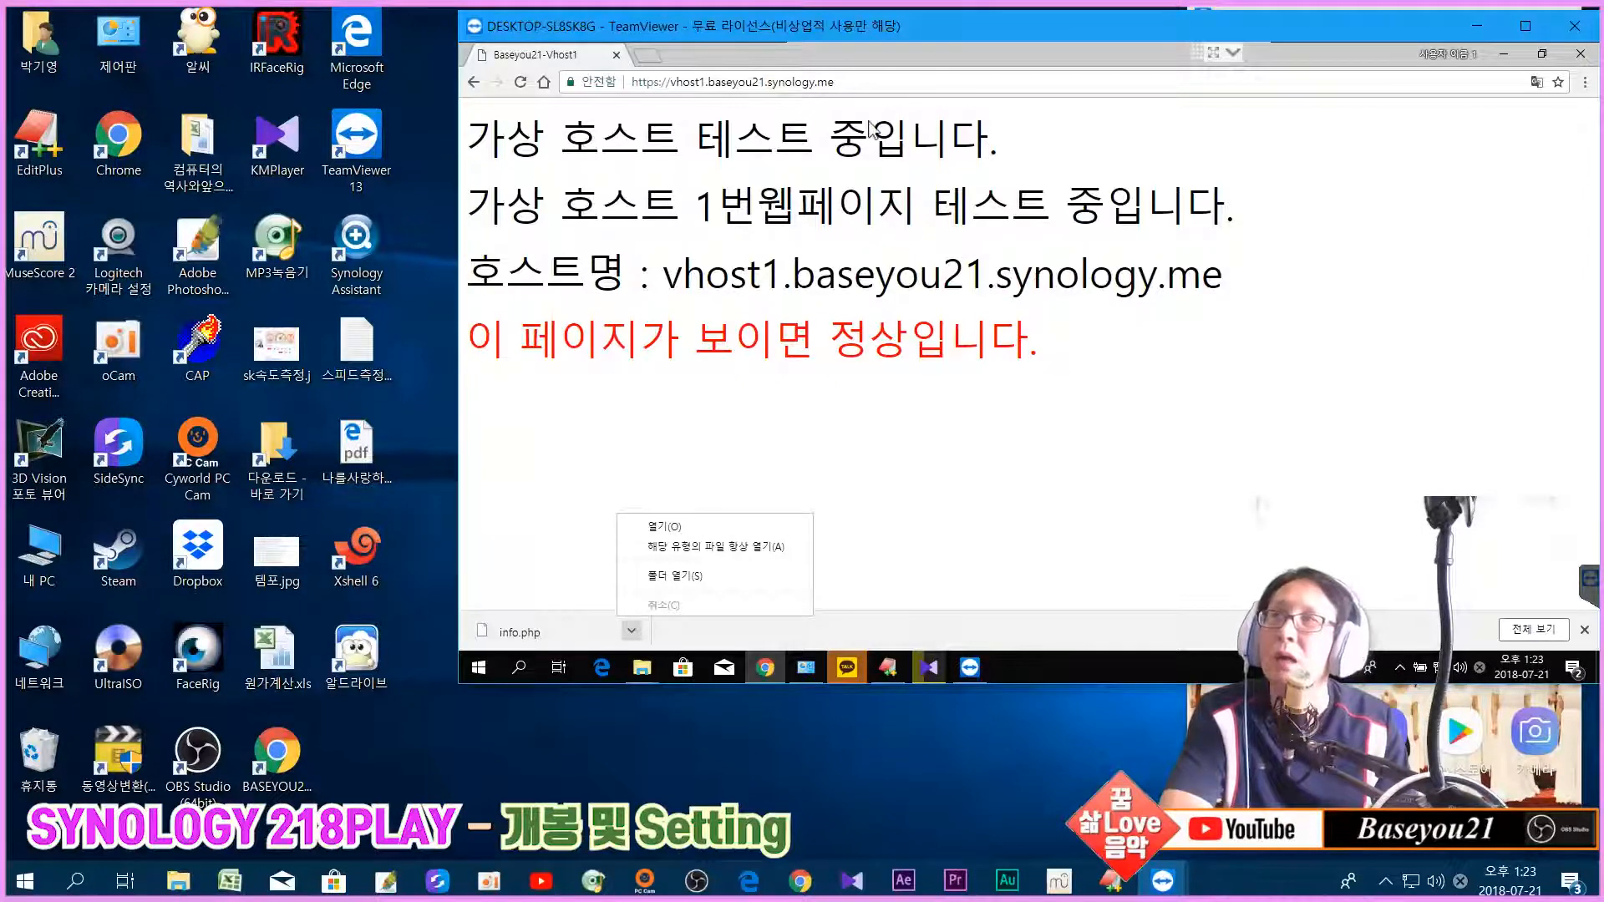
pyautogui.click(889, 83)
pyautogui.click(890, 85)
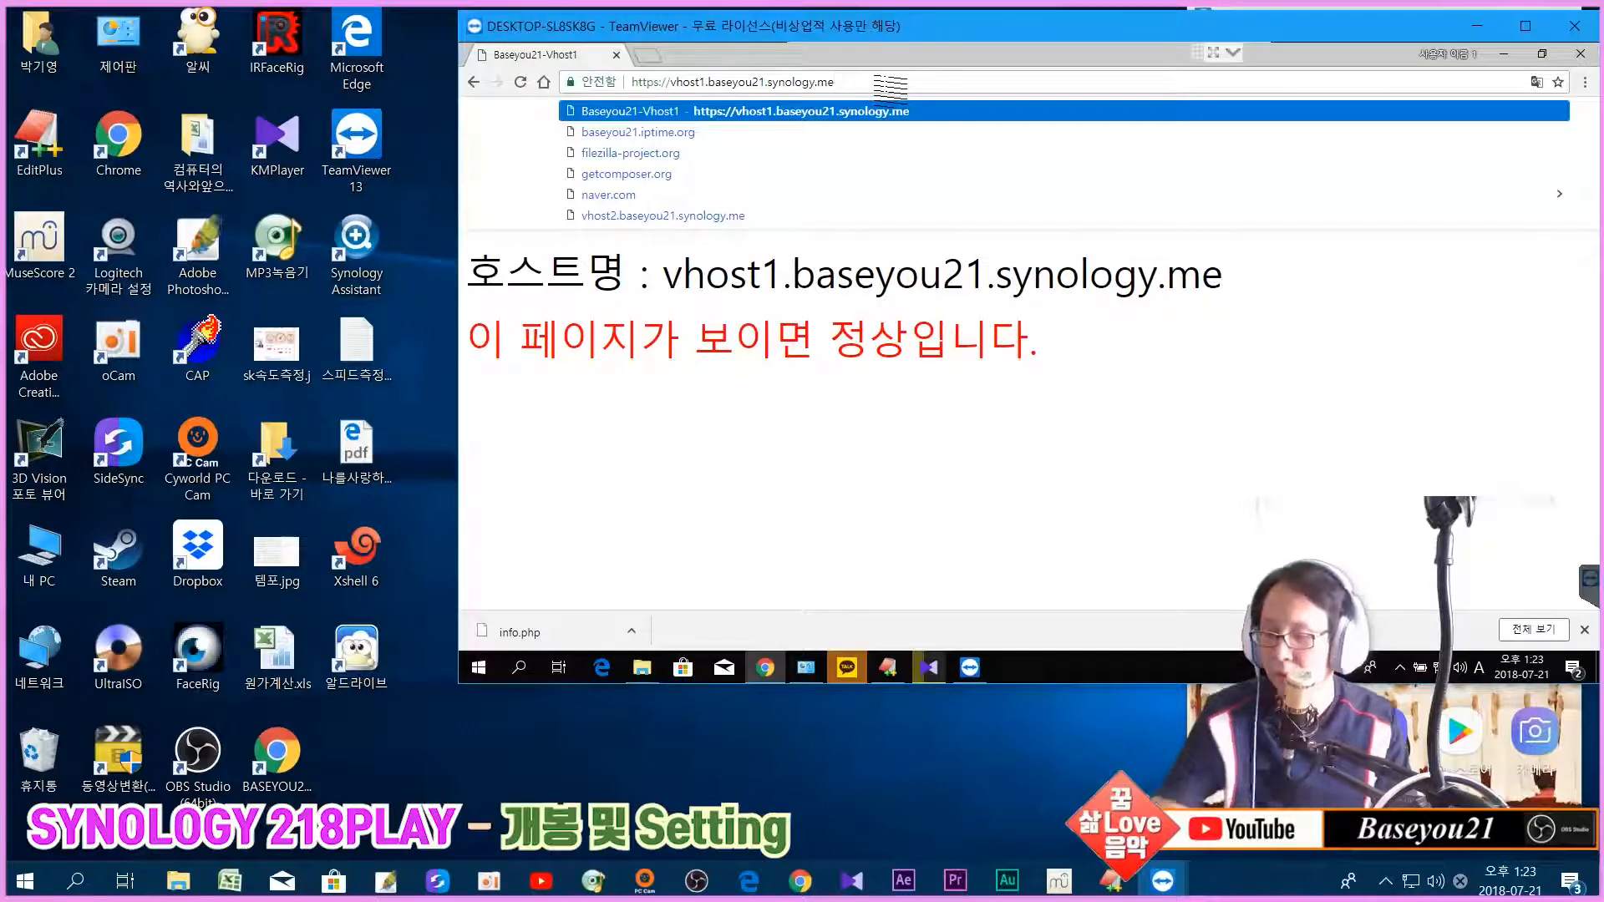
pyautogui.write('/in')
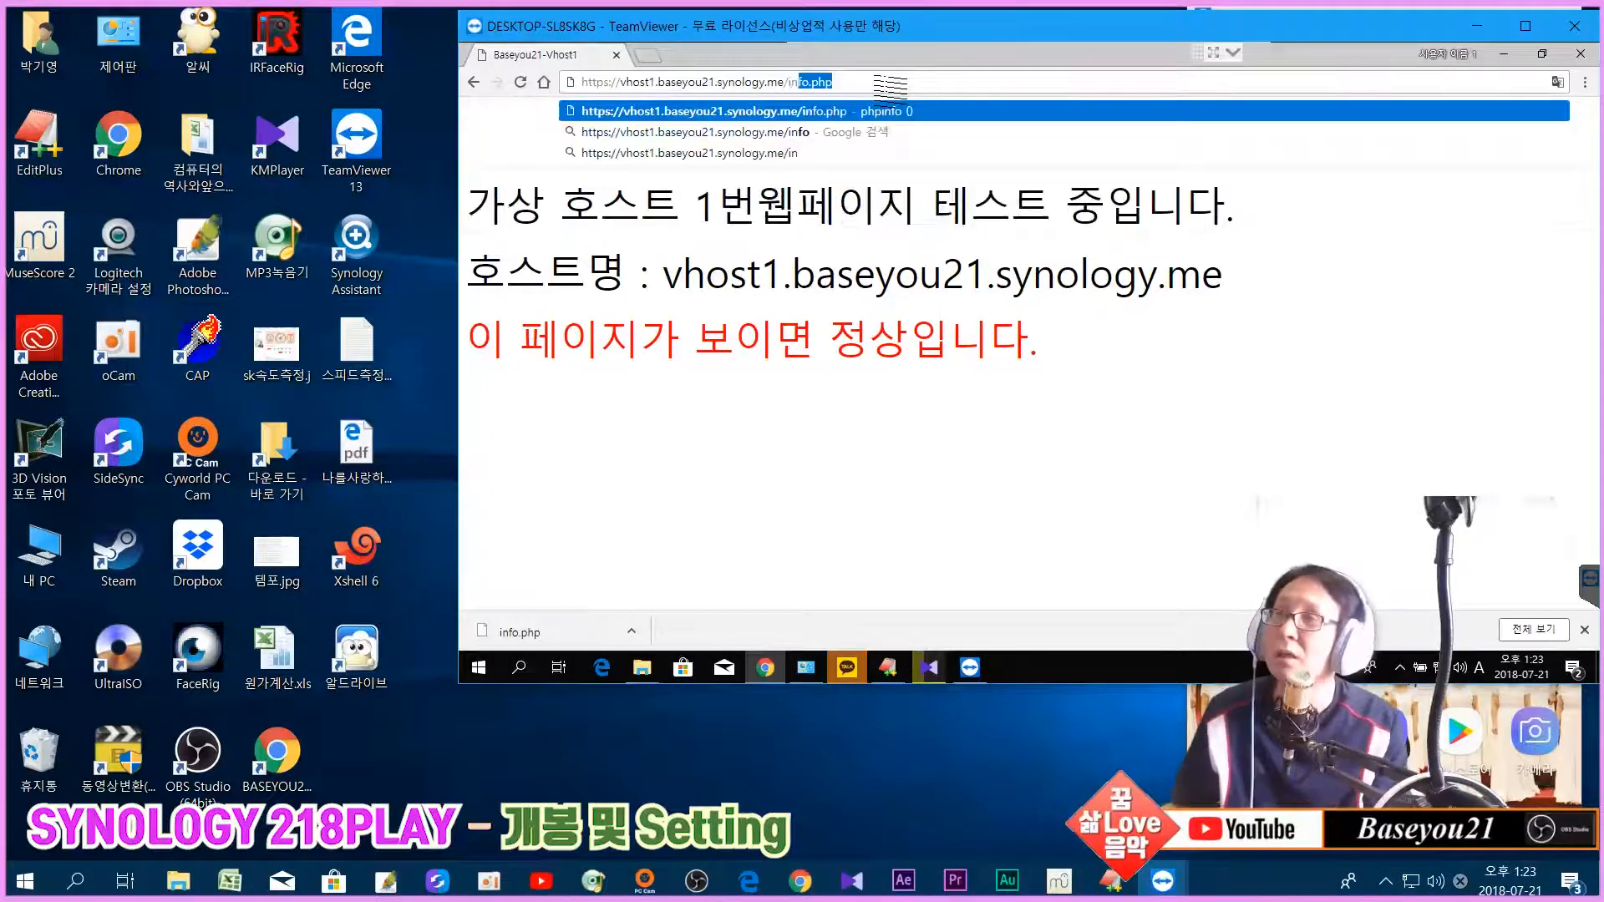
pyautogui.press('Right')
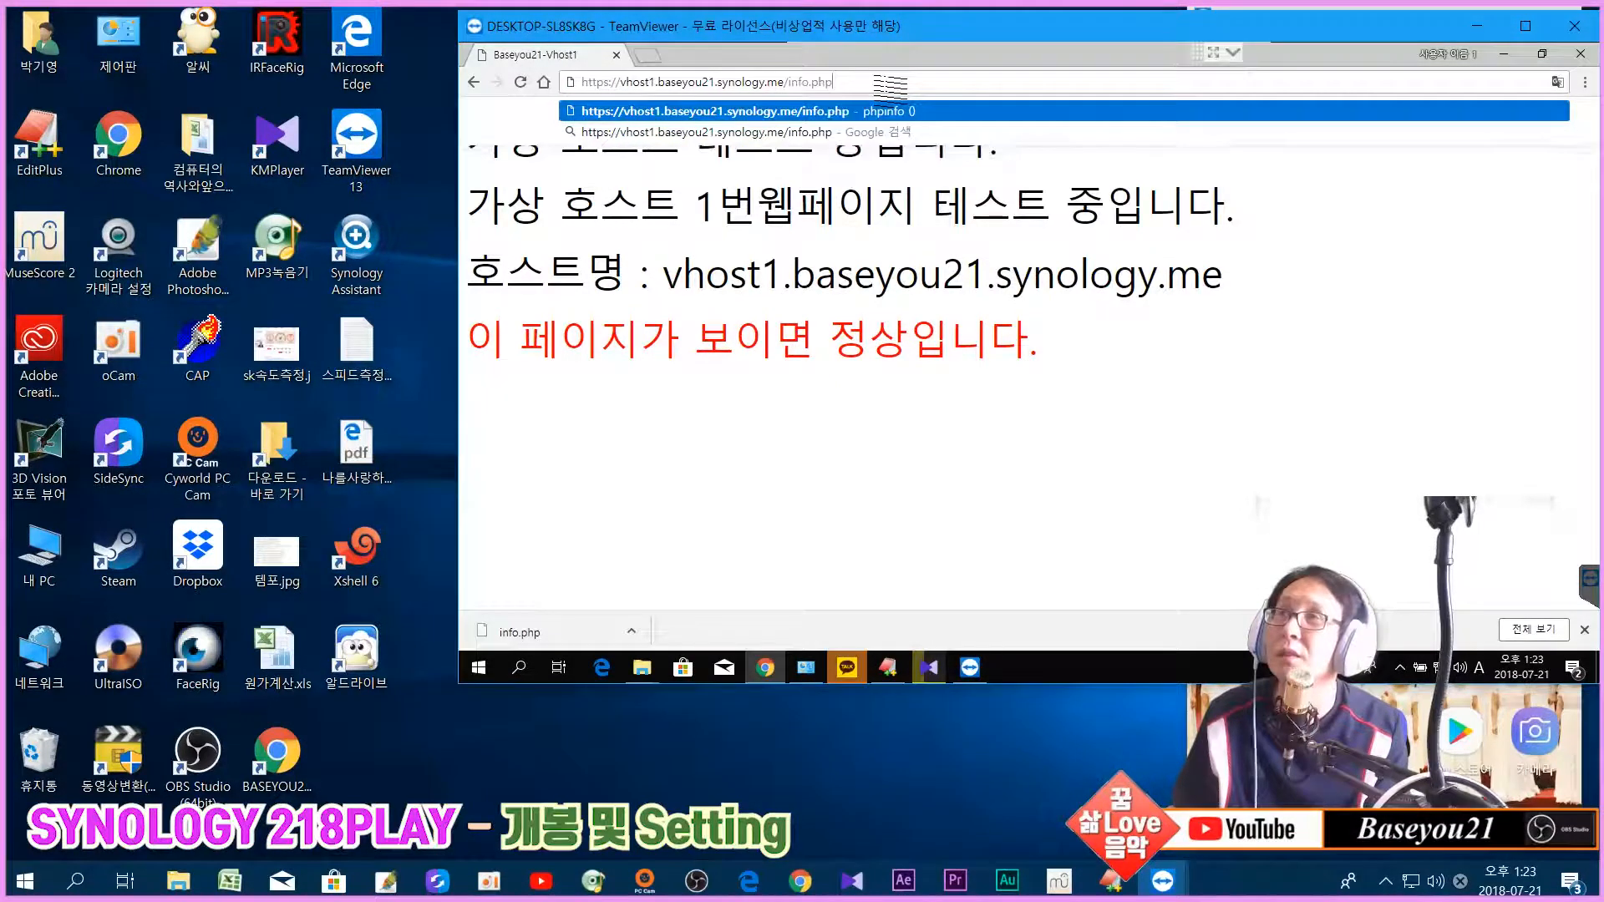
pyautogui.press('Return')
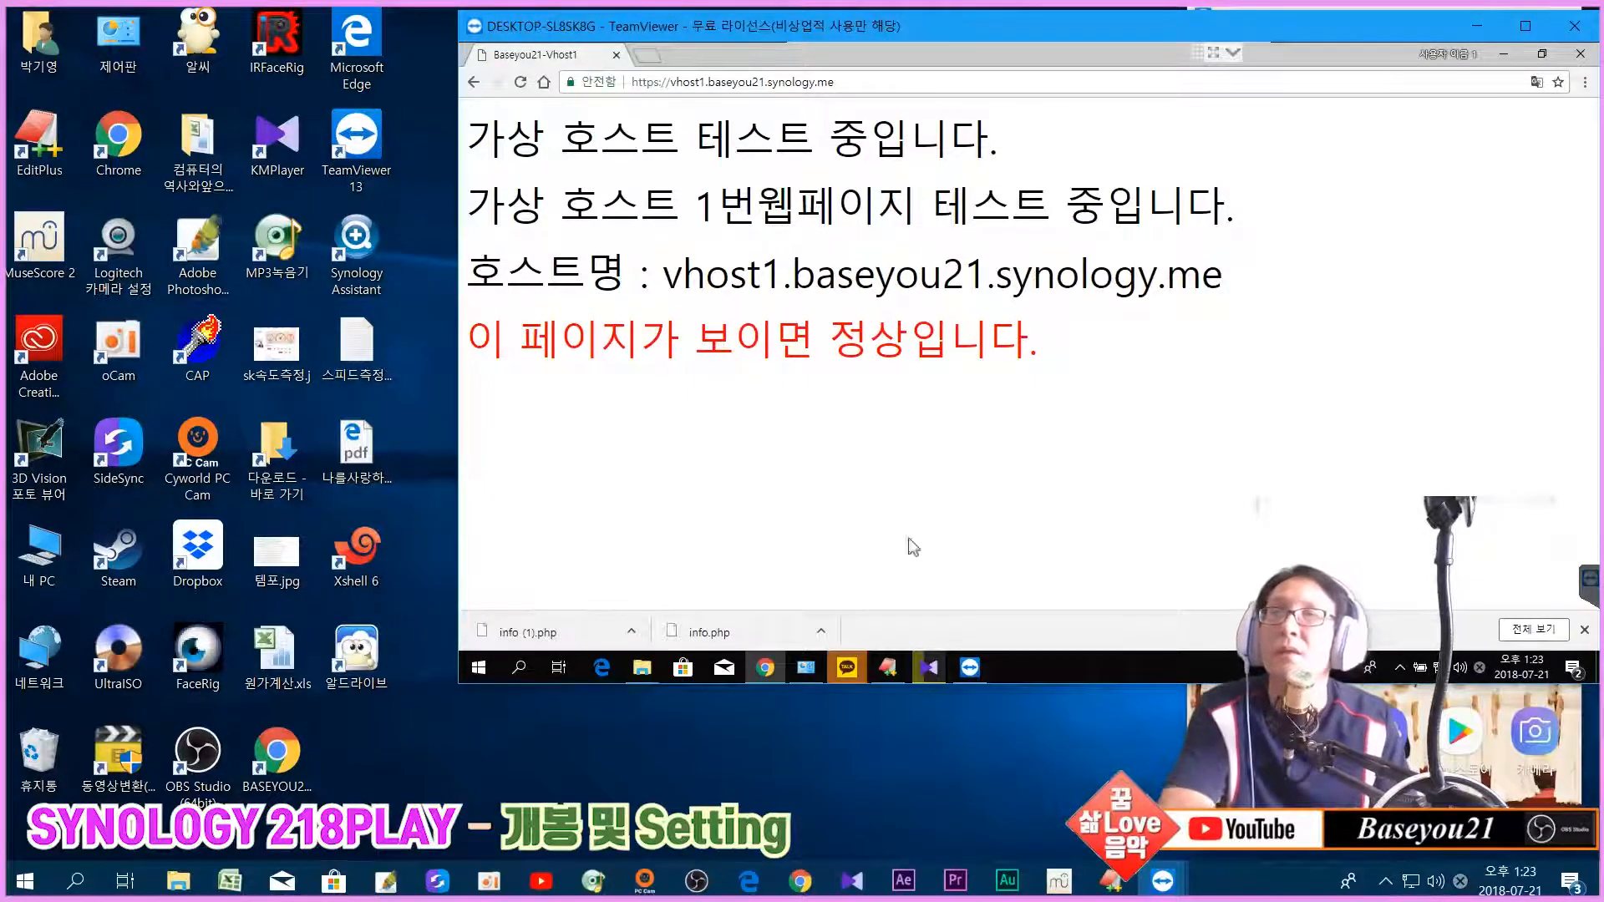
# Step: Close the downloads list, return to local Chrome's DSM, and launch Web Station from the Main Menu
pyautogui.click(1583, 630)
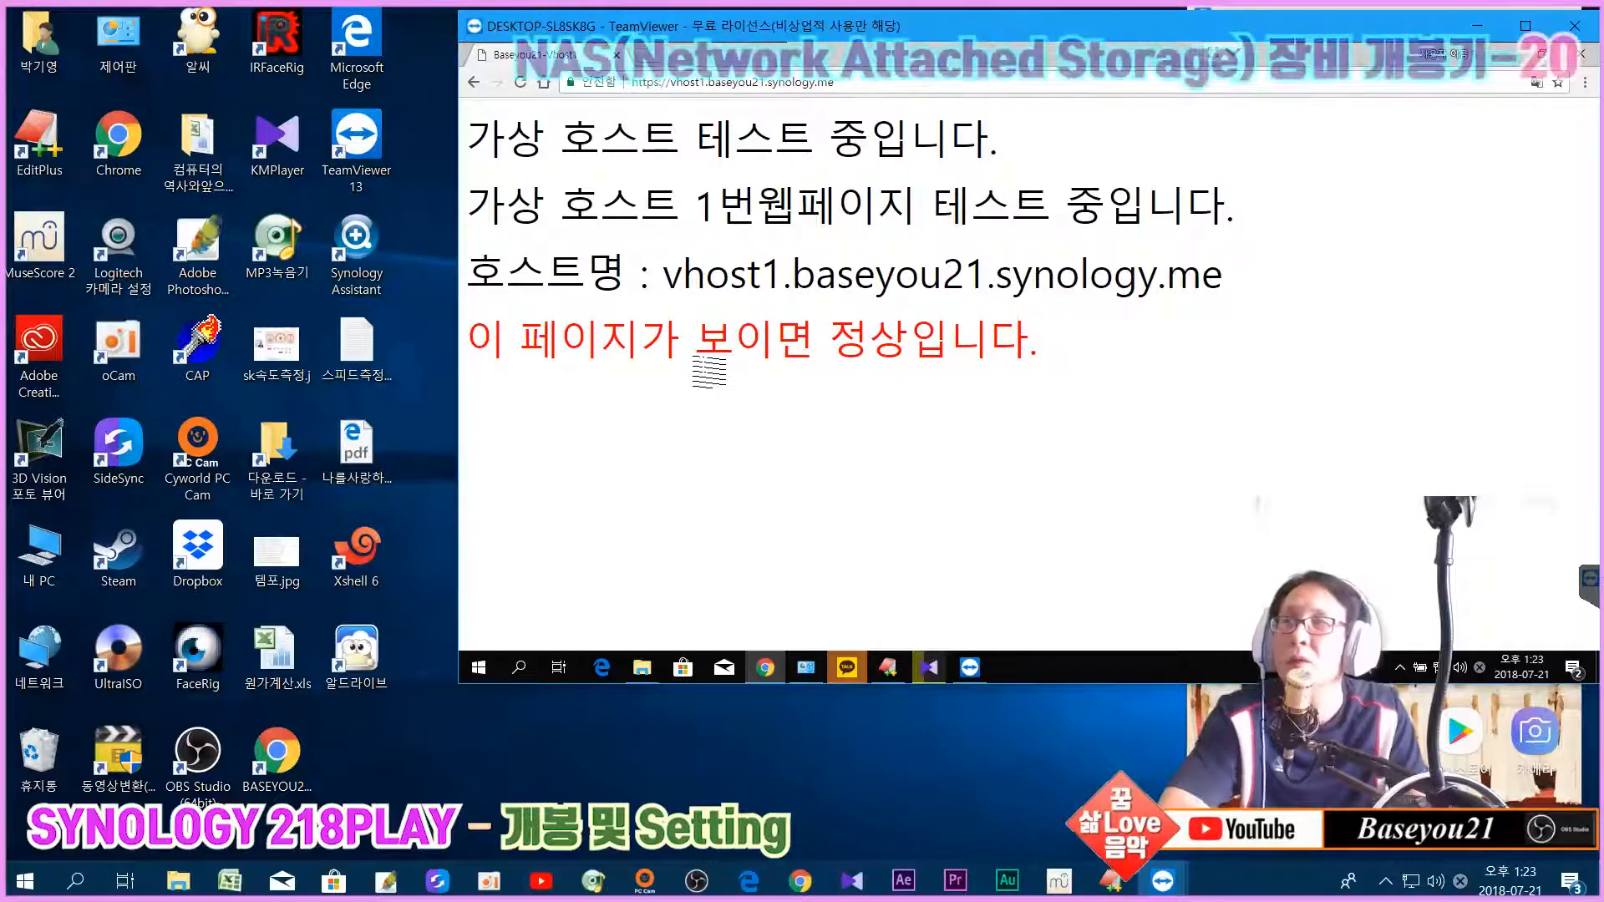
pyautogui.click(791, 888)
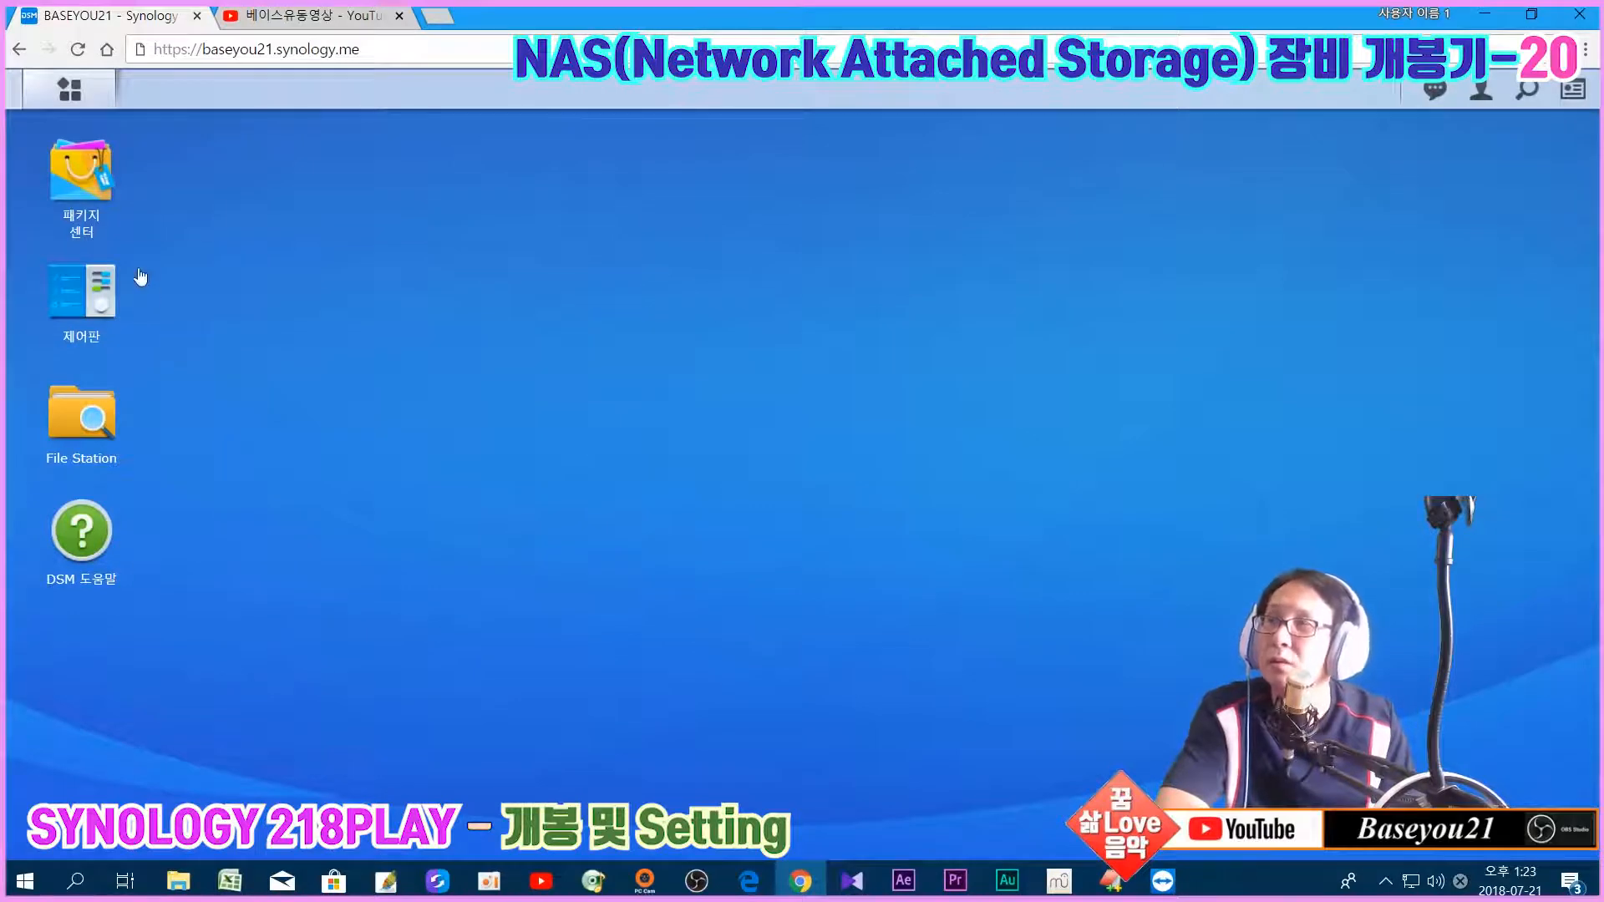
pyautogui.click(69, 90)
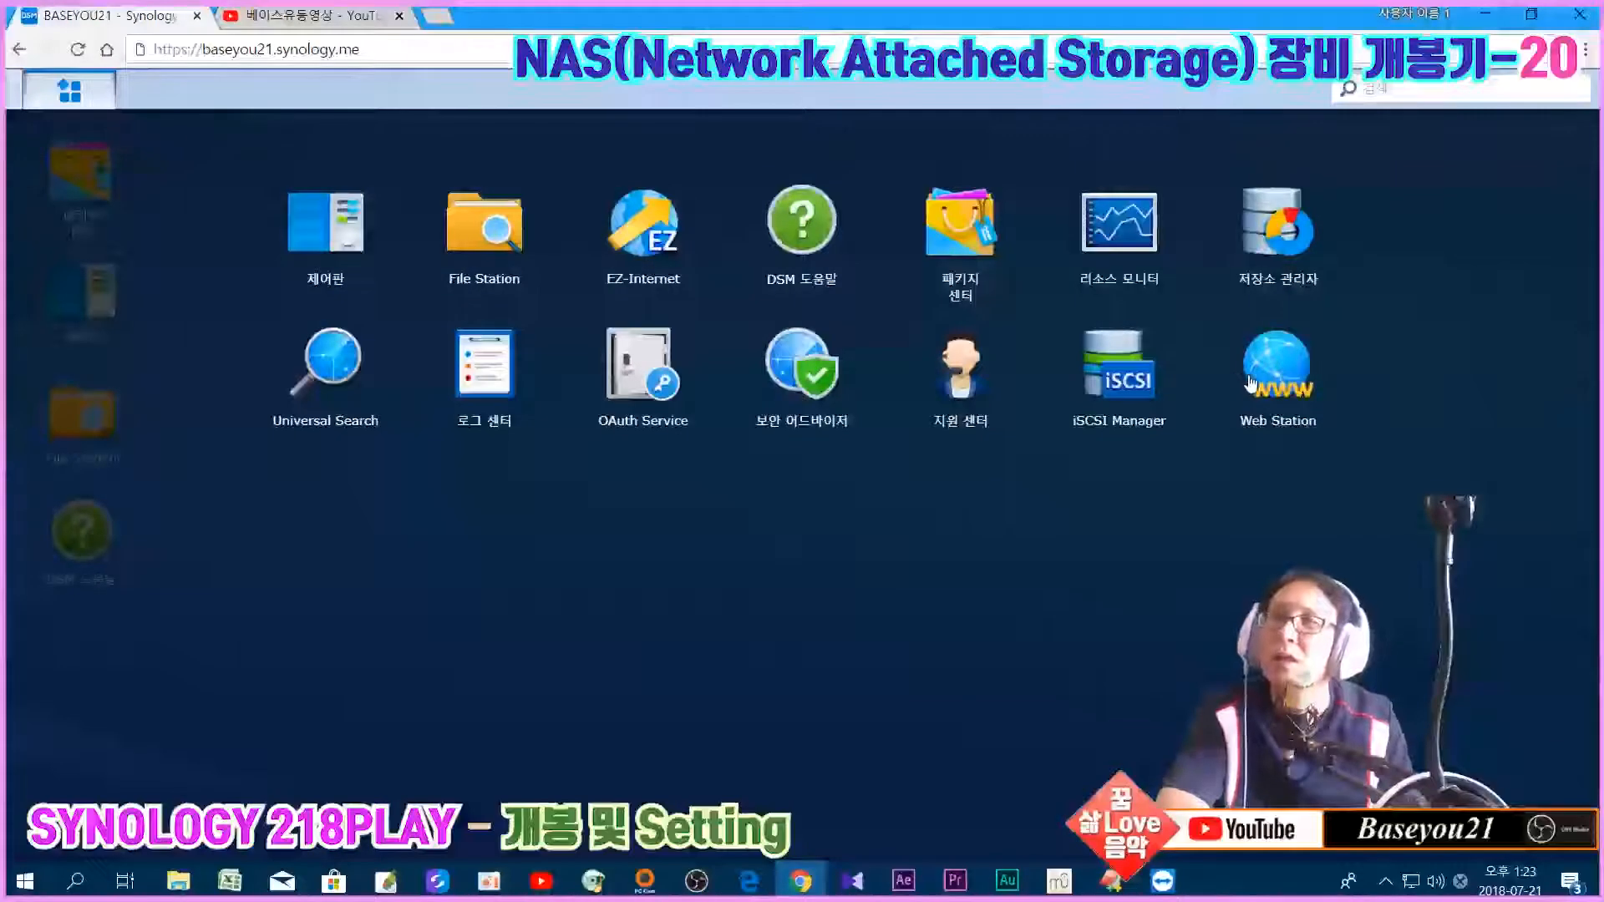
pyautogui.click(1242, 383)
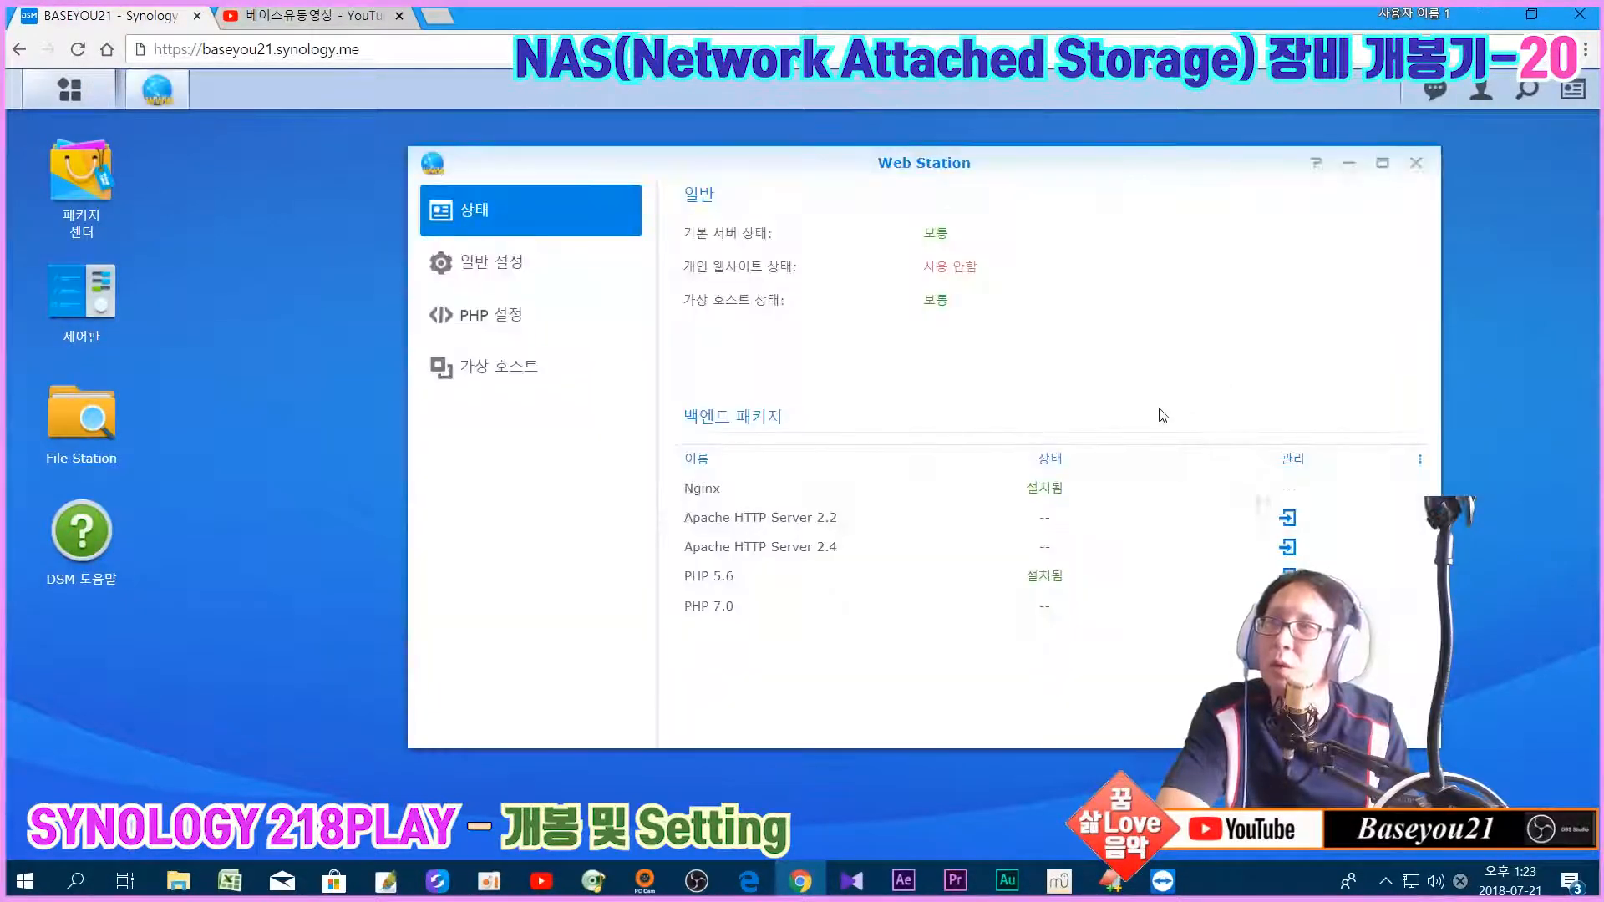
# Step: Edit vhost1 in Web Station's Virtual Host list and set its PHP to 5.6
pyautogui.click(518, 381)
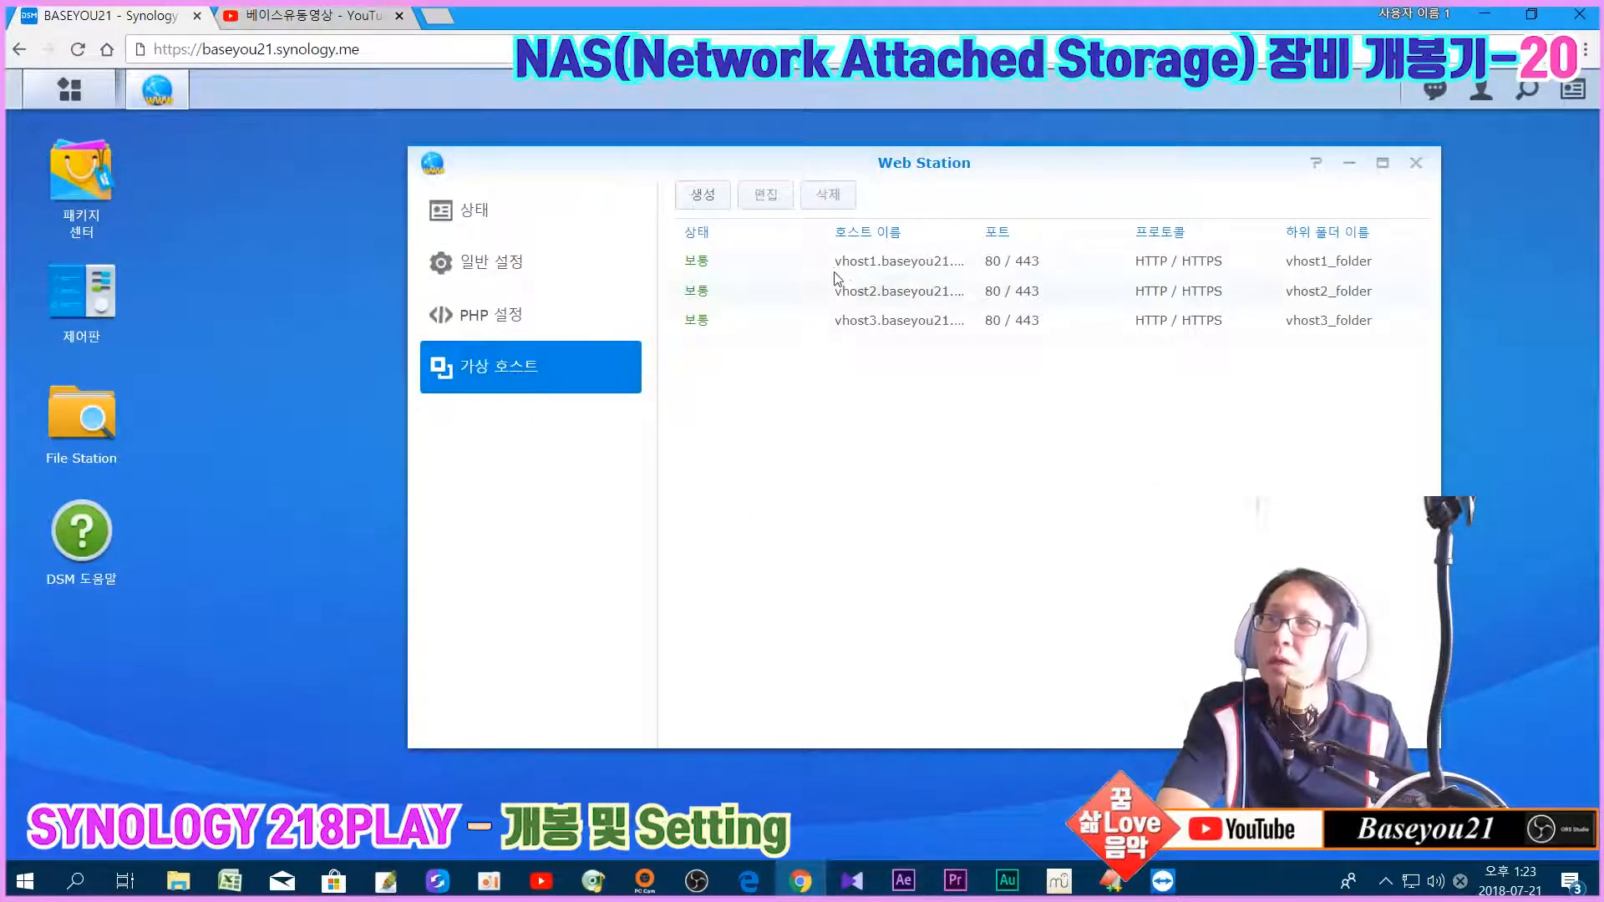
pyautogui.click(838, 266)
pyautogui.click(775, 204)
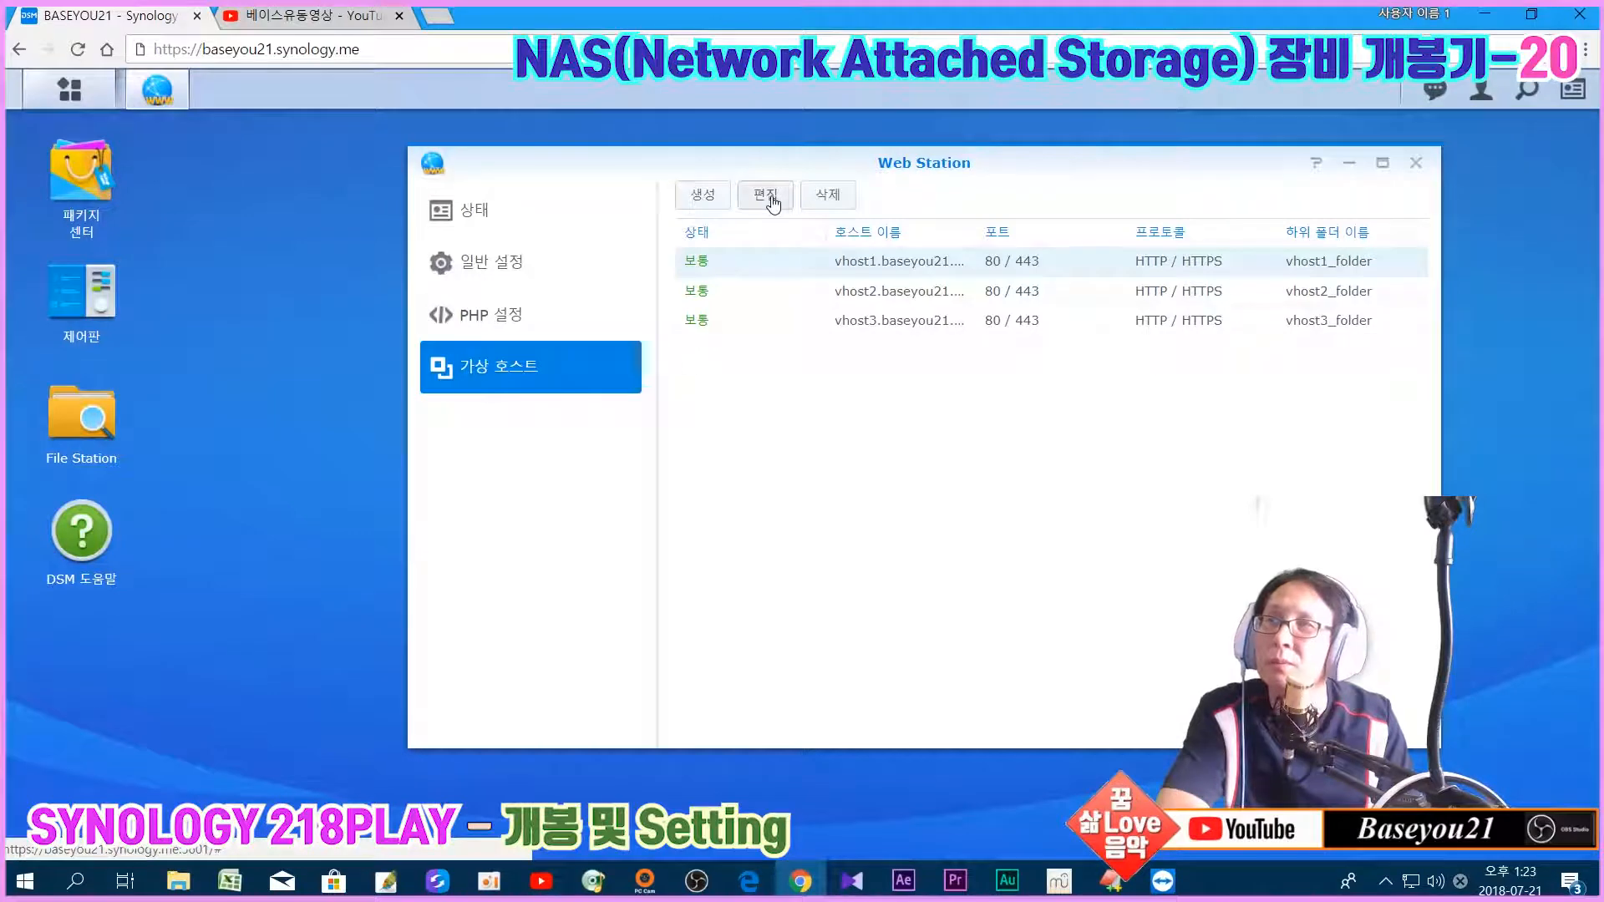
pyautogui.click(892, 596)
pyautogui.click(909, 659)
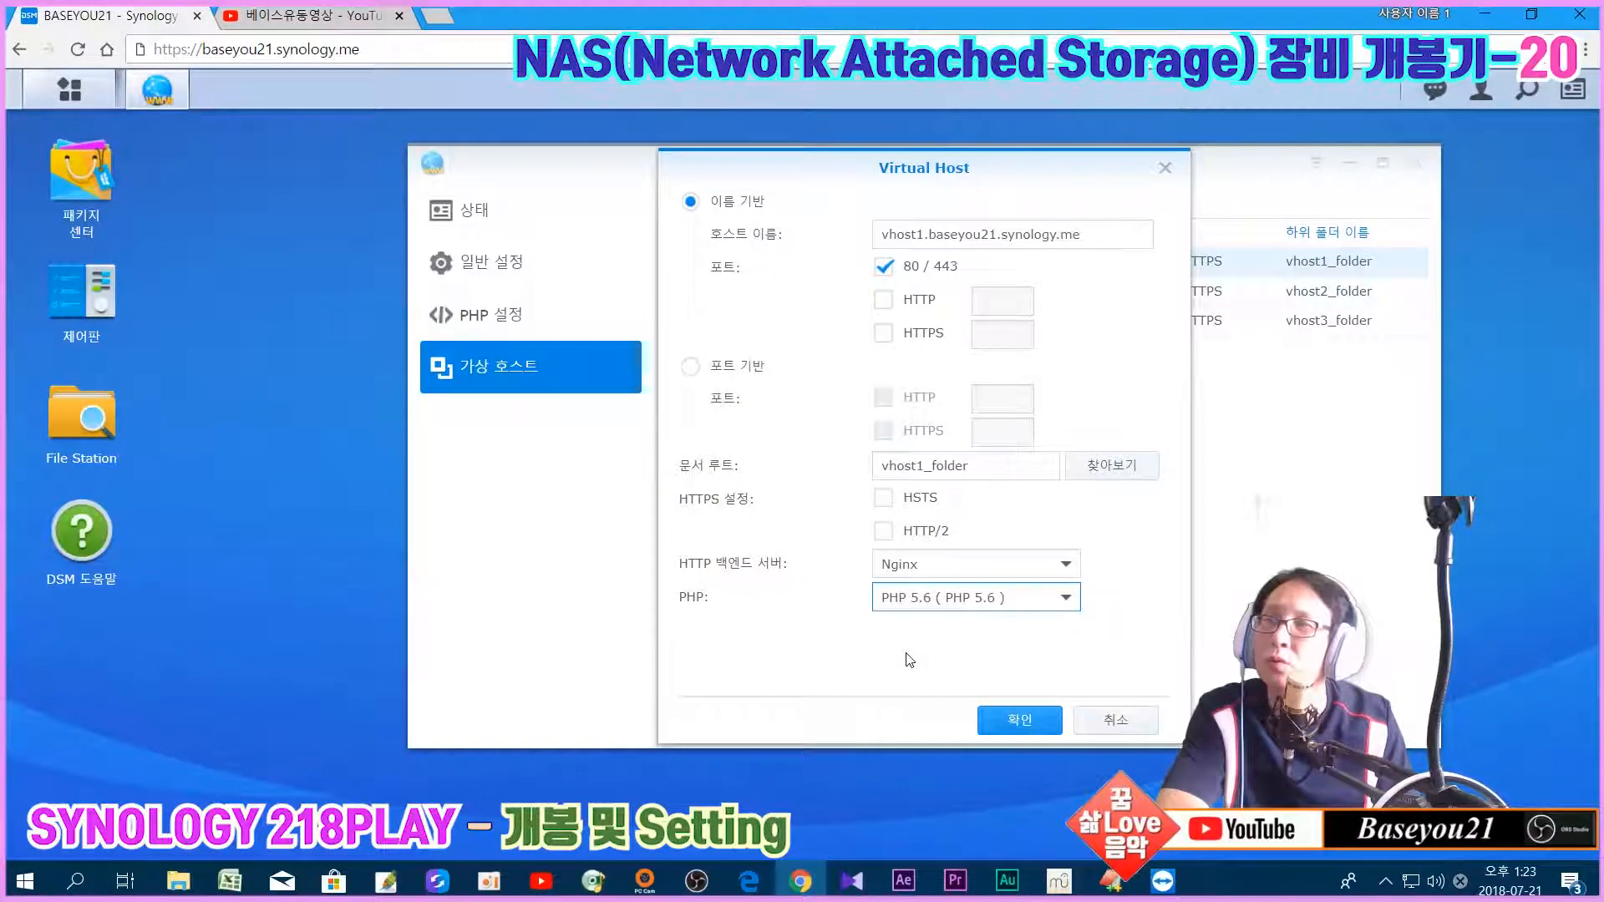
pyautogui.click(1003, 719)
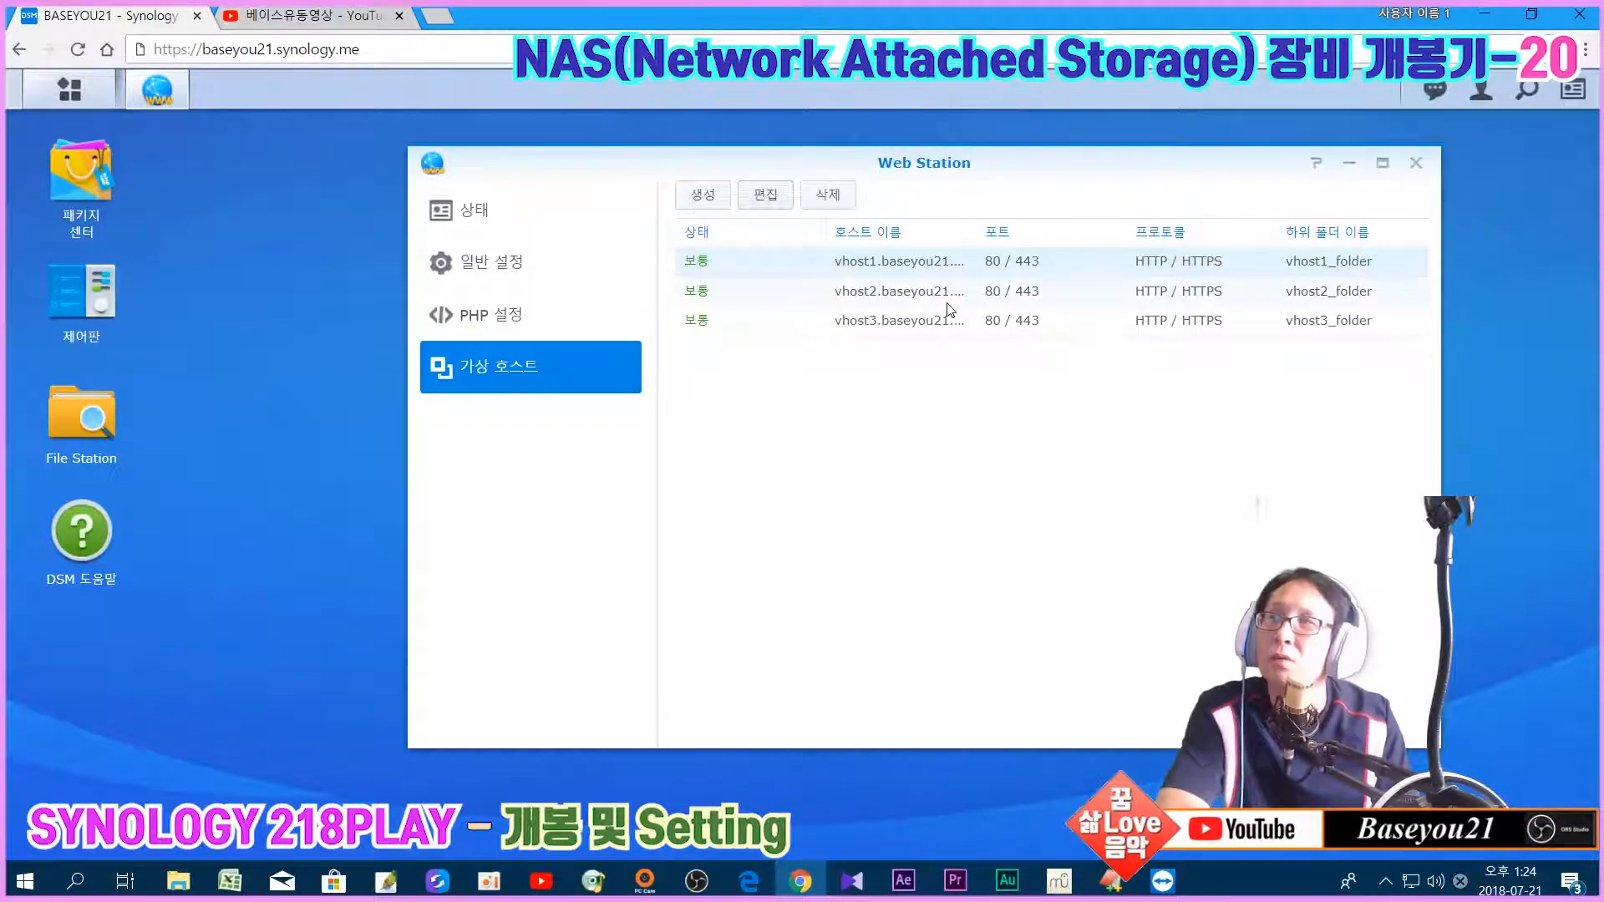
# Step: In the remote Chrome, reload vhost1's /info.php, which downloads again as info (2).php
pyautogui.moveTo(1162, 880)
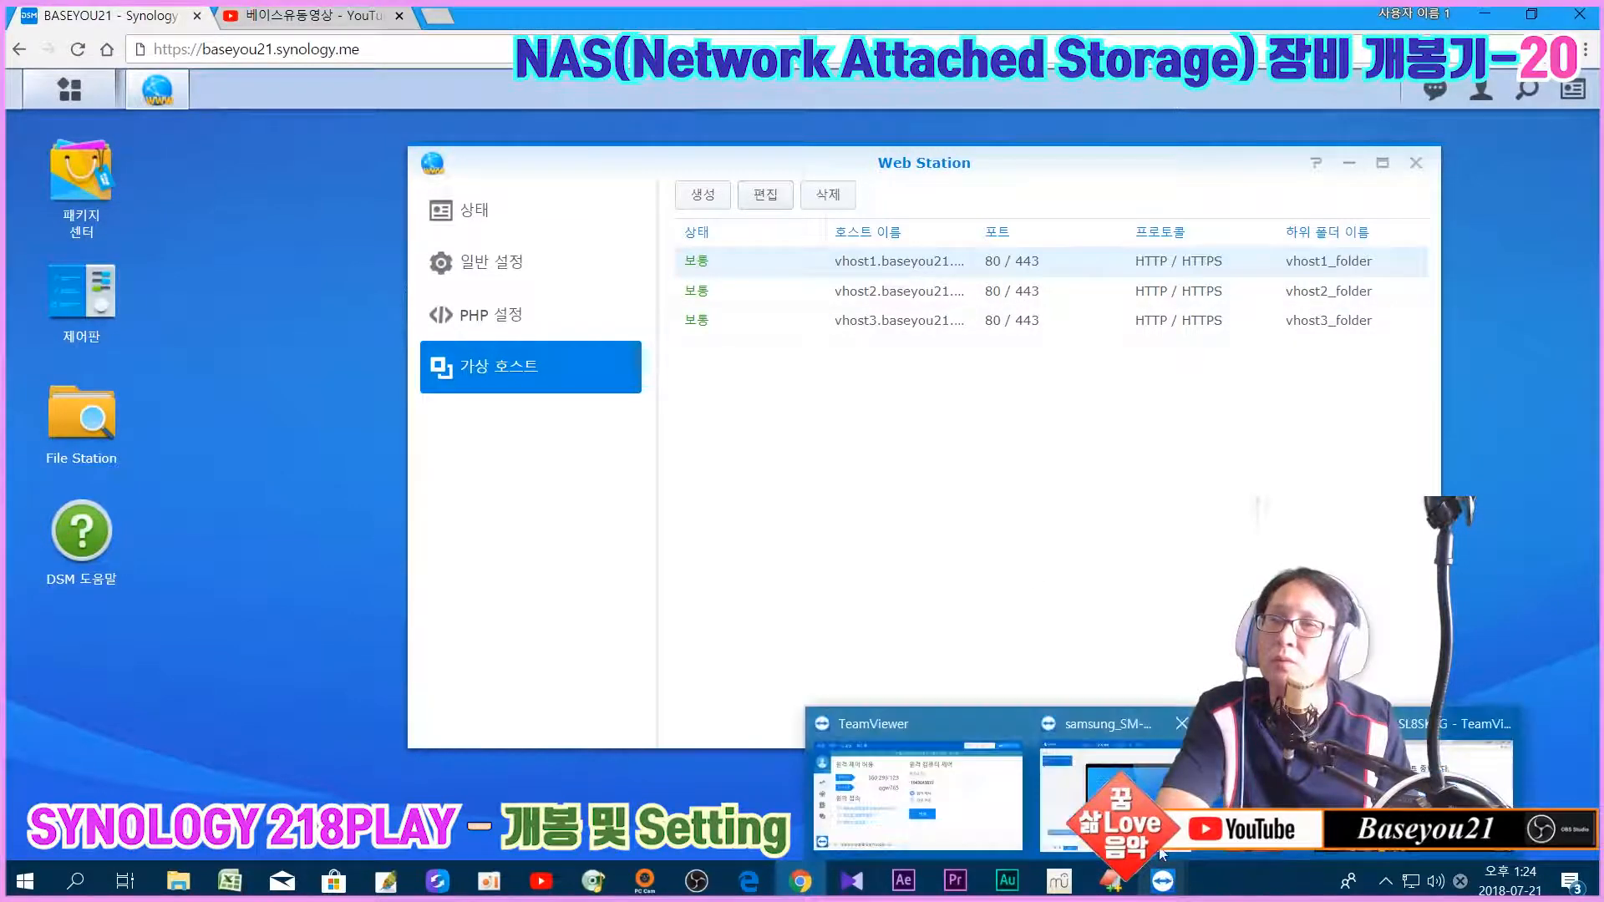
pyautogui.moveTo(1111, 785)
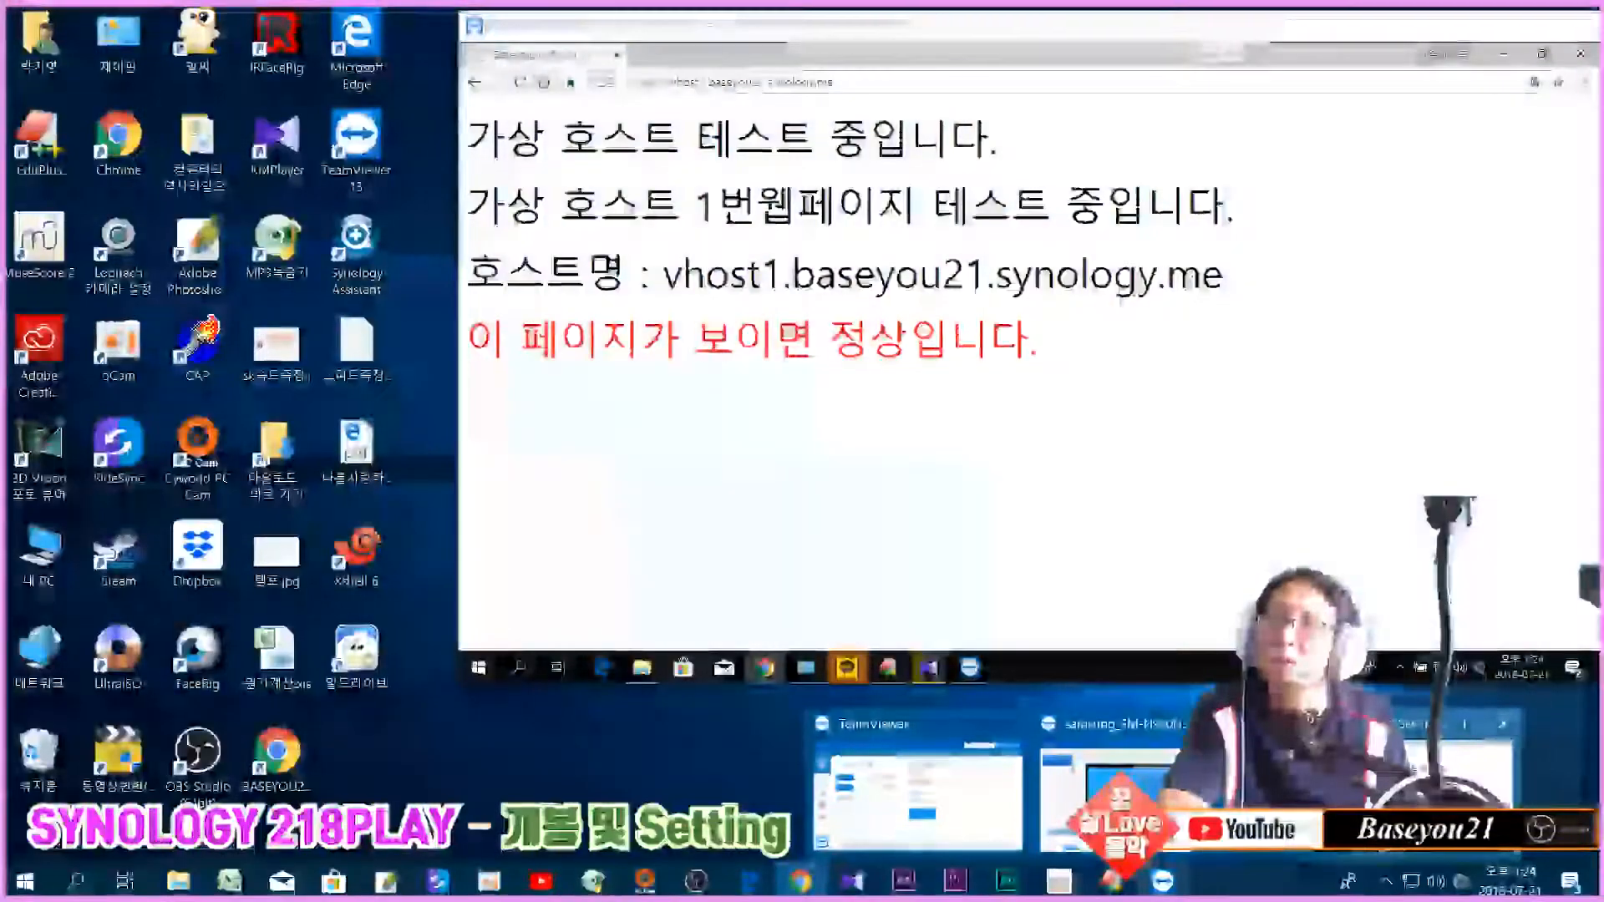
pyautogui.click(1454, 785)
pyautogui.click(789, 82)
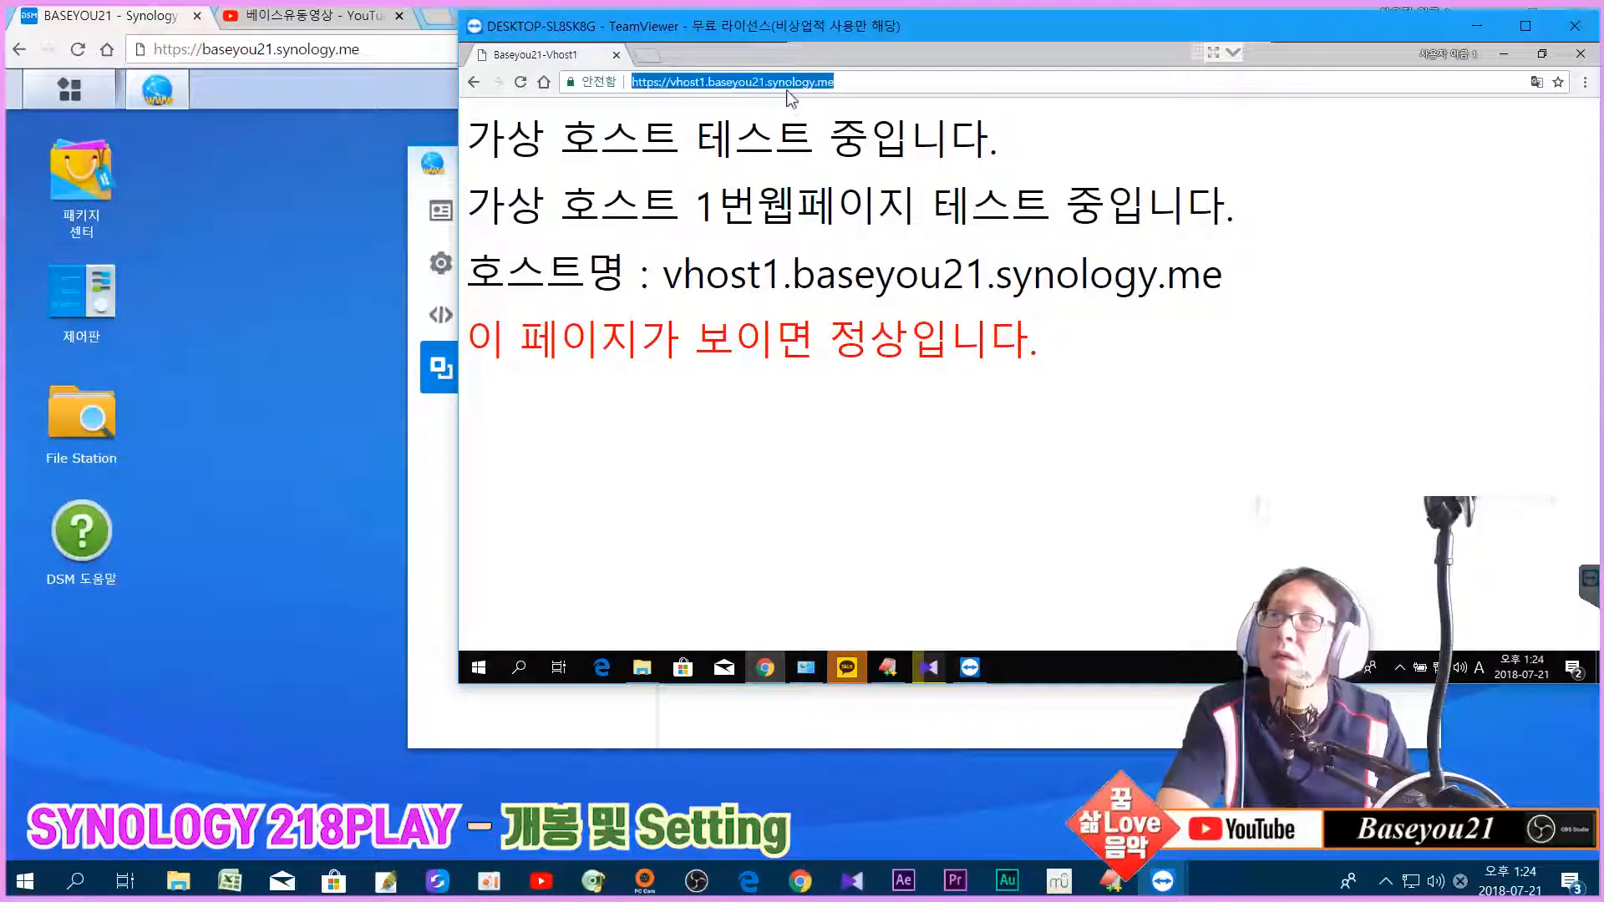
pyautogui.click(869, 86)
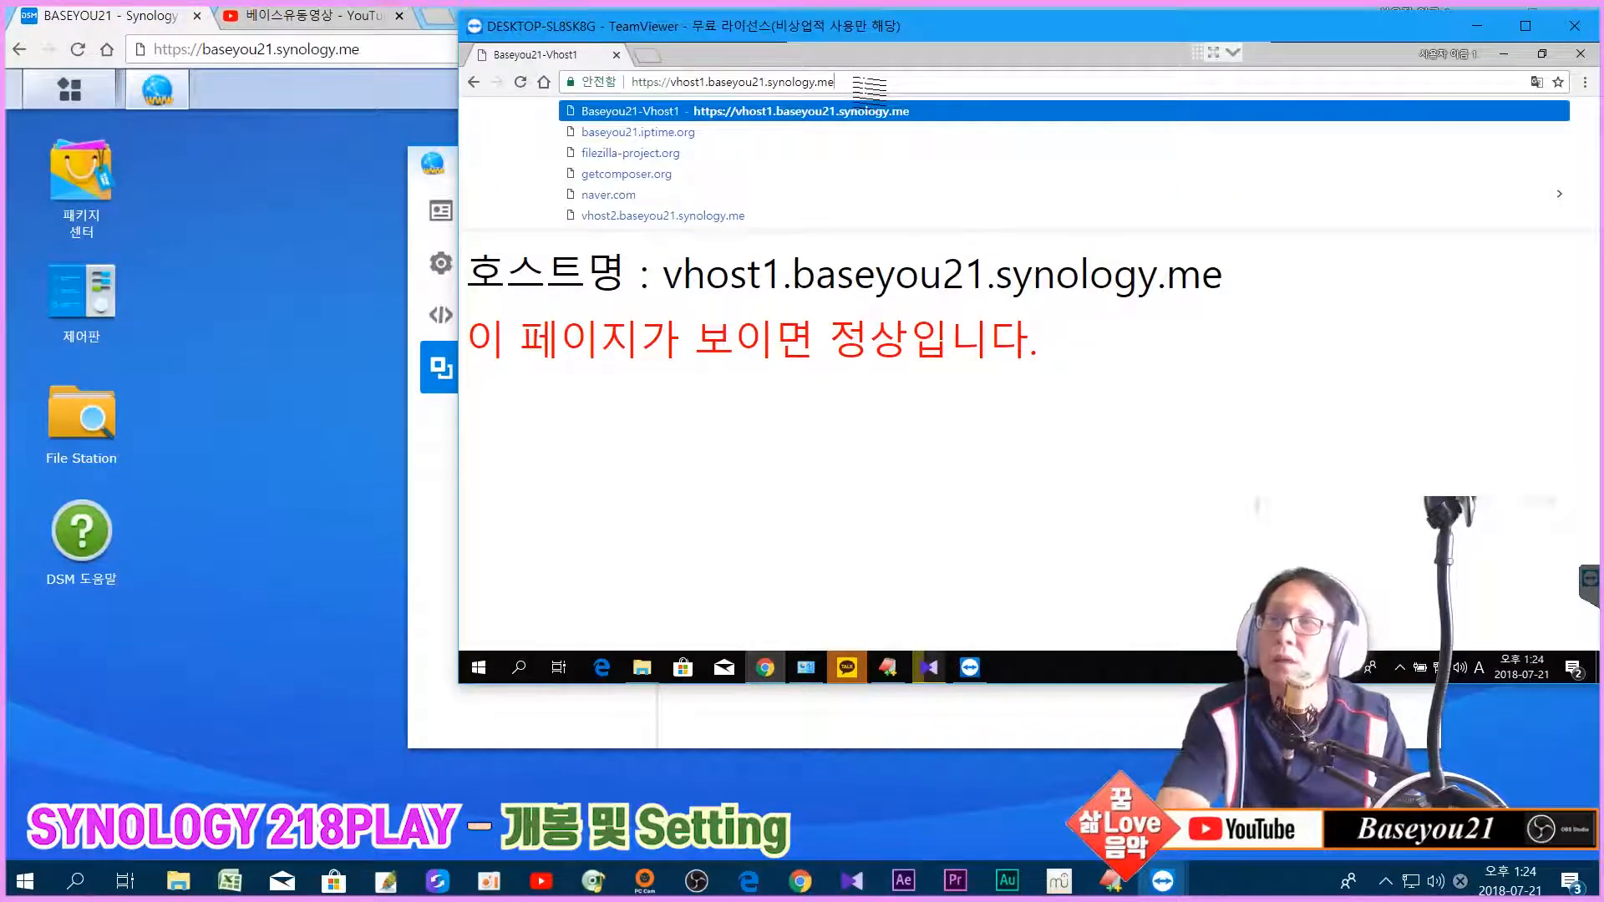
pyautogui.write('/info.php')
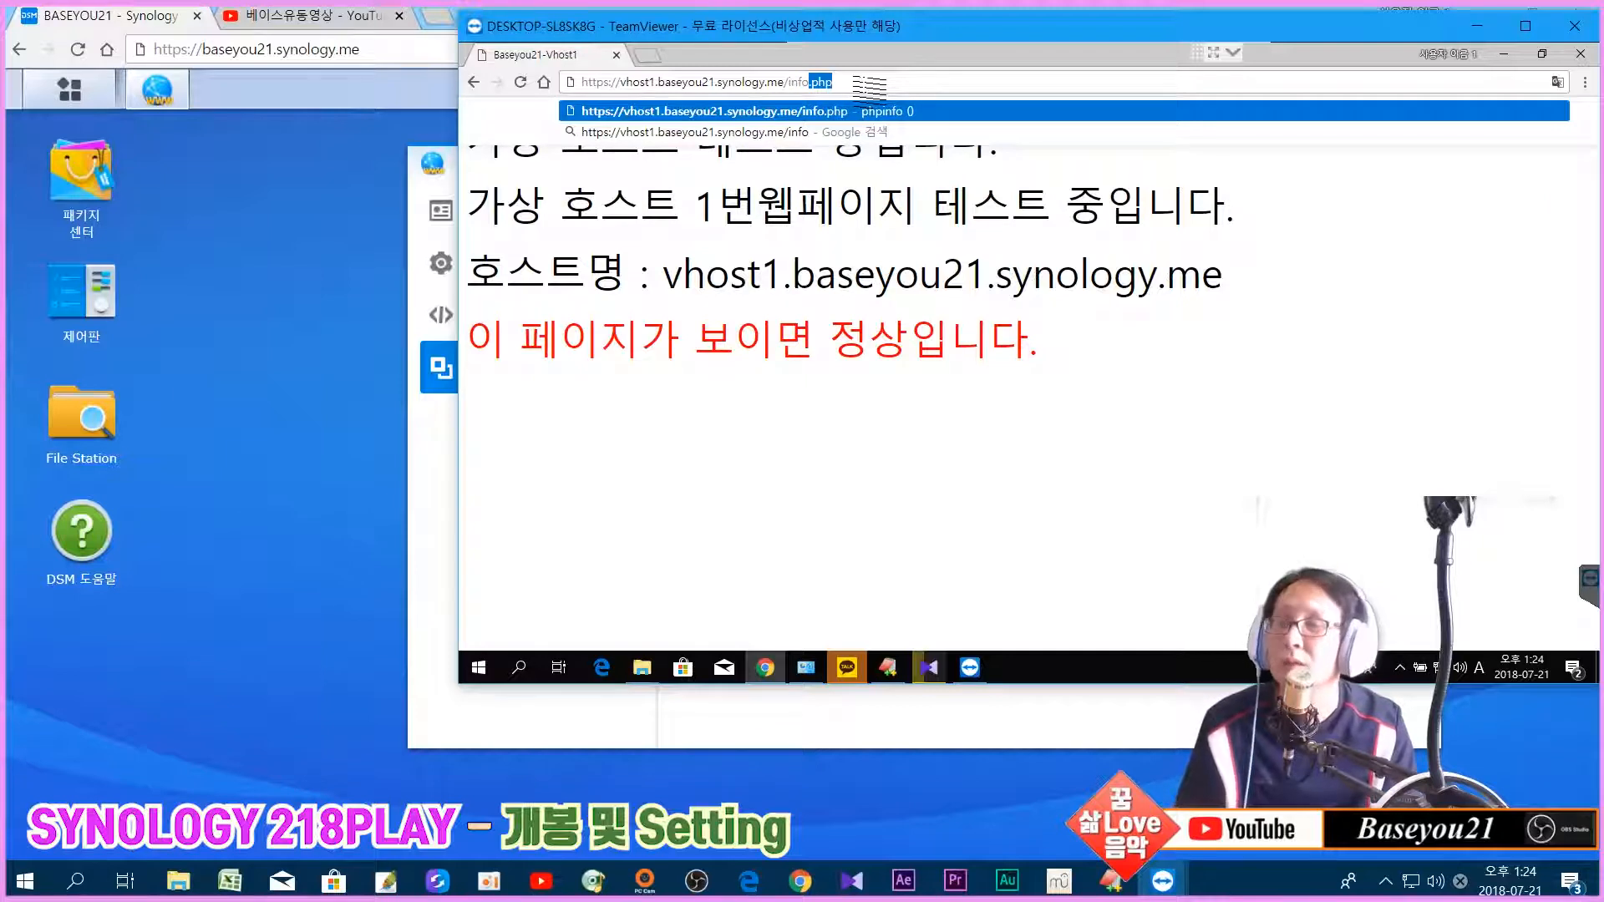
pyautogui.press('Return')
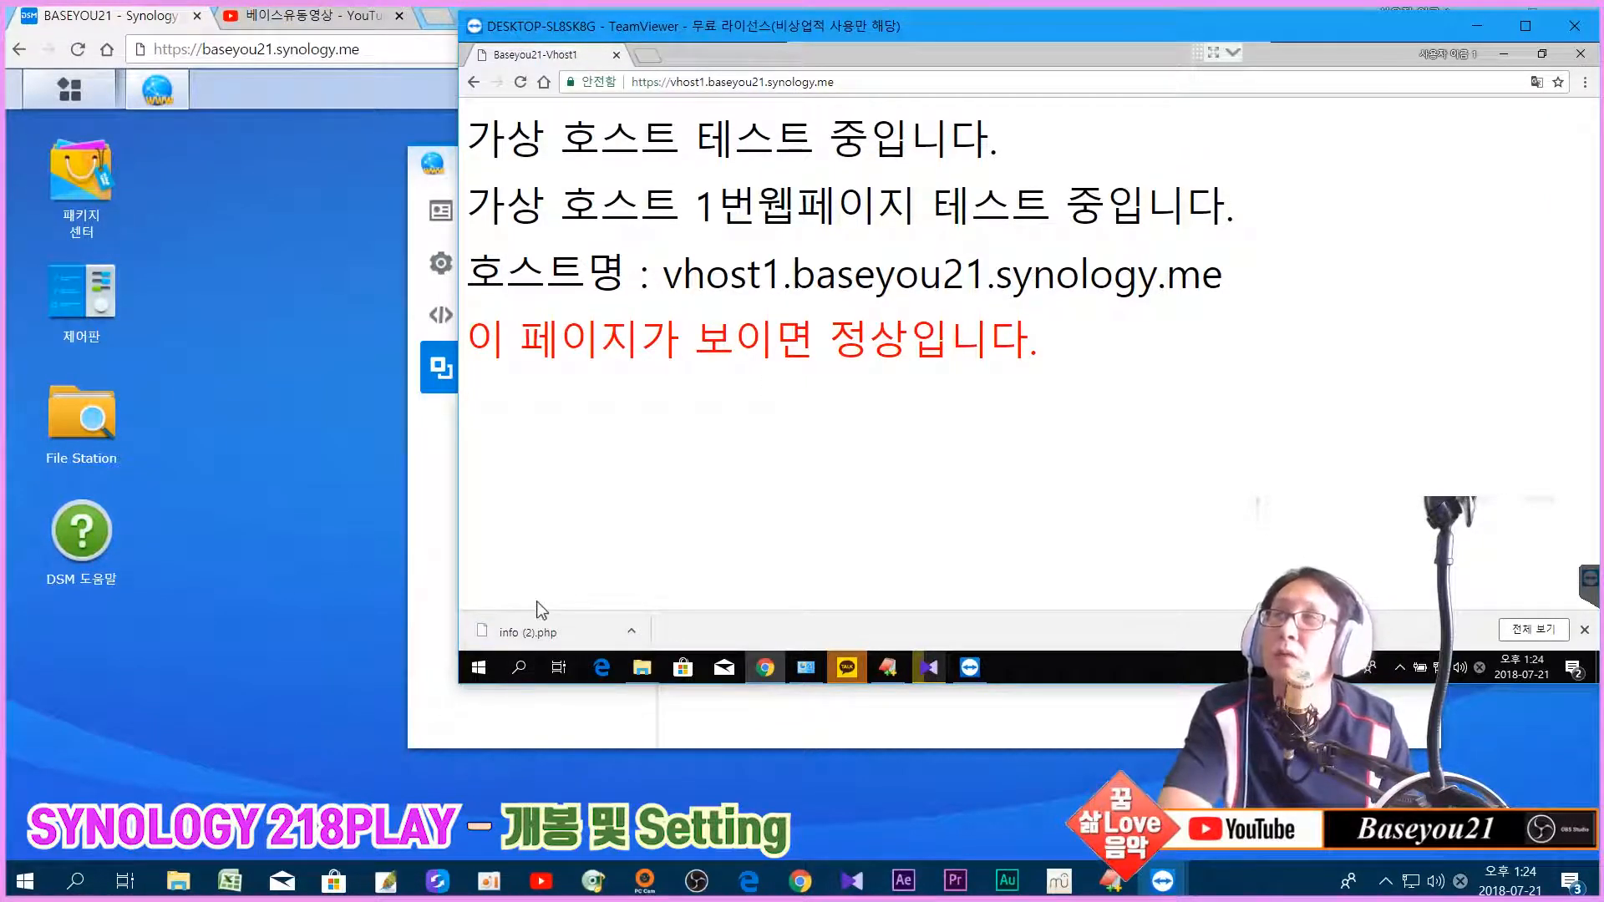
pyautogui.click(1585, 83)
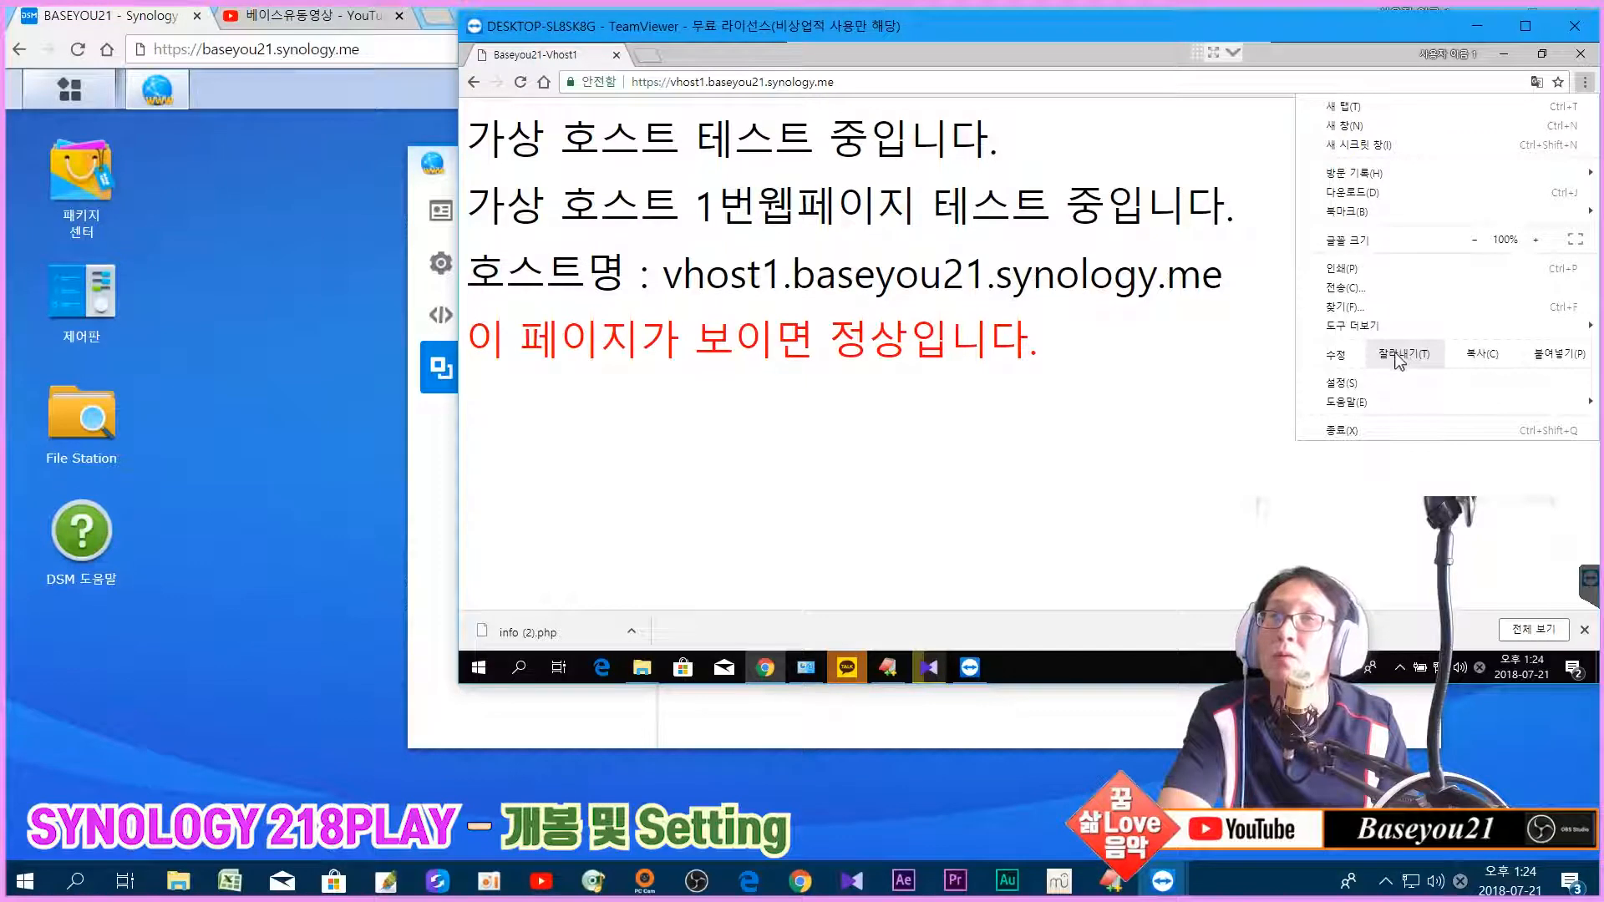
# Step: Open Chrome's settings and bring up the clear browsing data options
pyautogui.click(1345, 383)
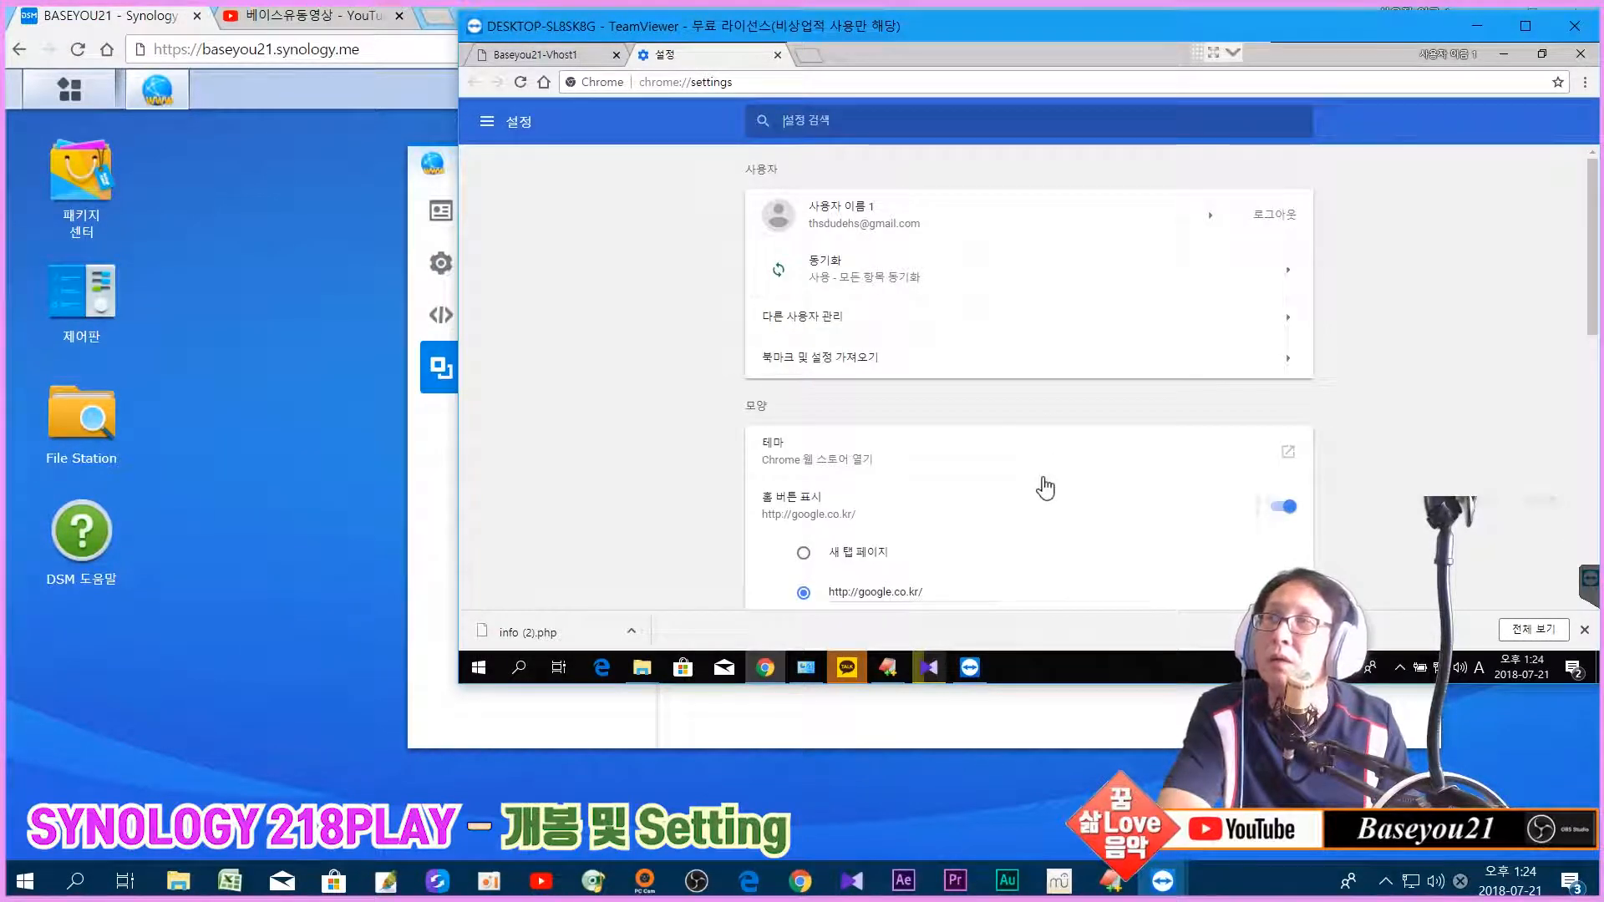
pyautogui.scroll(-2, 1045, 488)
pyautogui.scroll(-3, 1045, 488)
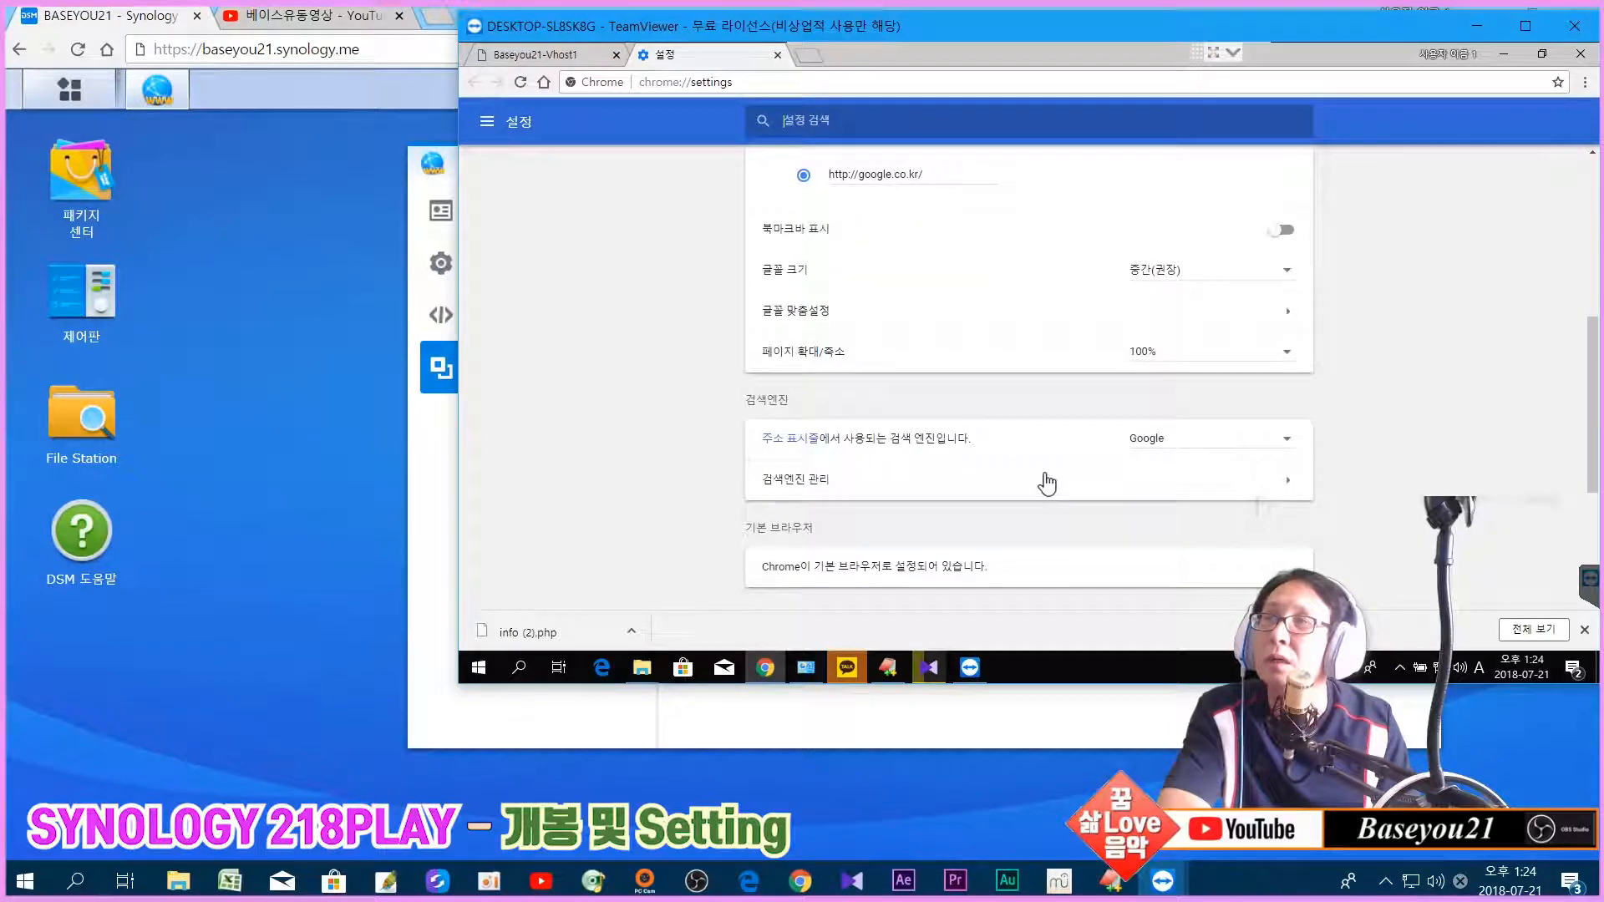
pyautogui.scroll(-2, 1047, 485)
pyautogui.scroll(-1, 1047, 484)
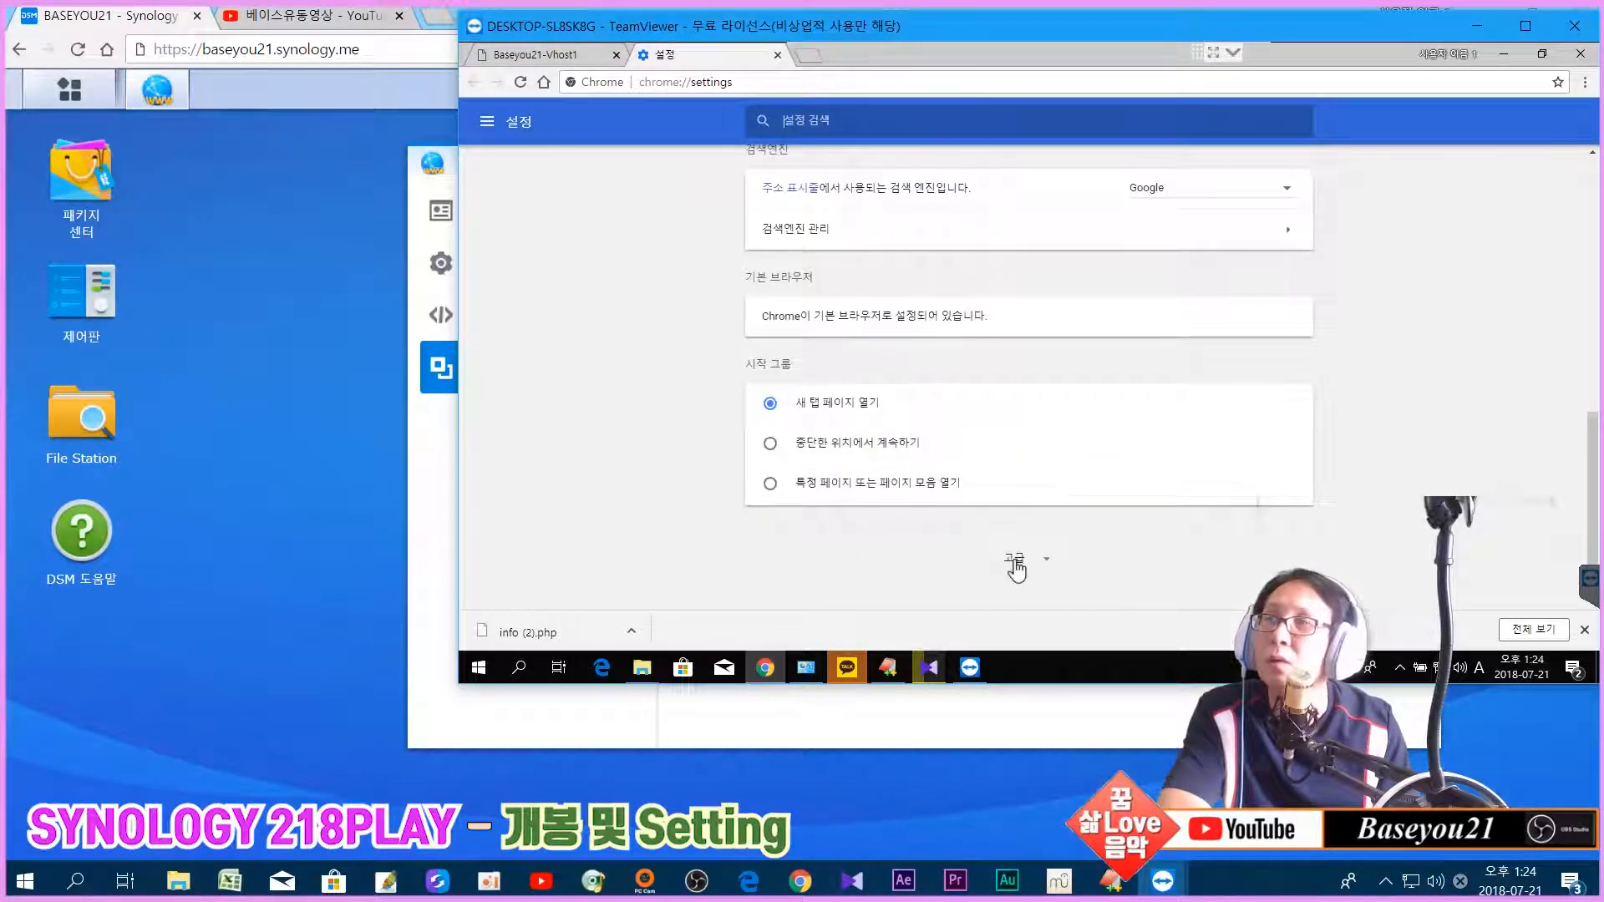
pyautogui.scroll(-6, 1279, 527)
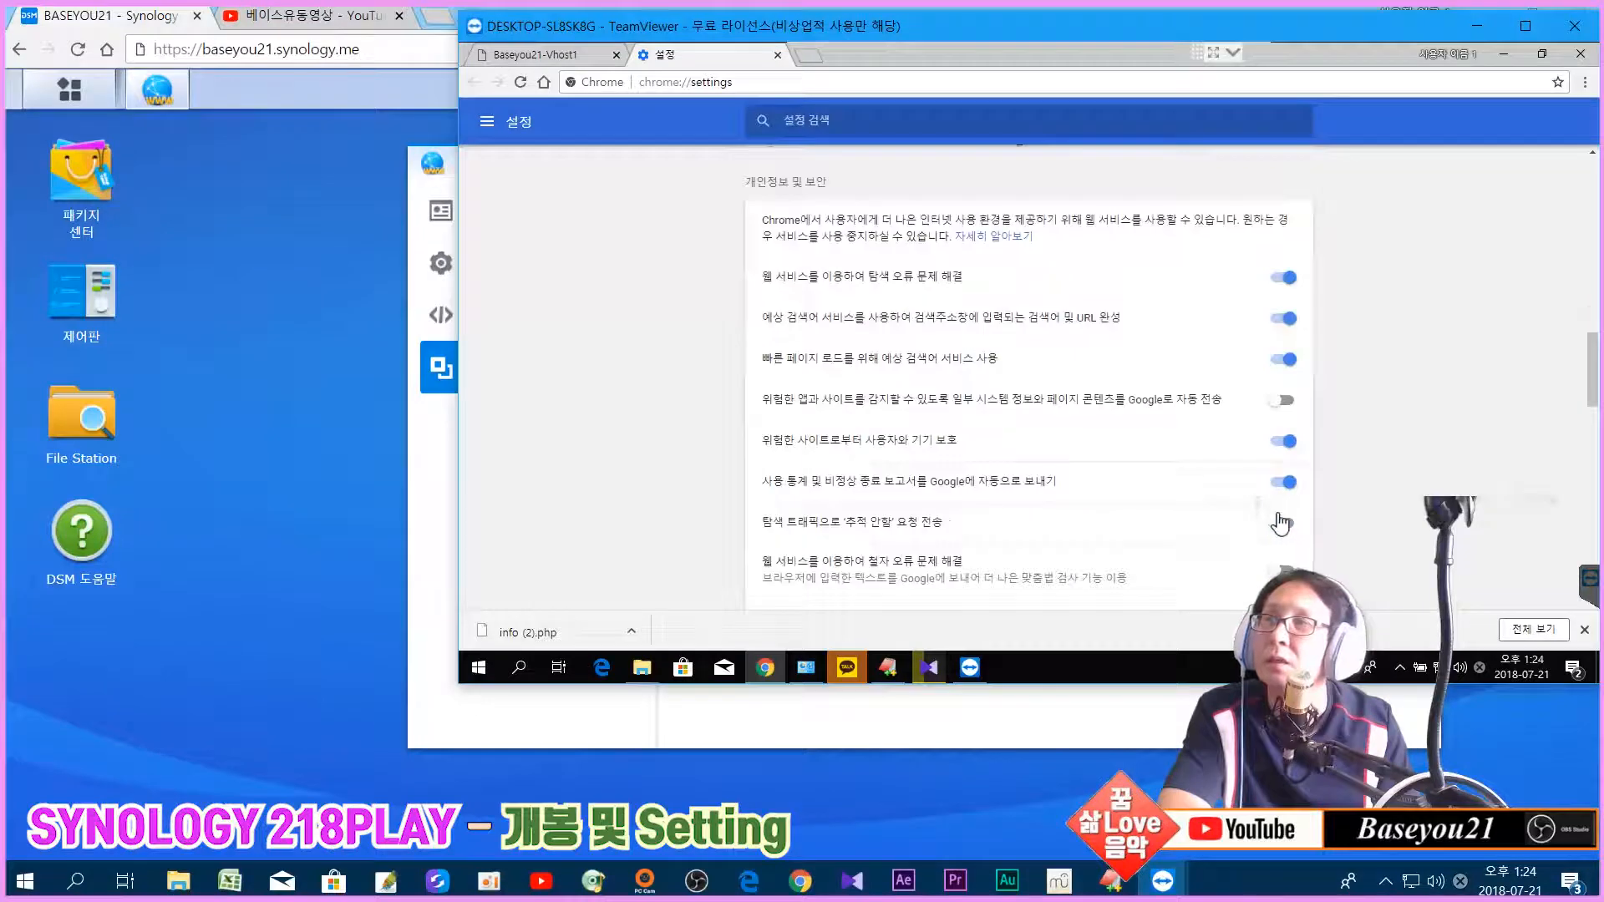
pyautogui.scroll(-1, 1278, 525)
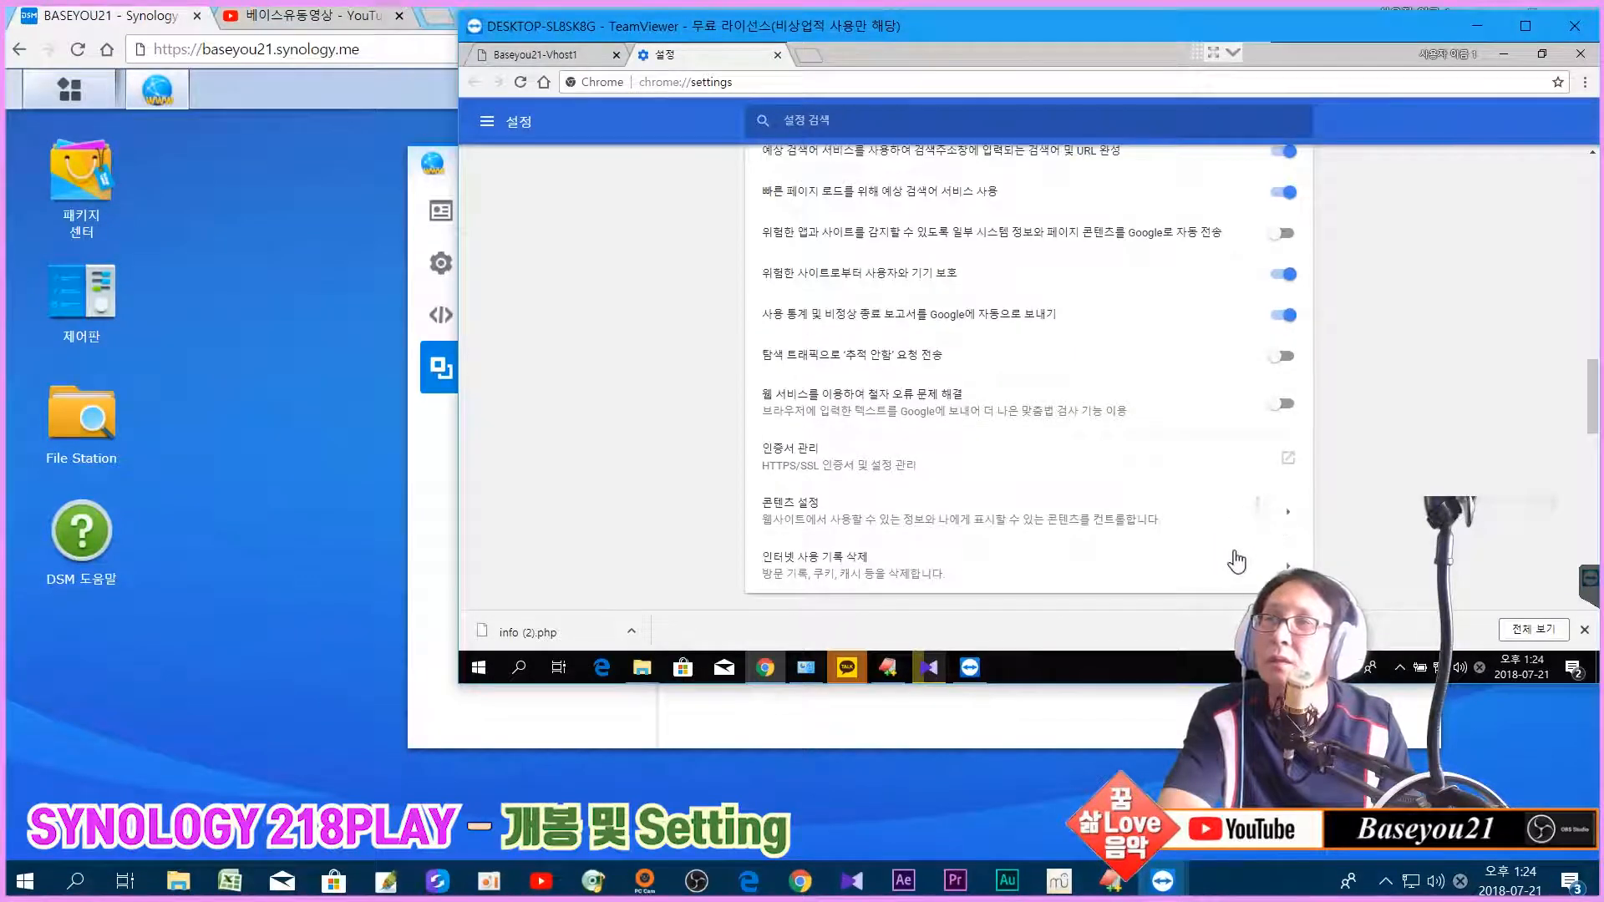
pyautogui.click(1277, 568)
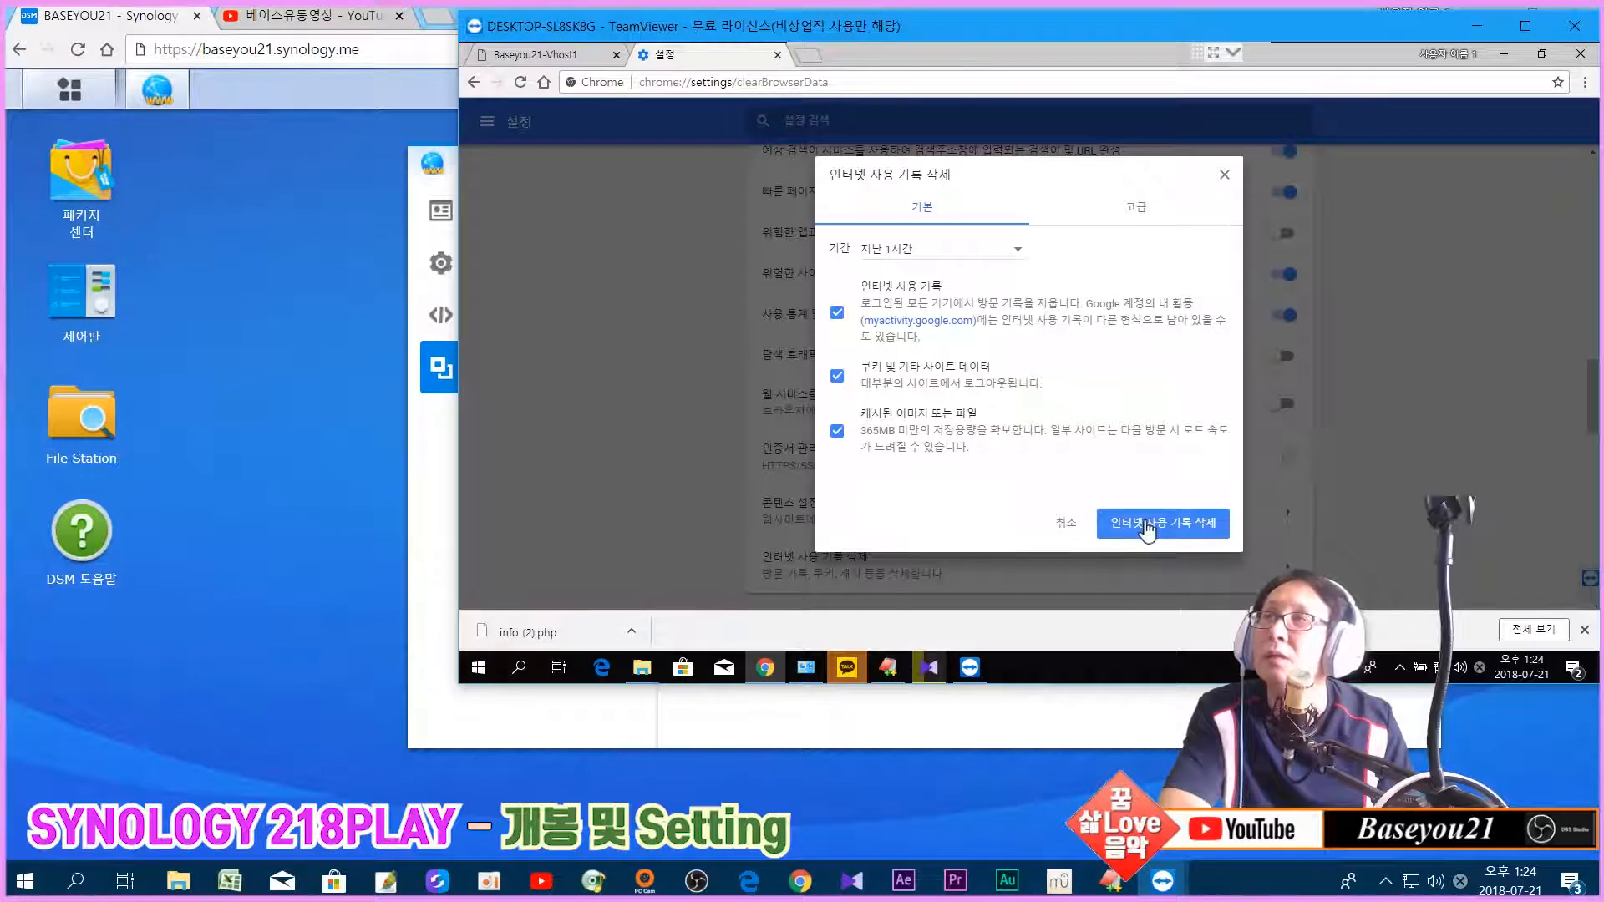
# Step: Delete the last hour's history, cookies and cached files, then close the browser
pyautogui.click(617, 54)
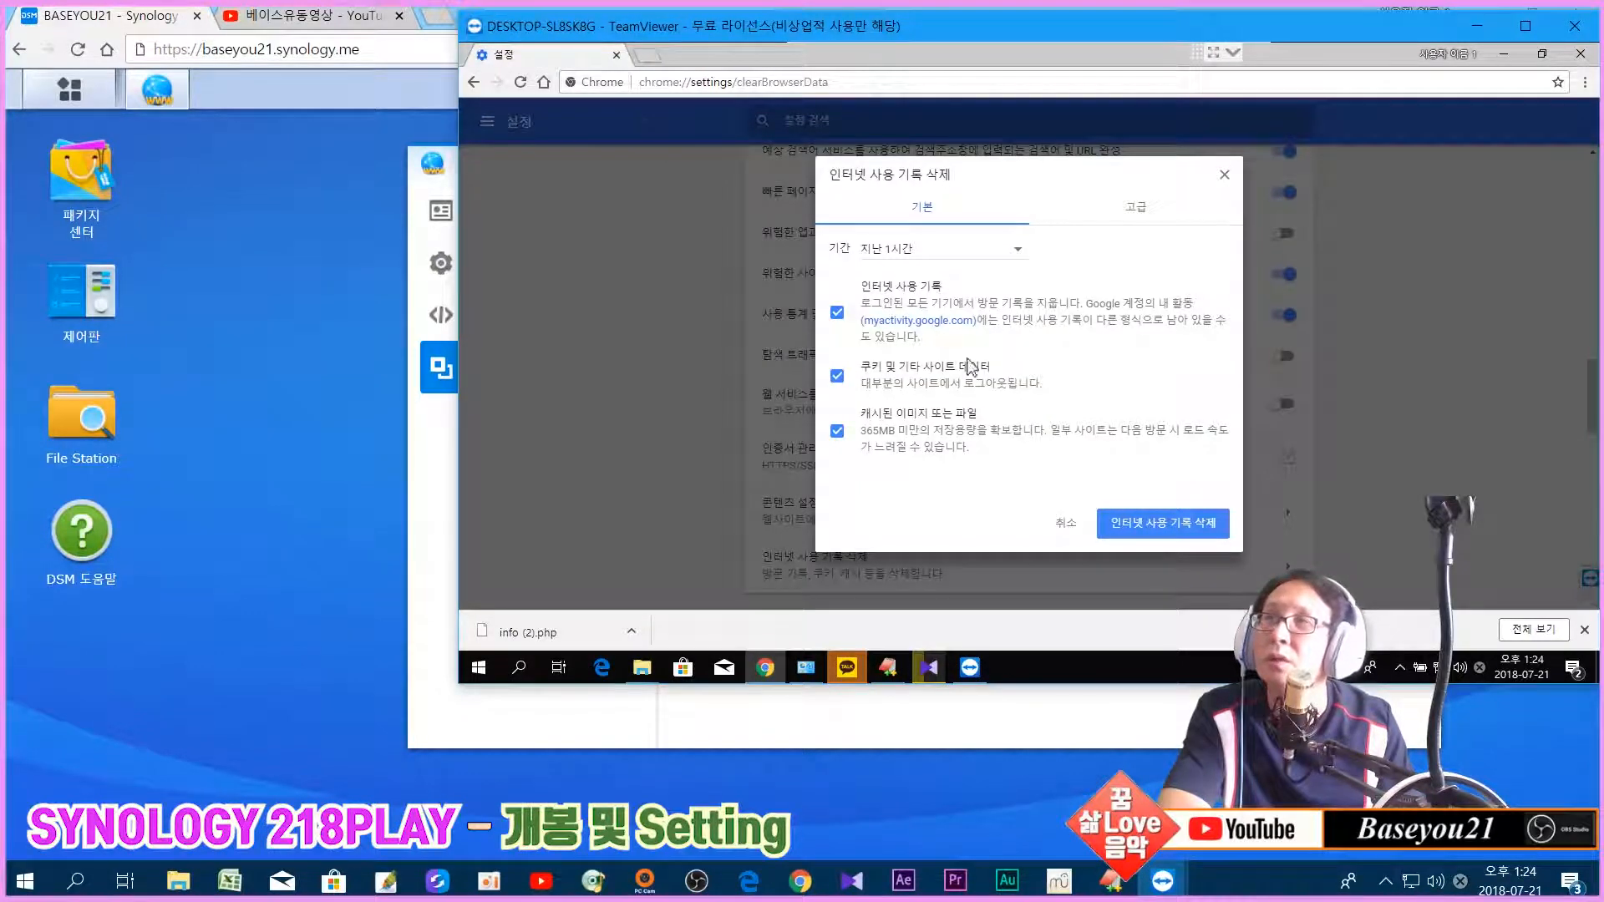
pyautogui.click(1145, 526)
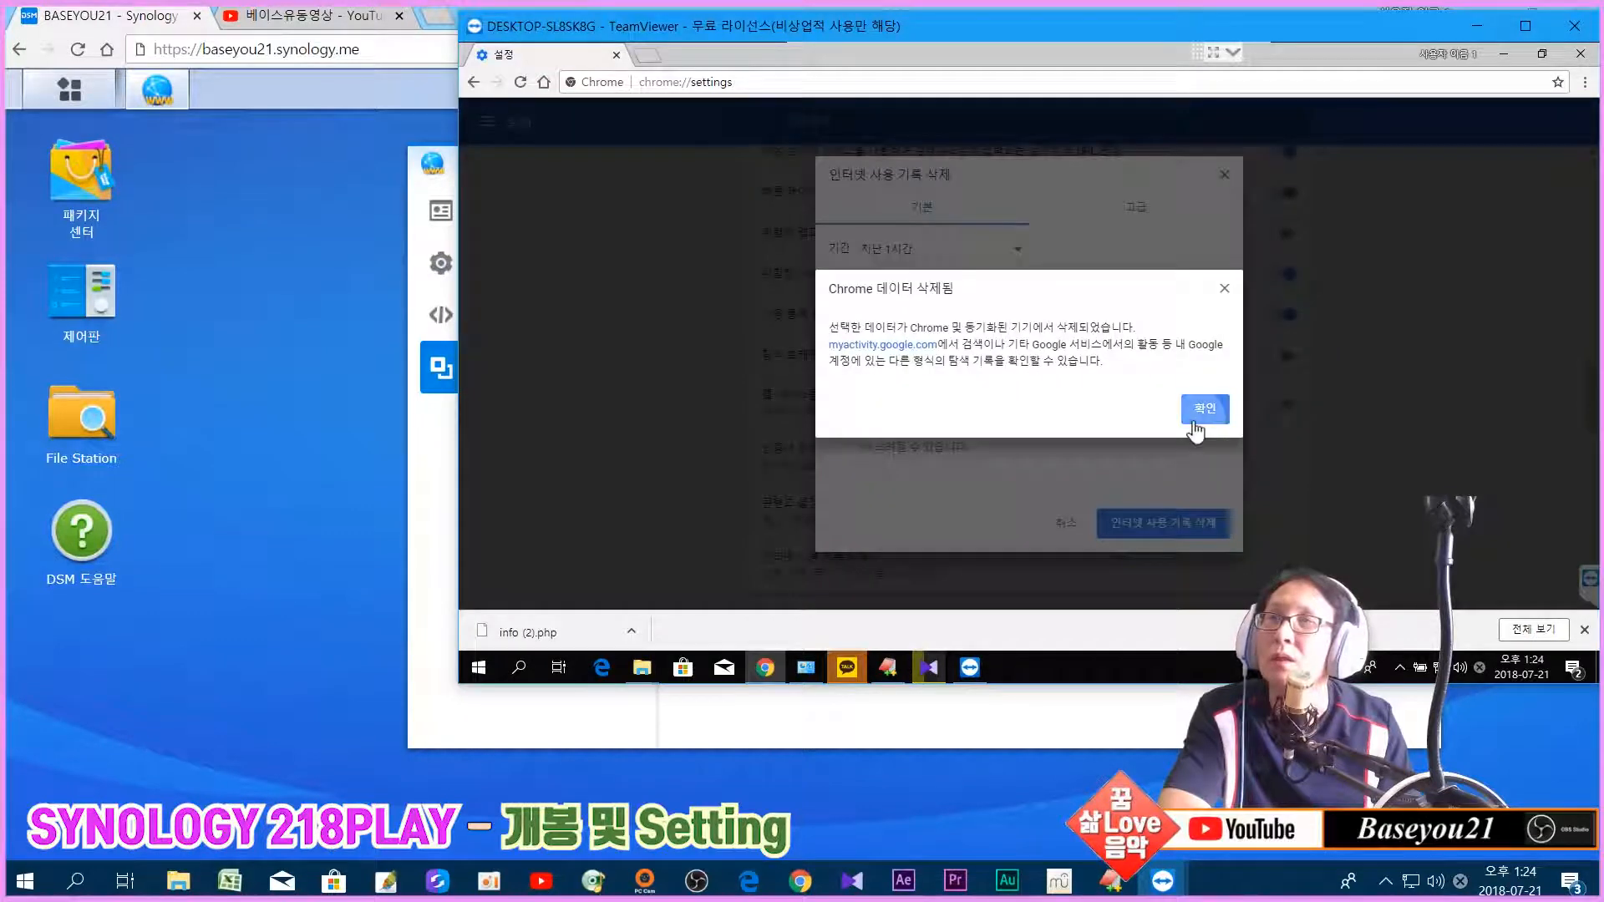
pyautogui.click(1203, 409)
pyautogui.click(1580, 55)
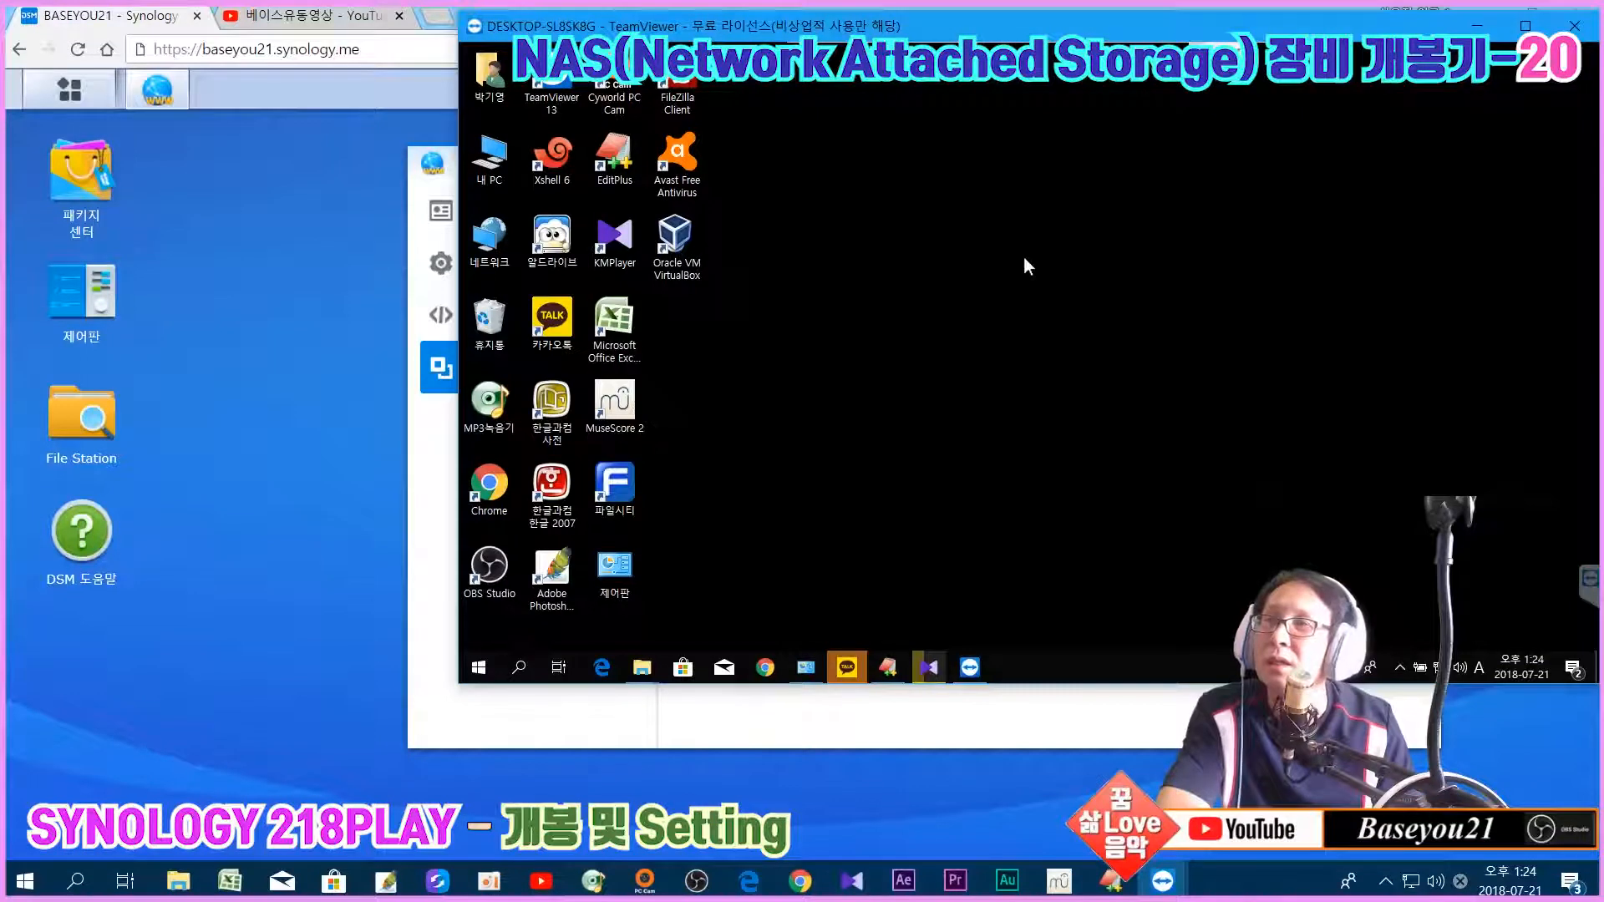
# Step: Set the vhost2 virtual host to PHP 5.6 in Web Station
pyautogui.click(349, 453)
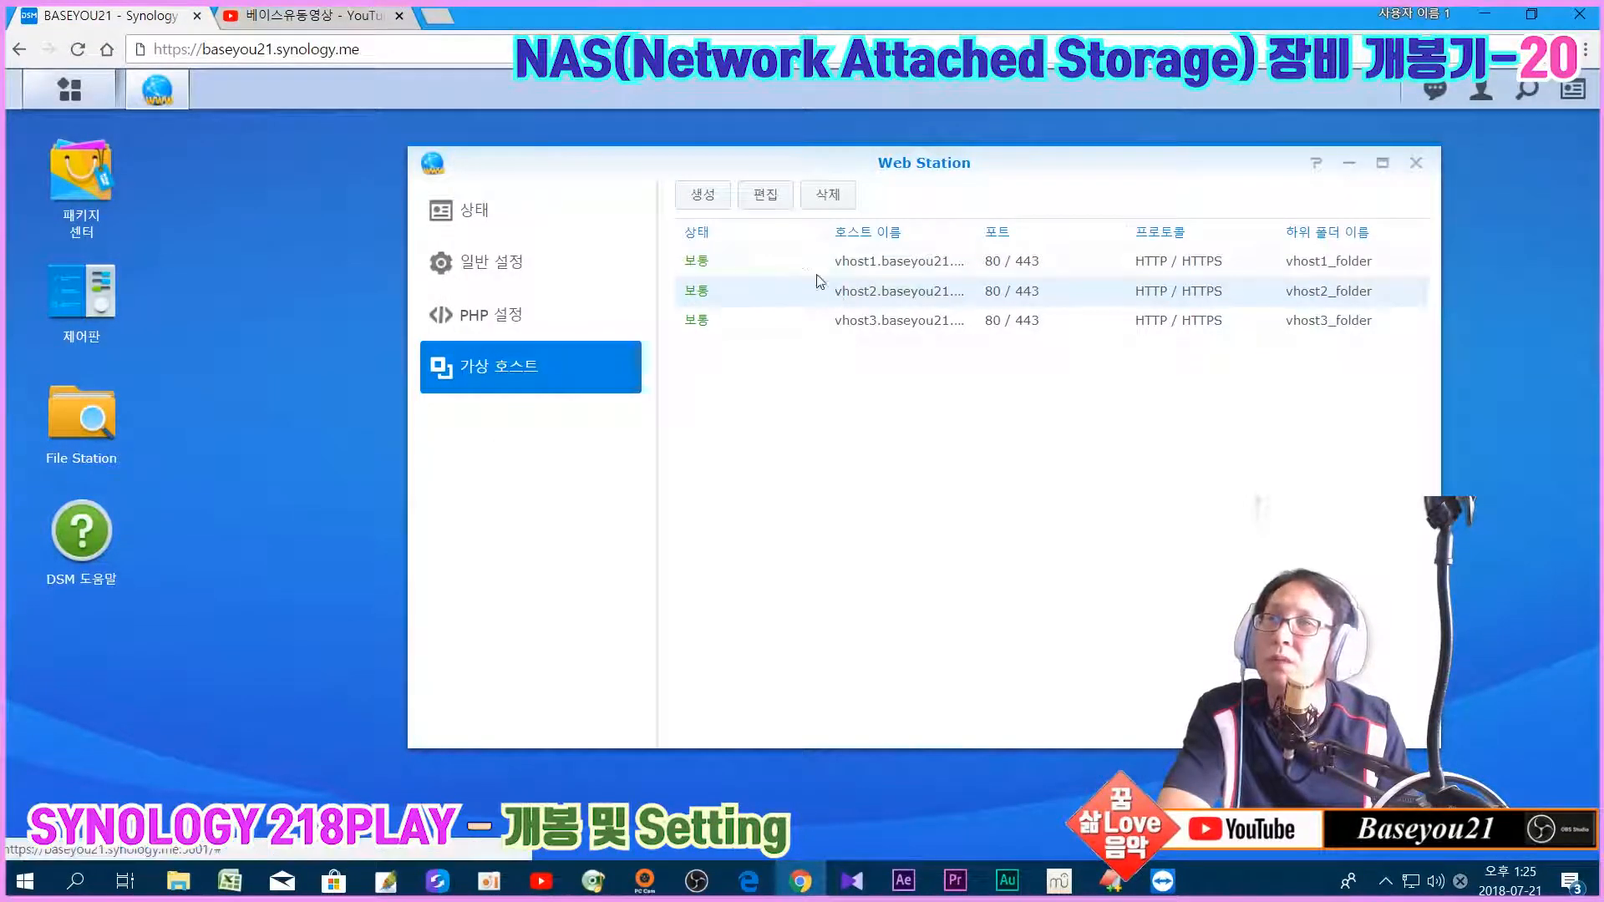
pyautogui.click(765, 205)
pyautogui.click(915, 601)
pyautogui.click(916, 661)
pyautogui.click(1002, 720)
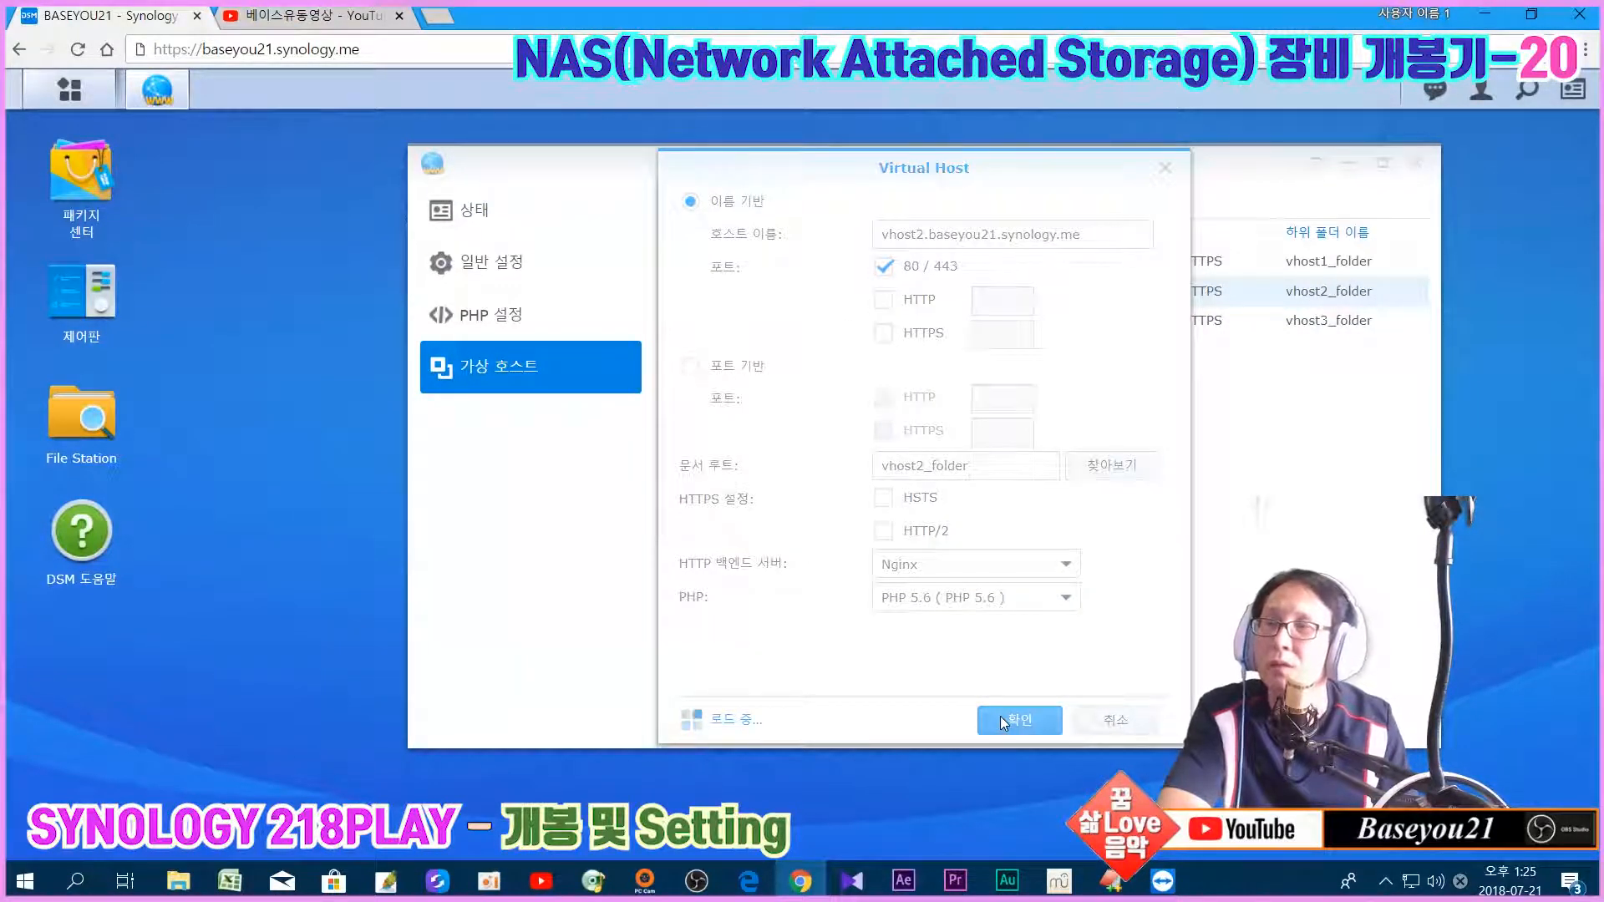
# Step: Set the vhost3 virtual host to PHP 5.6 as well
pyautogui.click(874, 330)
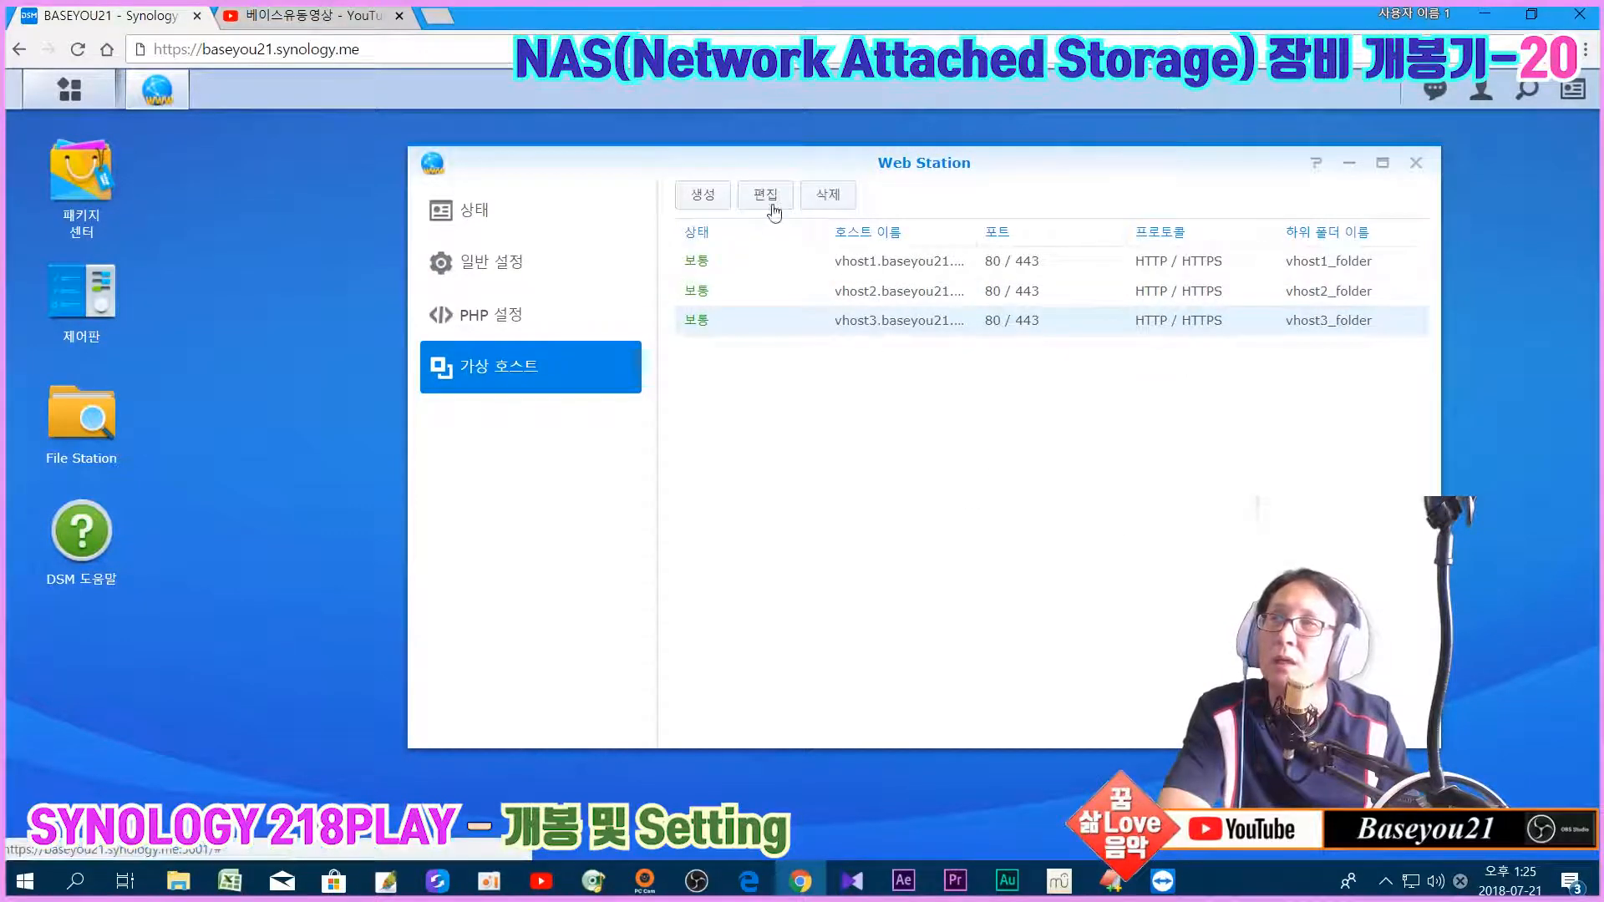
pyautogui.click(765, 194)
pyautogui.click(921, 600)
pyautogui.click(945, 665)
pyautogui.click(1004, 727)
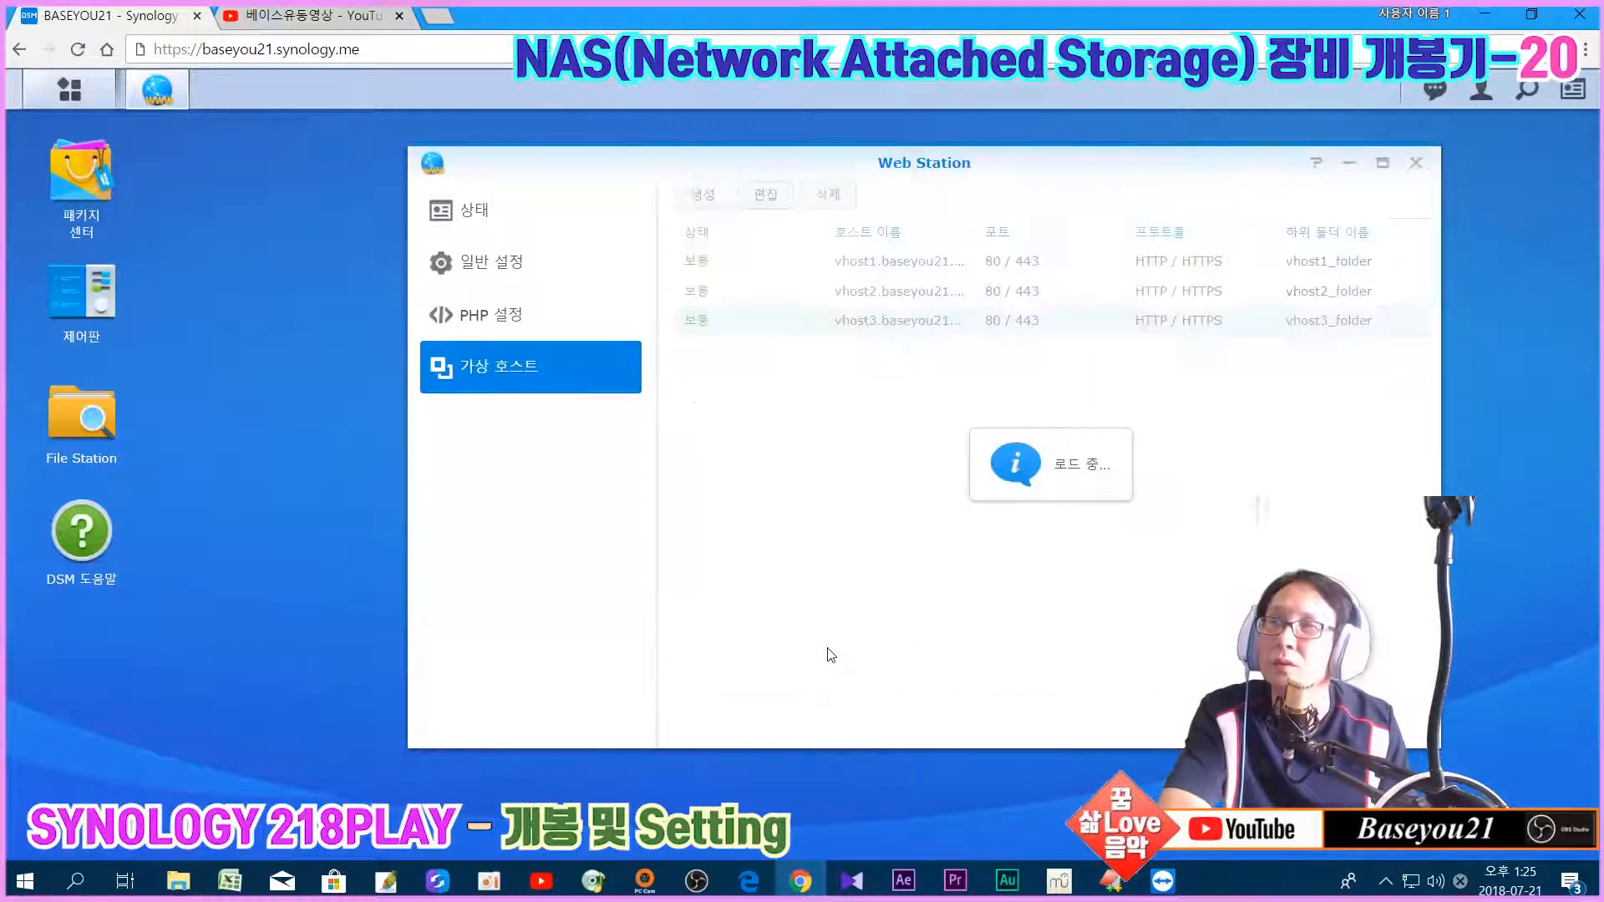
pyautogui.click(518, 269)
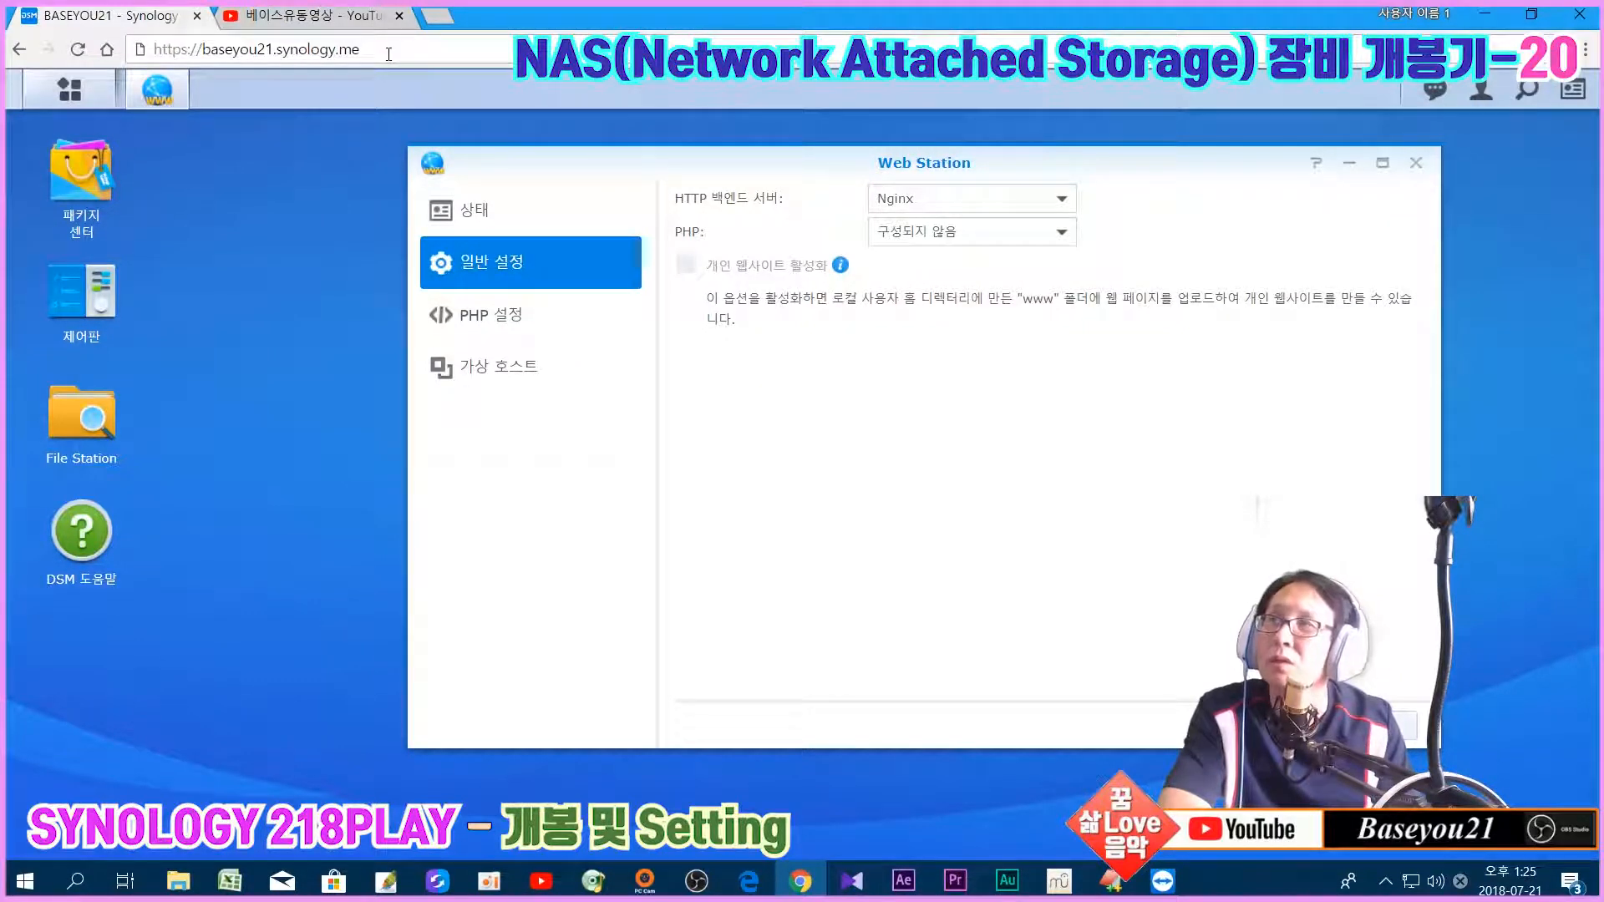
# Step: Choose PHP 5.6 in Web Station's general settings, then reopen and confirm vhost1's settings
pyautogui.click(929, 241)
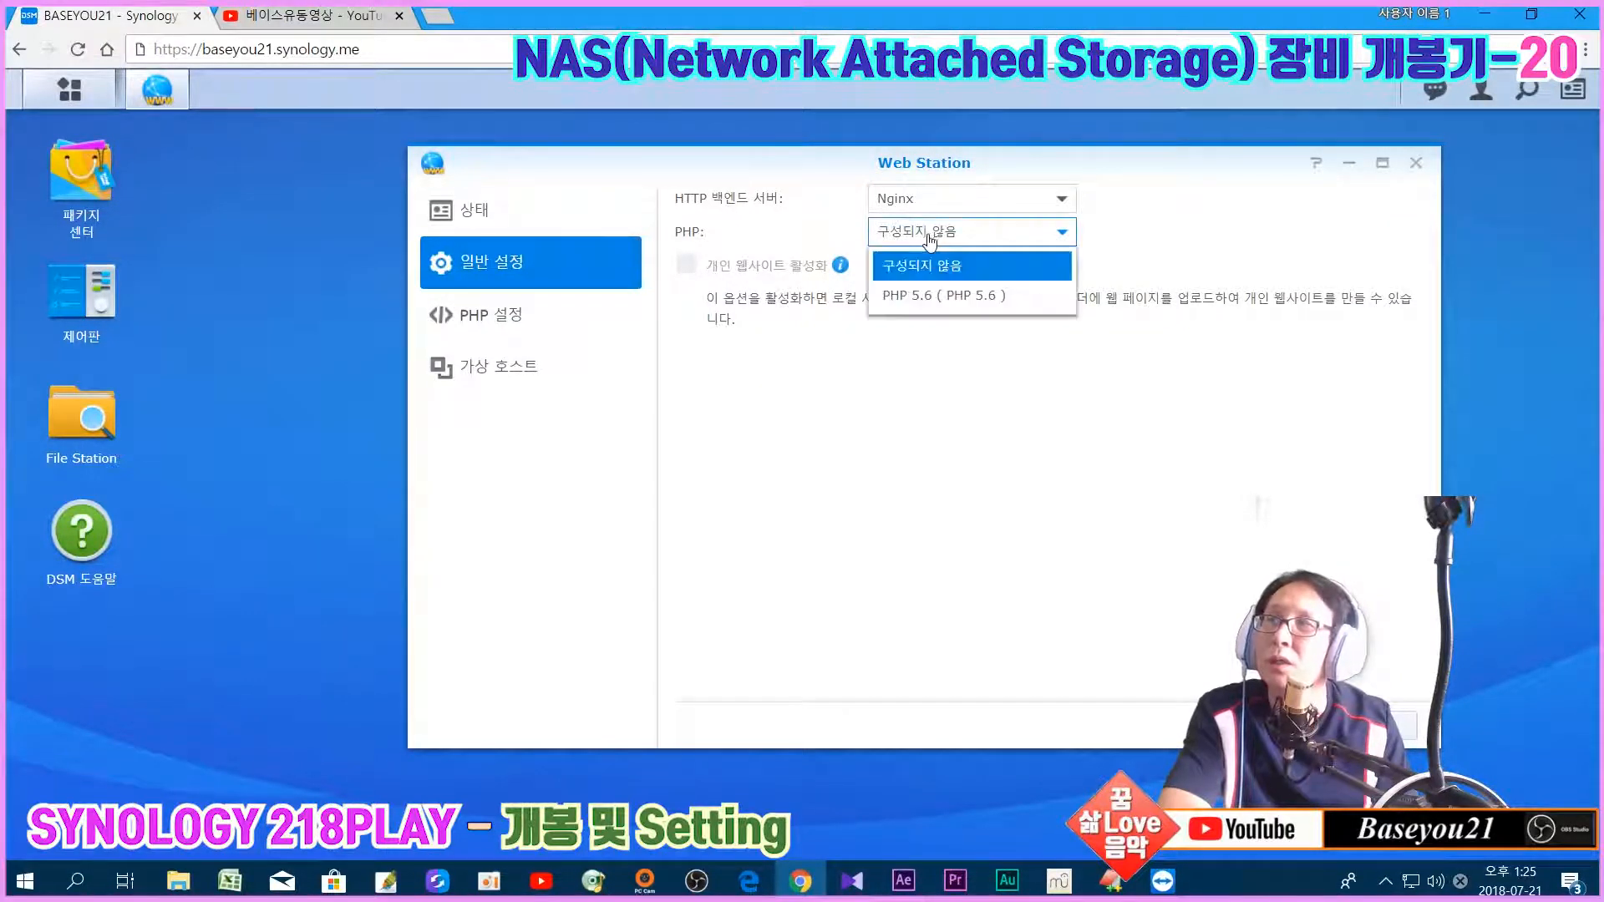
pyautogui.click(919, 299)
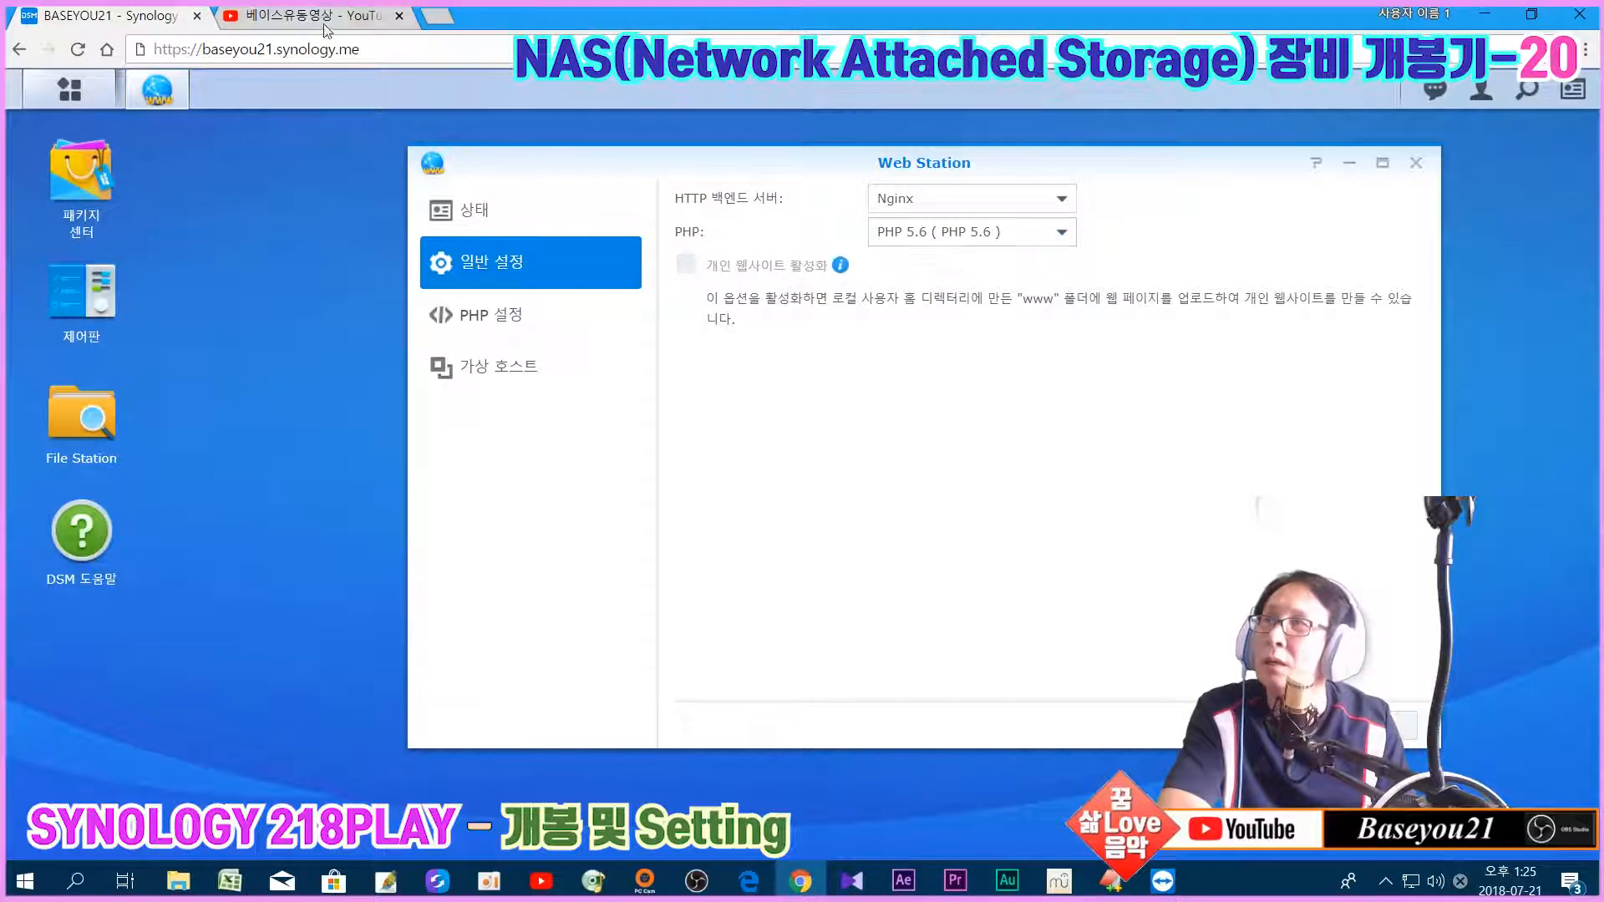
pyautogui.click(510, 376)
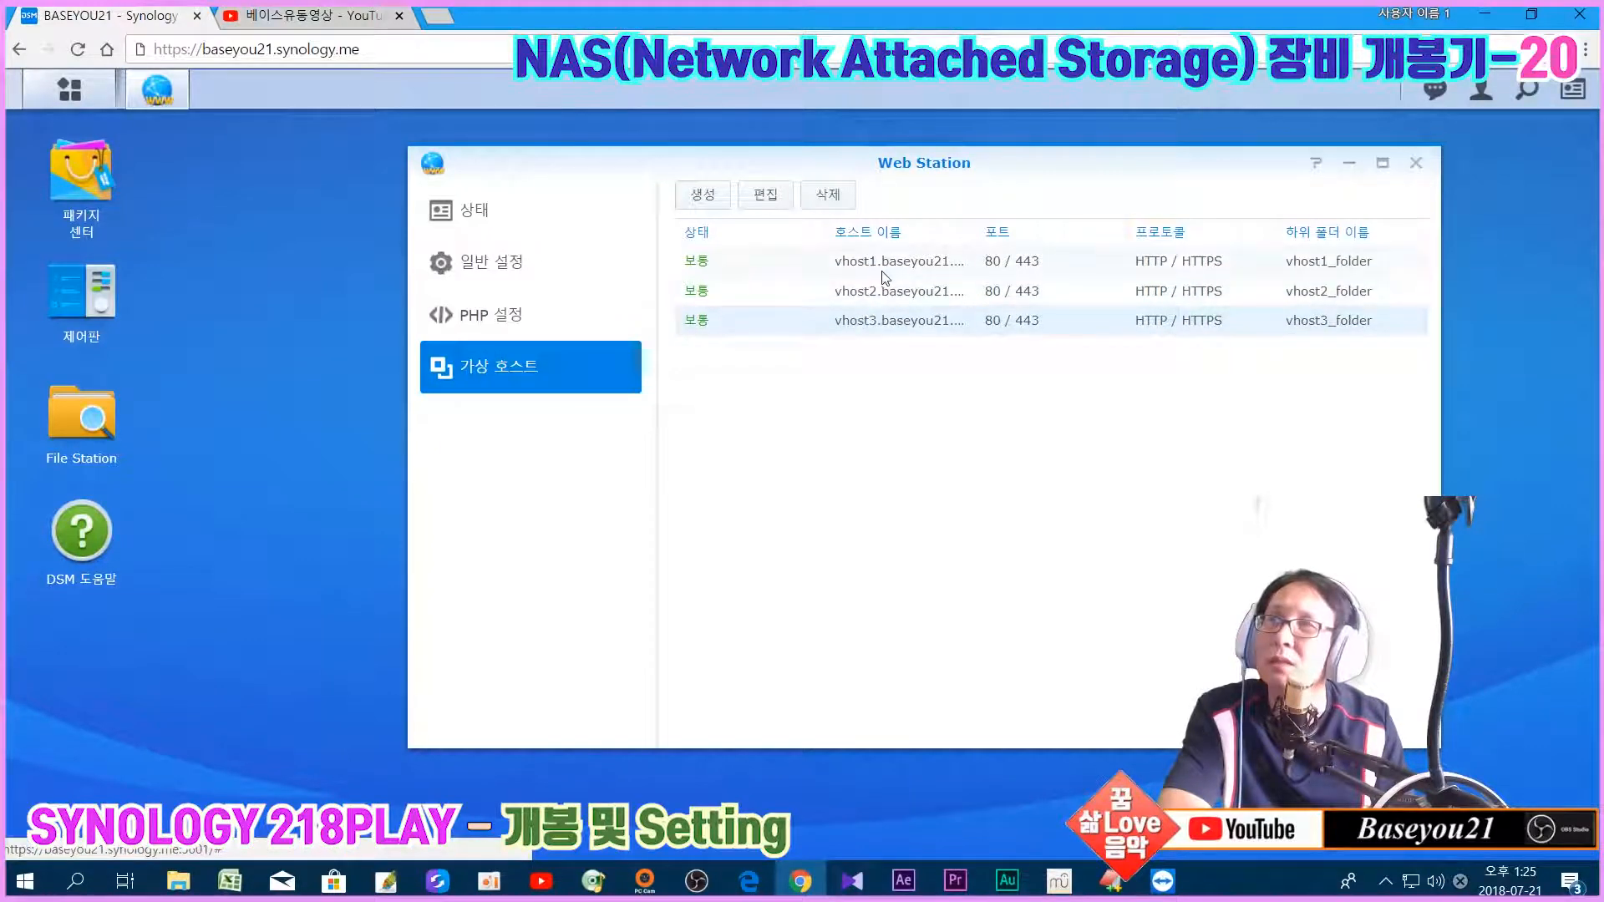
pyautogui.click(765, 194)
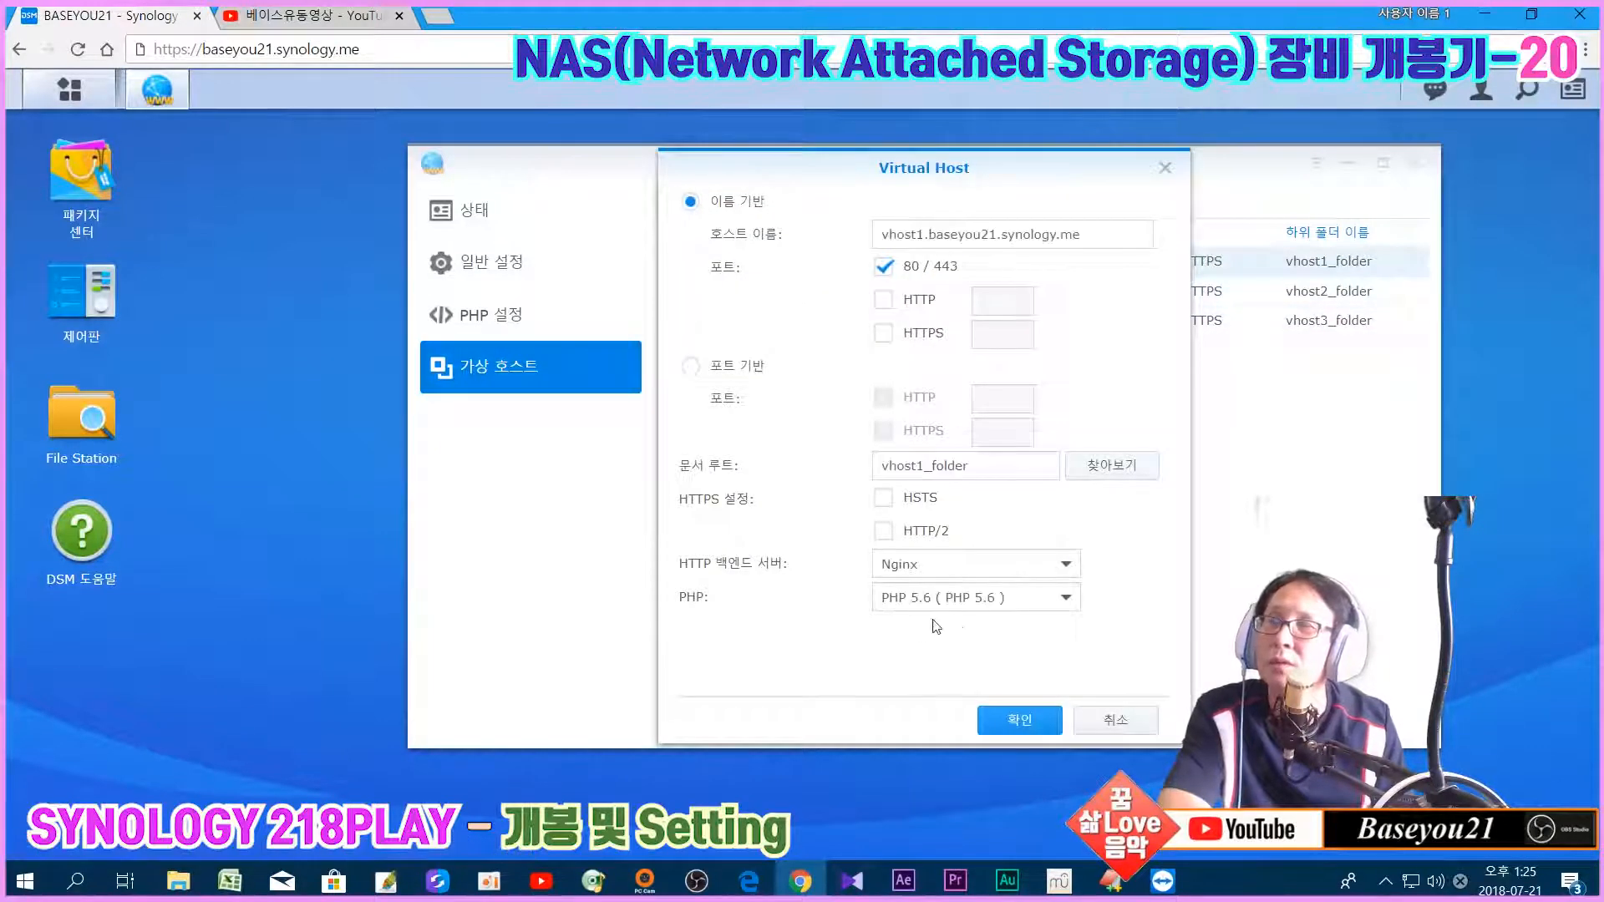
pyautogui.click(1007, 716)
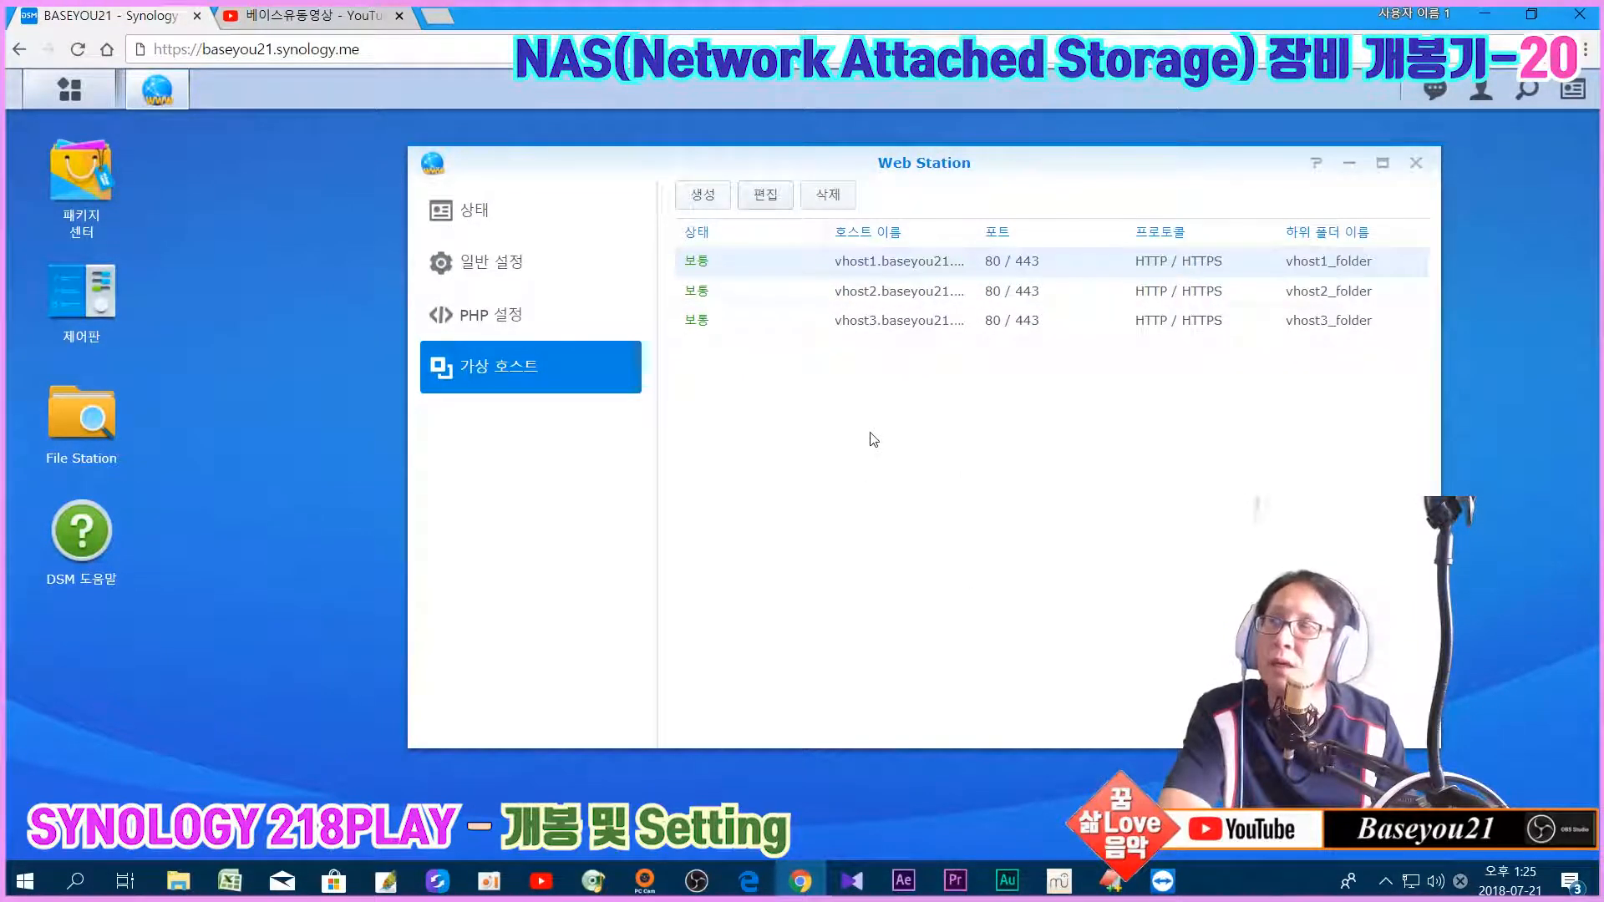
pyautogui.click(1416, 163)
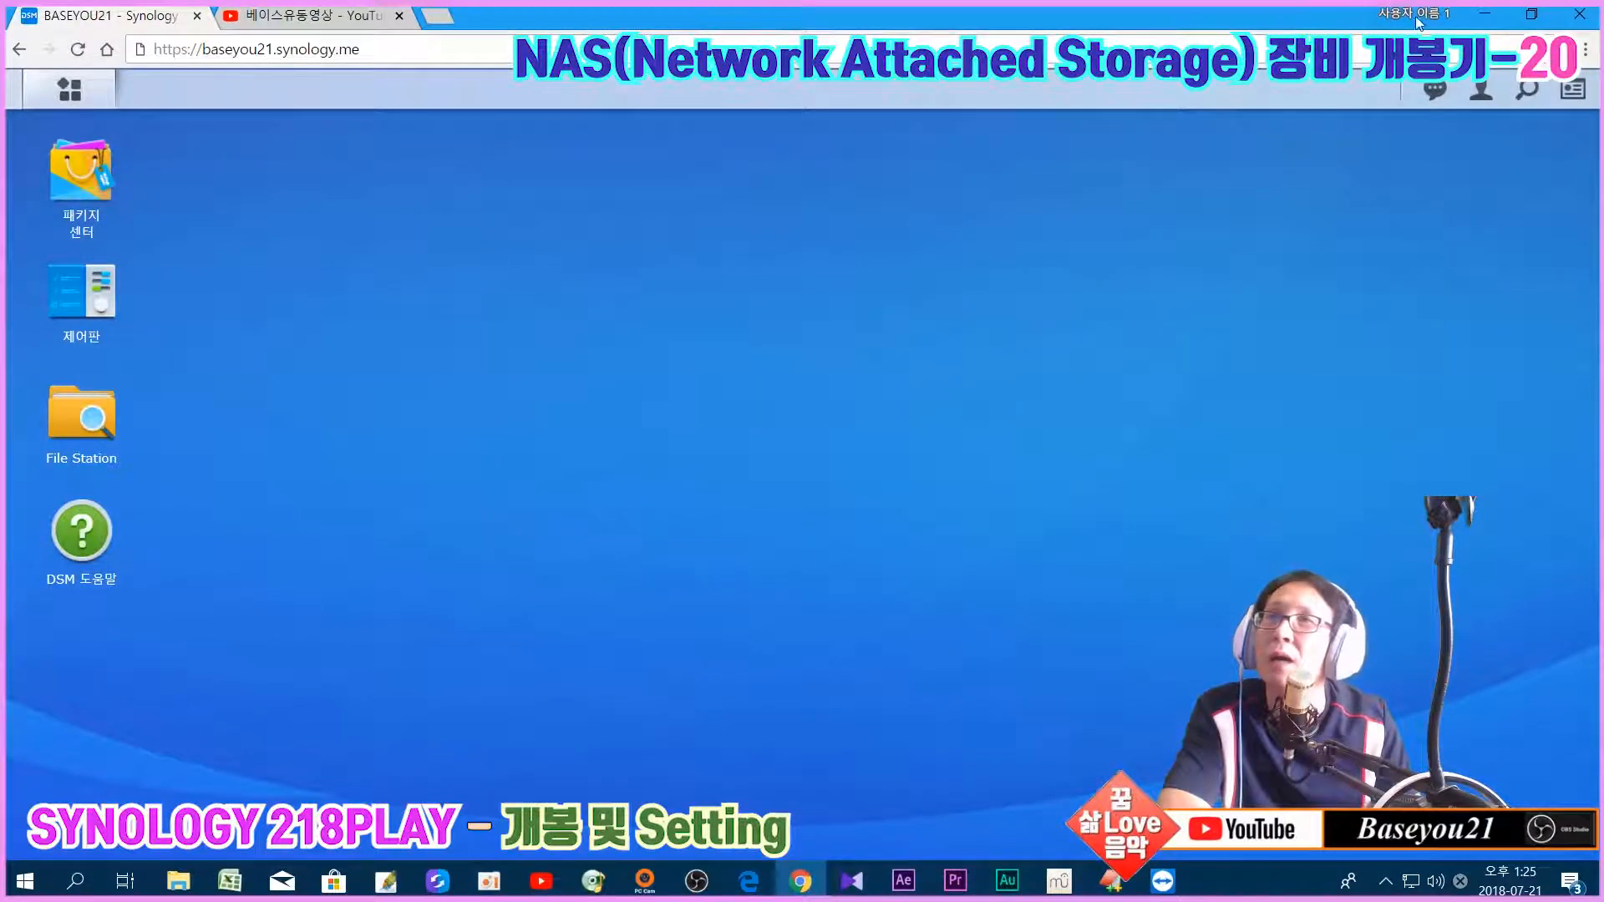
pyautogui.click(1478, 15)
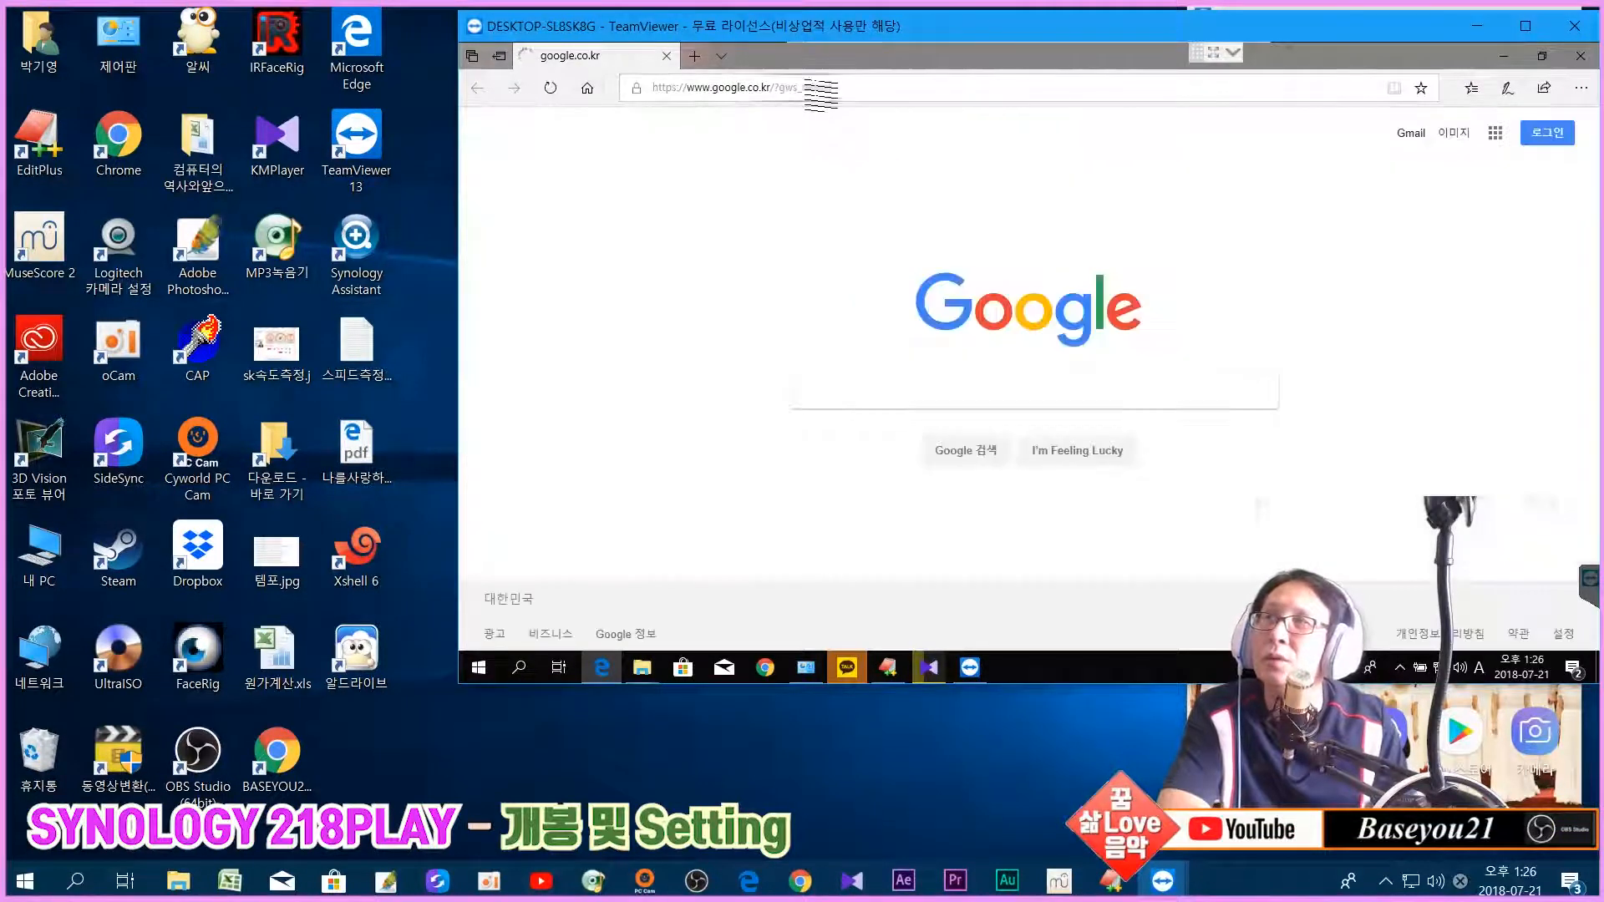
pyautogui.click(860, 90)
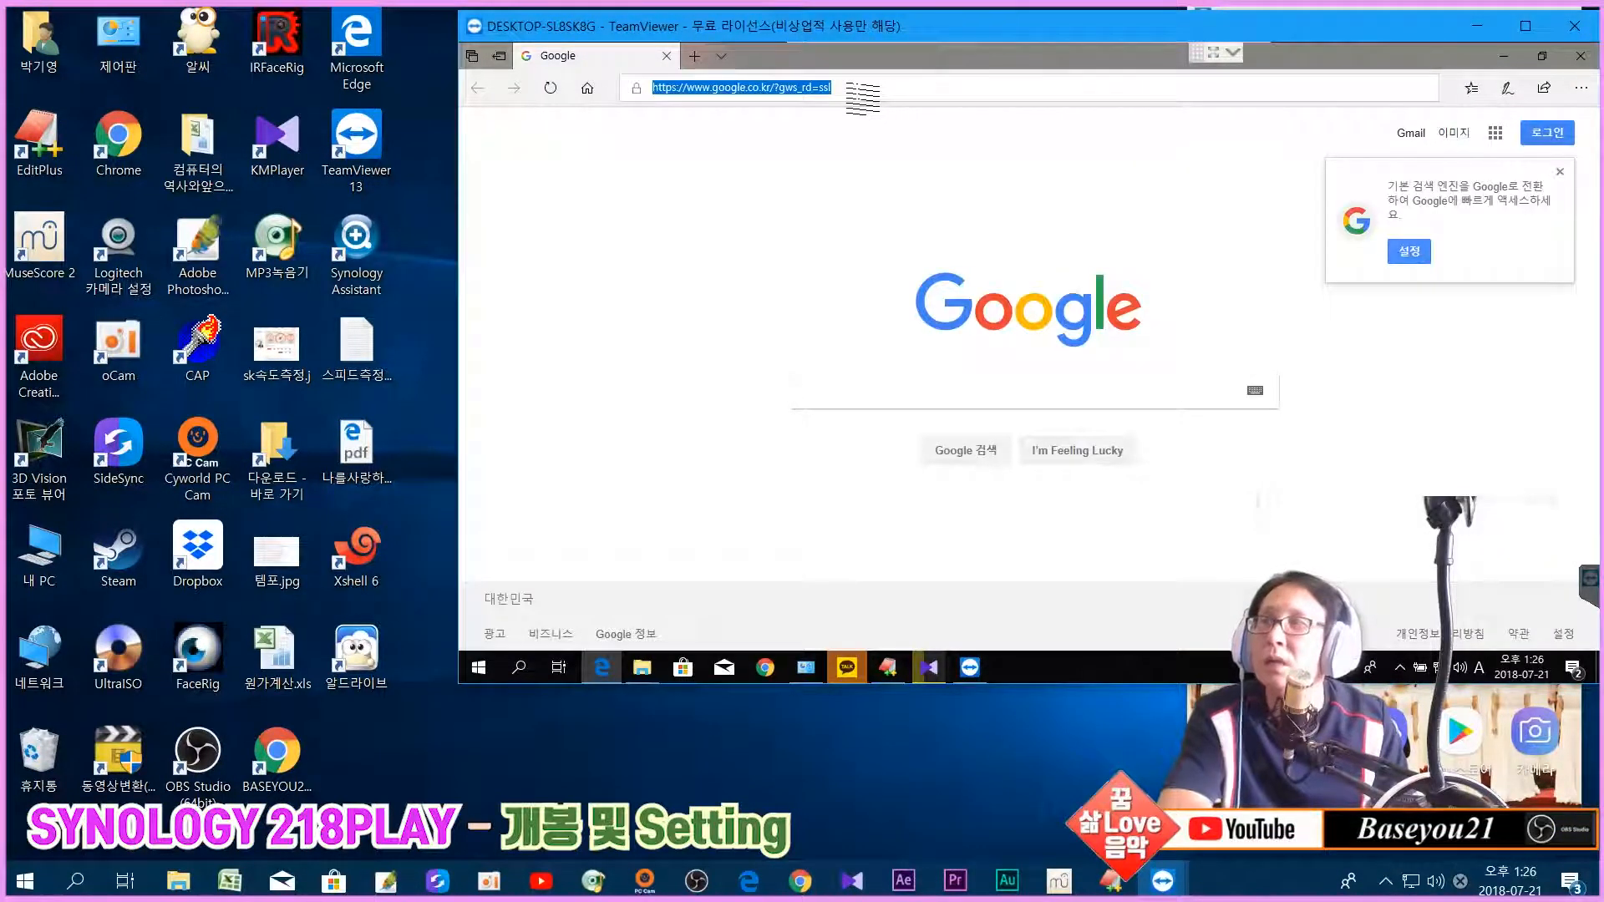
pyautogui.write('http://')
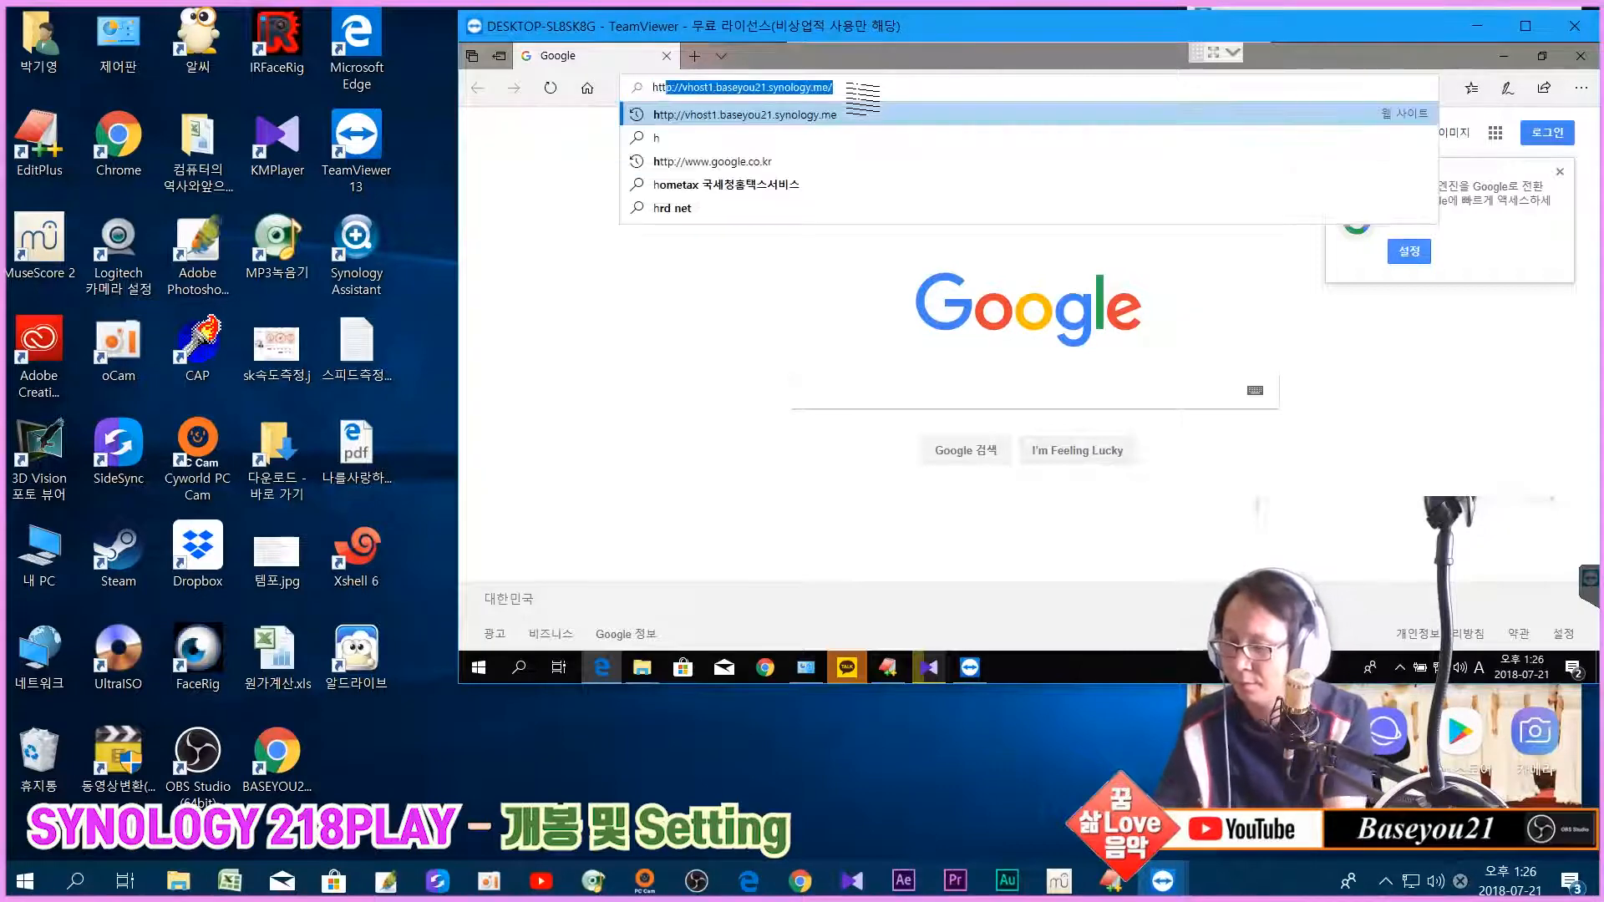
pyautogui.write('vhost1')
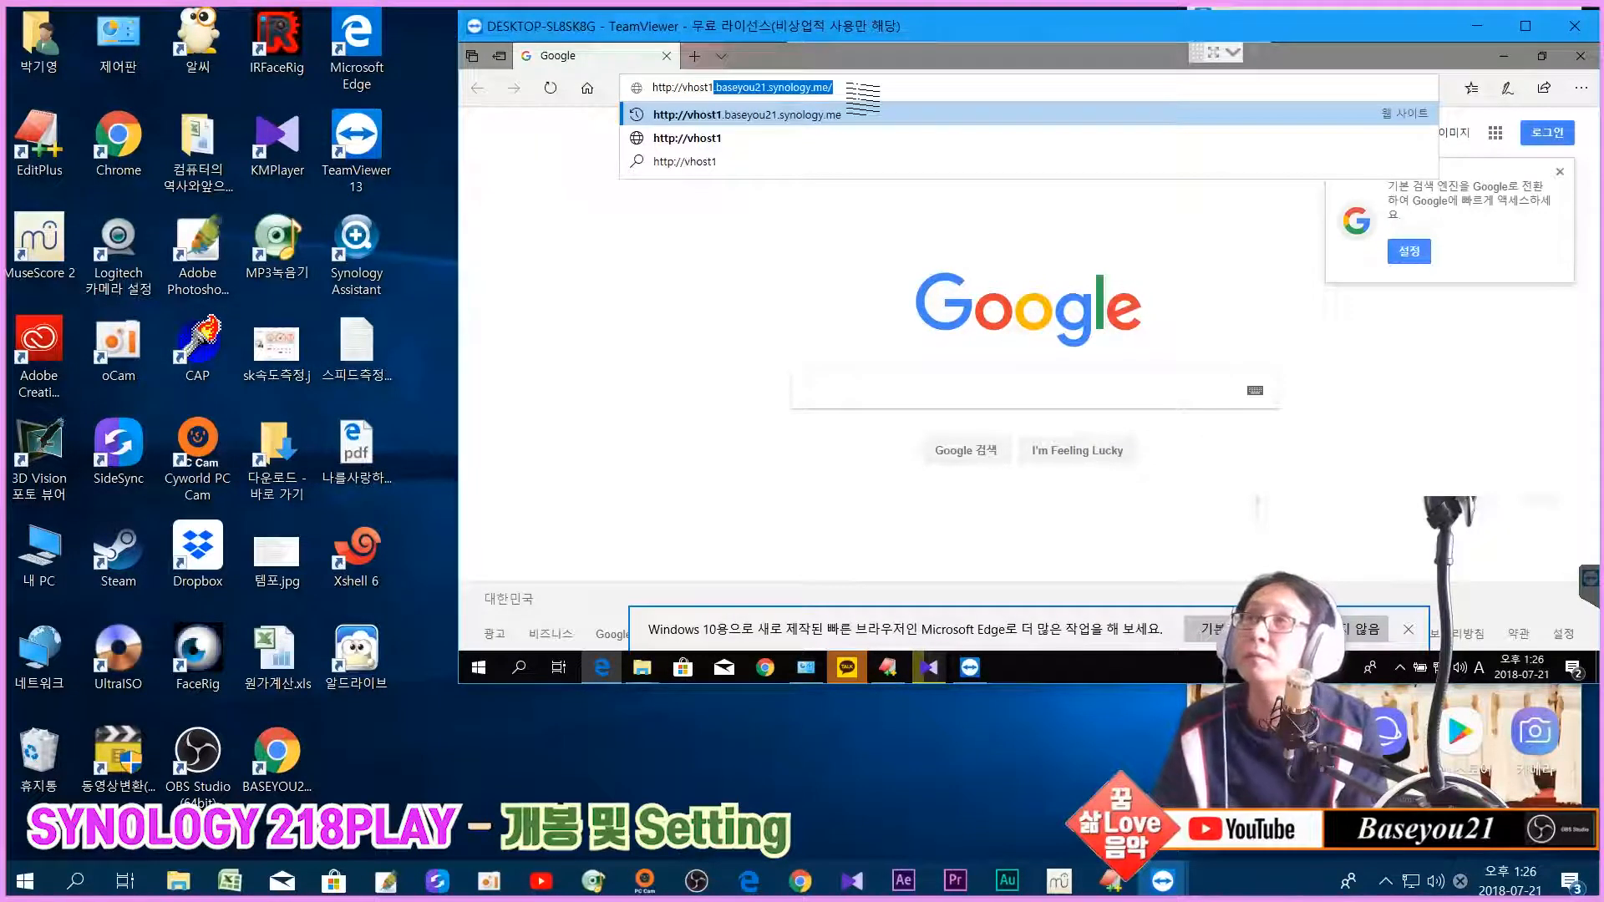
pyautogui.press('End')
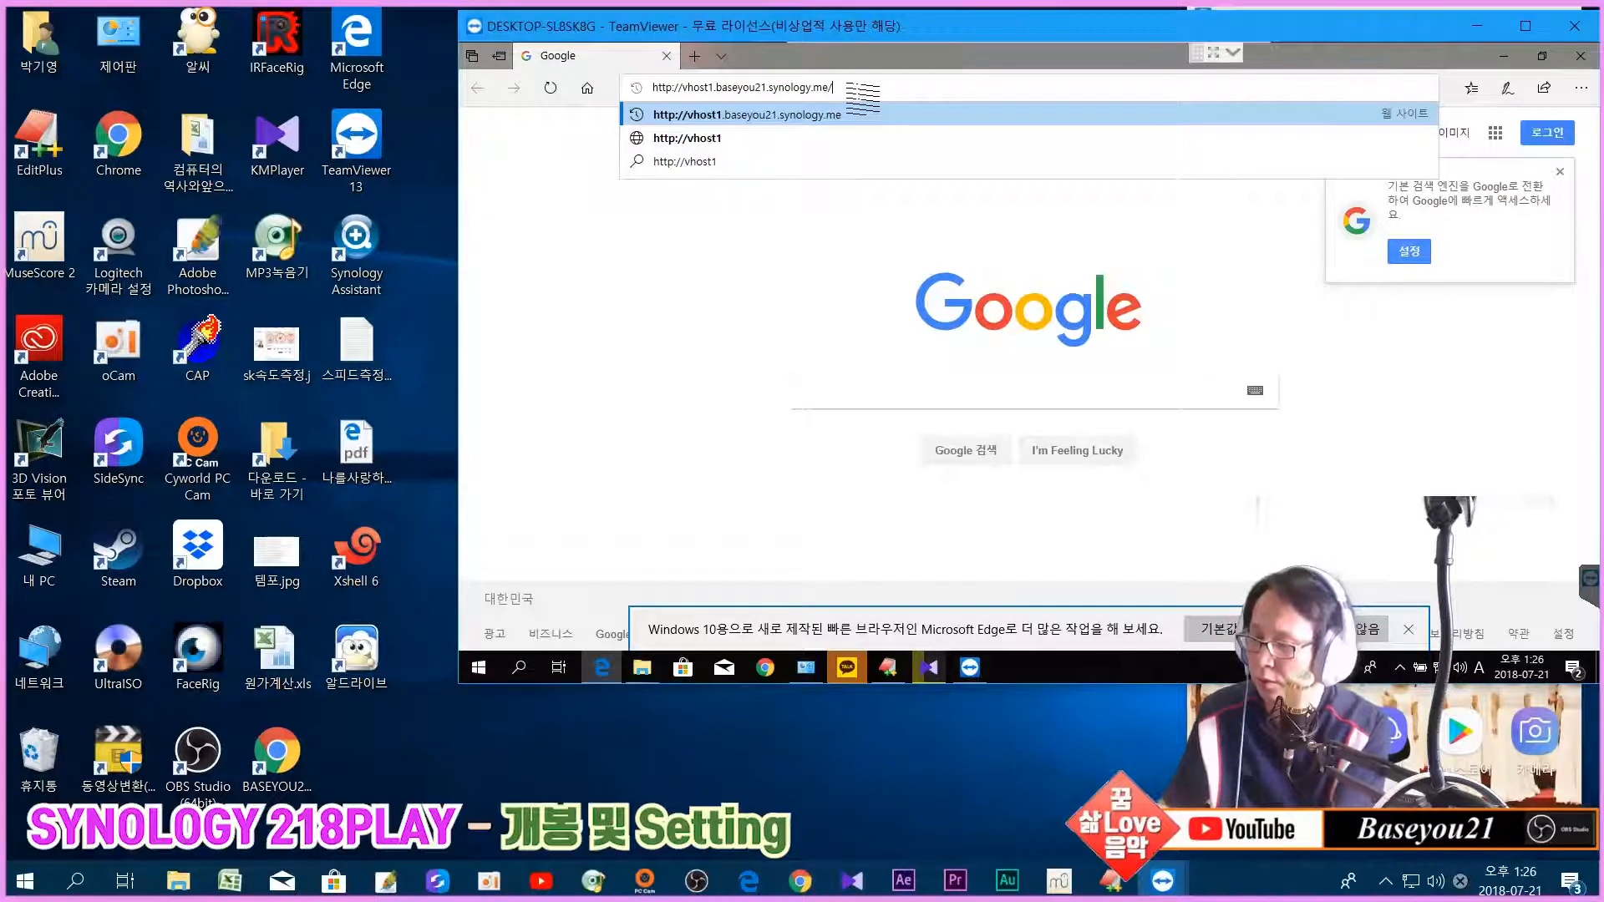
pyautogui.write('info.php')
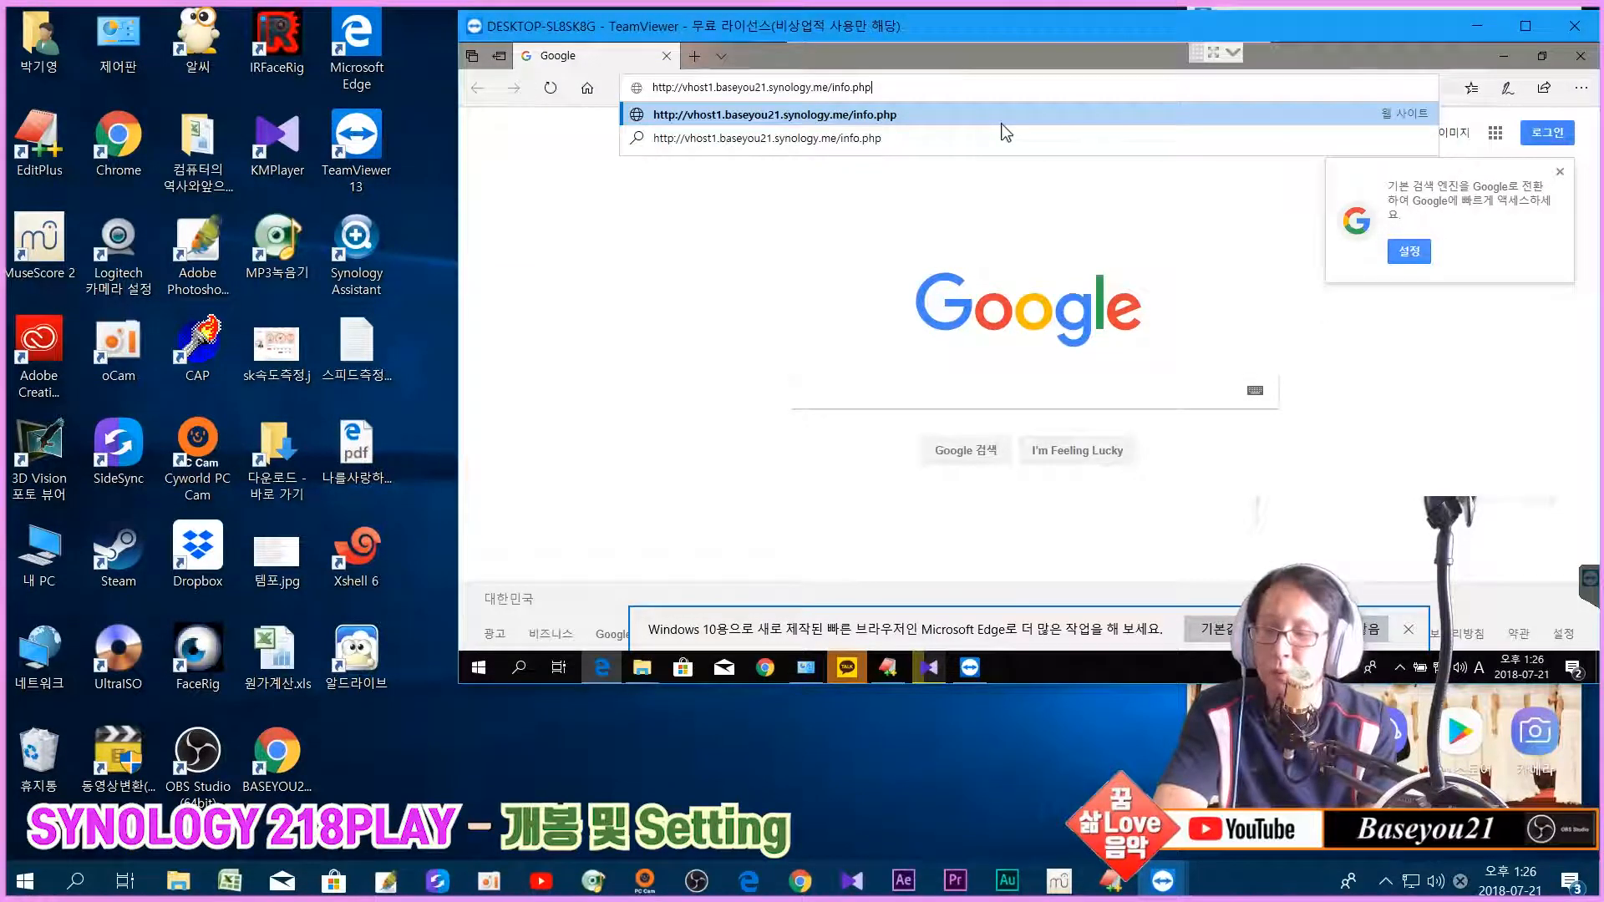
pyautogui.press('Return')
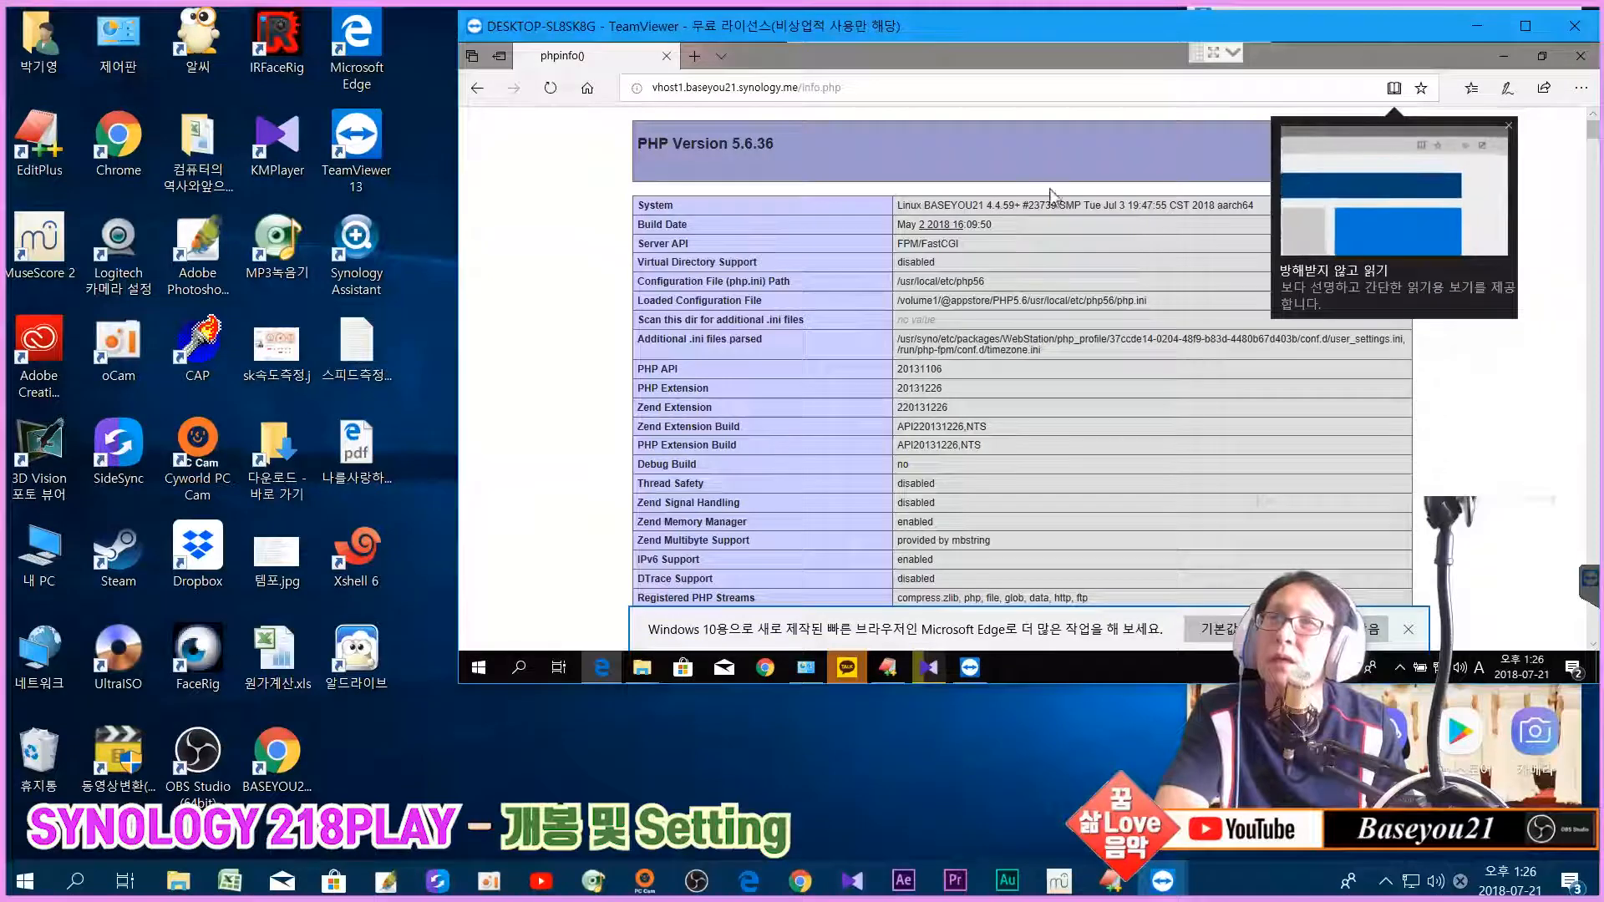
# Step: Dismiss Edge's reading-view tip and promotion notice, then review memory_limit 128M, post_max_size 32M and max_execution_time 240
pyautogui.click(1509, 127)
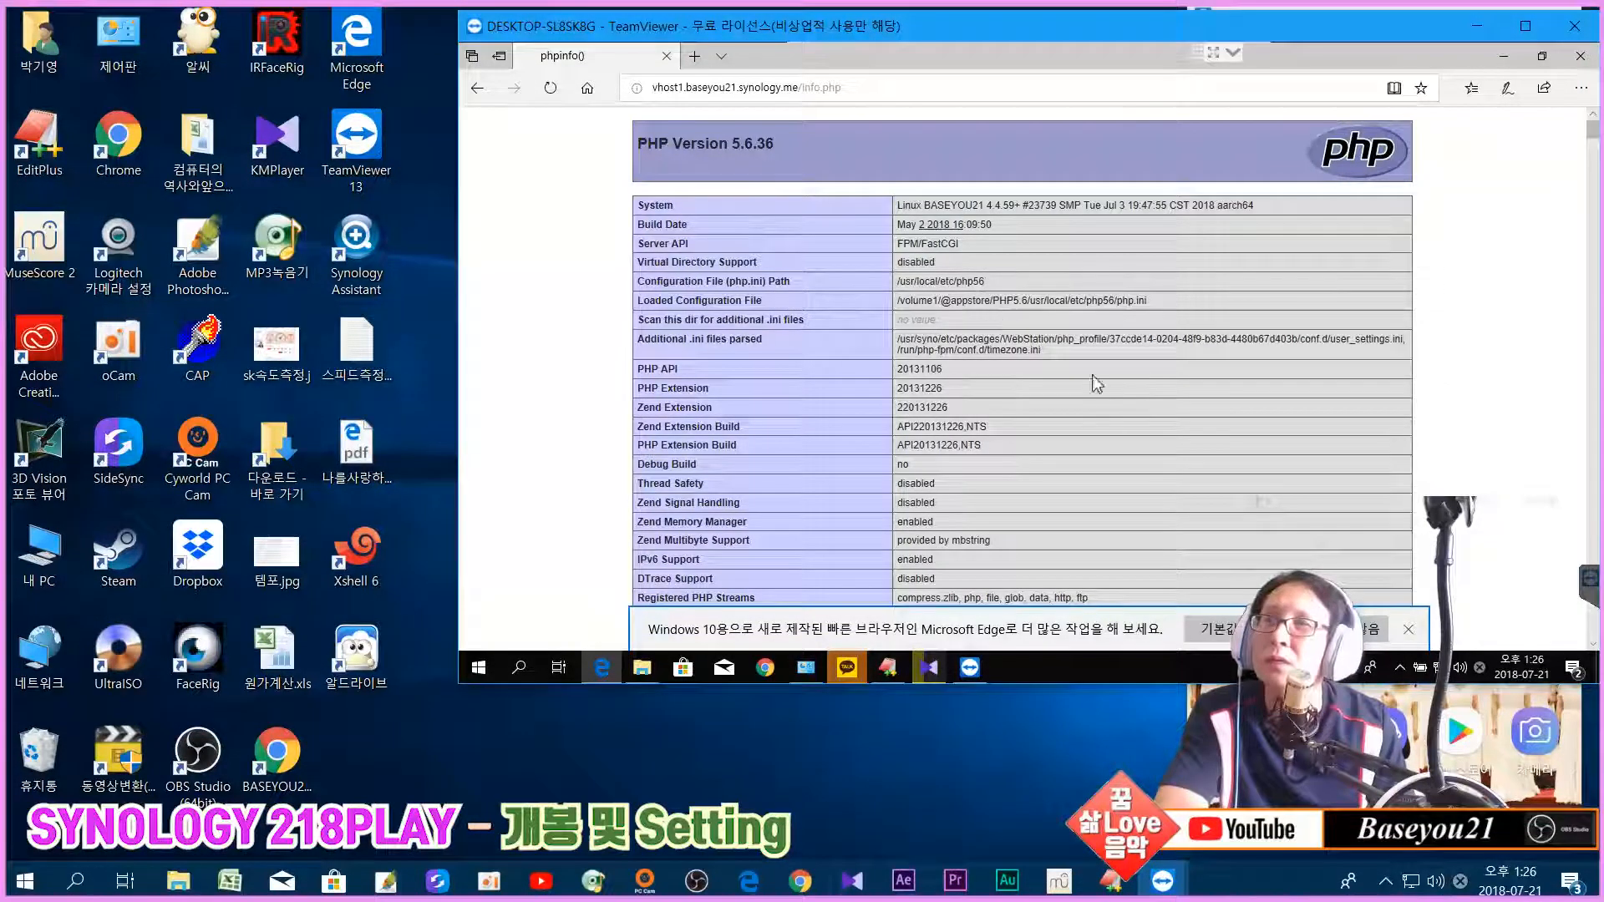
pyautogui.click(1409, 632)
pyautogui.scroll(-4, 919, 394)
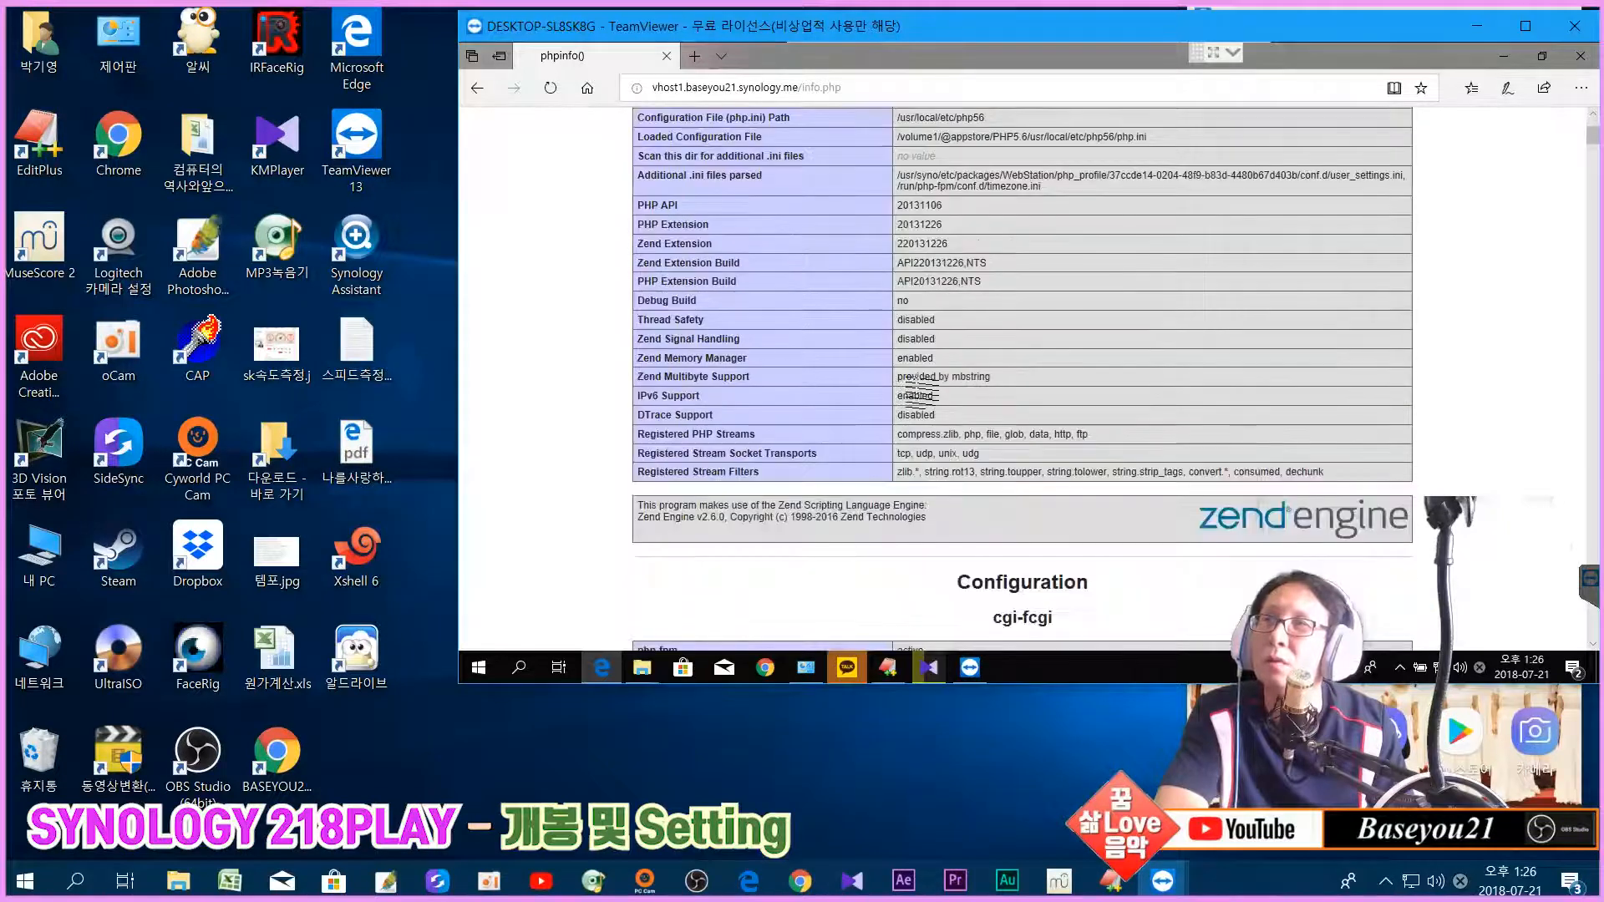
pyautogui.scroll(-6, 918, 394)
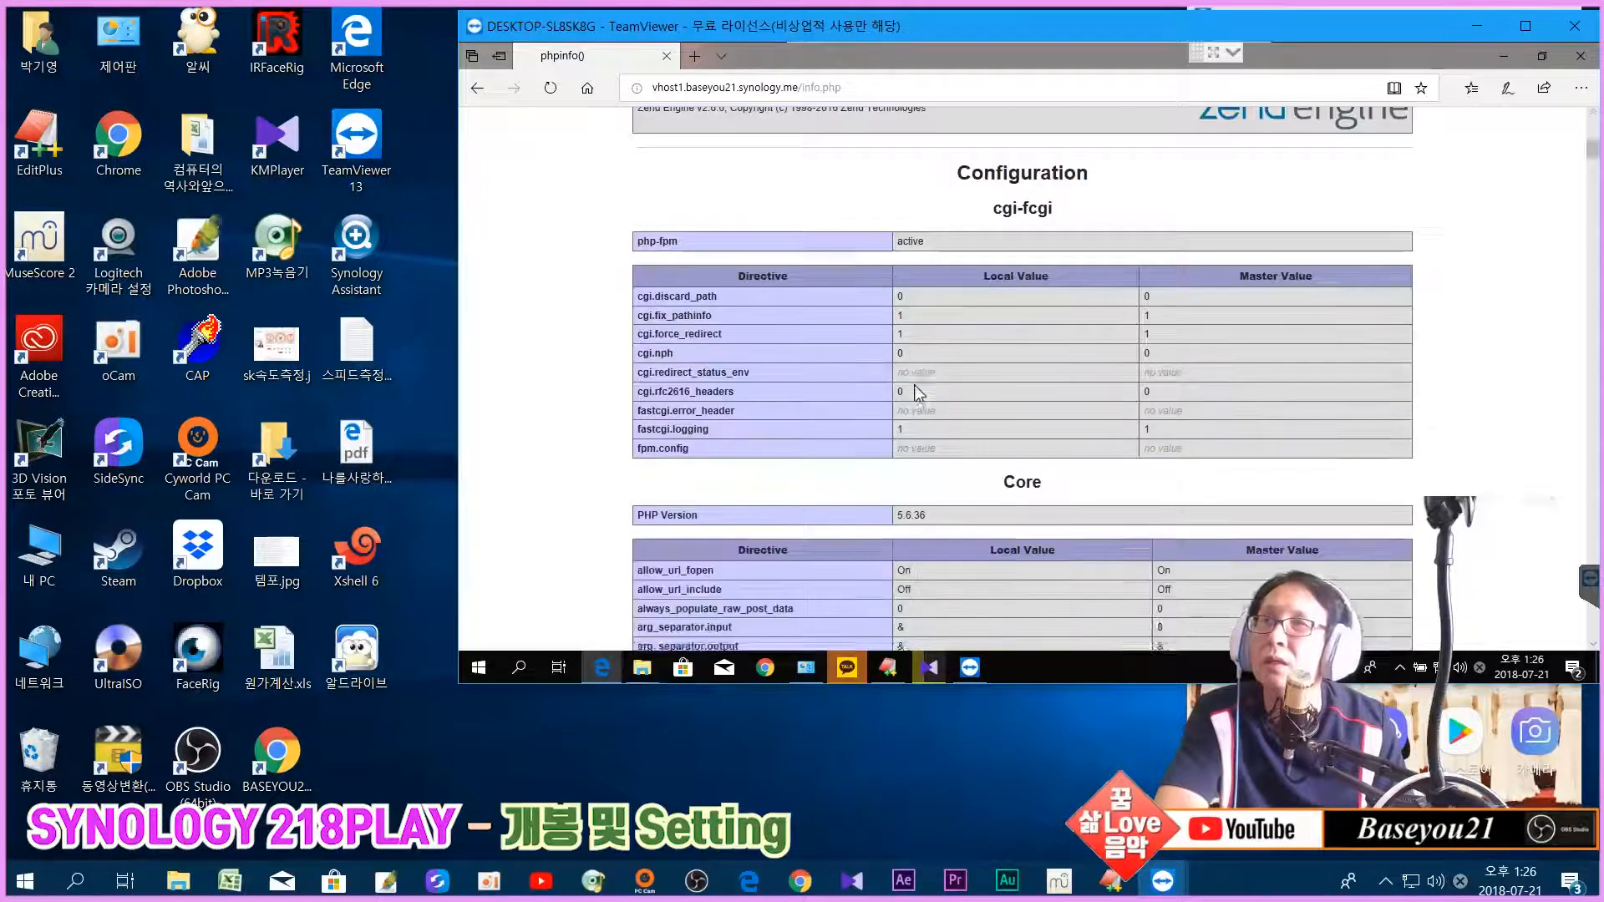
pyautogui.scroll(-2, 919, 393)
pyautogui.scroll(3, 919, 392)
pyautogui.scroll(-4, 919, 389)
pyautogui.scroll(-8, 919, 382)
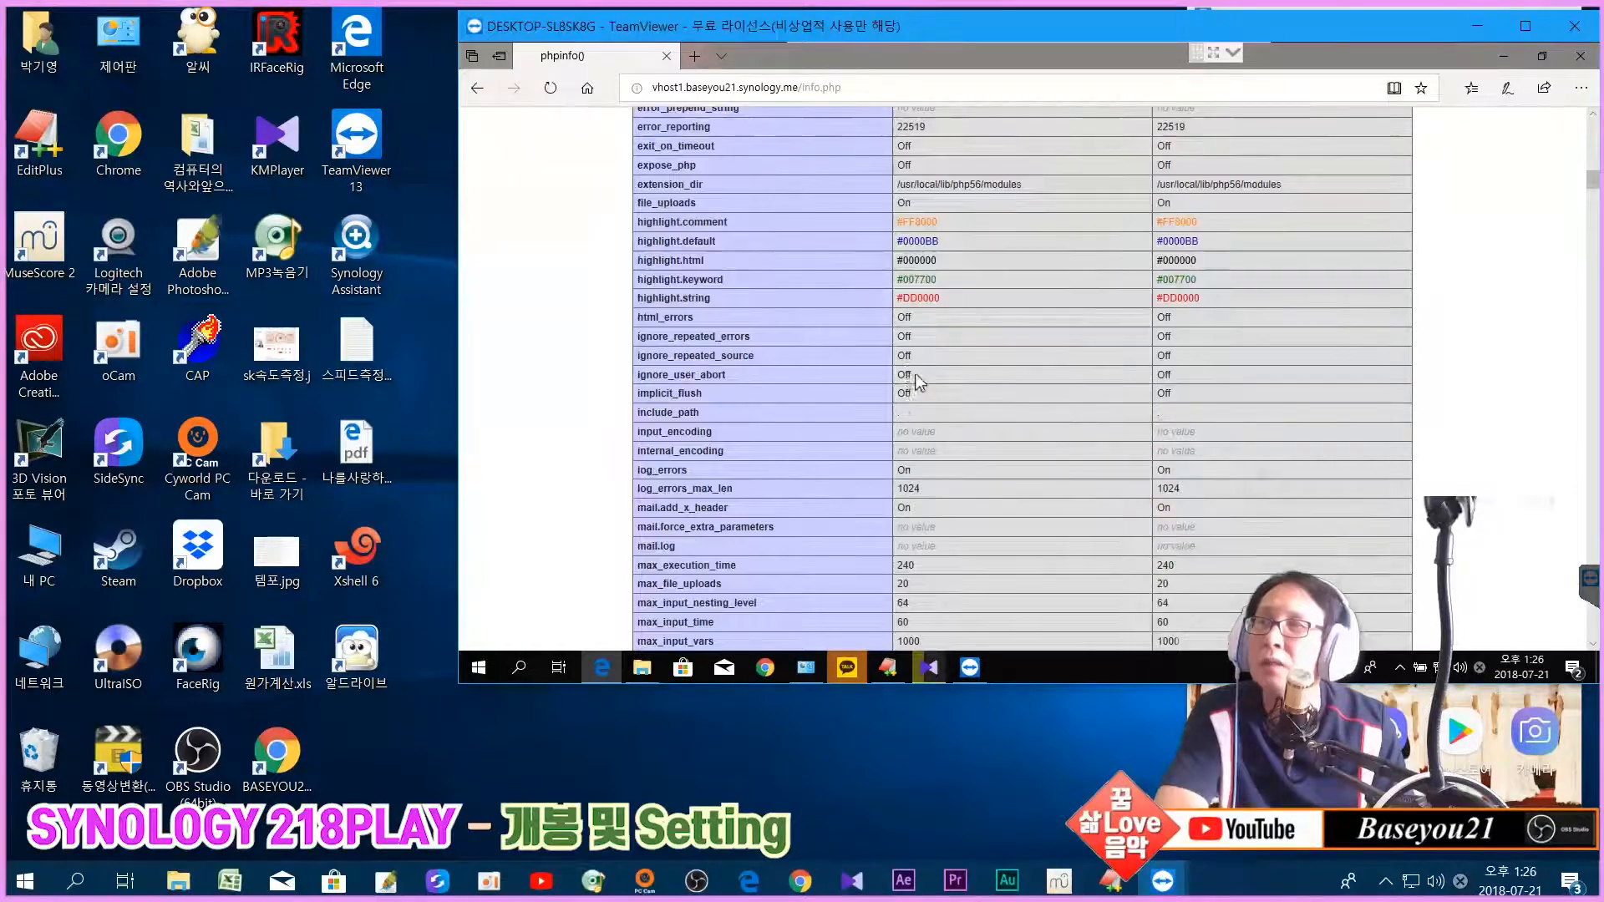
pyautogui.scroll(-15, 919, 382)
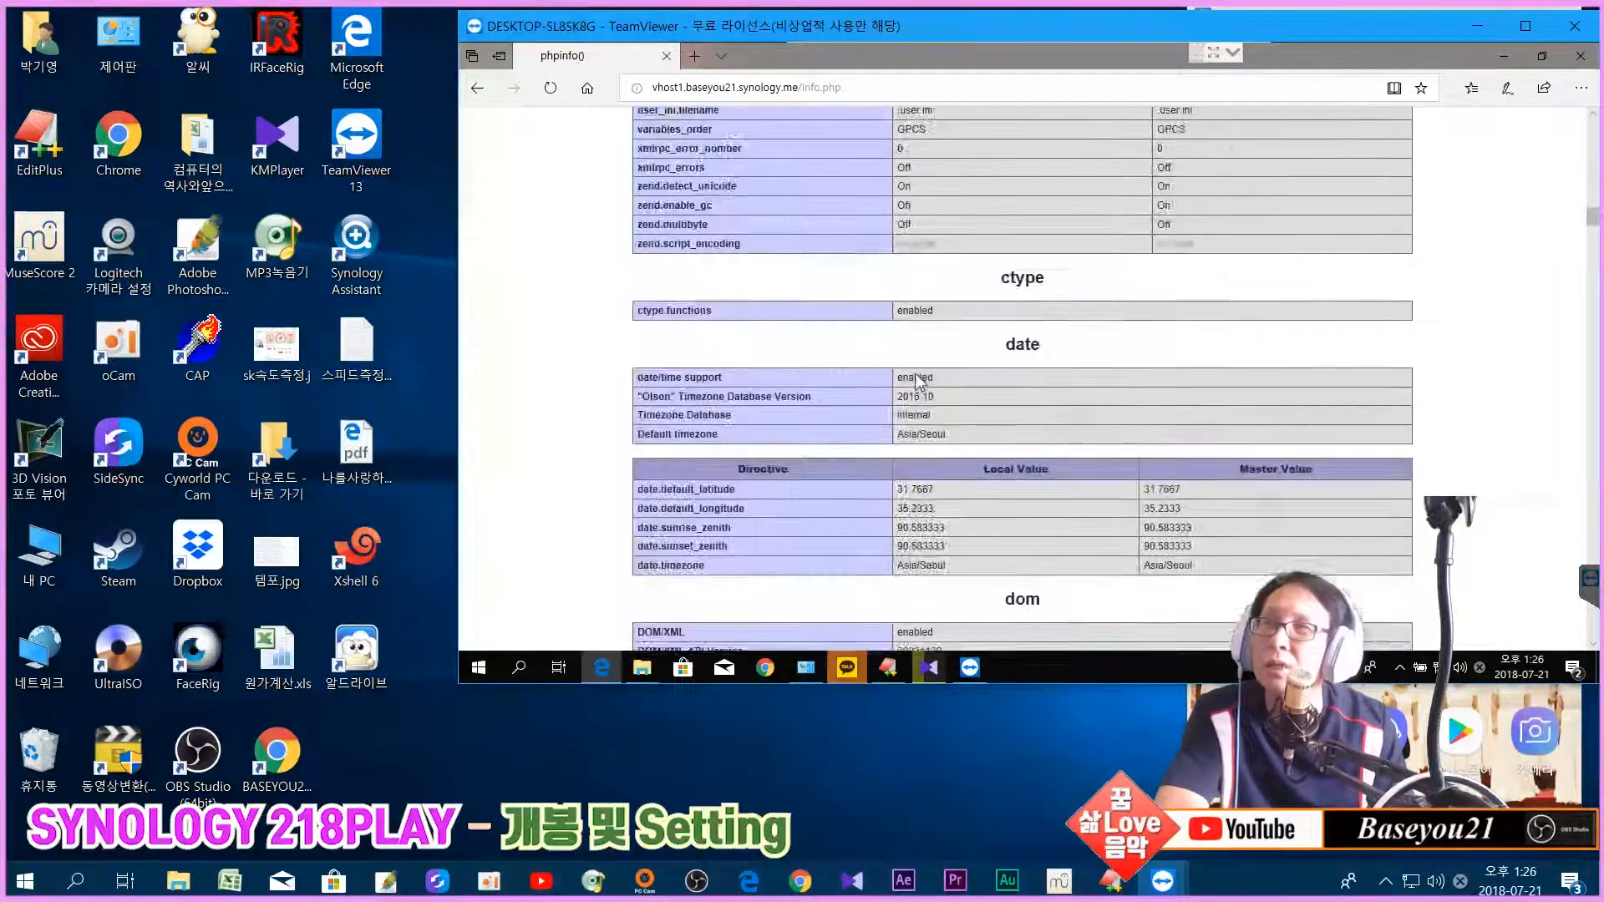
pyautogui.scroll(-12, 919, 383)
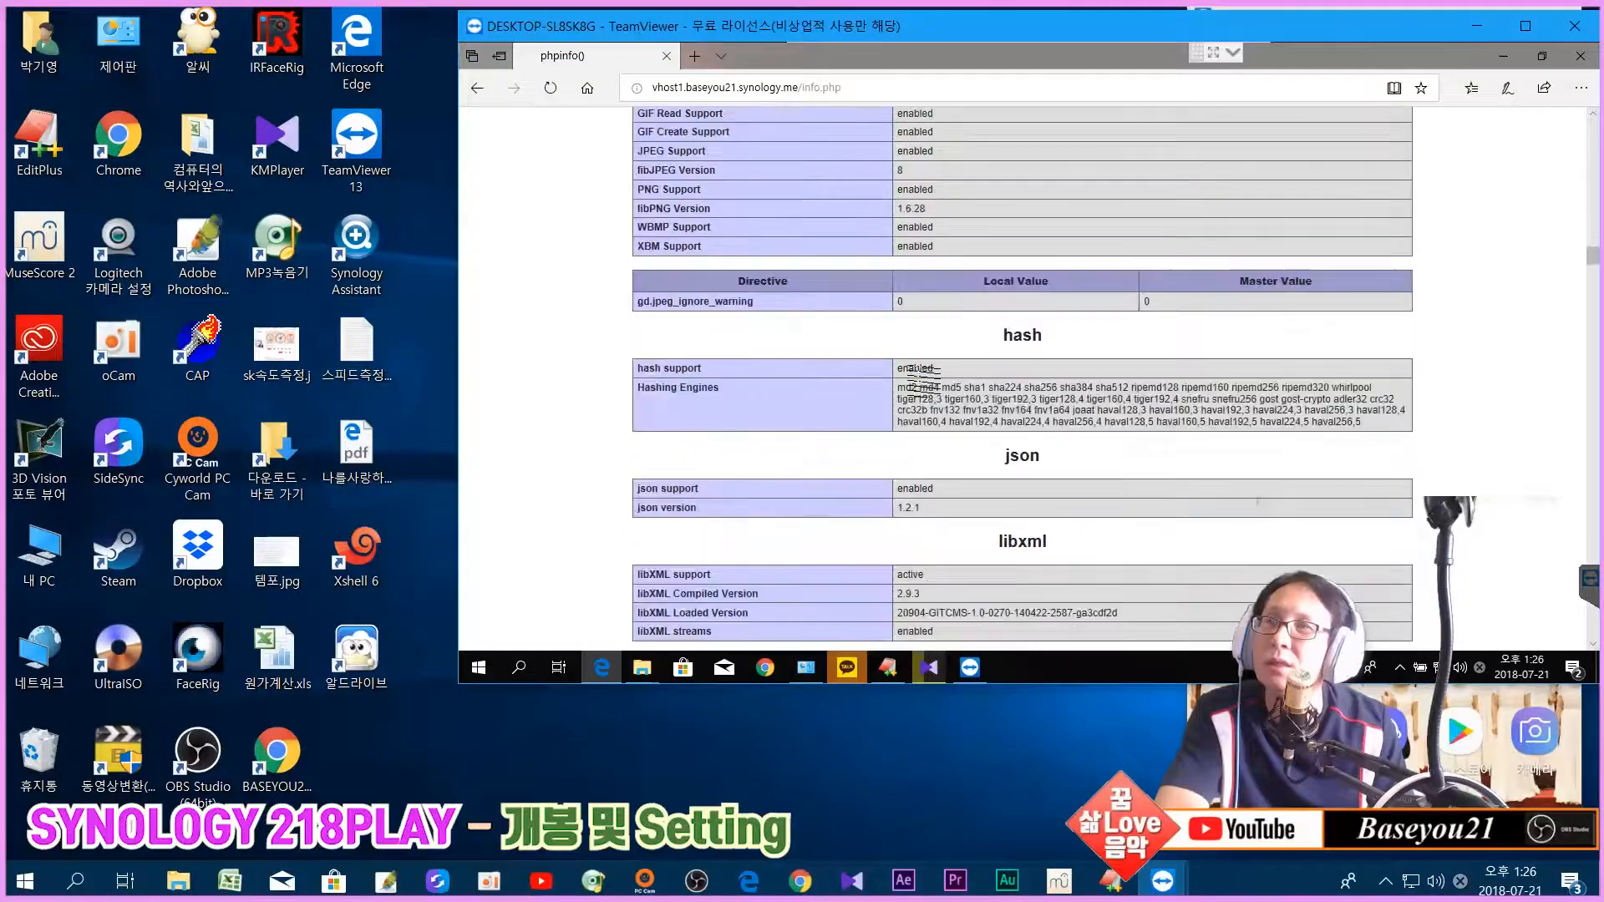
pyautogui.scroll(-5, 922, 381)
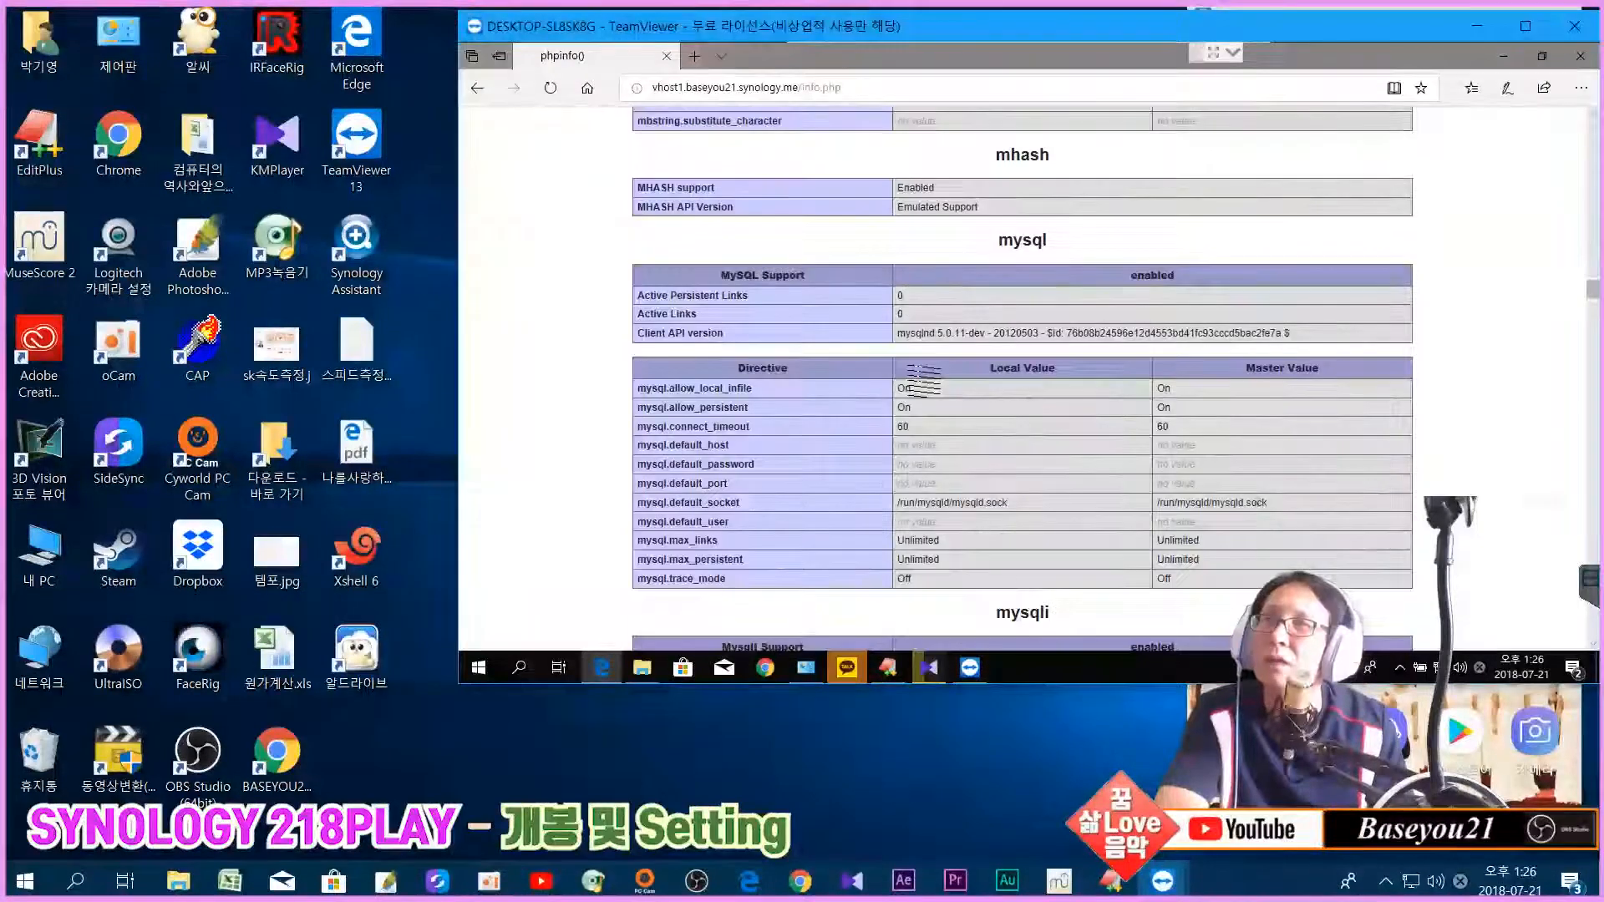
pyautogui.scroll(-7, 1057, 376)
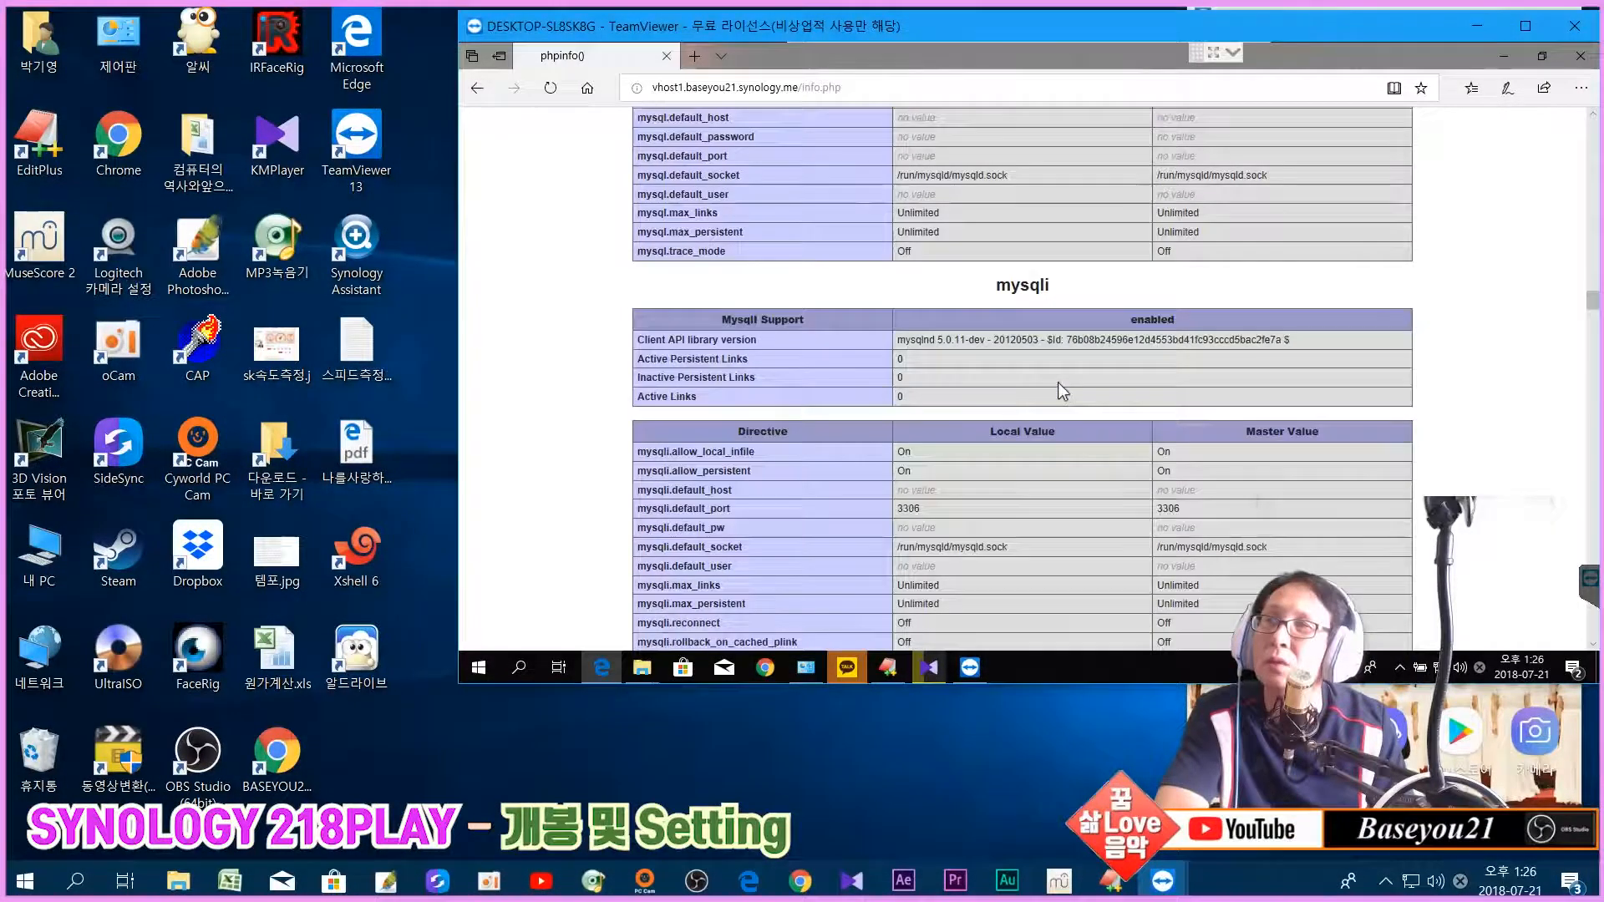
pyautogui.scroll(8, 1061, 374)
pyautogui.scroll(20, 1063, 367)
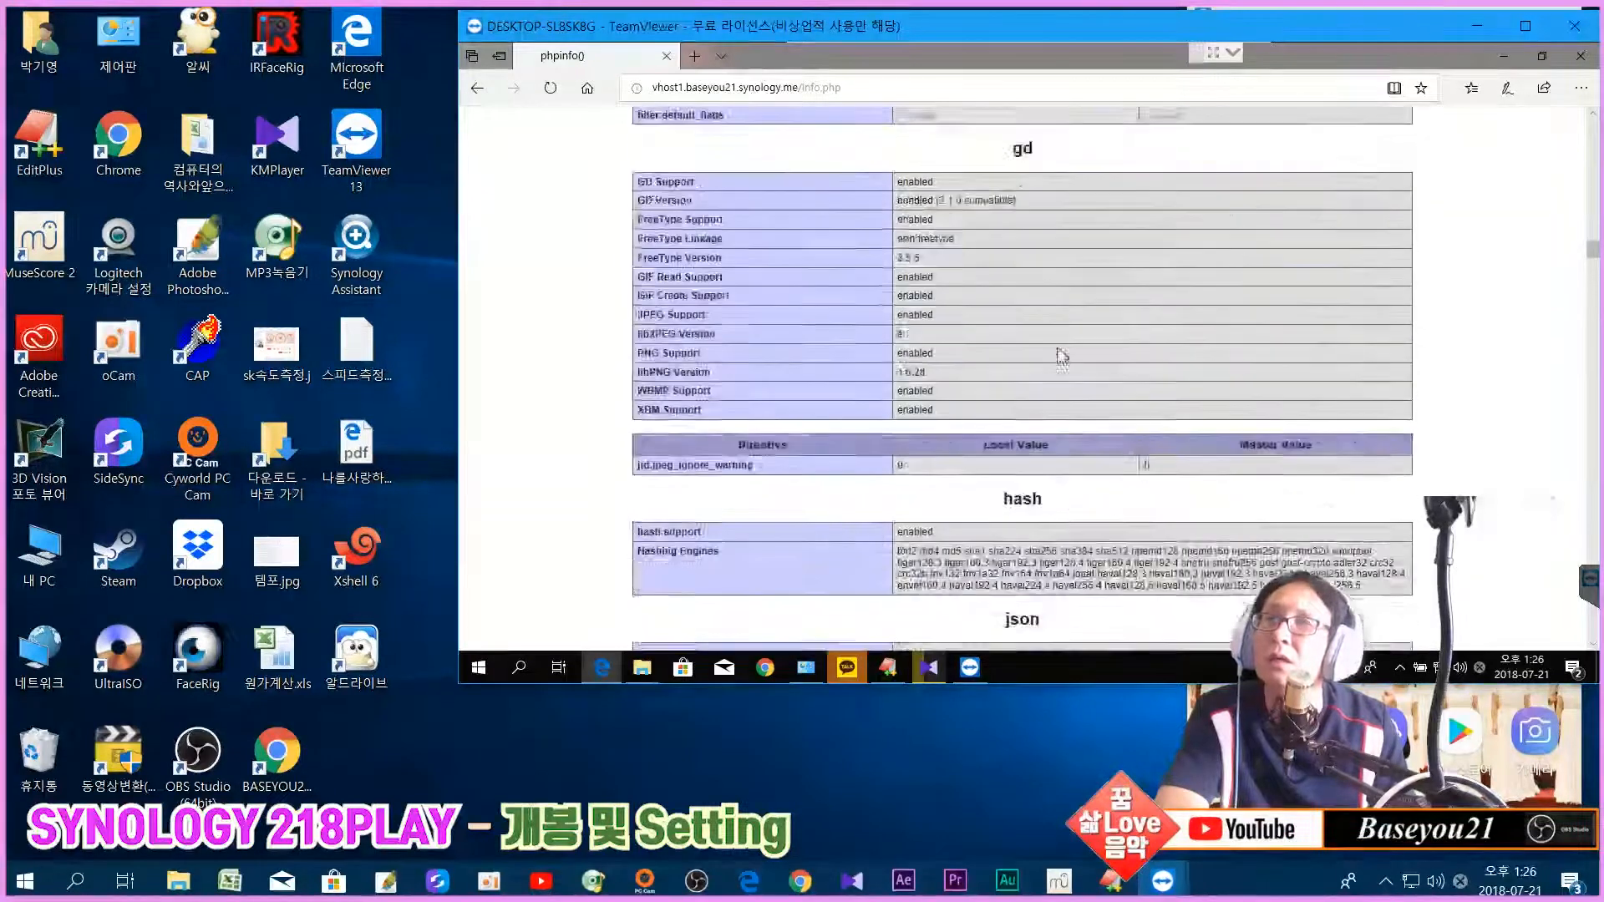
pyautogui.scroll(15, 1063, 355)
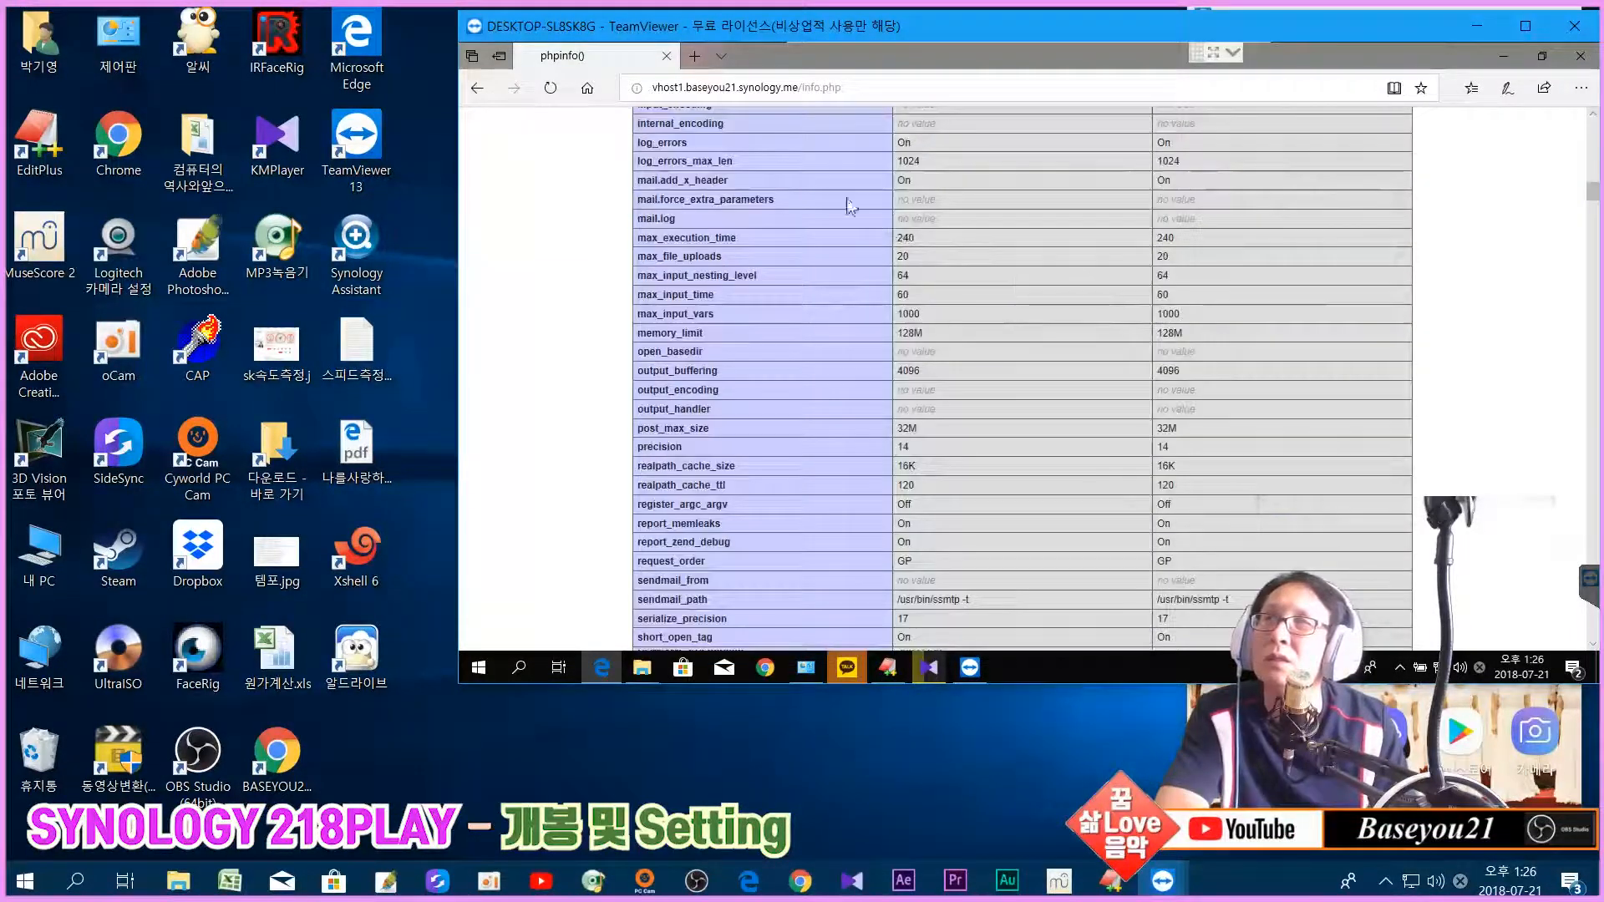
pyautogui.click(1579, 57)
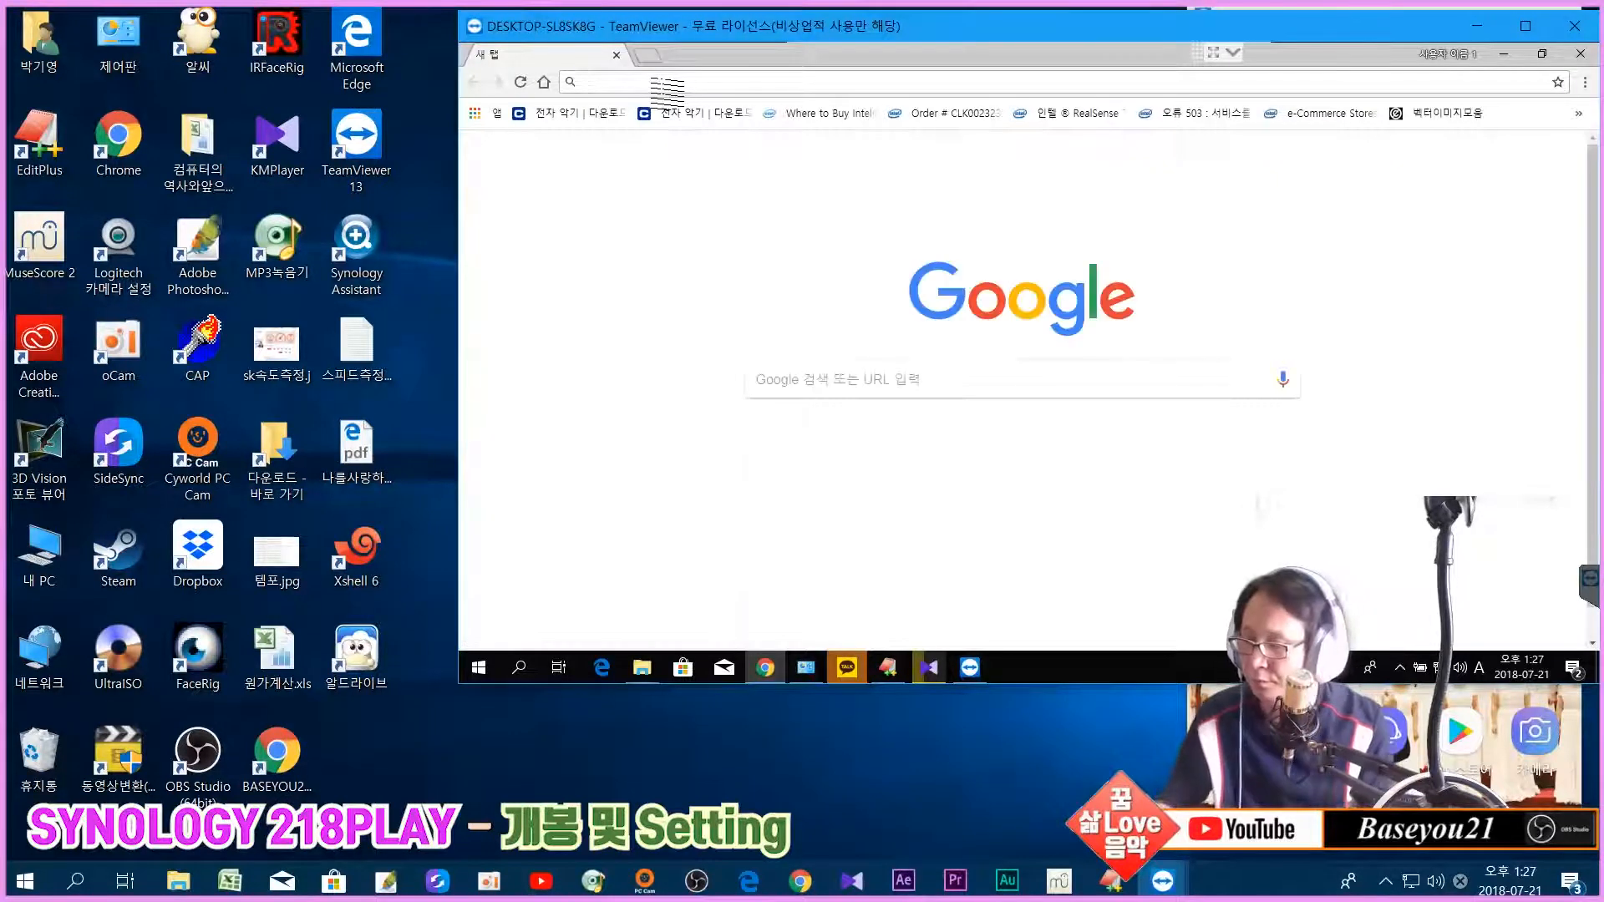
pyautogui.click(667, 82)
pyautogui.write('https://')
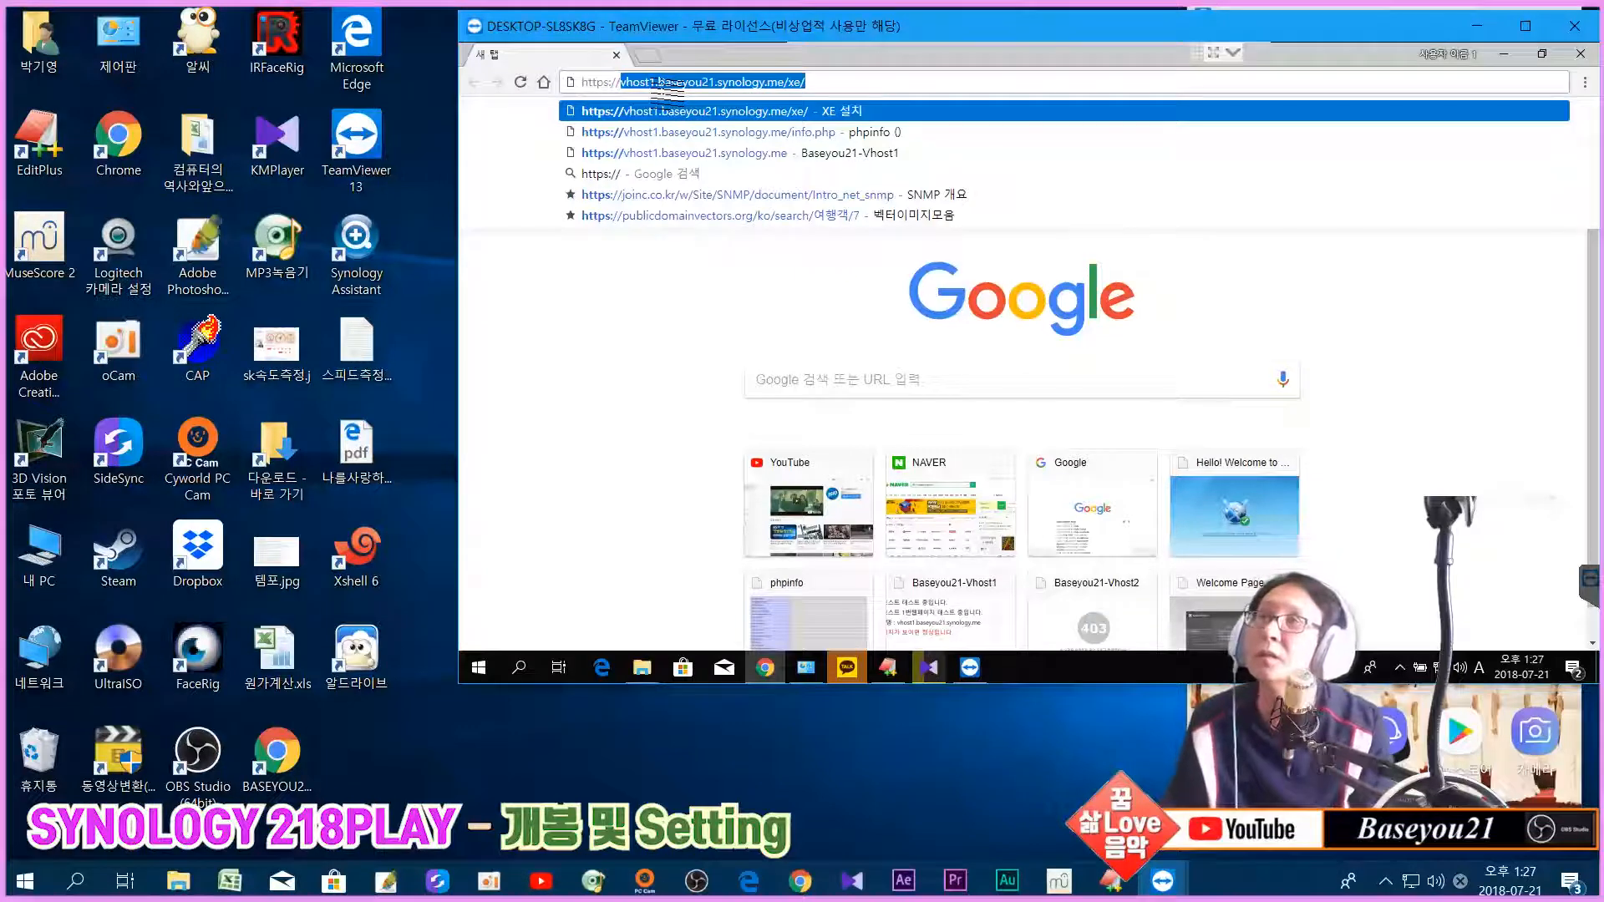
pyautogui.press('End')
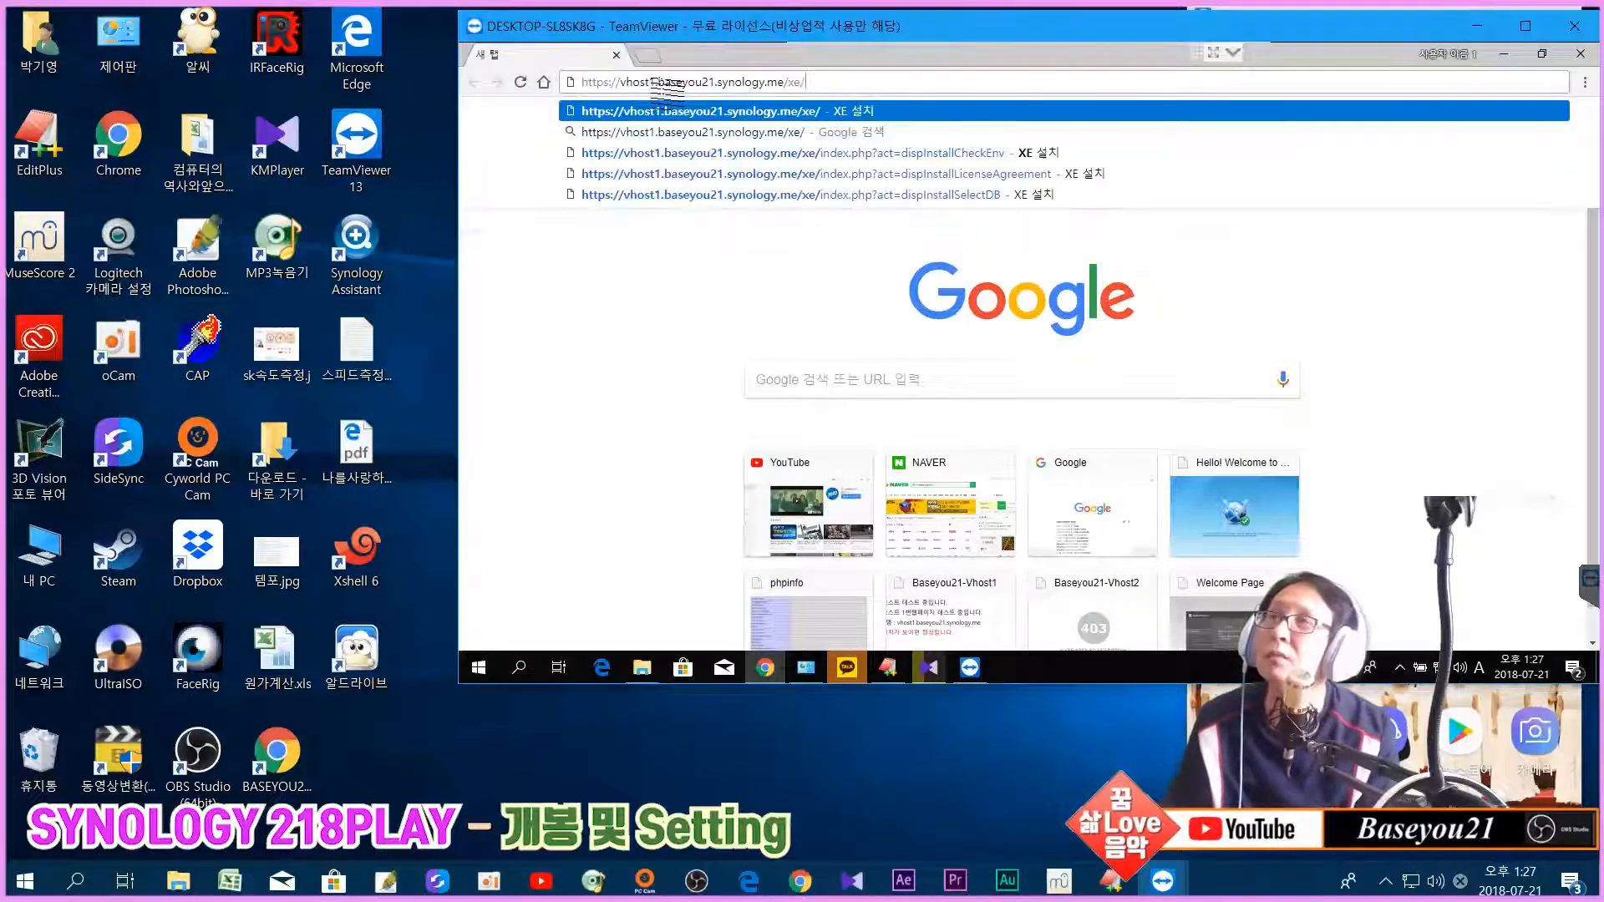
pyautogui.press('BackSpace')
pyautogui.press('BackSpace')
pyautogui.press('BackSpace')
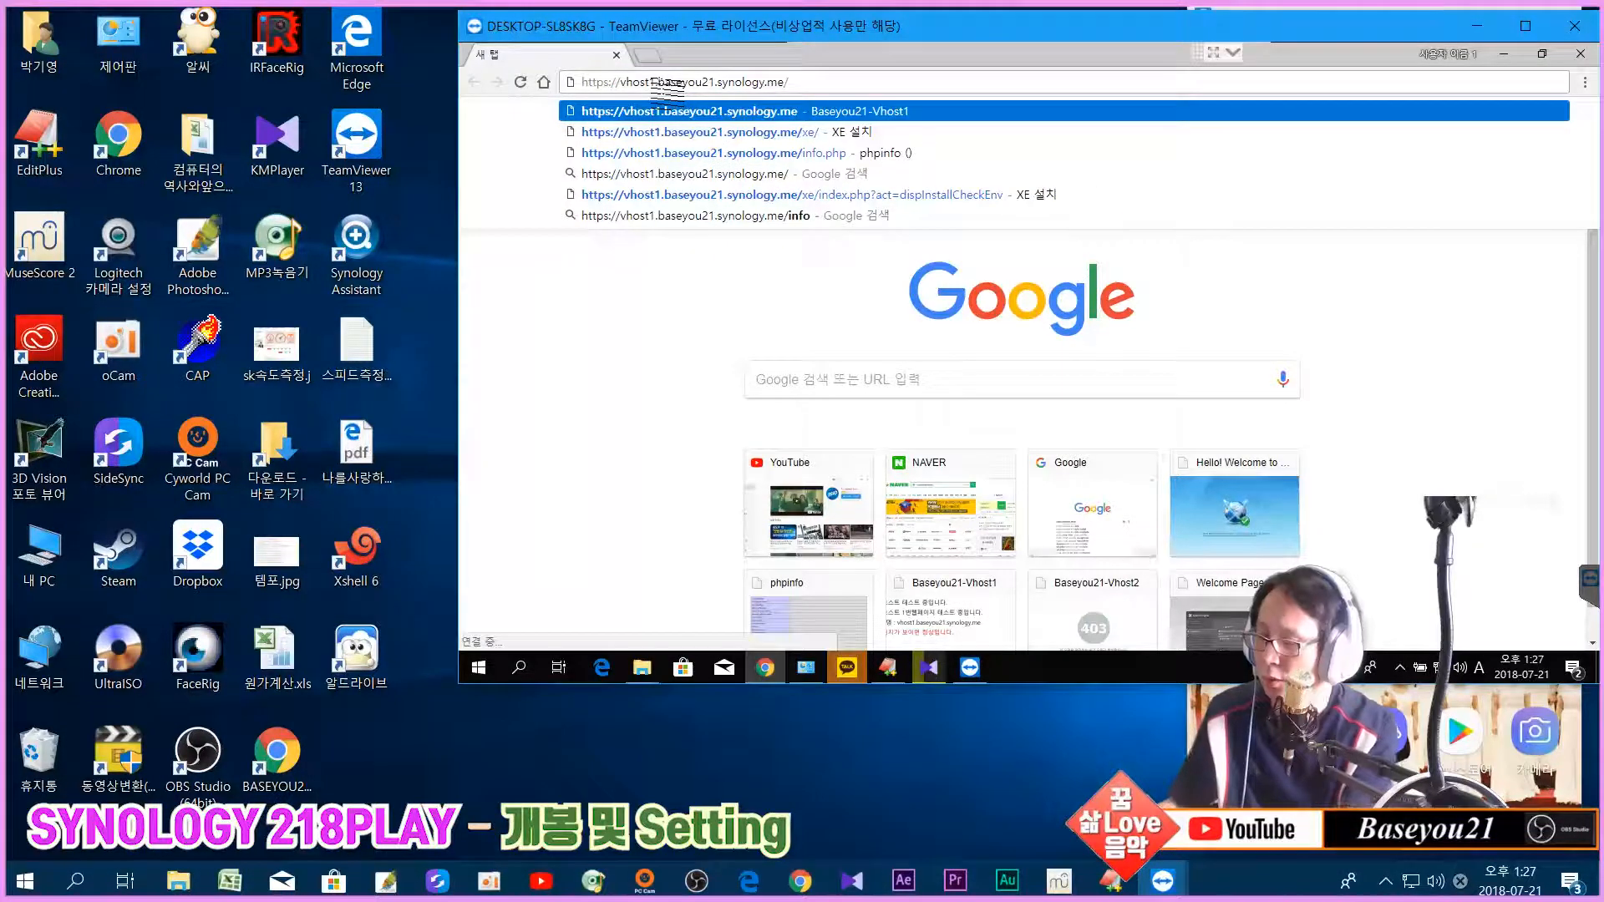
pyautogui.write('info.php')
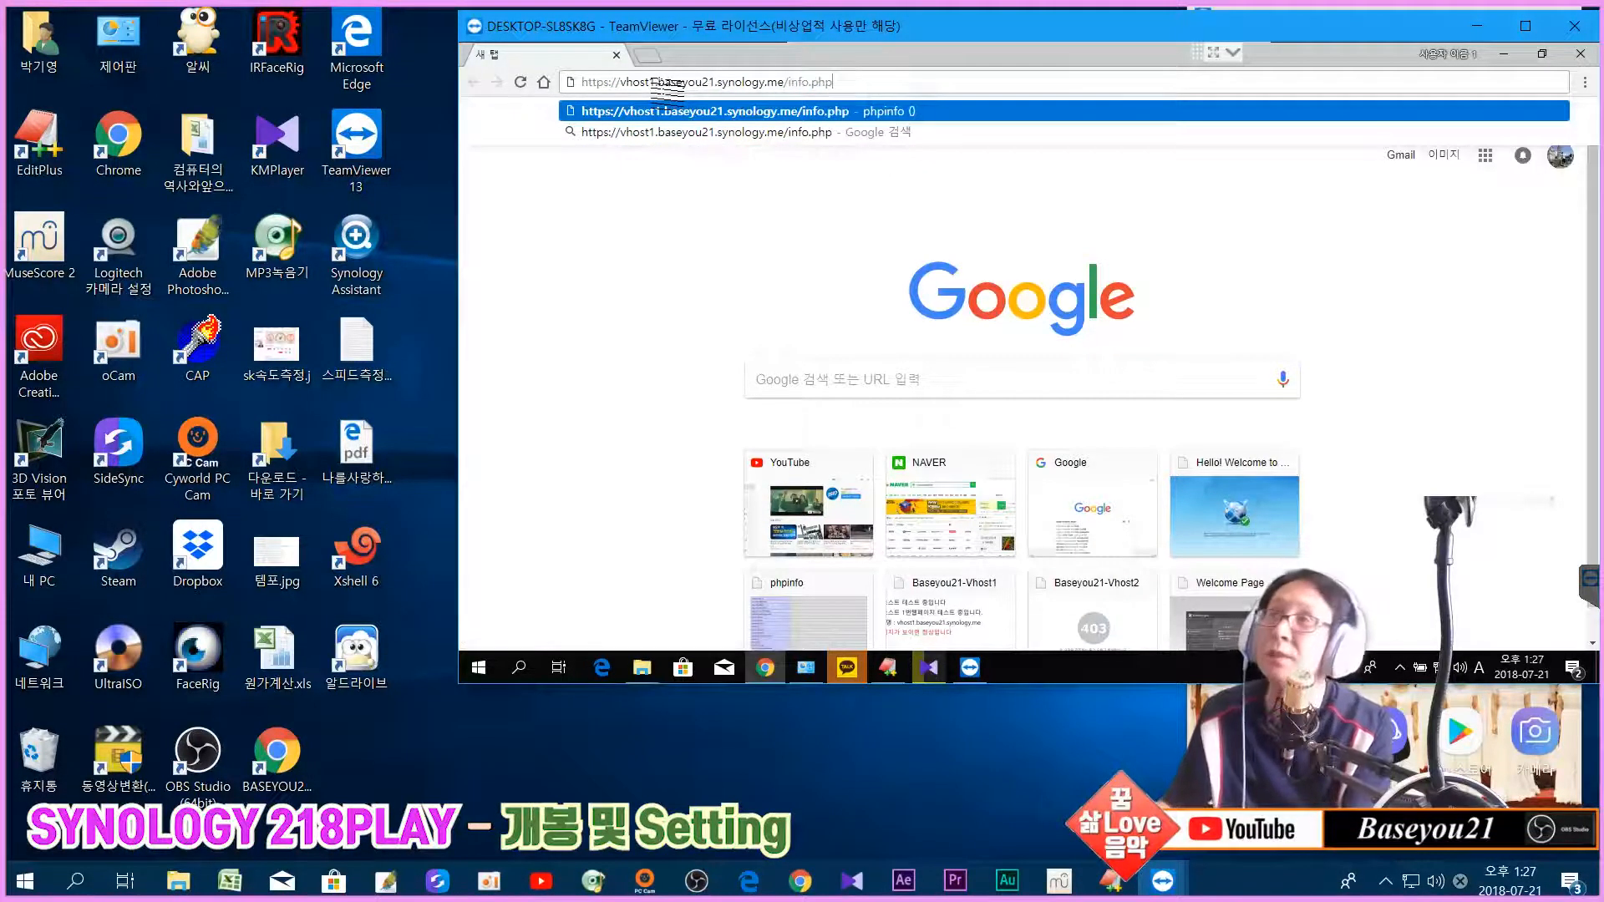
pyautogui.press('Return')
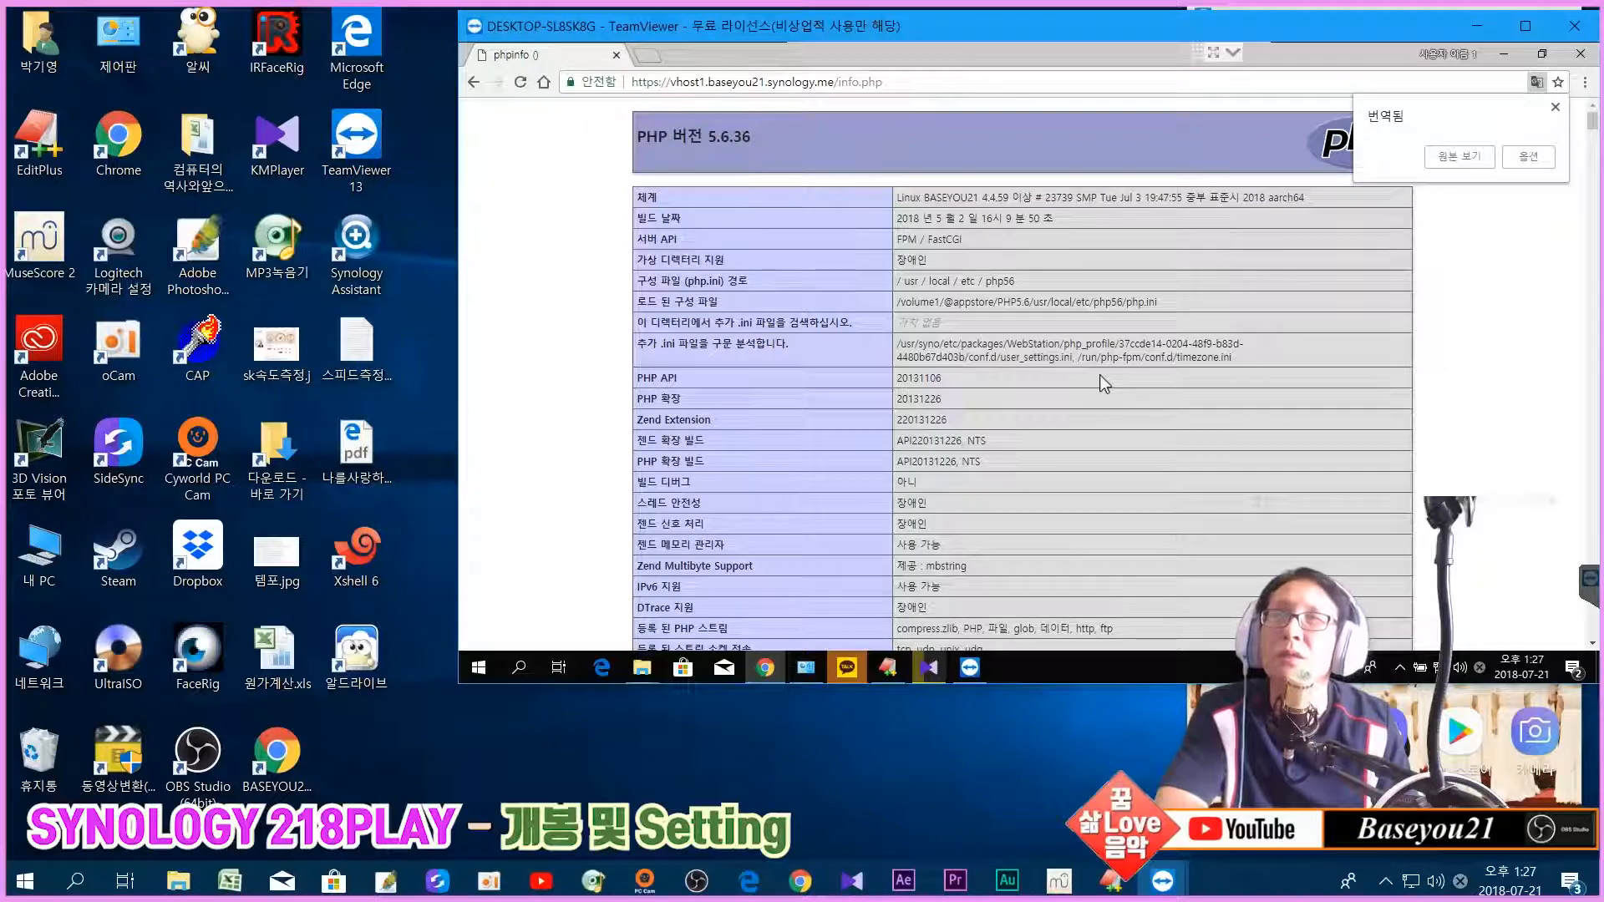
# Step: Switch the translated phpinfo page back to English and scroll through it, confirming PHP 5.6.36 with FPM/FastCGI
pyautogui.click(1460, 158)
pyautogui.scroll(-15, 1450, 290)
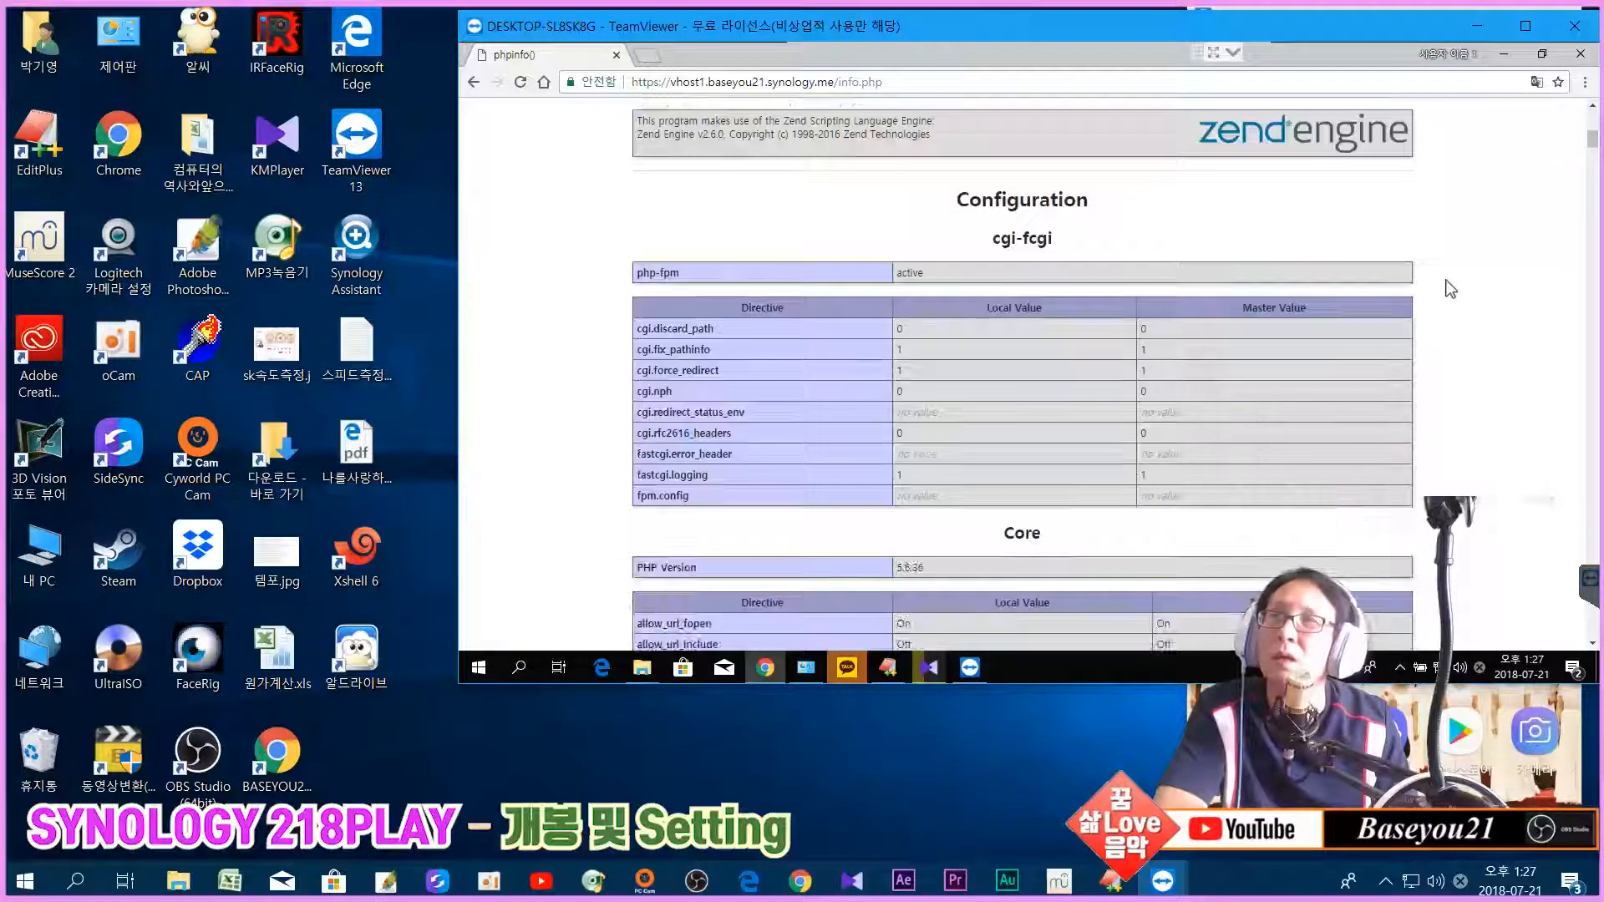
pyautogui.scroll(15, 1452, 291)
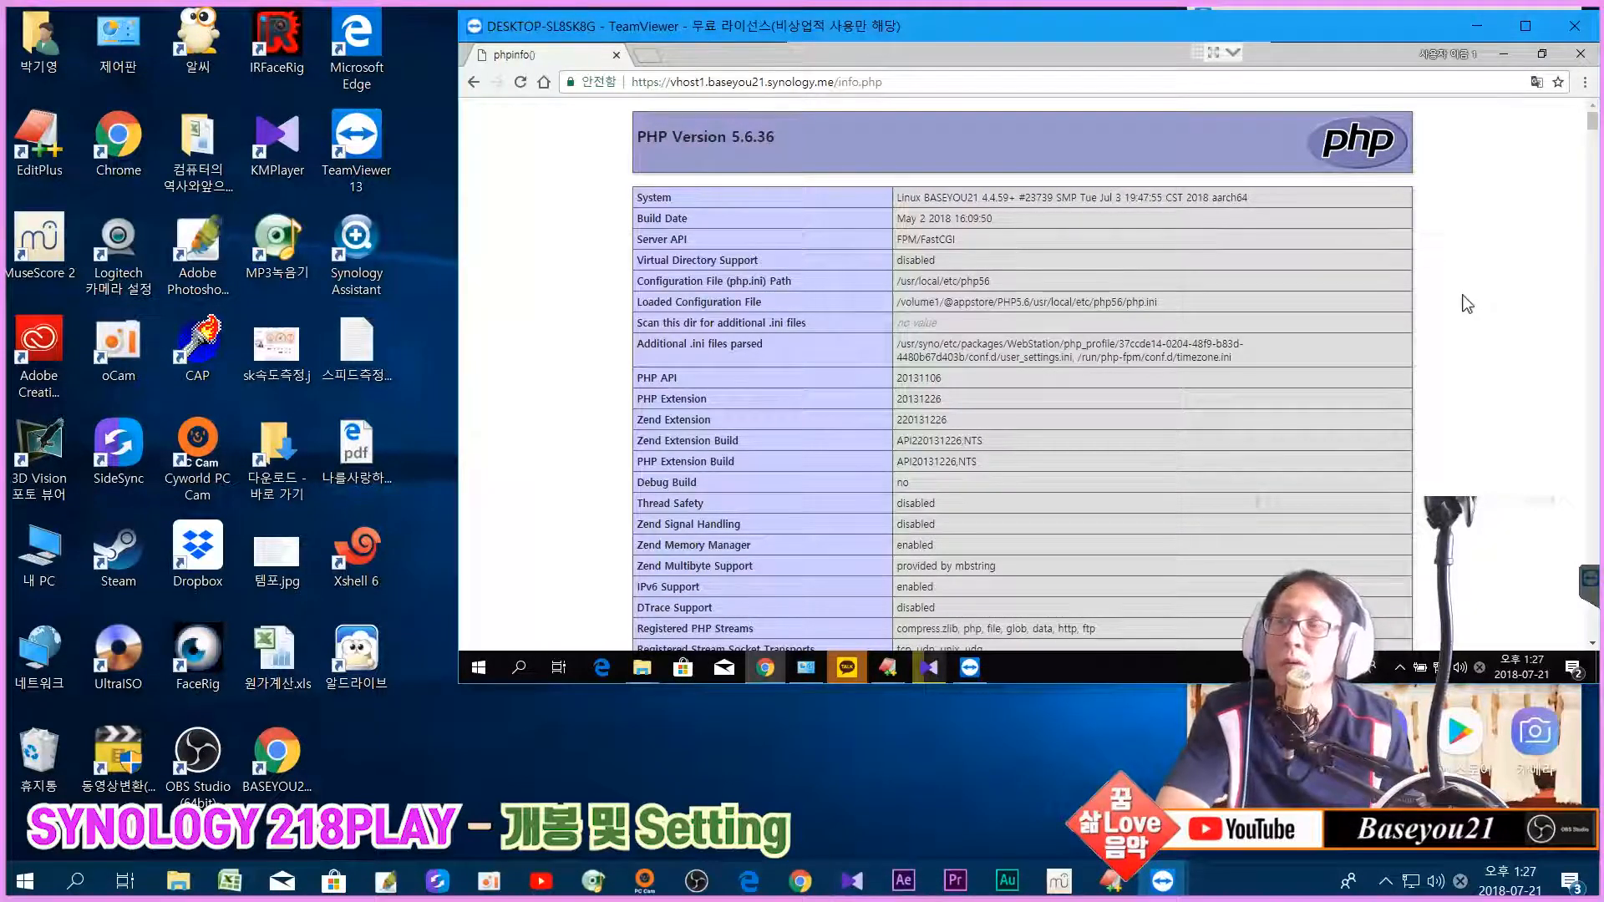
pyautogui.scroll(-4, 1462, 314)
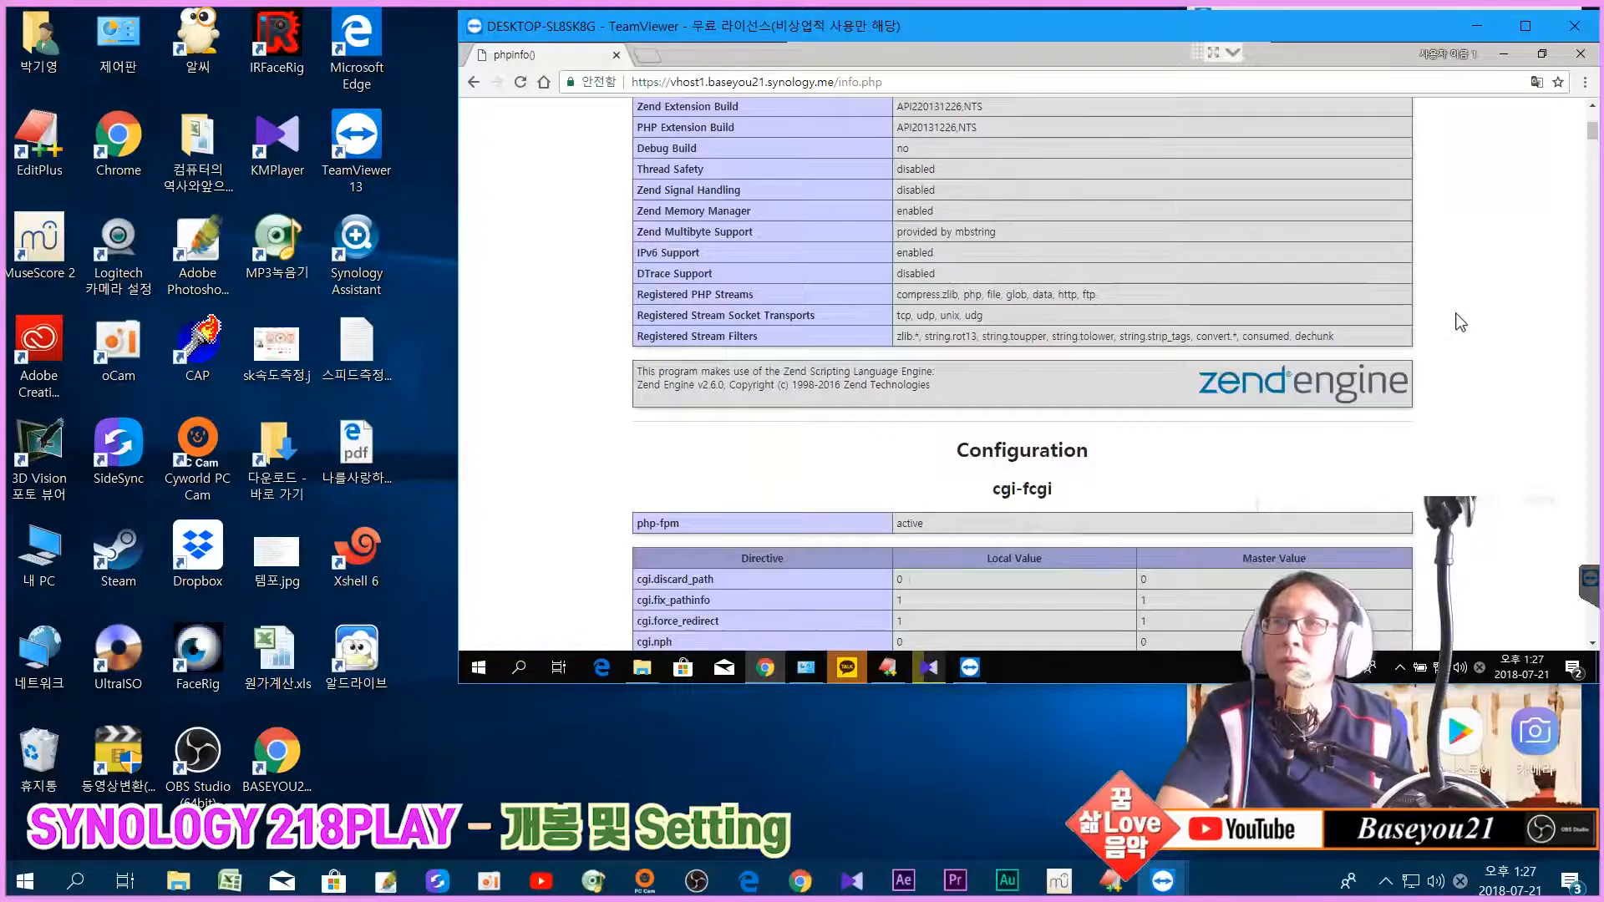
pyautogui.scroll(-13, 1460, 323)
pyautogui.scroll(7, 1460, 321)
pyautogui.scroll(10, 1460, 321)
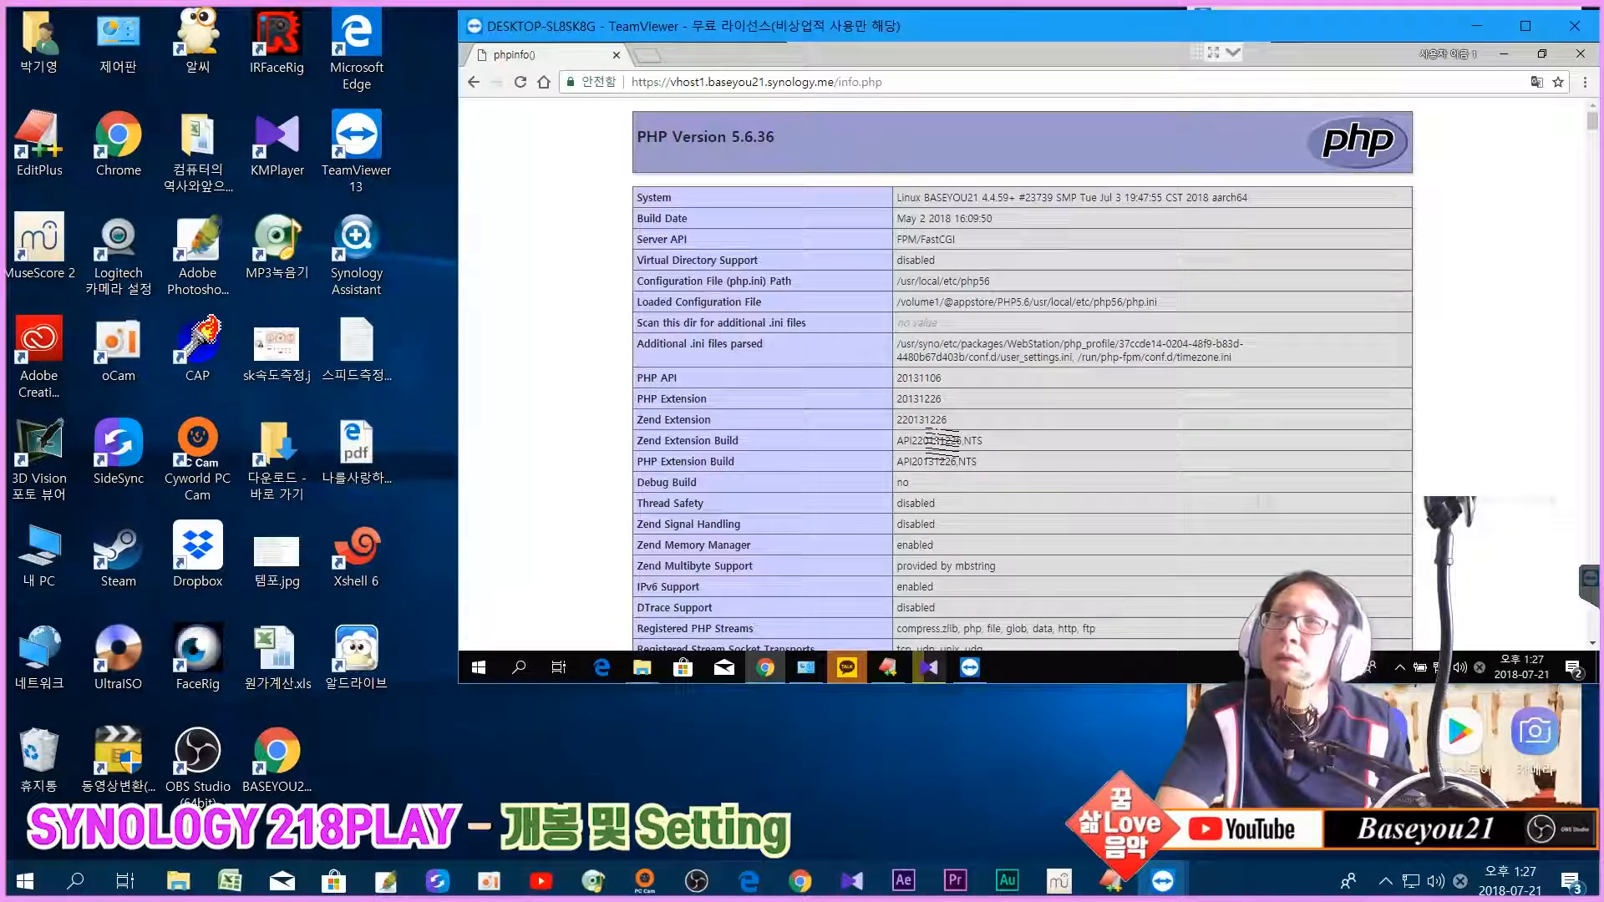
pyautogui.click(702, 83)
pyautogui.click(702, 84)
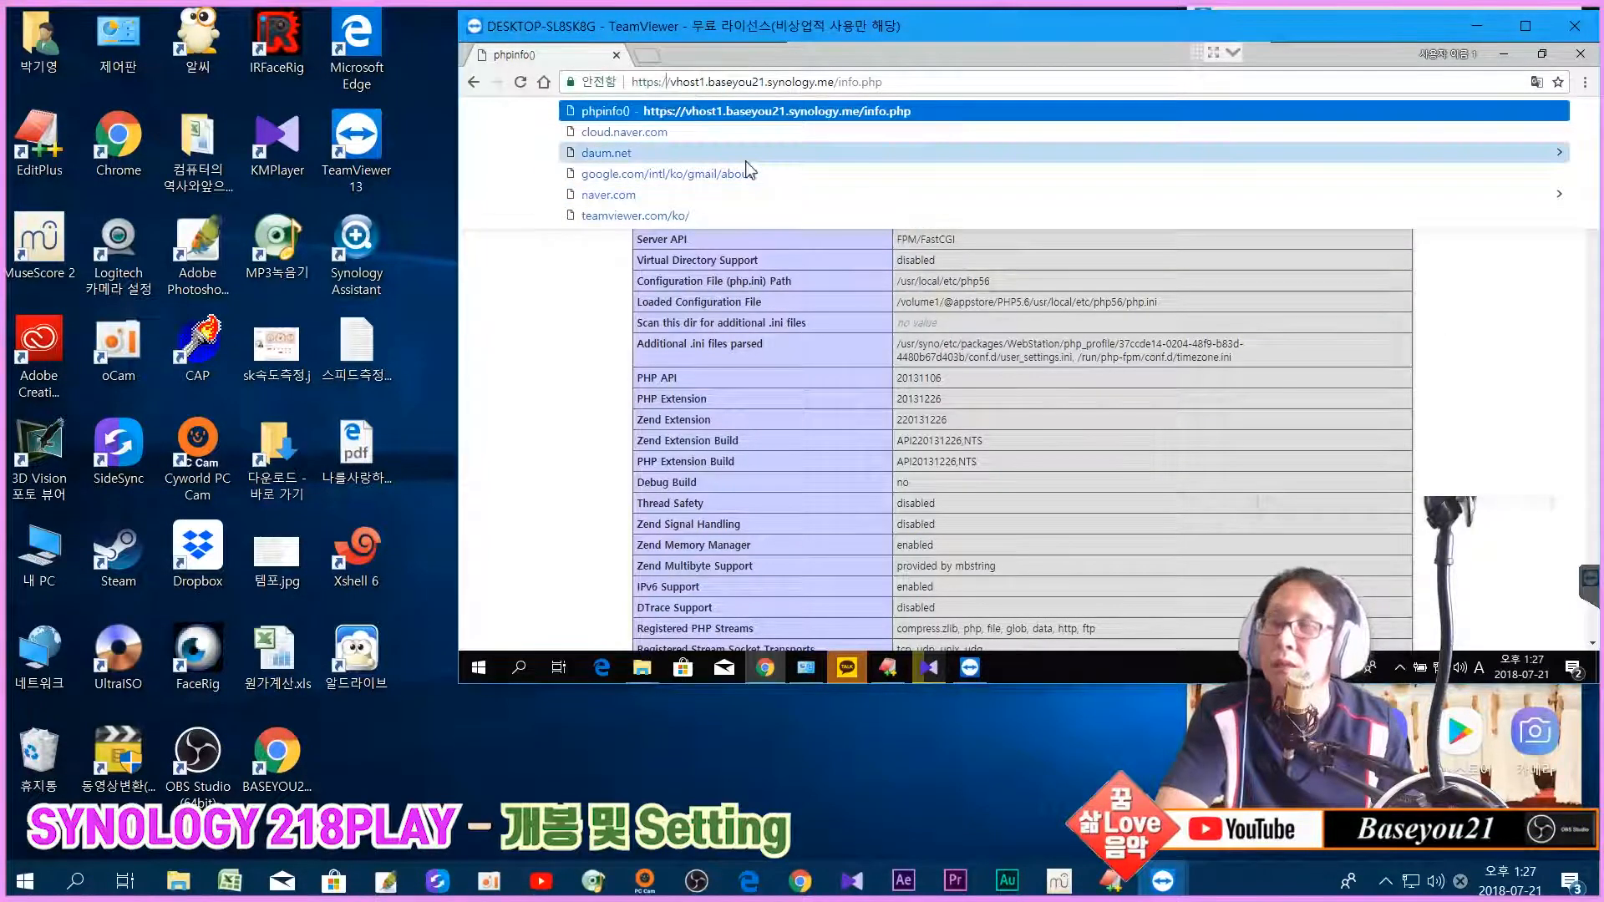
pyautogui.press('BackSpace')
pyautogui.press('BackSpace')
pyautogui.press('BackSpace')
pyautogui.press('BackSpace')
pyautogui.press('BackSpace')
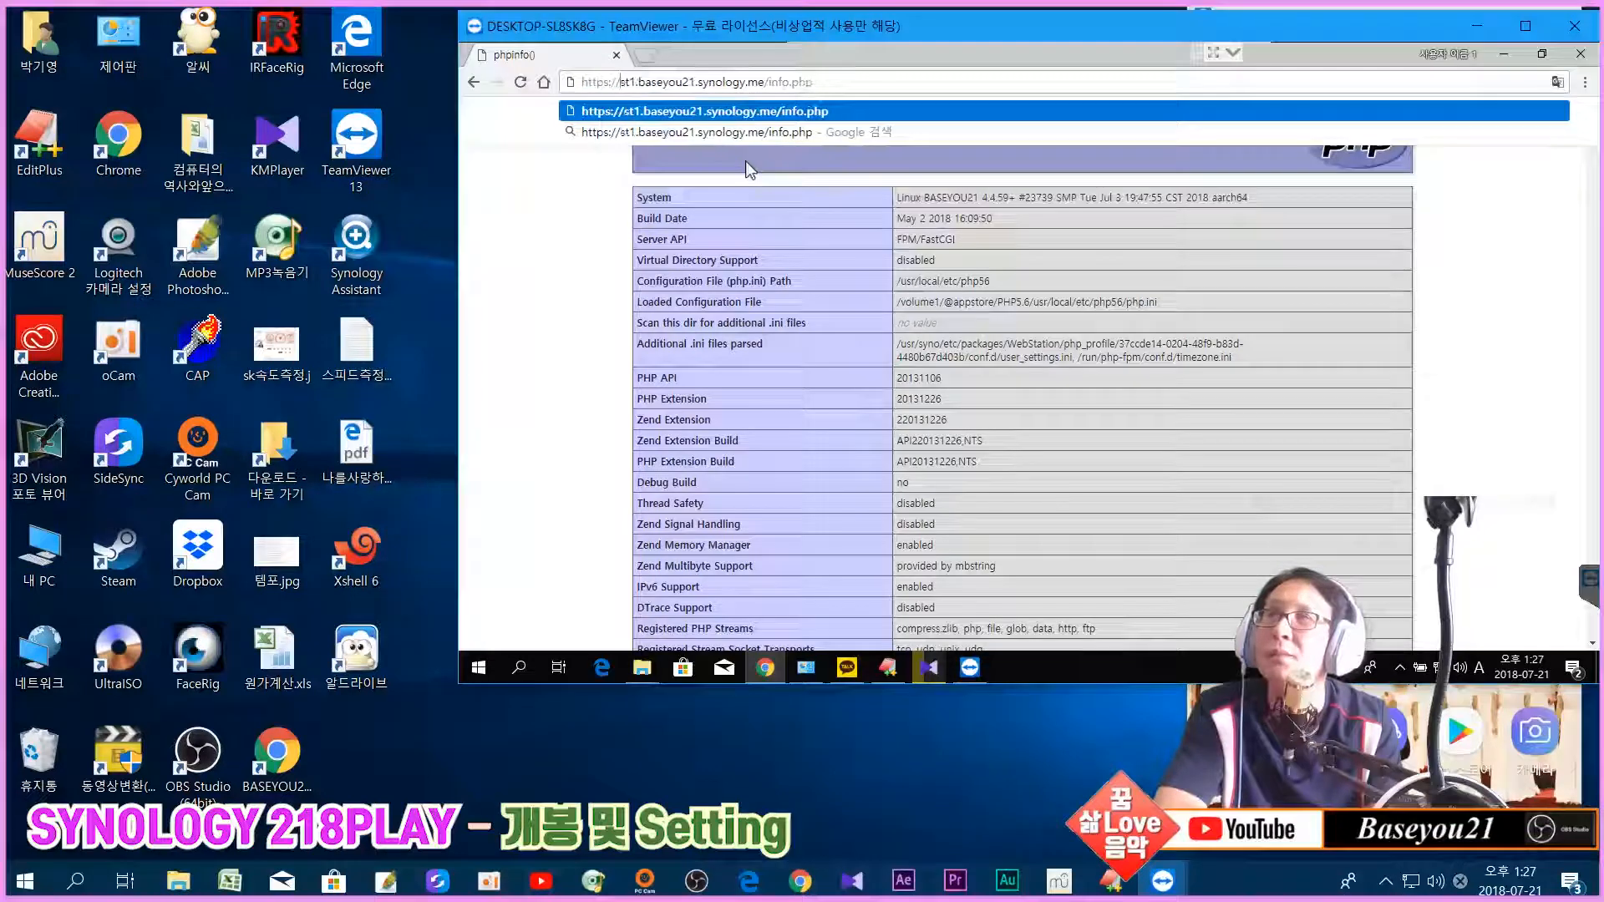
pyautogui.press('Delete')
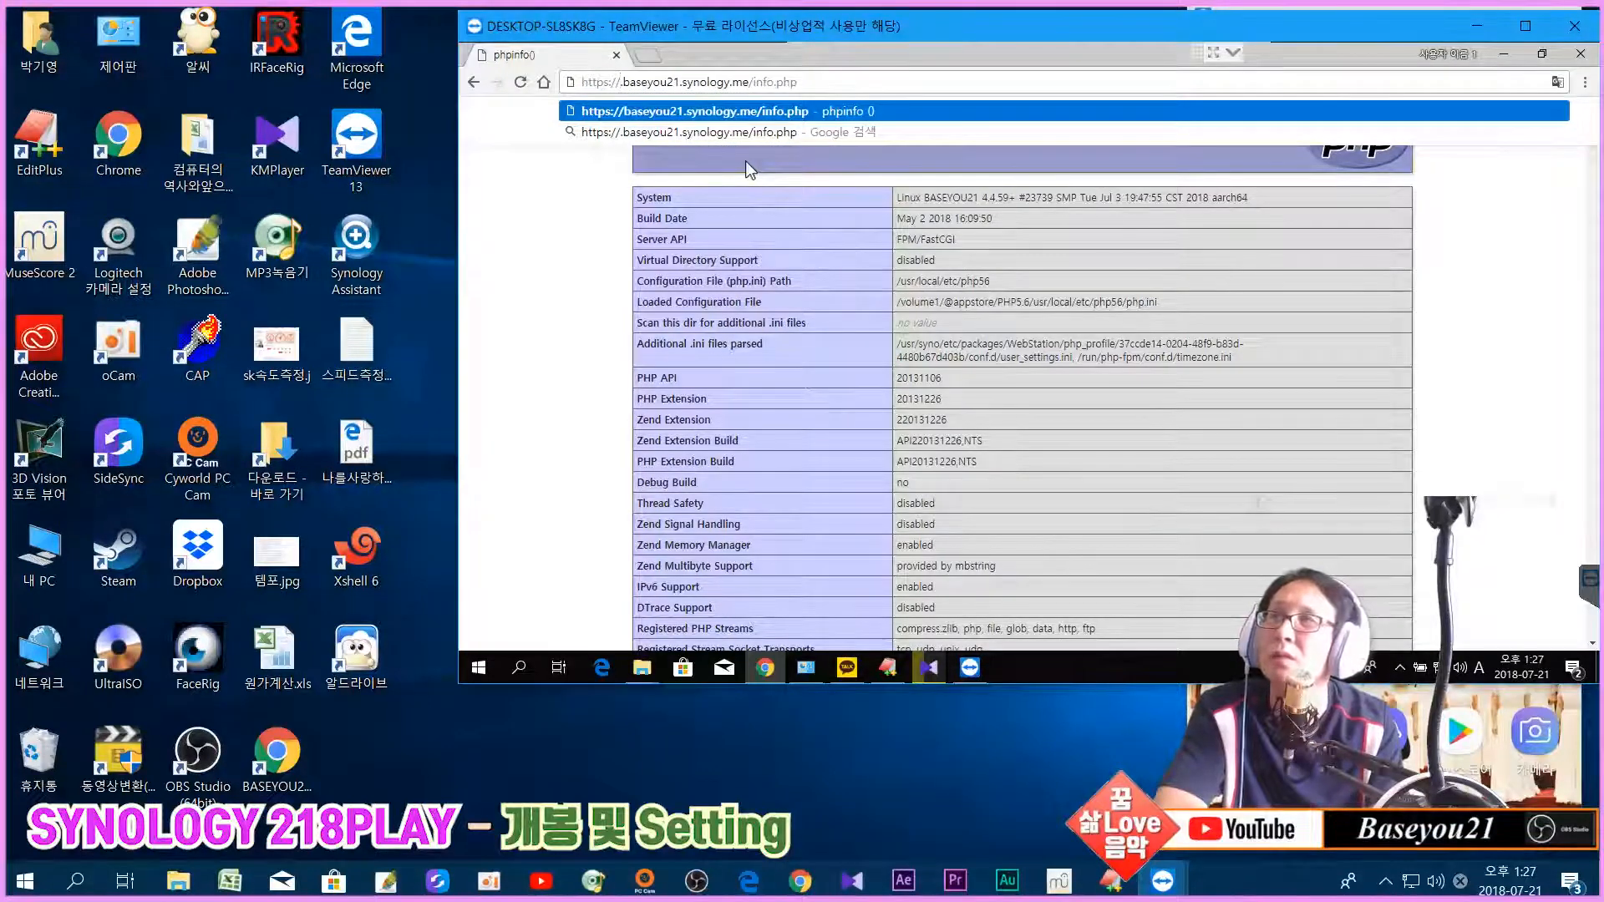
pyautogui.press('Delete')
pyautogui.press('Return')
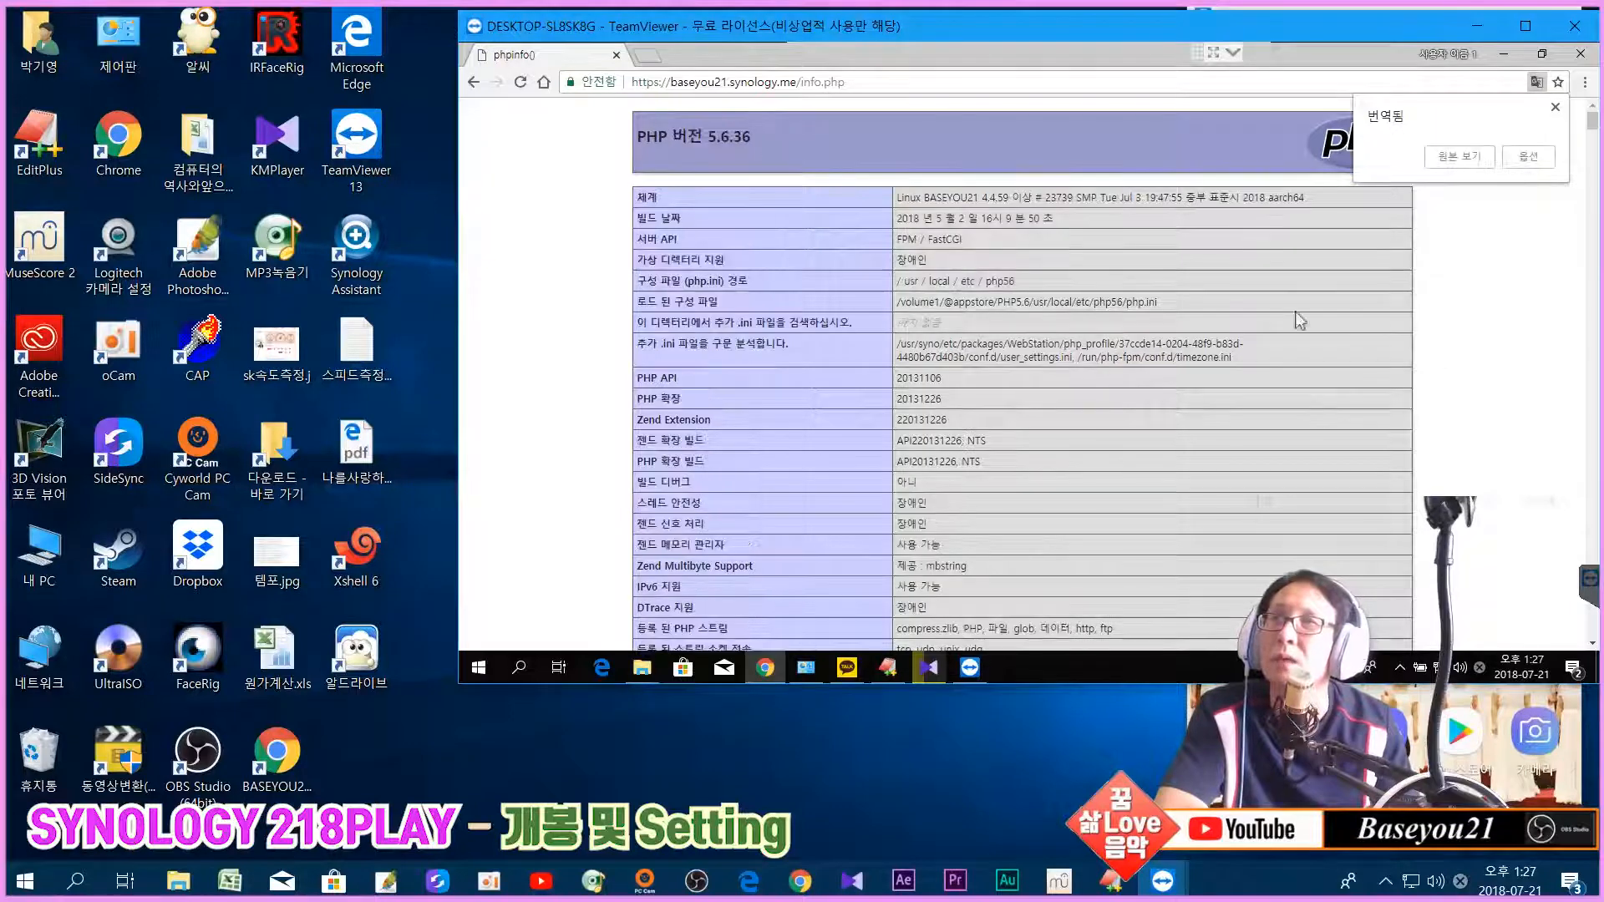
pyautogui.click(1459, 157)
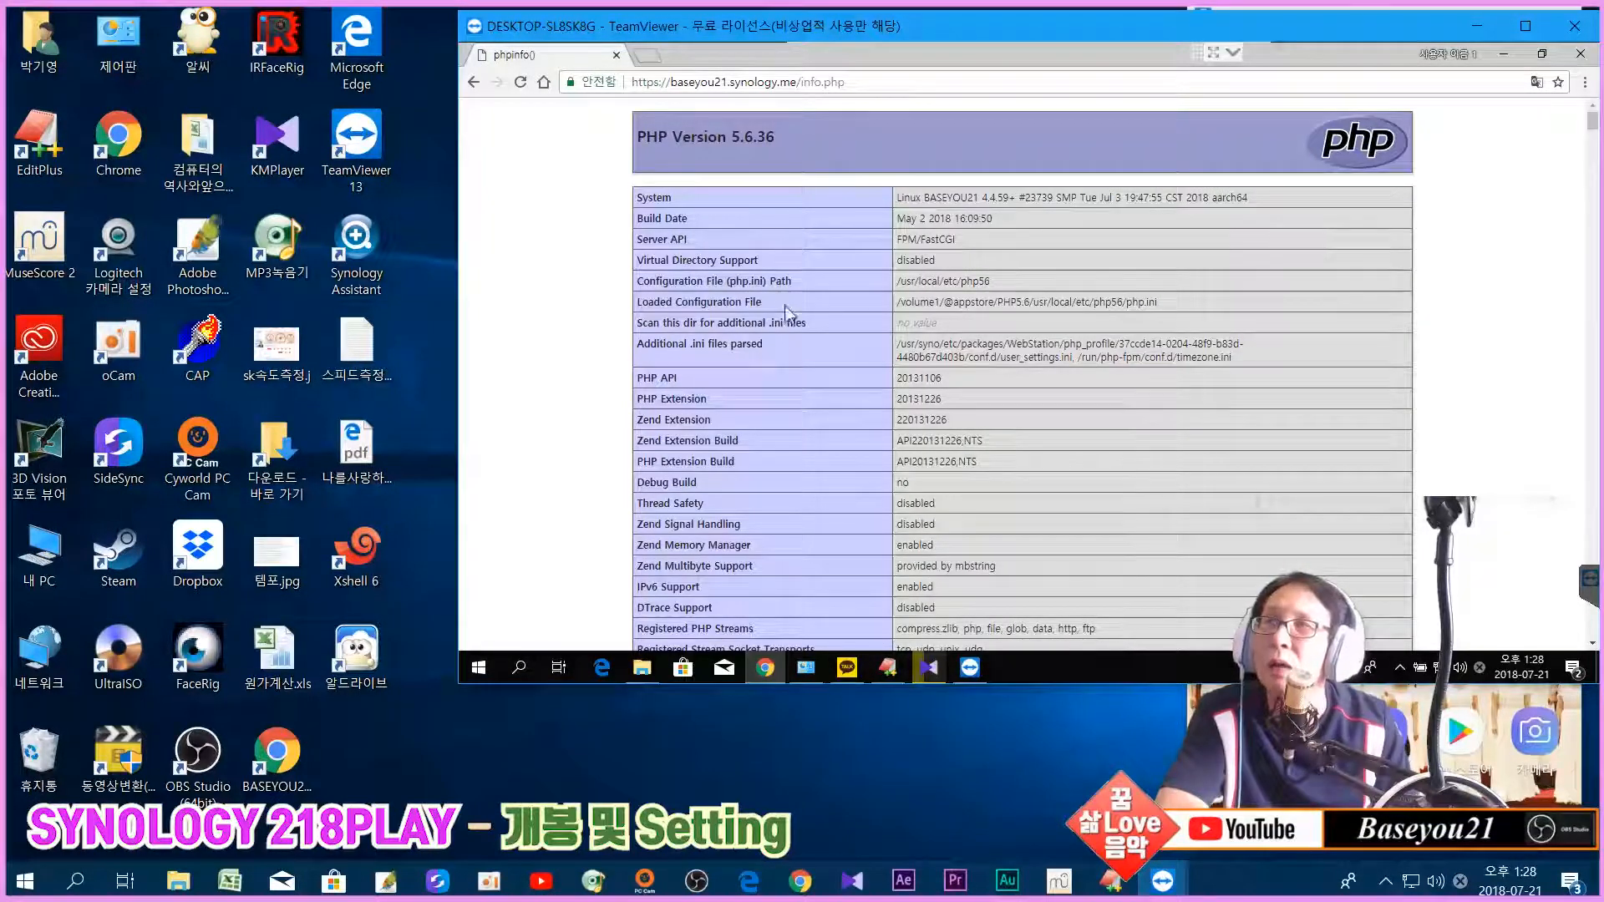
pyautogui.scroll(-1, 779, 481)
pyautogui.scroll(-10, 779, 481)
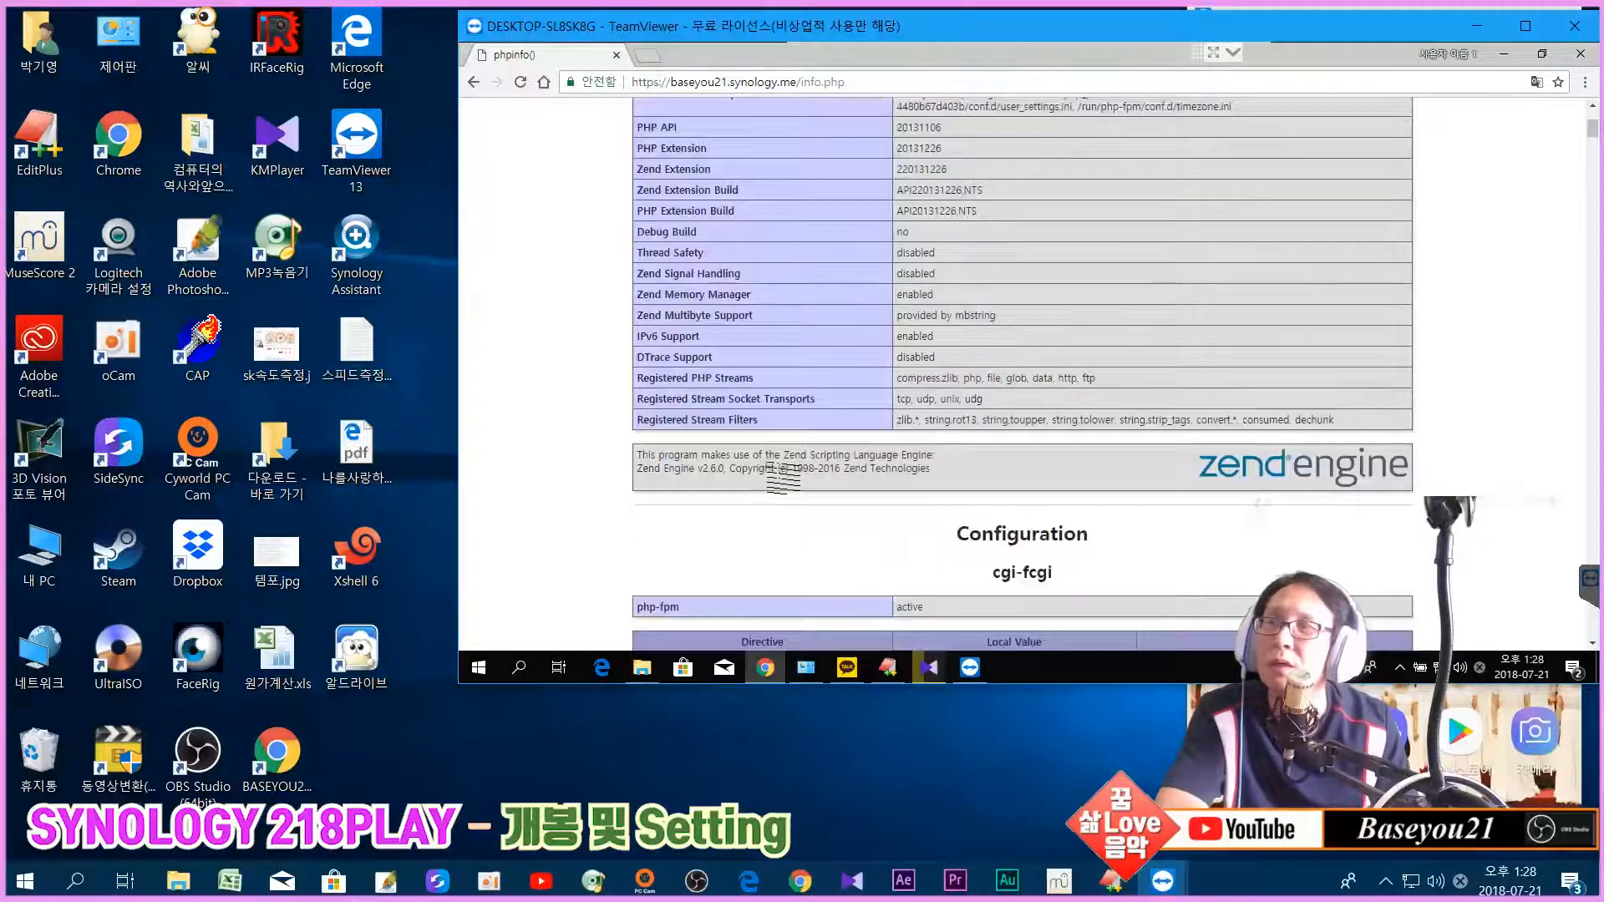
pyautogui.scroll(-12, 777, 466)
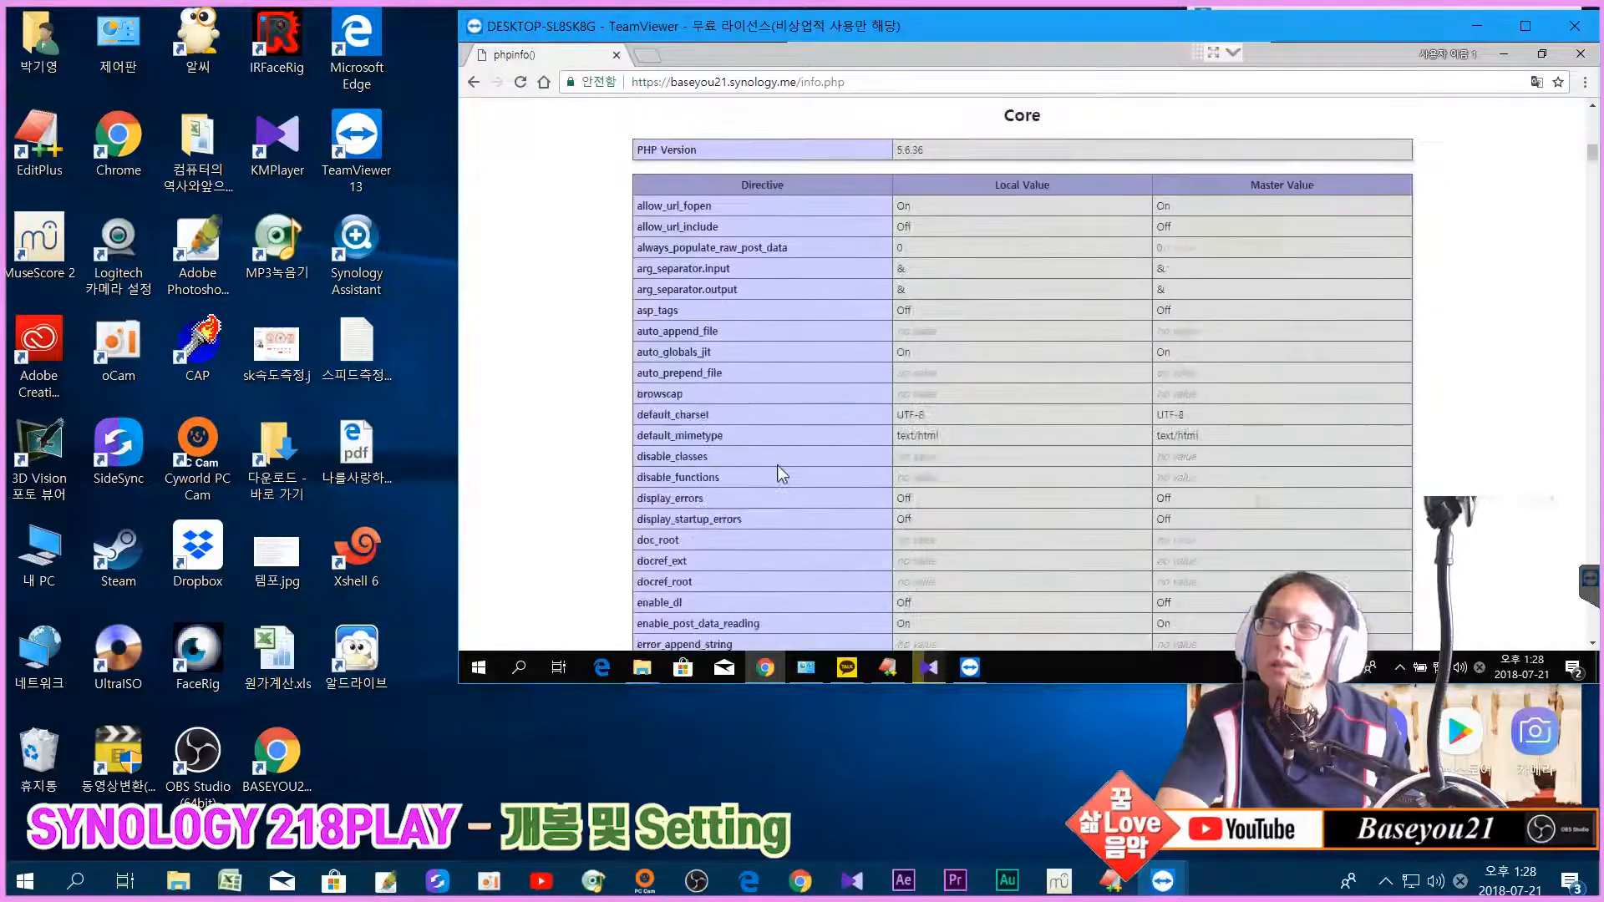
pyautogui.scroll(-12, 783, 472)
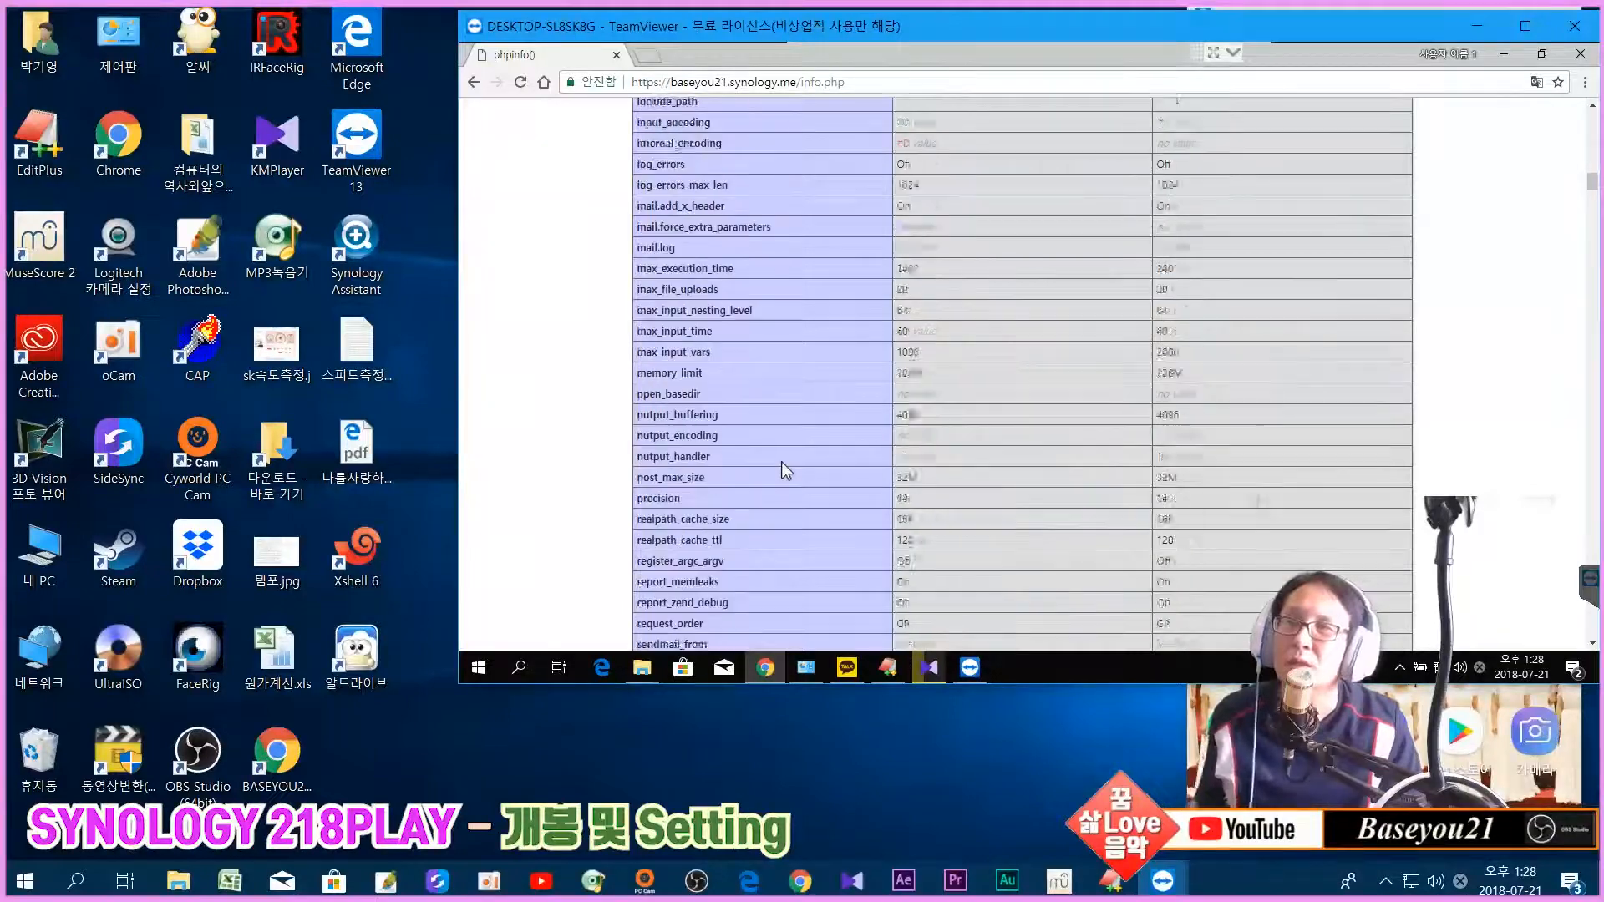
pyautogui.scroll(-8, 783, 469)
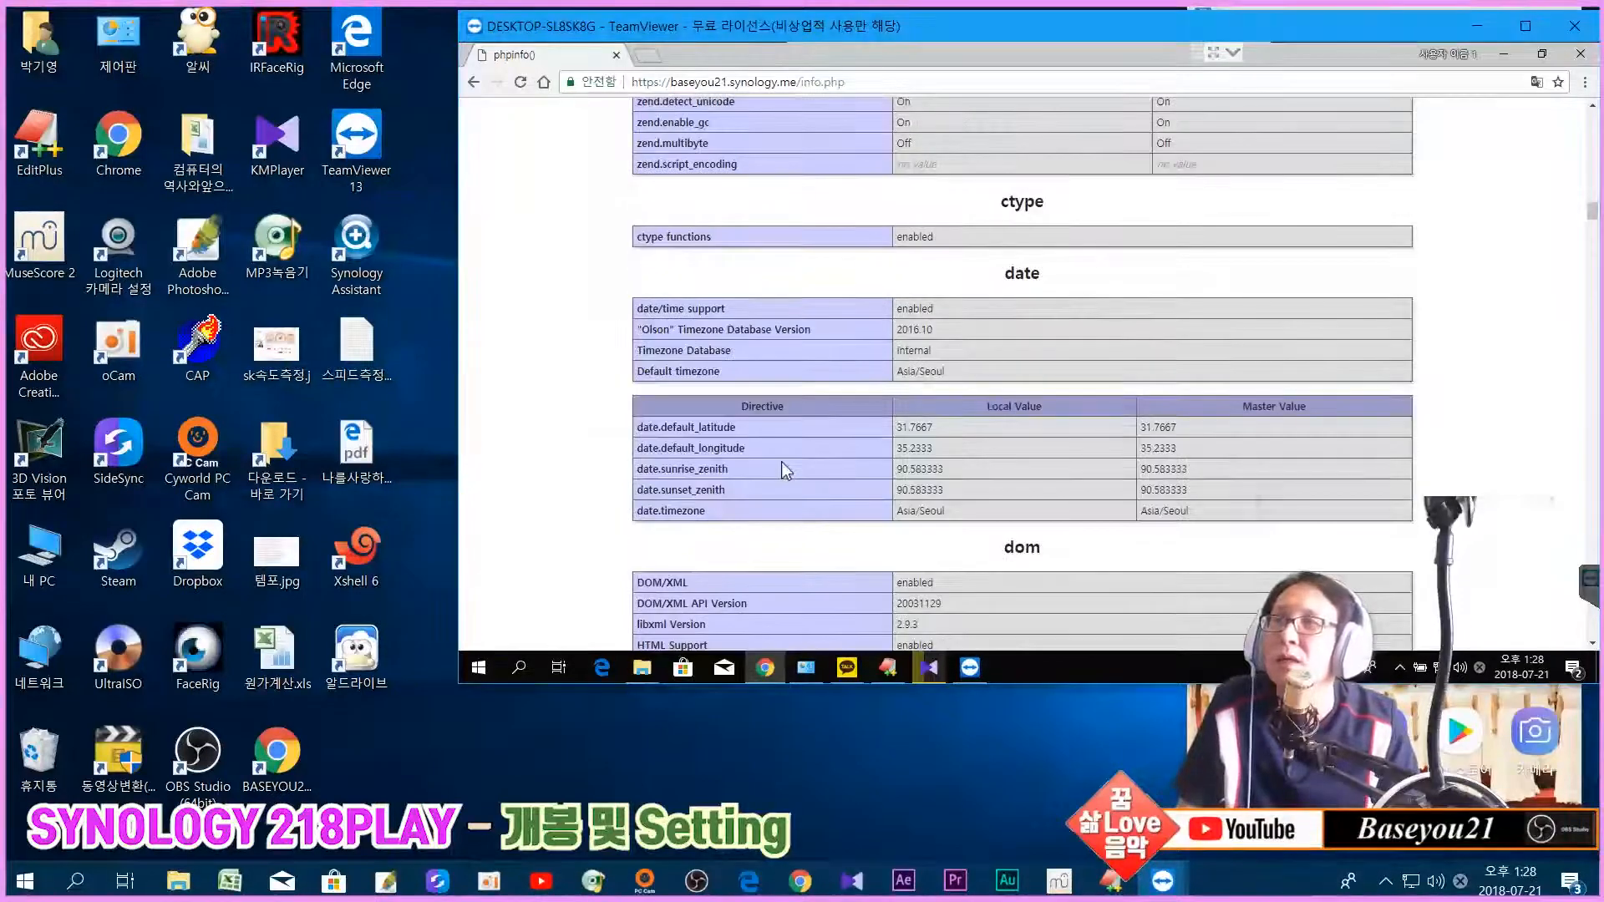
pyautogui.scroll(-9, 784, 469)
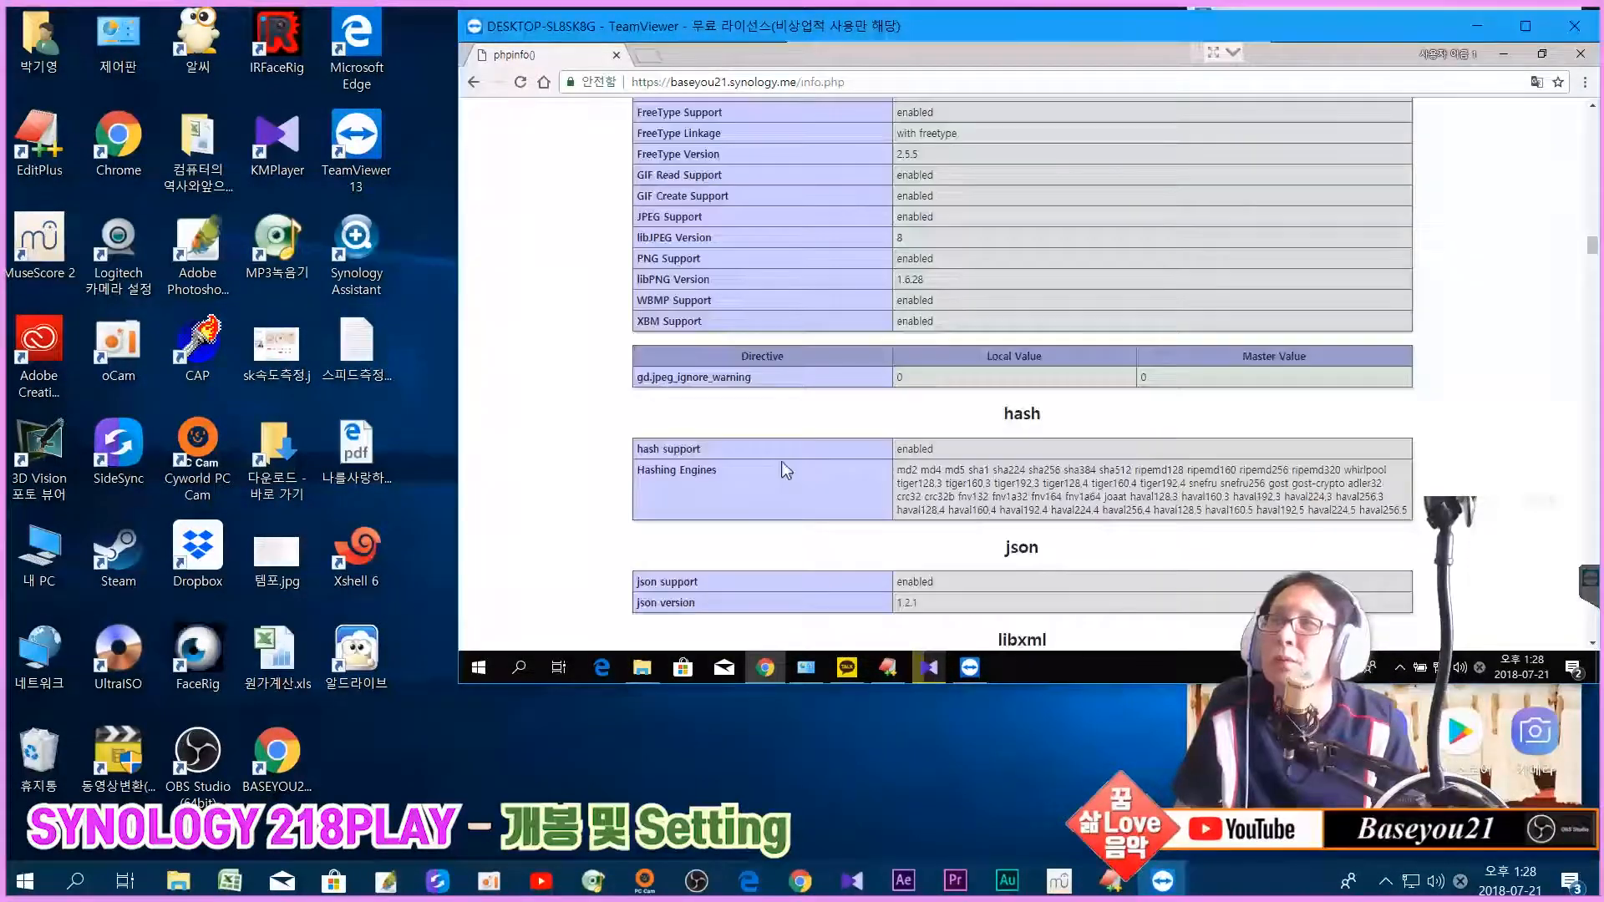
pyautogui.scroll(3, 1486, 363)
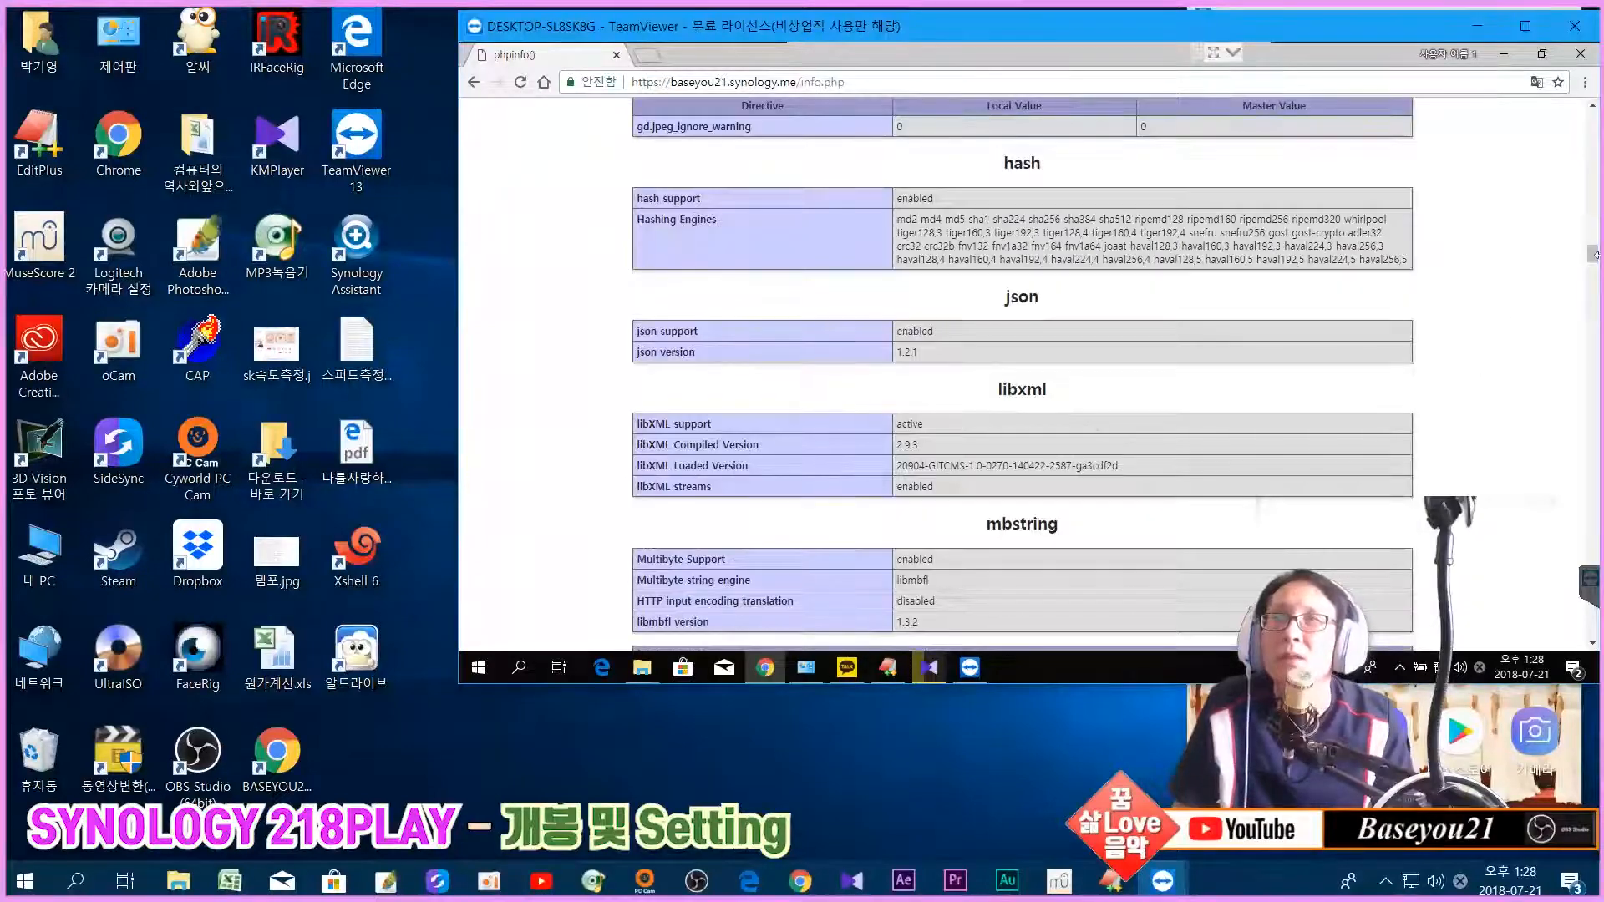
pyautogui.moveTo(1593, 255); pyautogui.dragTo(1592, 117)
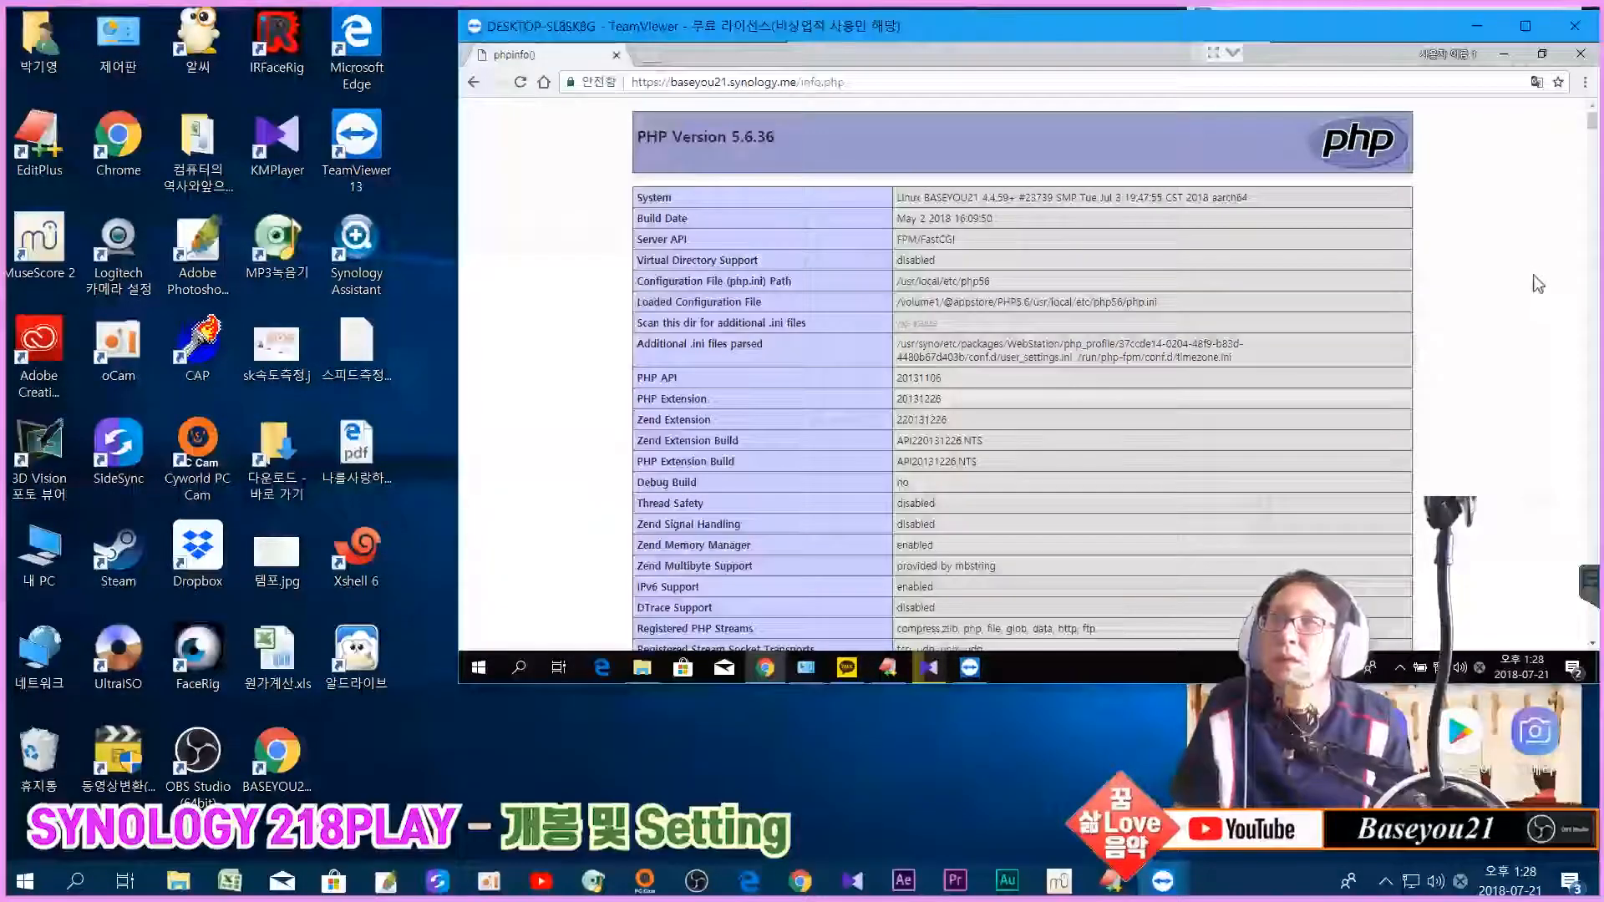
pyautogui.scroll(-5, 1531, 293)
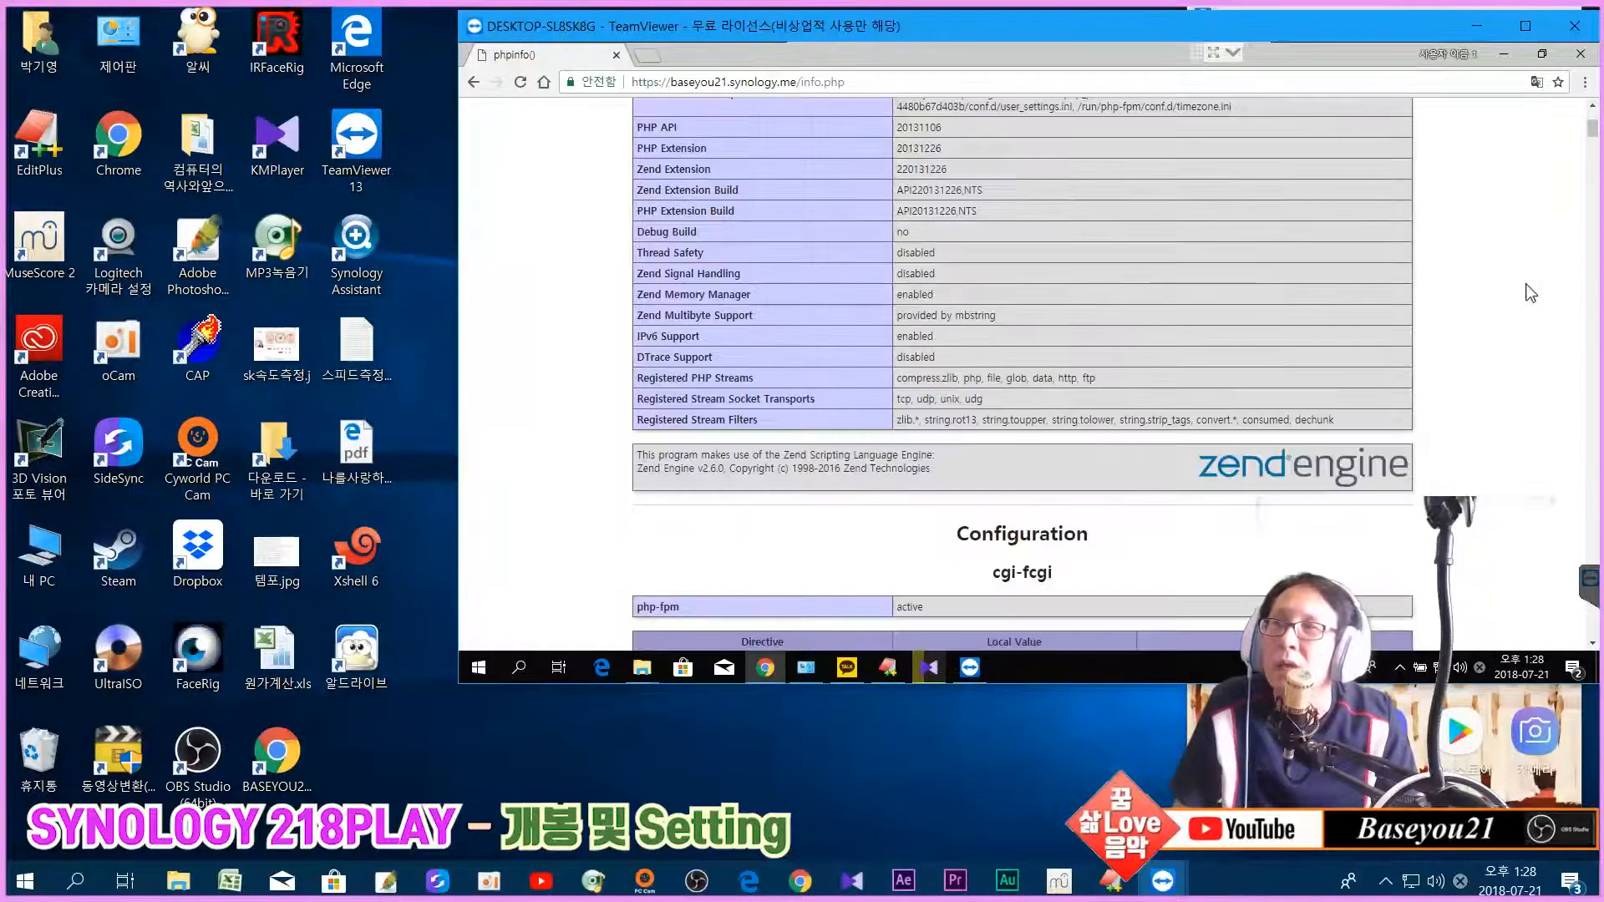
pyautogui.scroll(-3, 1530, 293)
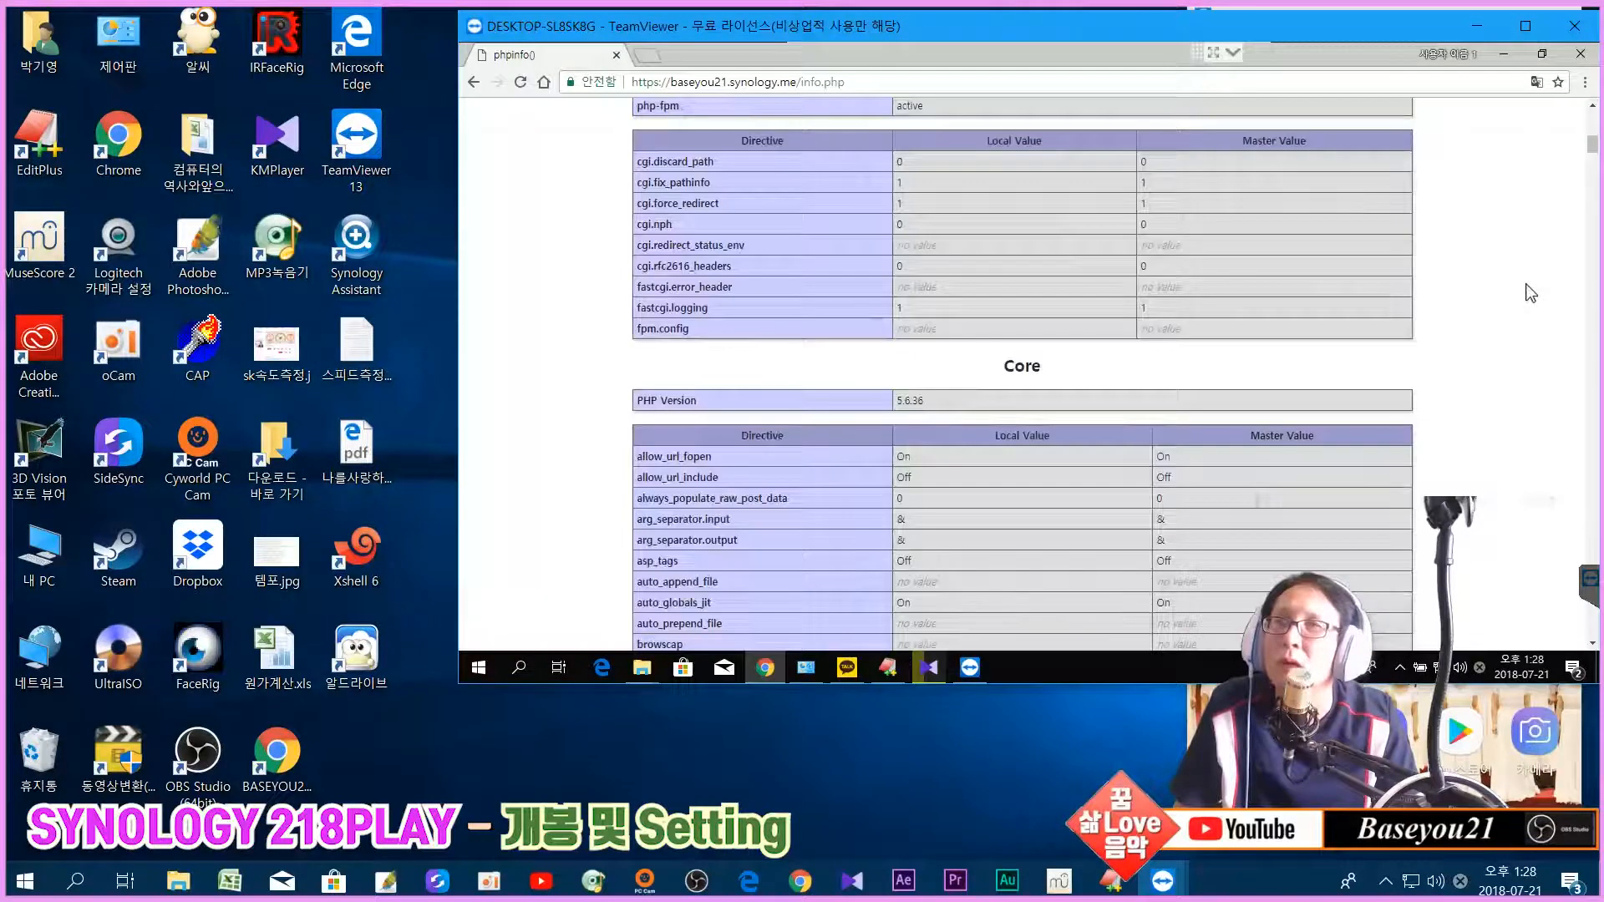
pyautogui.scroll(8, 1530, 293)
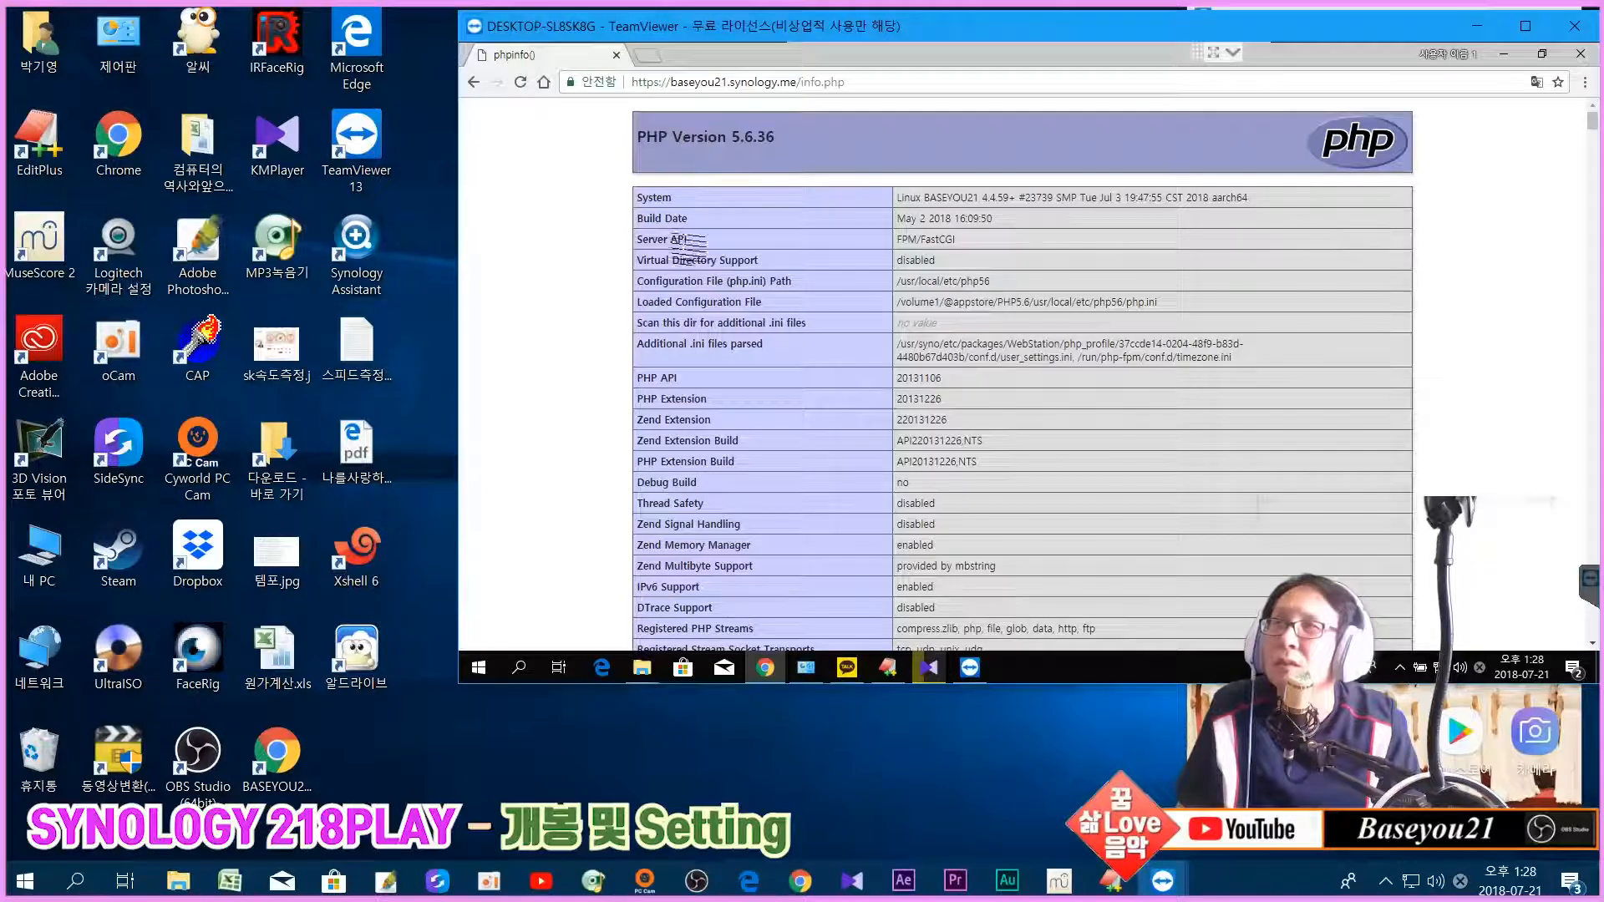
# Step: Highlight the FPM/FastCGI Server API value and scroll through the phpinfo settings
pyautogui.doubleClick(910, 240)
pyautogui.moveTo(970, 243); pyautogui.dragTo(971, 243)
pyautogui.click(972, 243)
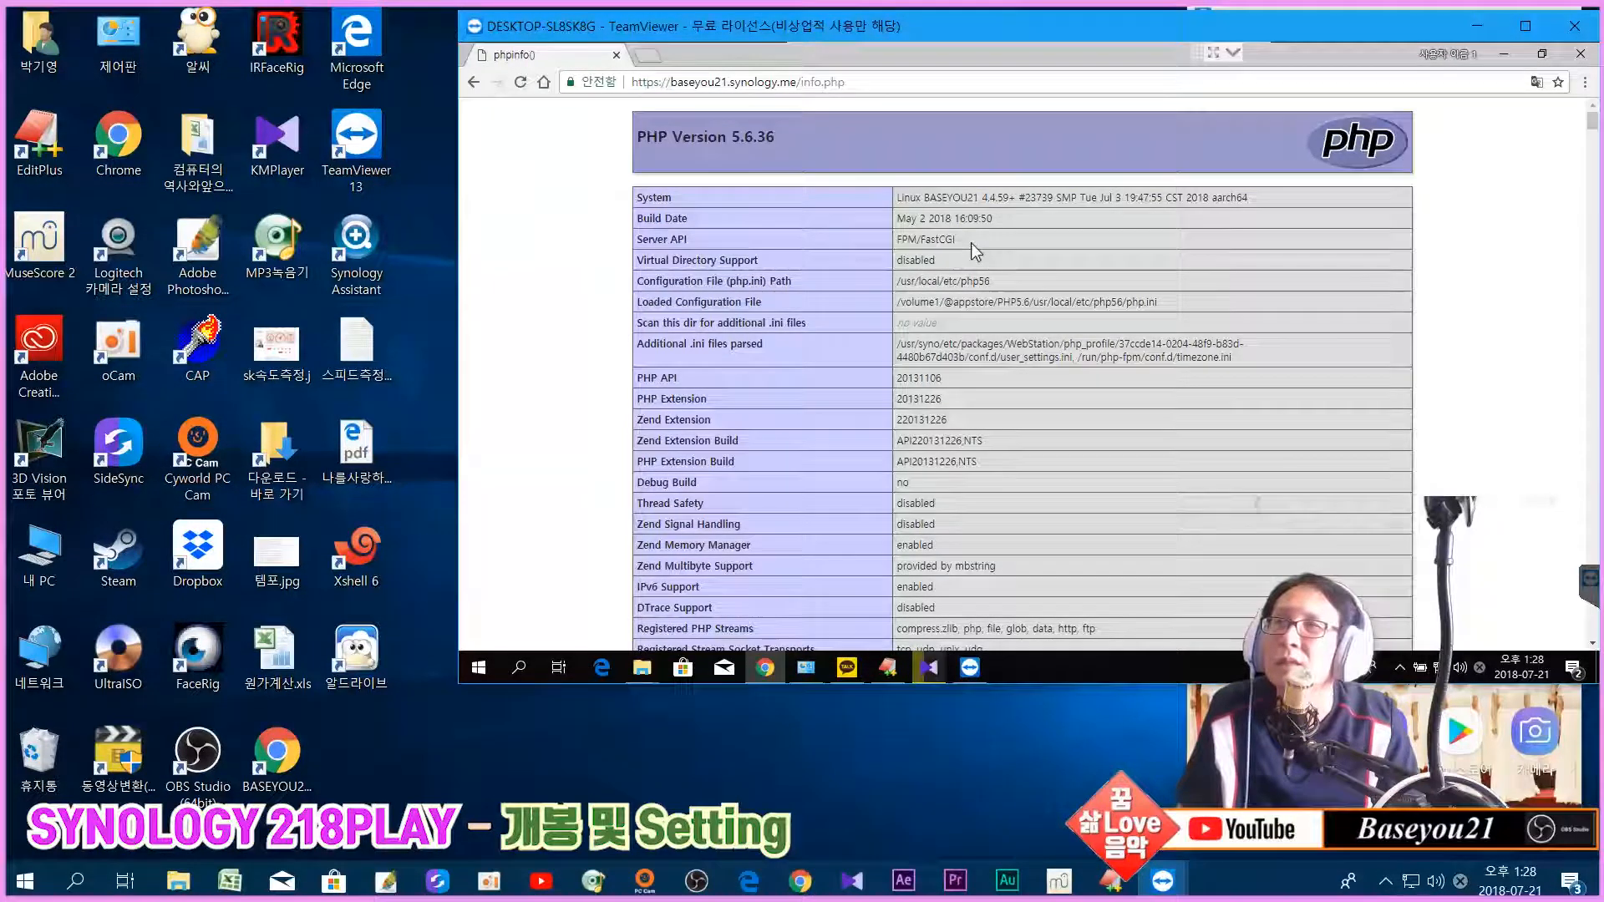
pyautogui.doubleClick(907, 241)
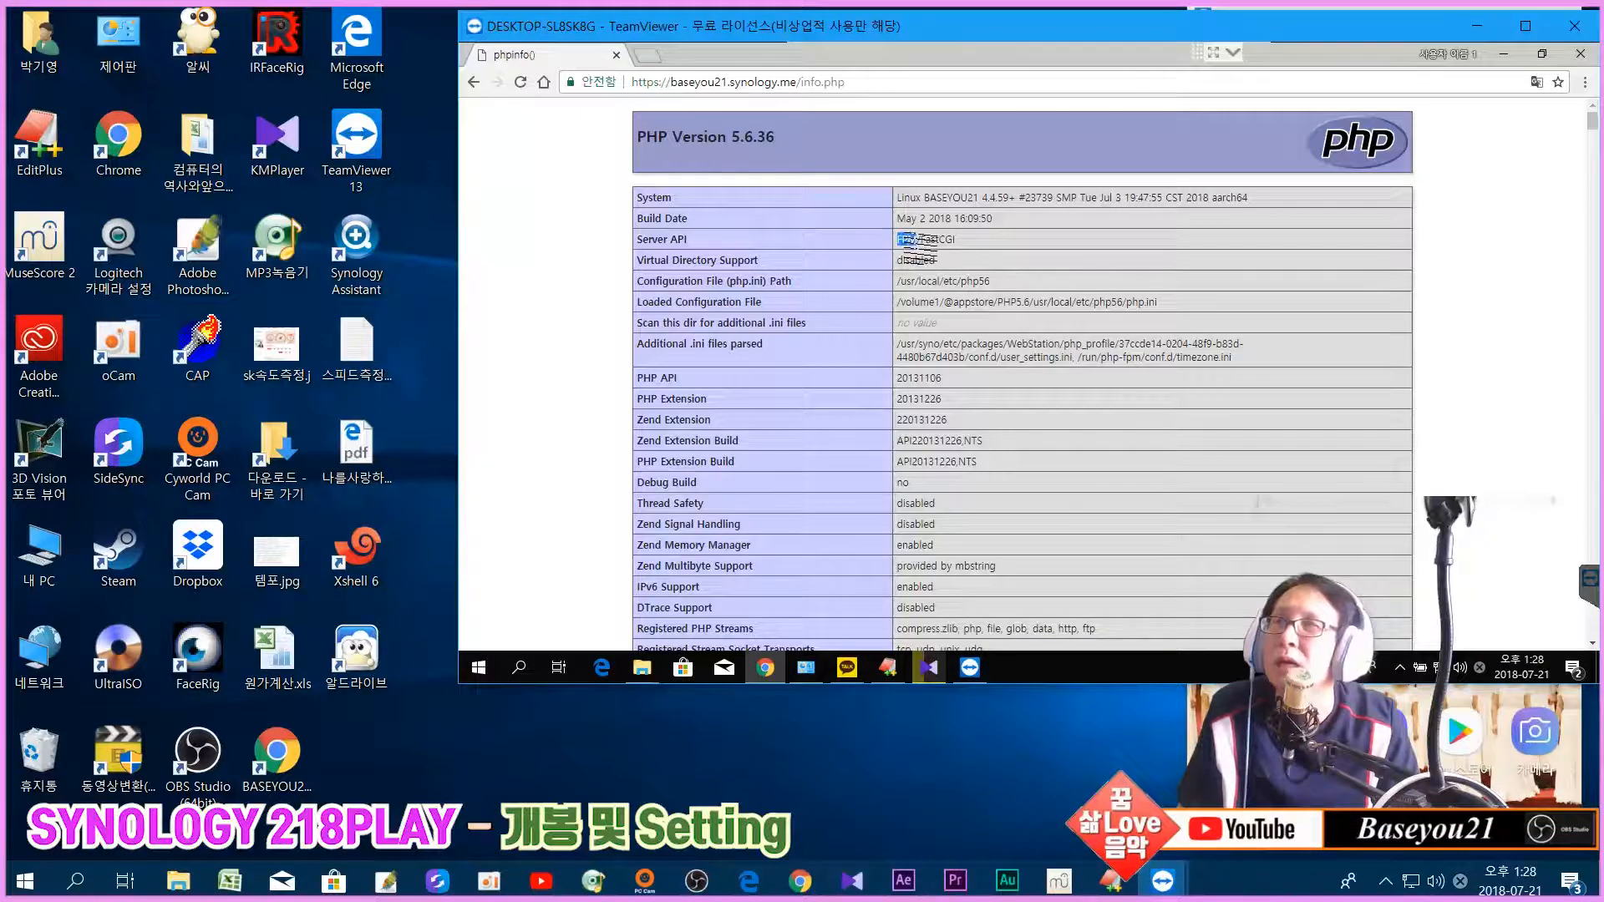
pyautogui.click(916, 261)
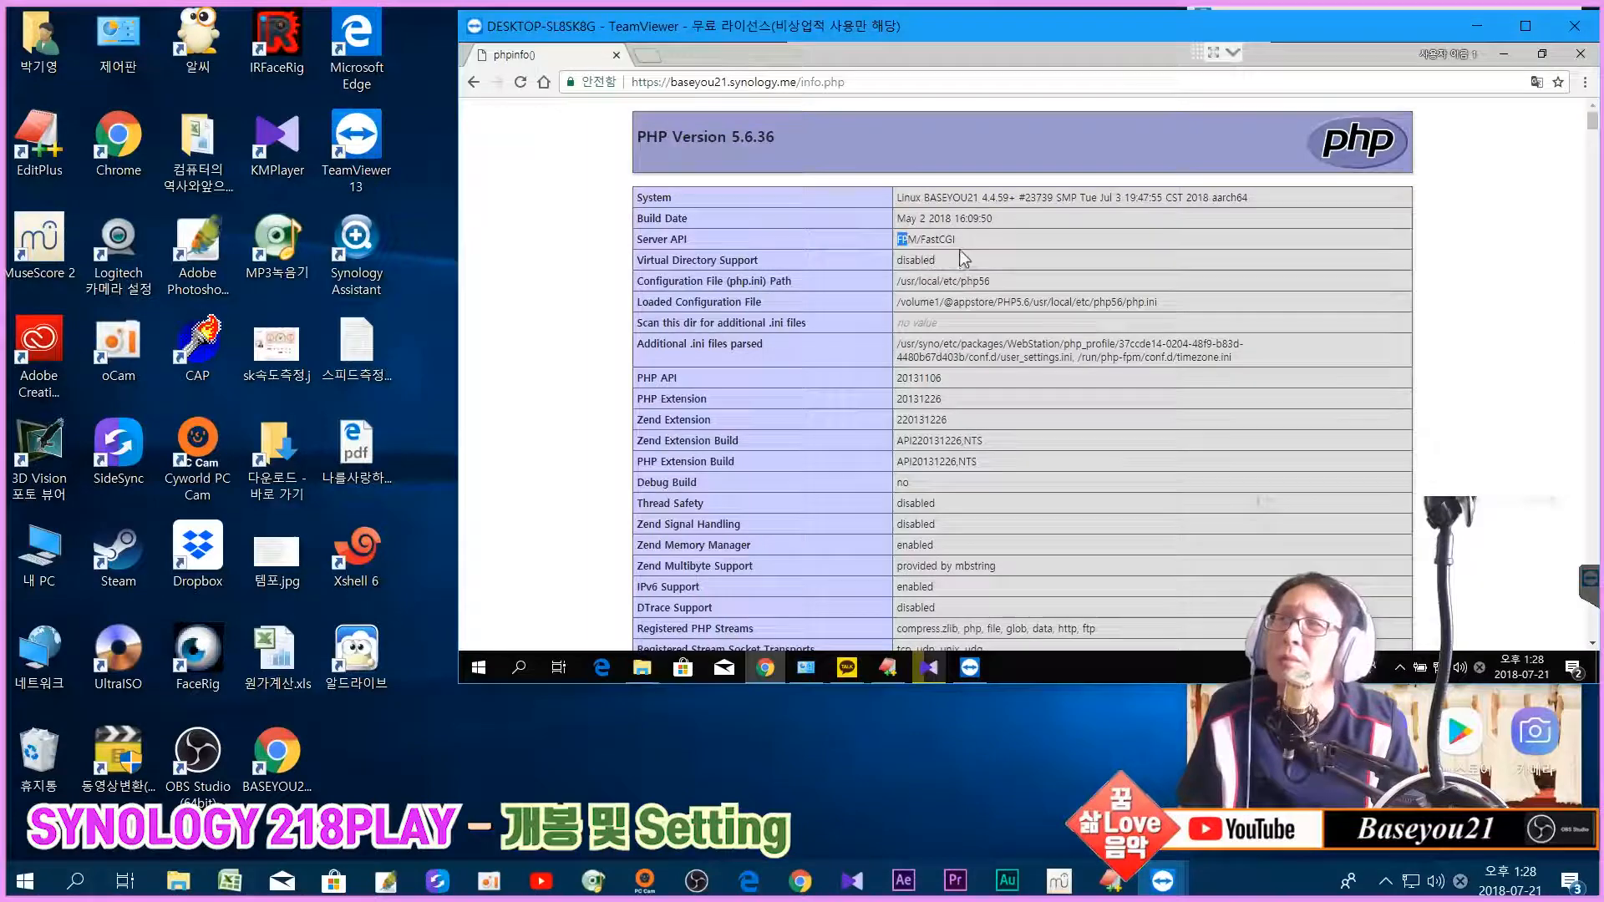
pyautogui.scroll(-1, 1054, 332)
pyautogui.scroll(-1, 1056, 333)
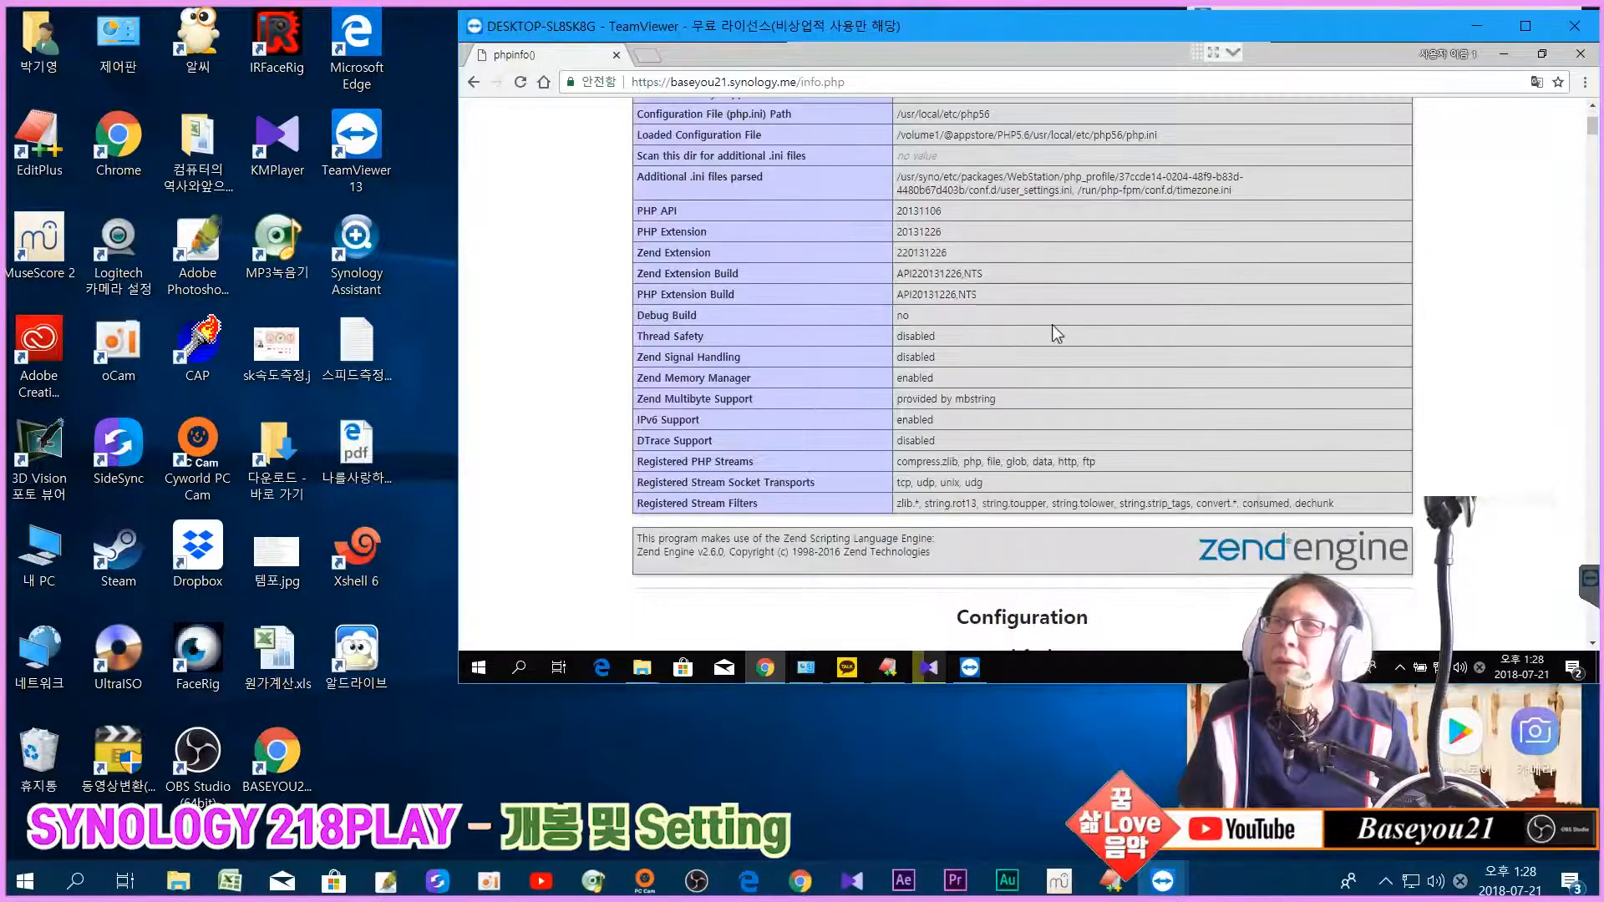
pyautogui.scroll(2, 1056, 334)
pyautogui.scroll(-3, 823, 387)
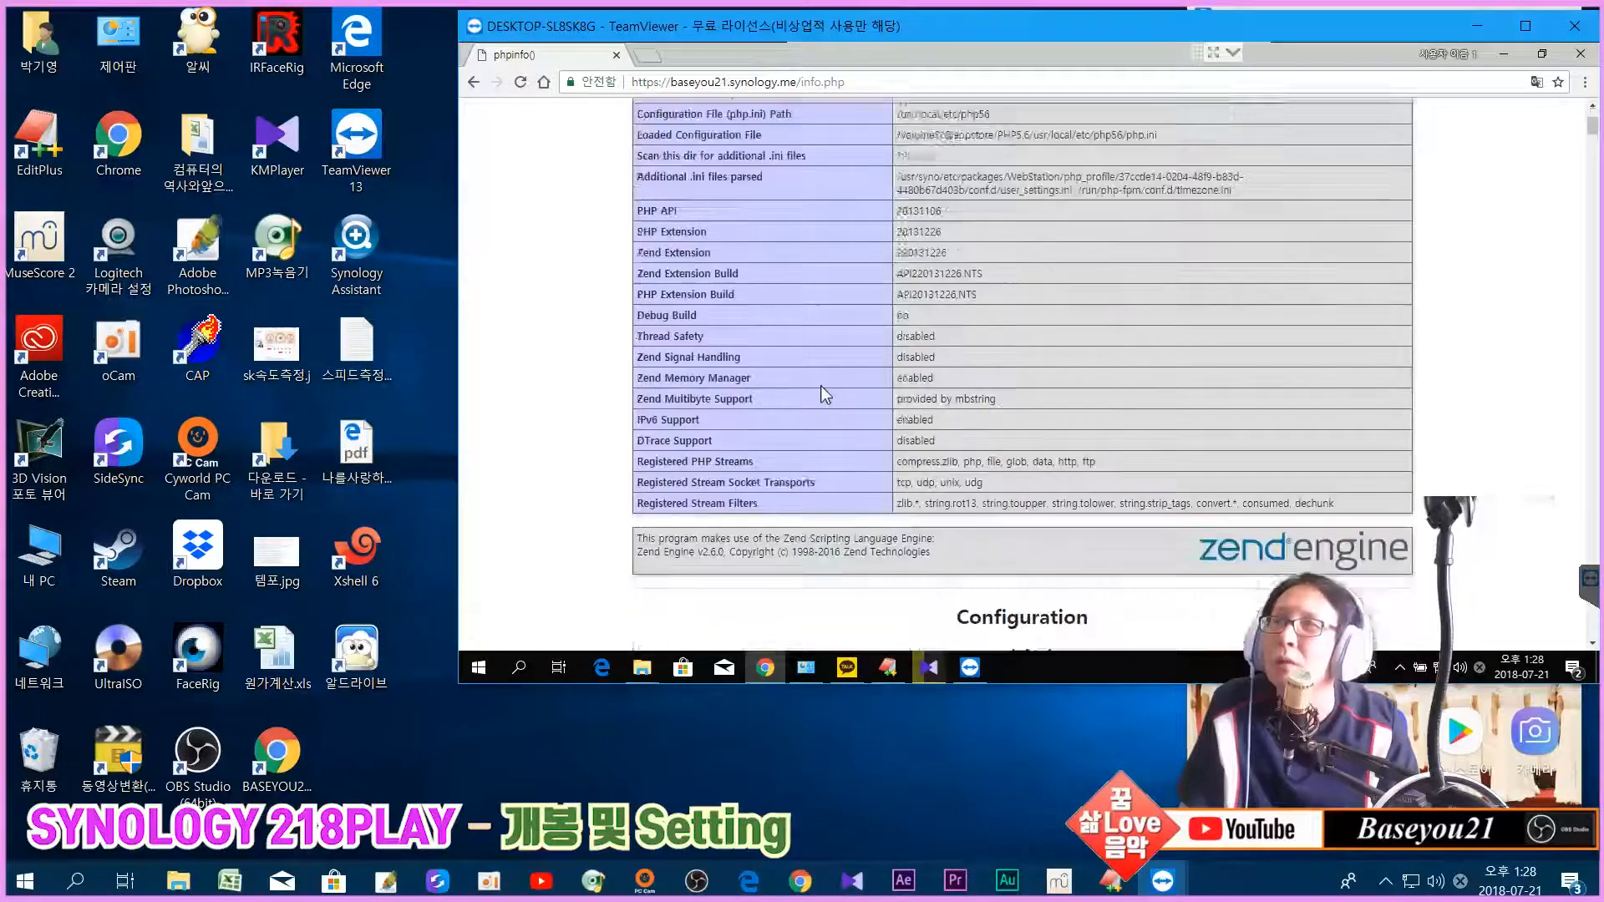
pyautogui.scroll(3, 824, 387)
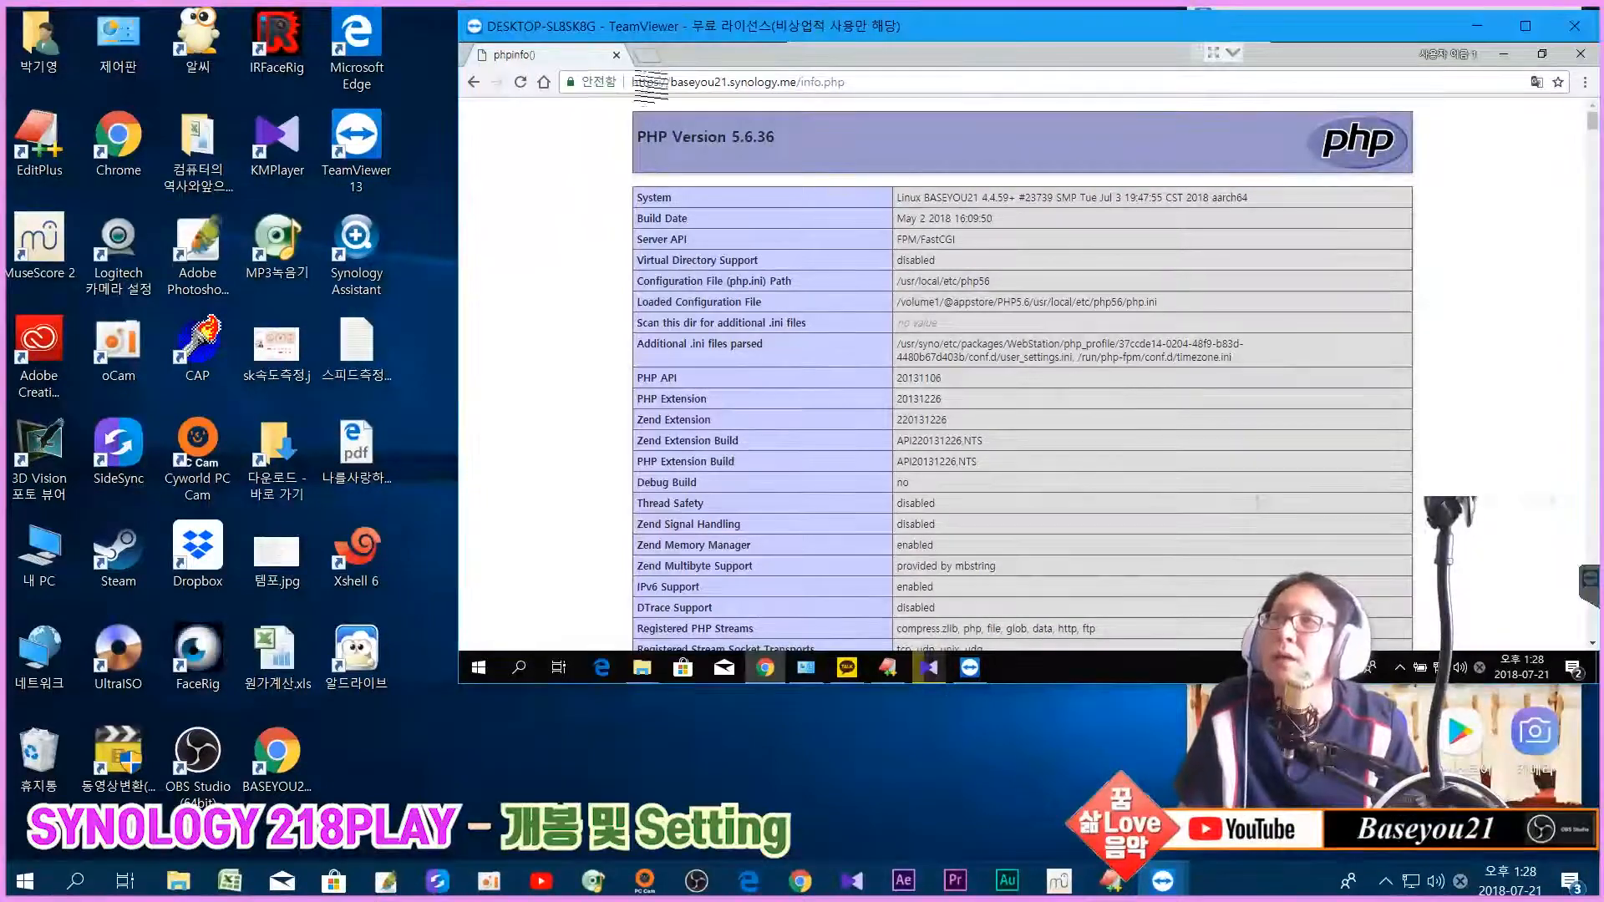
pyautogui.scroll(-4, 900, 392)
pyautogui.scroll(-12, 905, 380)
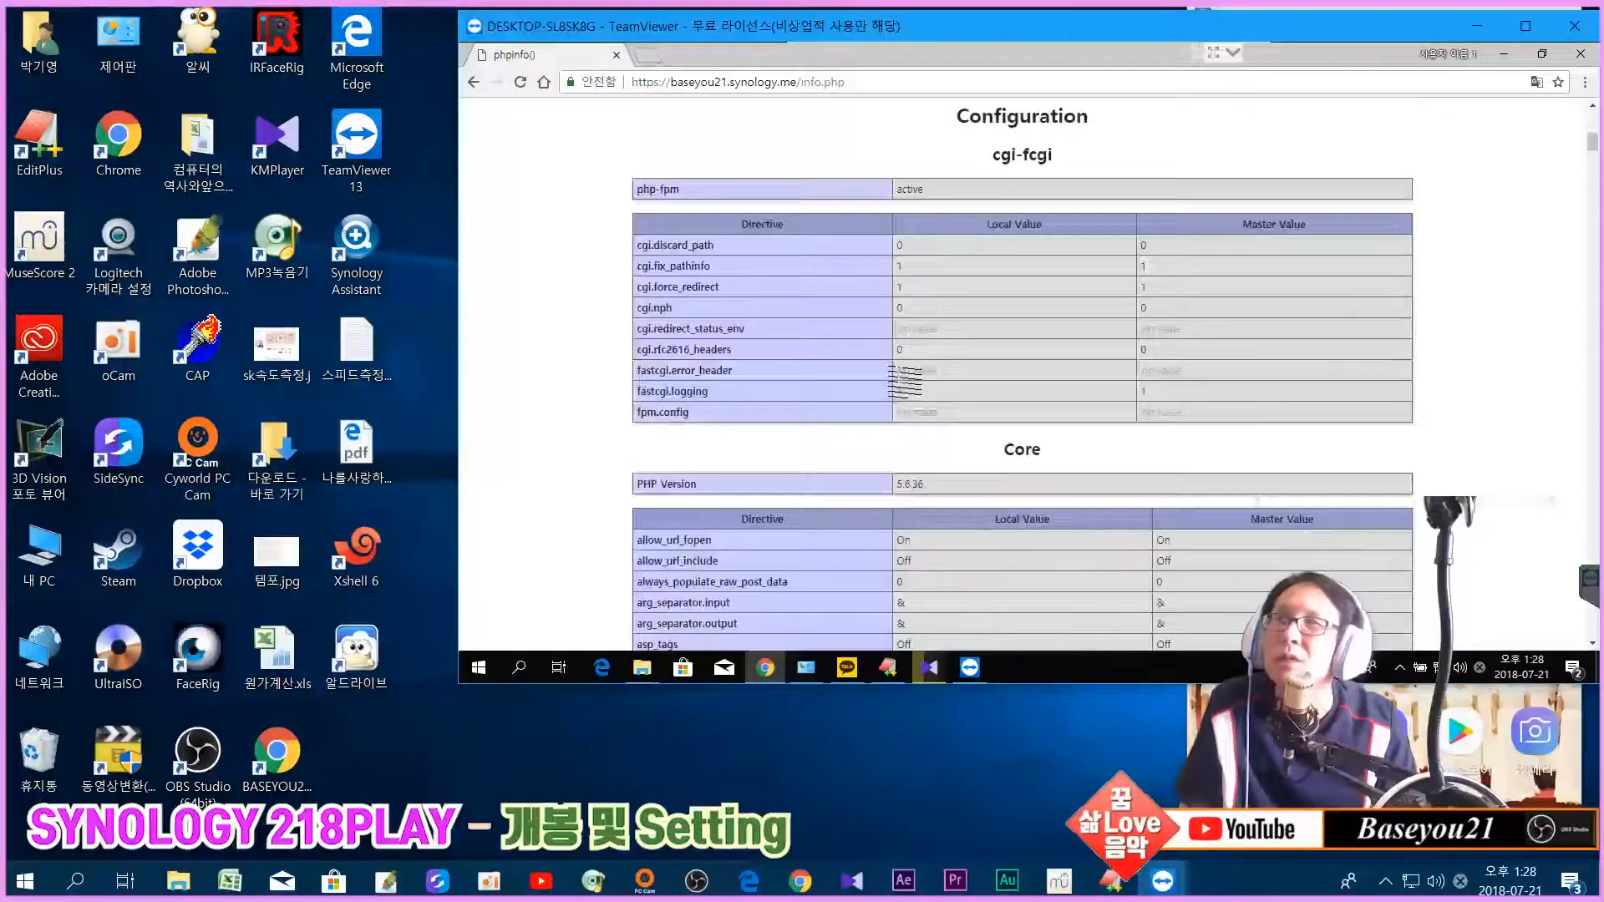
pyautogui.scroll(-5, 905, 380)
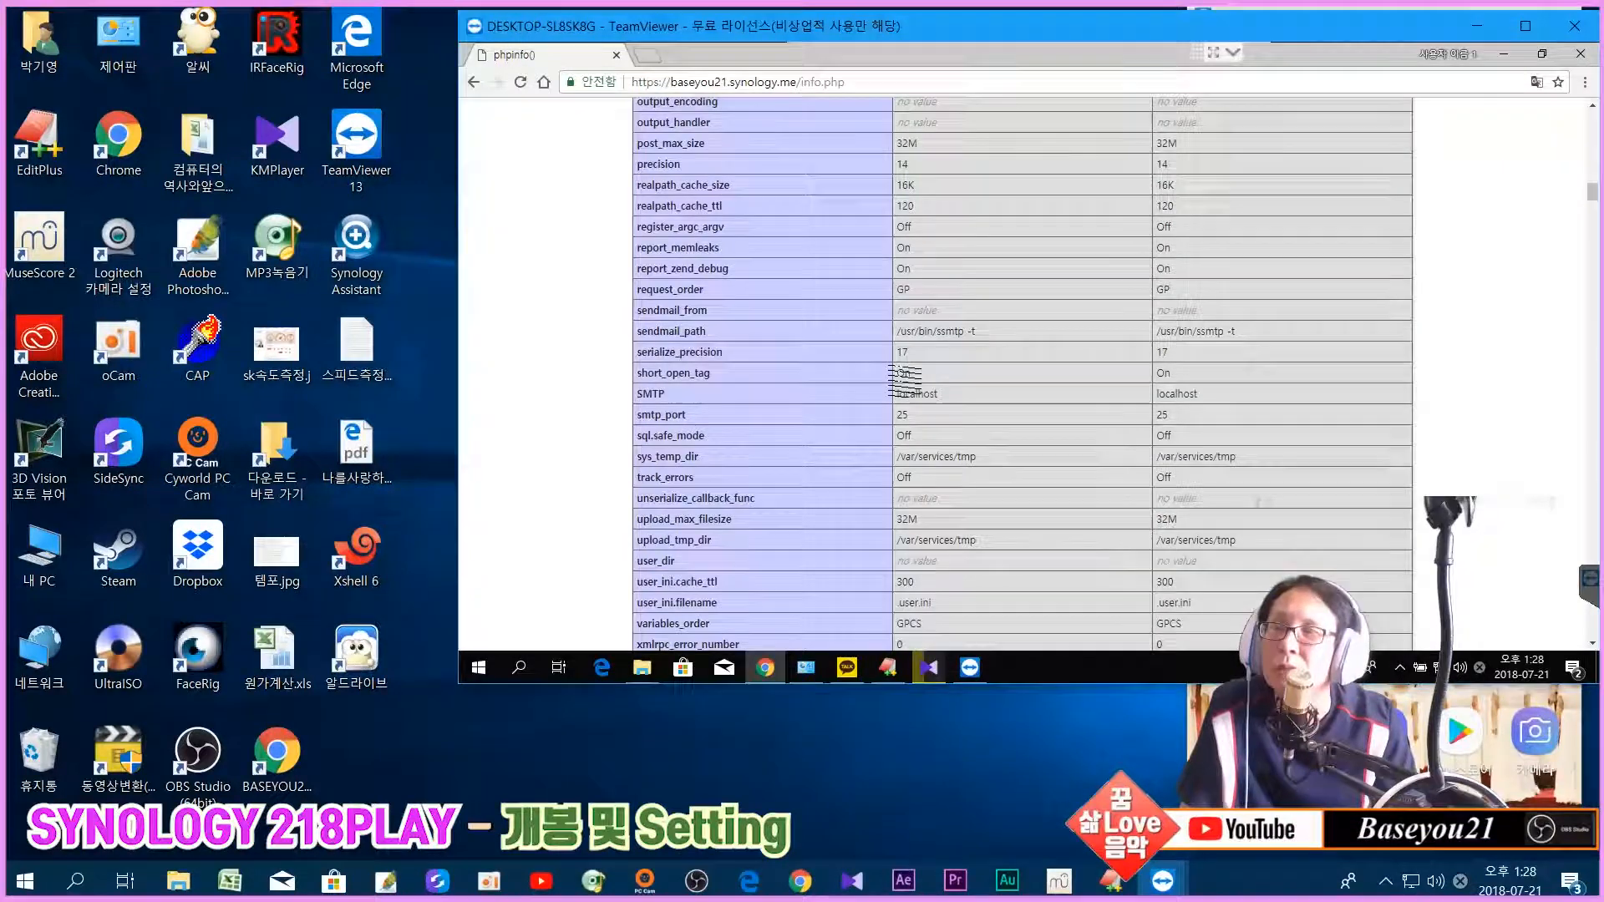
pyautogui.scroll(15, 905, 380)
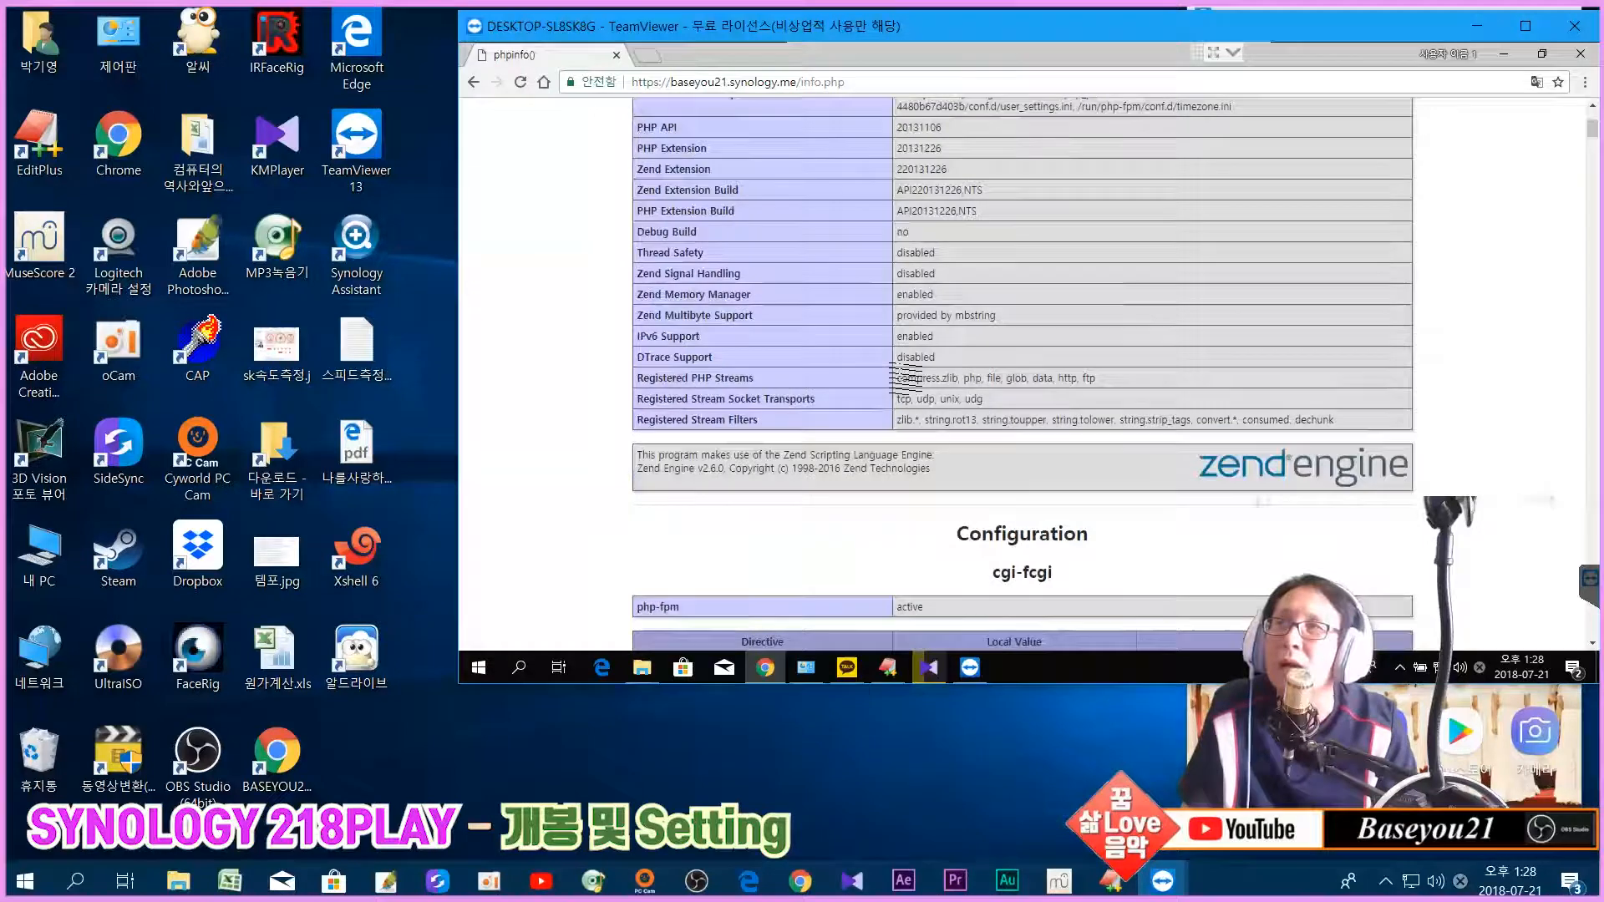
pyautogui.scroll(5, 904, 380)
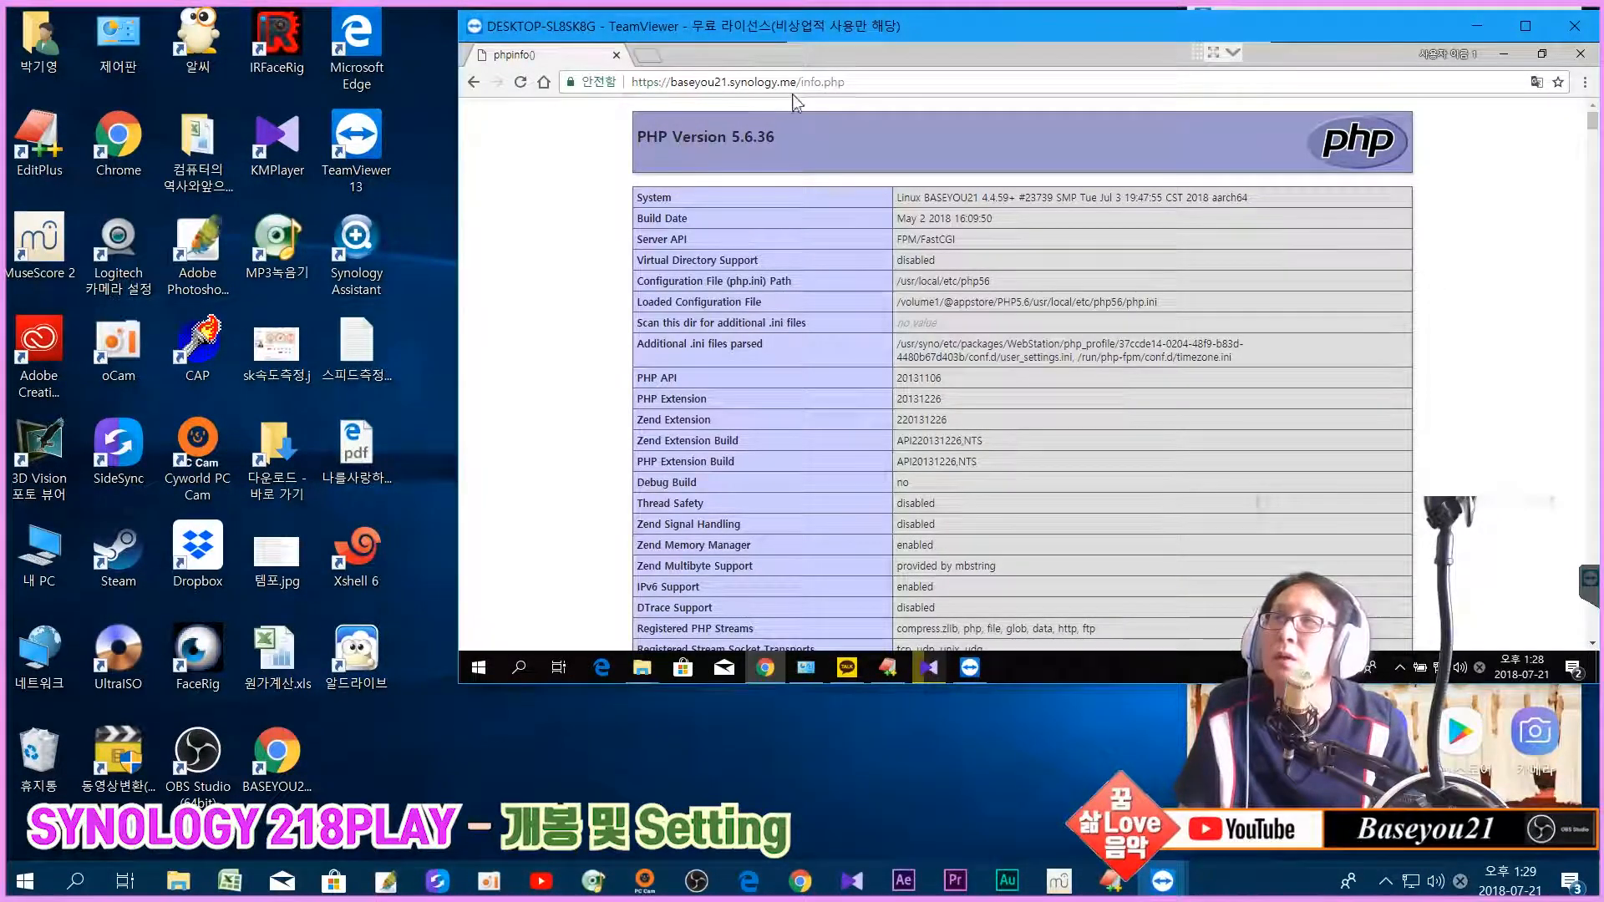
pyautogui.click(674, 83)
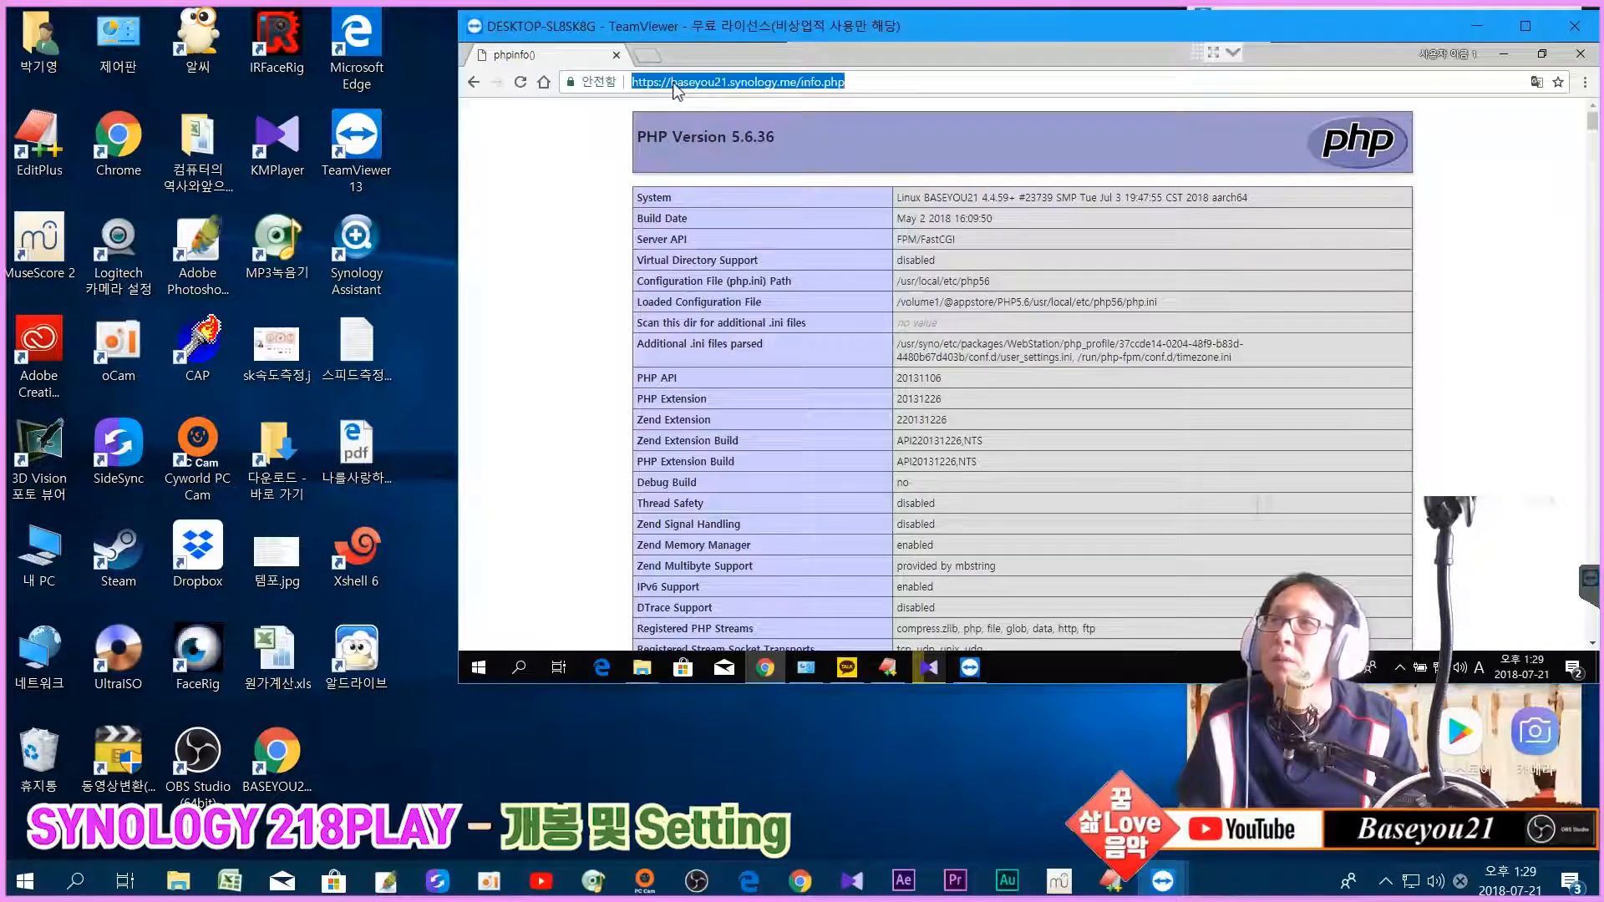
pyautogui.click(673, 83)
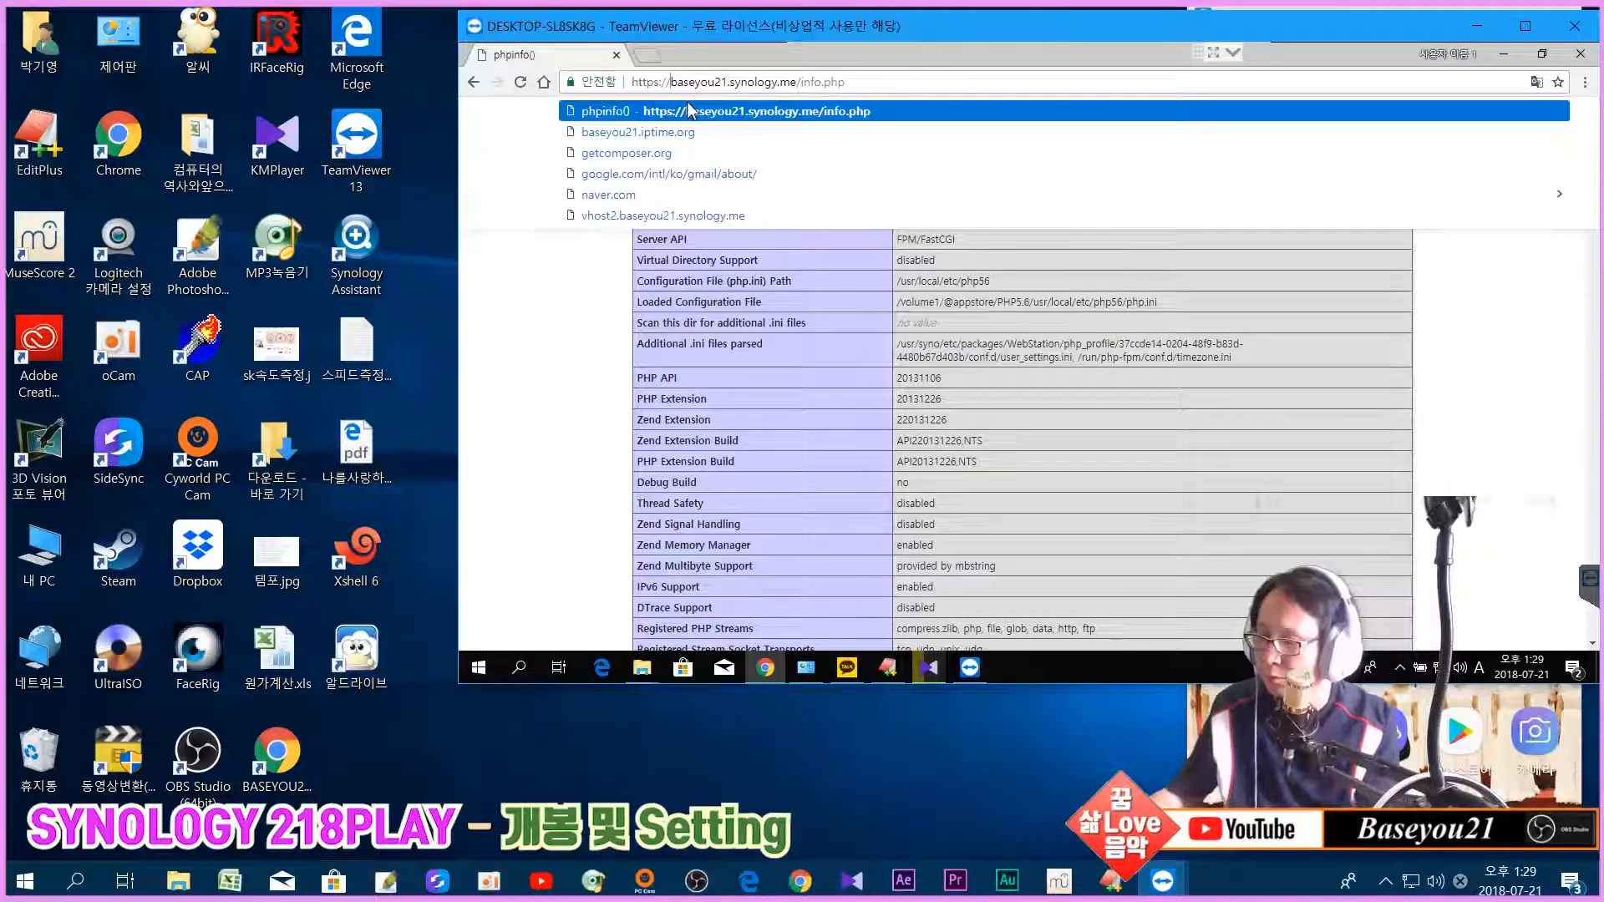
pyautogui.write('vhost2')
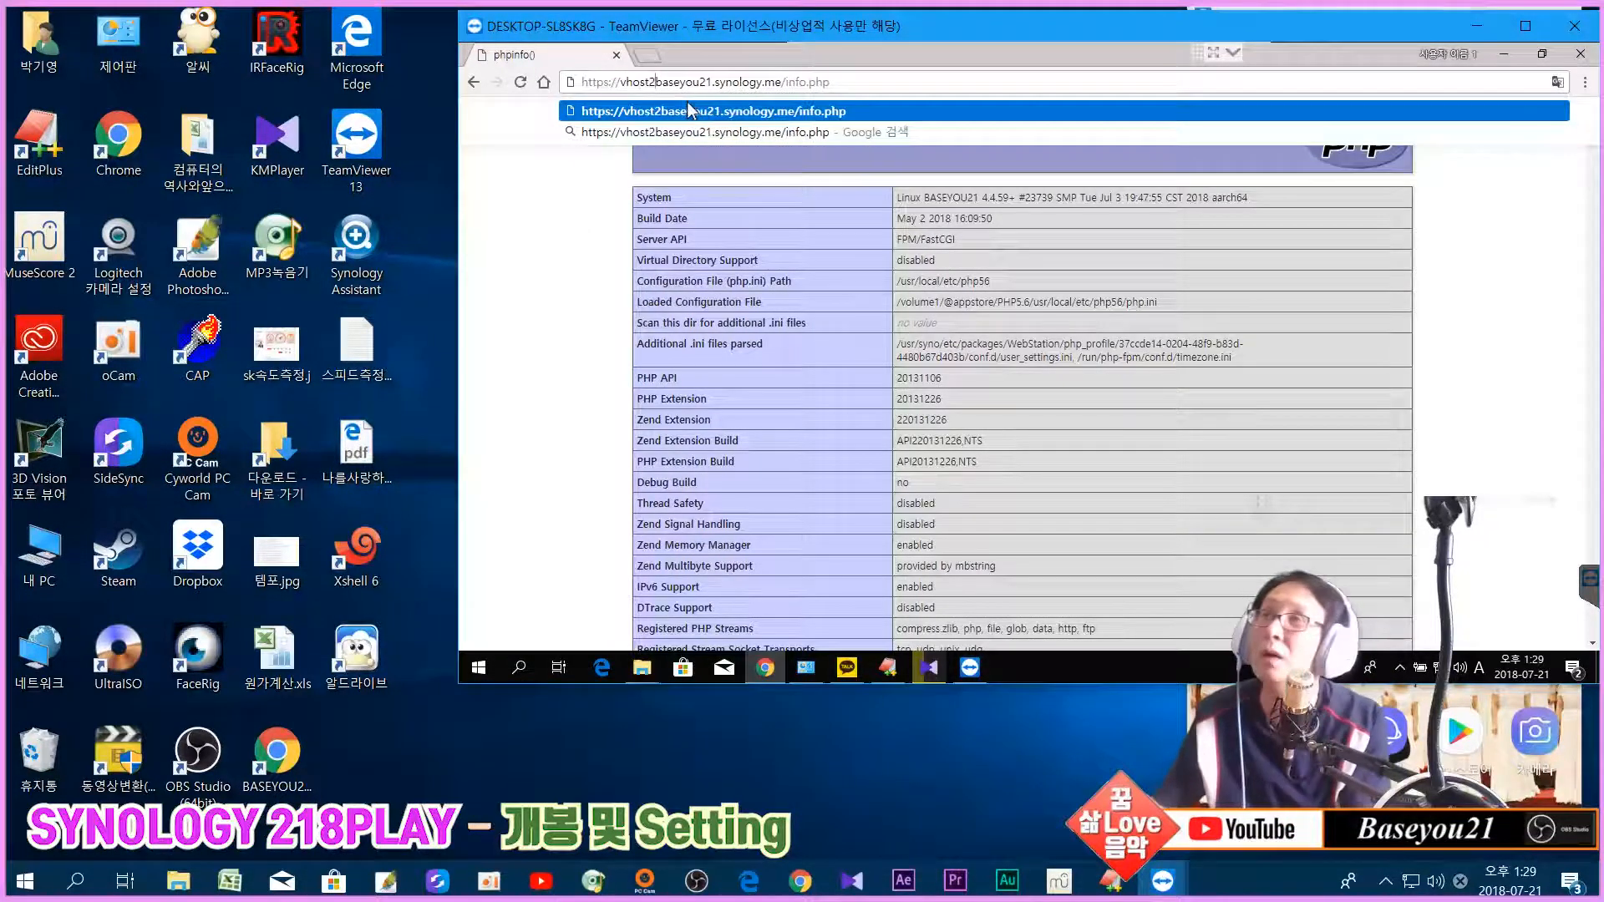
pyautogui.write('.')
# Step: Load vhost2's info.php, confirm PHP 5.6.36, and show it in original English
pyautogui.press('Return')
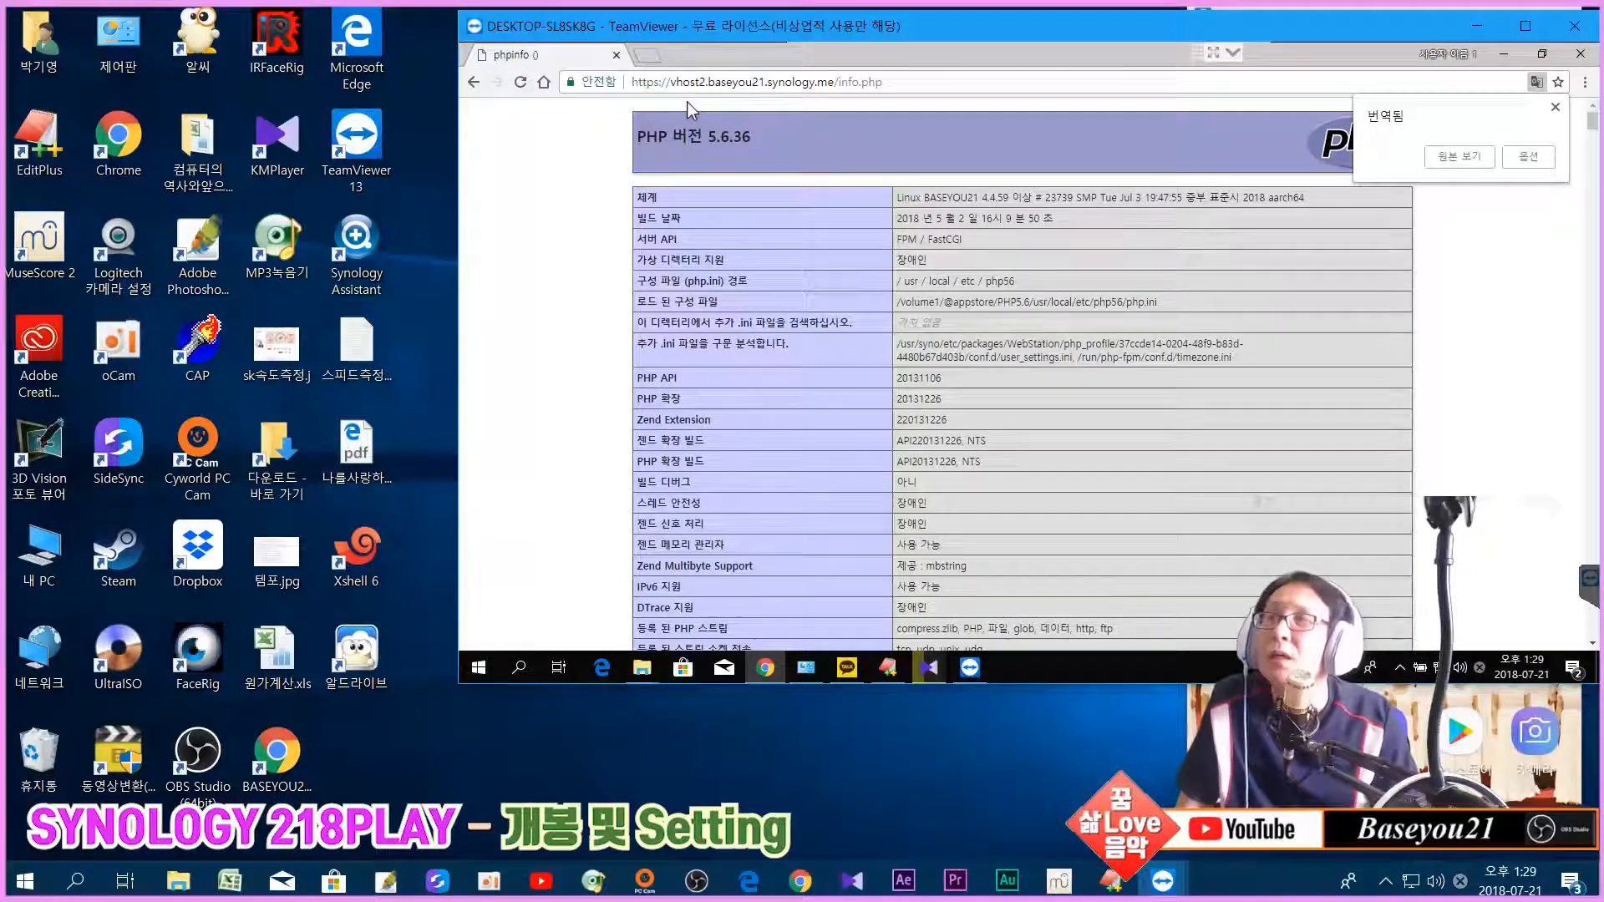
pyautogui.scroll(-3, 794, 302)
pyautogui.scroll(-15, 1039, 355)
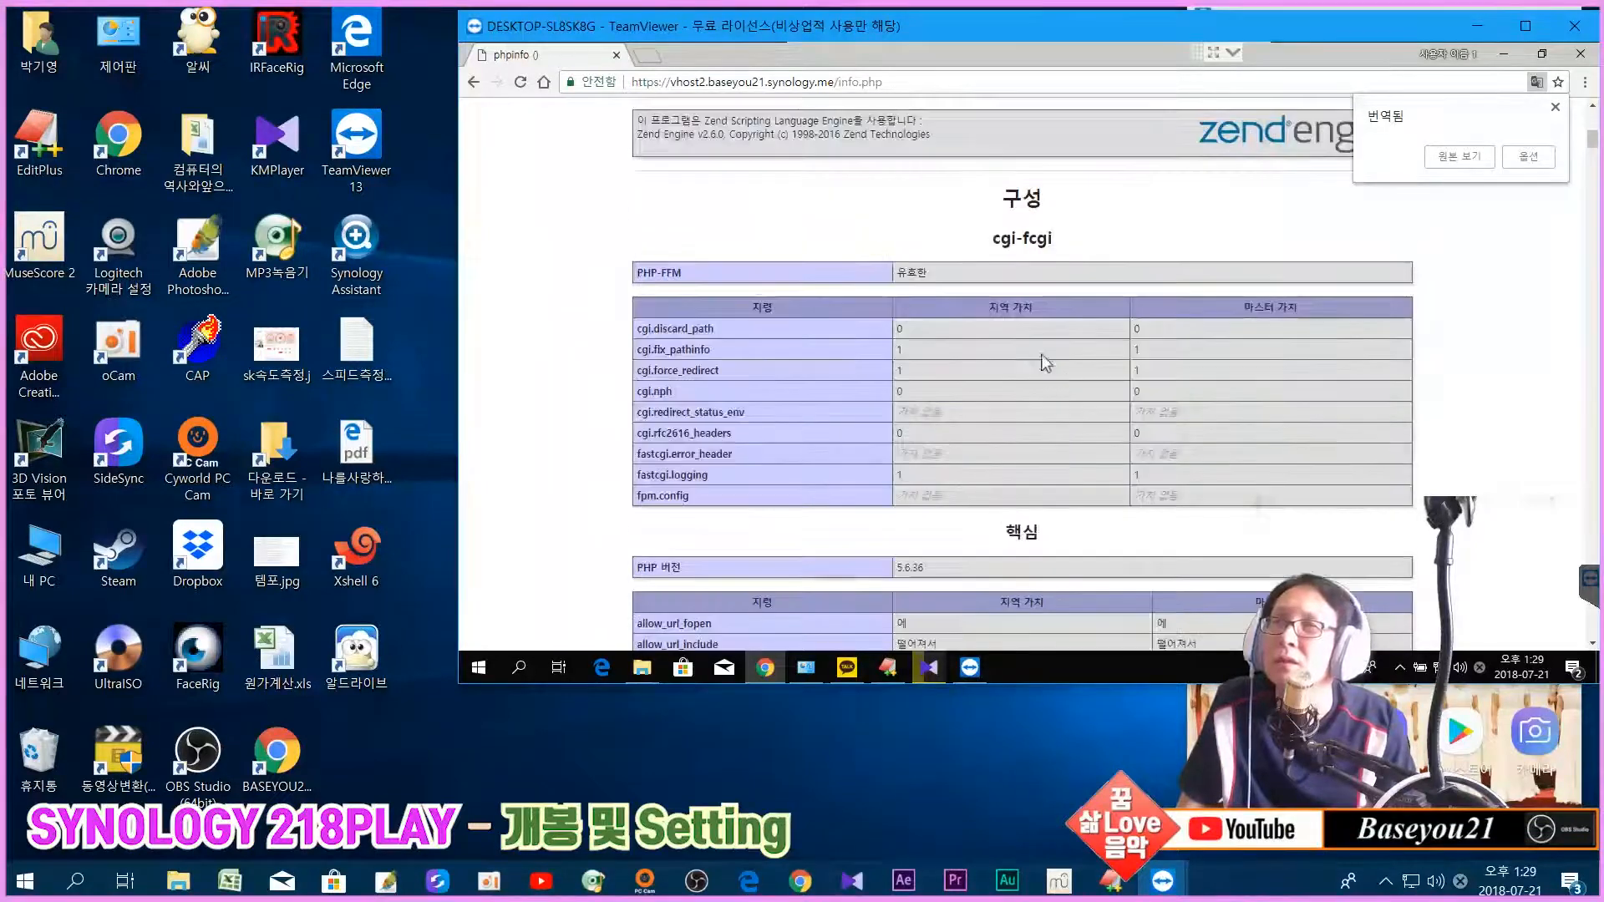
pyautogui.click(1459, 161)
# Step: Change the address to vhost3, load its info.php, and revert the translation to English
pyautogui.click(701, 79)
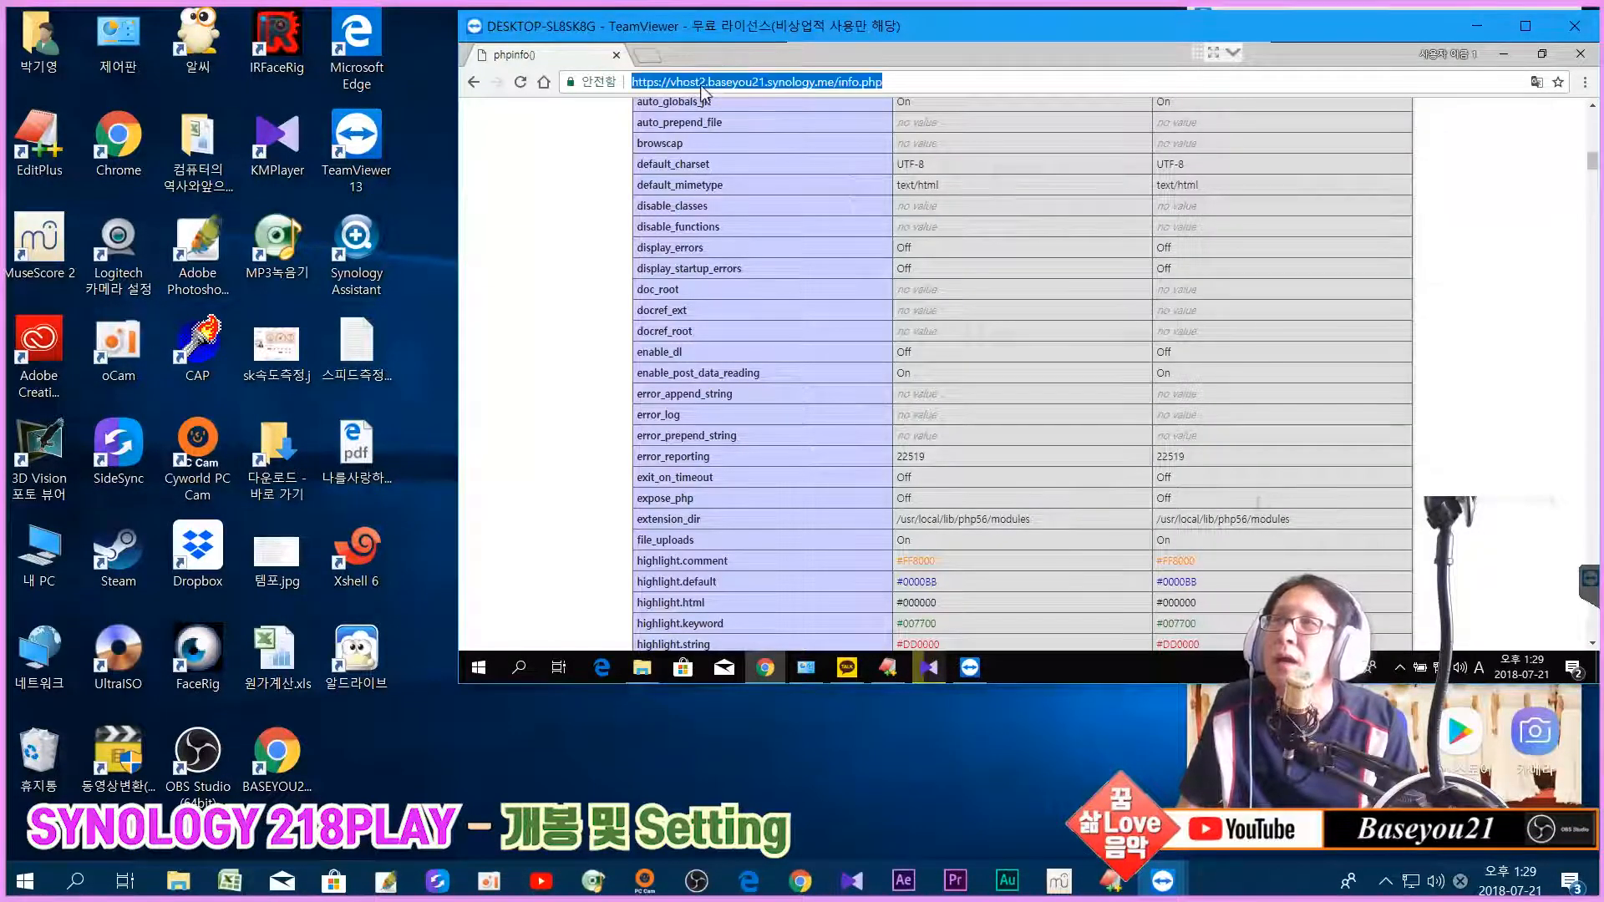
pyautogui.click(701, 81)
pyautogui.press('BackSpace')
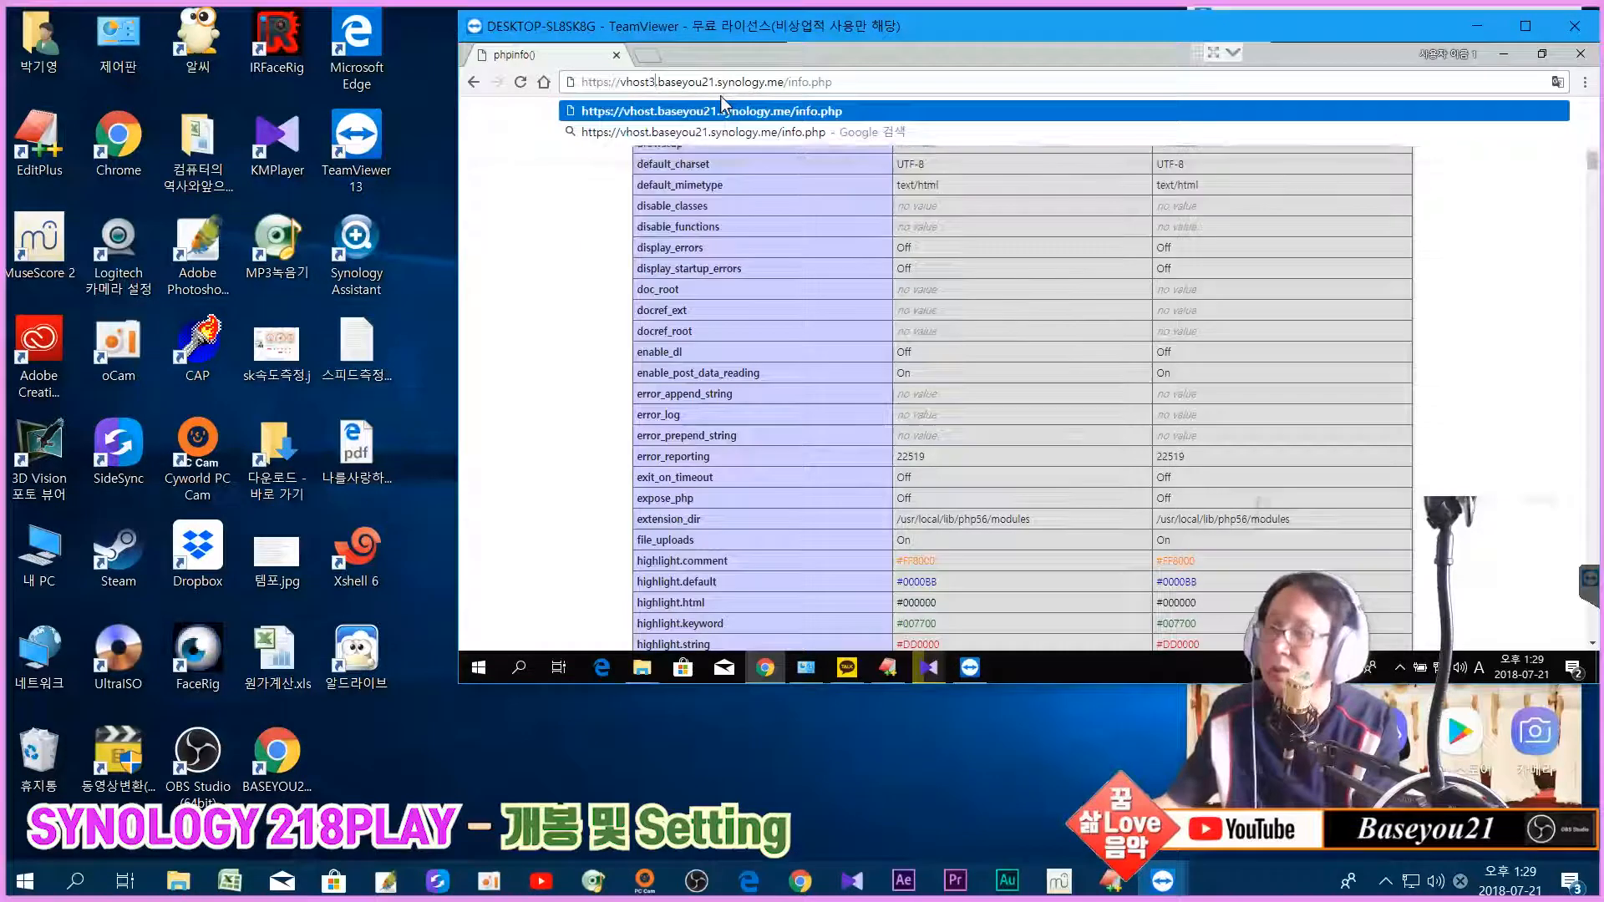
pyautogui.write('3')
pyautogui.press('Return')
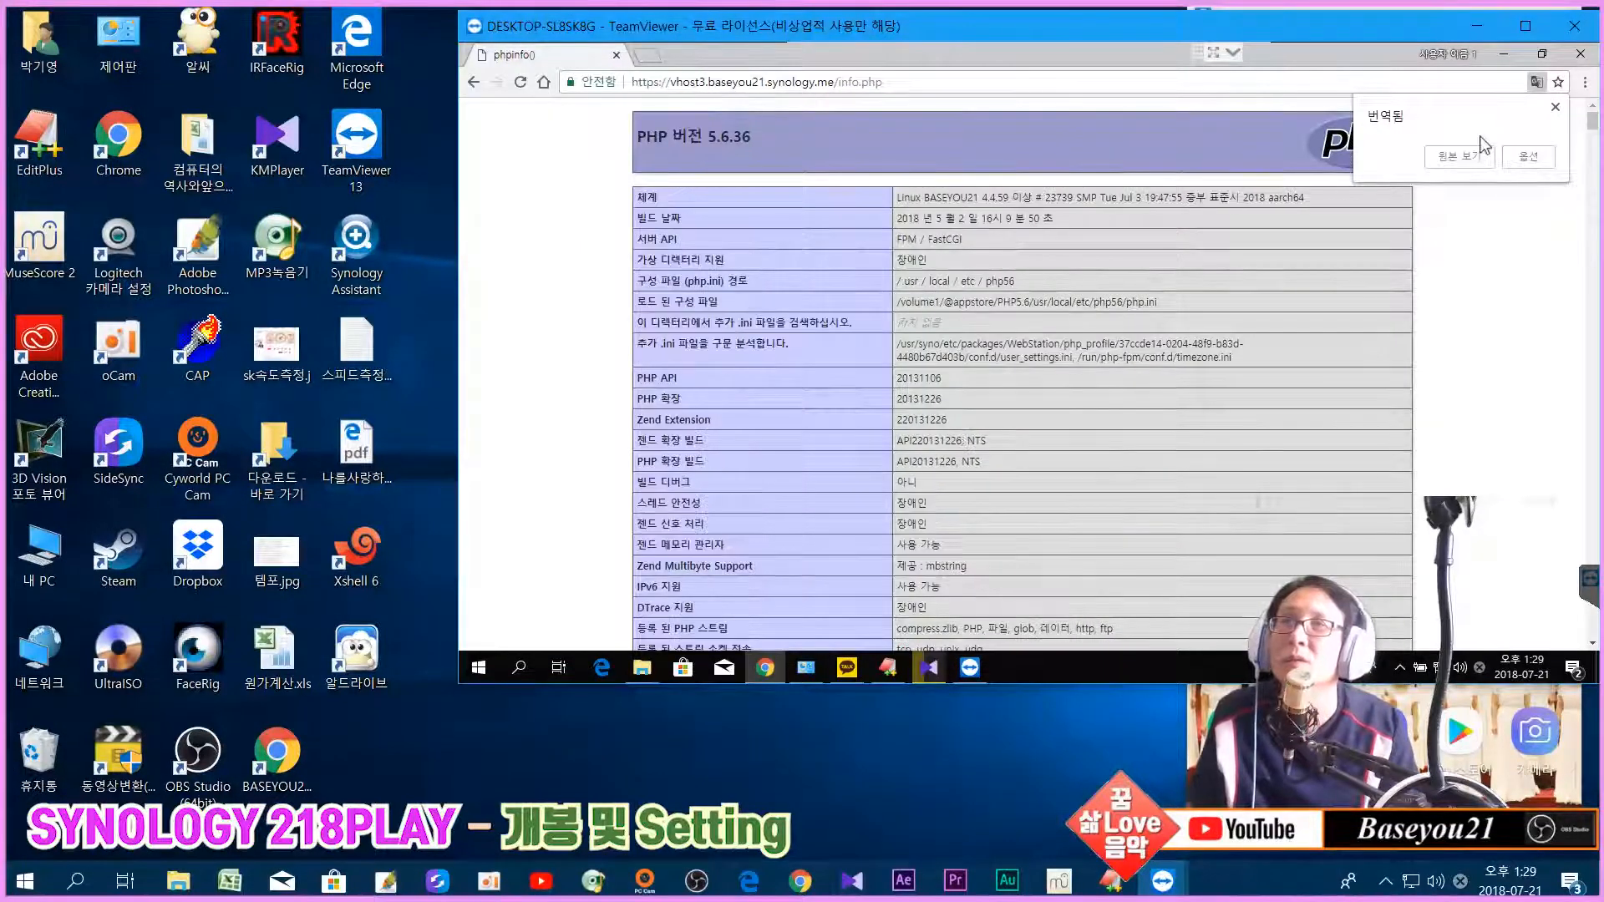
pyautogui.click(1512, 158)
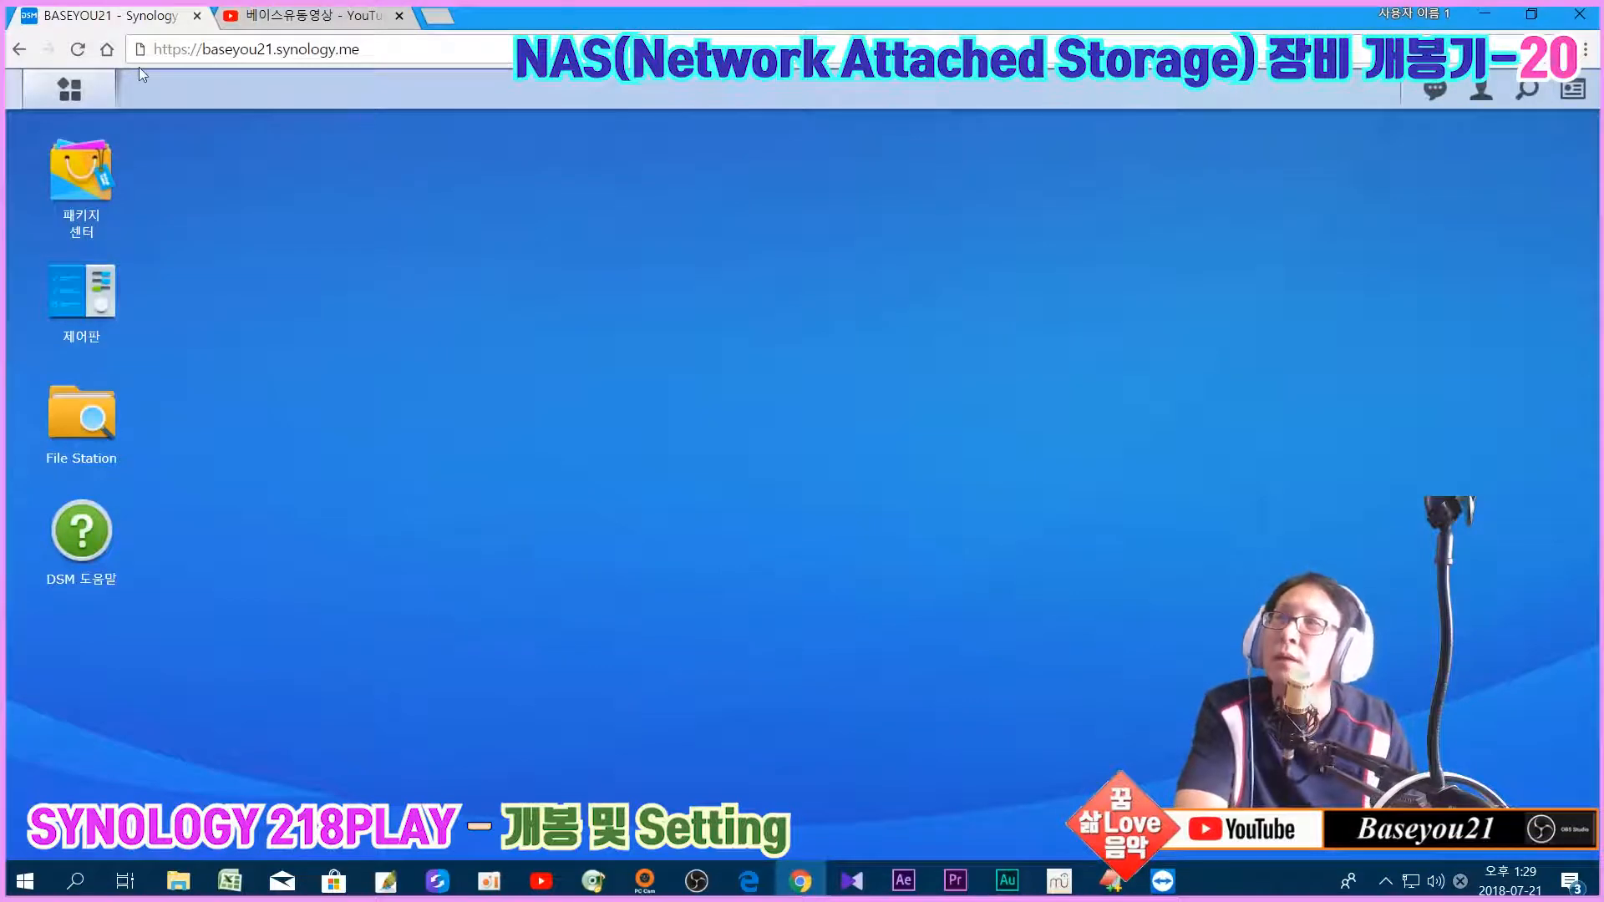
# Step: Launch Package Center from the DSM main menu and view the installed packages
pyautogui.click(70, 92)
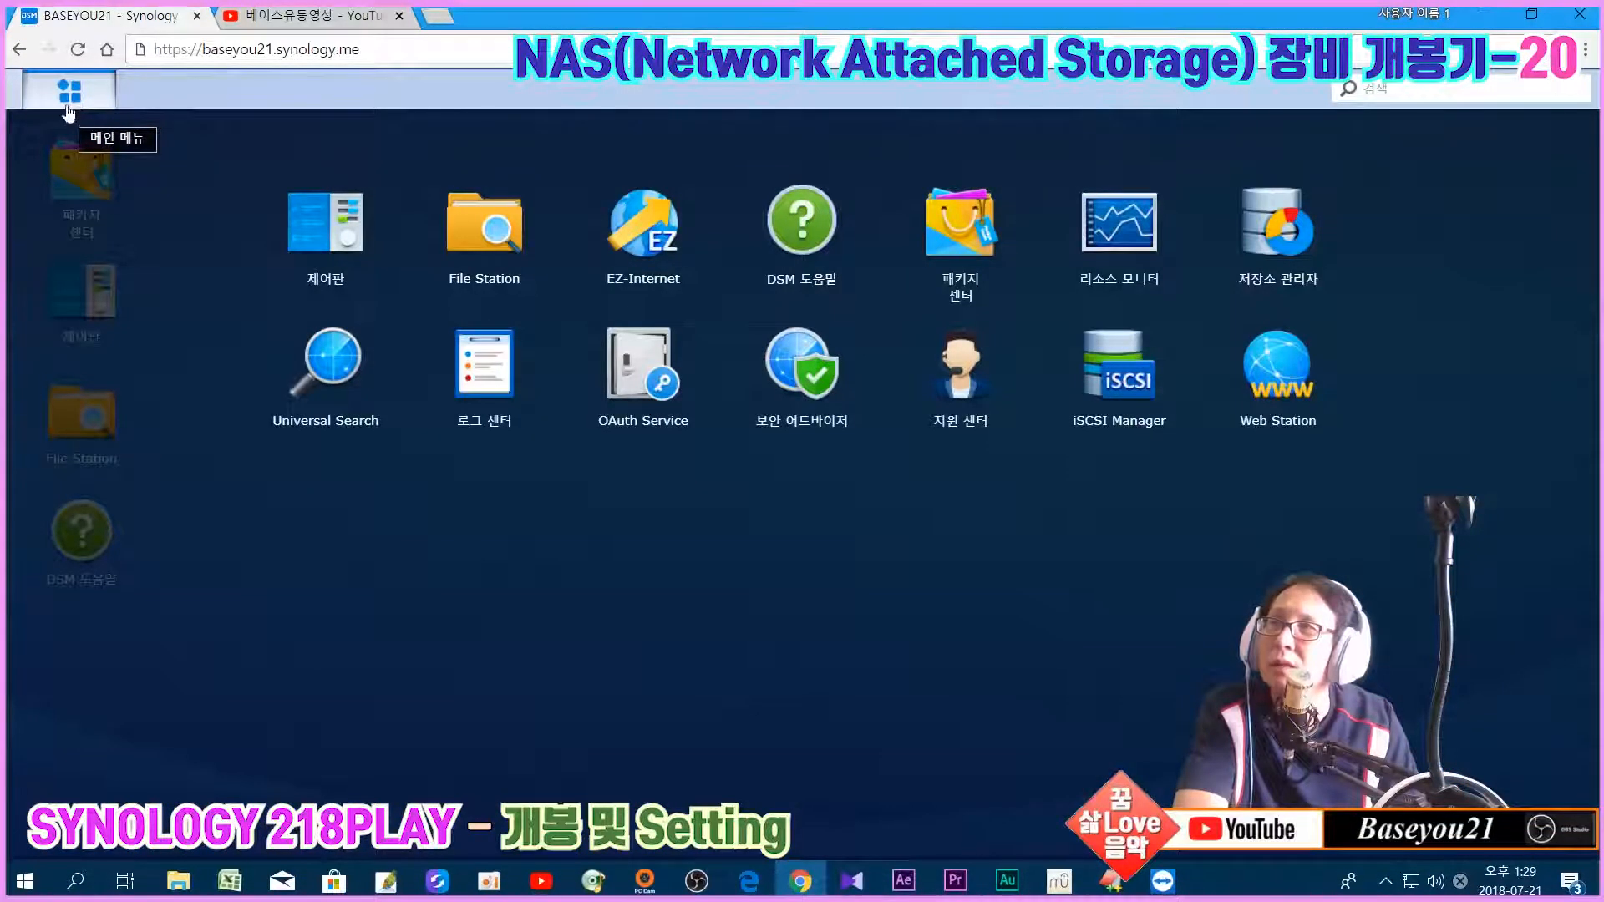
pyautogui.click(79, 94)
pyautogui.click(81, 168)
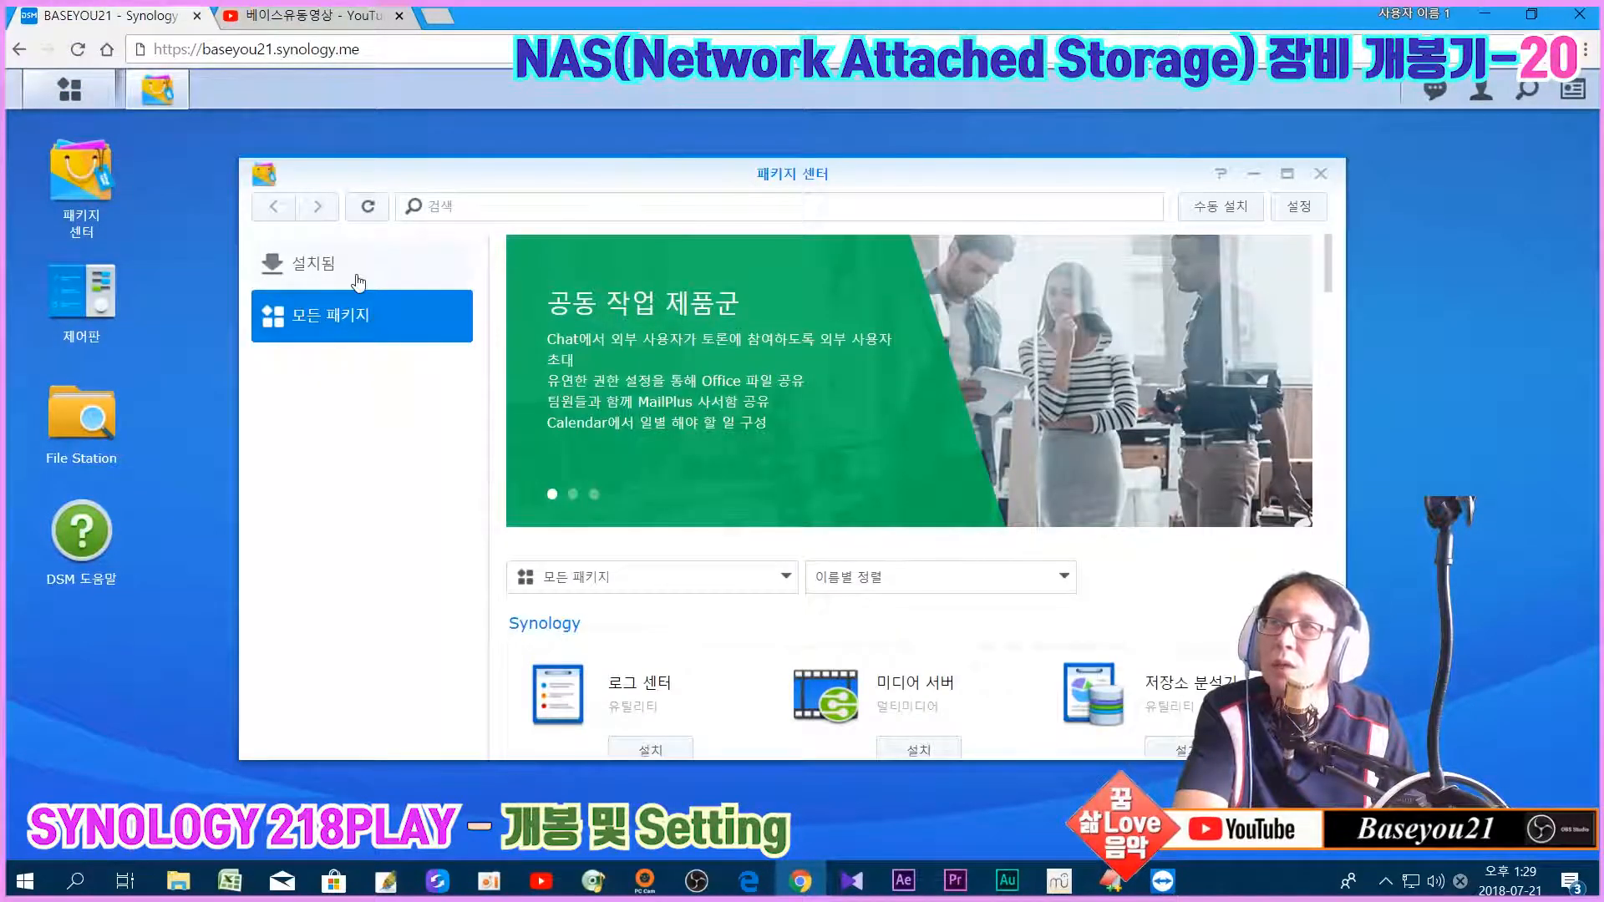
pyautogui.click(359, 284)
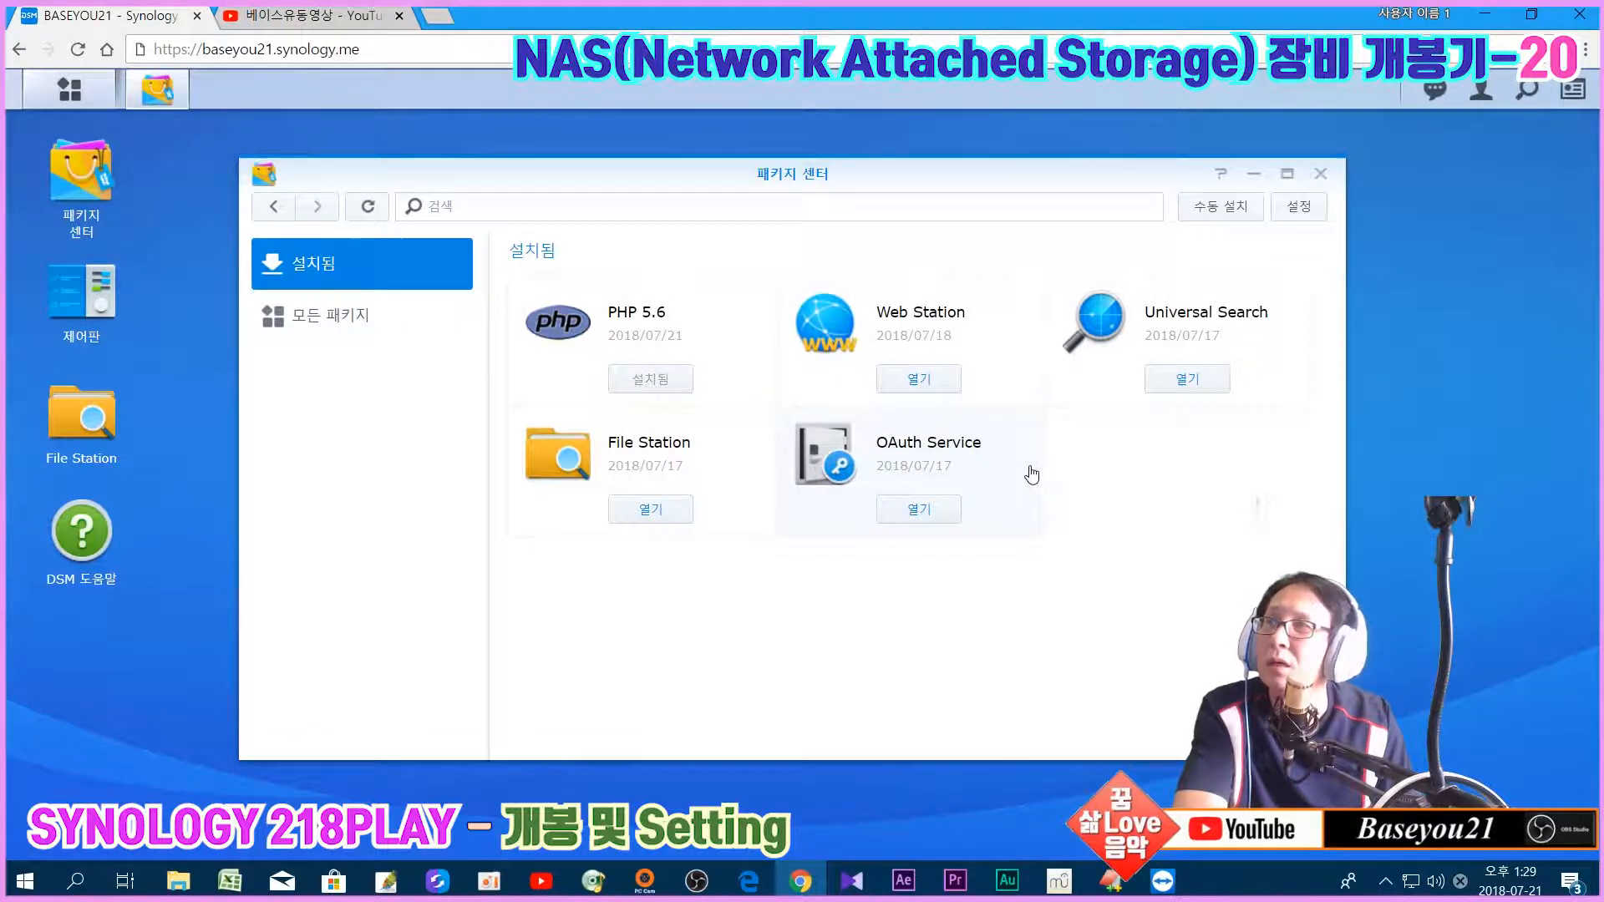
# Step: Browse All Packages and scroll down to MariaDB 10
pyautogui.click(324, 333)
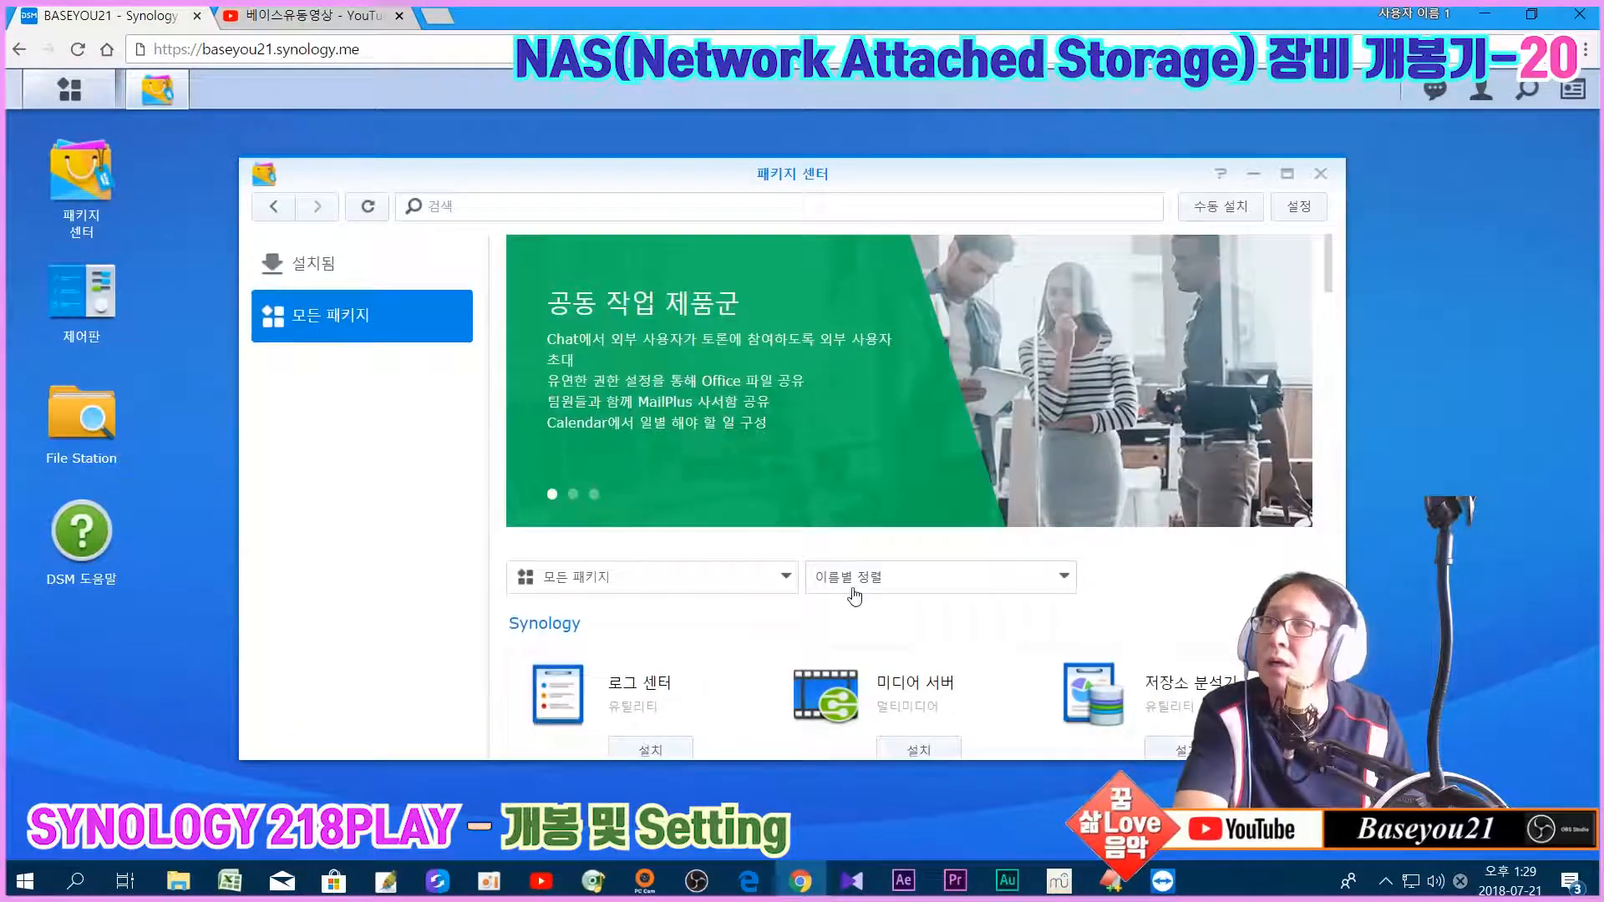
pyautogui.scroll(-5, 848, 598)
pyautogui.scroll(-8, 918, 602)
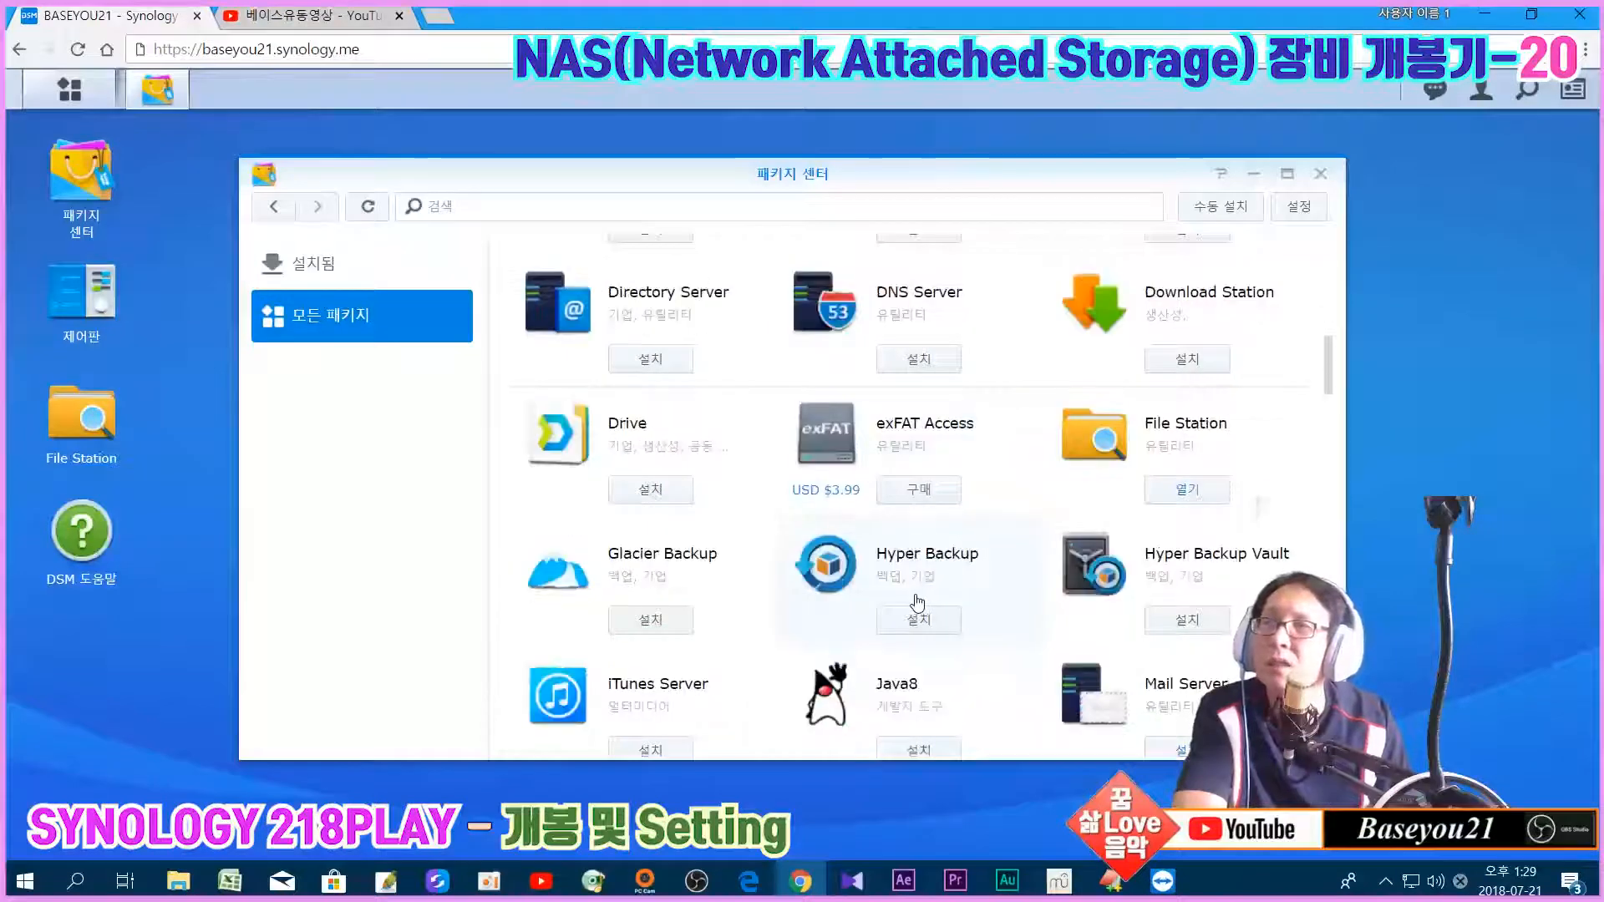
pyautogui.scroll(-10, 916, 600)
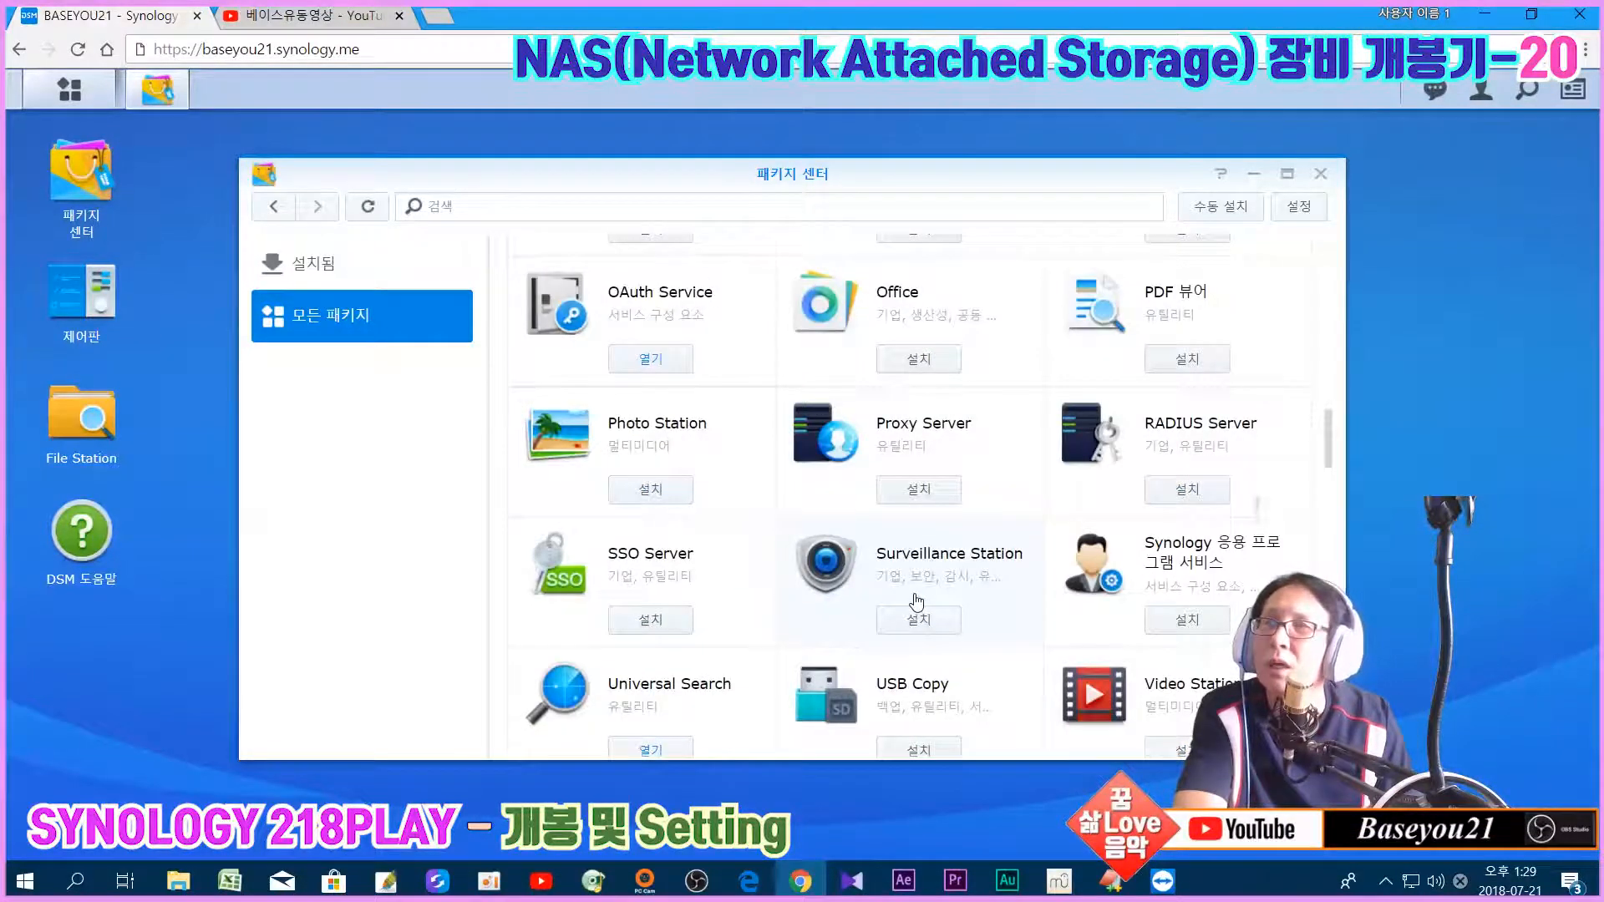
pyautogui.scroll(-10, 916, 600)
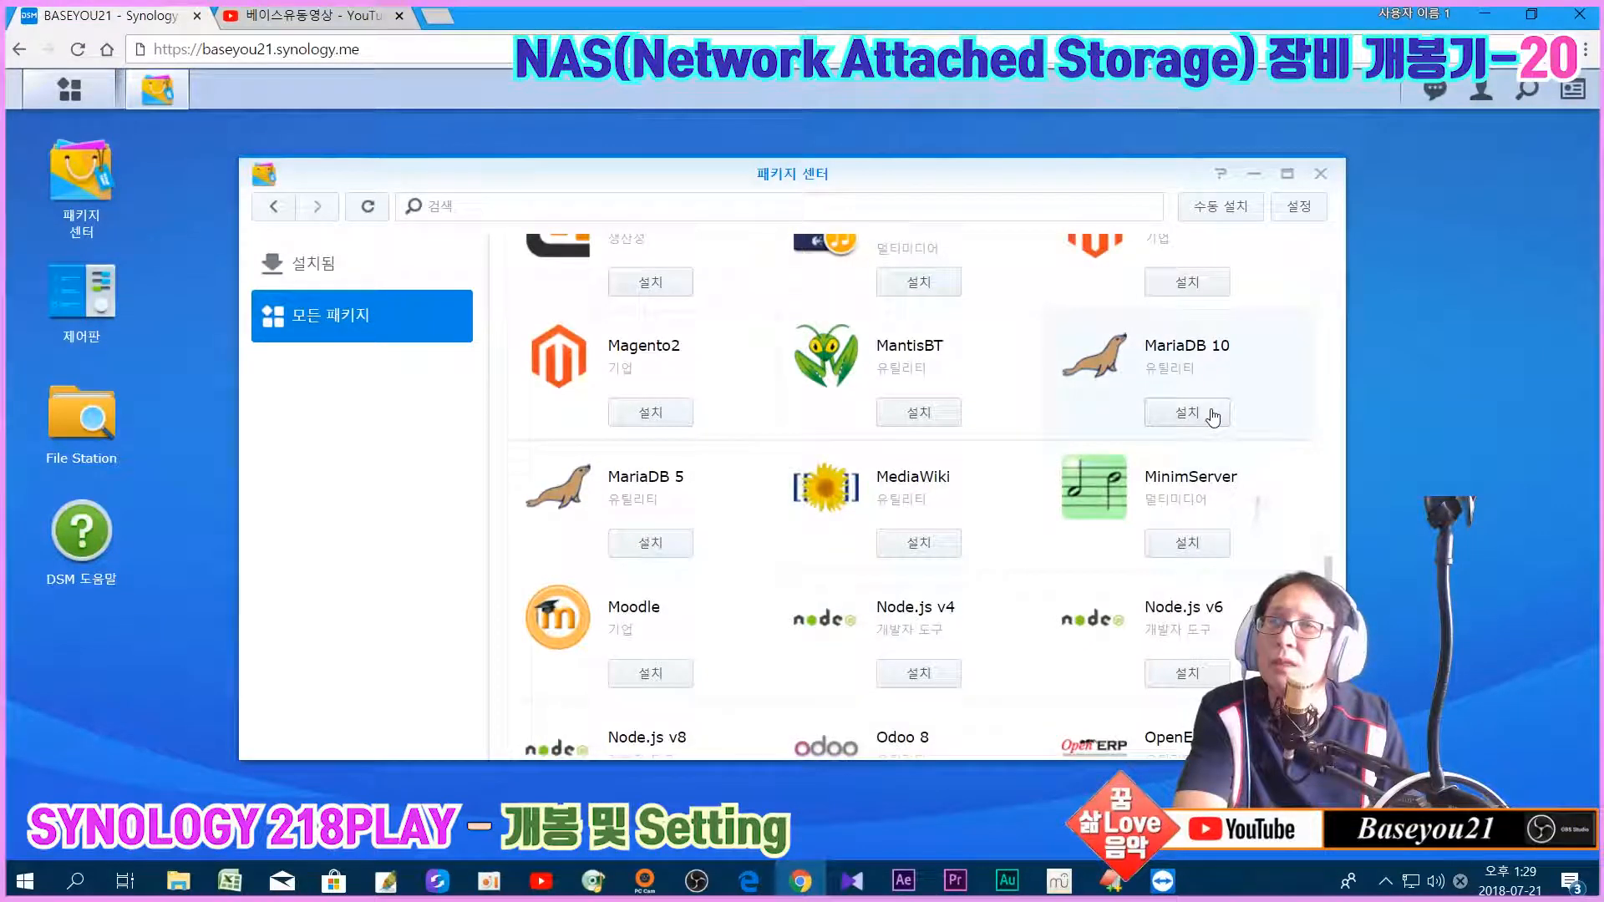
# Step: Start installing MariaDB 10 and reach the new root password field
pyautogui.click(1213, 416)
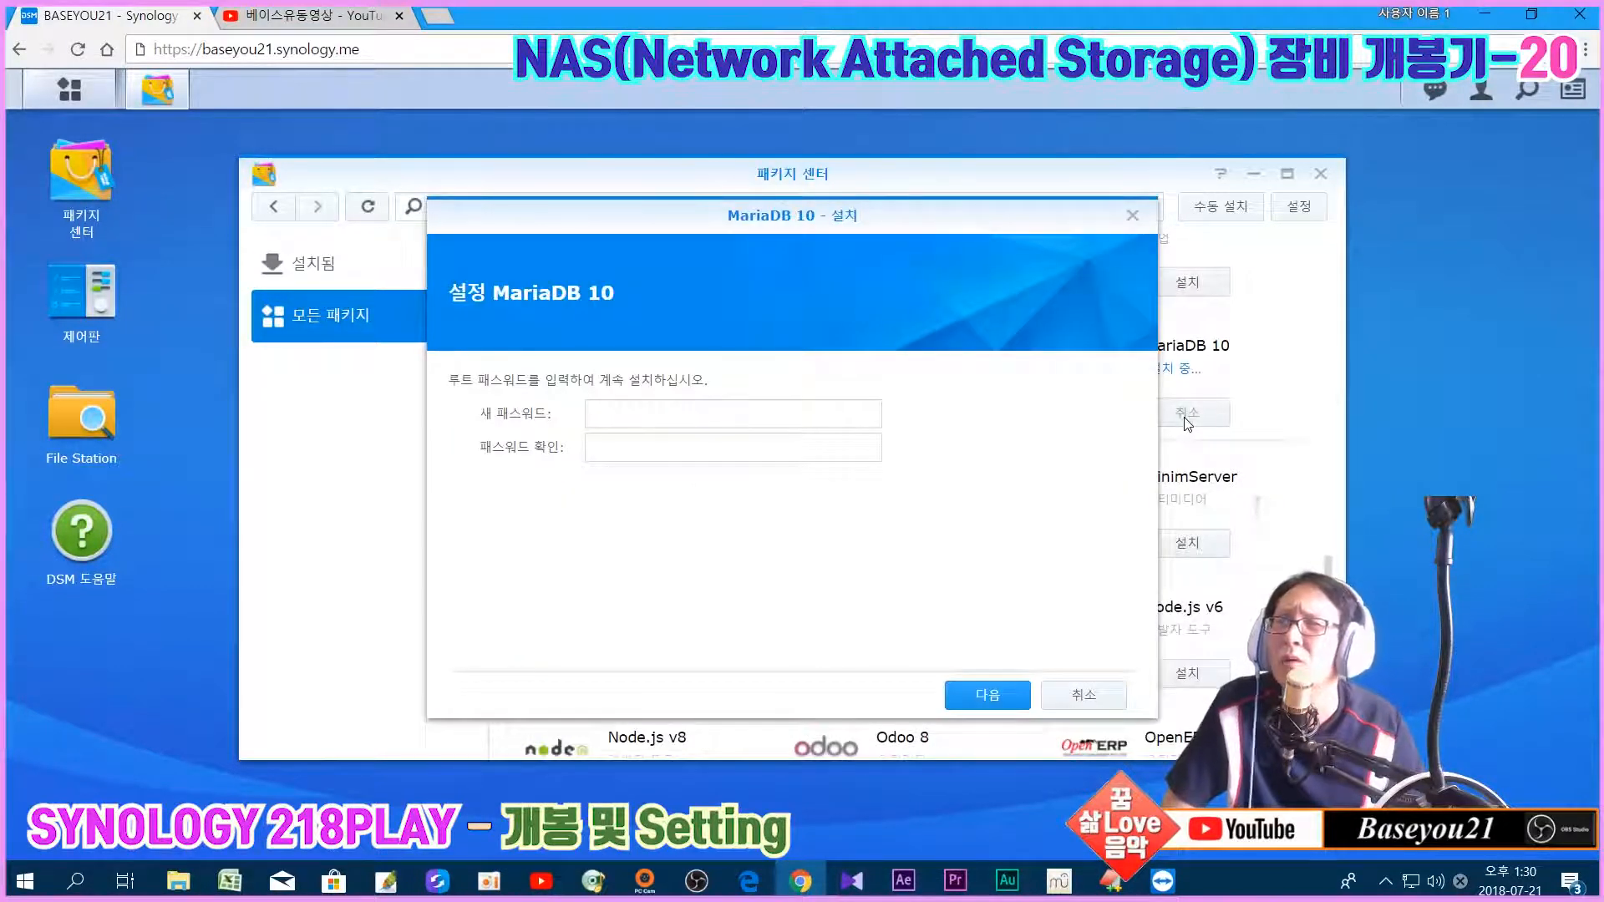
pyautogui.click(644, 411)
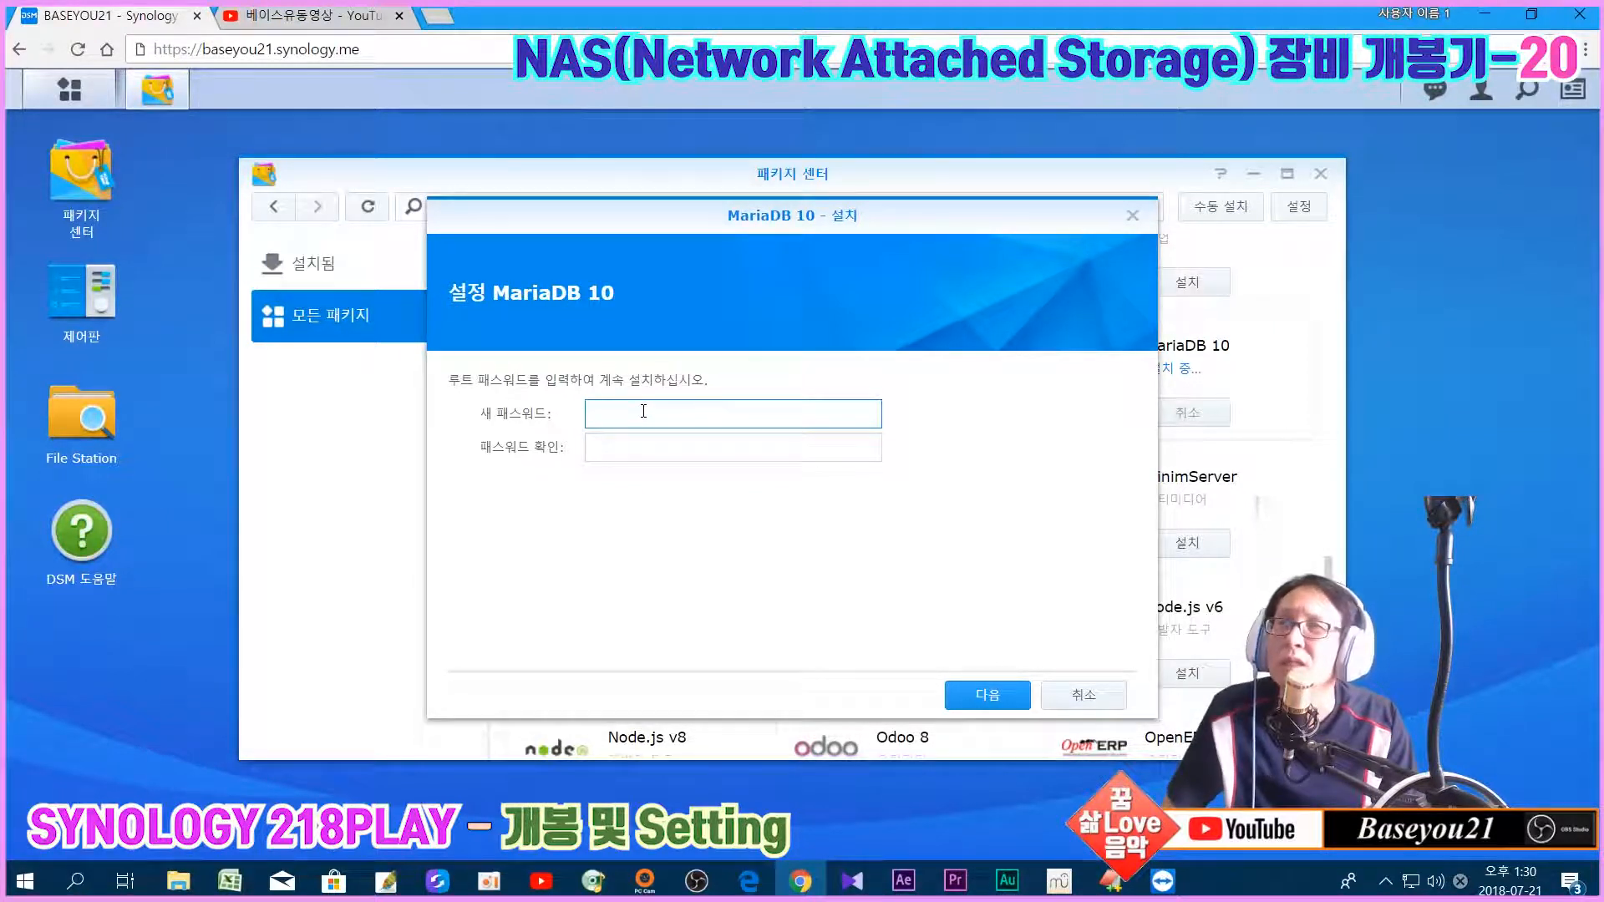
pyautogui.click(449, 381)
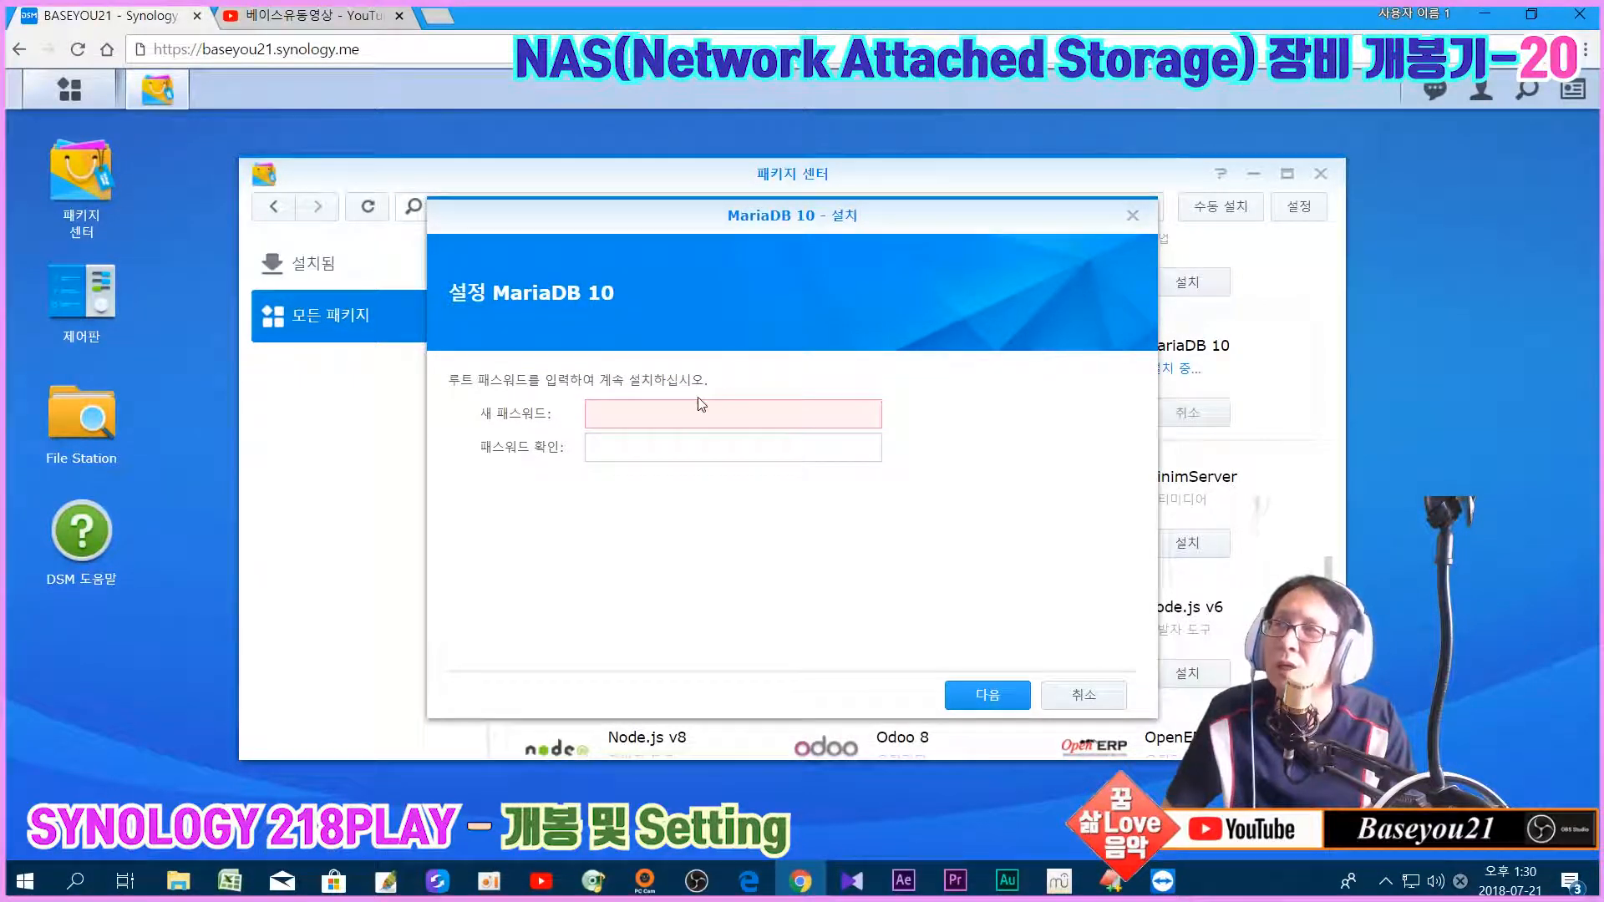
pyautogui.moveTo(678, 415)
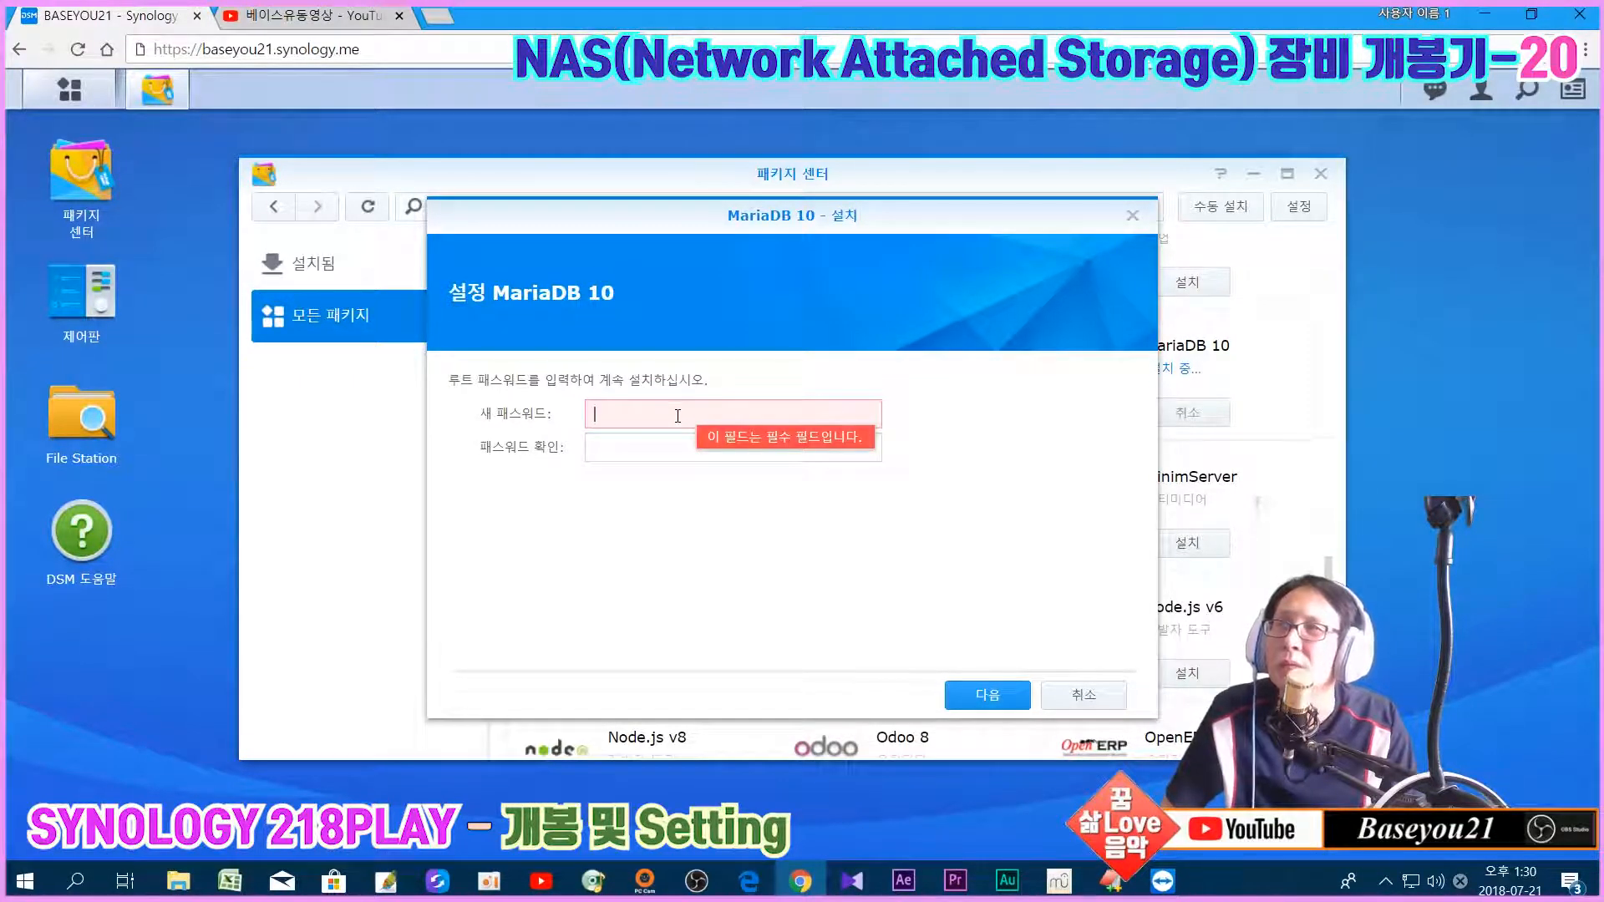
pyautogui.click(678, 415)
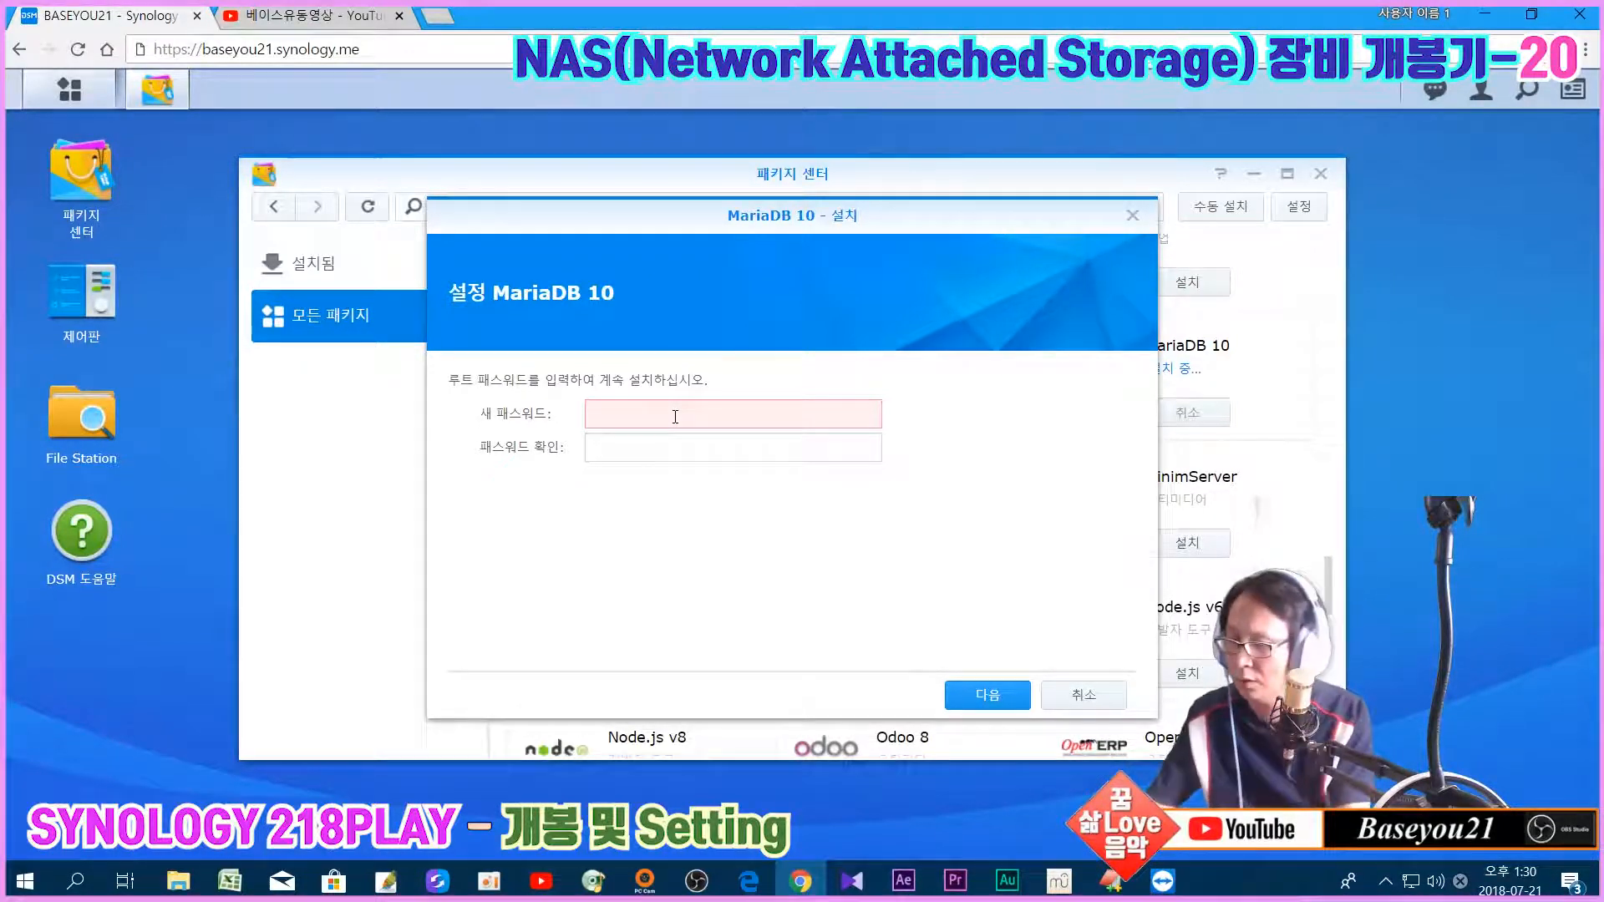
# Step: Enter and confirm the MariaDB root password, then continue to the settings summary
pyautogui.write('***')
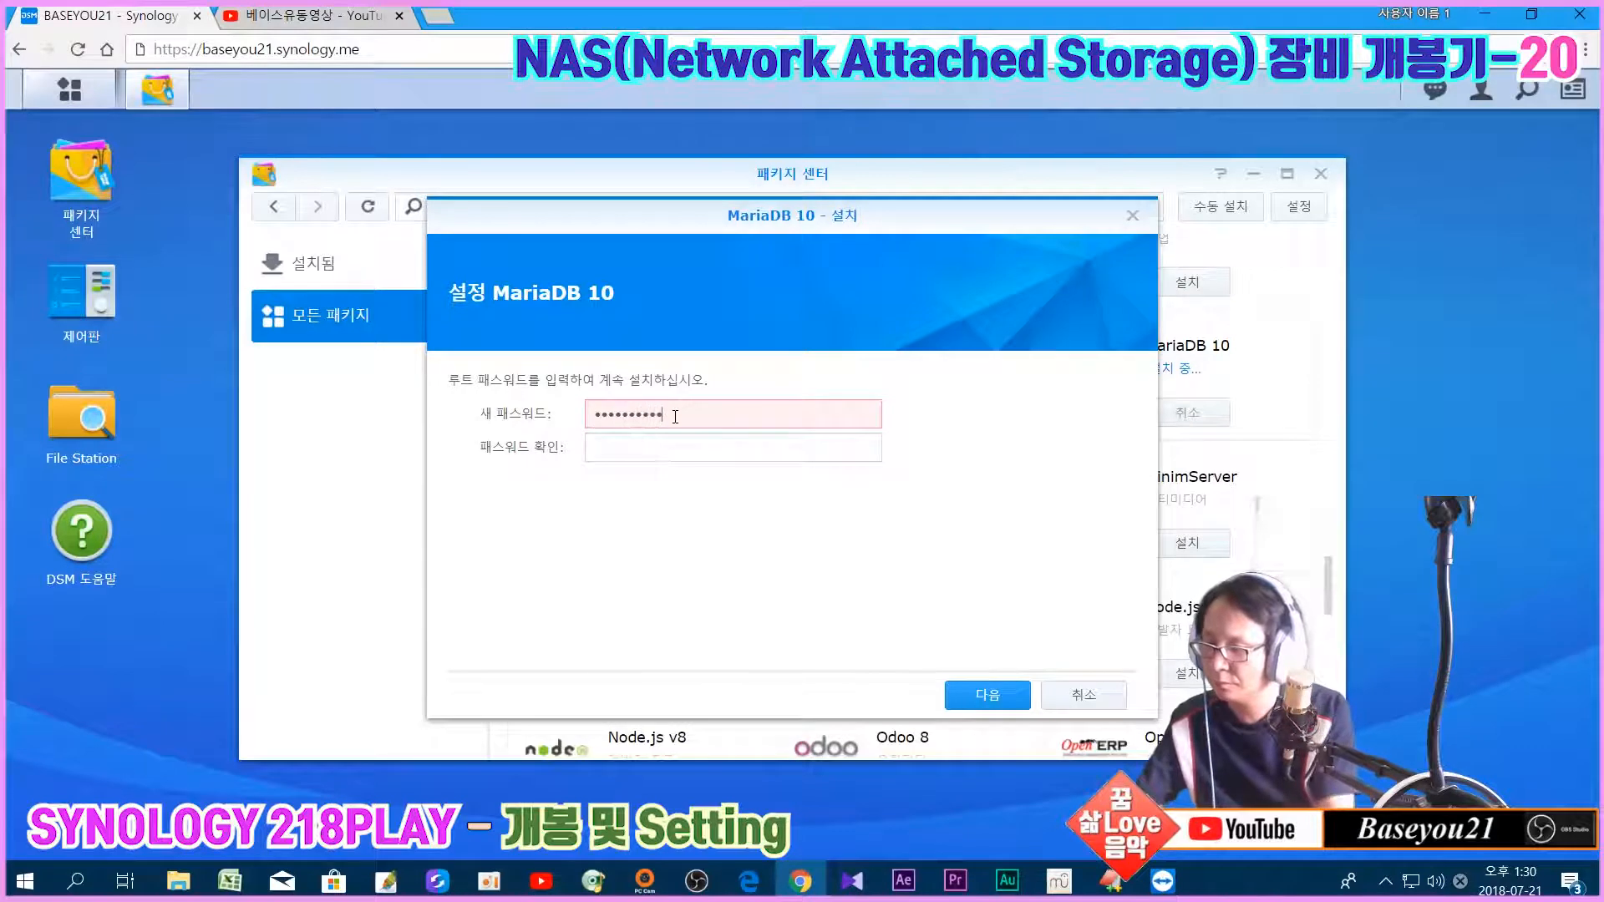
pyautogui.press('Tab')
pyautogui.write('***')
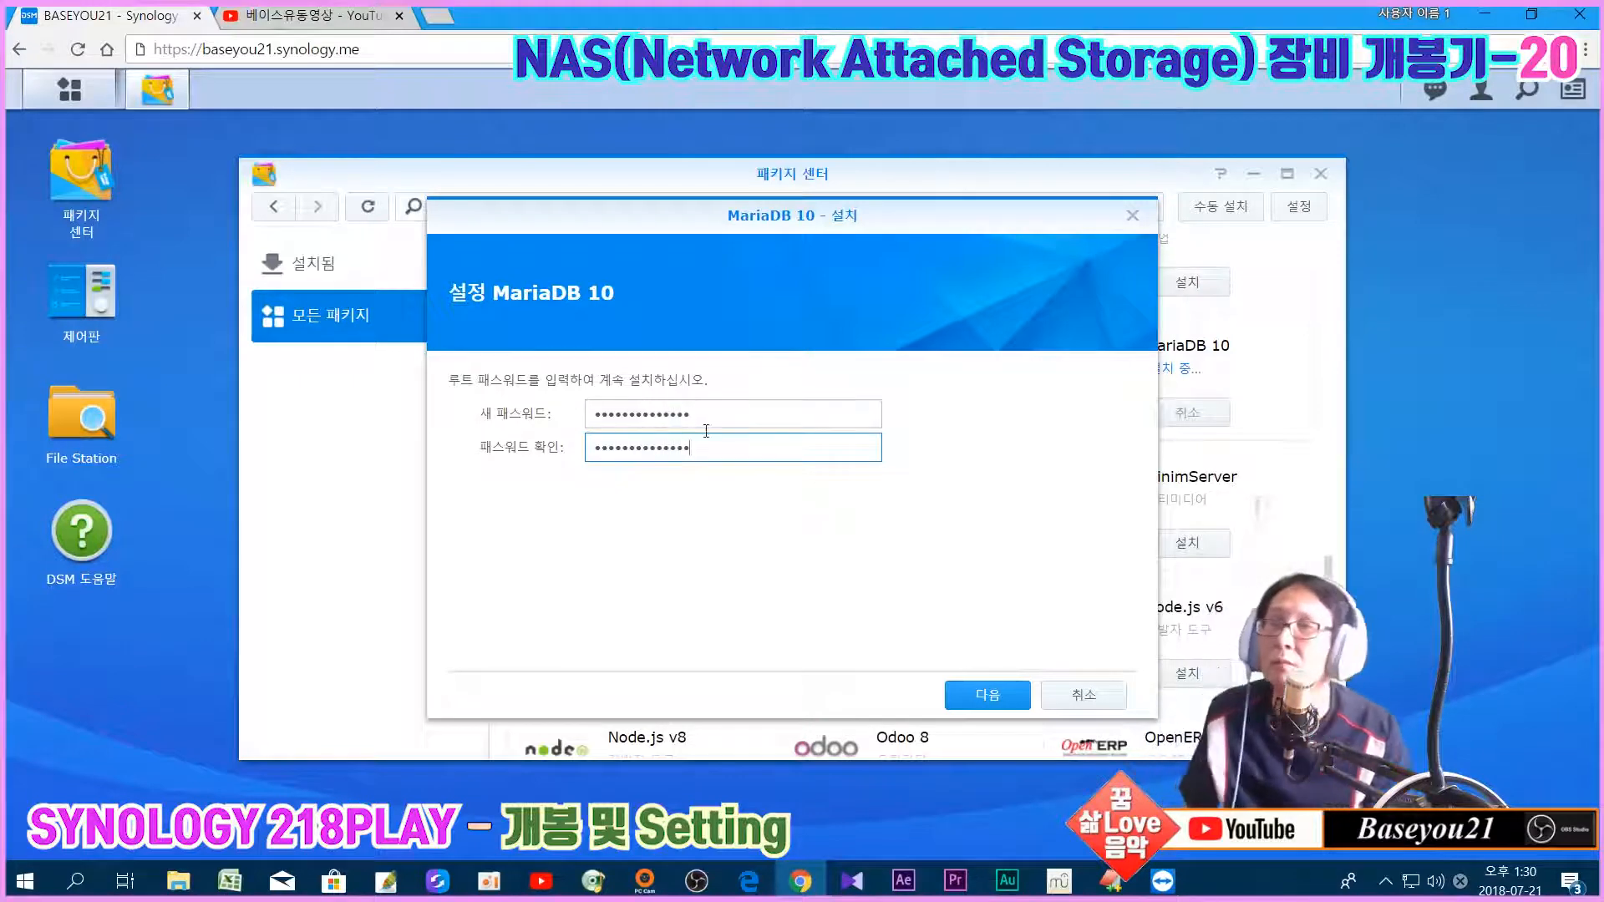
pyautogui.click(976, 695)
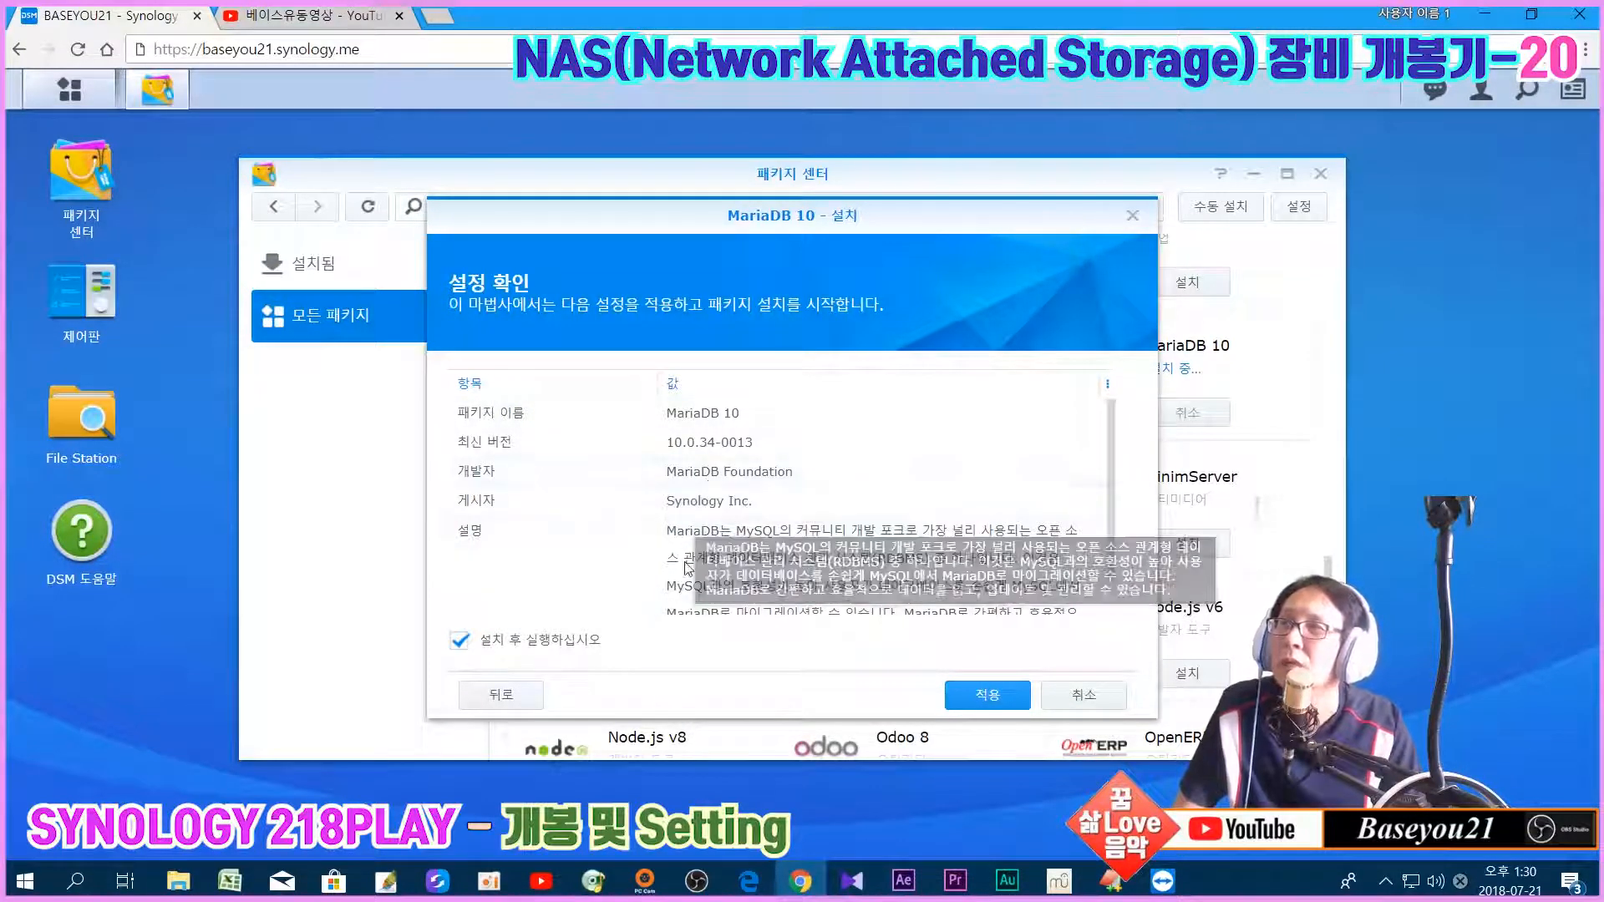
# Step: Apply the 설정 확인 summary with 설치 후 실행하십시오 checked to install MariaDB 10
pyautogui.scroll(-1, 833, 590)
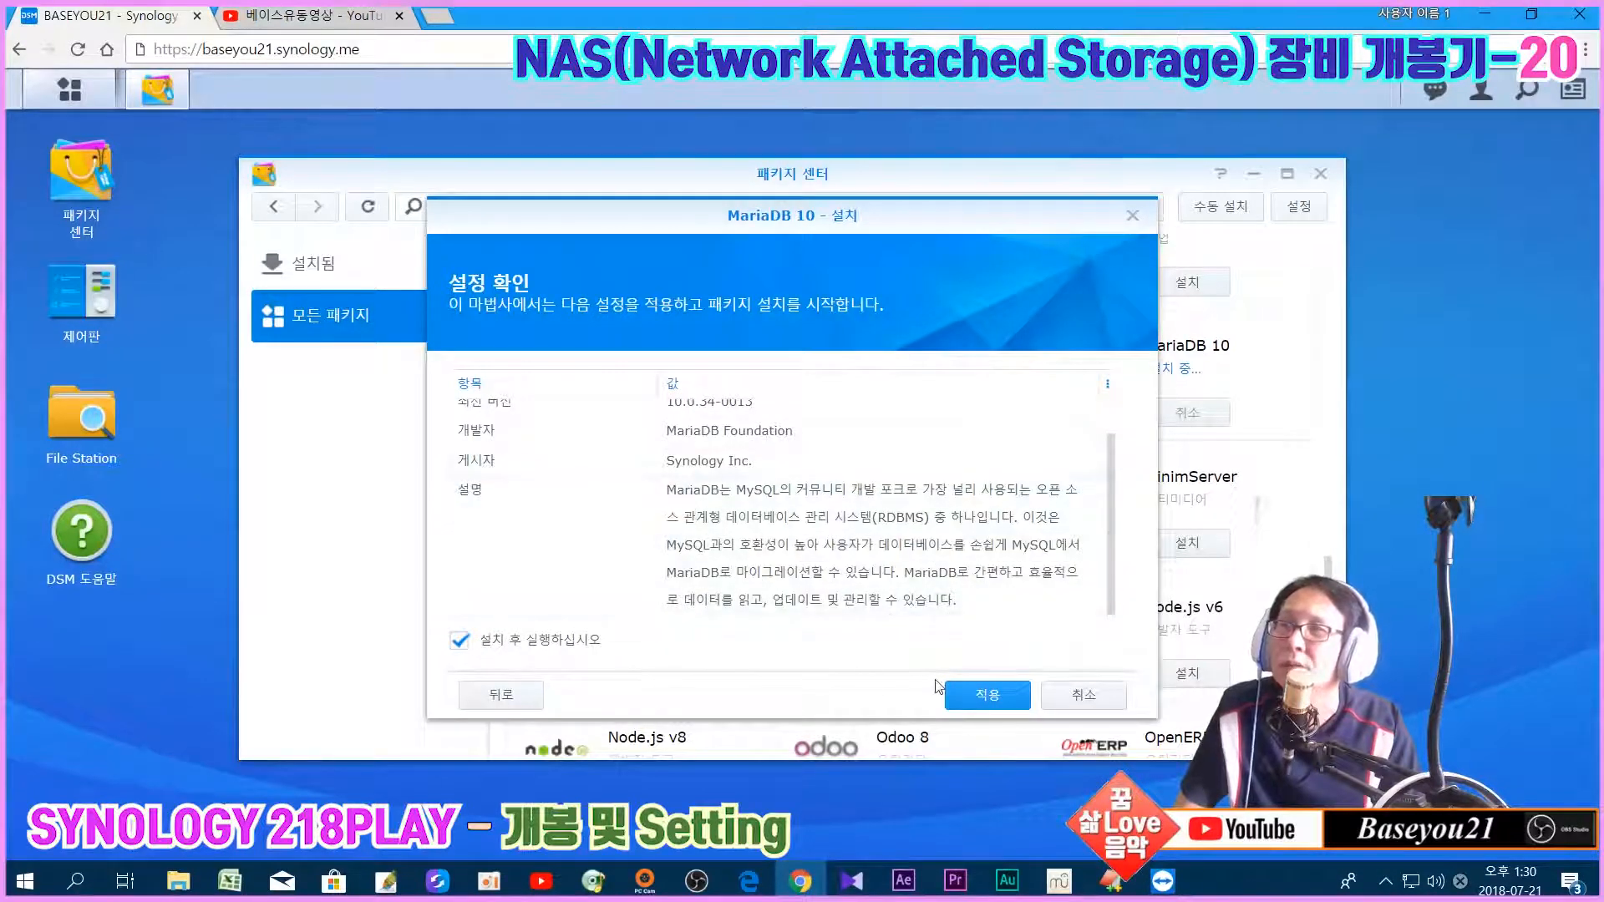
pyautogui.click(980, 695)
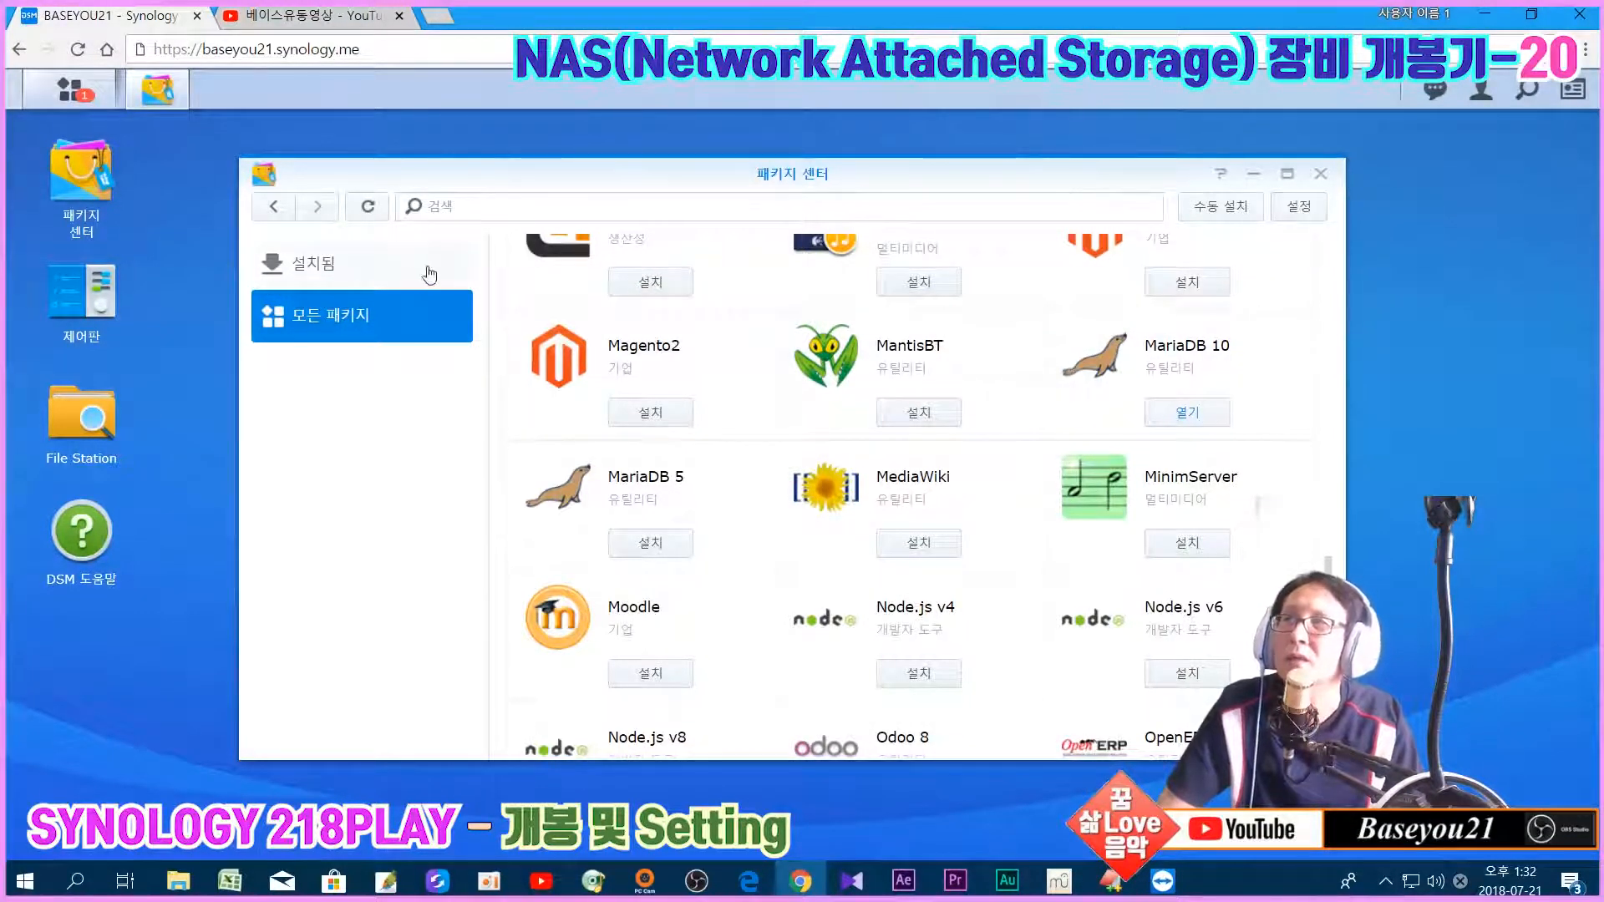
# Step: Review MariaDB 10's port 3307 setting under 설치됨, then close it and Package Center
pyautogui.click(405, 277)
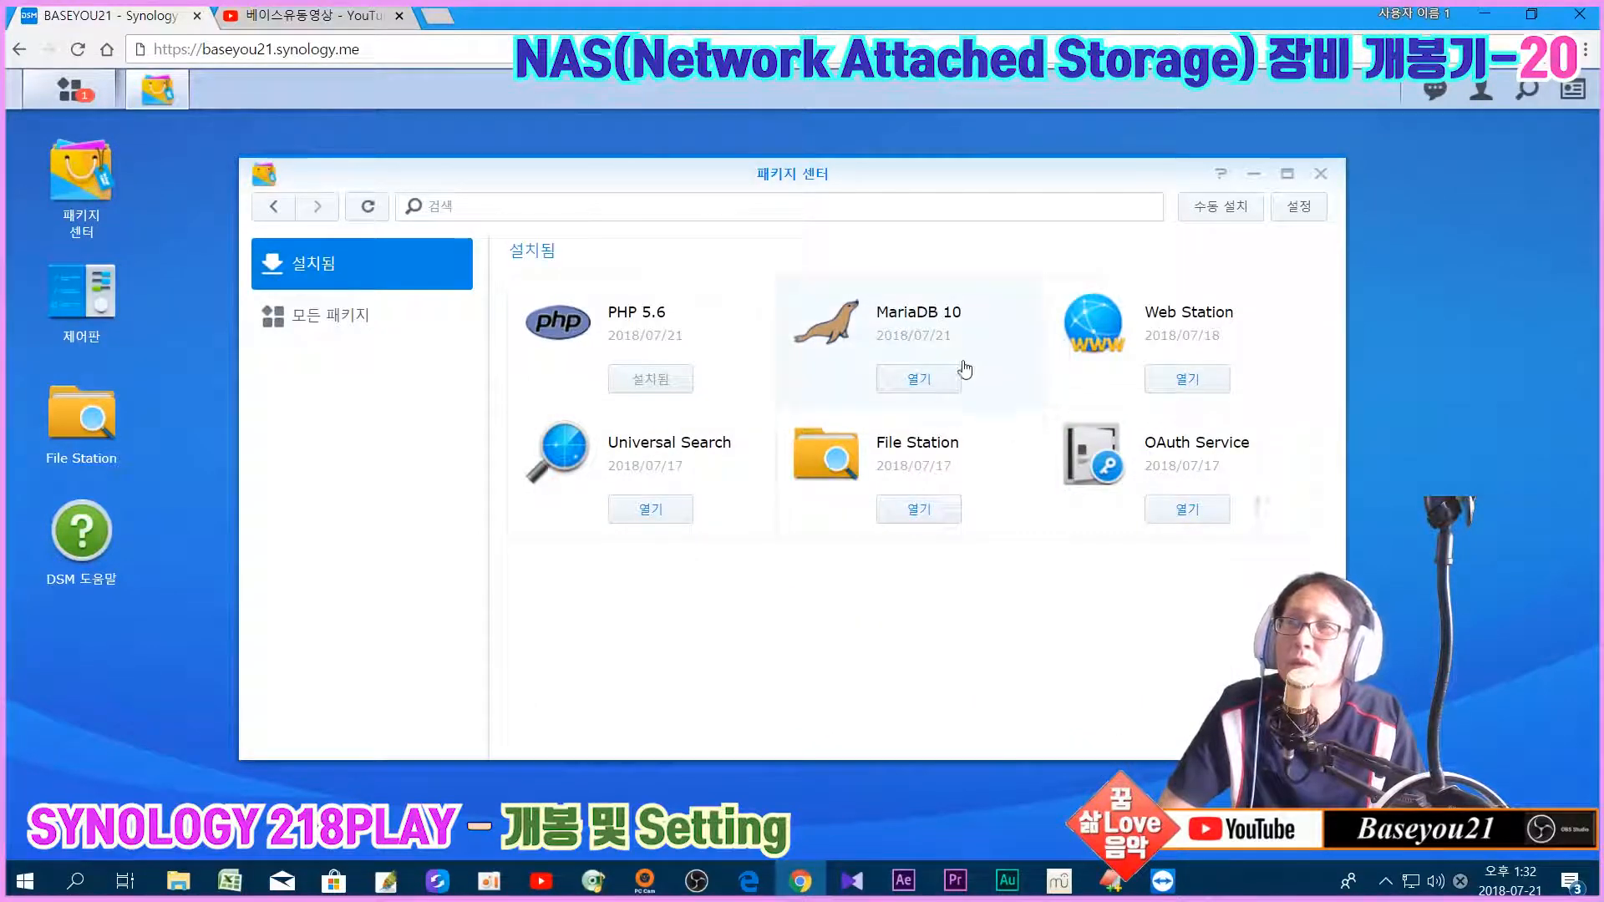
pyautogui.click(919, 379)
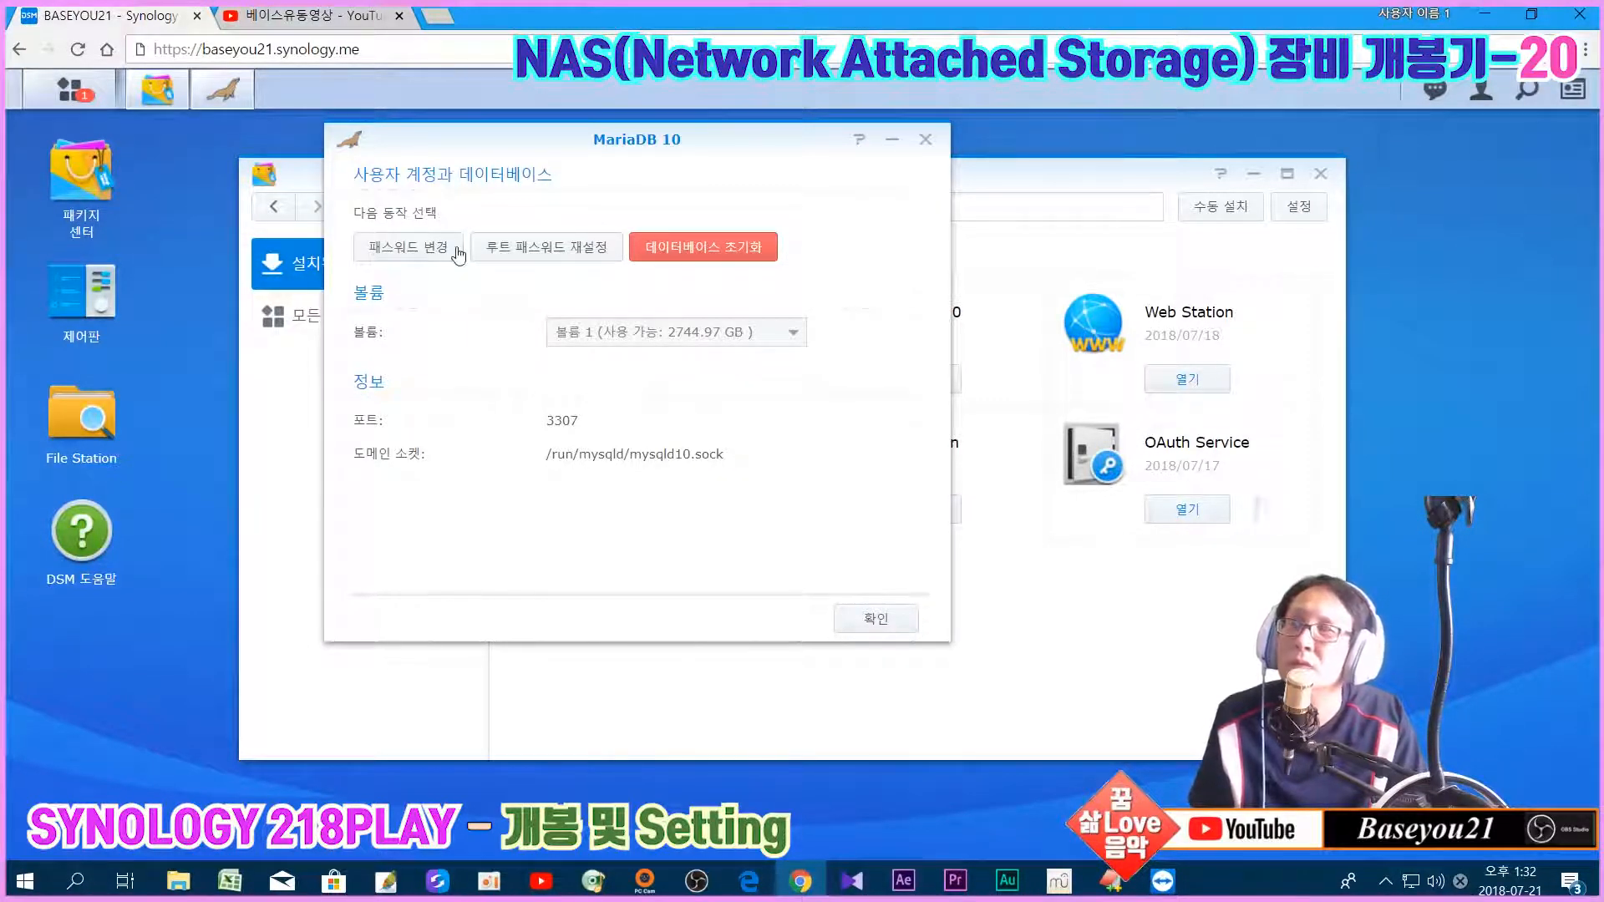
pyautogui.click(924, 140)
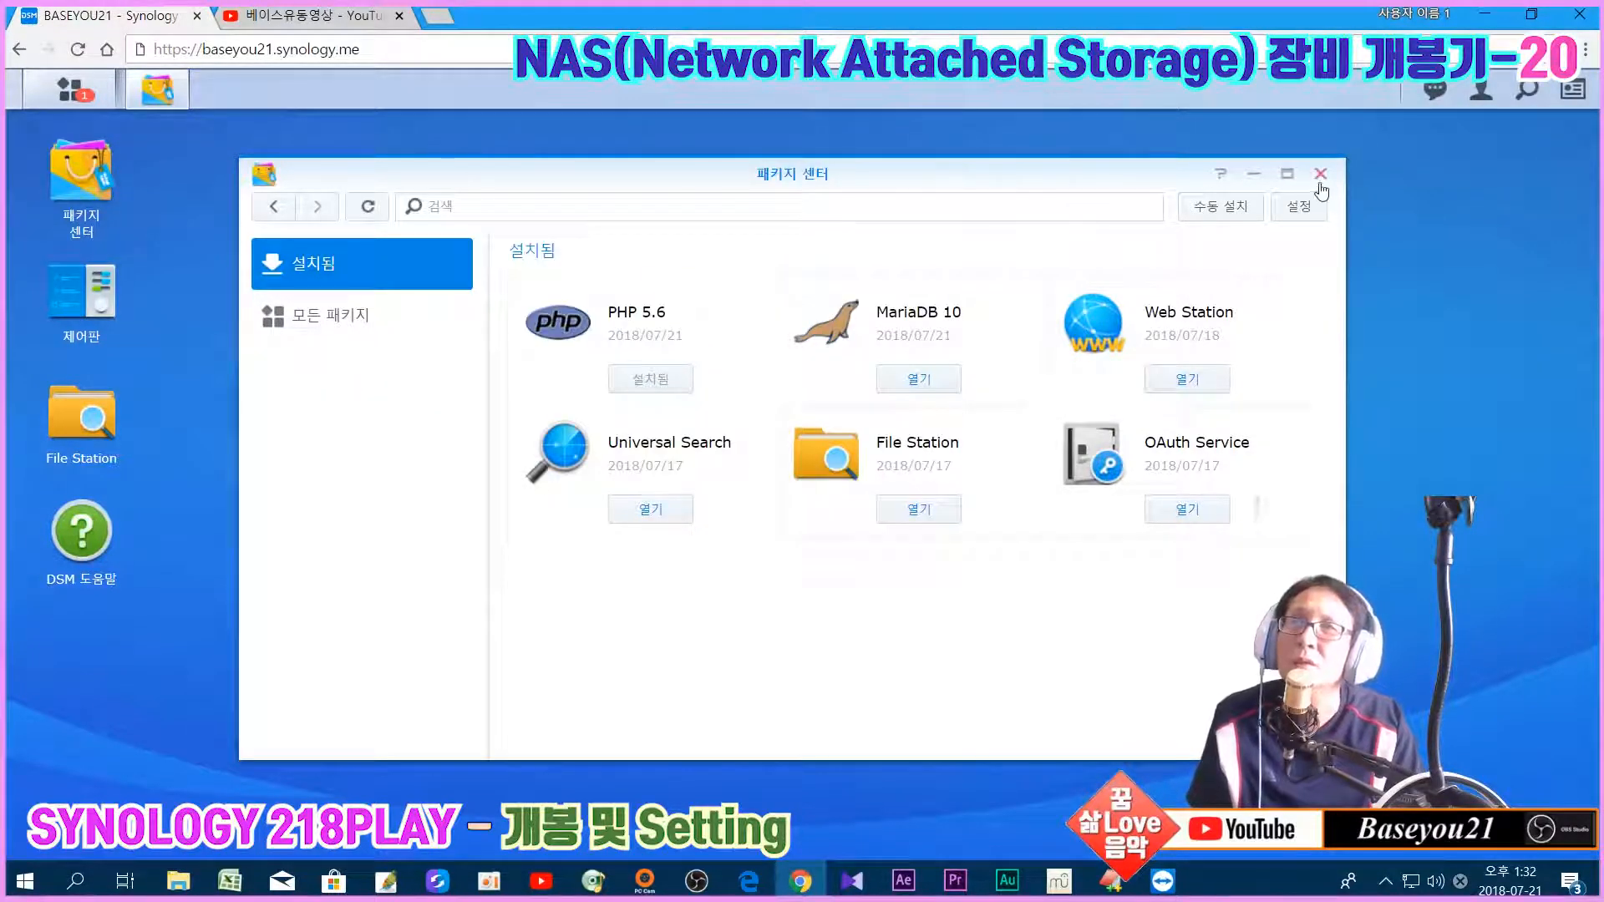
pyautogui.click(1319, 174)
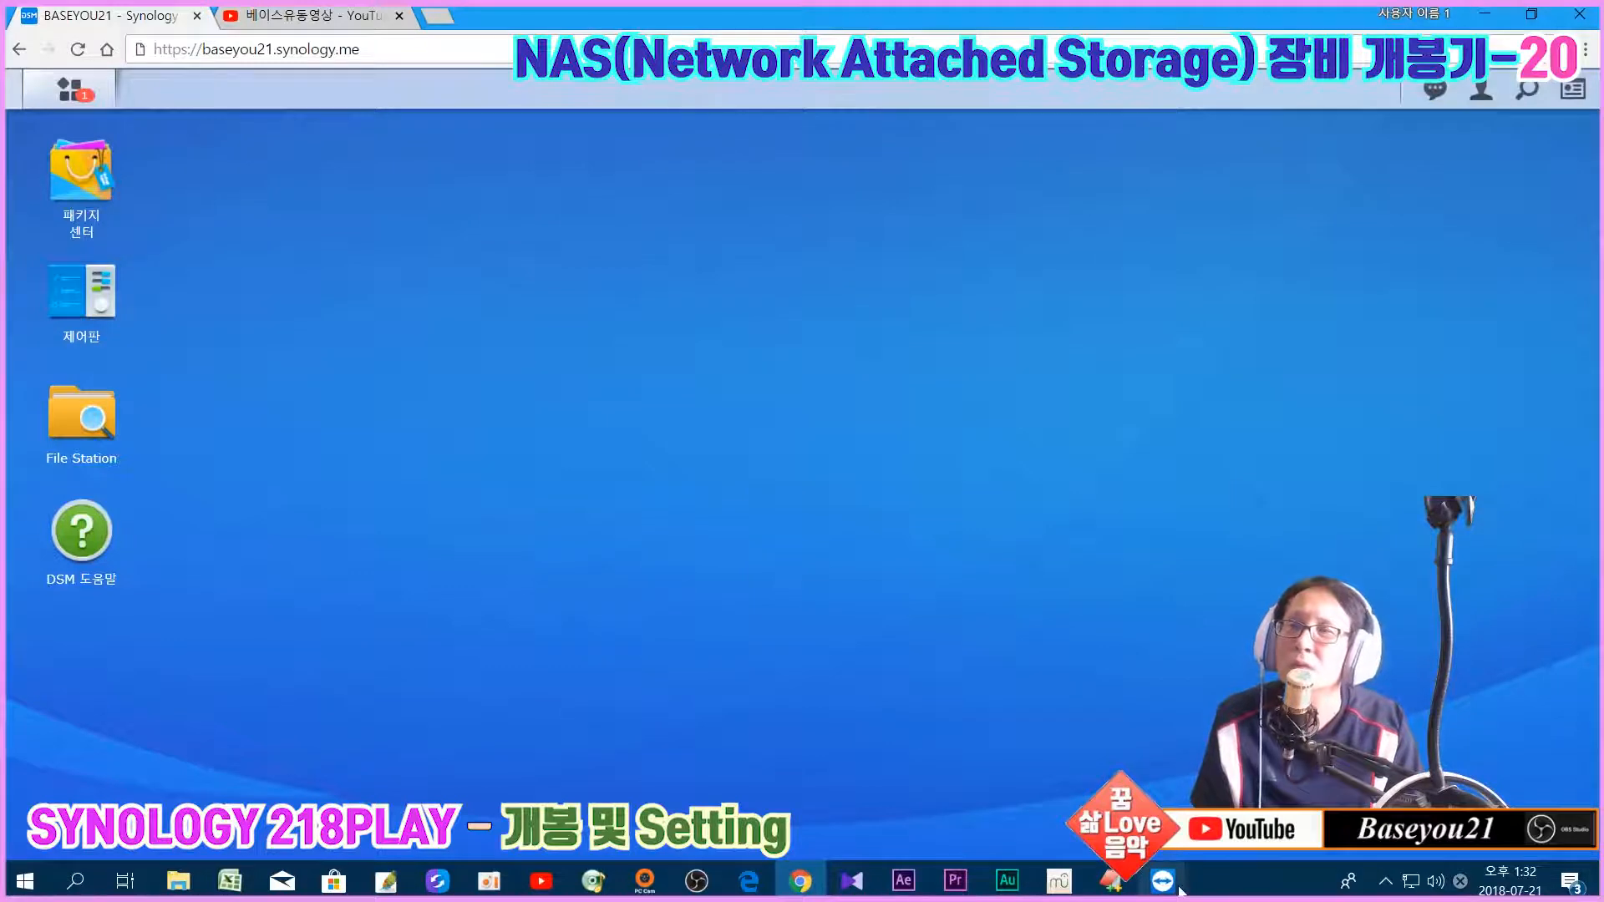
# Step: In the TeamViewer session, close Chrome and launch Xshell 6
pyautogui.moveTo(1168, 879)
pyautogui.click(1379, 789)
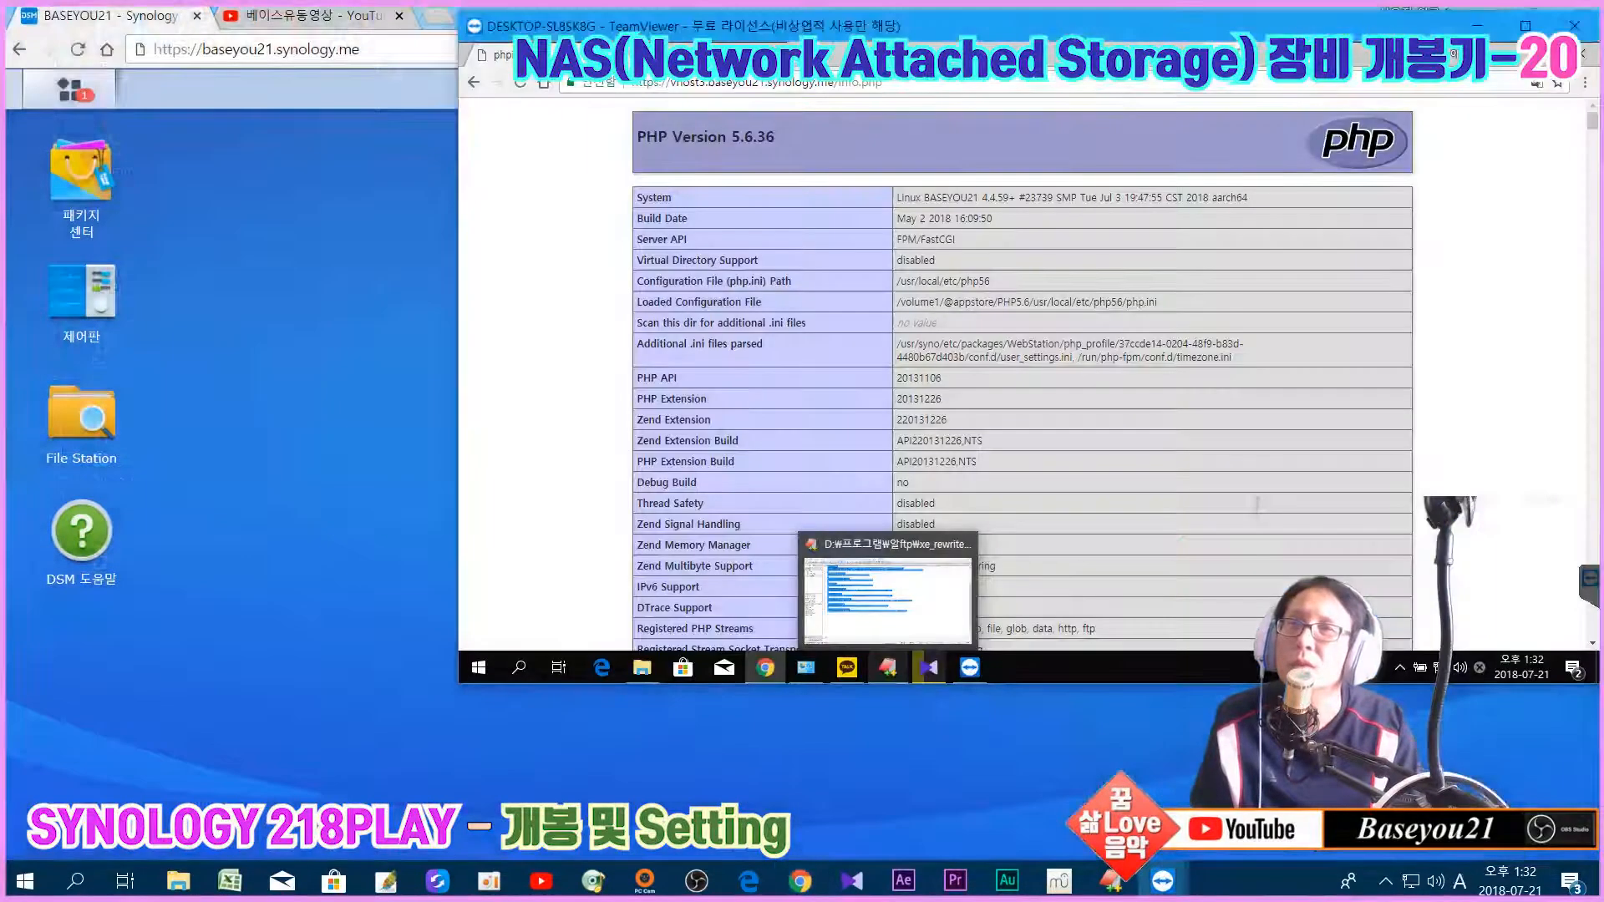
pyautogui.click(1584, 54)
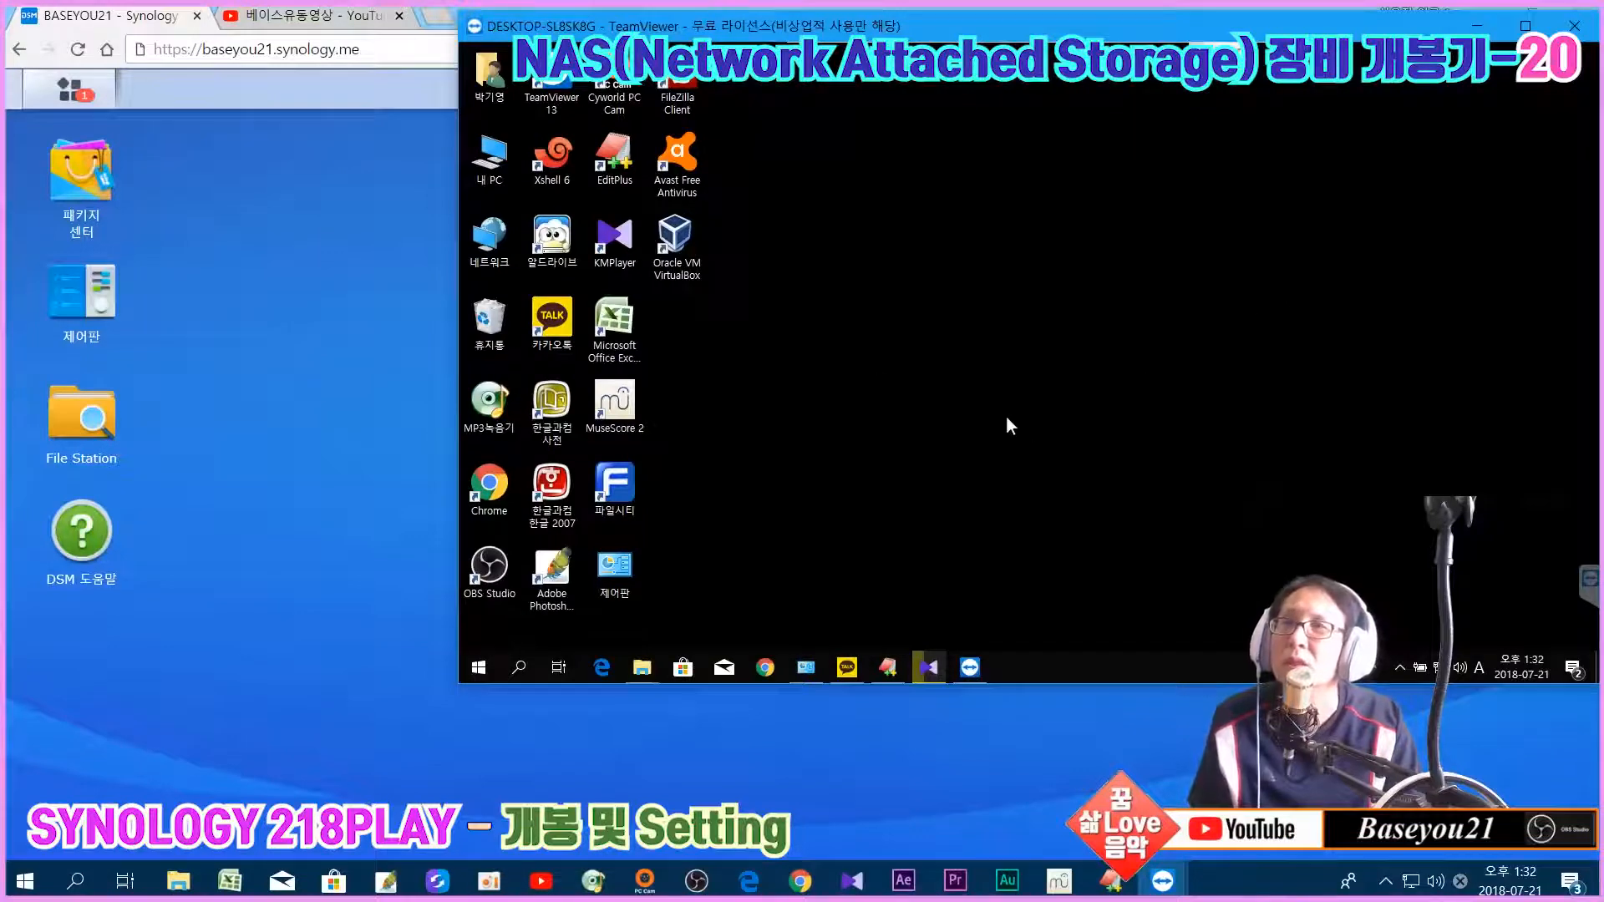
pyautogui.doubleClick(552, 157)
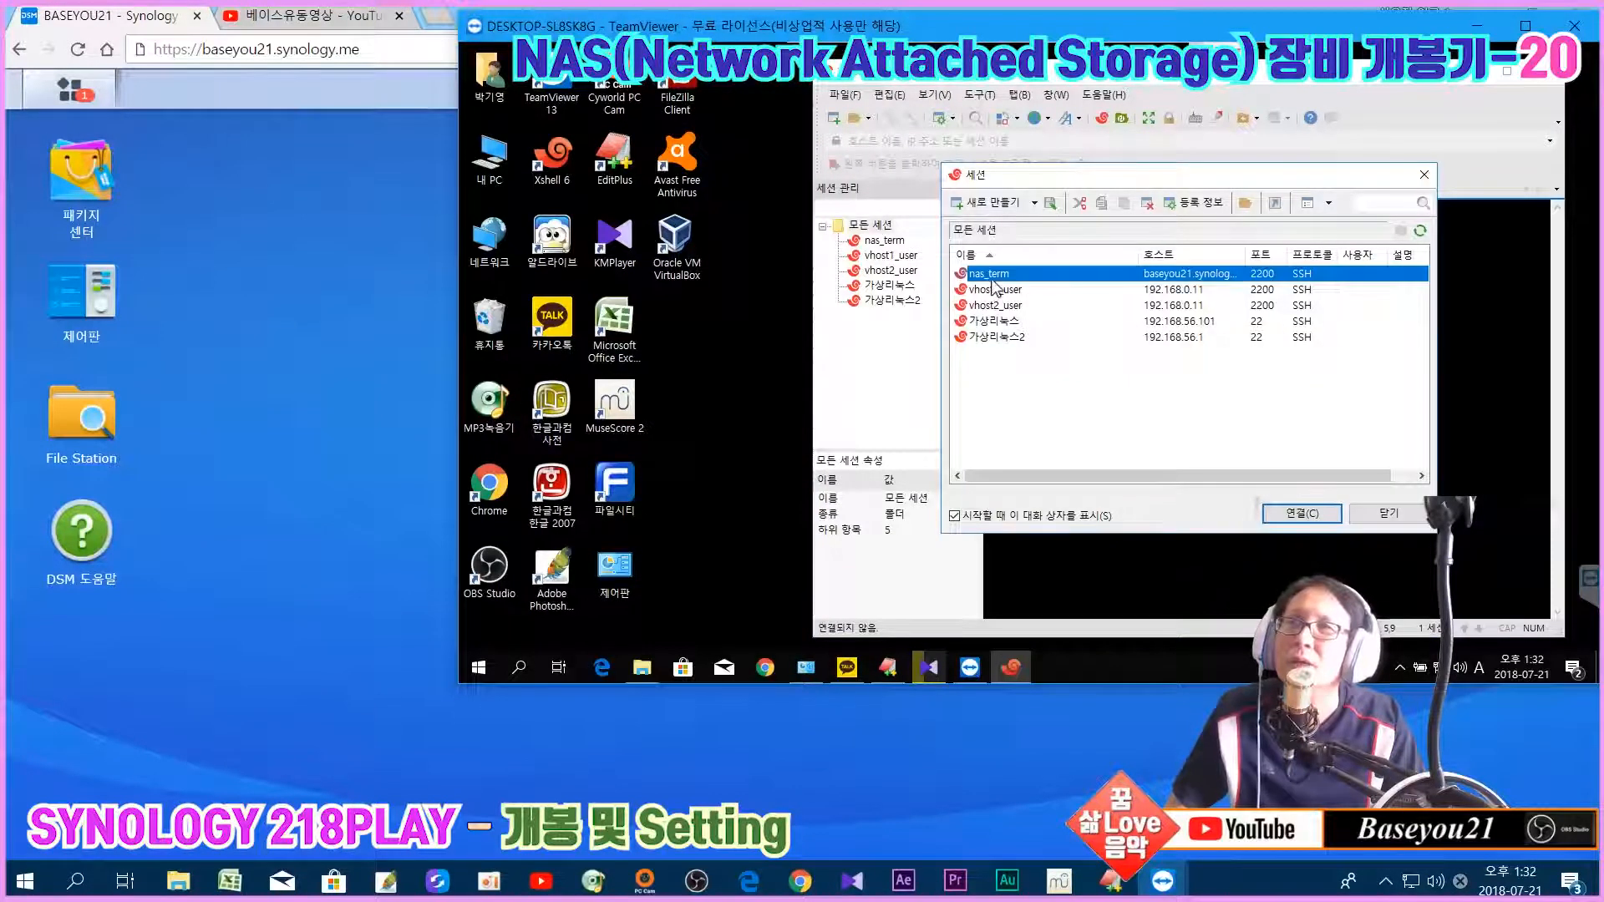
# Step: Connect the nas_term session, accept the host key, and log in with the NAS user name and password
pyautogui.click(1302, 513)
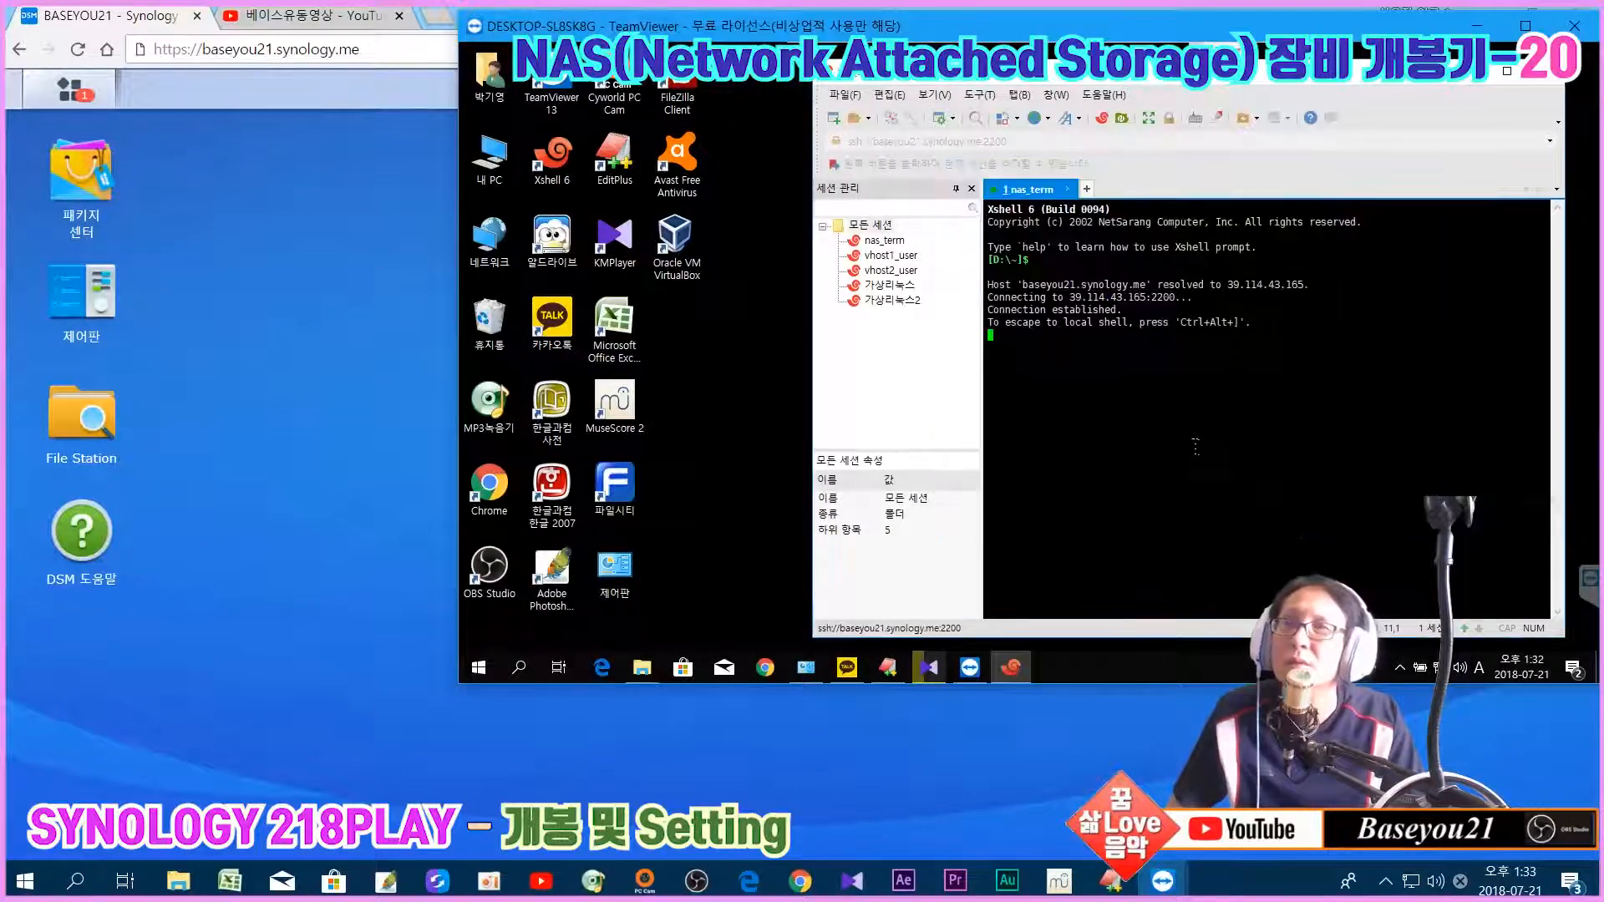
pyautogui.click(1138, 462)
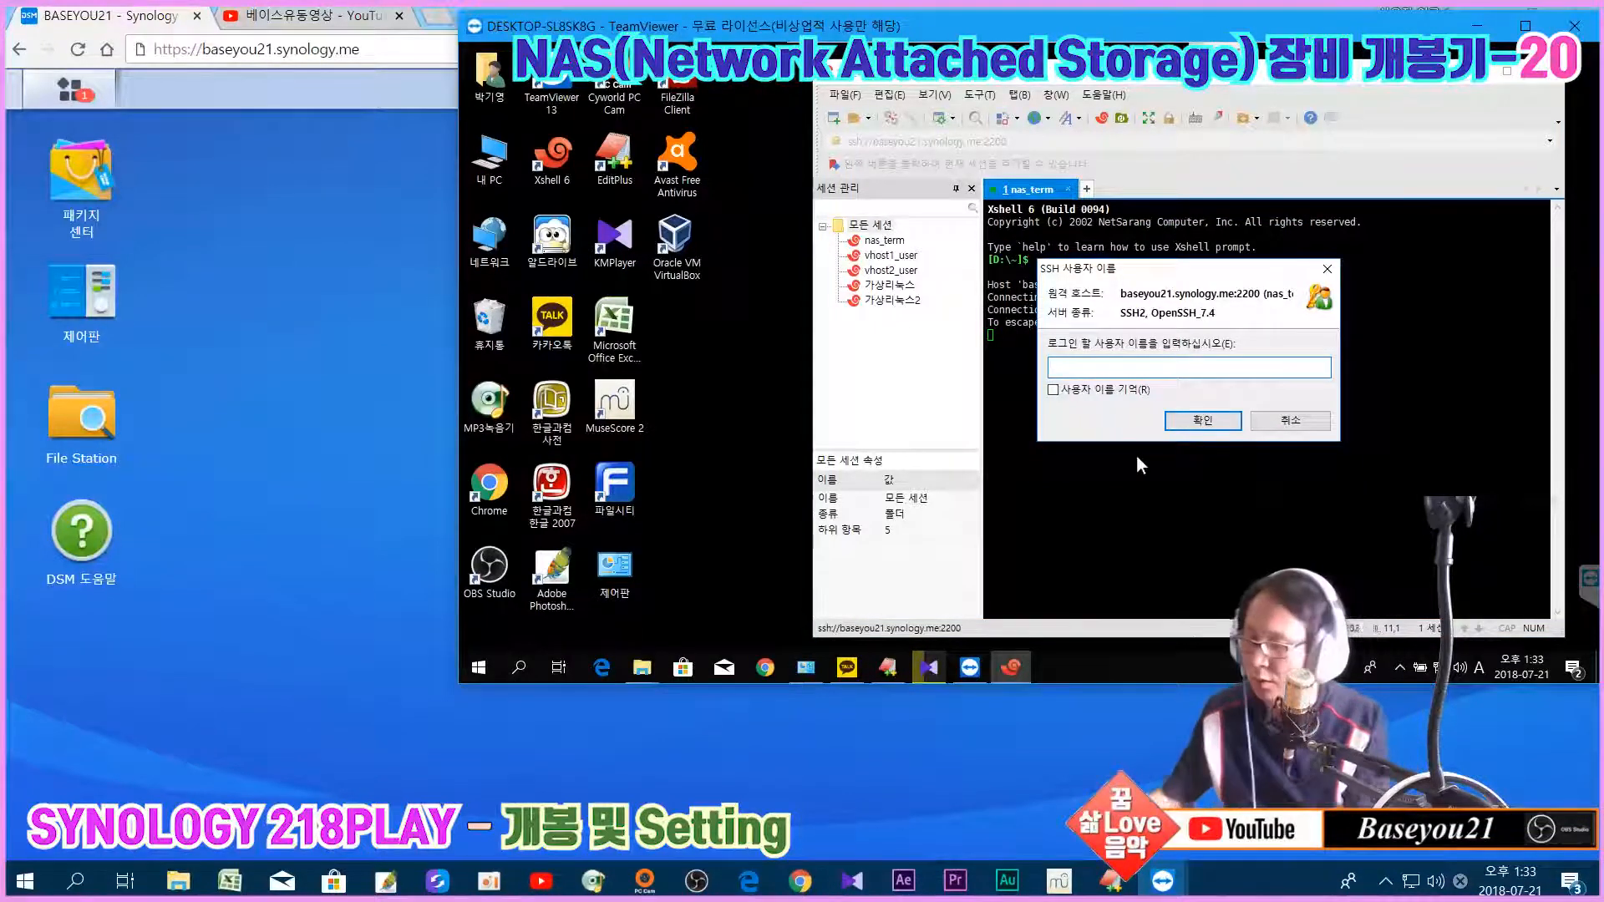
pyautogui.write('baseyou21')
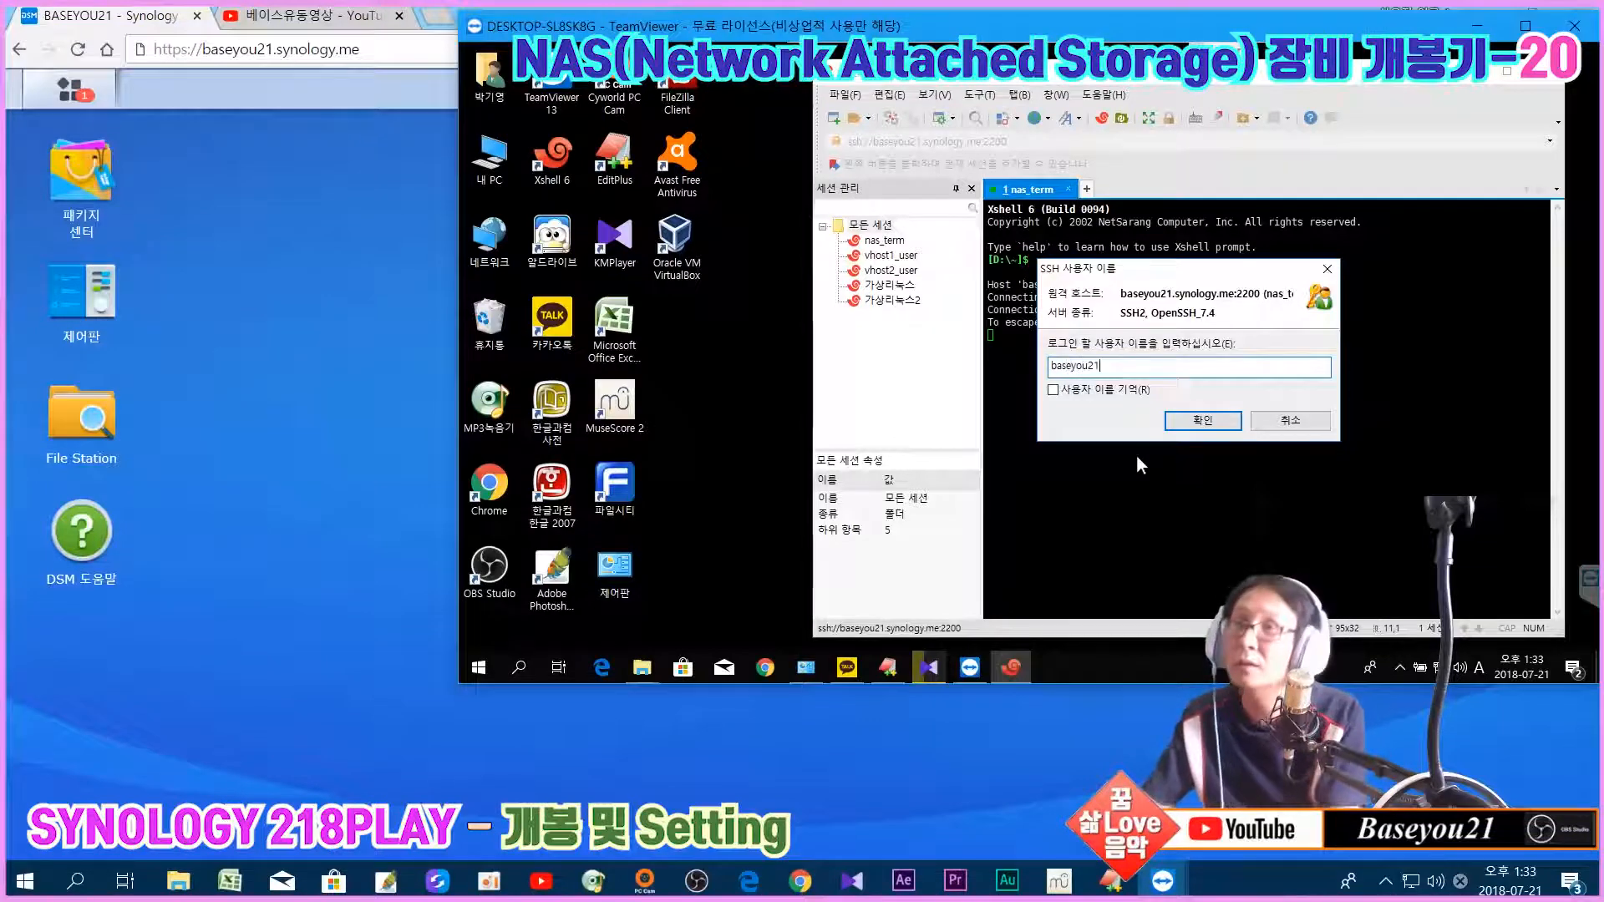
pyautogui.press('Return')
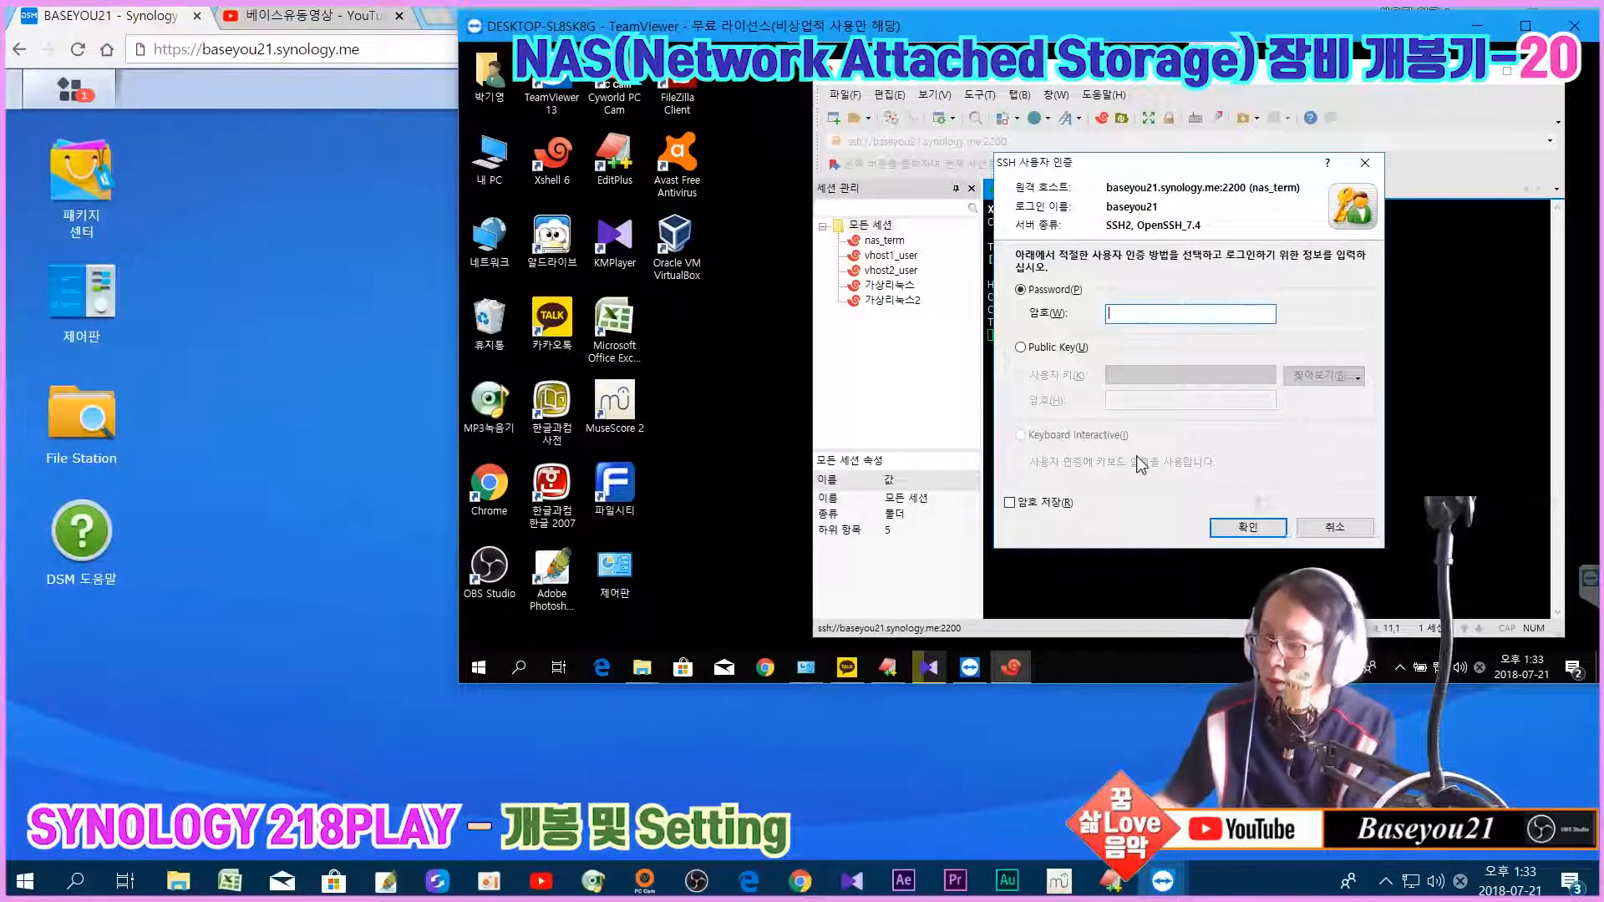
pyautogui.write('**************')
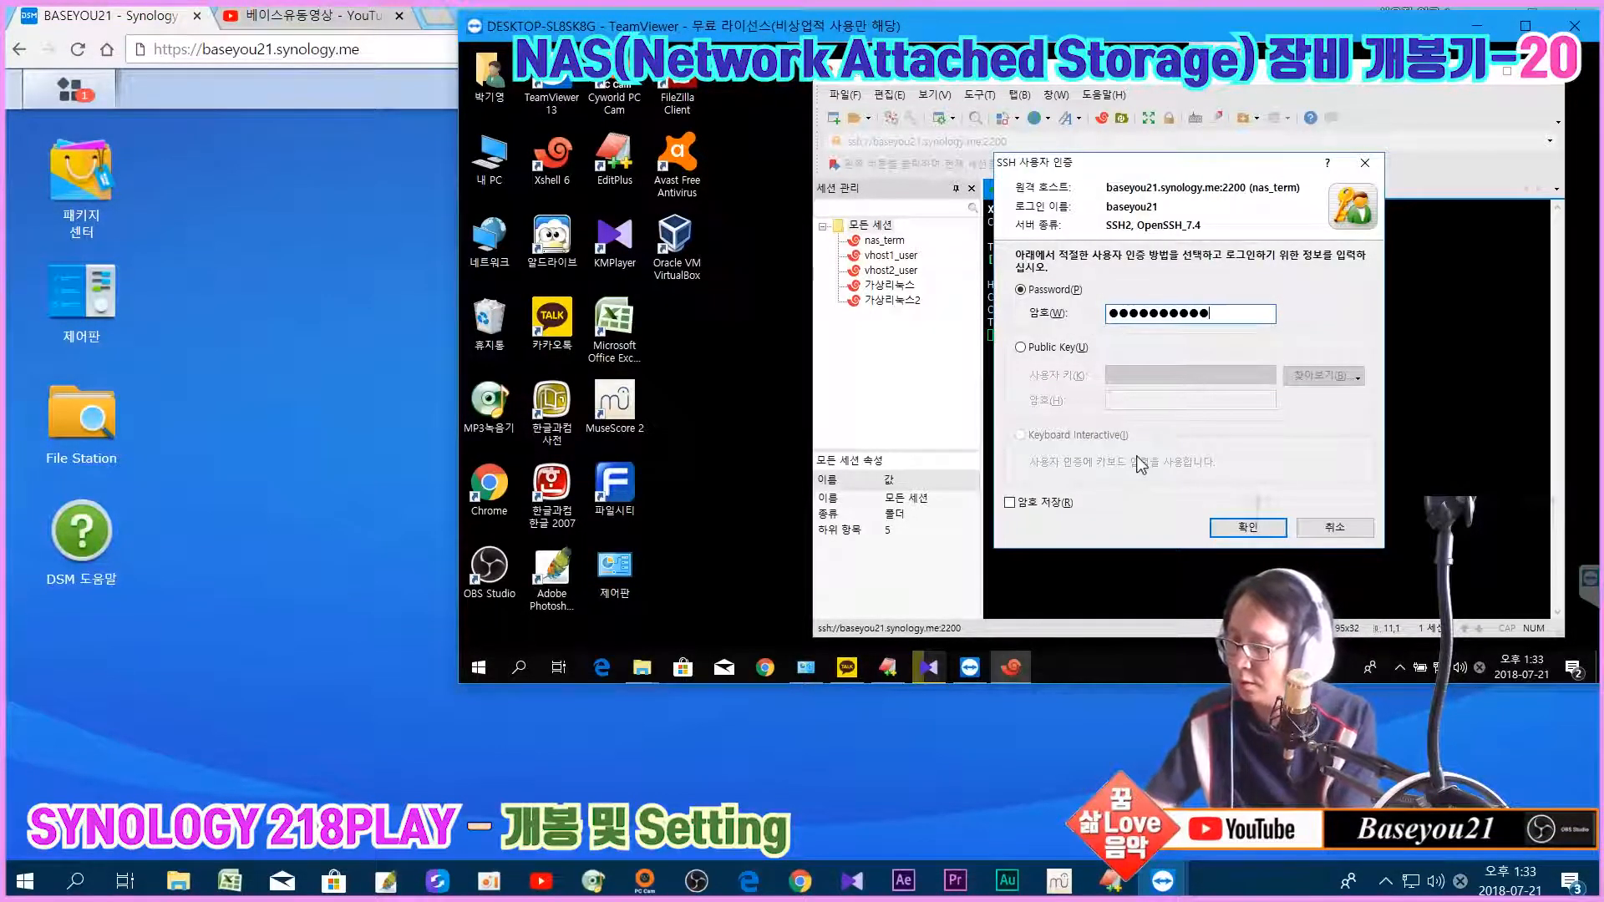
pyautogui.press('Return')
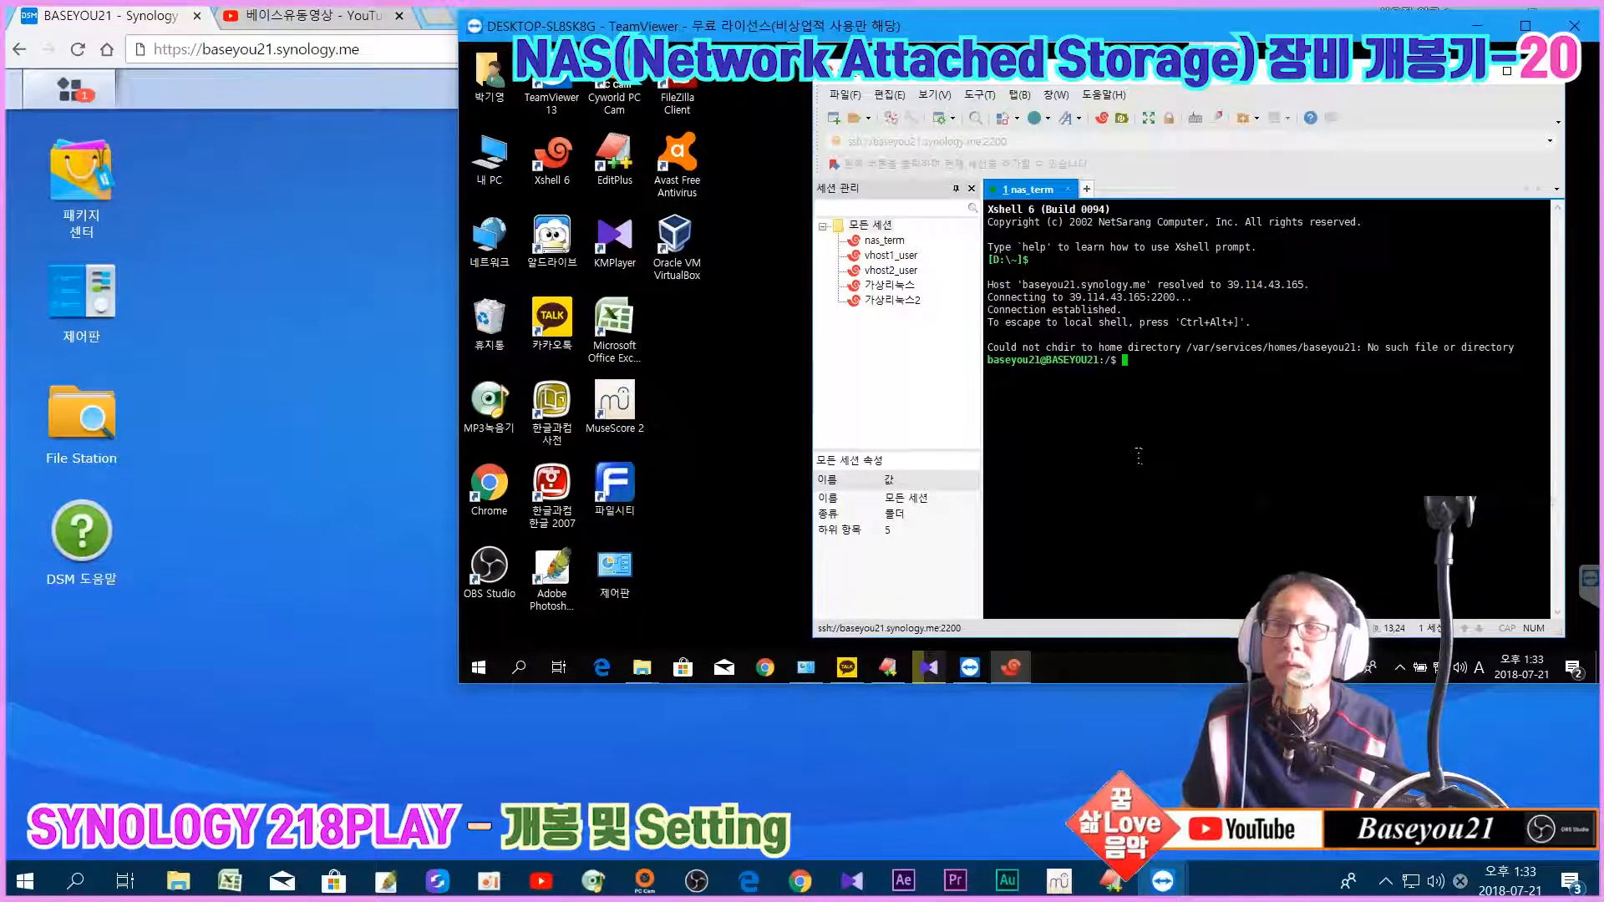
# Step: Run sudo -i and confirm the password to get a root shell
pyautogui.write('sudo')
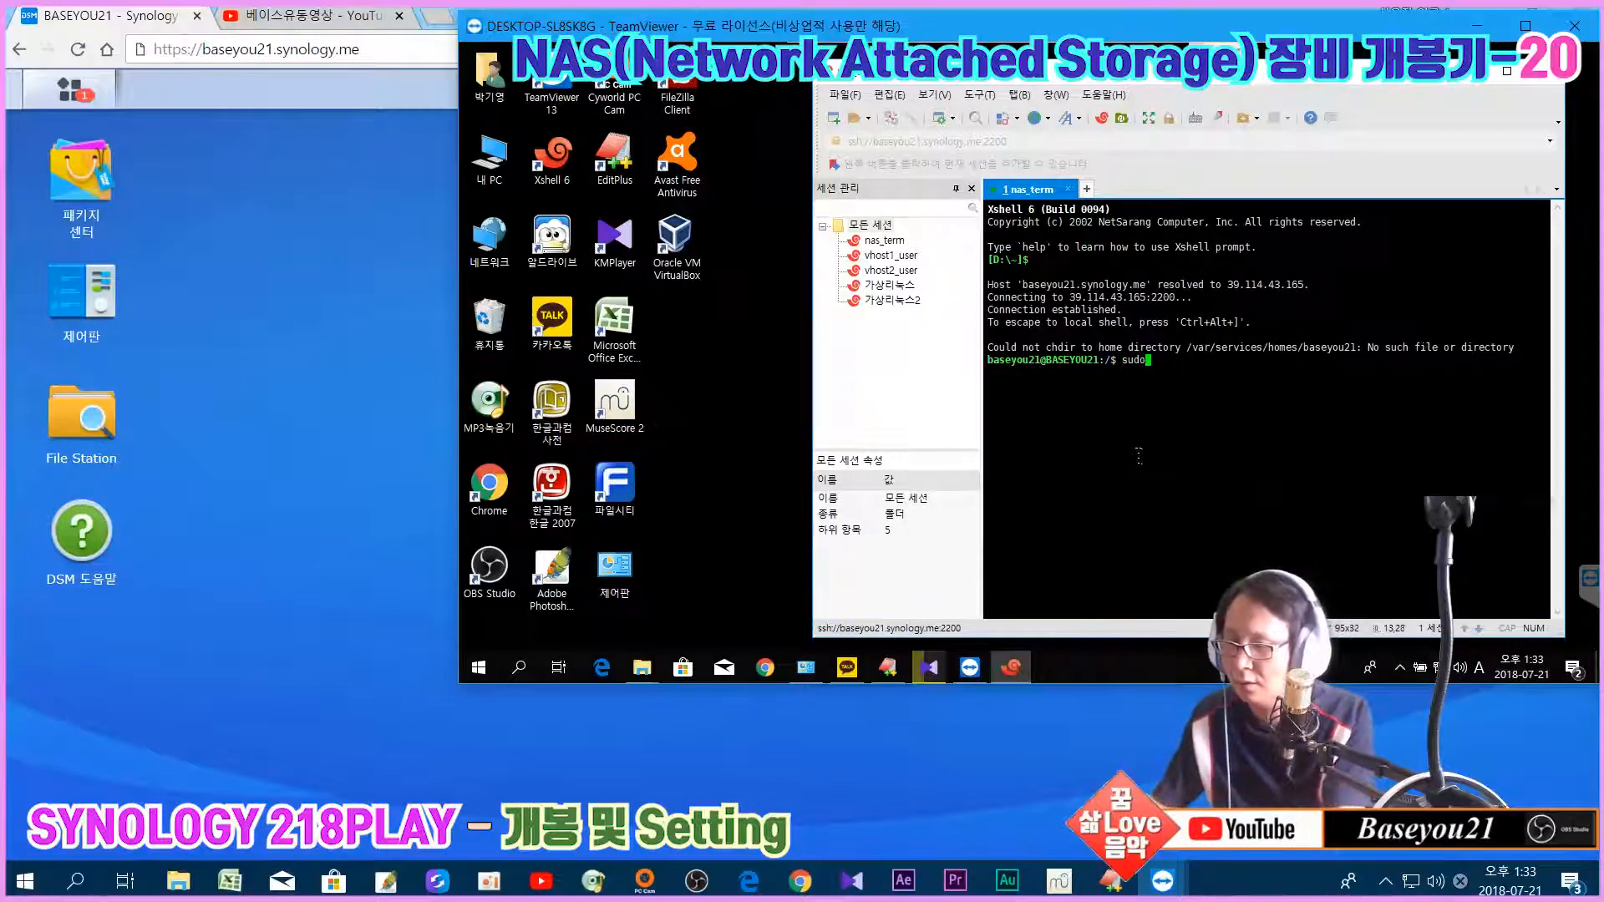
pyautogui.write(' -i')
pyautogui.press('Return')
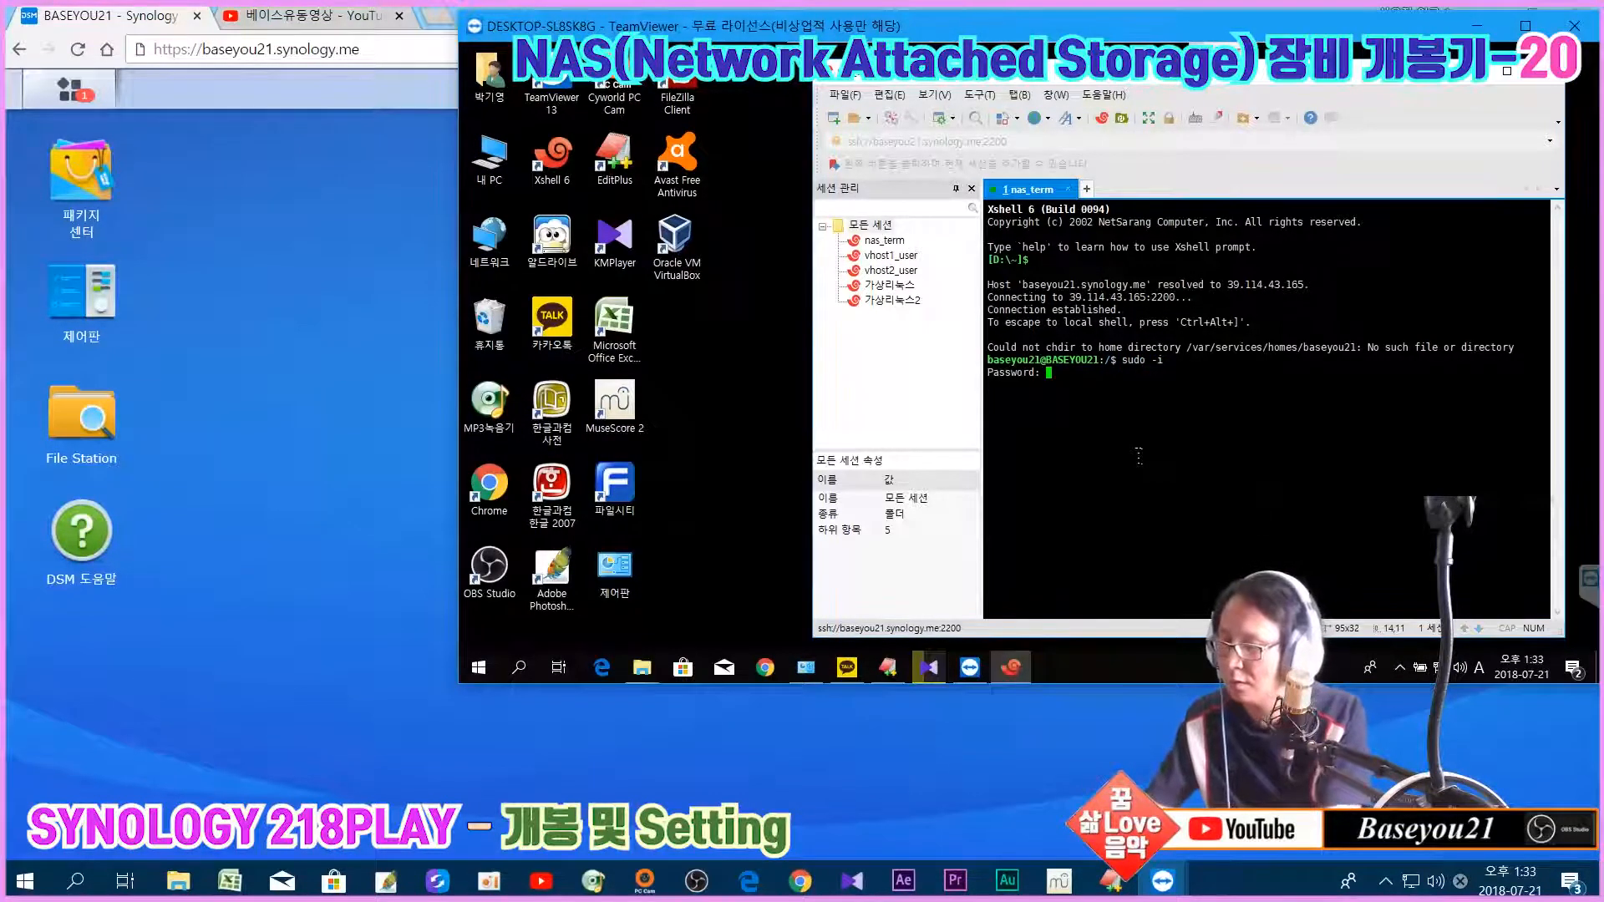
pyautogui.press('Return')
pyautogui.press('Return')
pyautogui.press('Return')
pyautogui.press('Return')
pyautogui.press('Return')
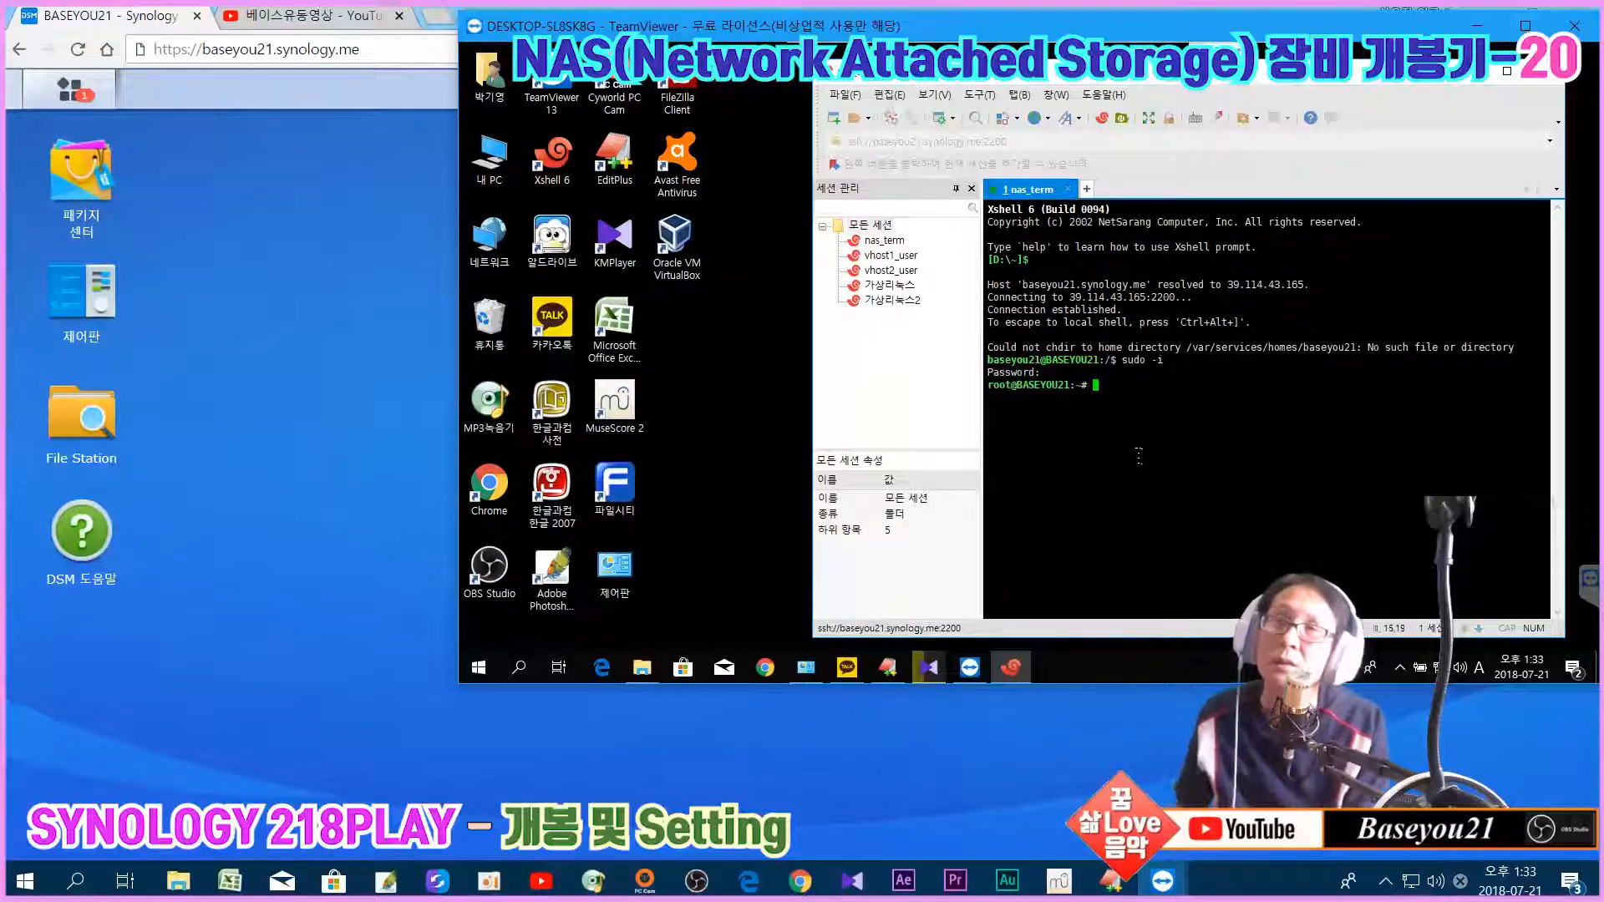
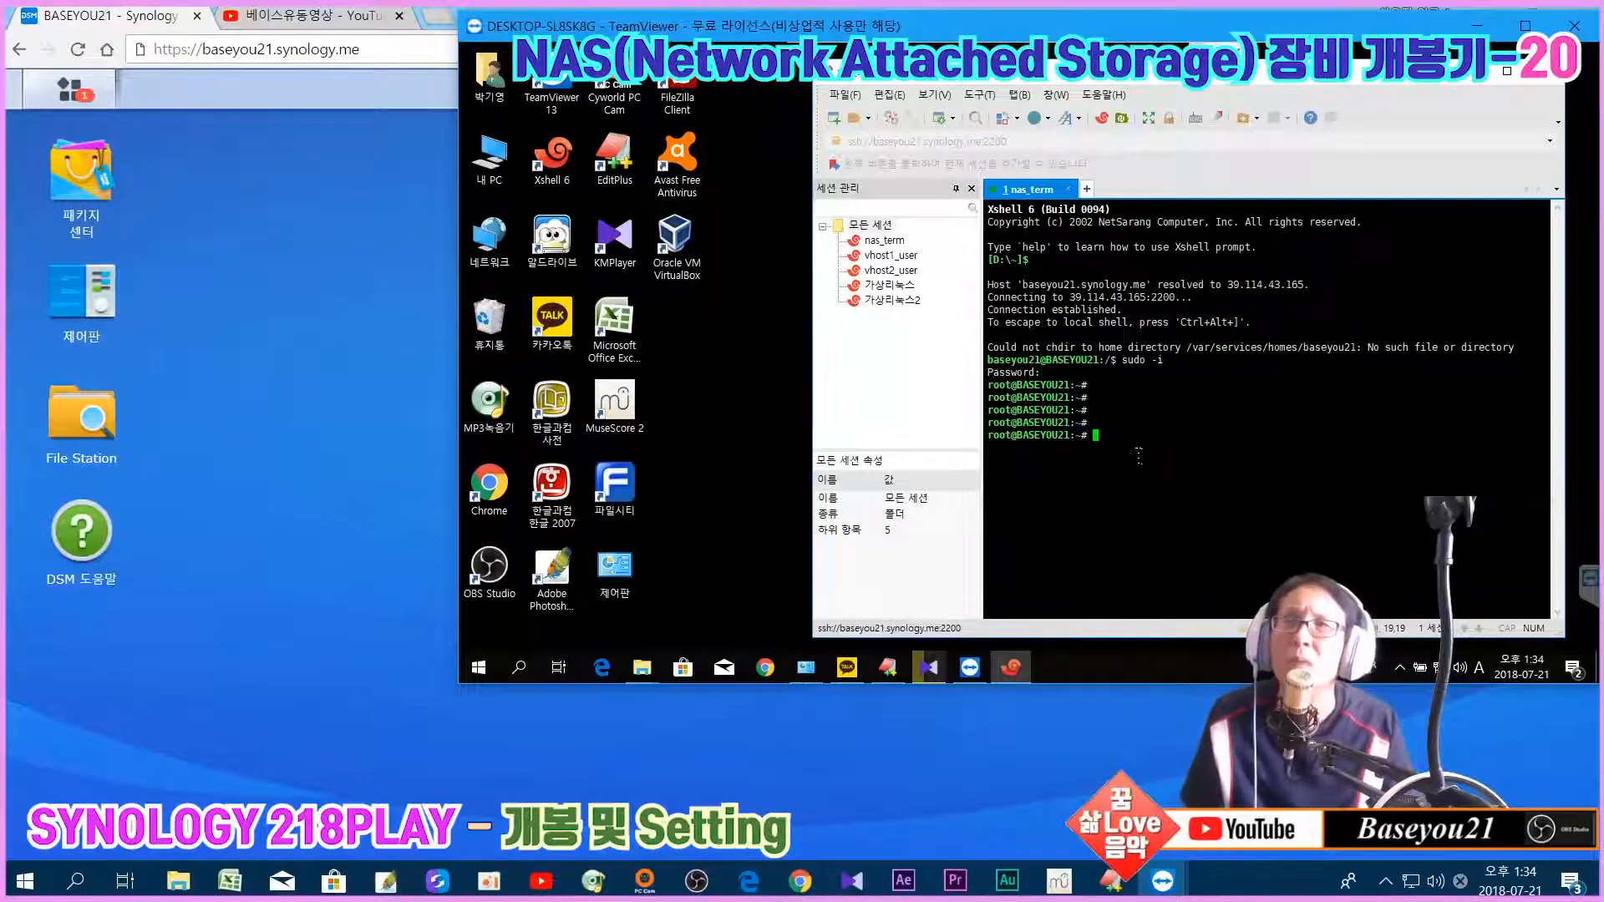
# Step: In the root shell, change into /usr/local and list its contents
pyautogui.write('cd usr/lo')
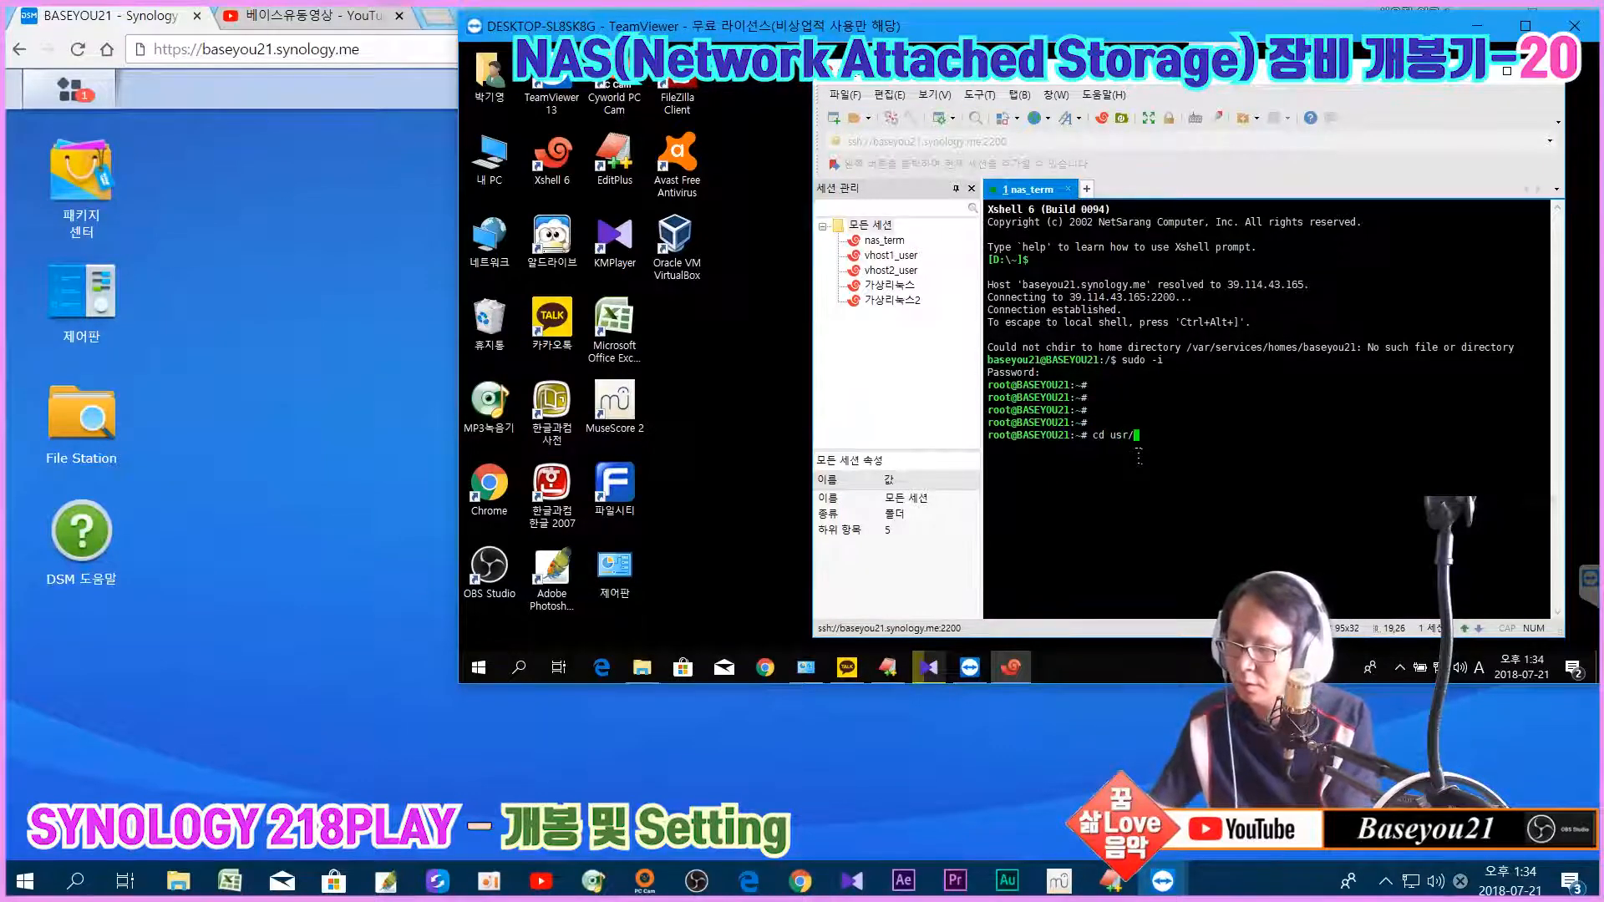
pyautogui.press('BackSpace')
pyautogui.press('BackSpace')
pyautogui.press('BackSpace')
pyautogui.press('BackSpace')
pyautogui.press('BackSpace')
pyautogui.press('BackSpace')
pyautogui.press('BackSpace')
pyautogui.press('BackSpace')
pyautogui.press('BackSpace')
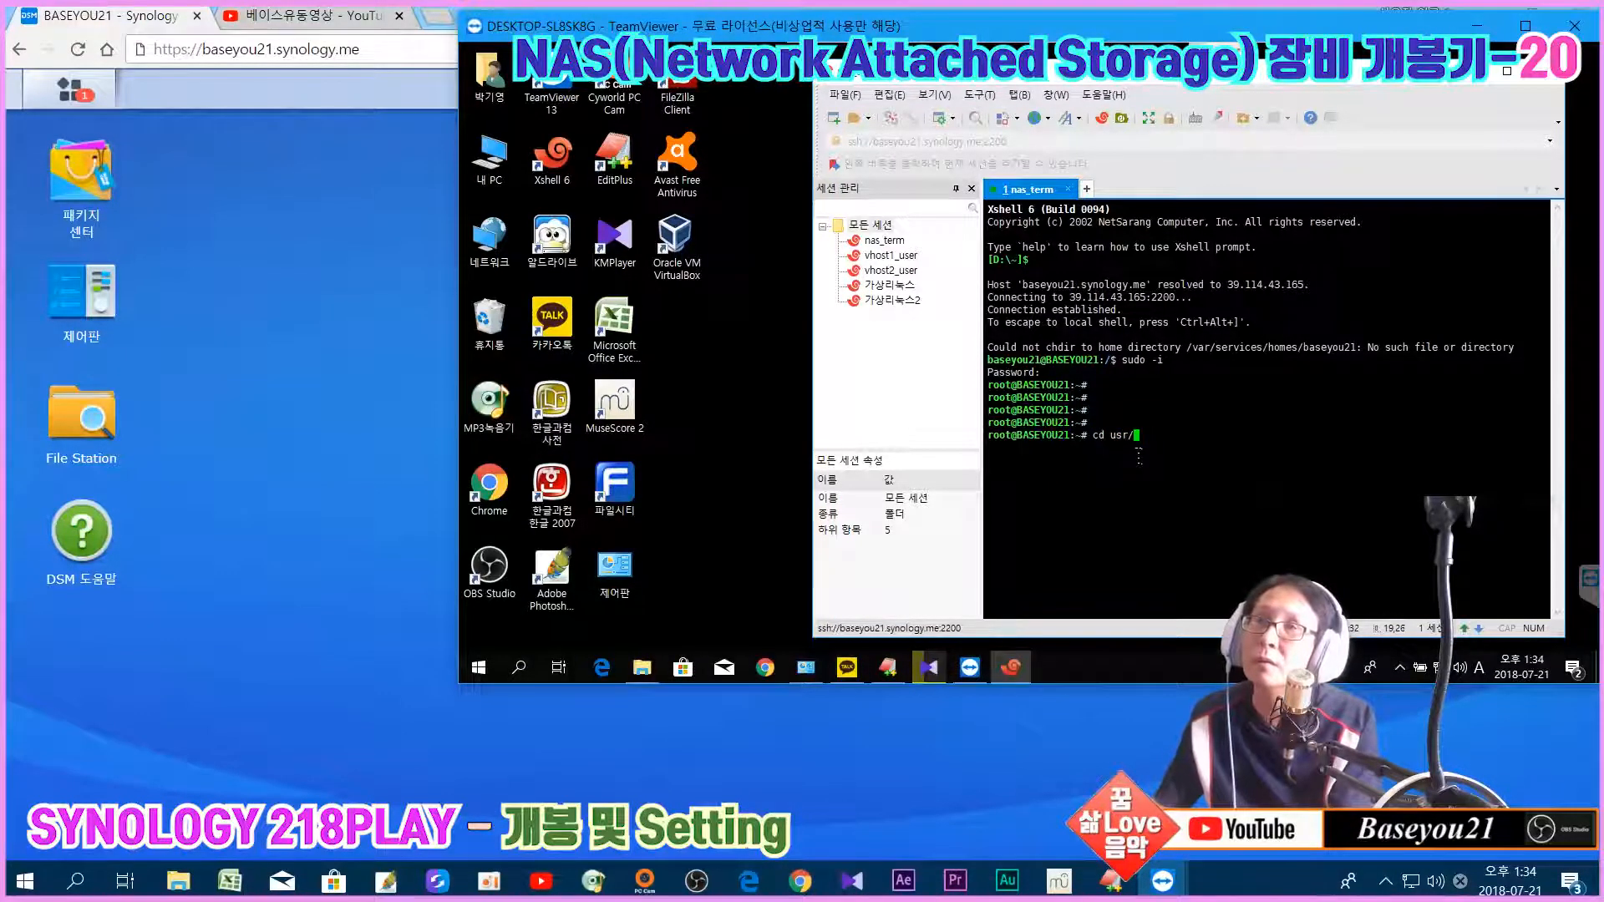
pyautogui.write('cd')
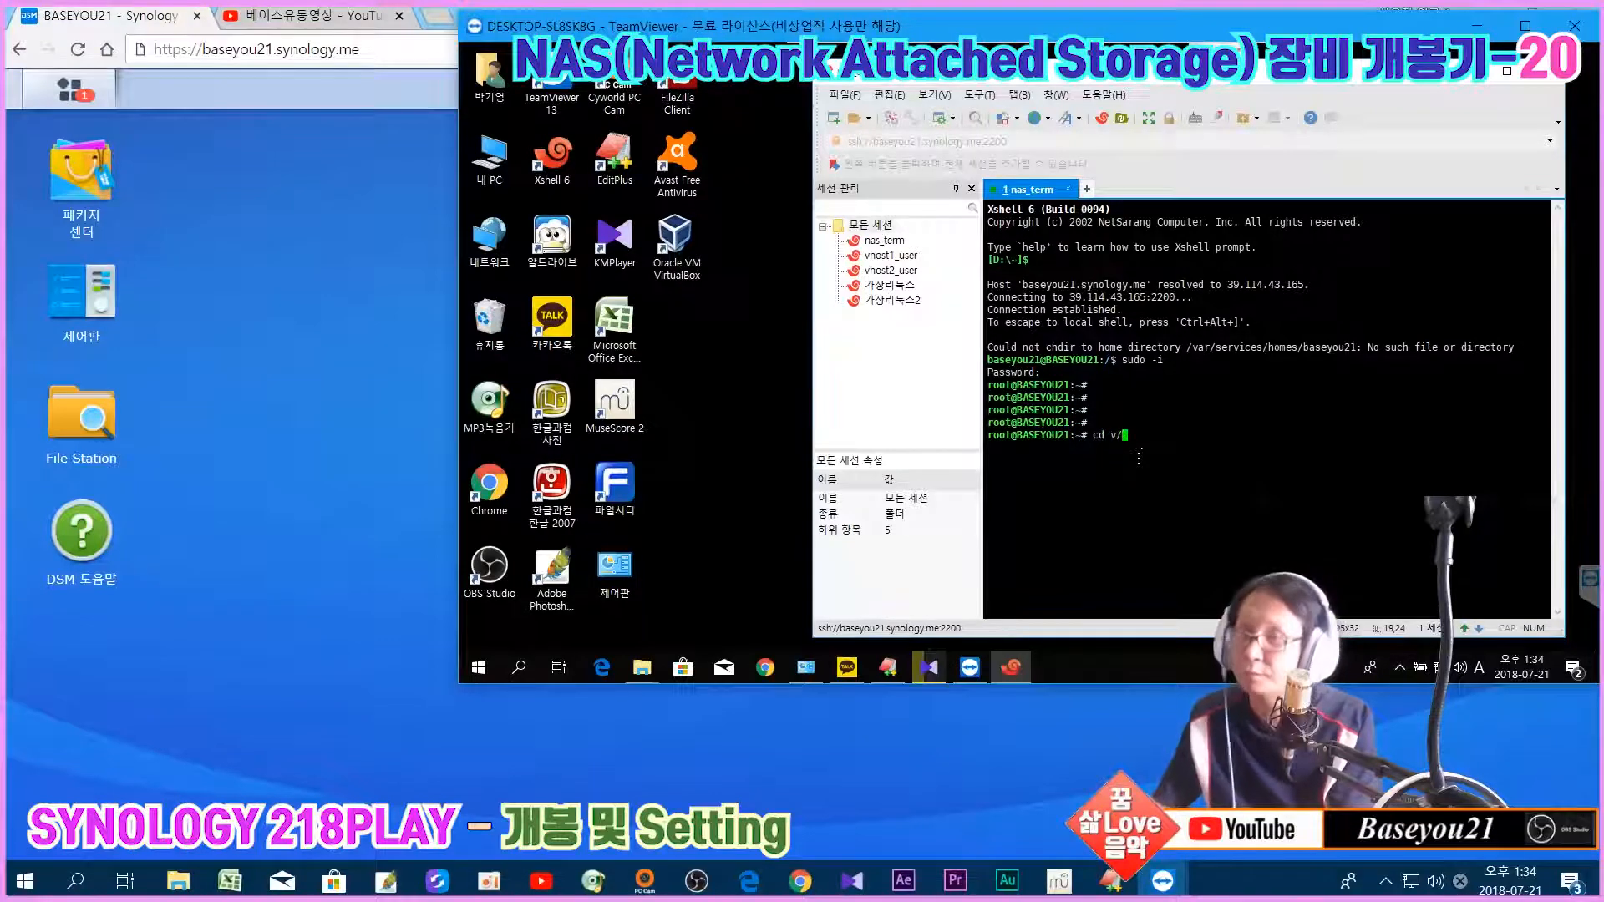
pyautogui.write(' /')
pyautogui.press('Return')
pyautogui.press('Return')
pyautogui.press('Return')
pyautogui.press('Return')
pyautogui.write('cd /usr')
pyautogui.write('local/')
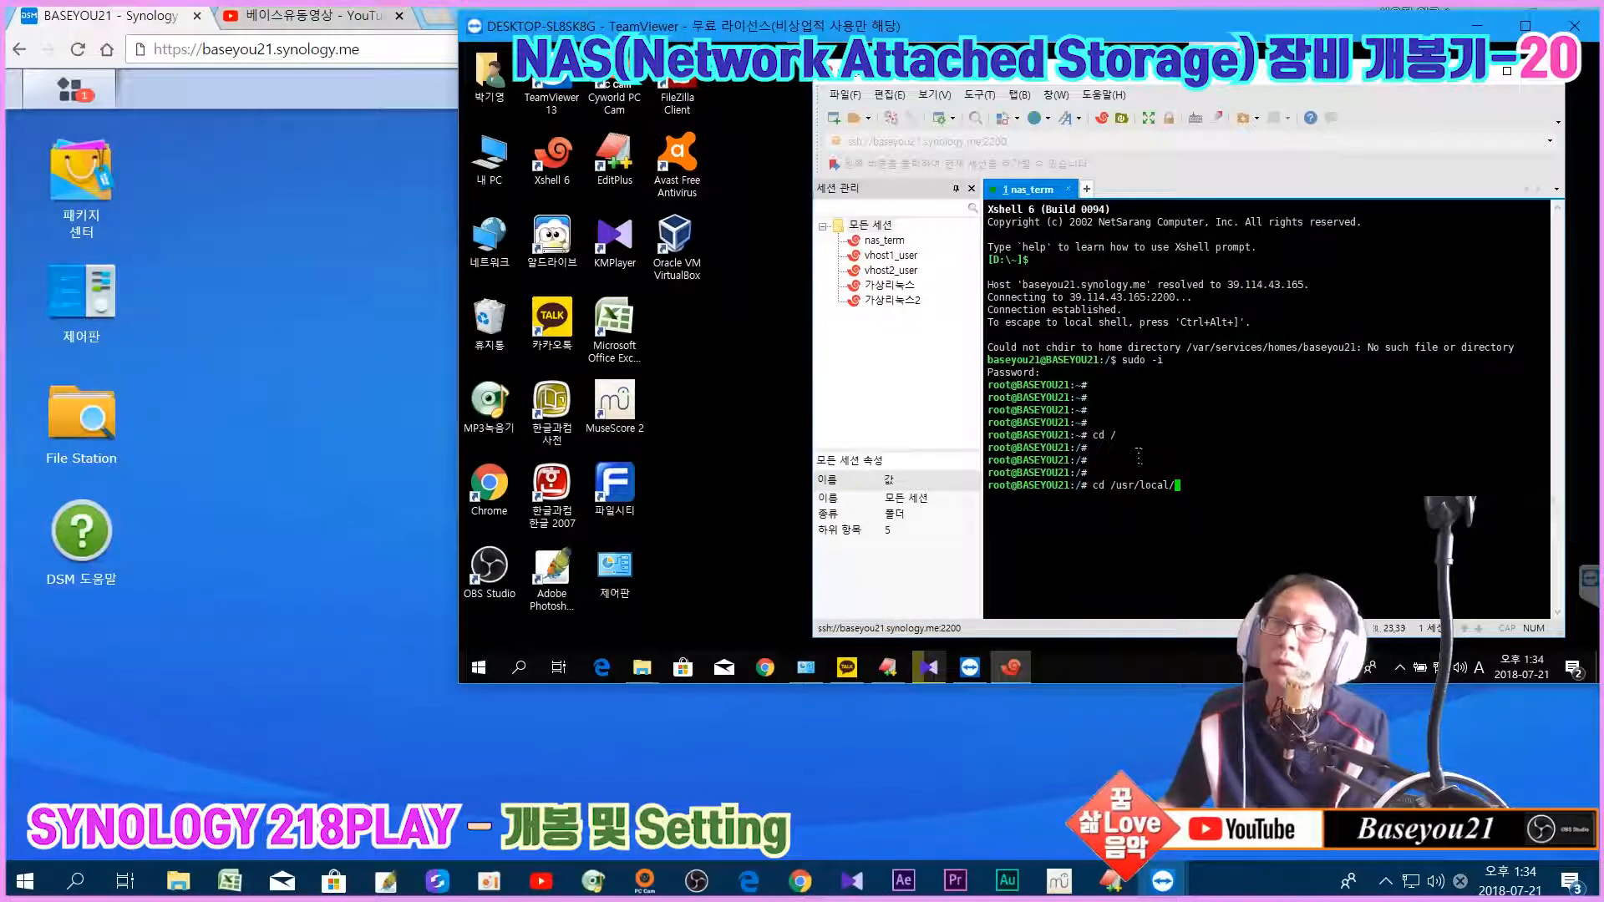
pyautogui.press('Return')
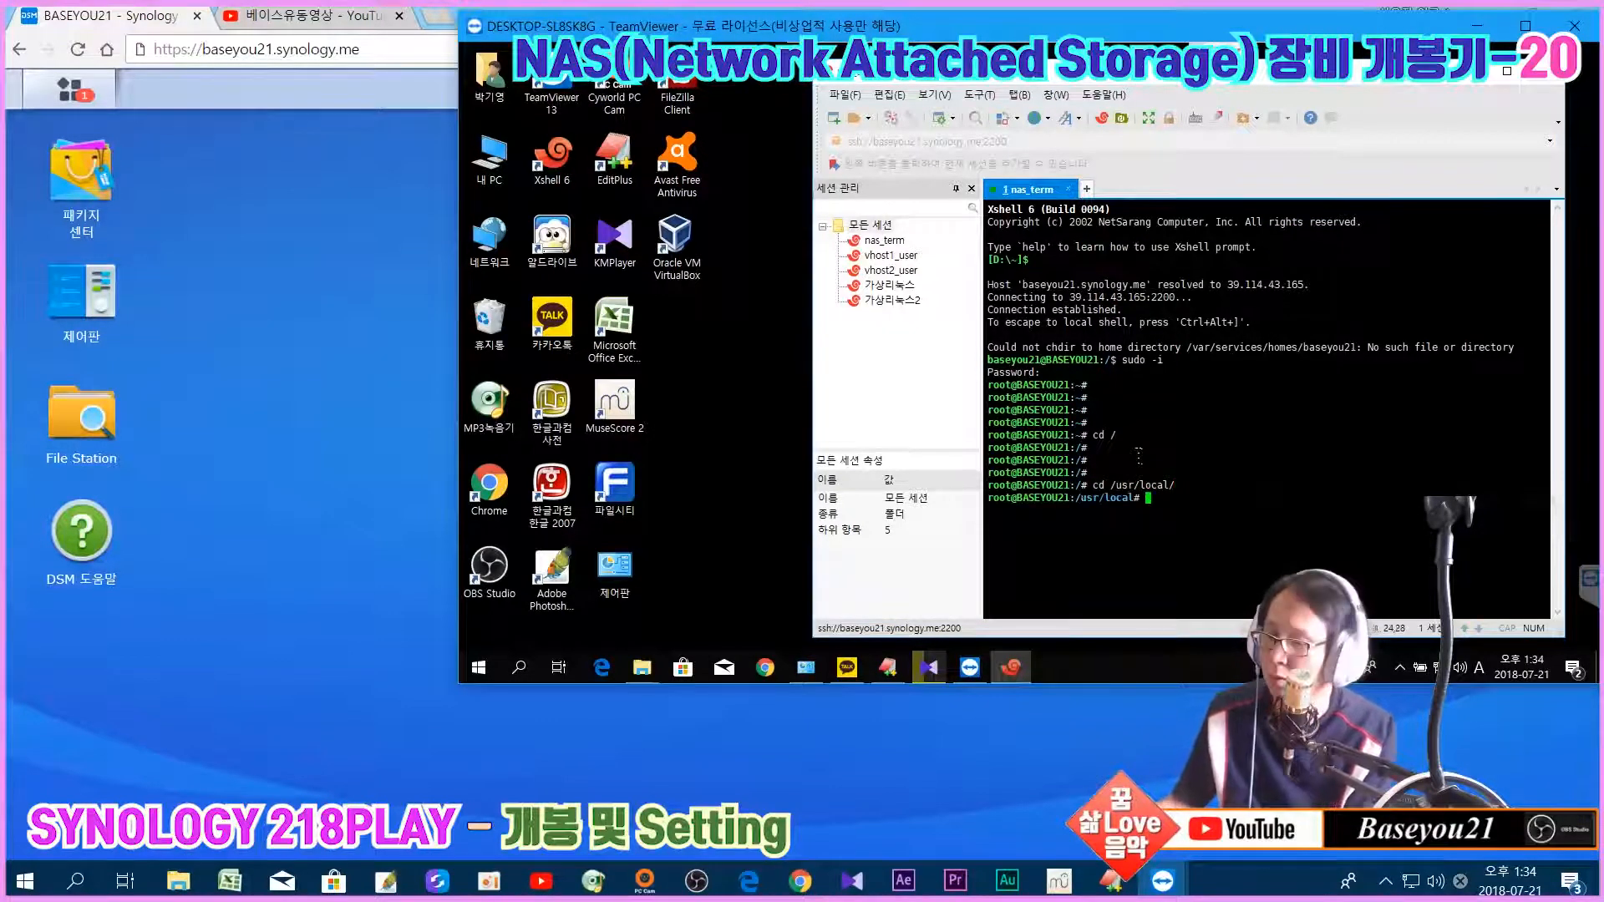
pyautogui.write('ls')
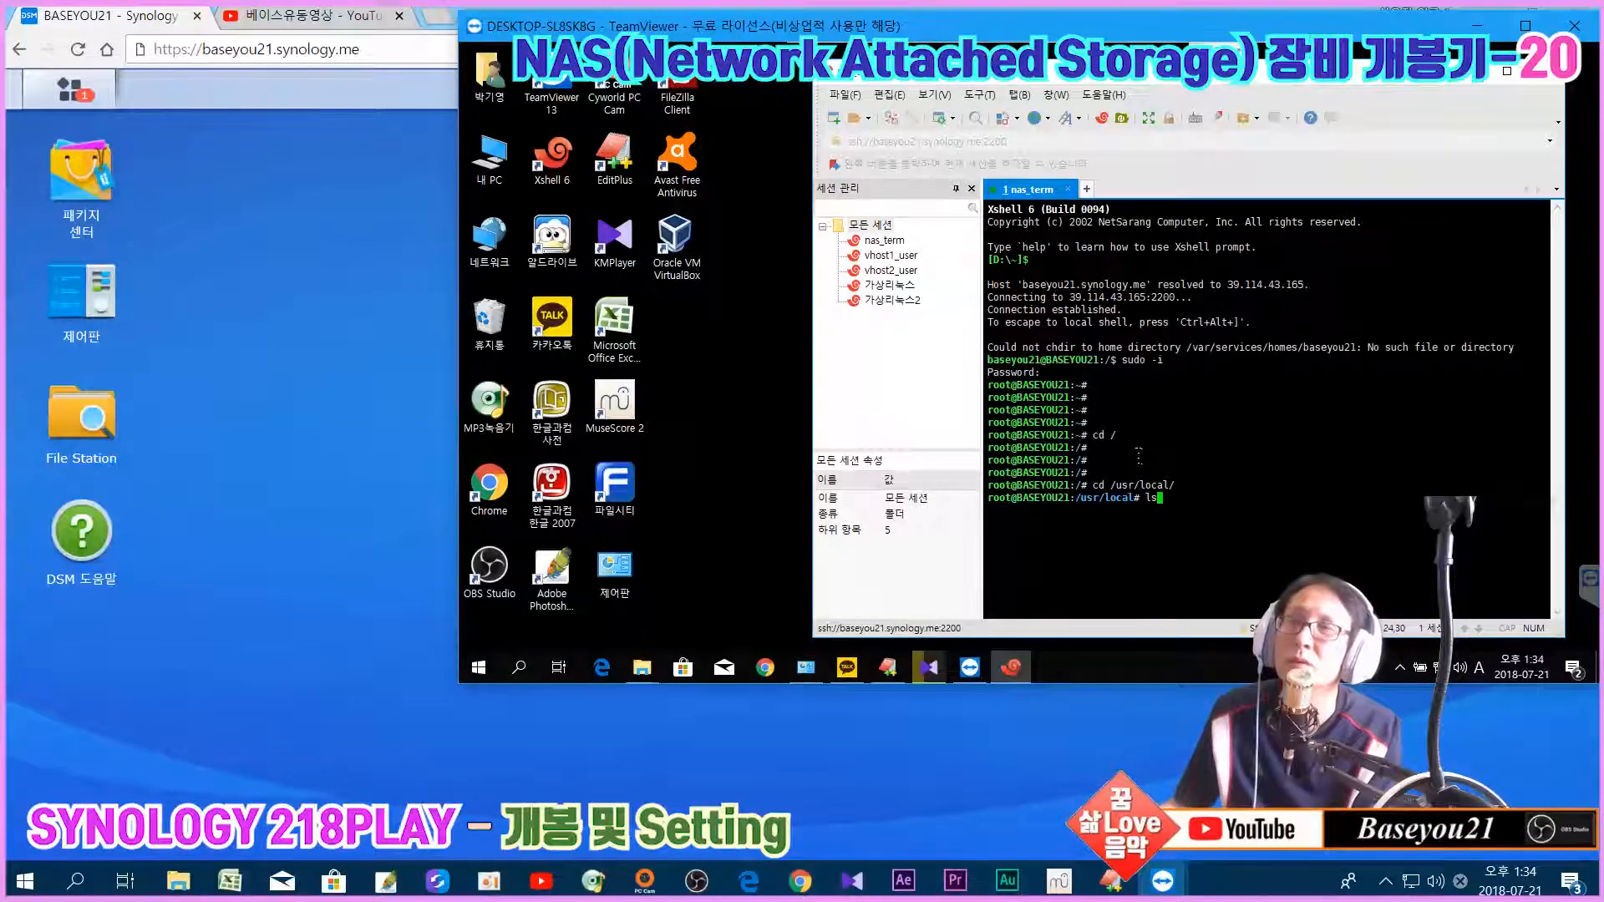
pyautogui.press('Return')
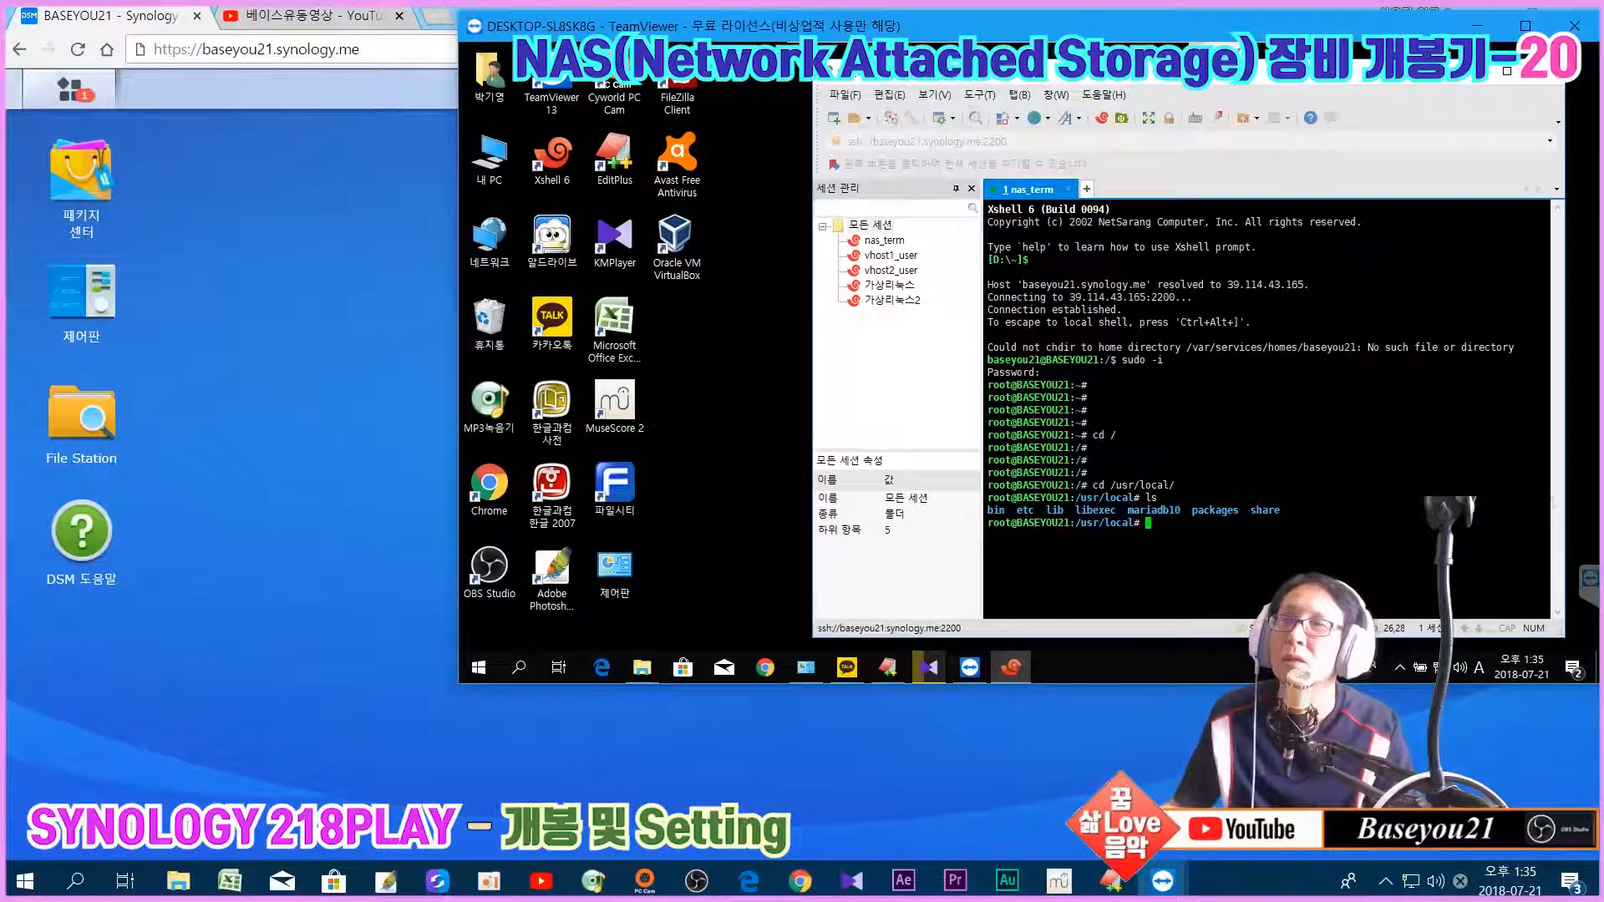
# Step: Enter mariadb10, then its bin folder, listing the MariaDB tools such as mysql and mysqldump
pyautogui.write('cd ')
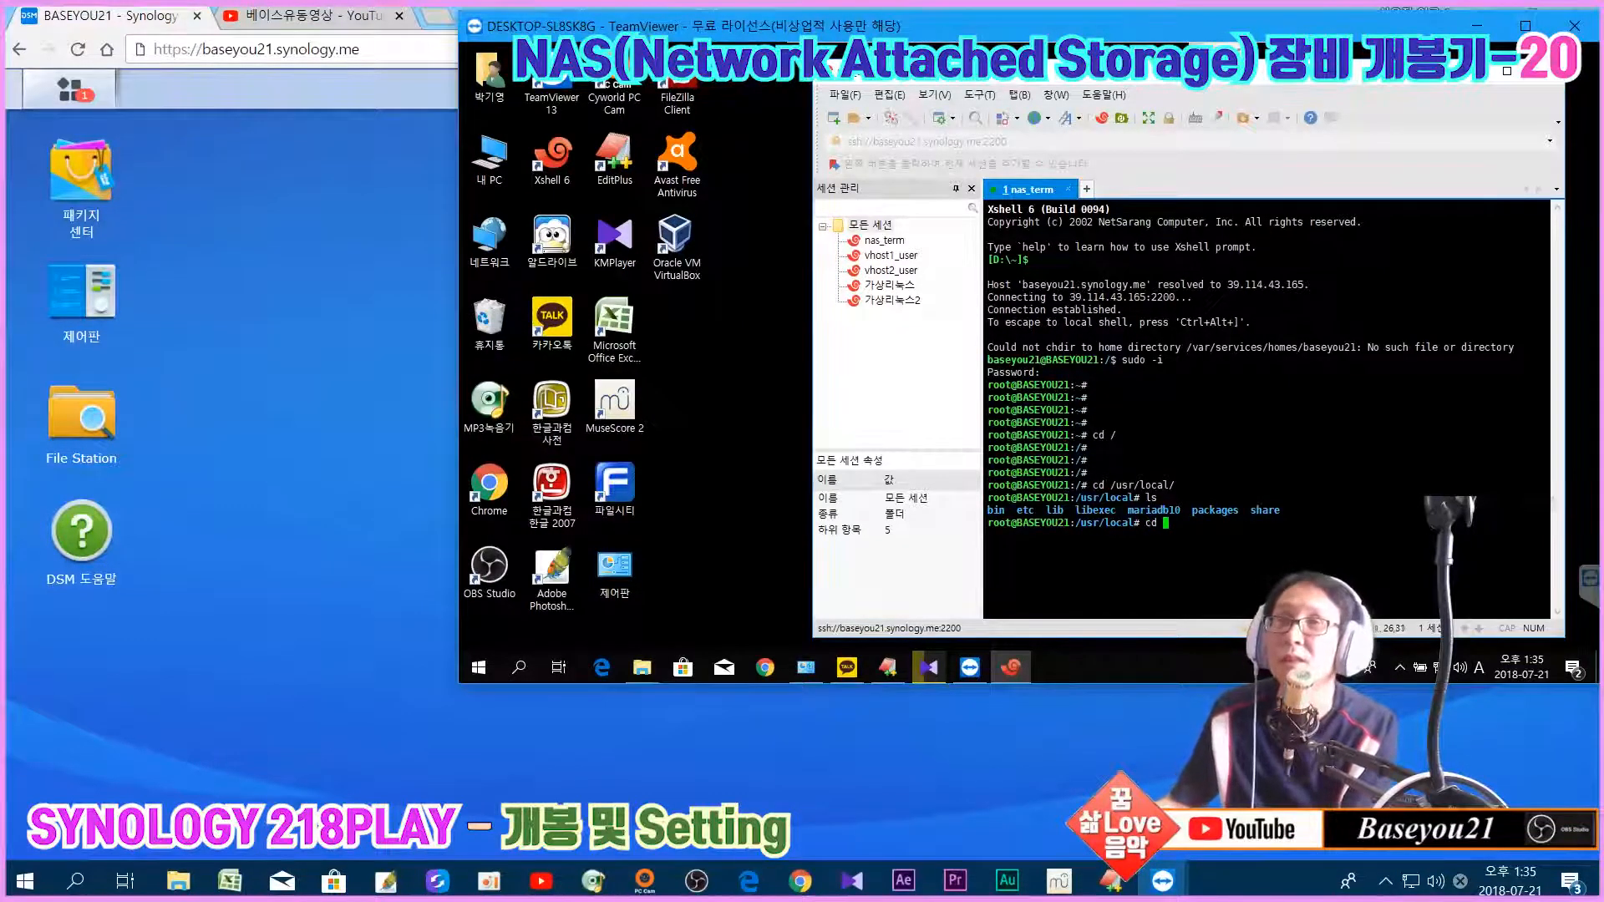
pyautogui.write('mariadb10/')
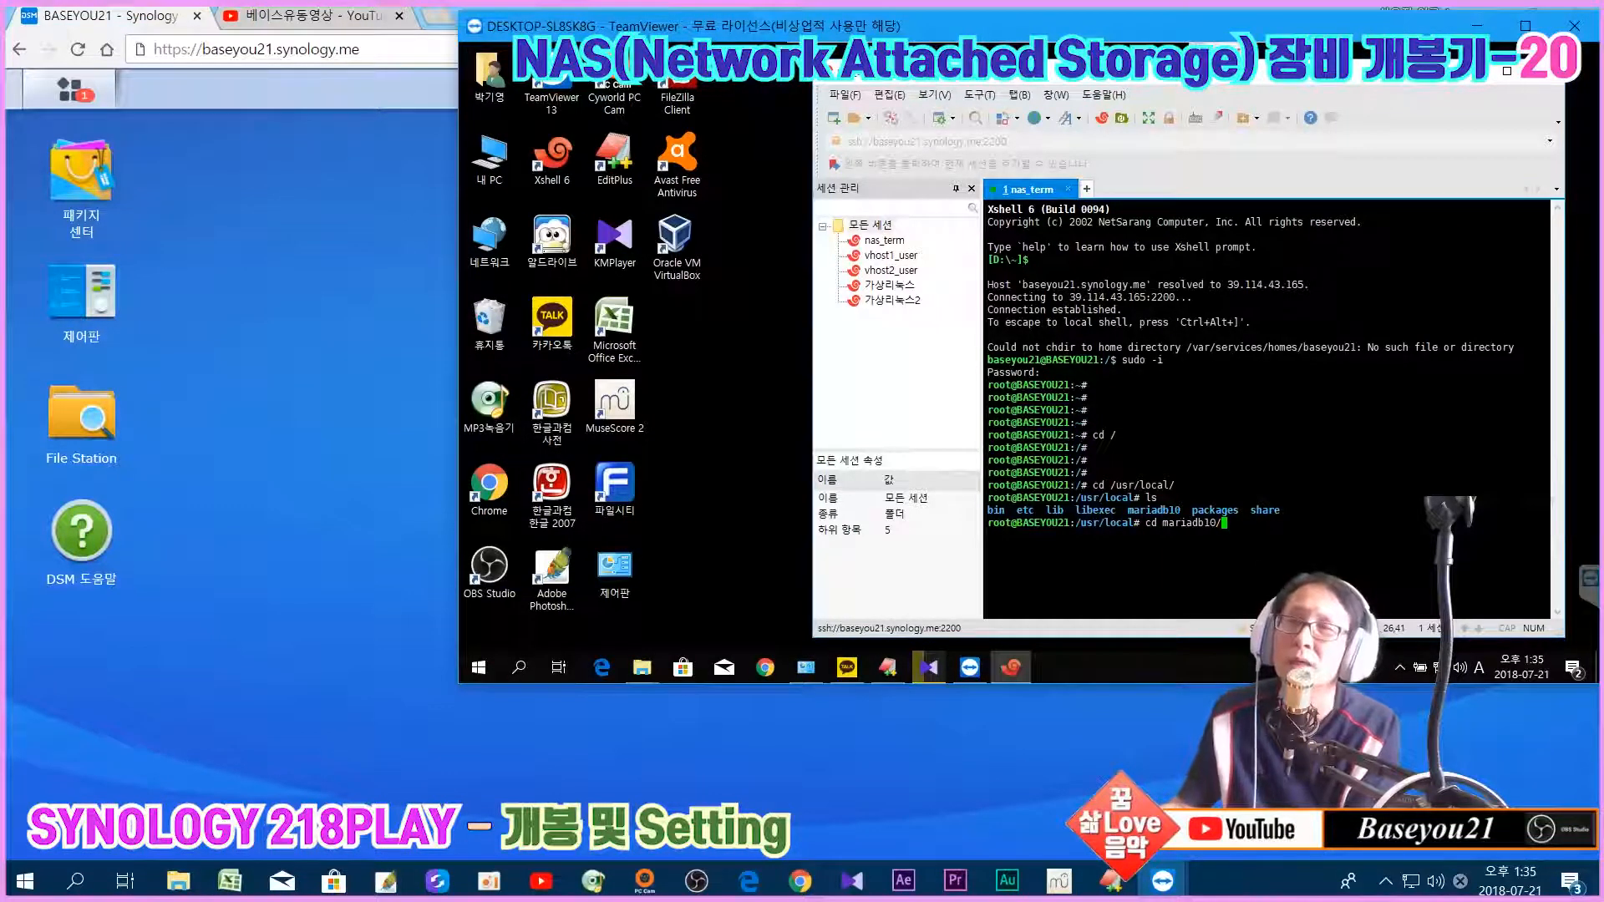
pyautogui.press('Return')
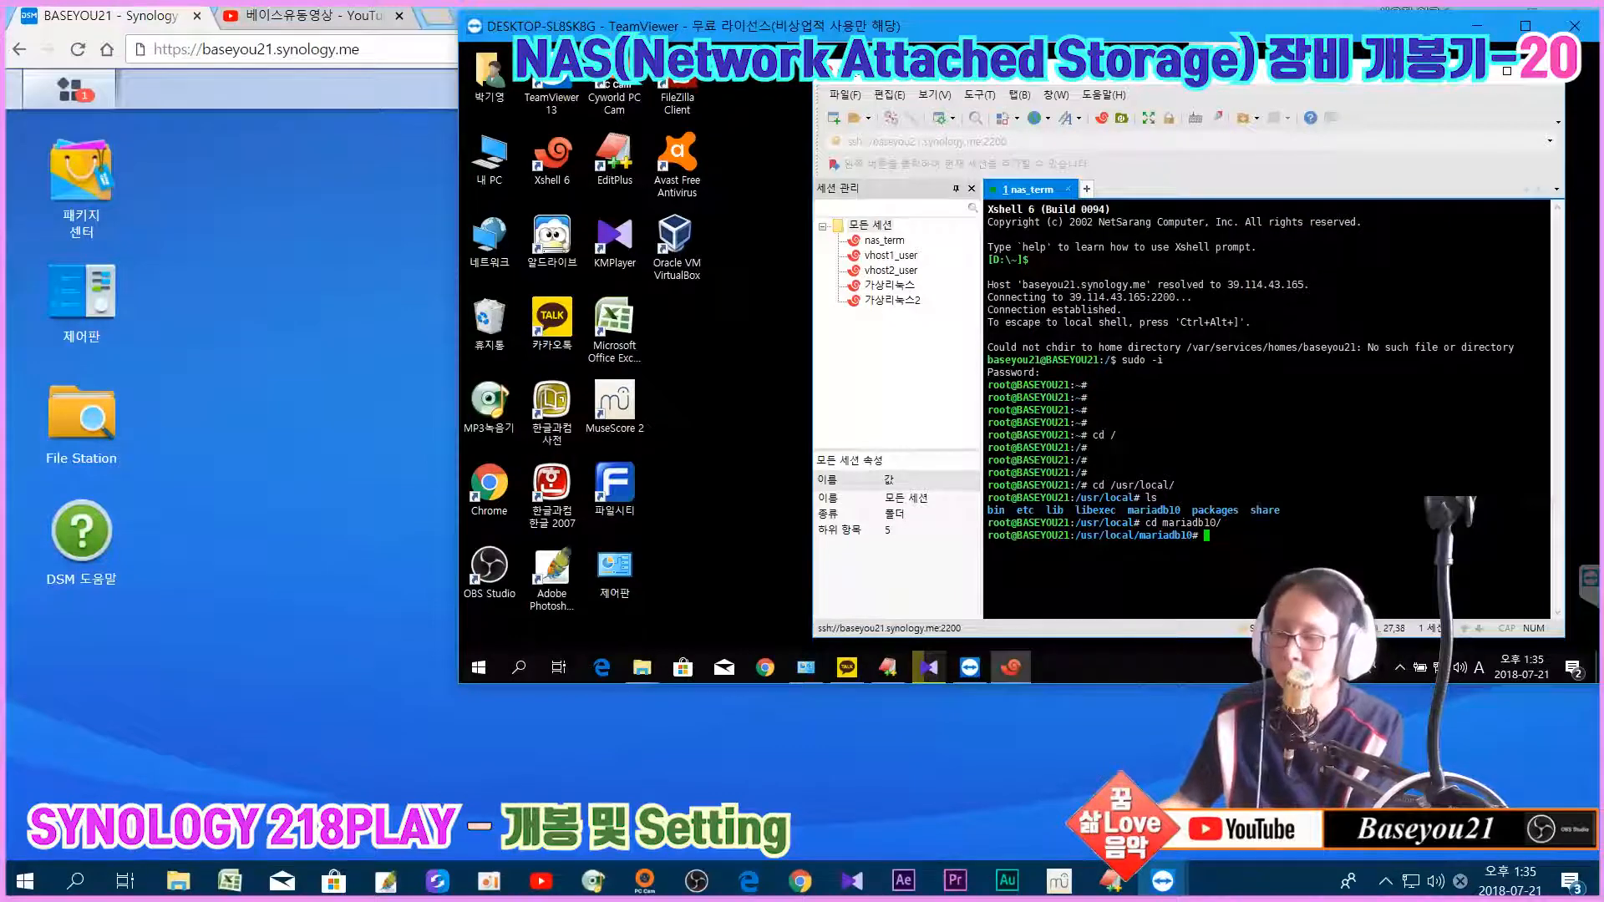
pyautogui.write('ls')
pyautogui.press('Return')
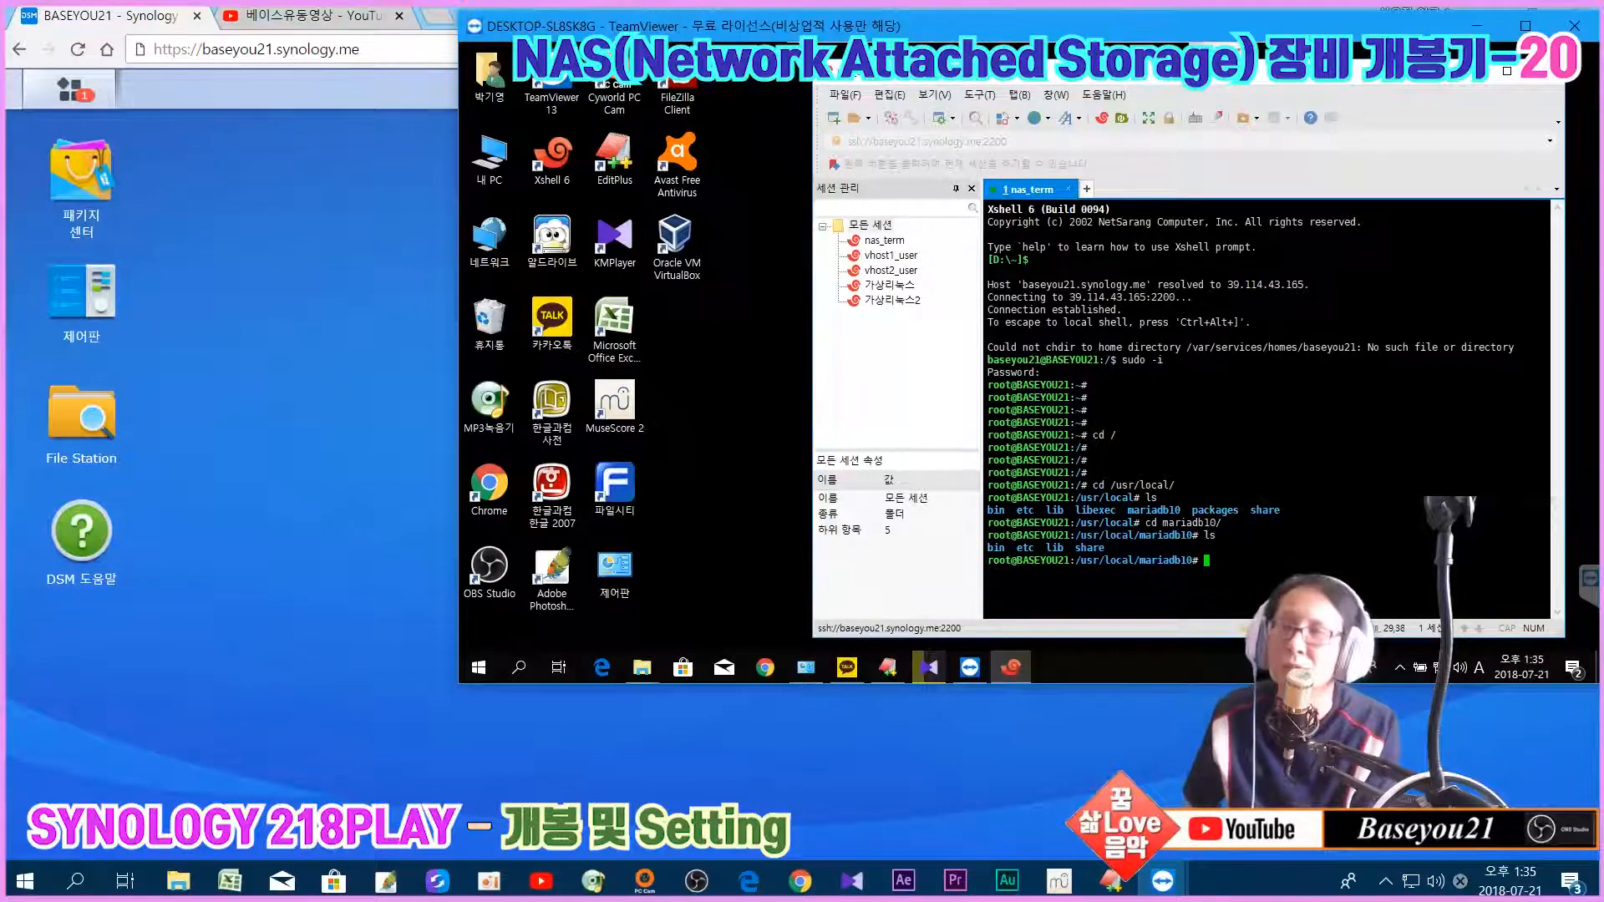
pyautogui.write('bin')
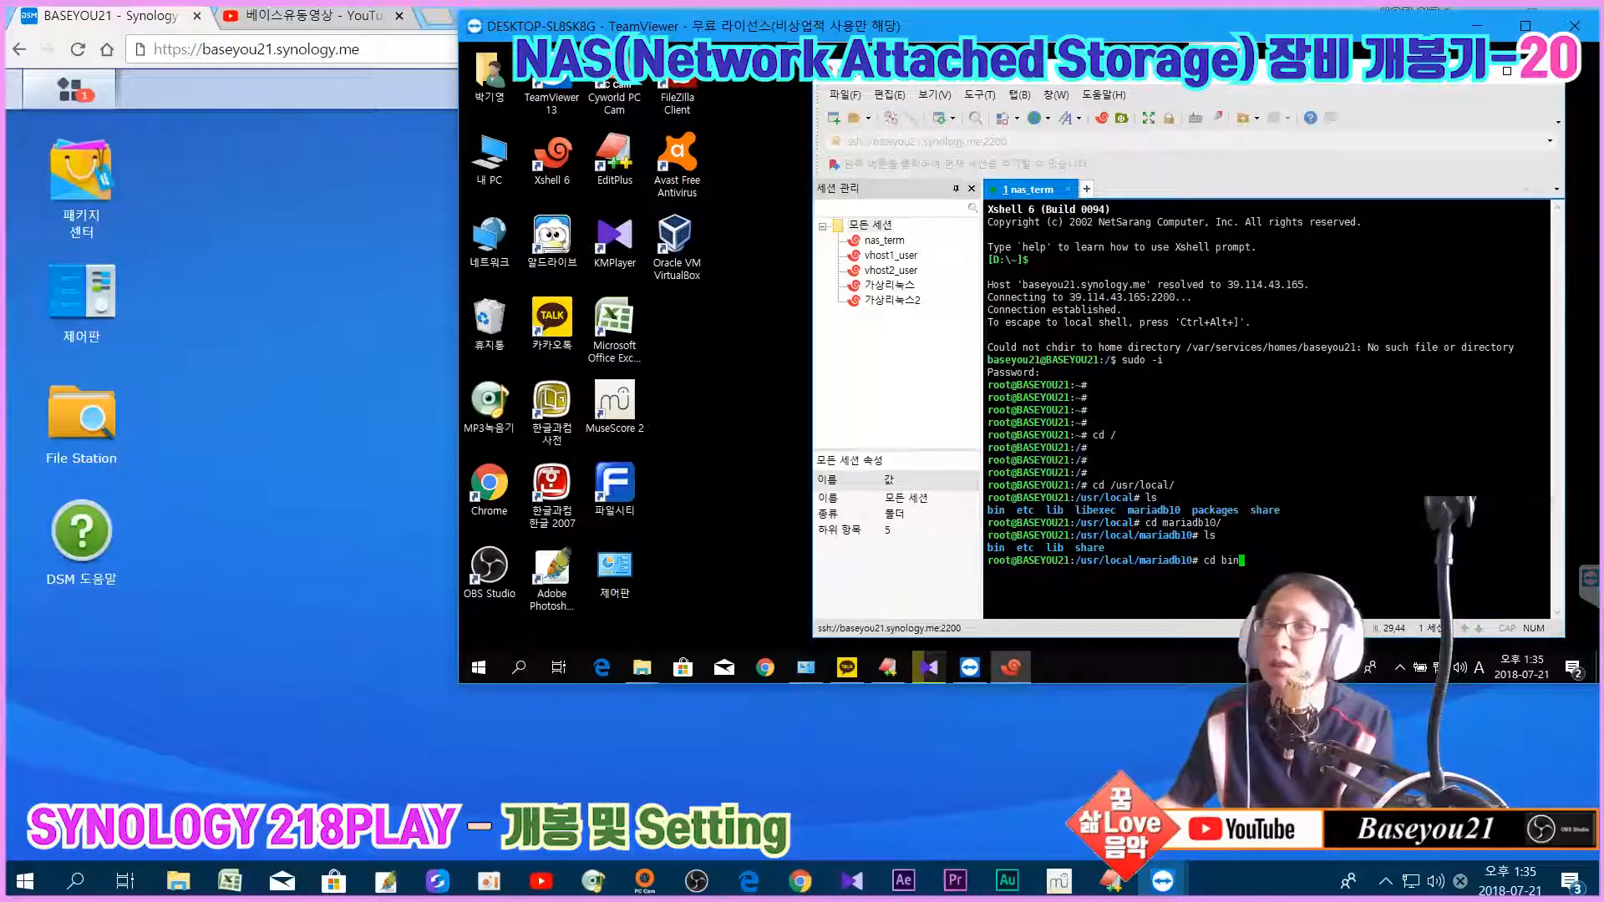
pyautogui.press('Return')
pyautogui.write('ls')
pyautogui.press('Return')
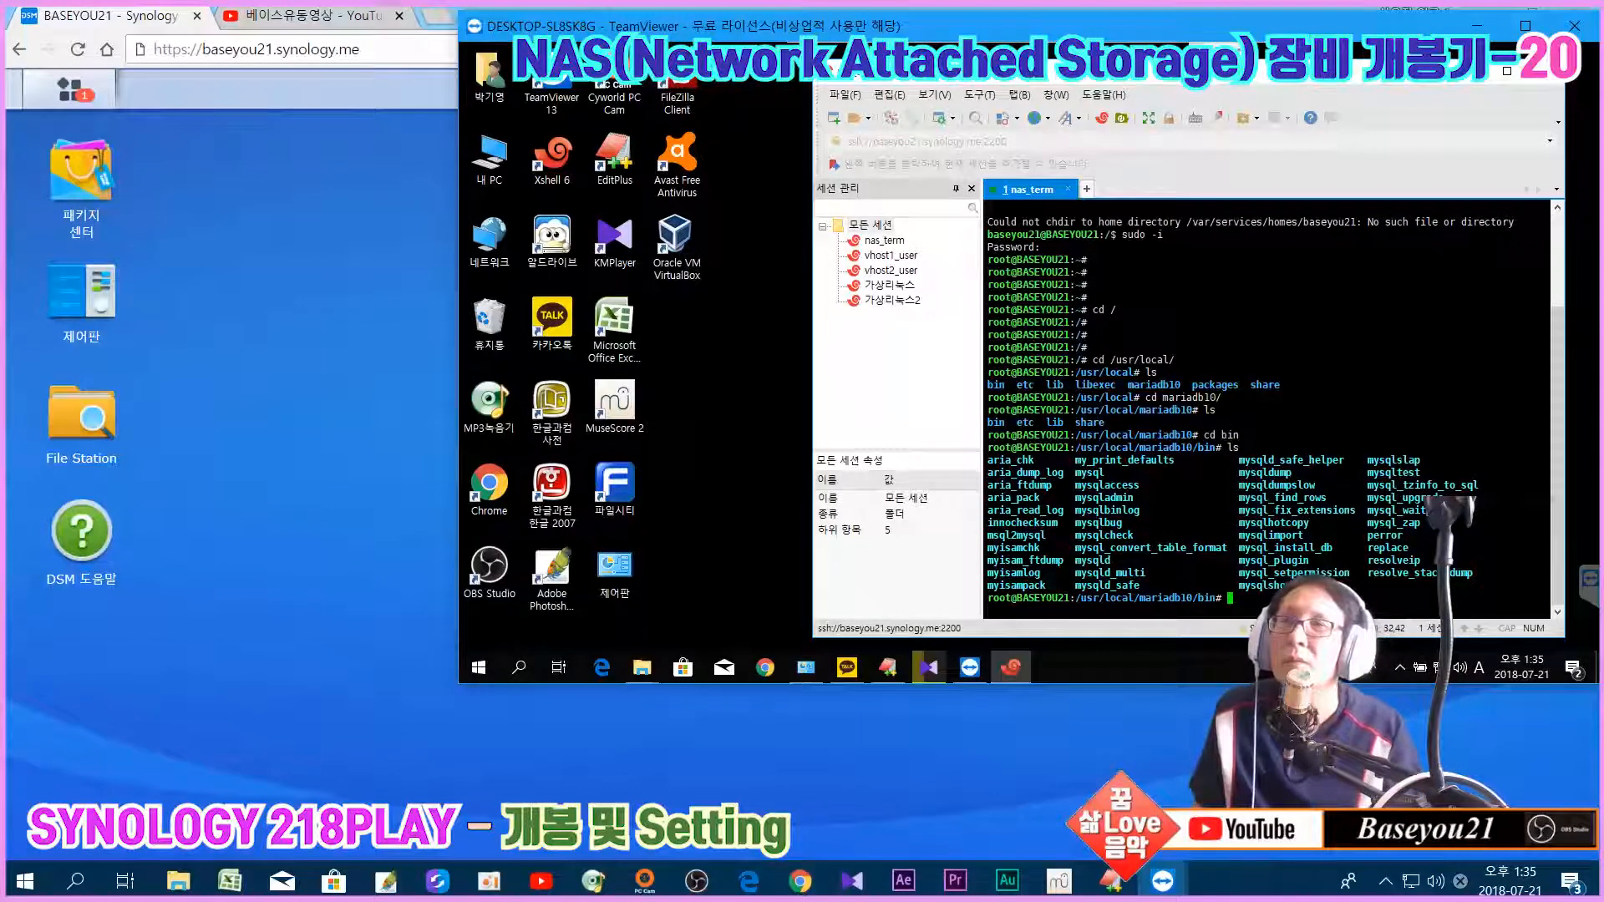
pyautogui.moveTo(1076, 473); pyautogui.dragTo(1117, 487)
pyautogui.click(1116, 485)
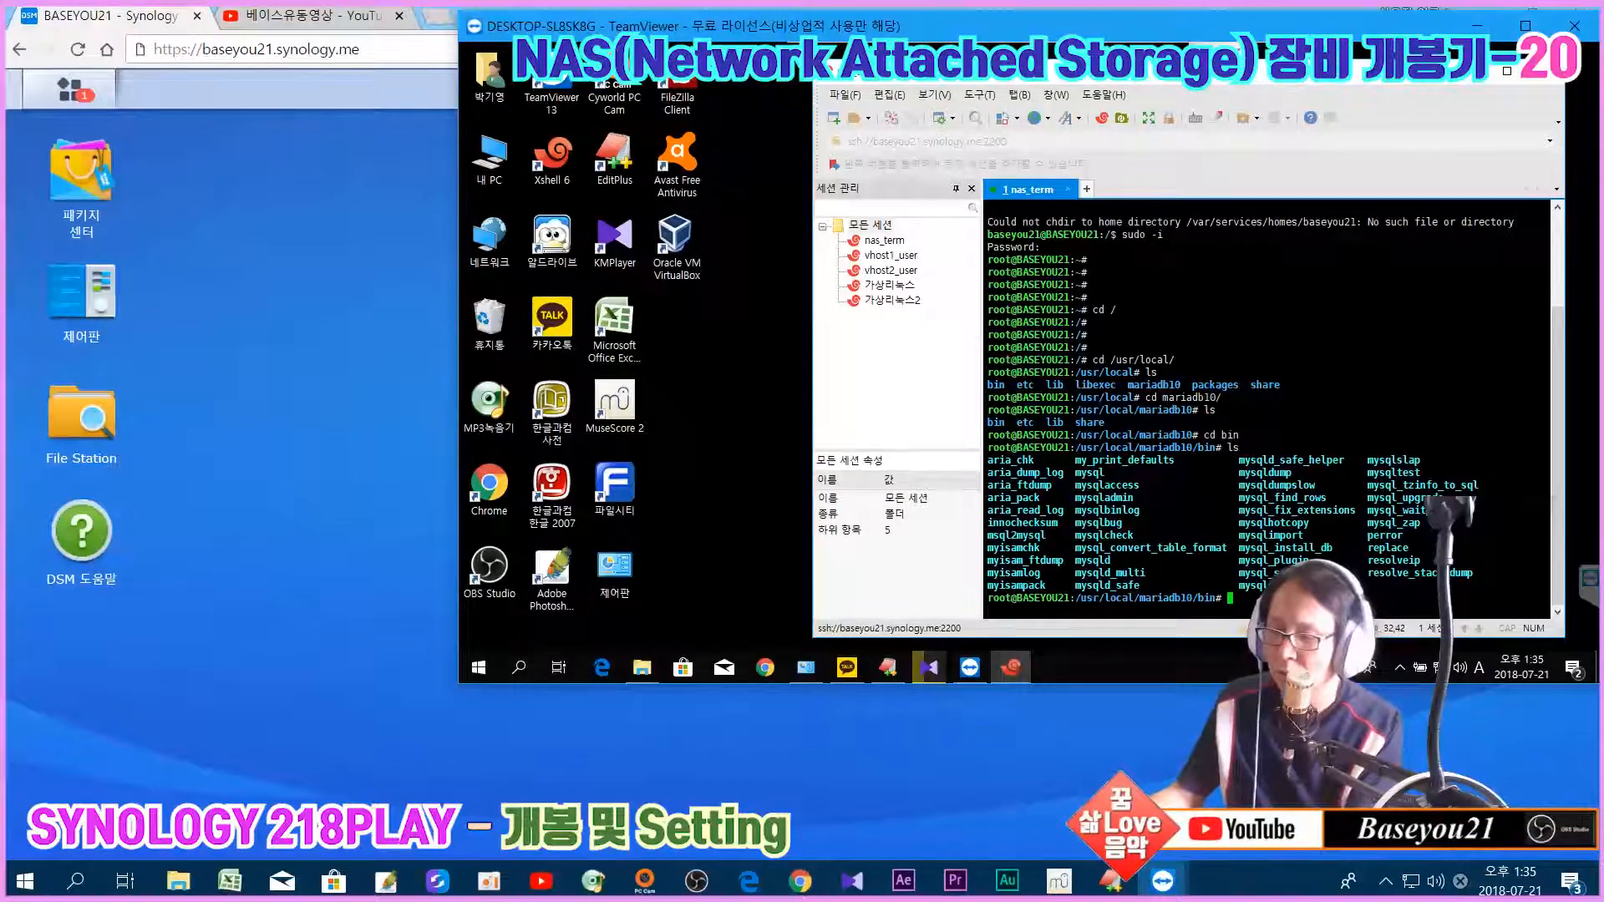
# Step: Type the ./mysql -u root -p login command at the bin prompt, after briefly checking the DSM main menu
pyautogui.write('./')
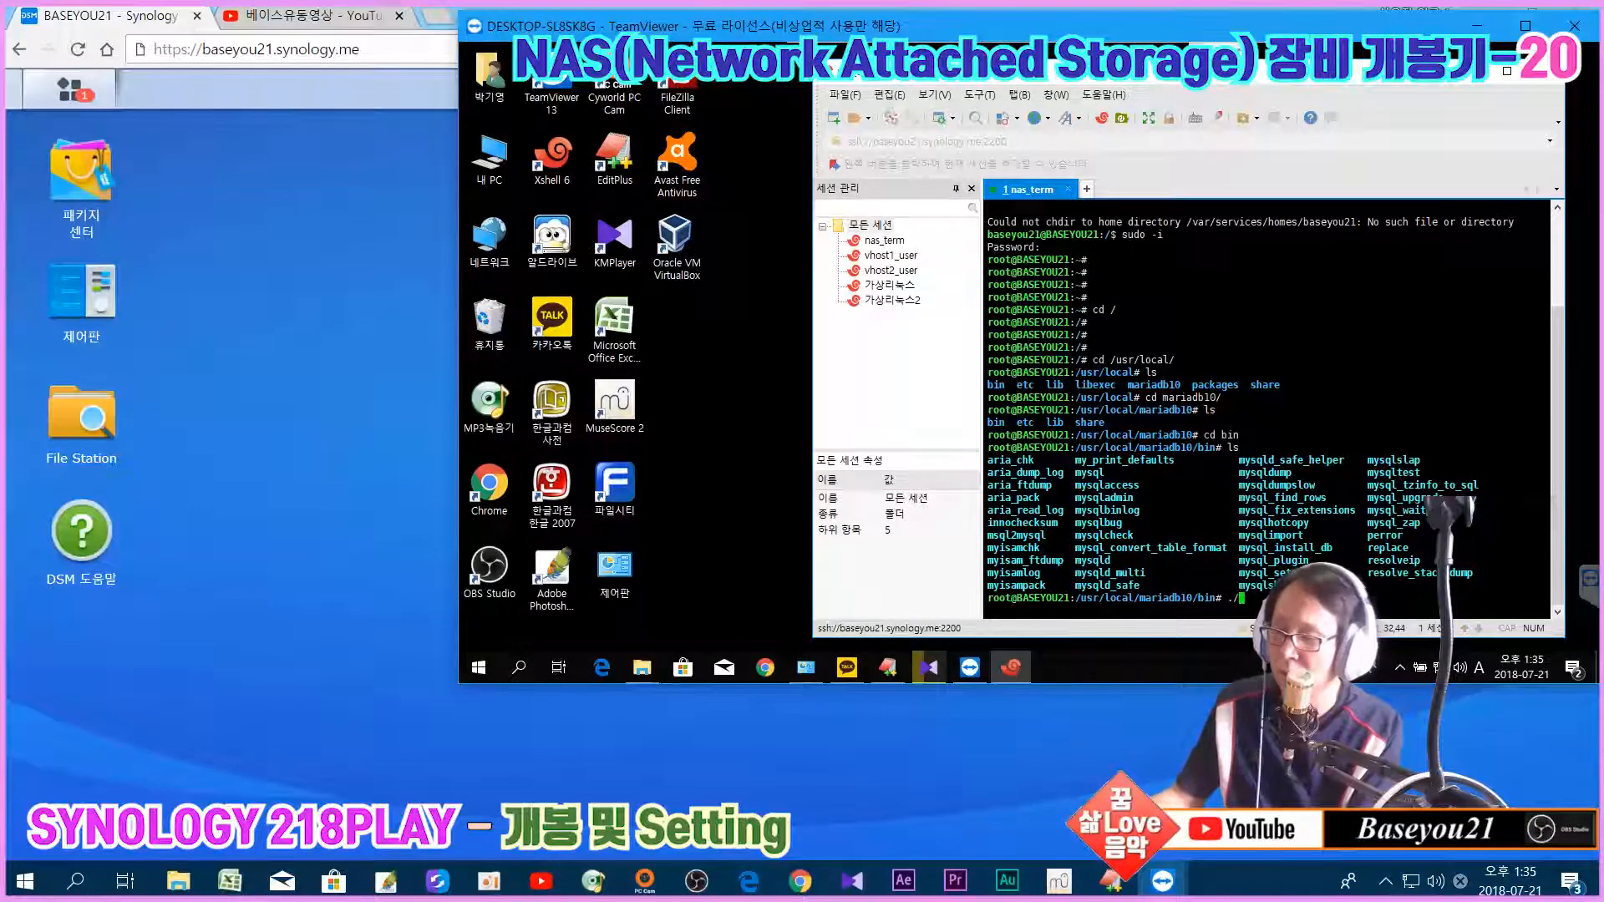
pyautogui.write('my')
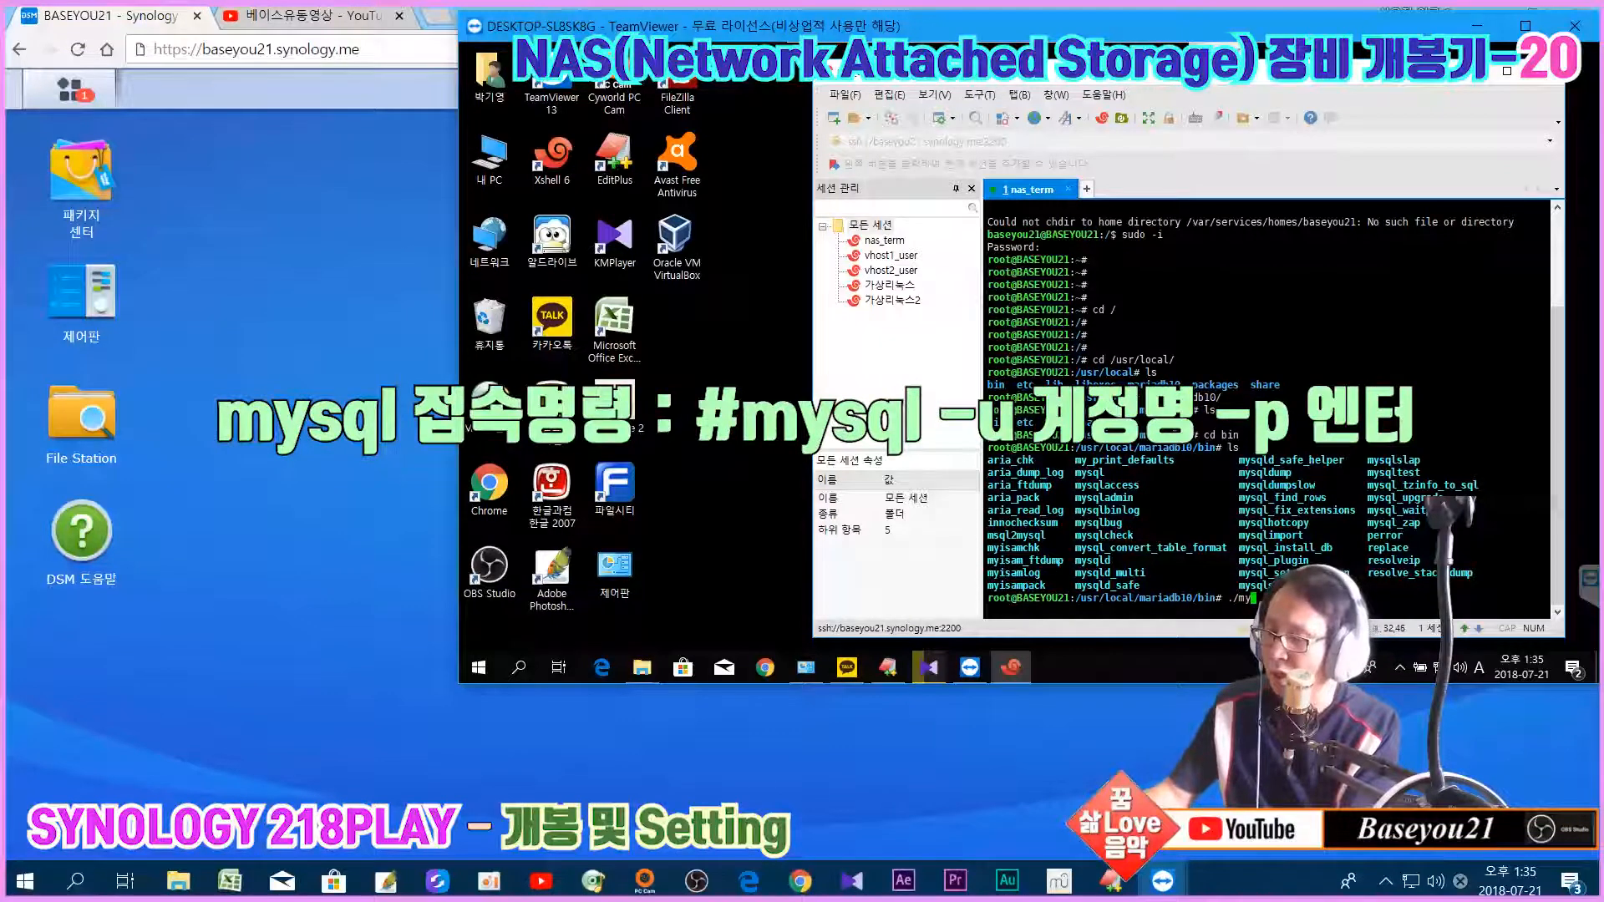
pyautogui.write('so')
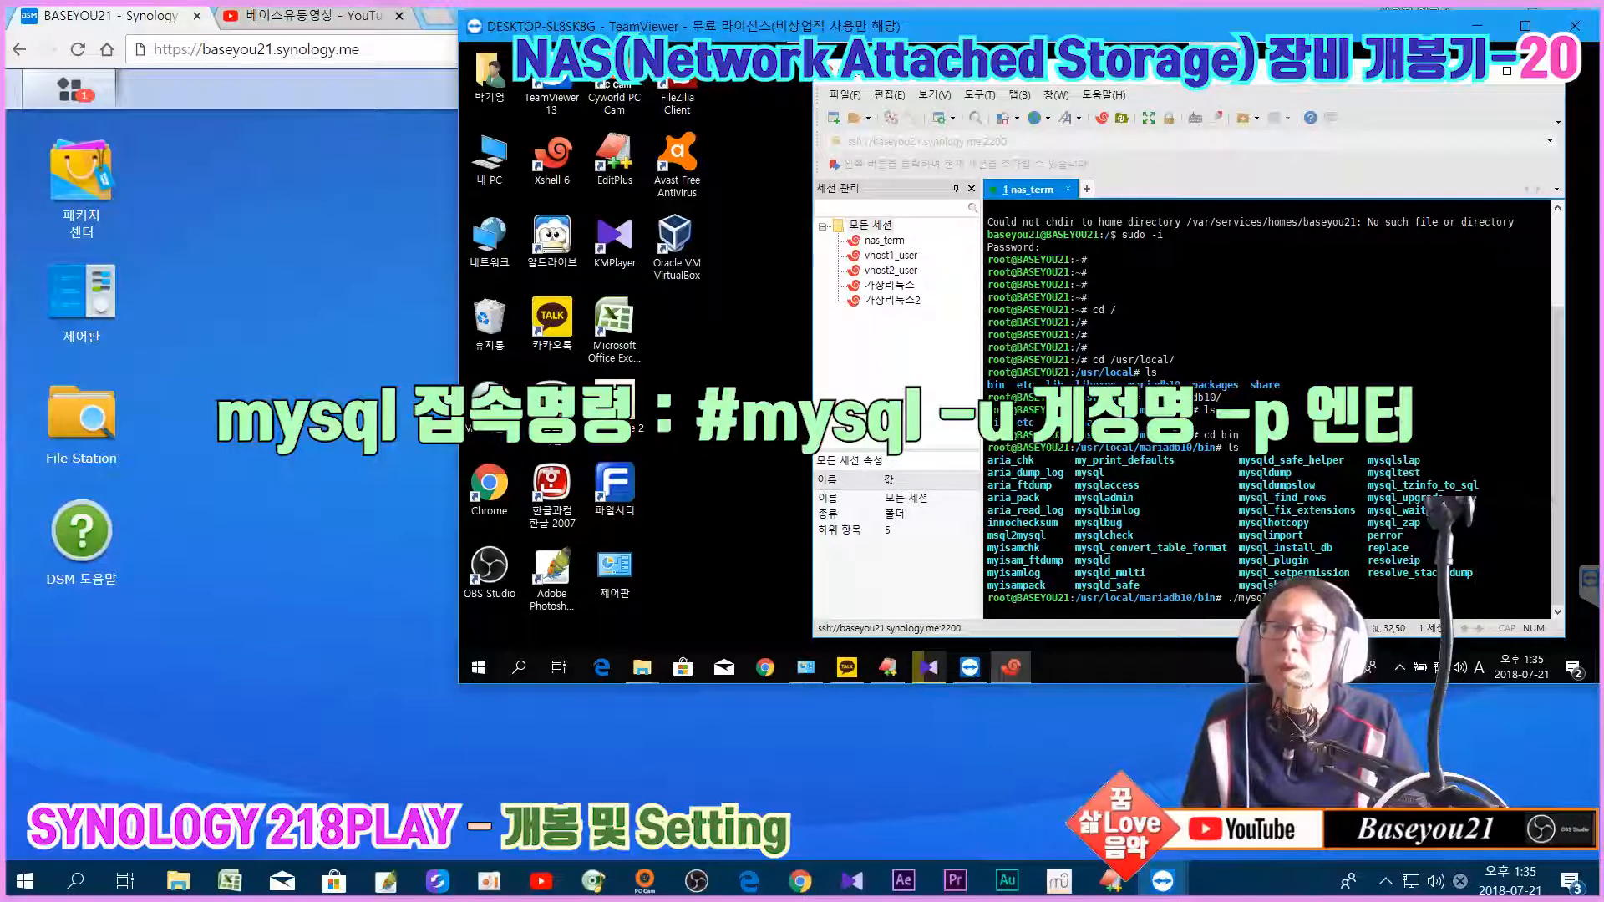
pyautogui.write('-u')
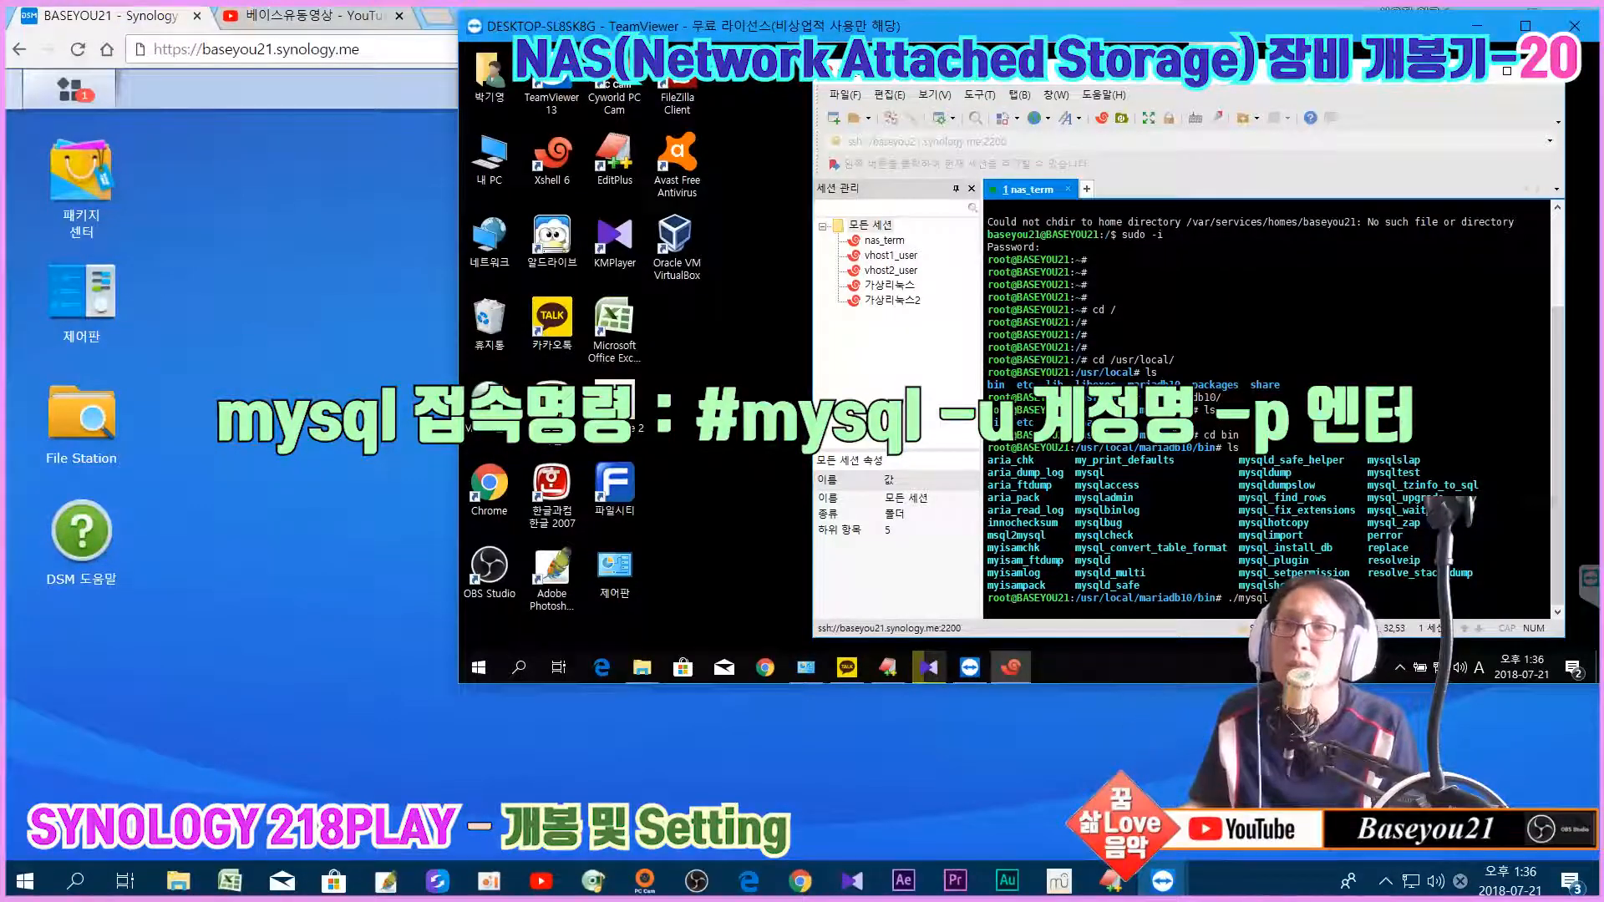
pyautogui.click(53, 87)
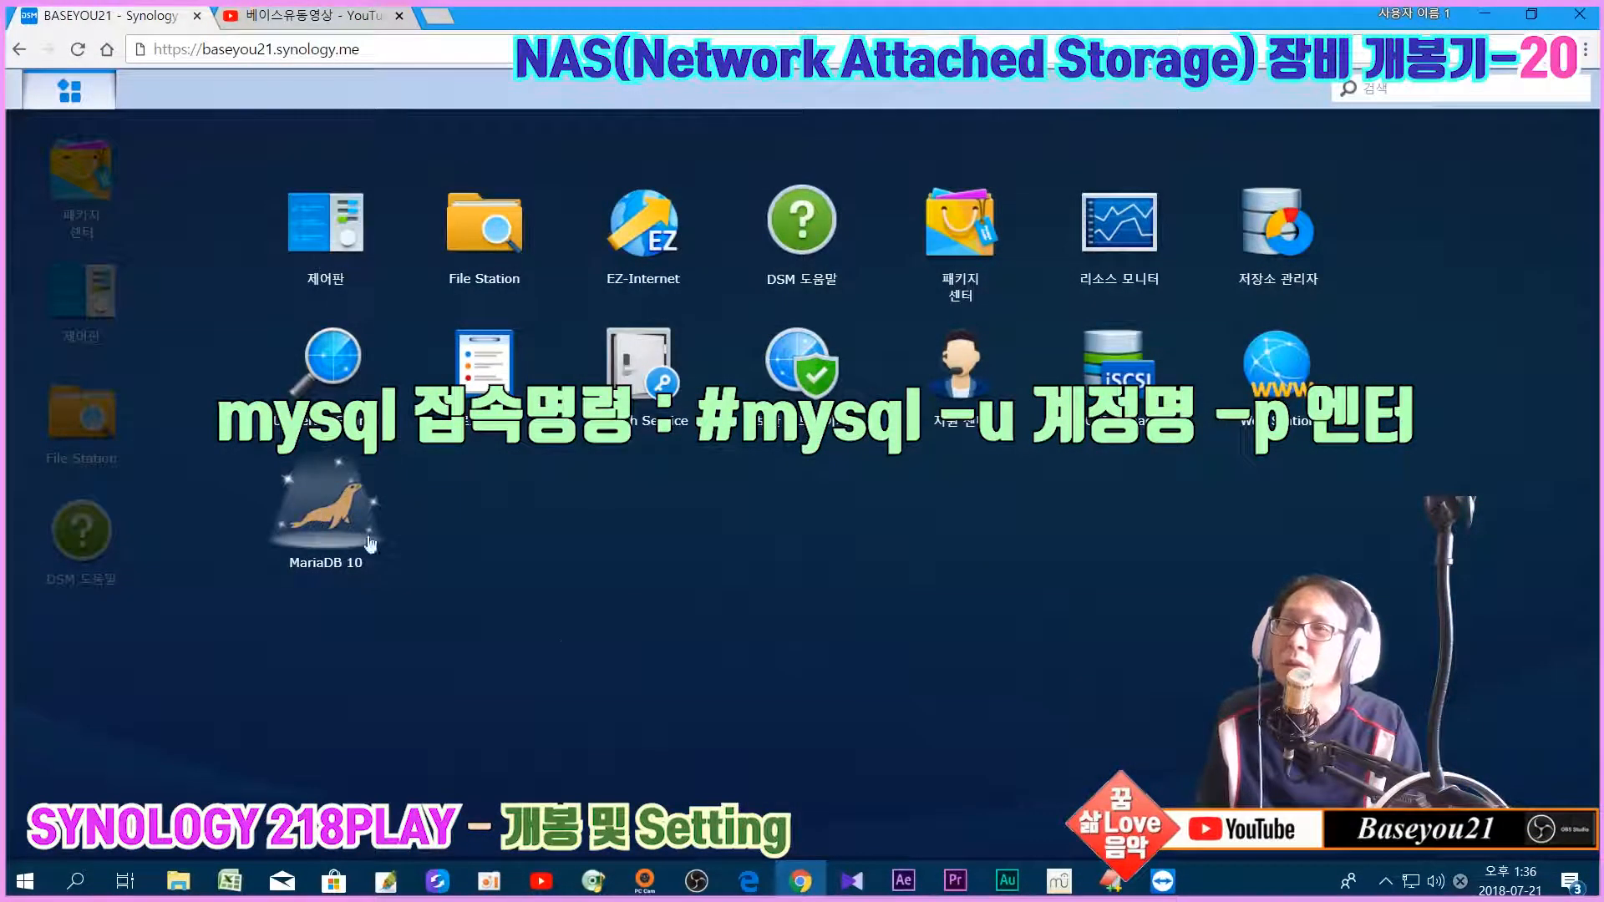
pyautogui.moveTo(1146, 893)
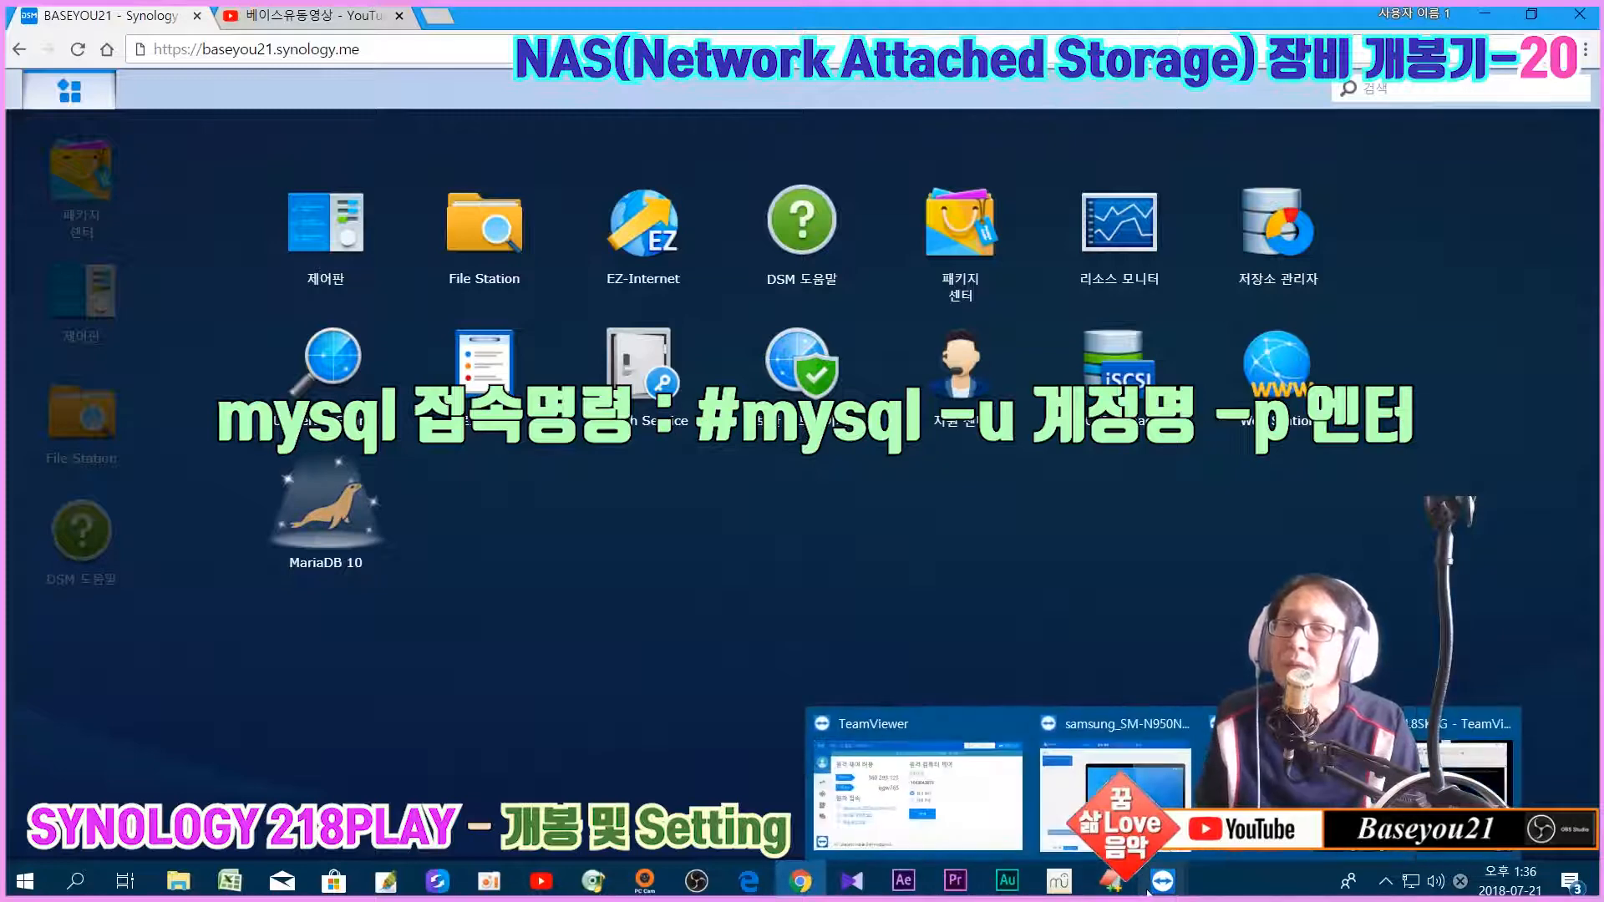
pyautogui.click(1292, 856)
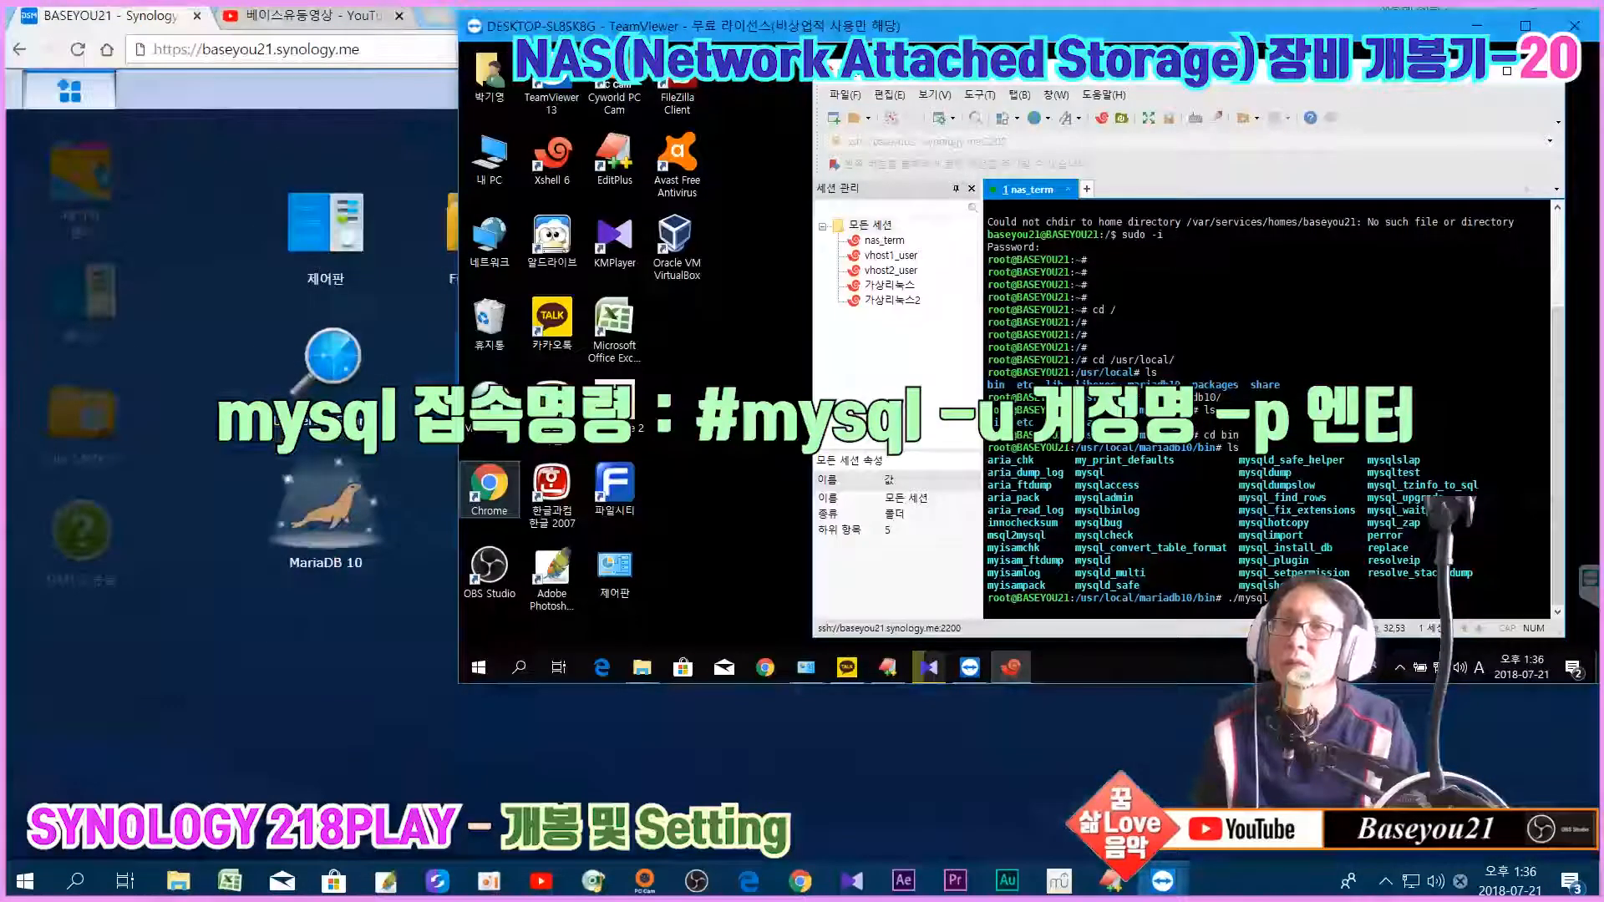
pyautogui.write('t')
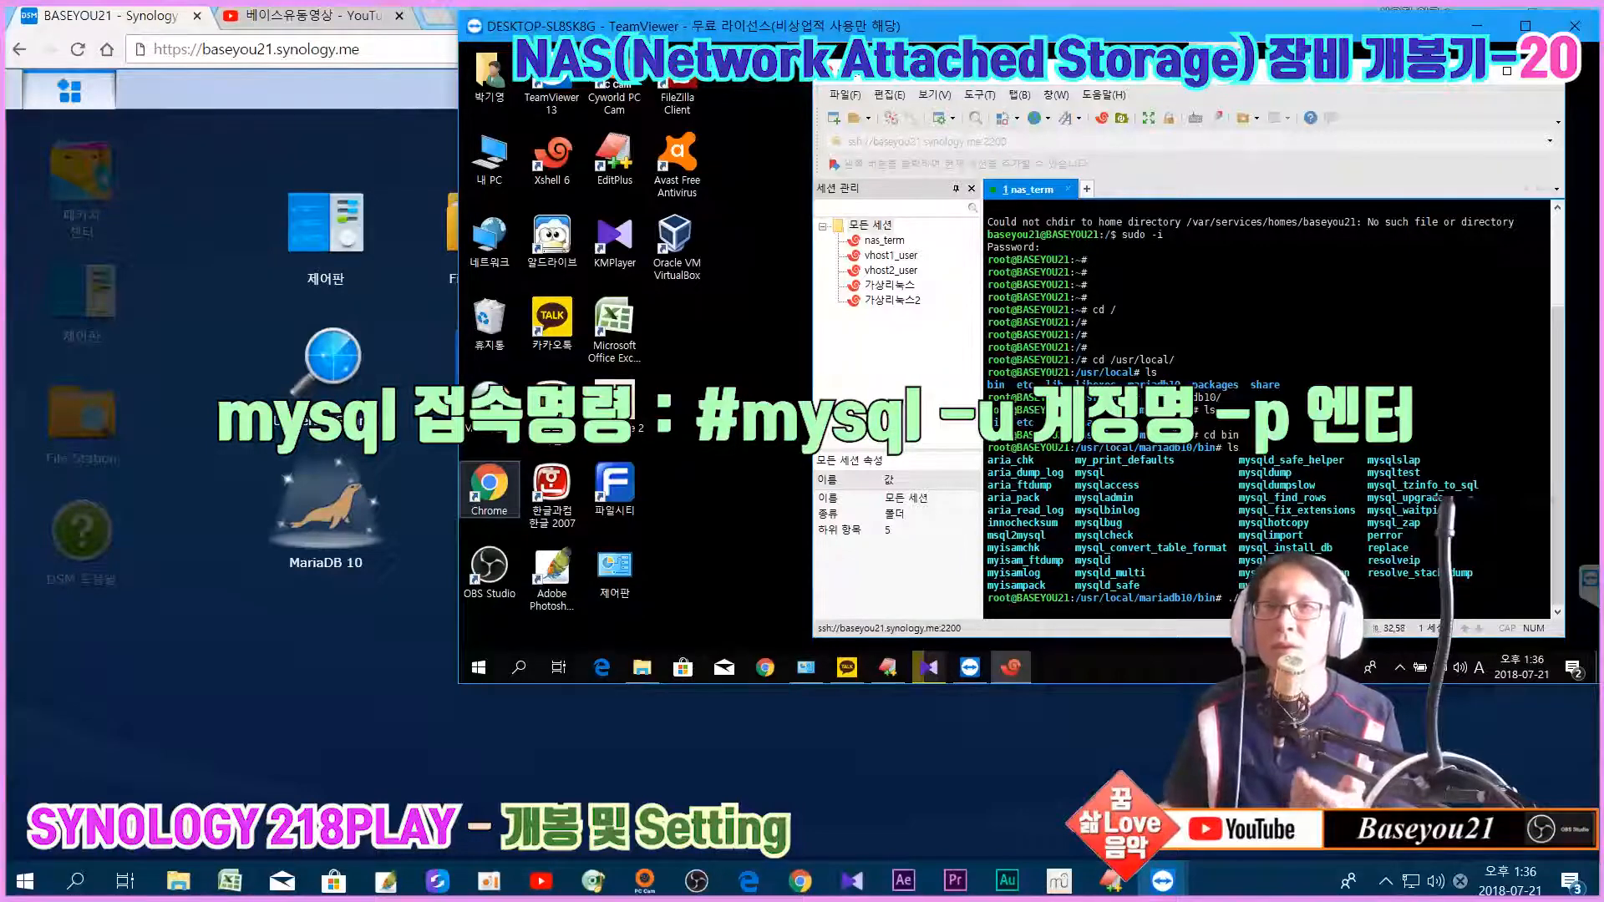
pyautogui.write('my')
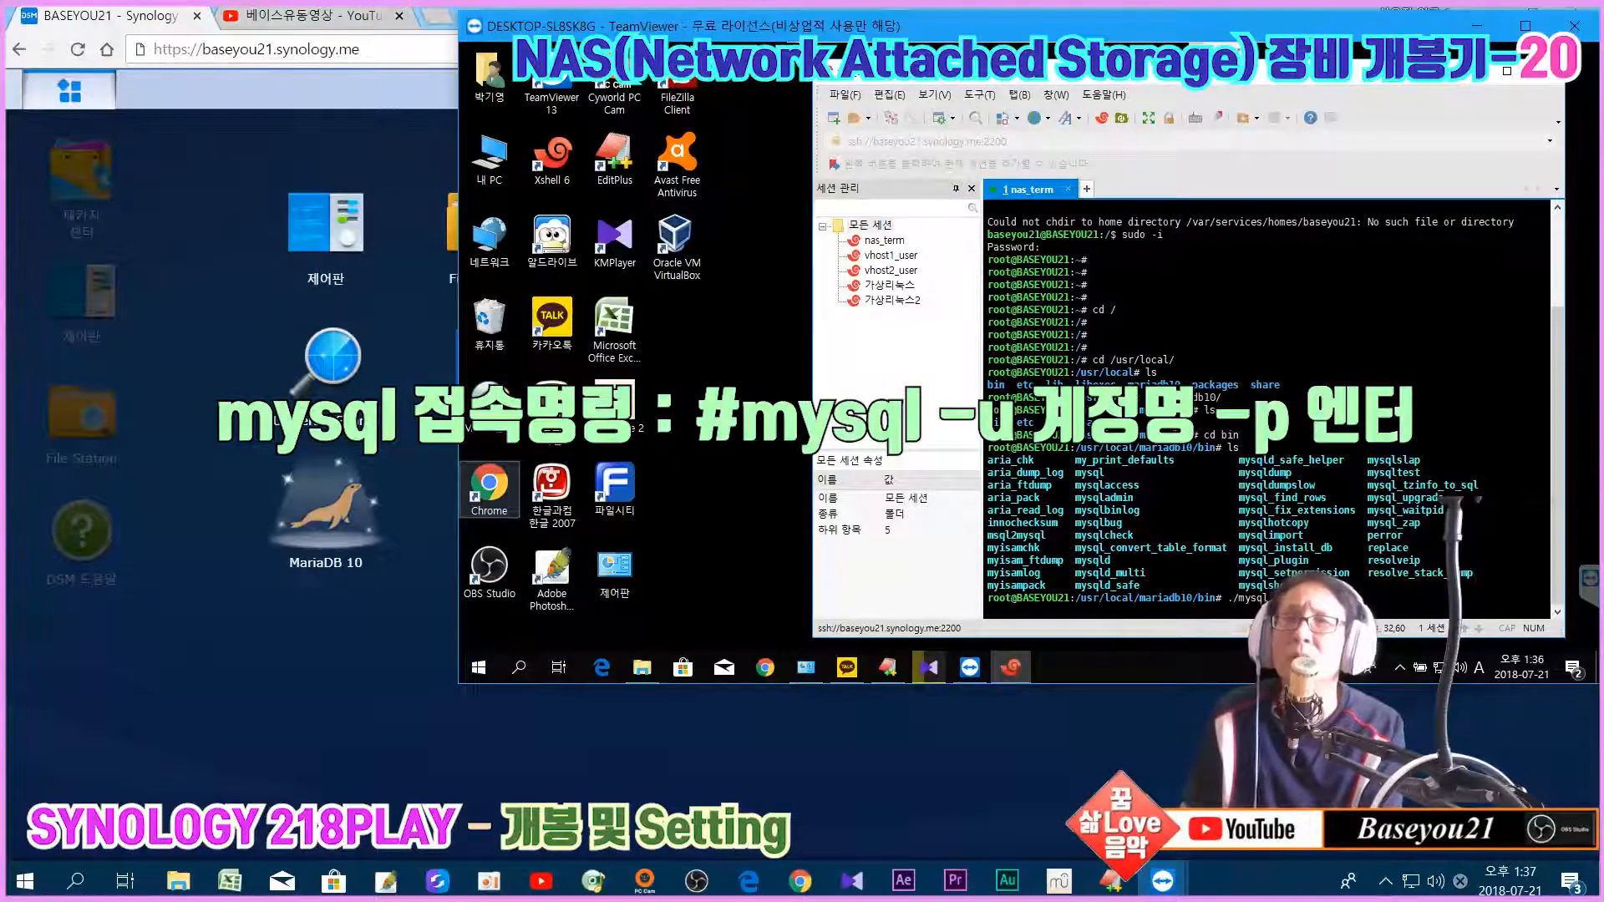
# Step: Log in to MariaDB as root, rerunning ./mysql -u root -p after an Access denied error
pyautogui.press('Return')
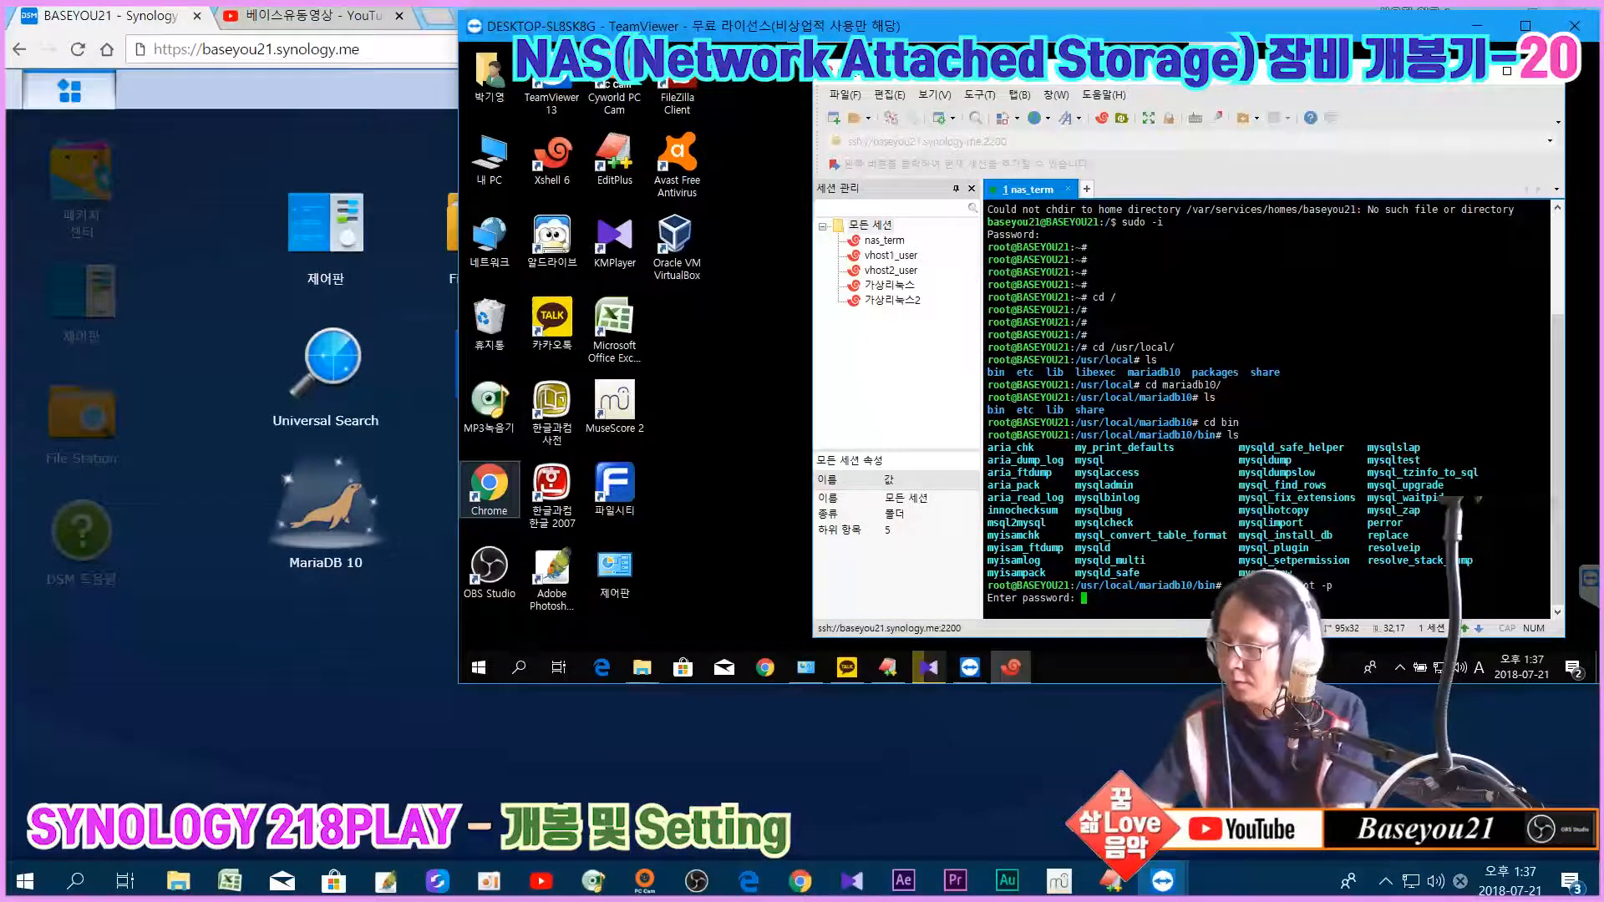
pyautogui.press('Return')
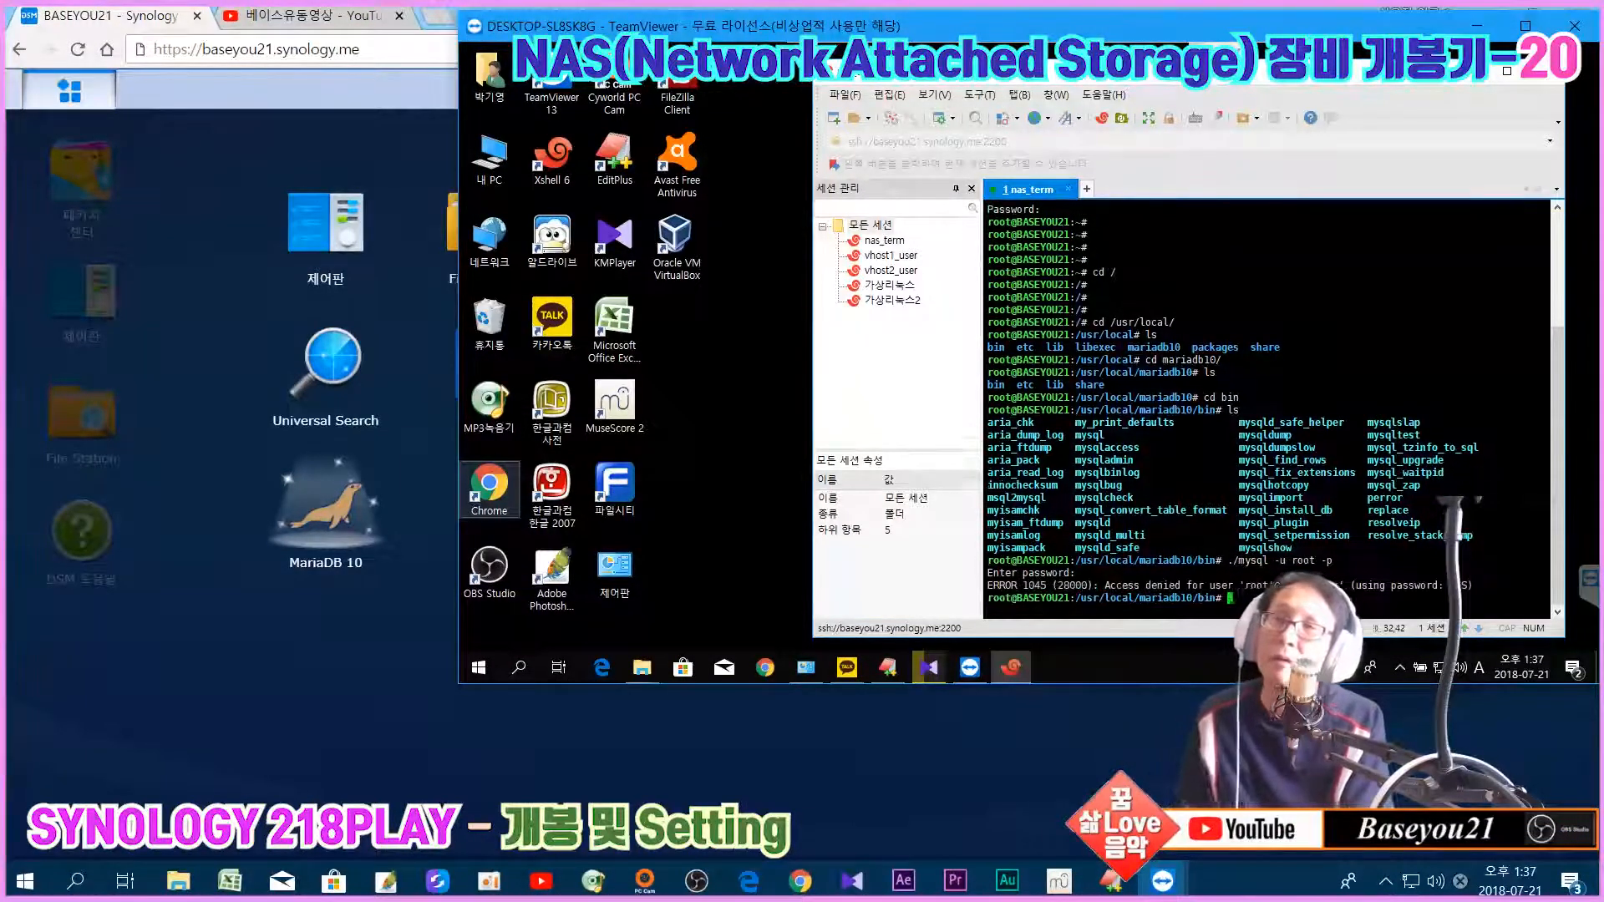
pyautogui.press('Return')
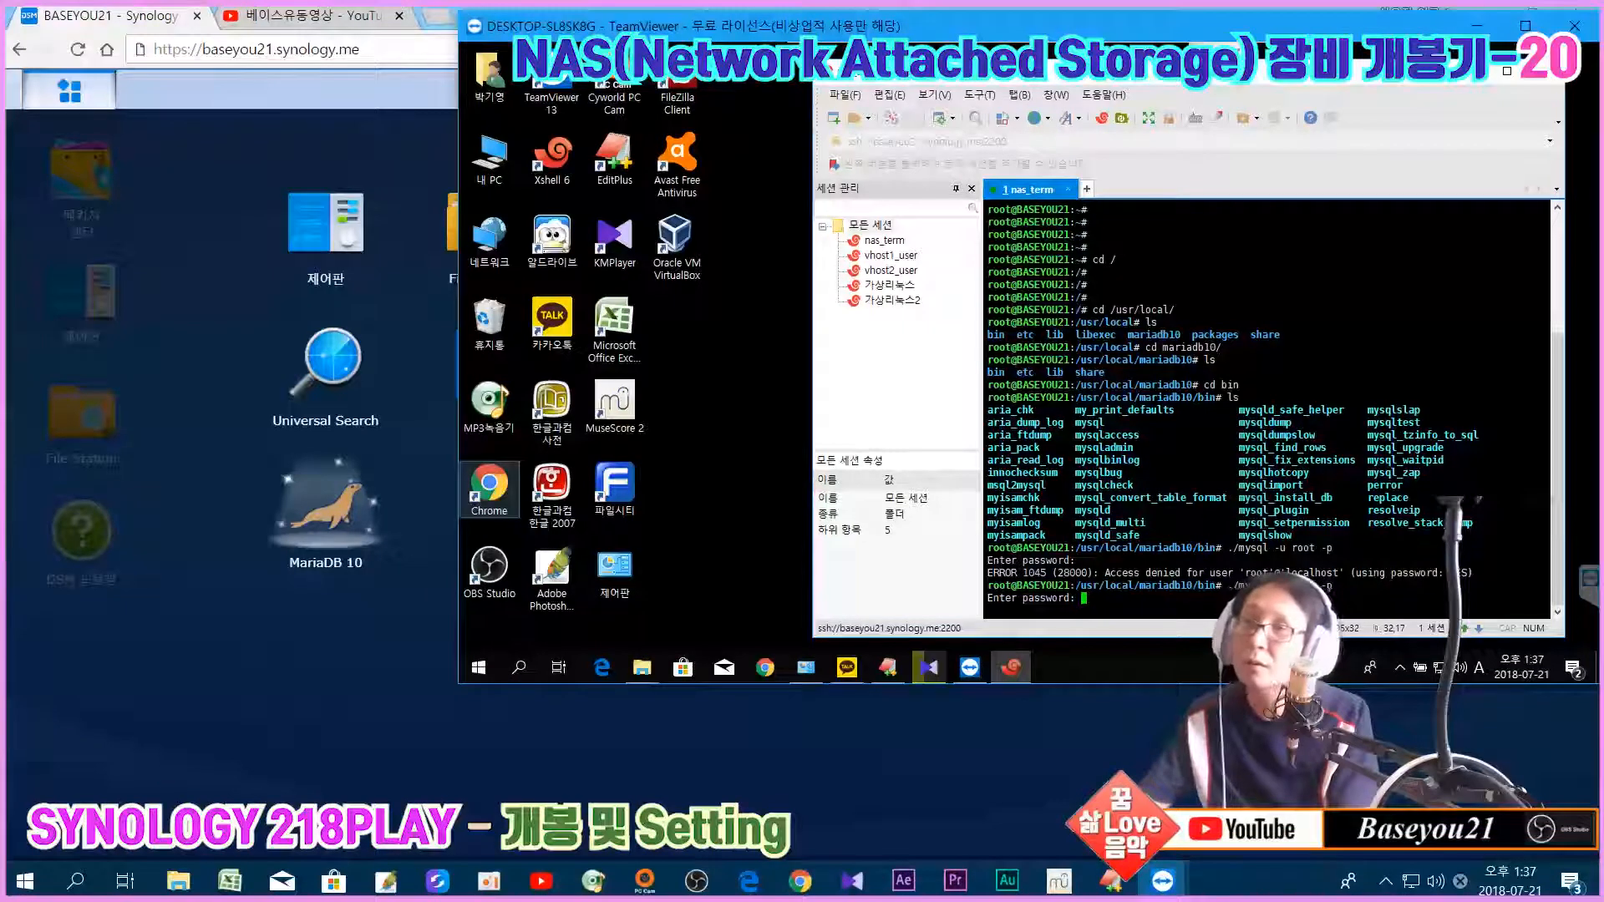
pyautogui.press('Return')
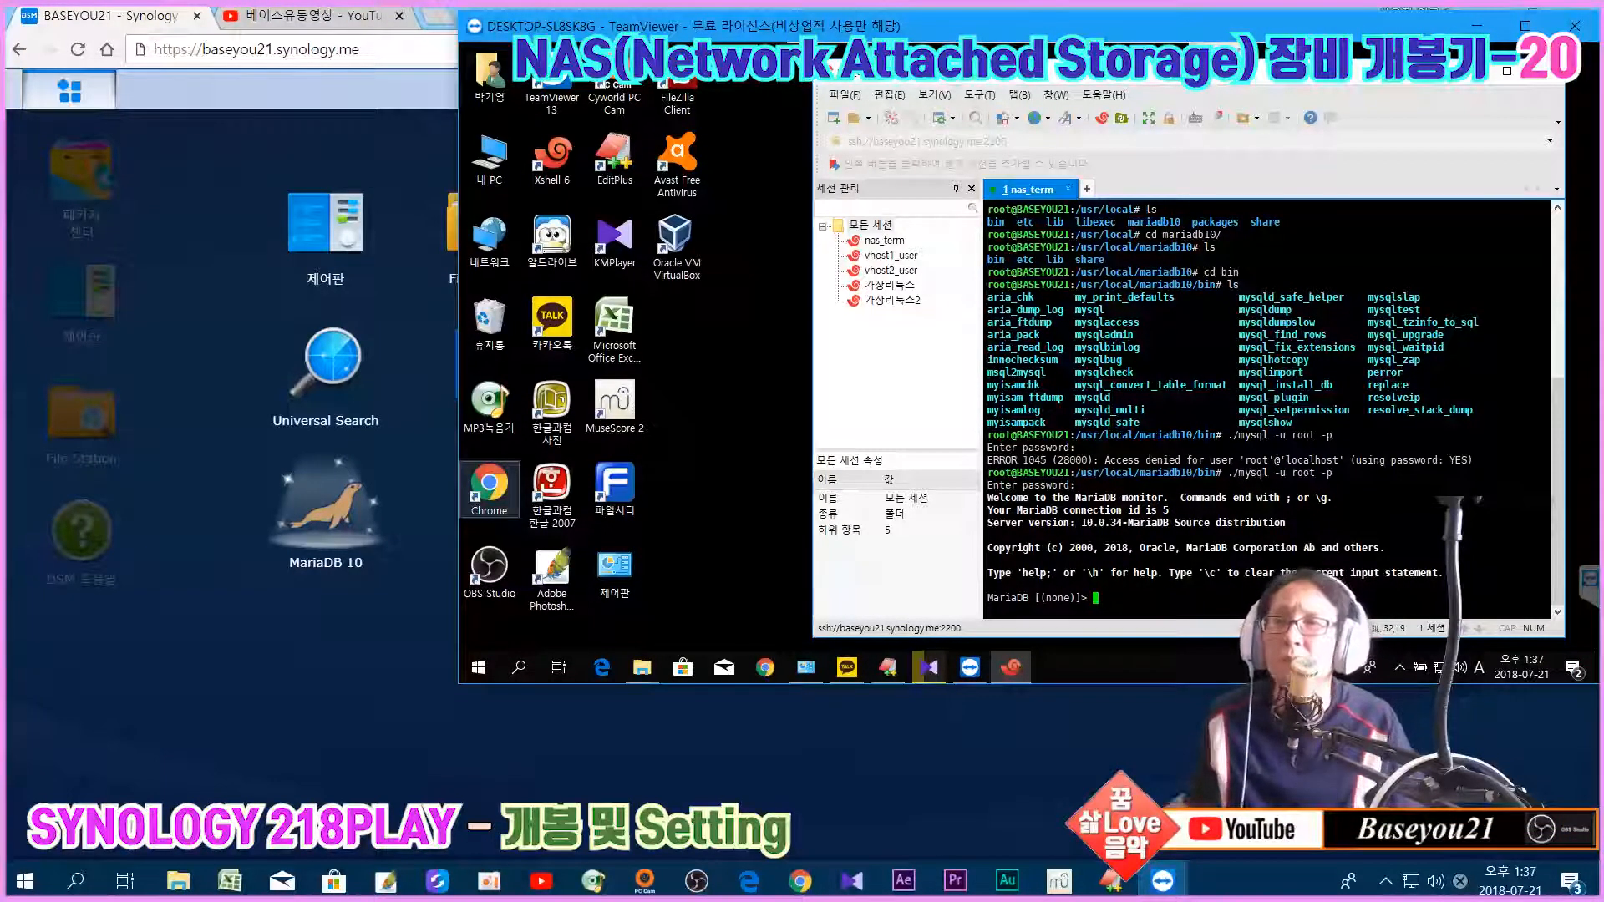
# Step: Switch to the mysql database with use mysql;
pyautogui.write('use ')
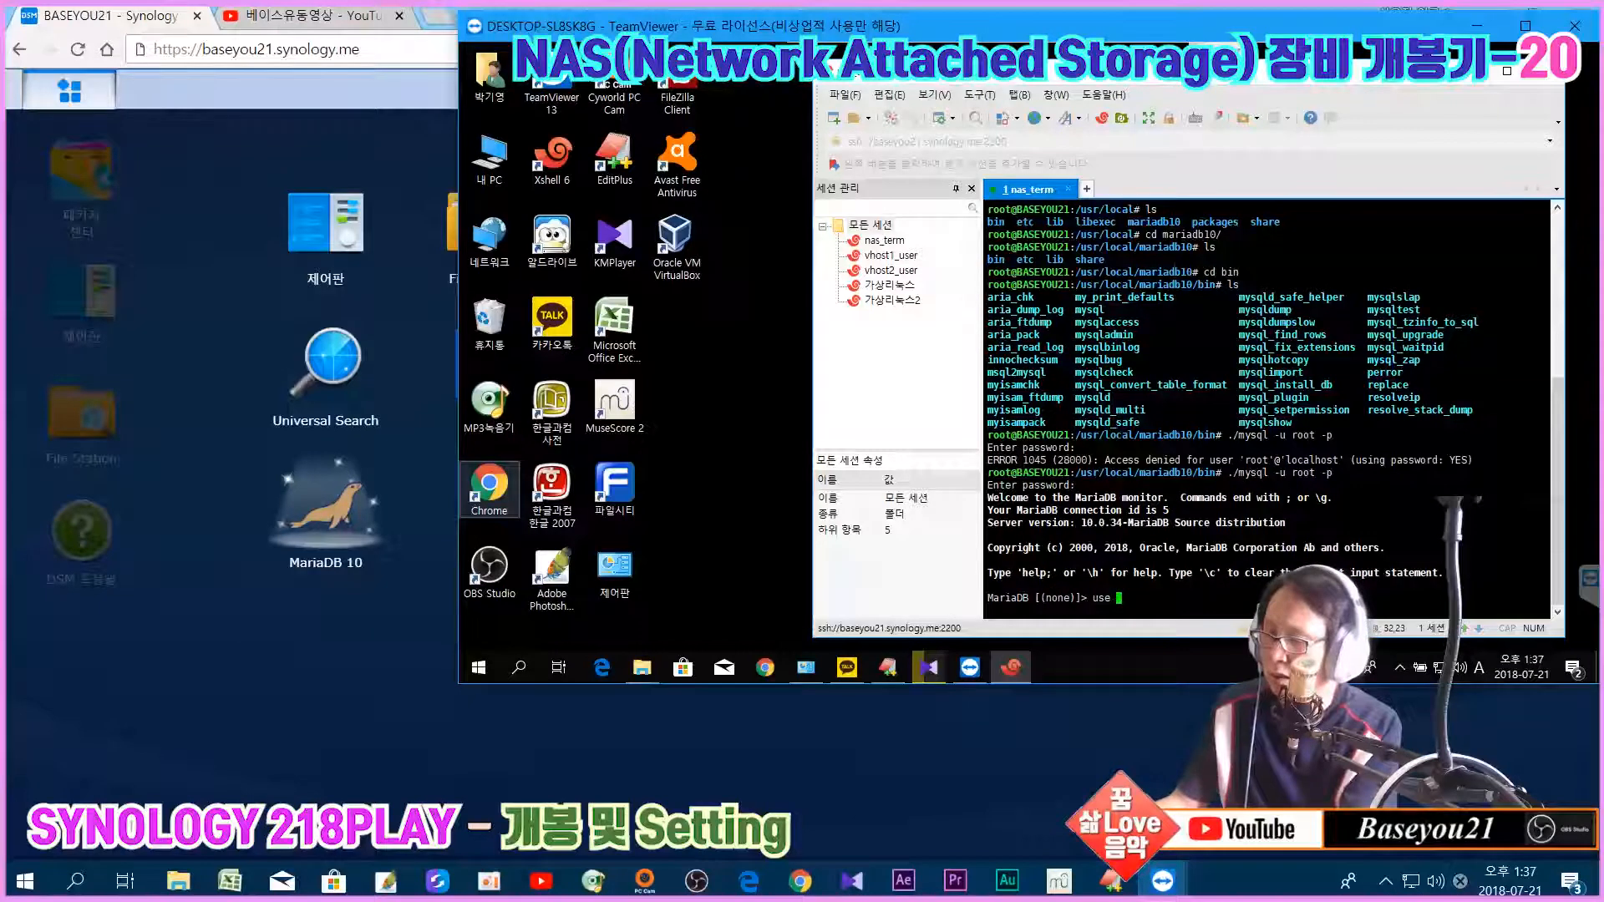
pyautogui.write('mysql')
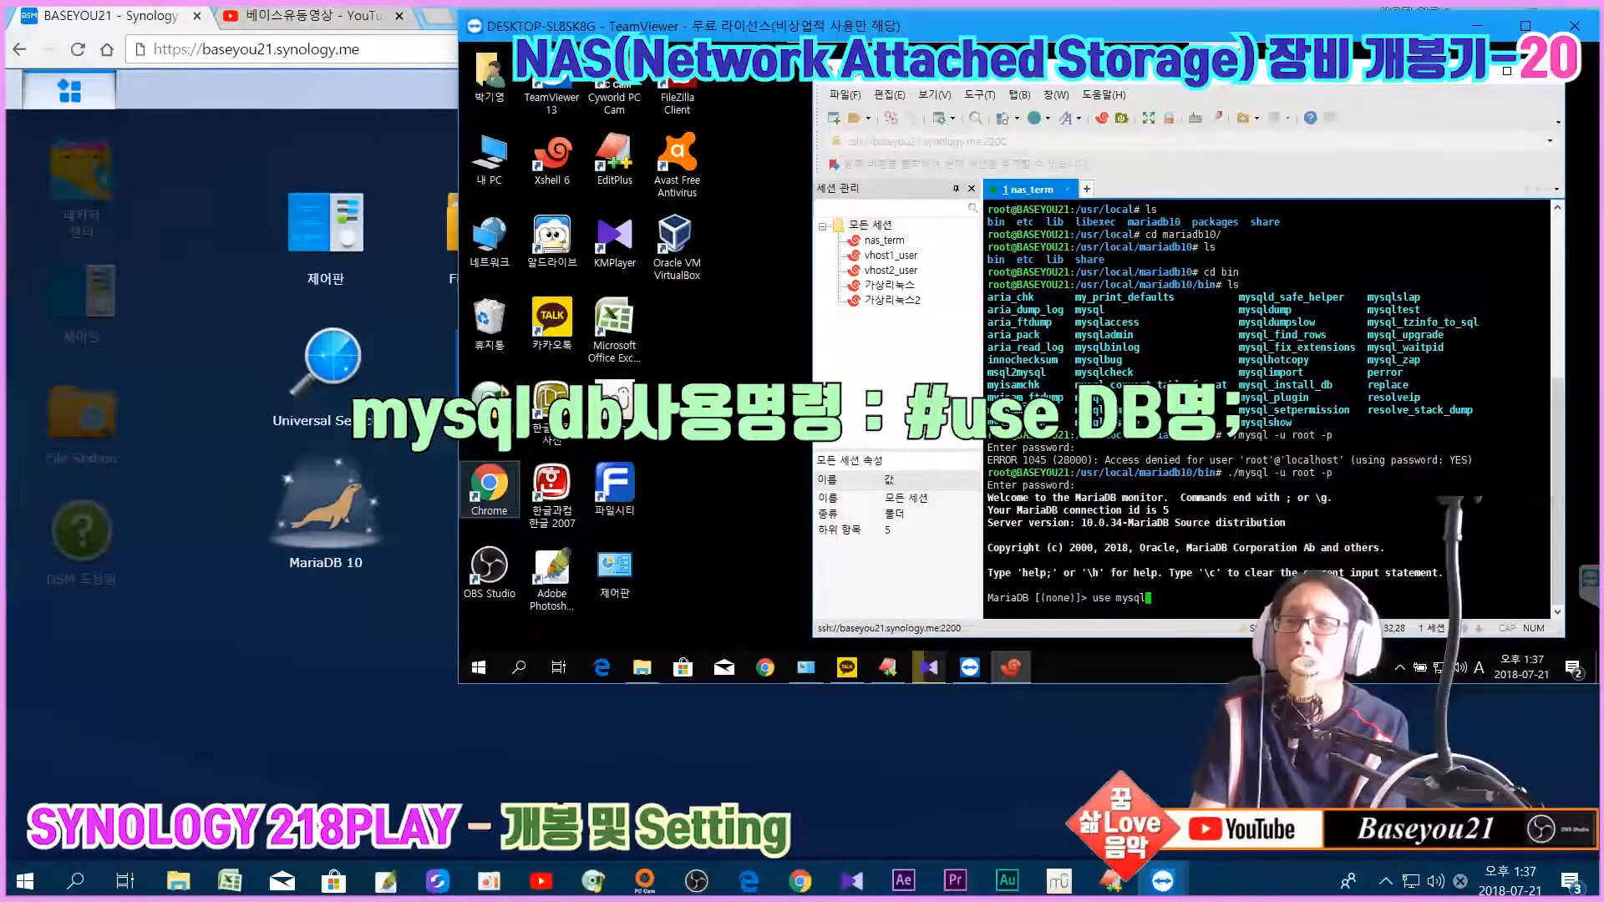
pyautogui.write(';')
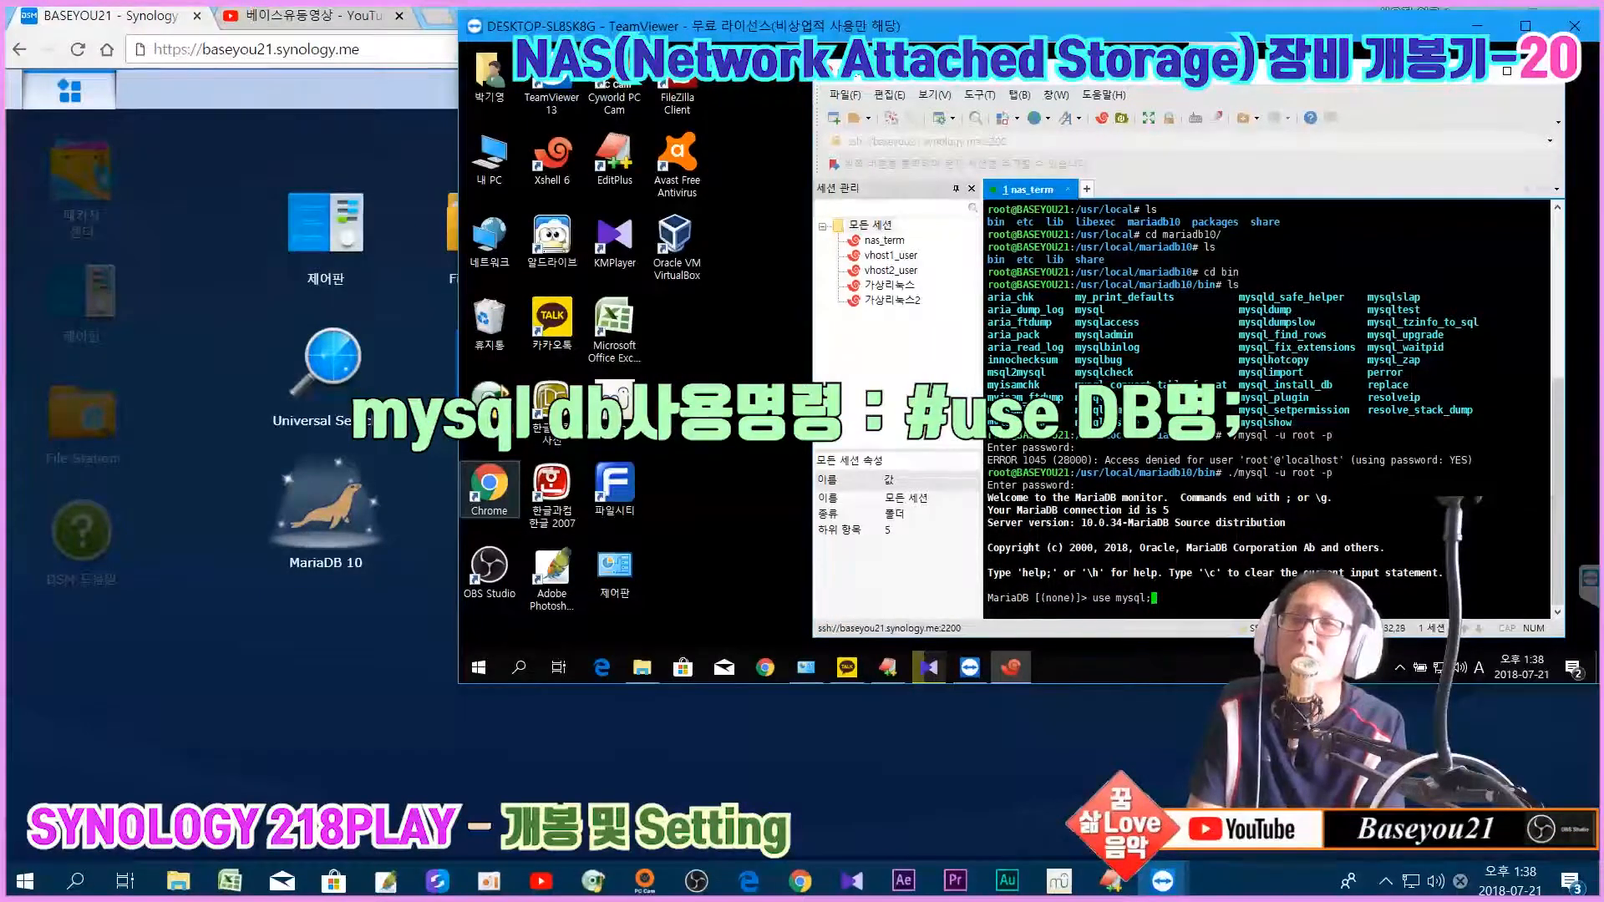
pyautogui.press('Return')
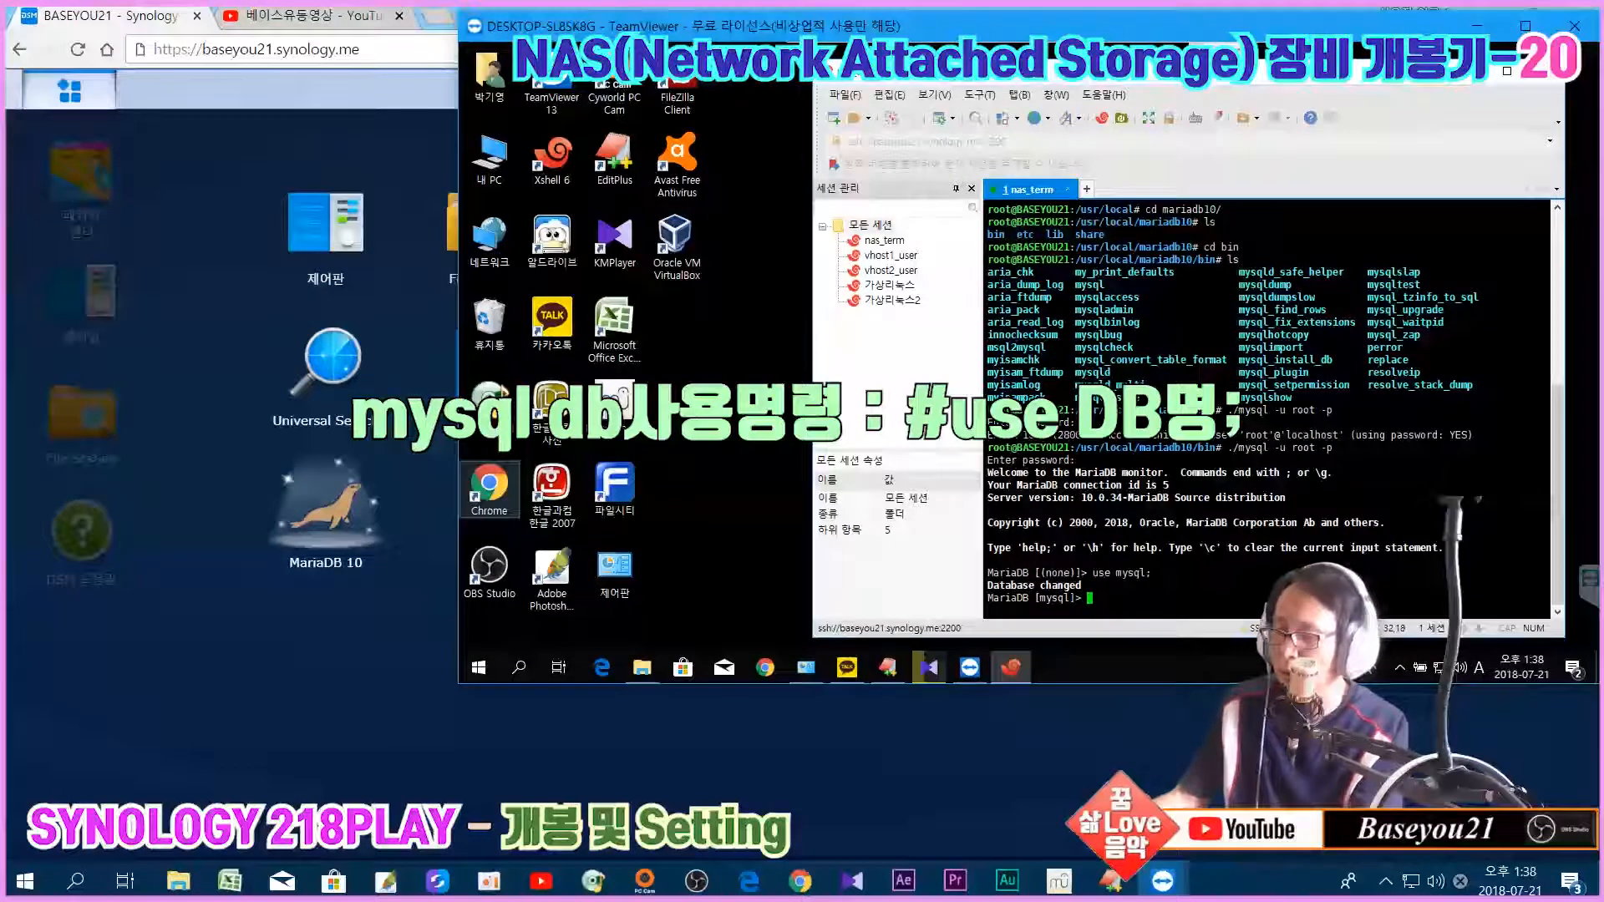
# Step: End the stray ls with ';' and run show databases; to list information_schema, mysql and performance_schema
pyautogui.write('ls')
pyautogui.press('Return')
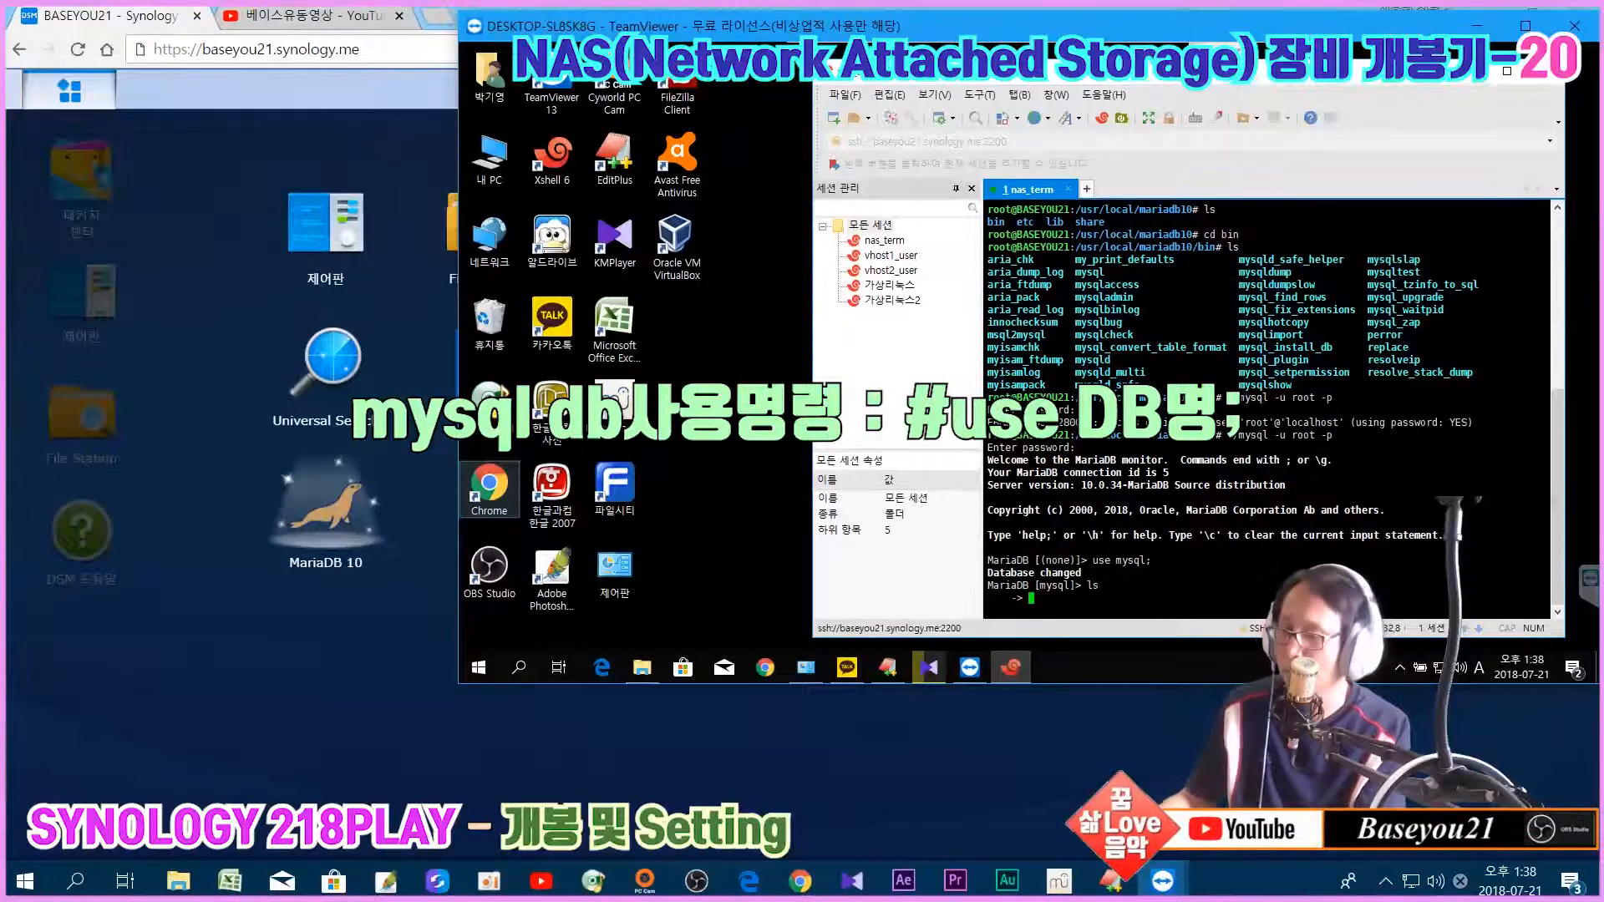
pyautogui.write(';')
pyautogui.press('Return')
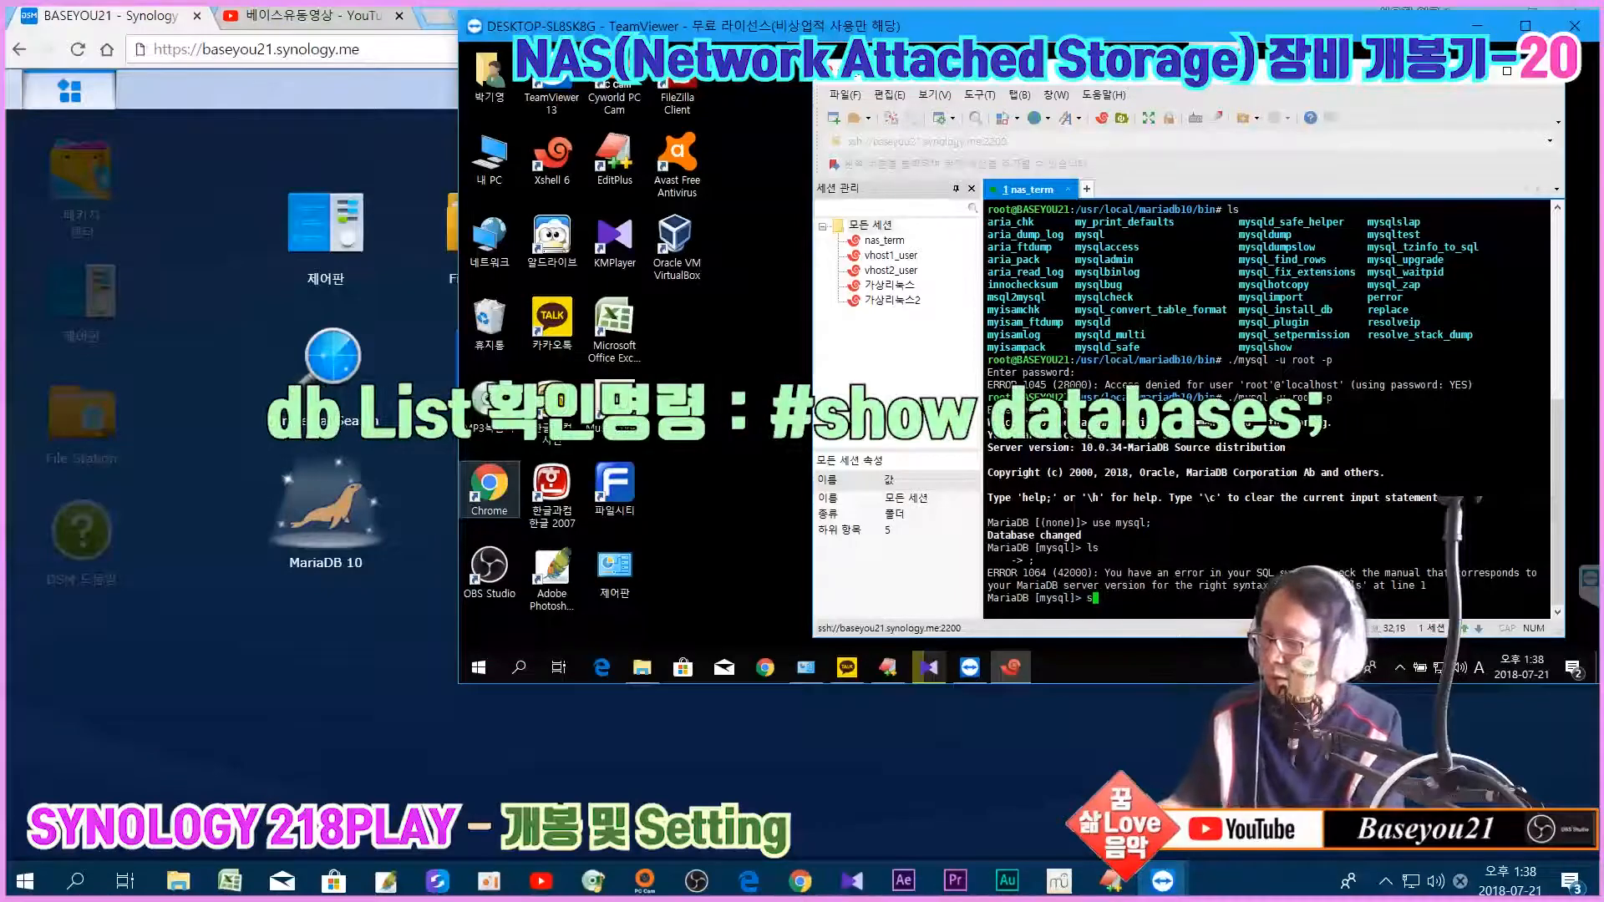
pyautogui.write('show dat')
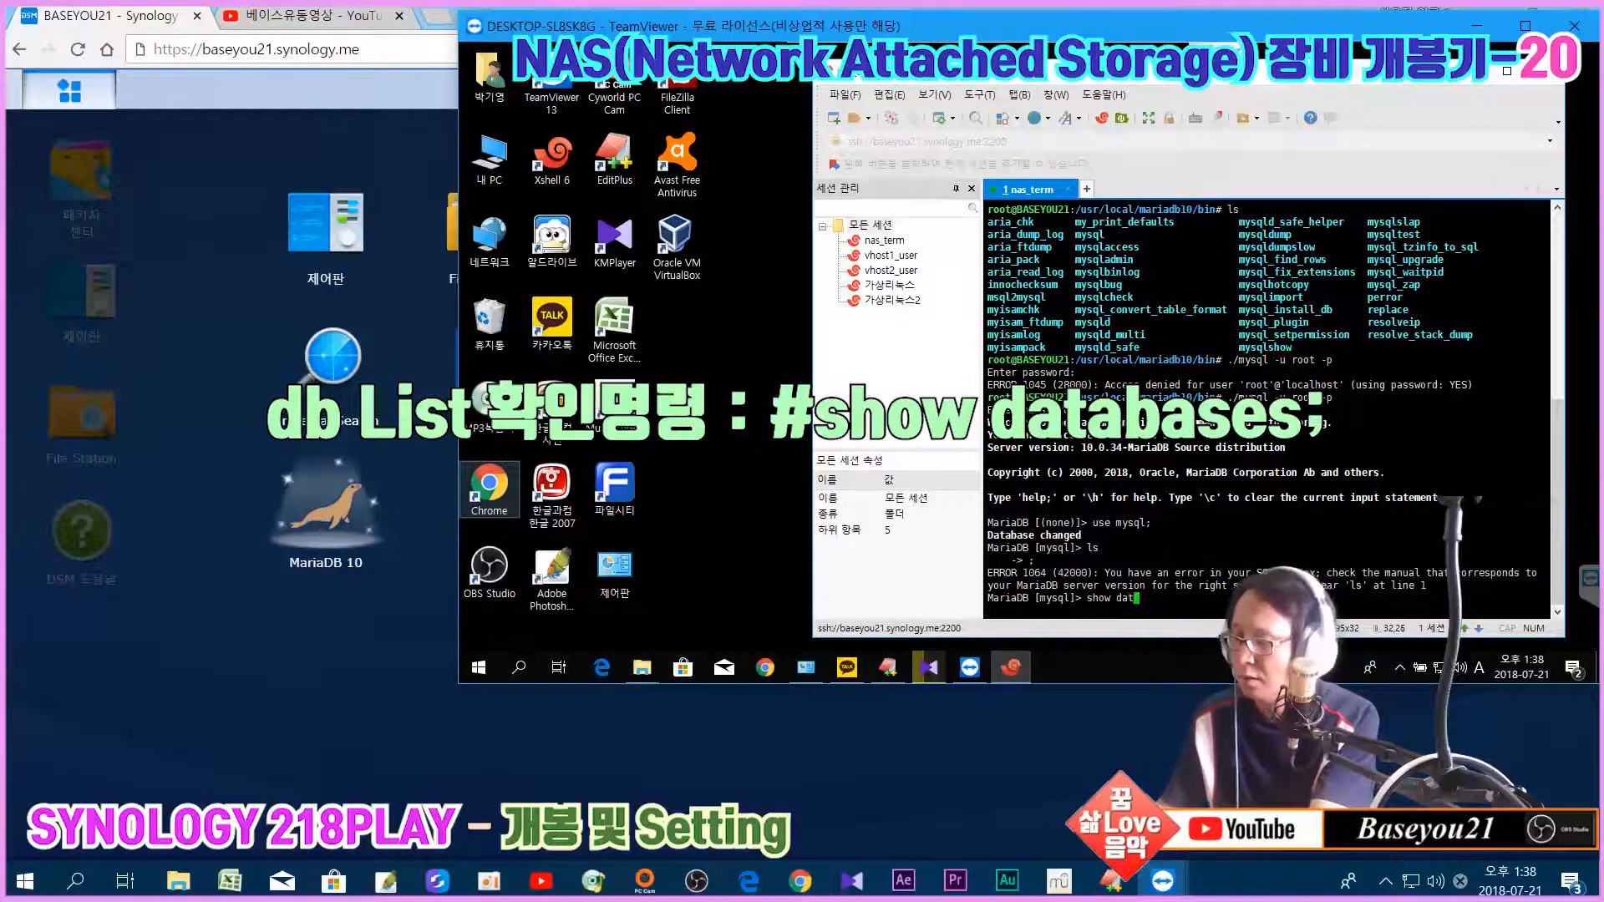
pyautogui.write('abases')
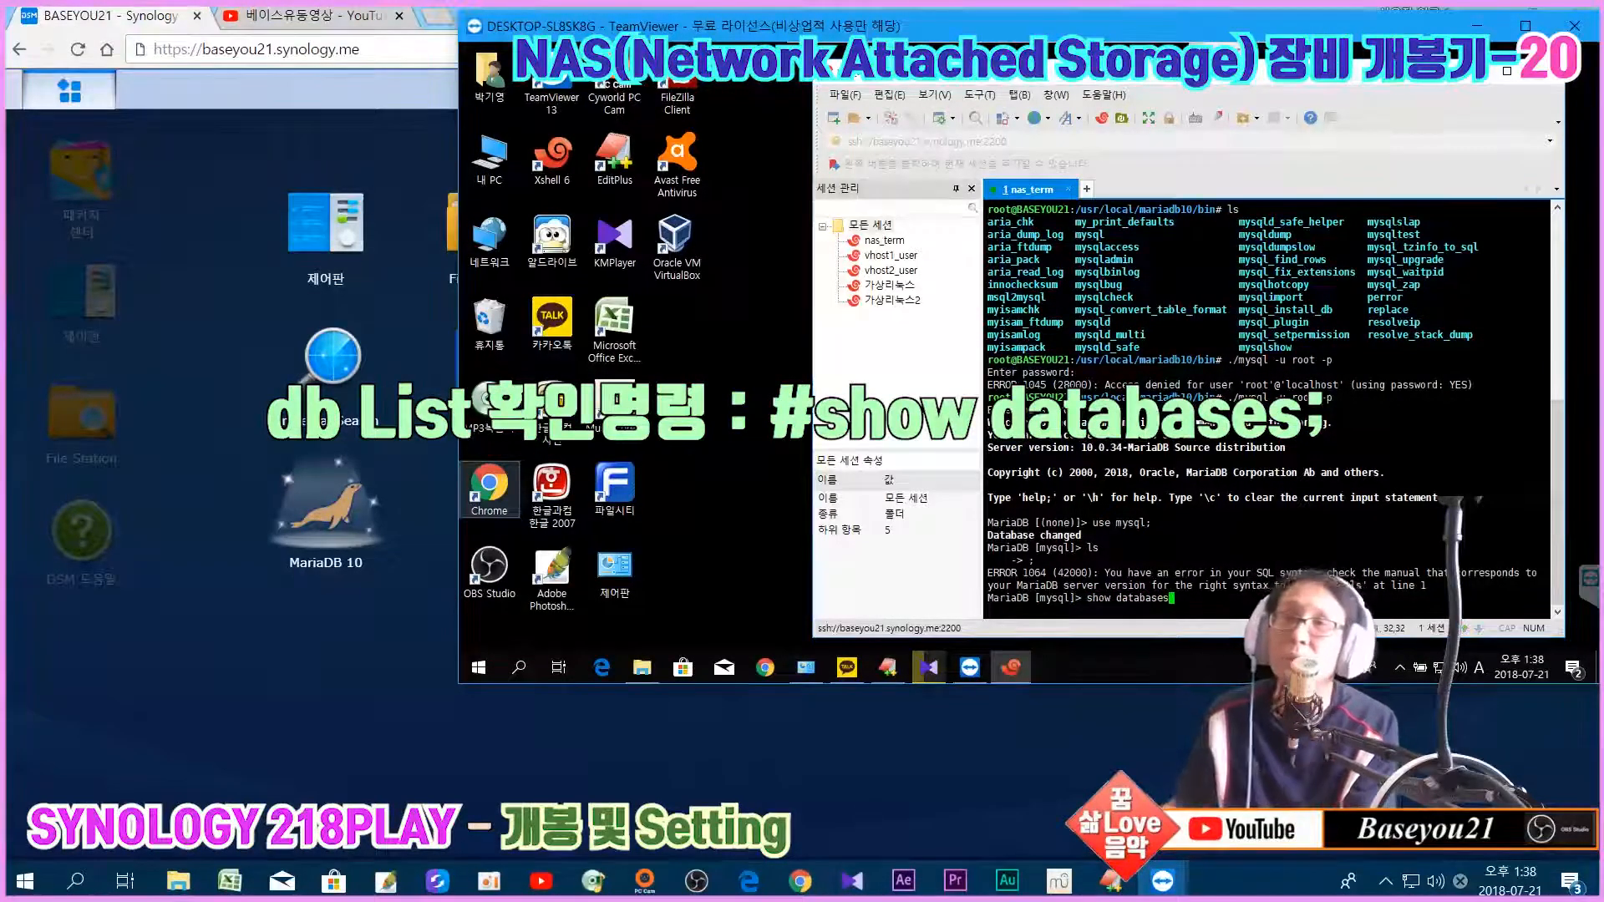
pyautogui.write(';')
pyautogui.press('Return')
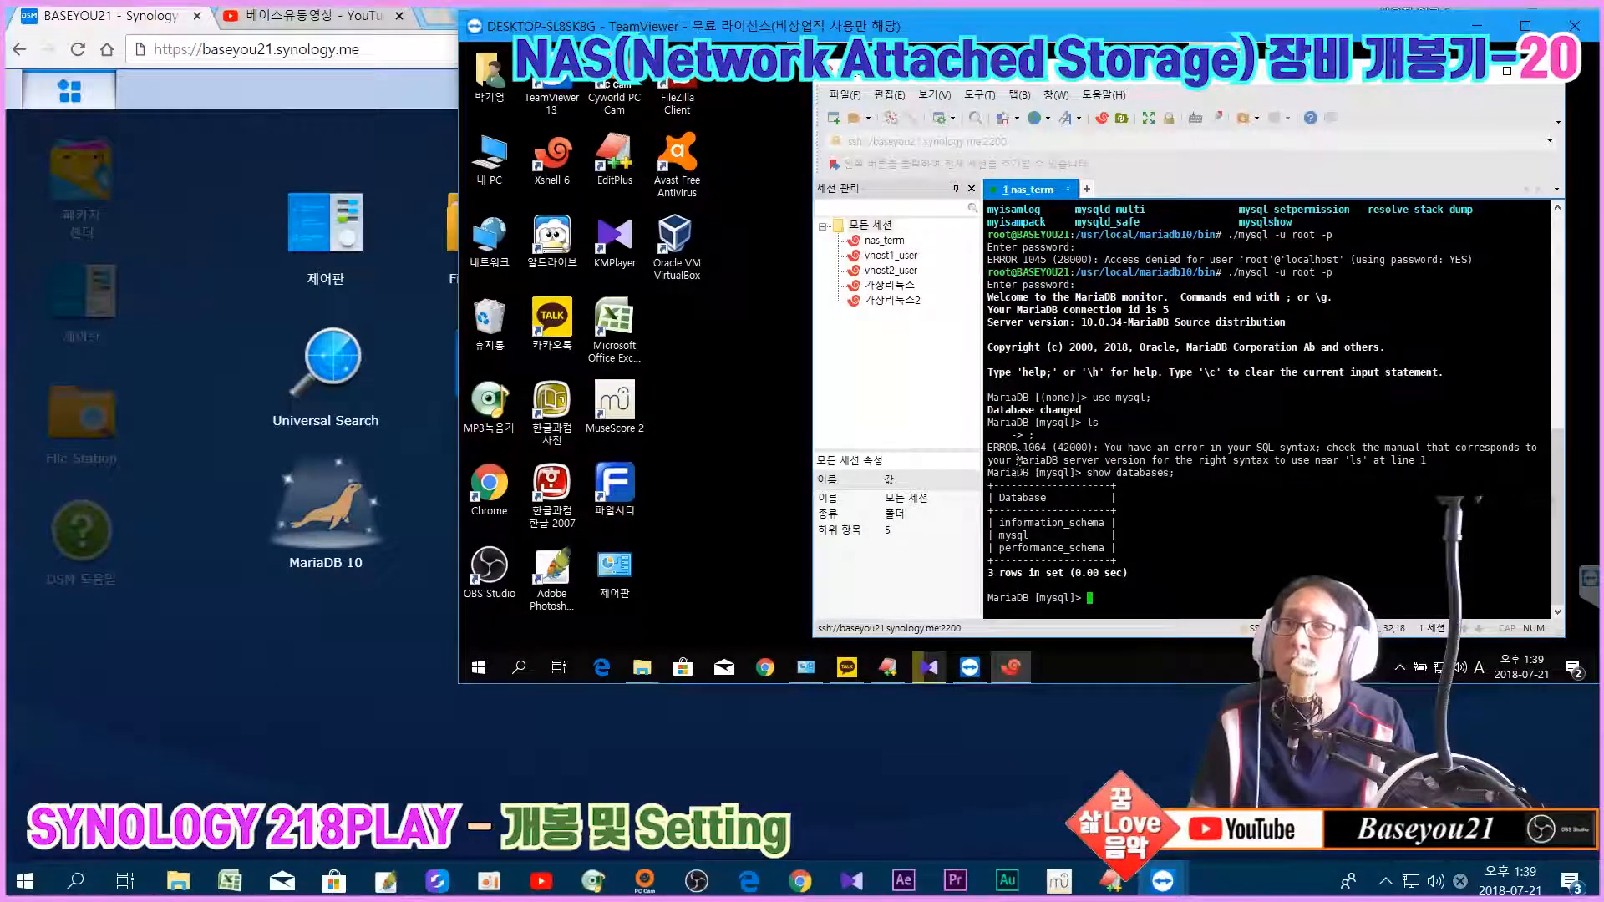
# Step: Open Package Center from the DSM desktop and scroll the 모든 패키지 list to phpMyAdmin
pyautogui.click(378, 665)
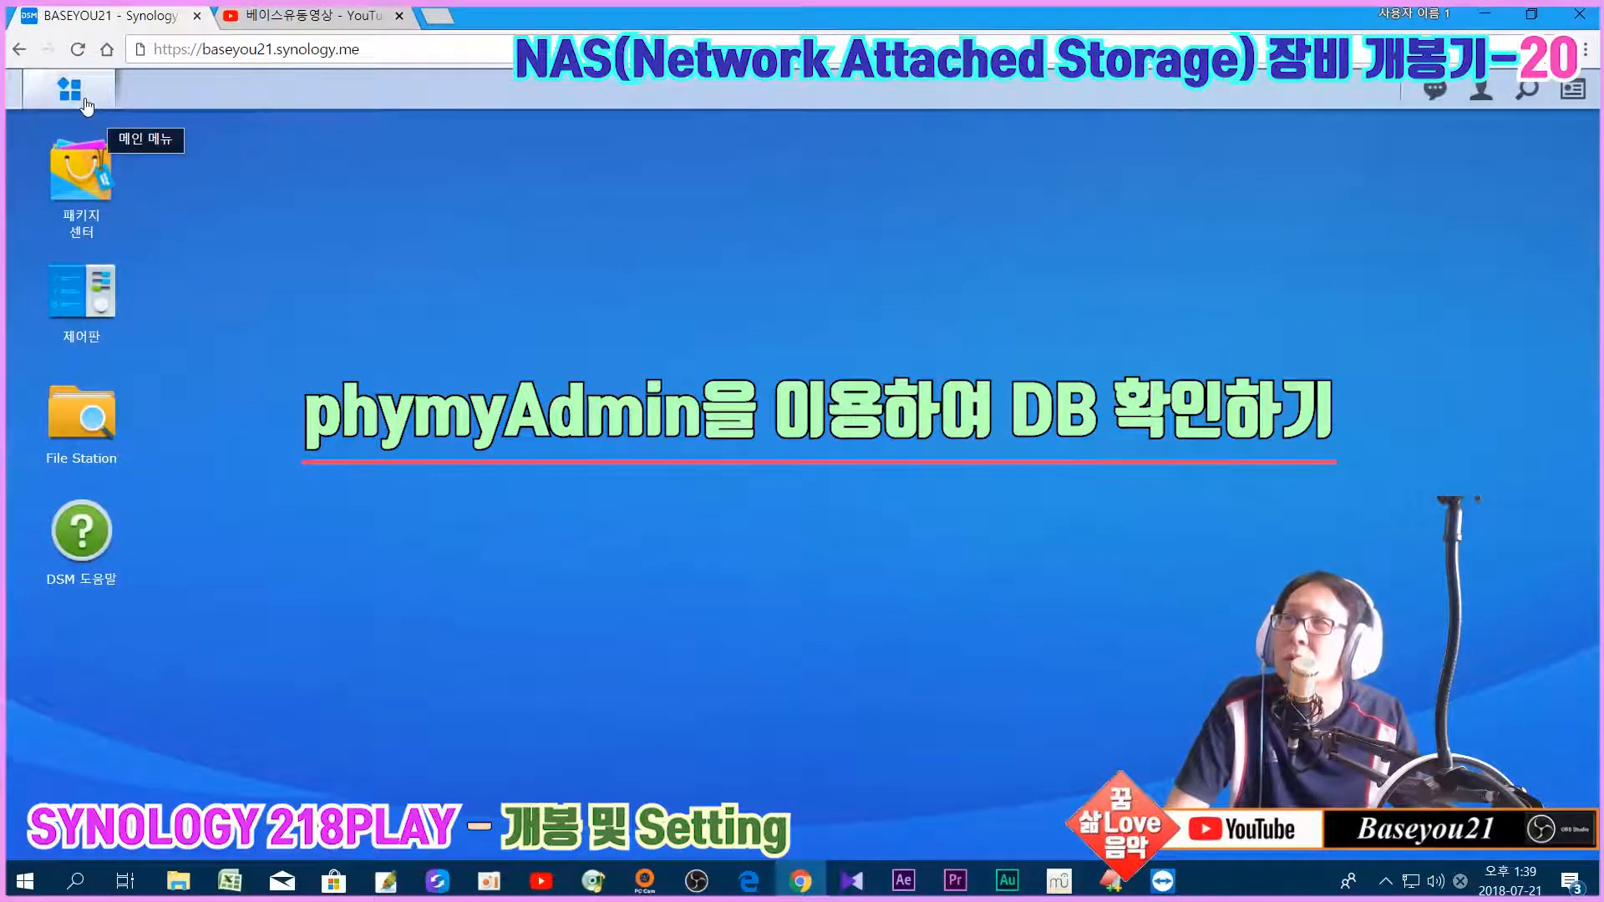
pyautogui.click(81, 171)
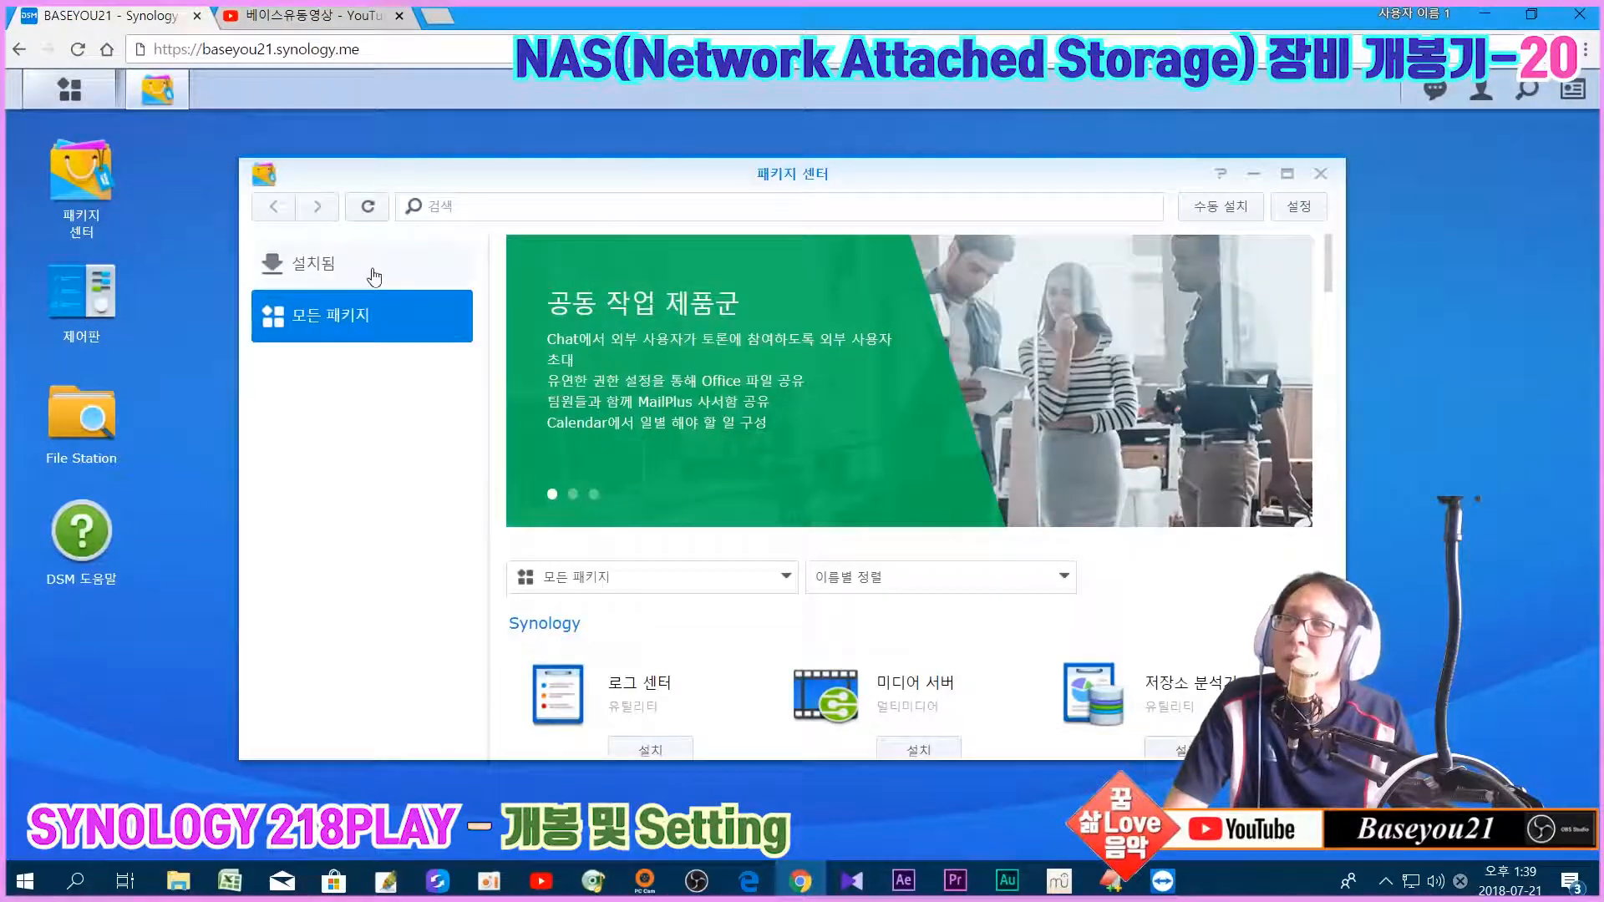
pyautogui.click(368, 268)
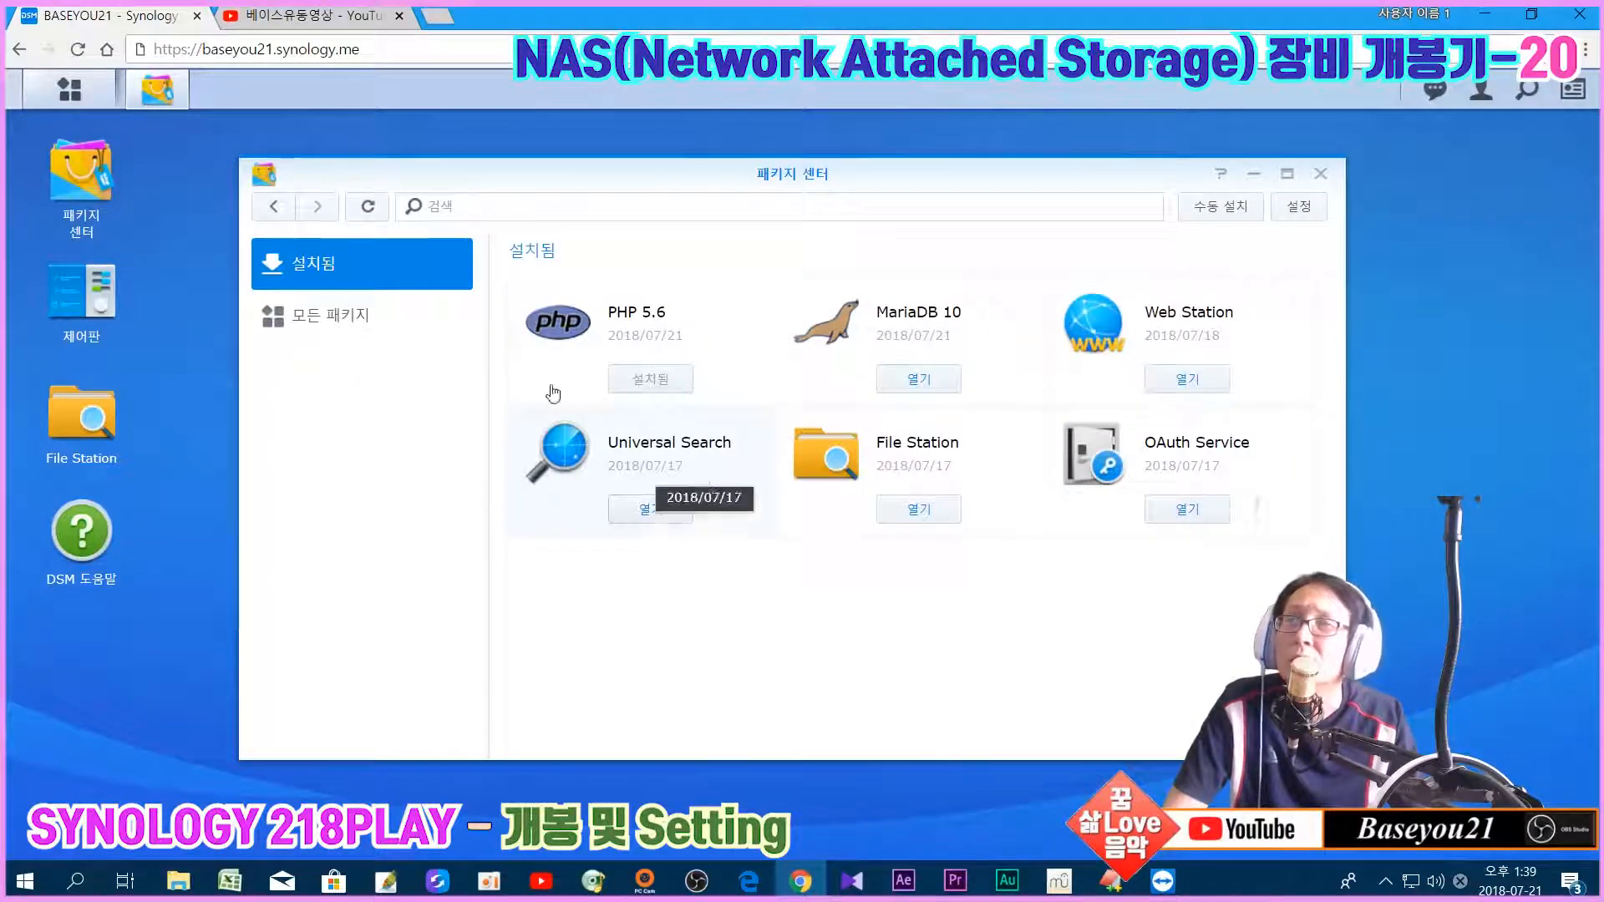
pyautogui.click(328, 326)
pyautogui.scroll(-10, 791, 545)
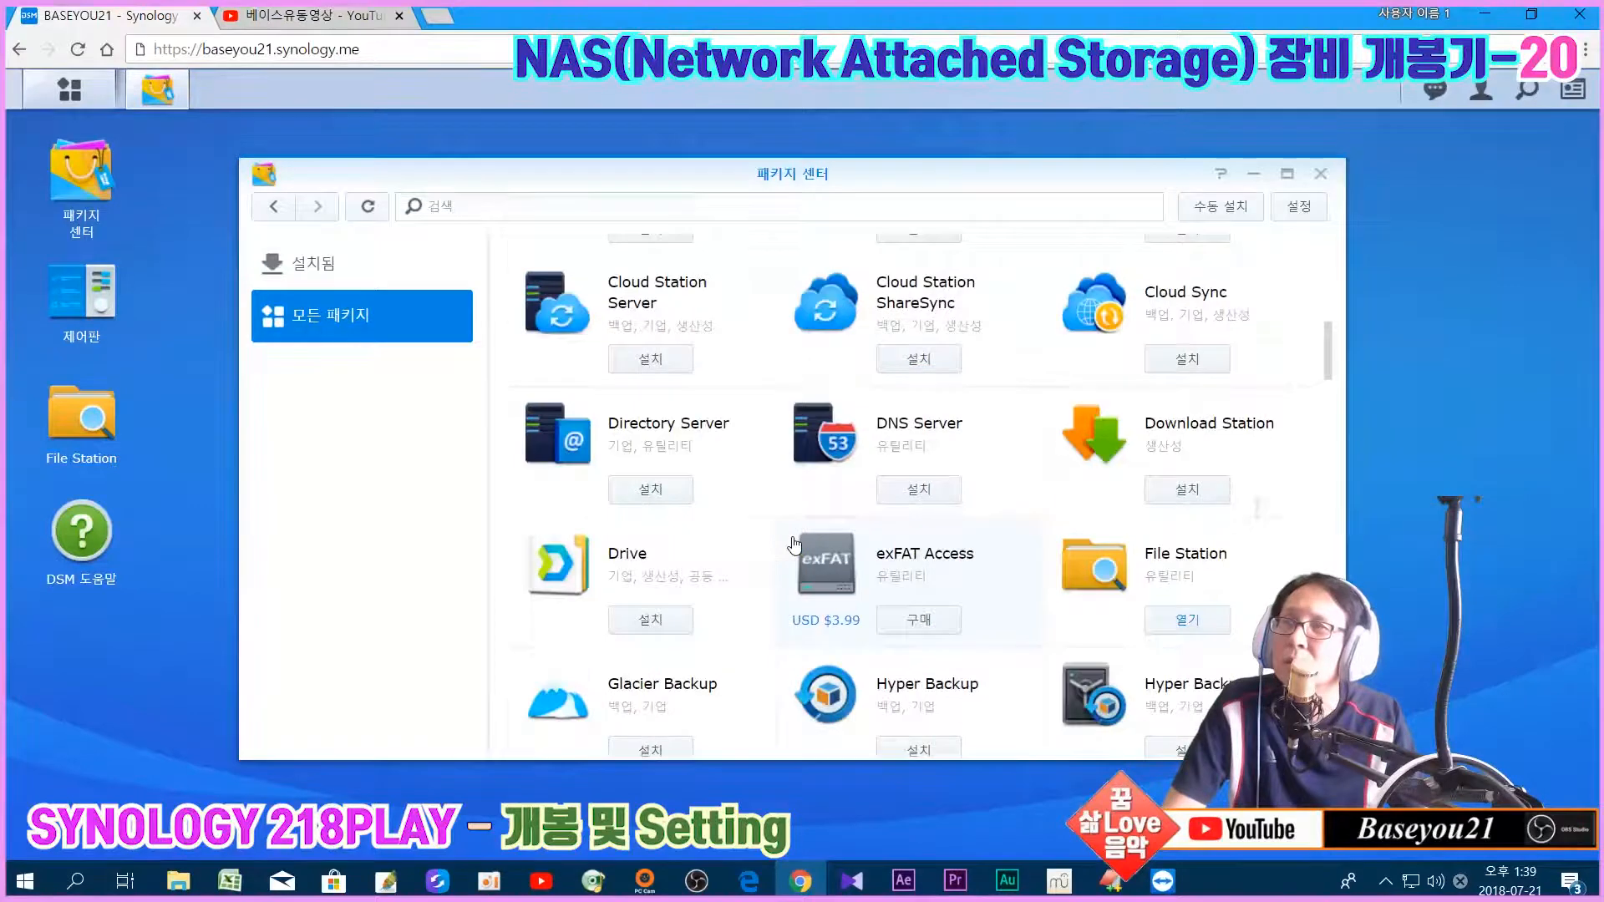
pyautogui.scroll(-15, 794, 544)
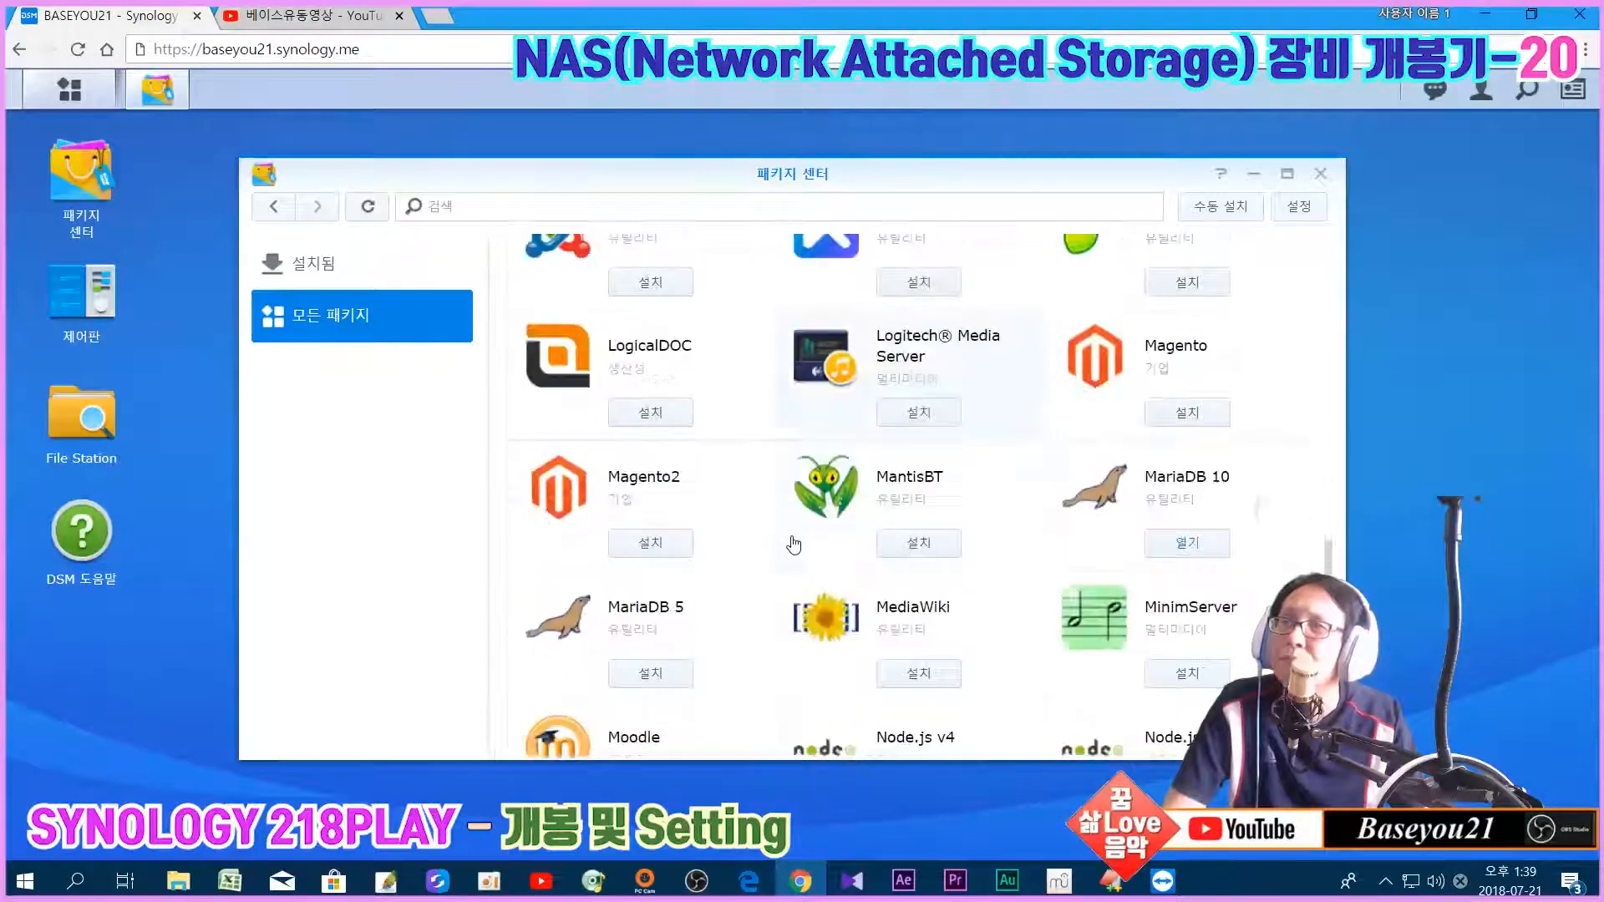
pyautogui.scroll(-6, 793, 545)
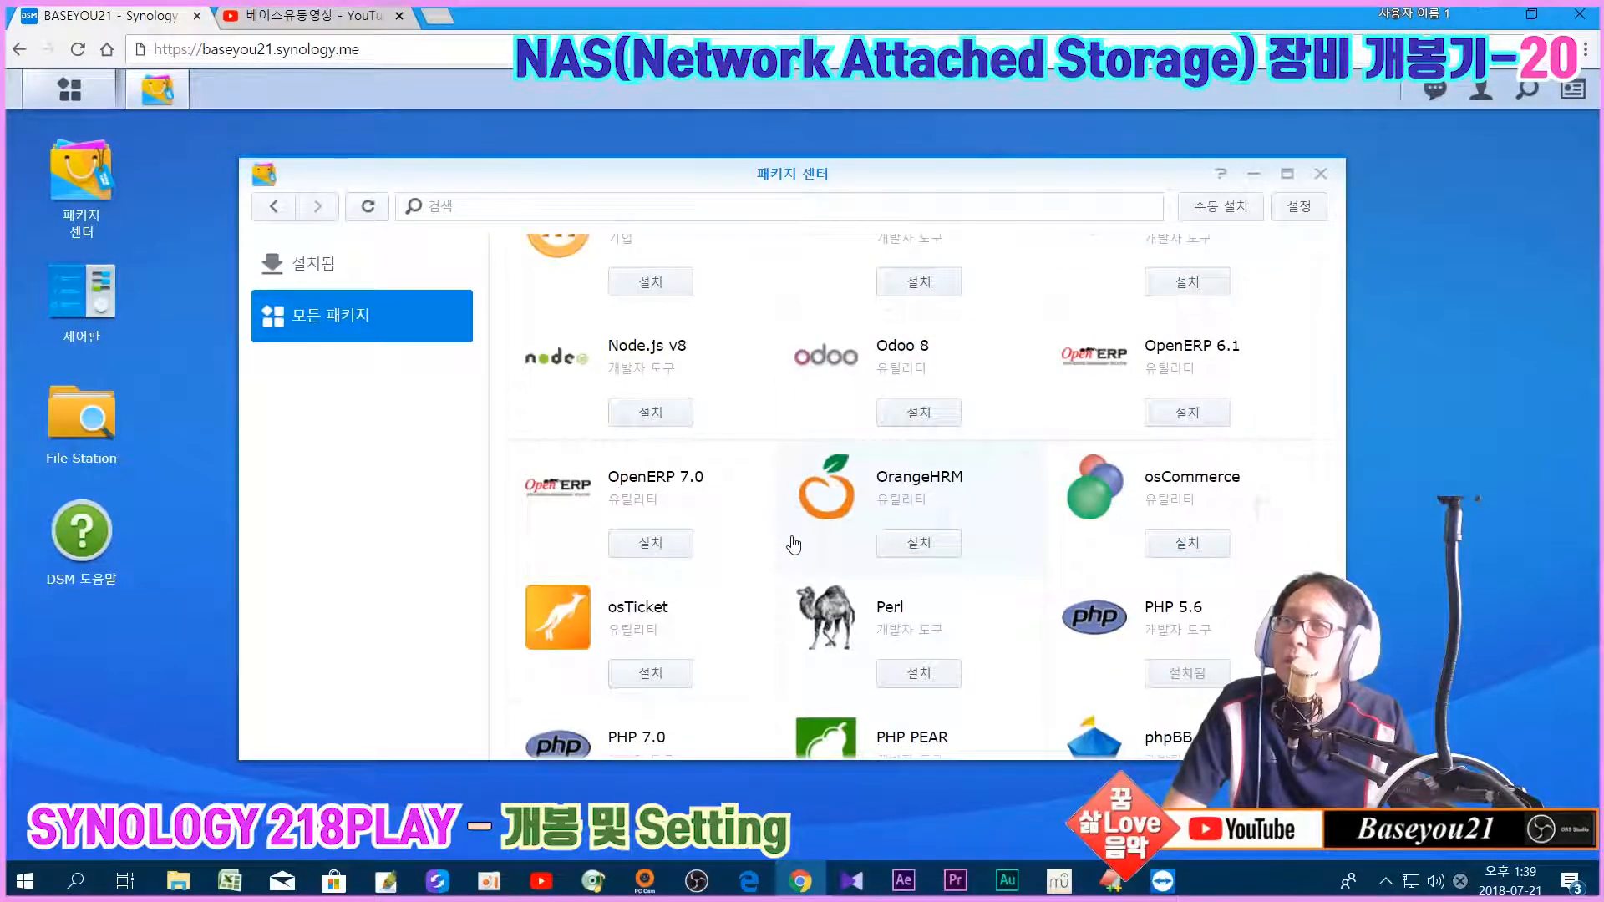
pyautogui.scroll(-6, 793, 545)
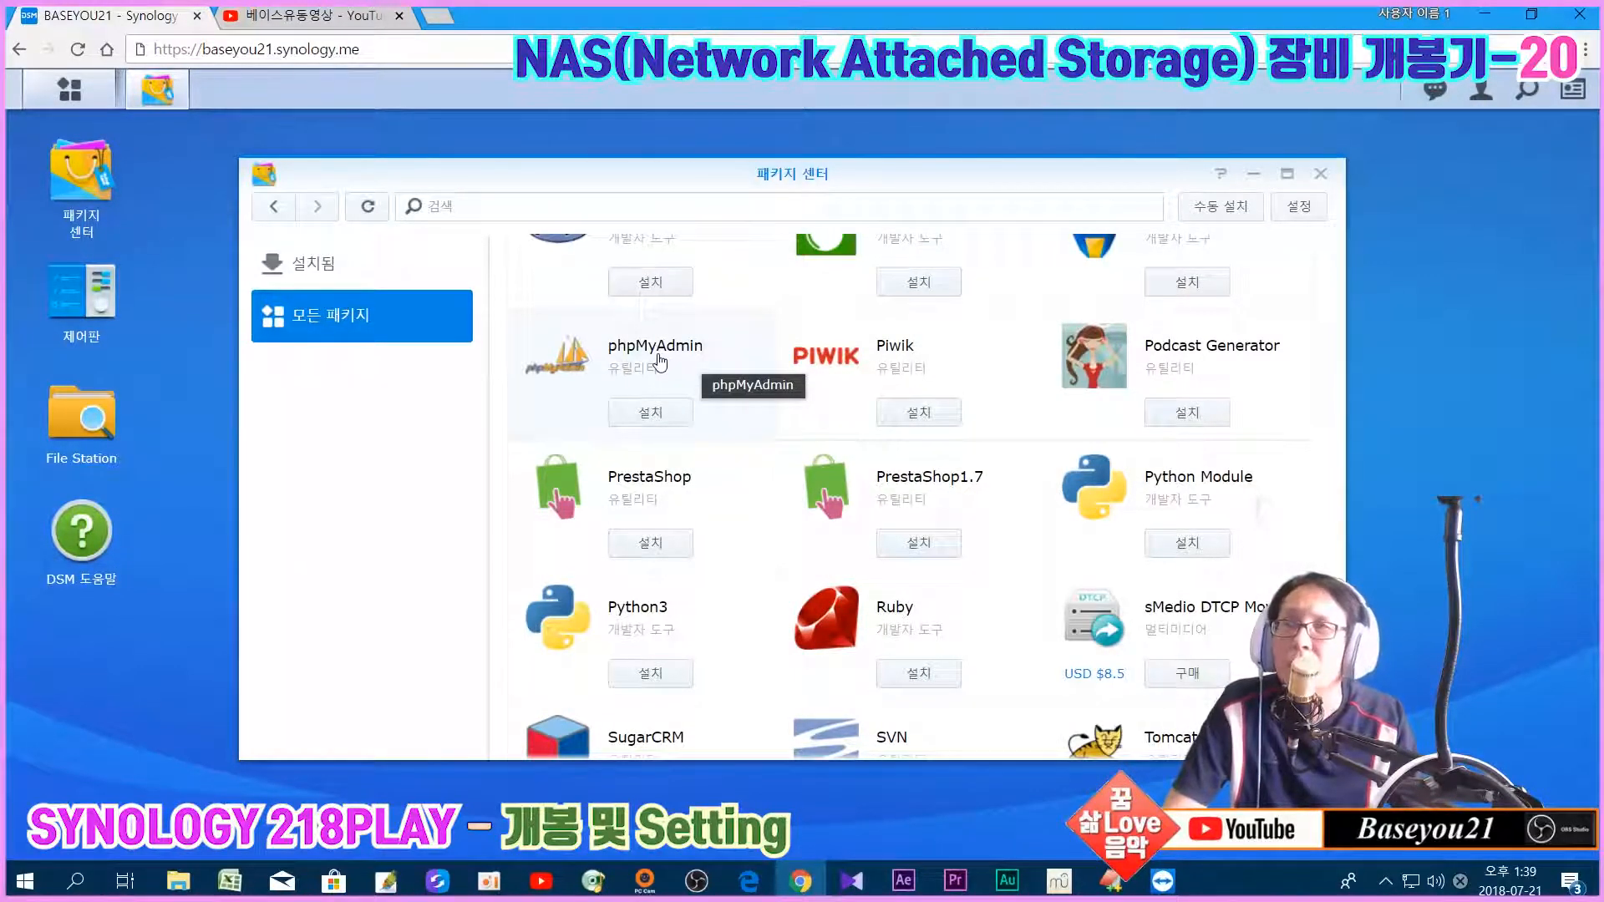
pyautogui.scroll(1, 660, 360)
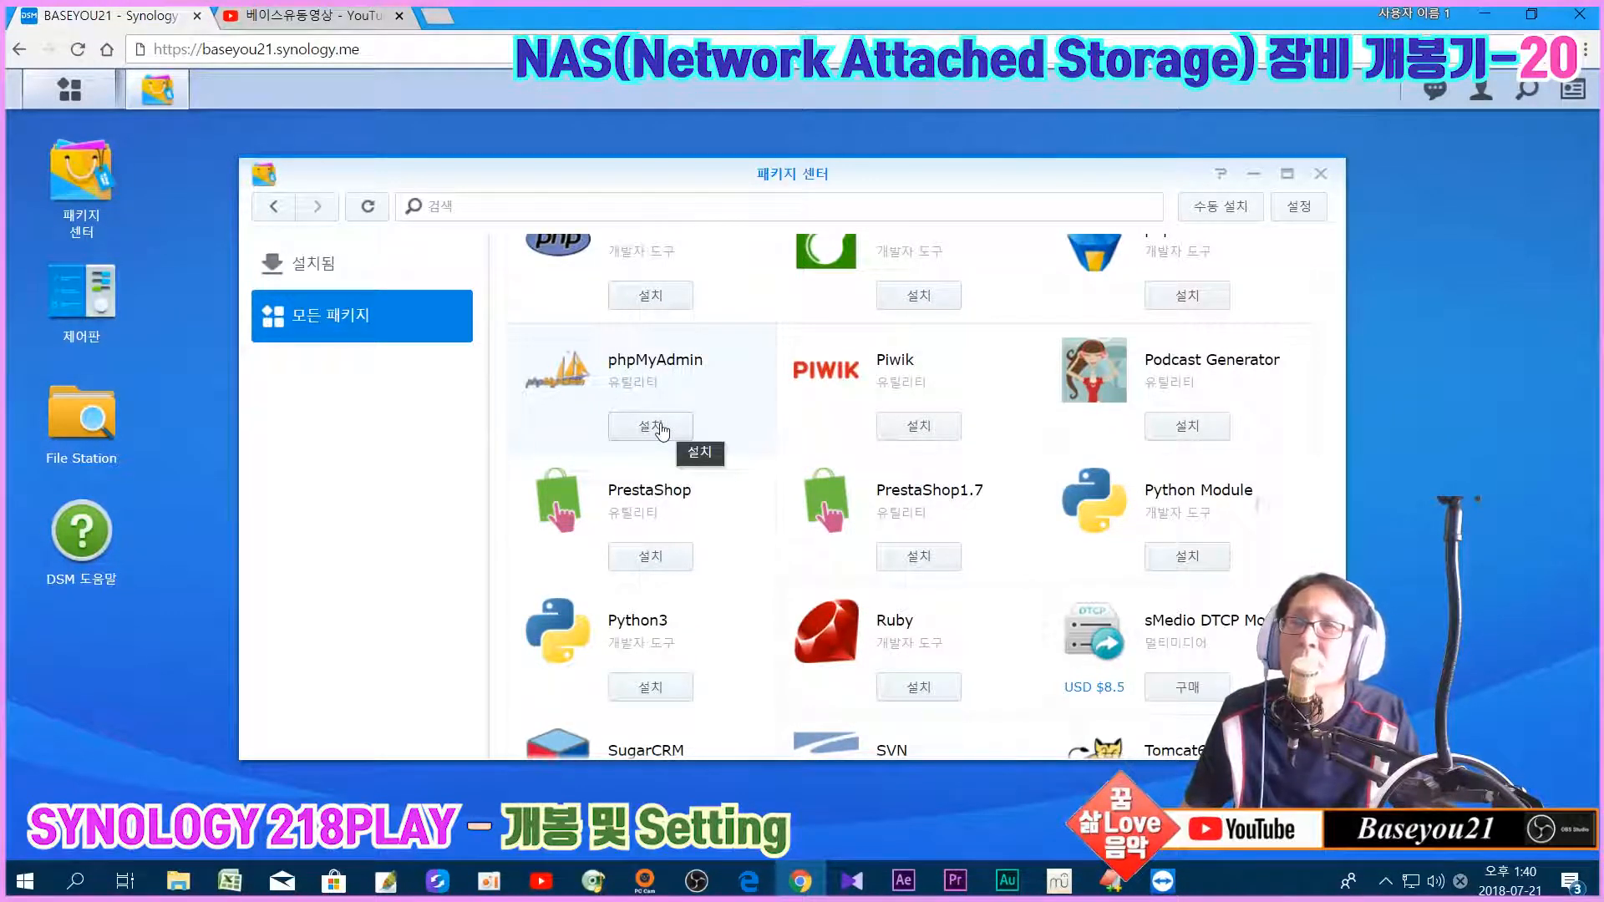
# Step: Install phpMyAdmin with its 설치 button in Package Center
pyautogui.click(659, 428)
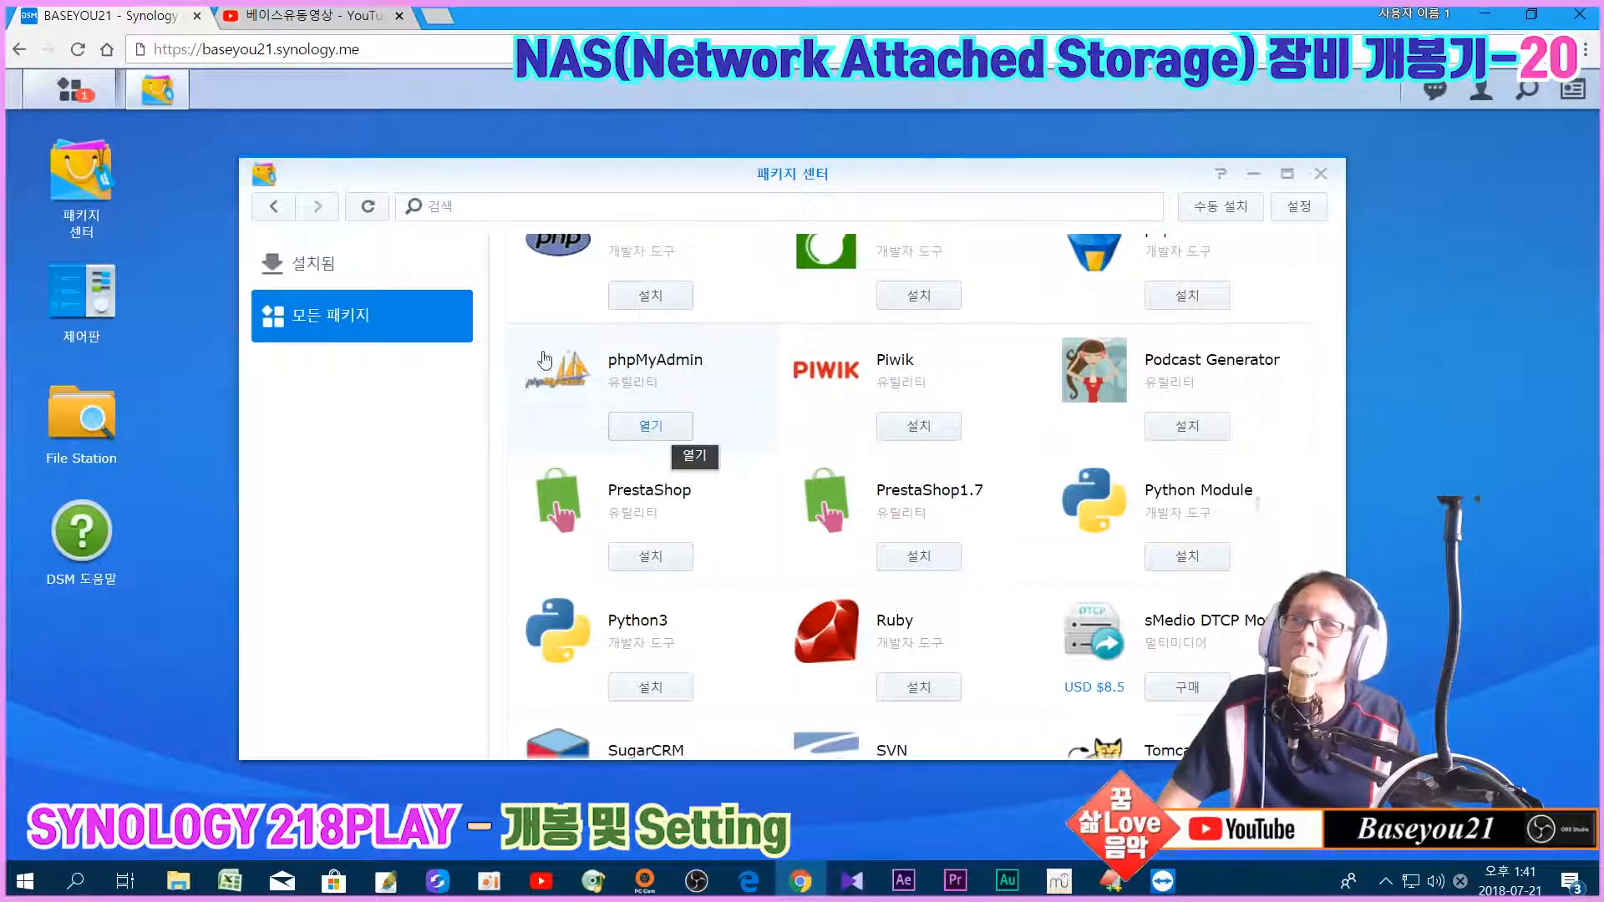
# Step: Launch phpMyAdmin with its 열기 button, opening the login page in a new tab
pyautogui.click(70, 98)
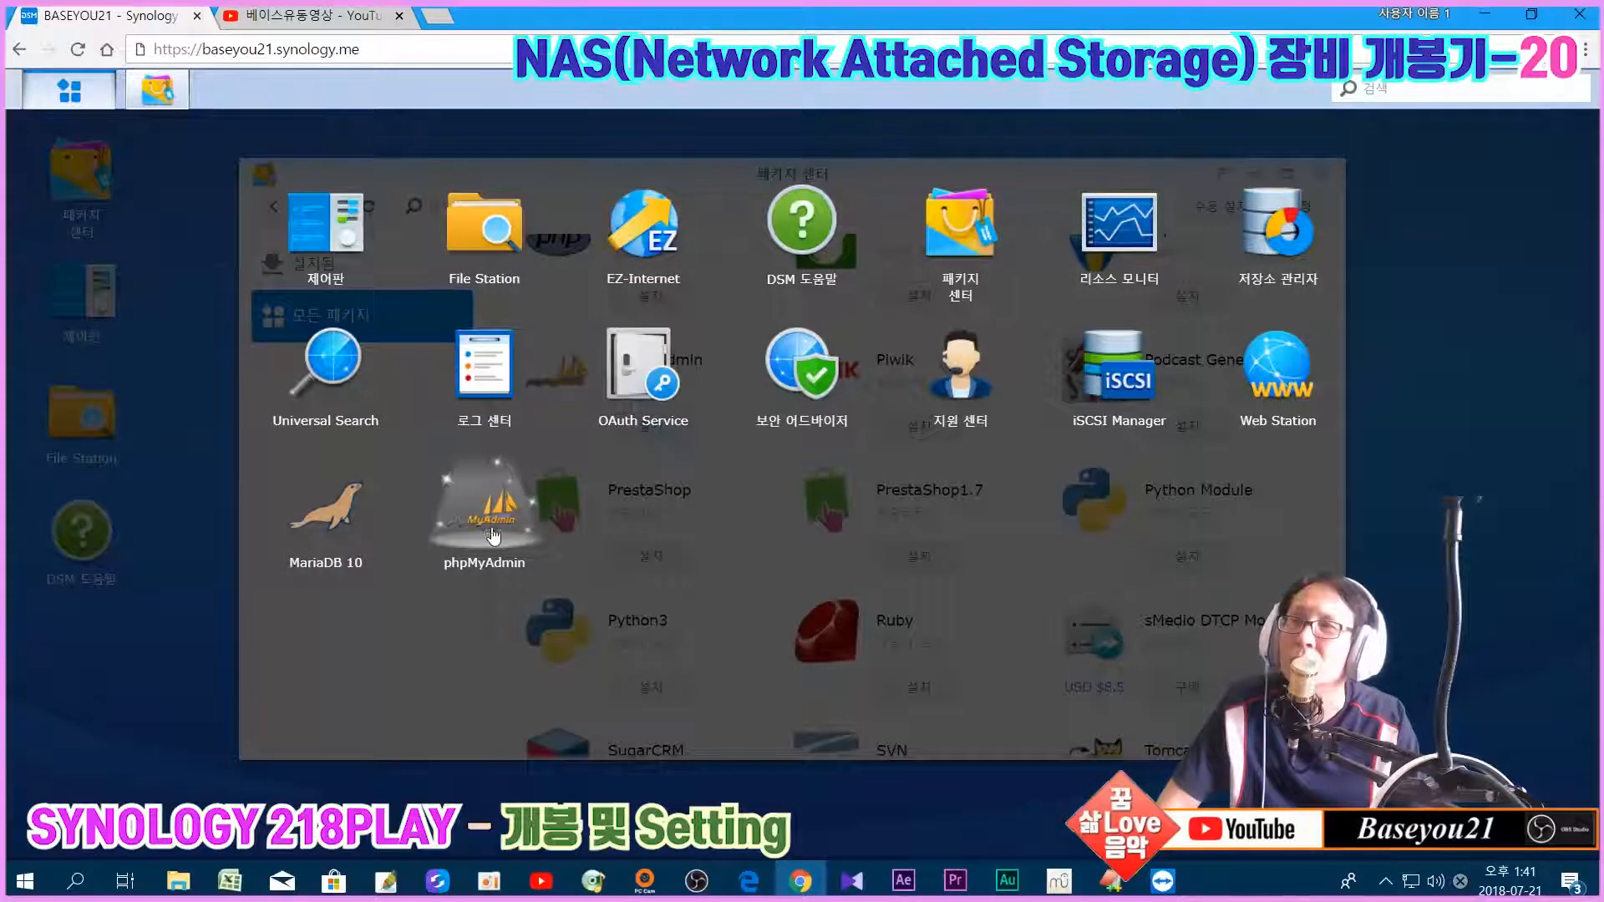
pyautogui.click(55, 77)
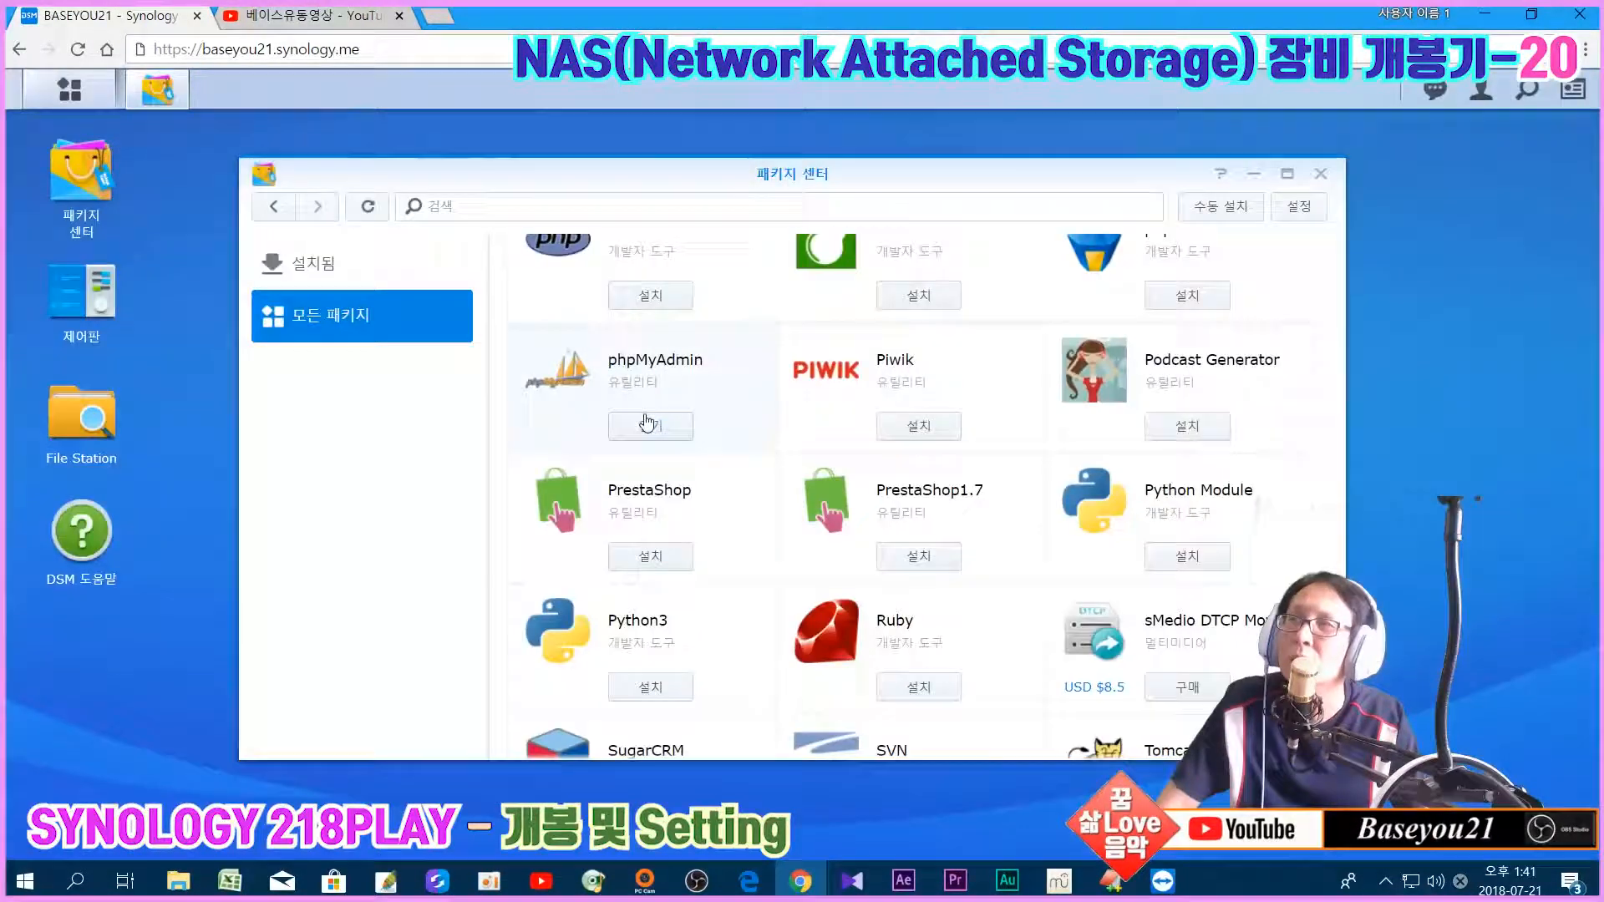
pyautogui.click(648, 430)
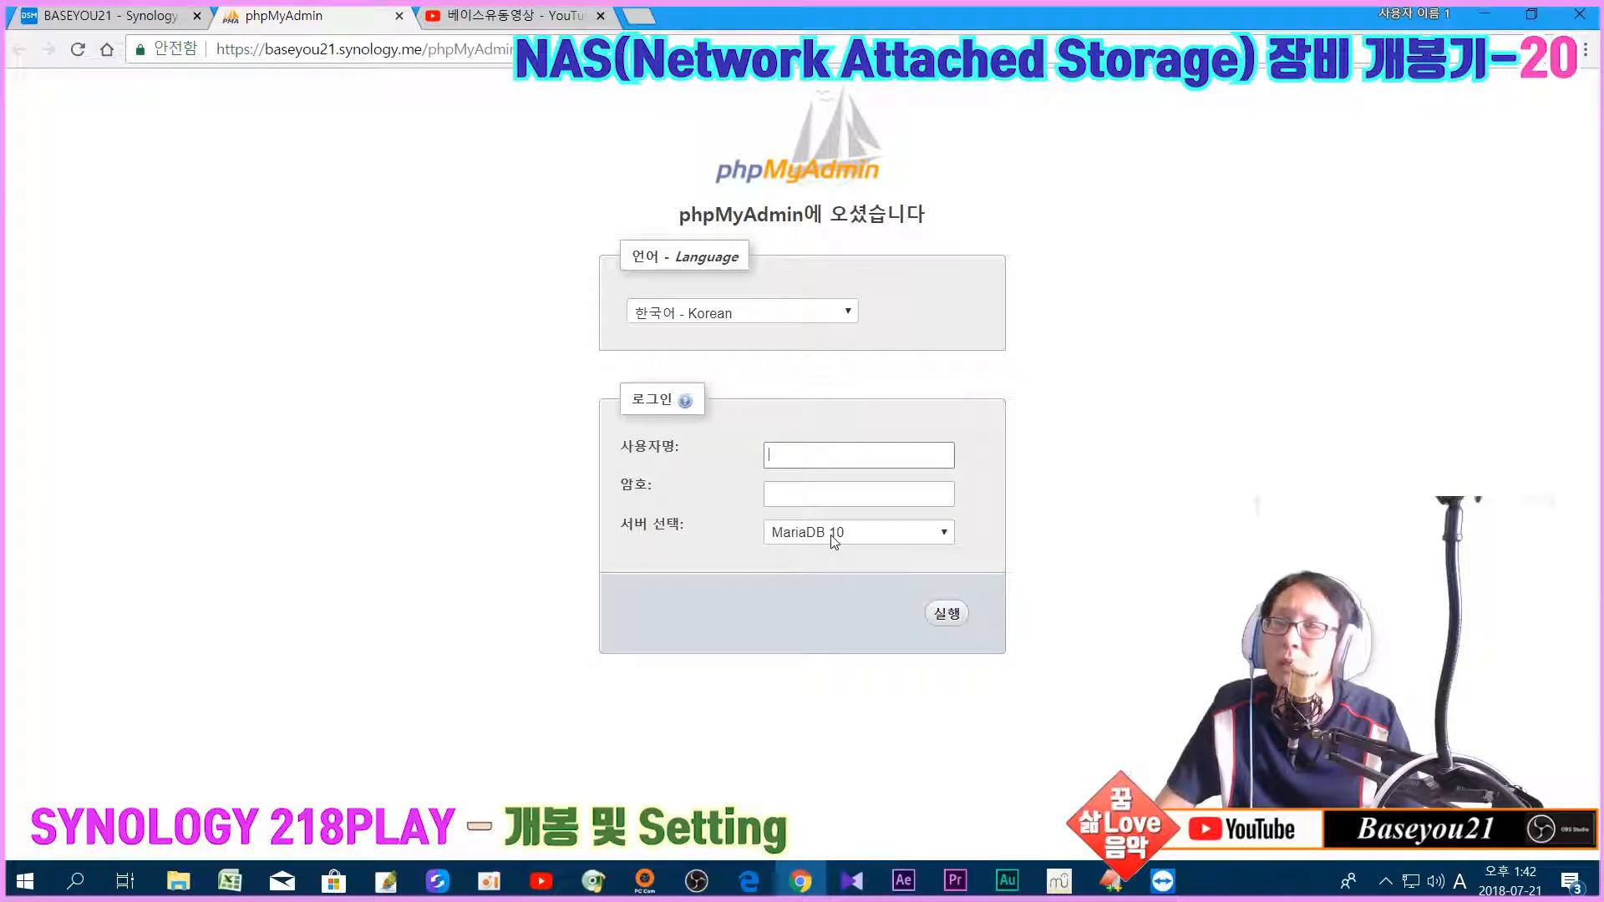
# Step: Log in to phpMyAdmin on the MariaDB 10 server as root with the account password
pyautogui.click(832, 539)
pyautogui.click(807, 447)
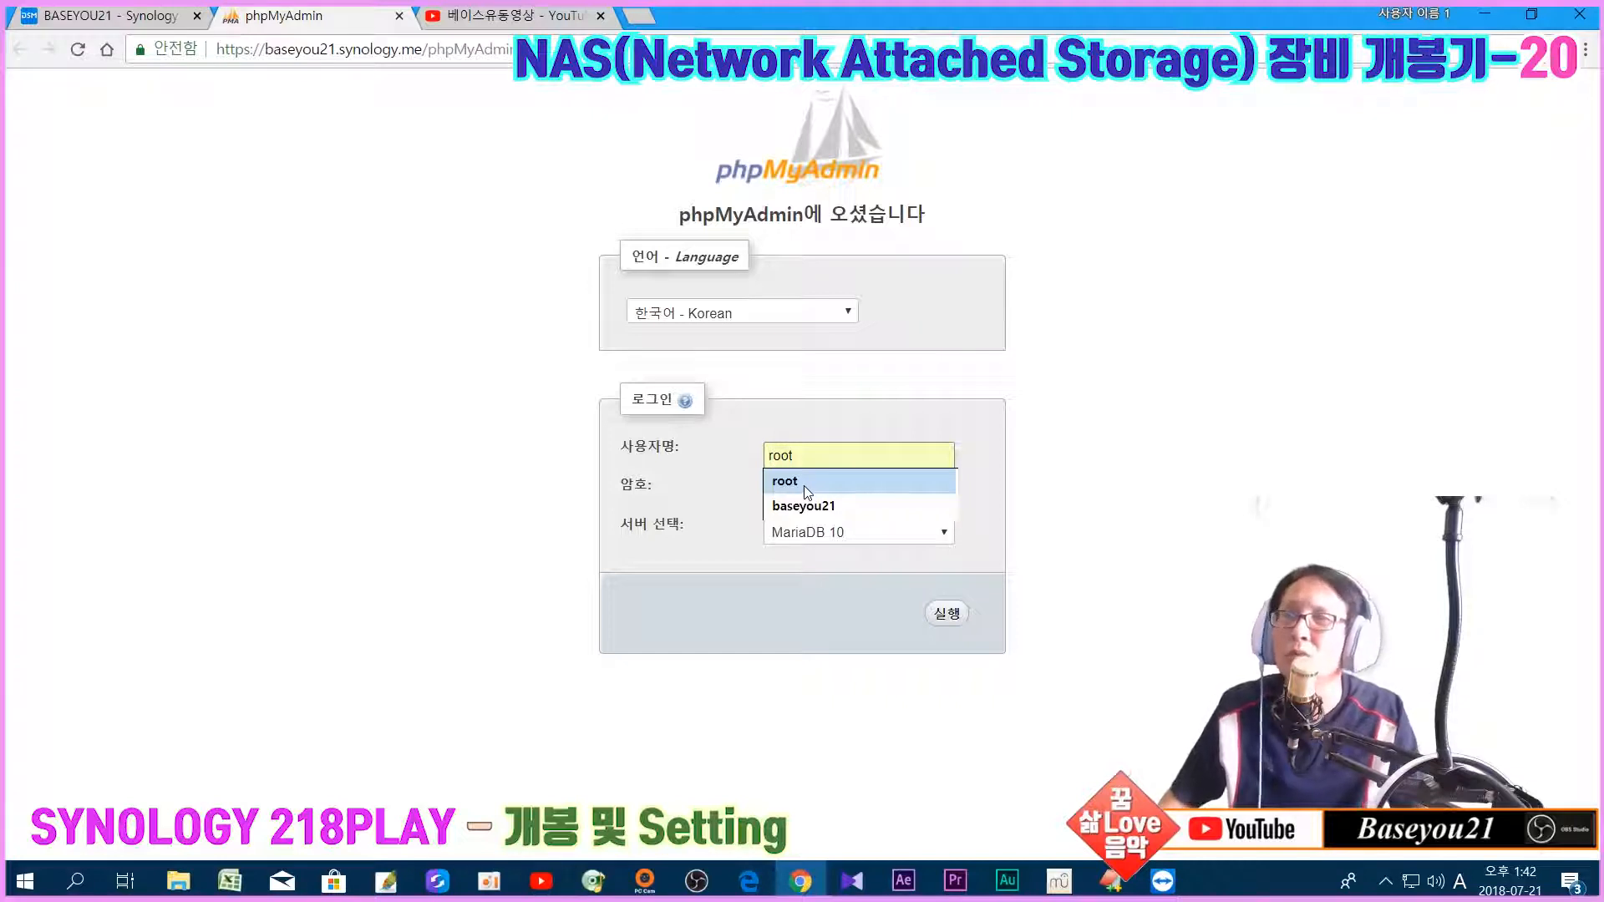
pyautogui.click(804, 484)
pyautogui.click(806, 488)
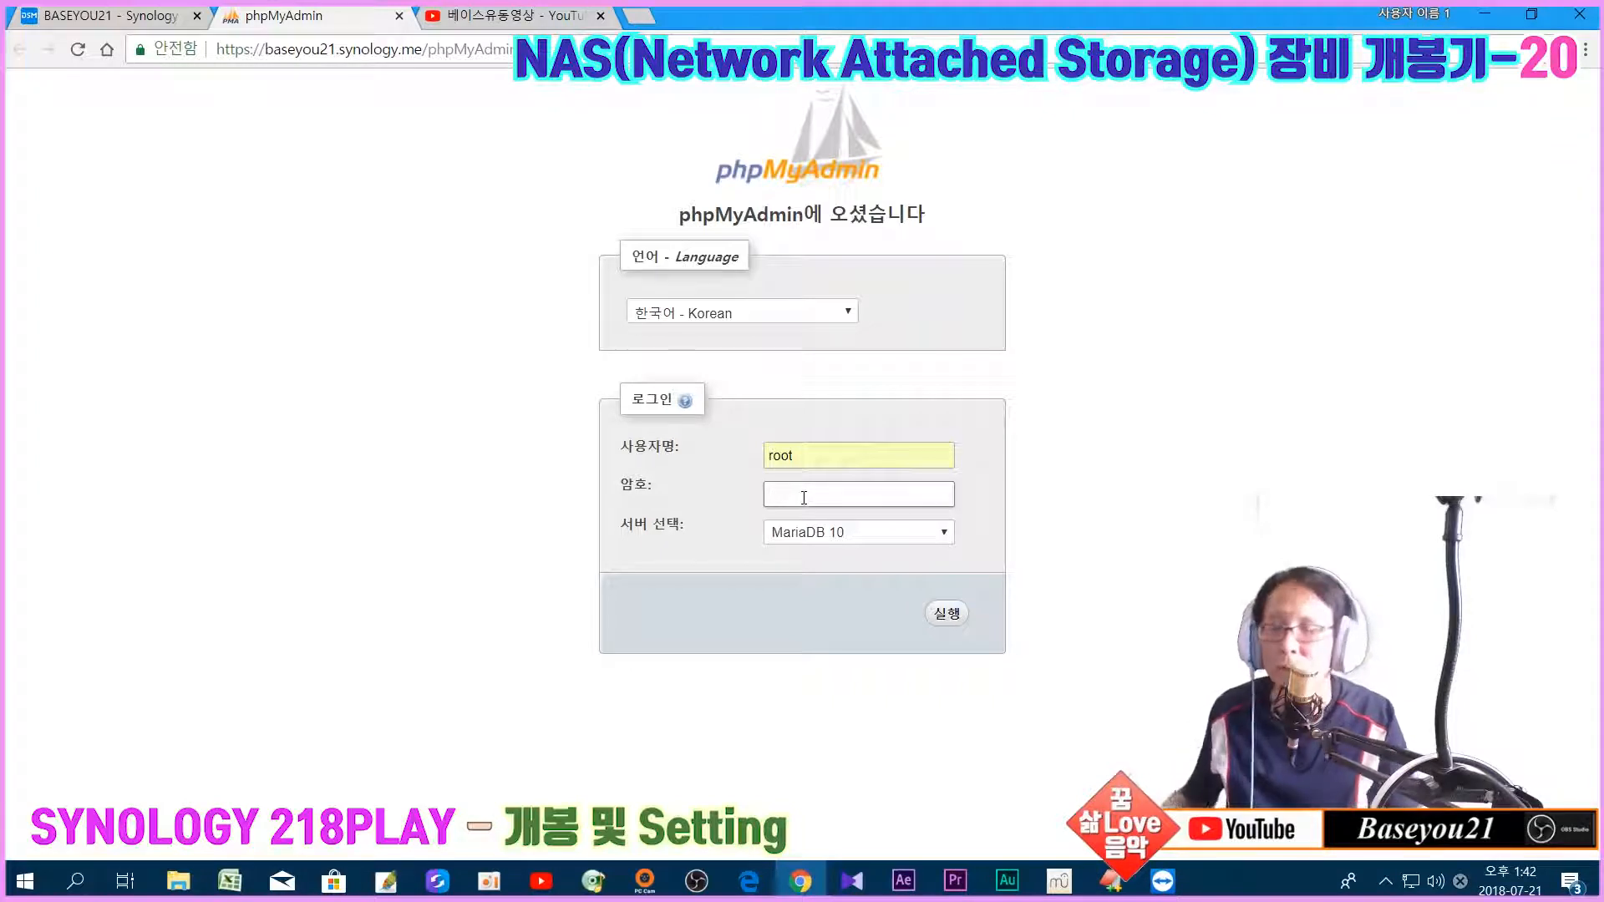
pyautogui.write('•••••••')
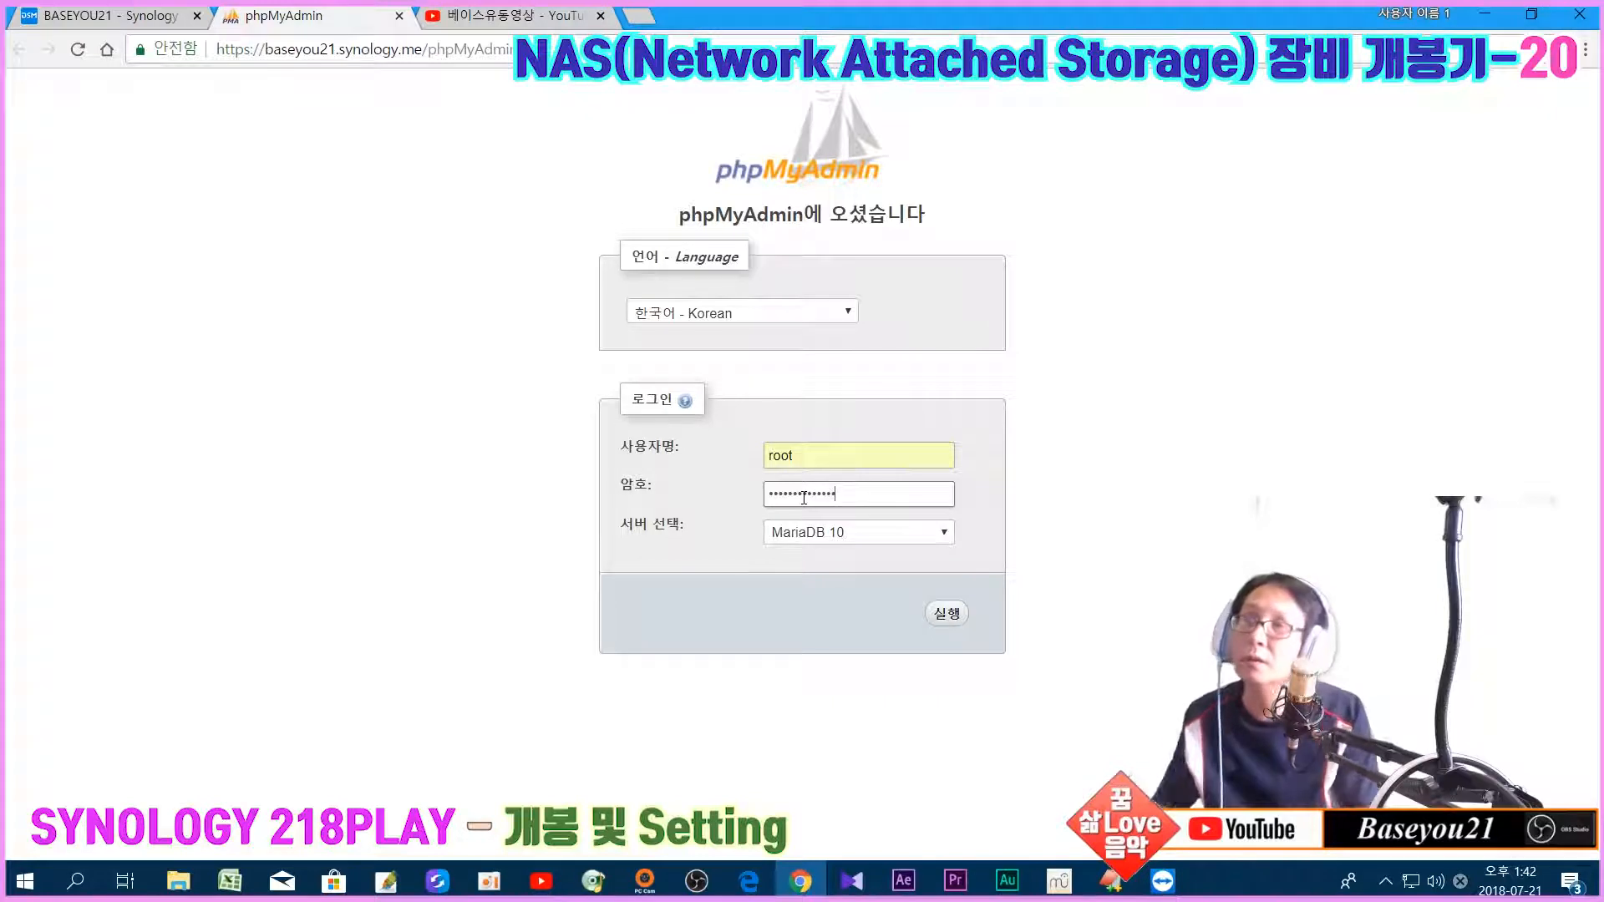
pyautogui.click(946, 620)
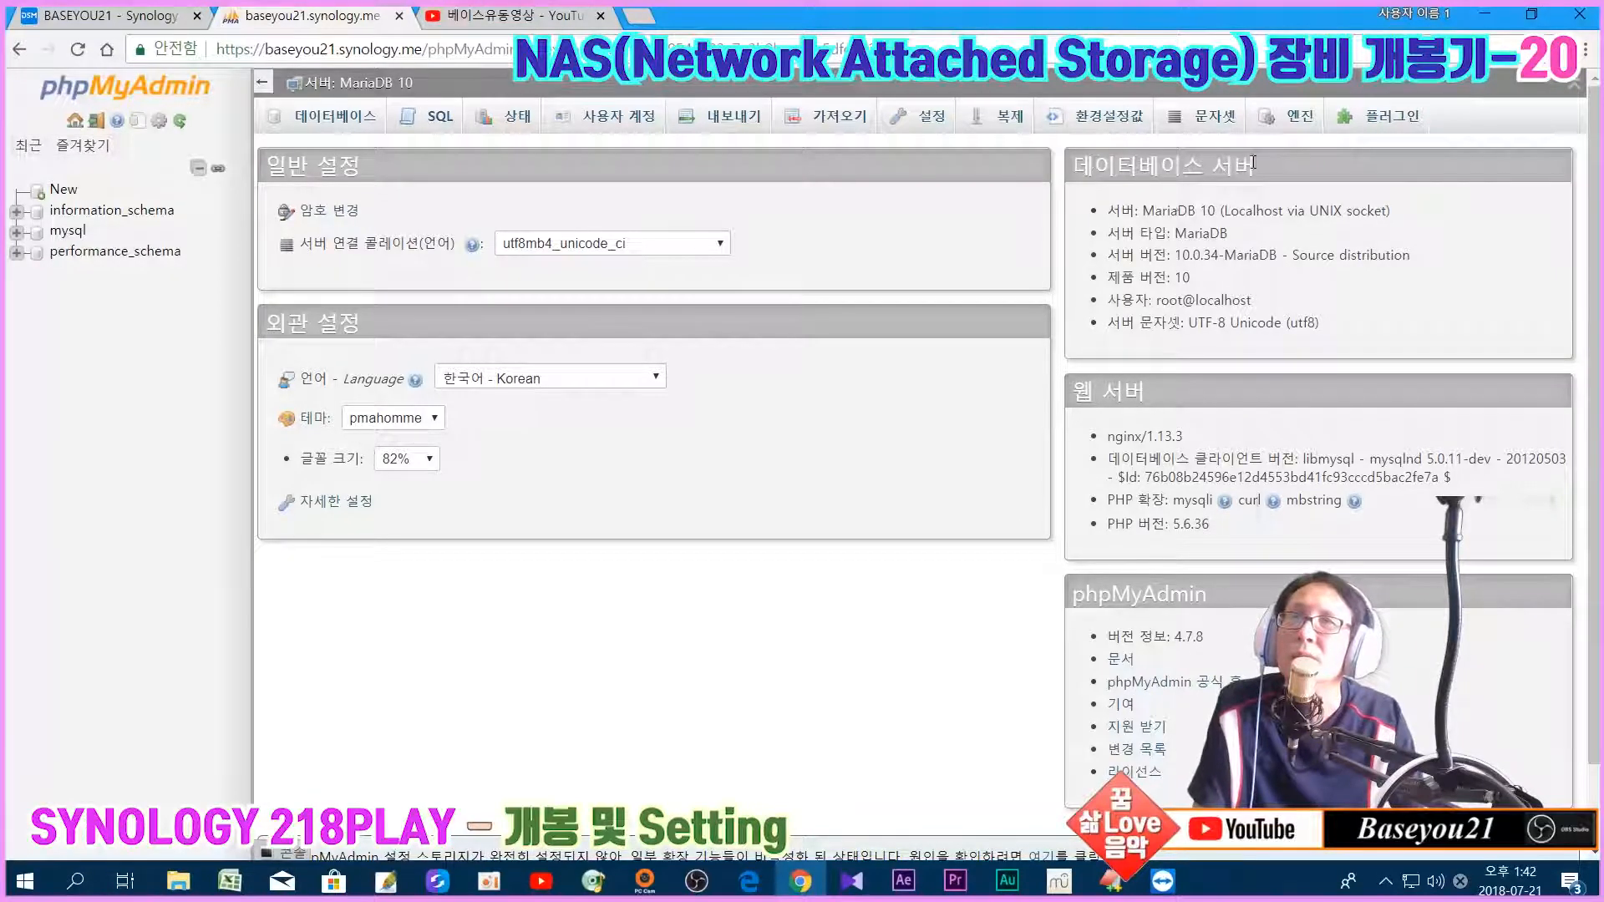
pyautogui.moveTo(1111, 211); pyautogui.dragTo(1220, 212)
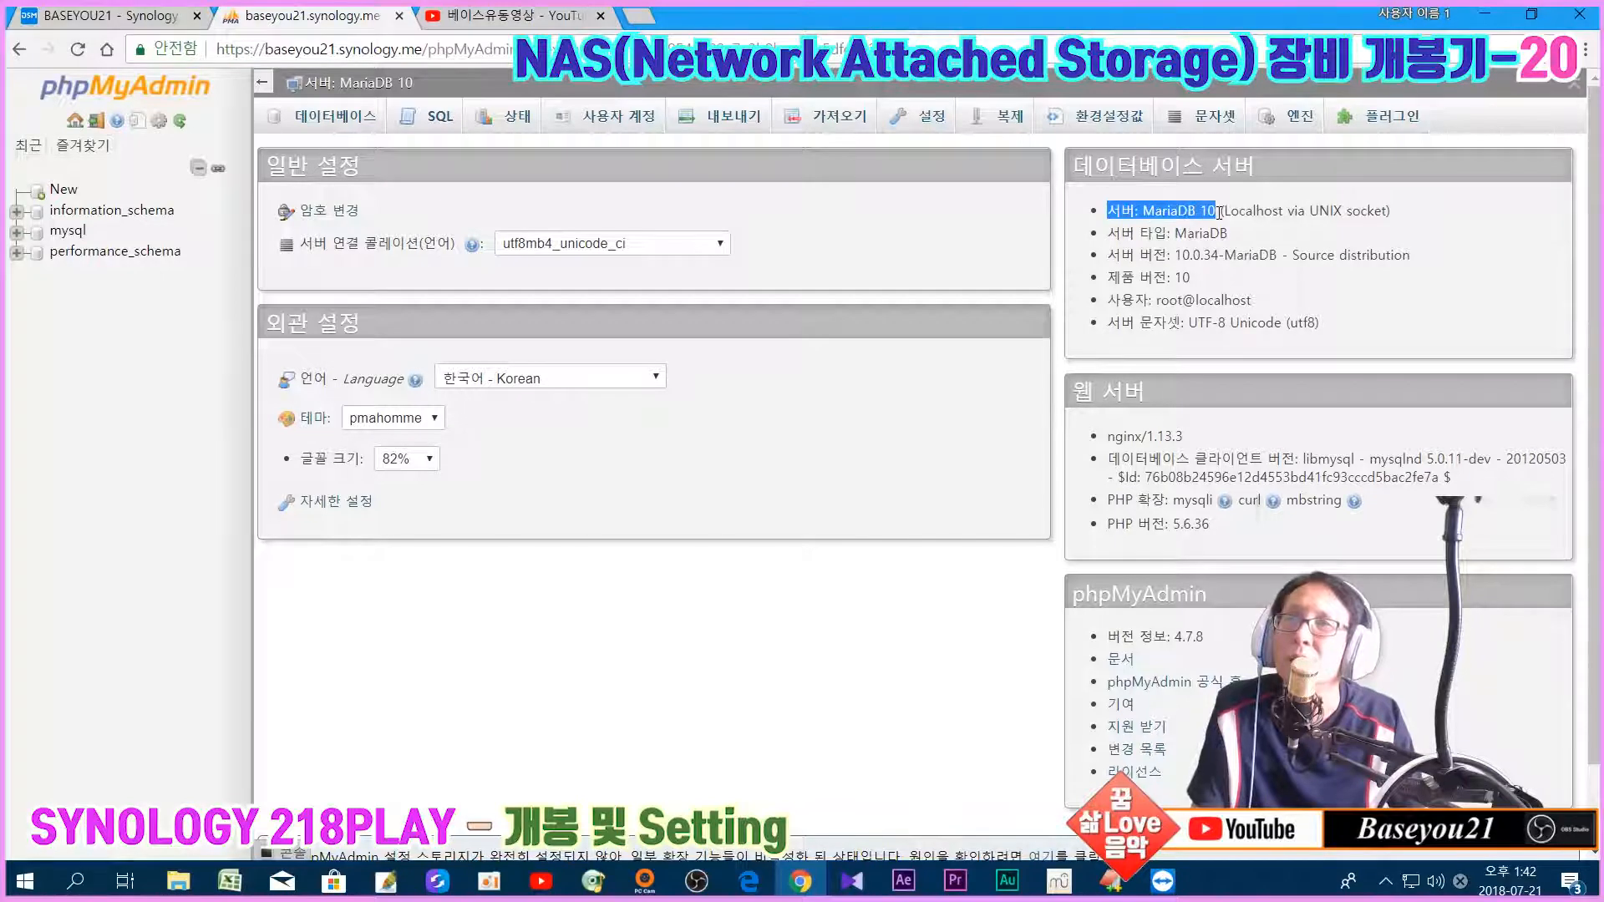
pyautogui.click(1328, 339)
pyautogui.moveTo(1108, 437); pyautogui.dragTo(1195, 447)
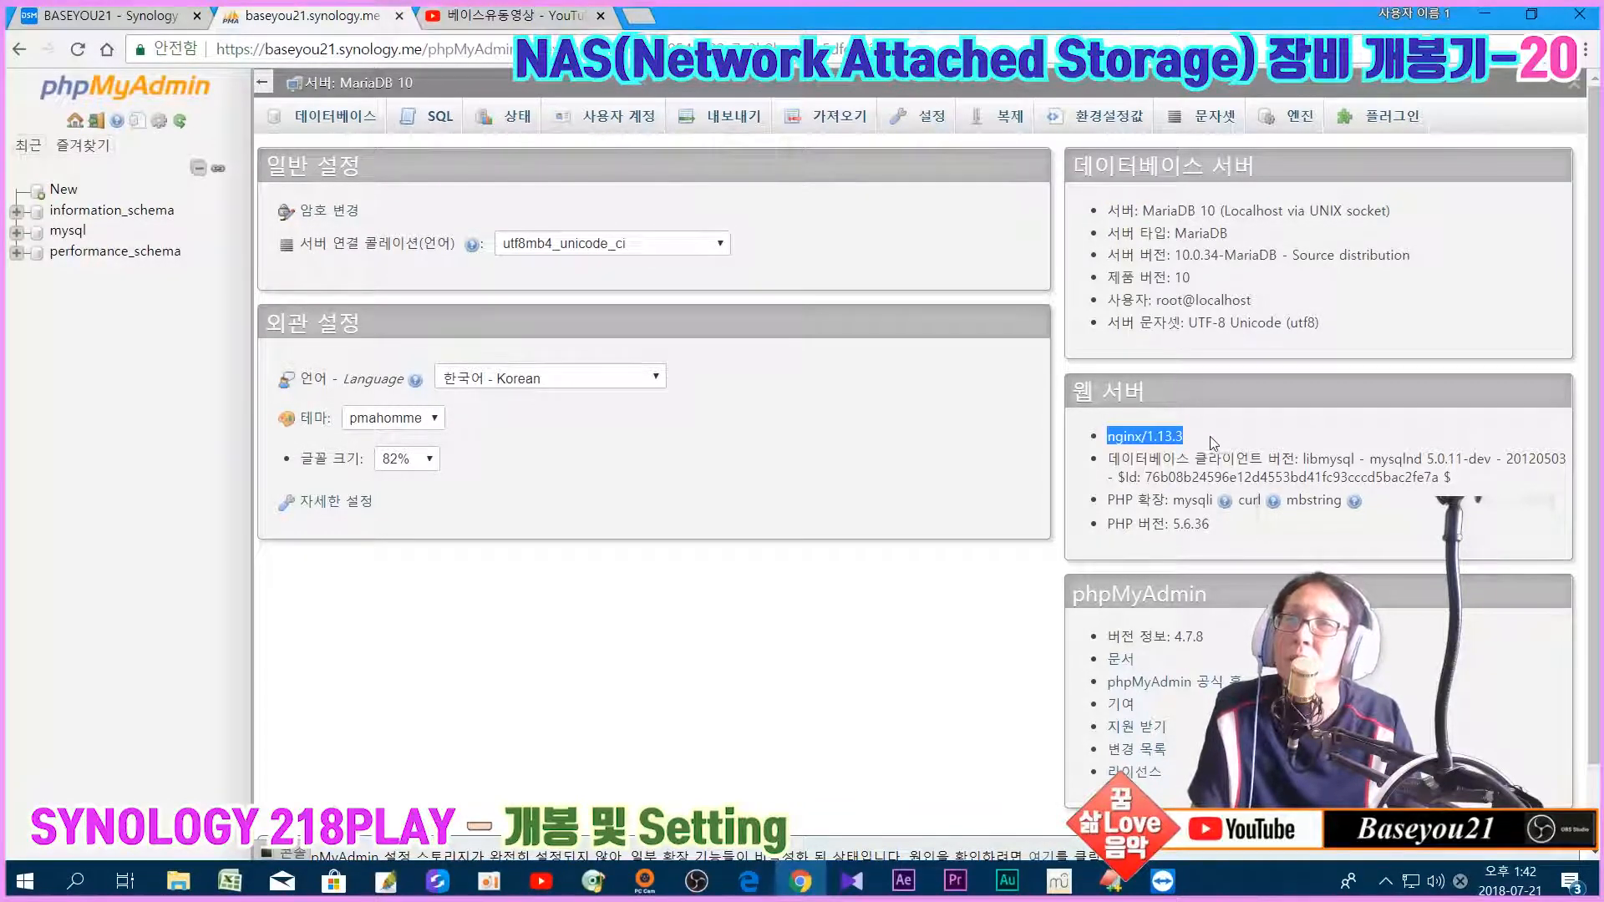
pyautogui.click(1164, 493)
pyautogui.moveTo(1114, 523); pyautogui.dragTo(1211, 526)
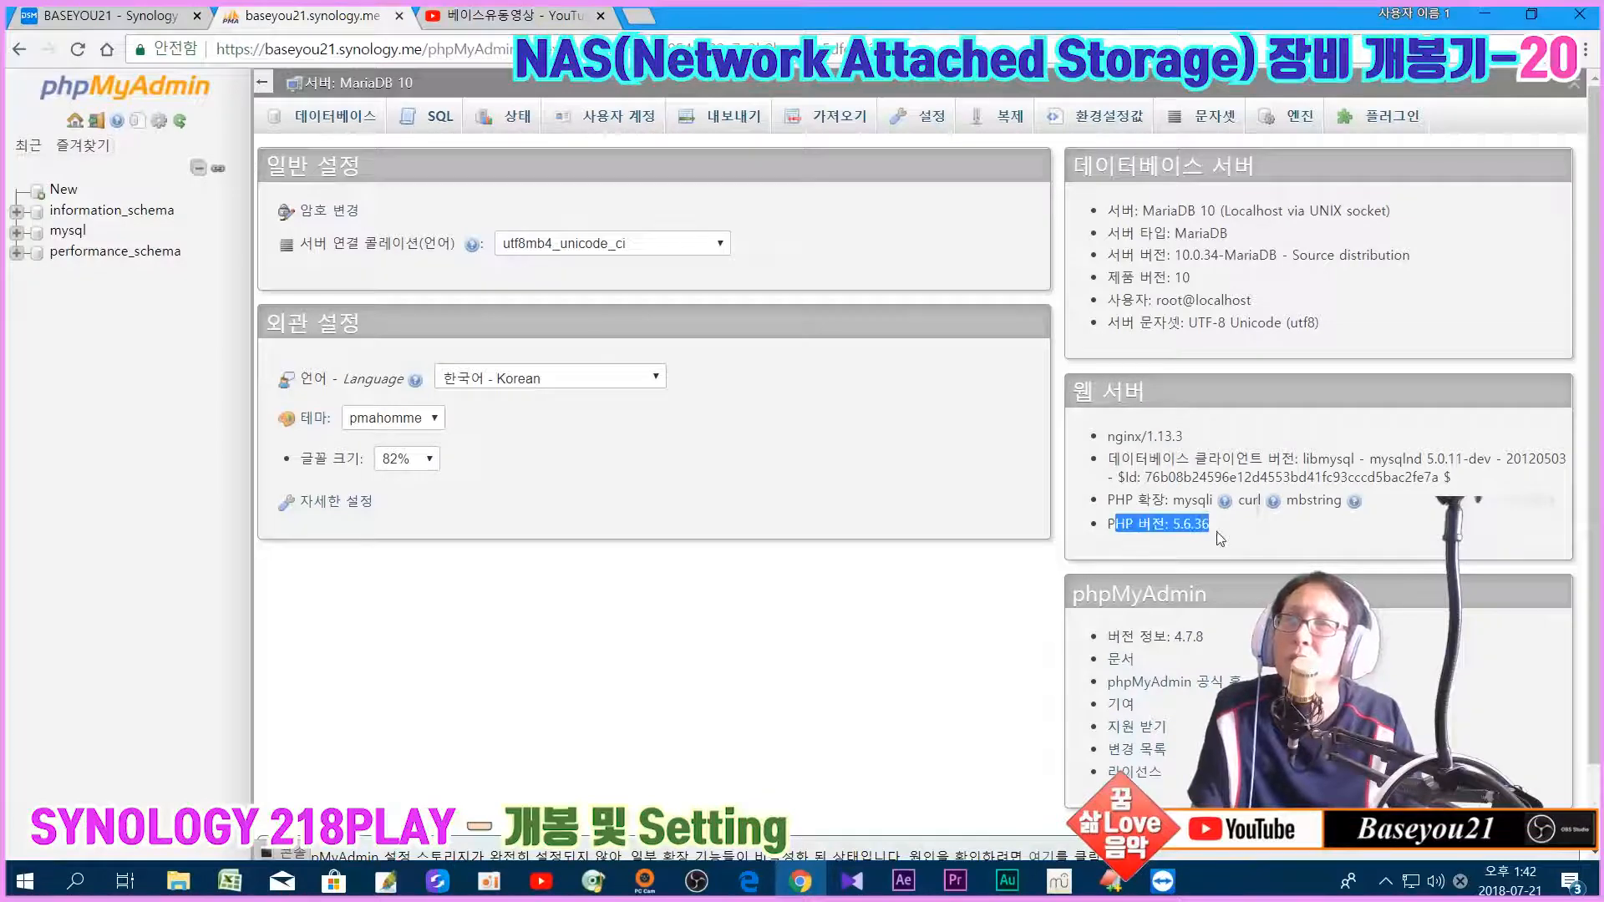
pyautogui.click(914, 649)
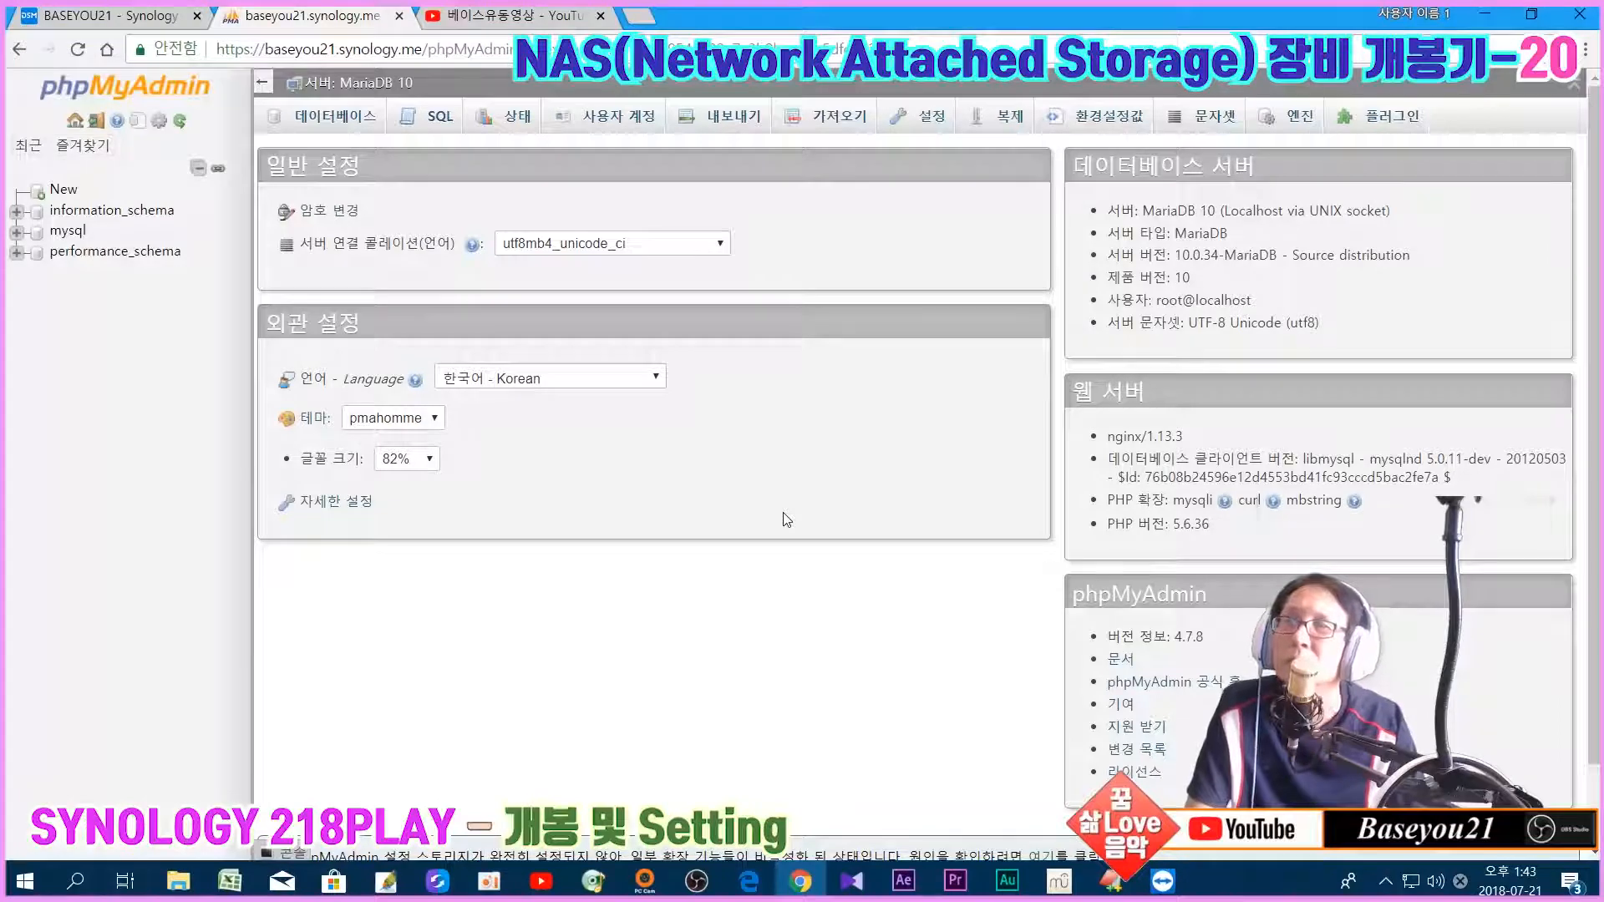
pyautogui.moveTo(1148, 879)
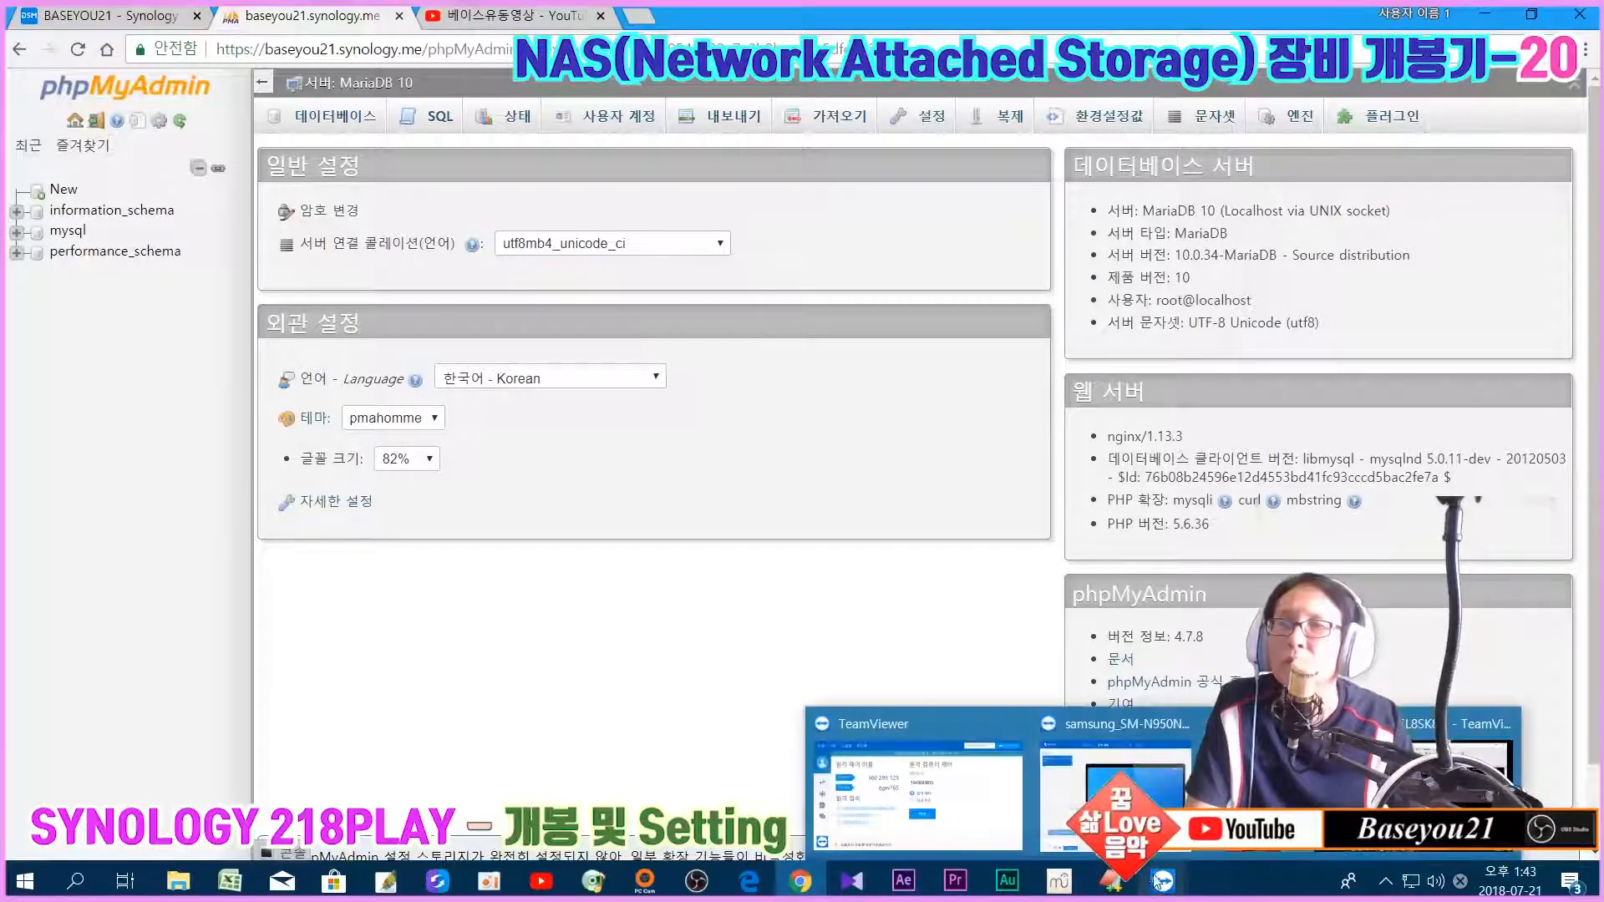
pyautogui.click(1403, 761)
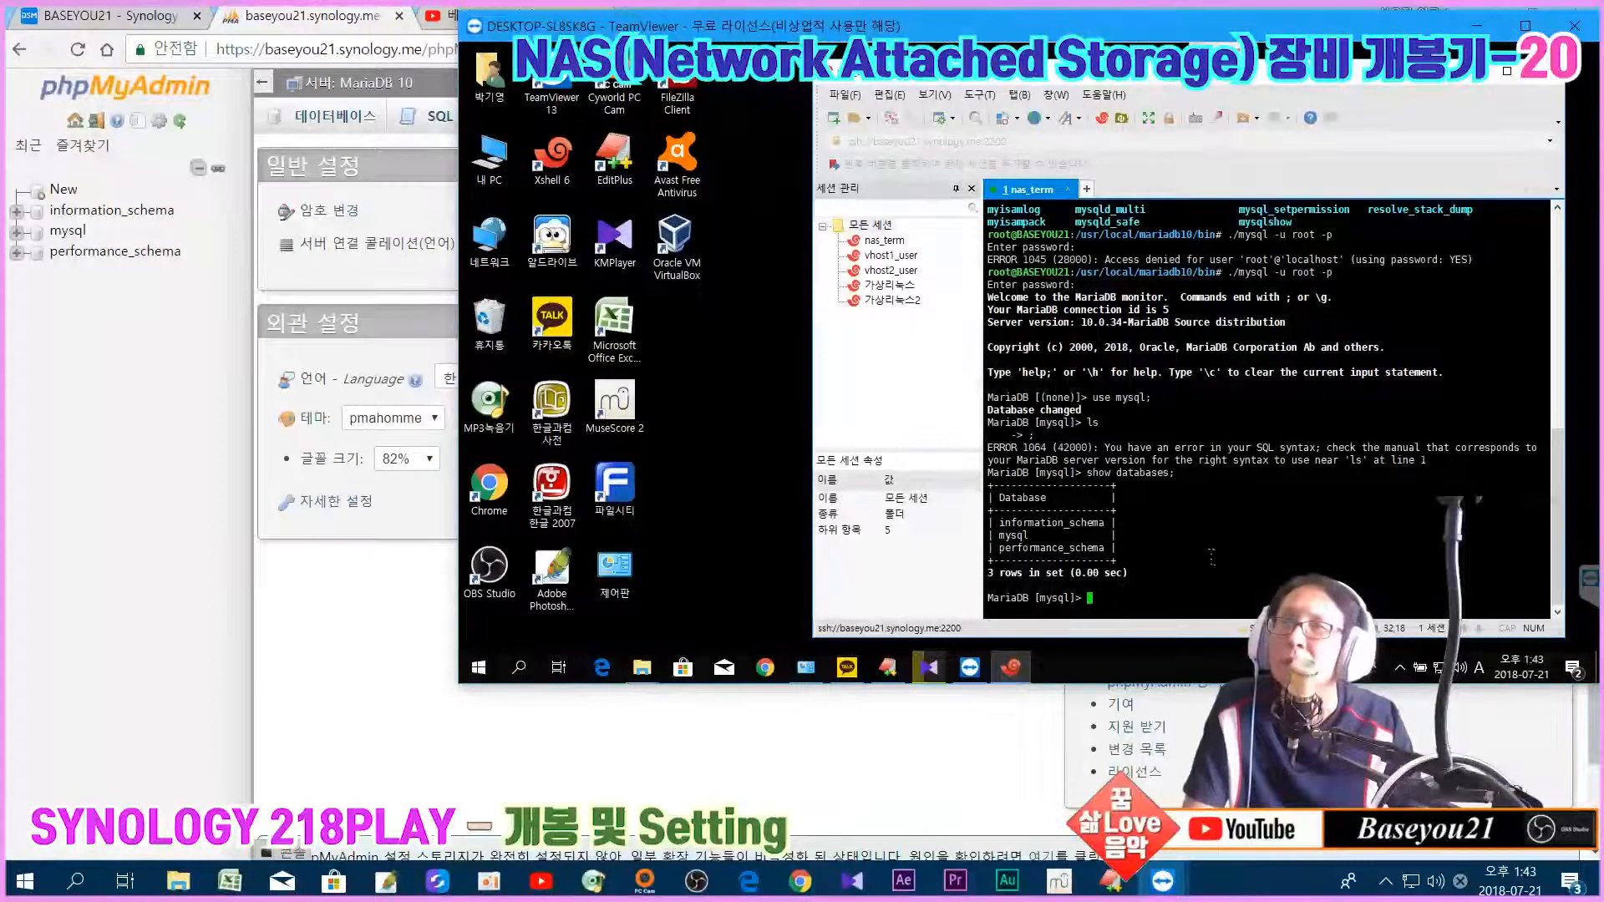
pyautogui.moveTo(1010, 495); pyautogui.dragTo(1091, 509)
pyautogui.click(1028, 556)
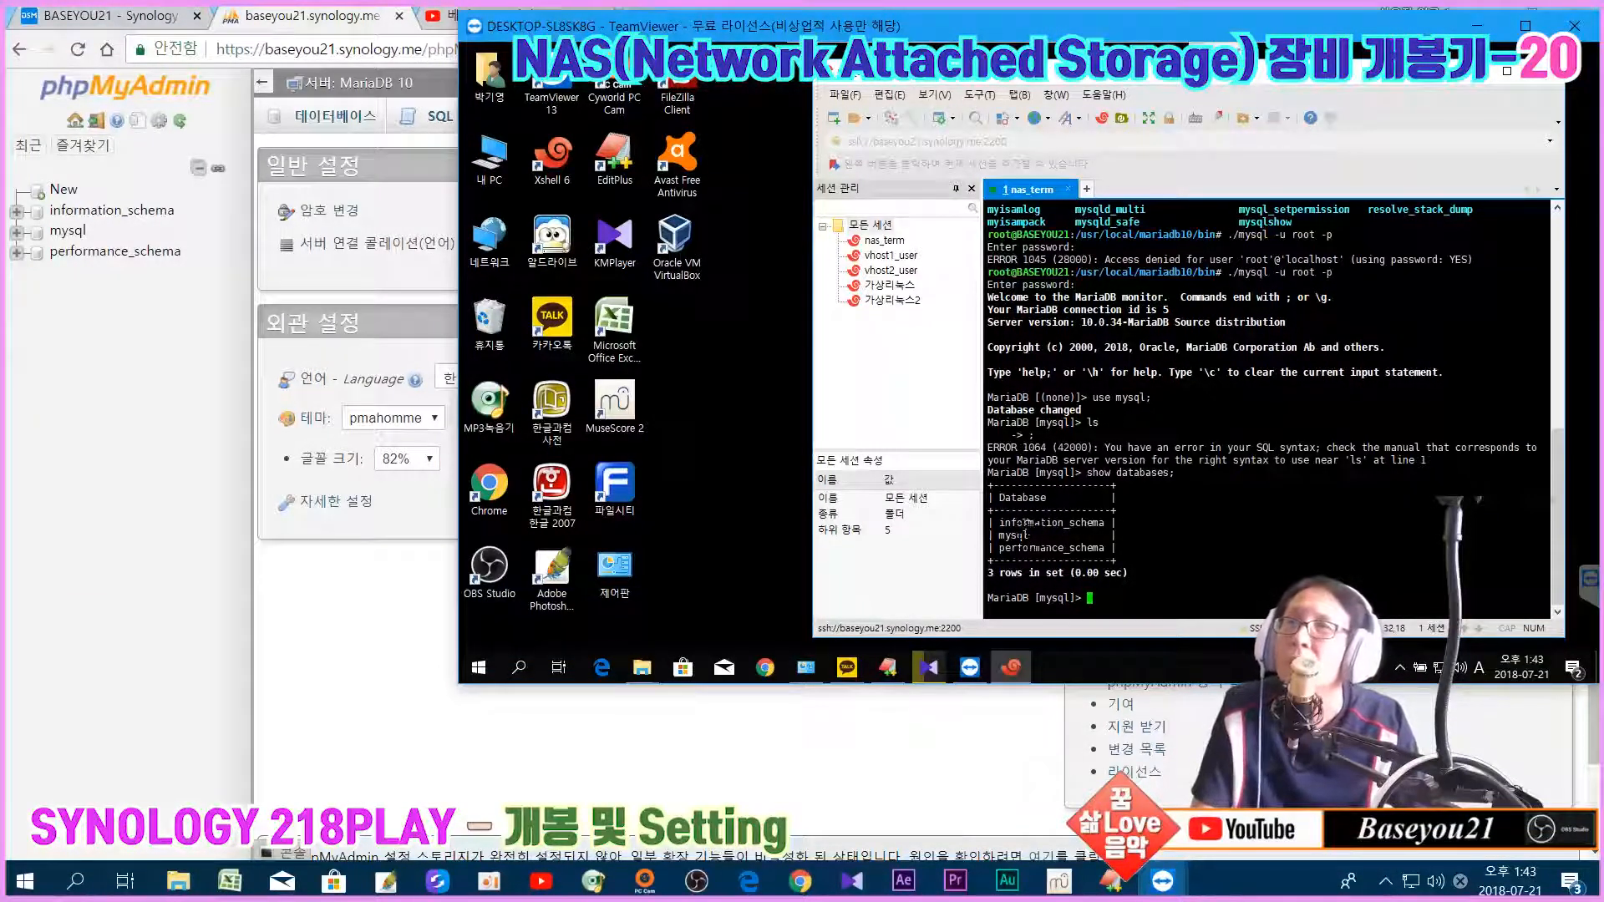
pyautogui.click(324, 760)
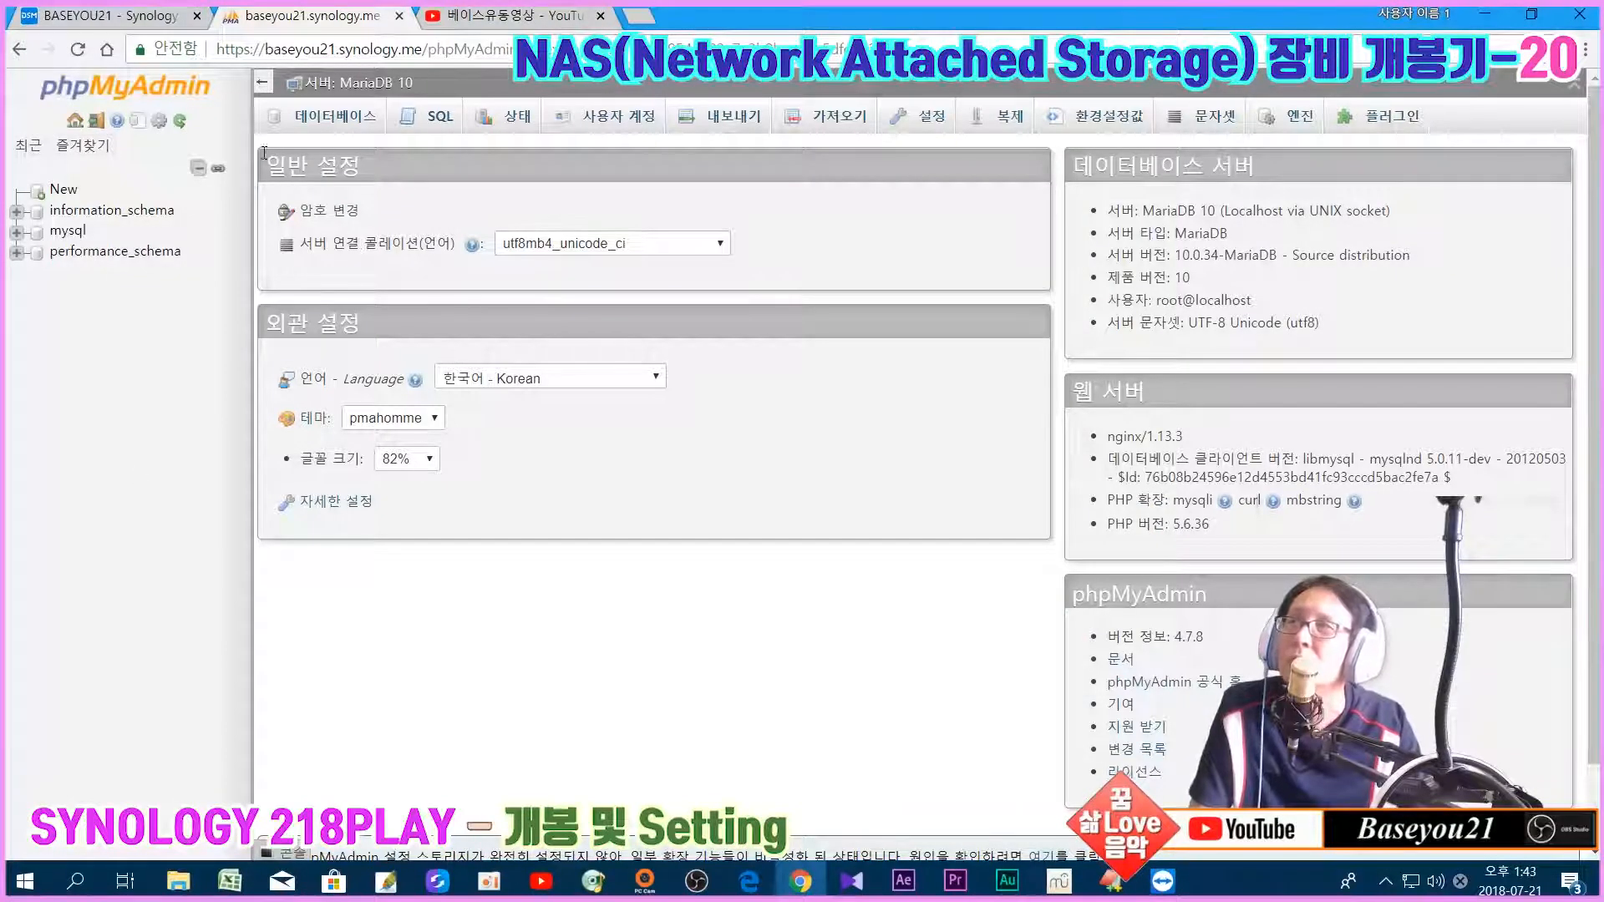
pyautogui.click(77, 117)
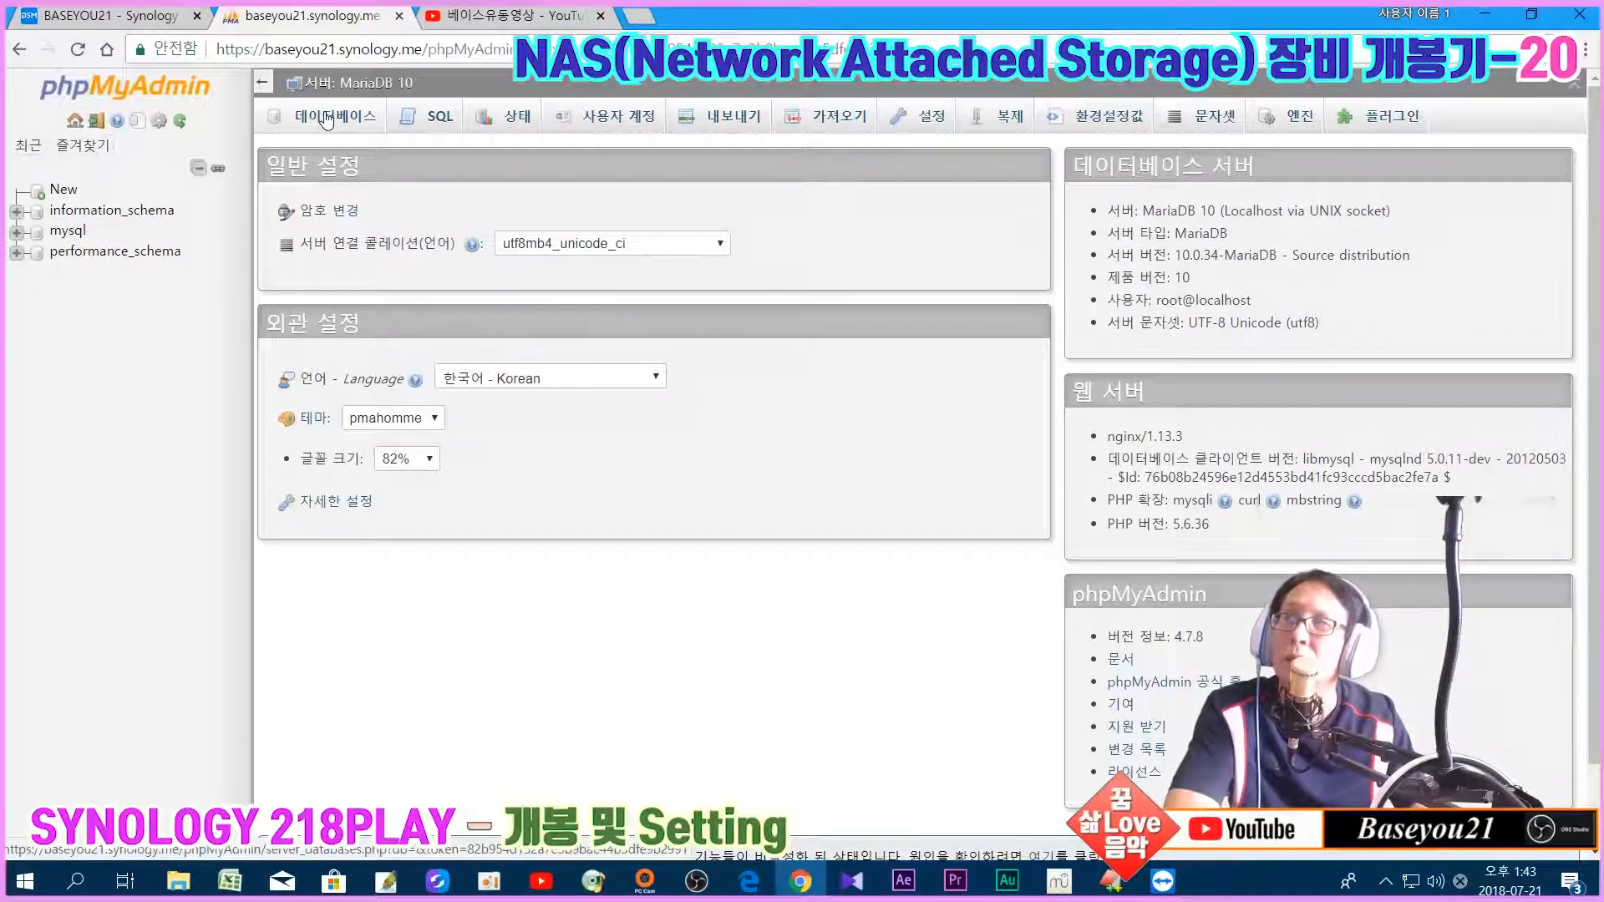
pyautogui.click(326, 120)
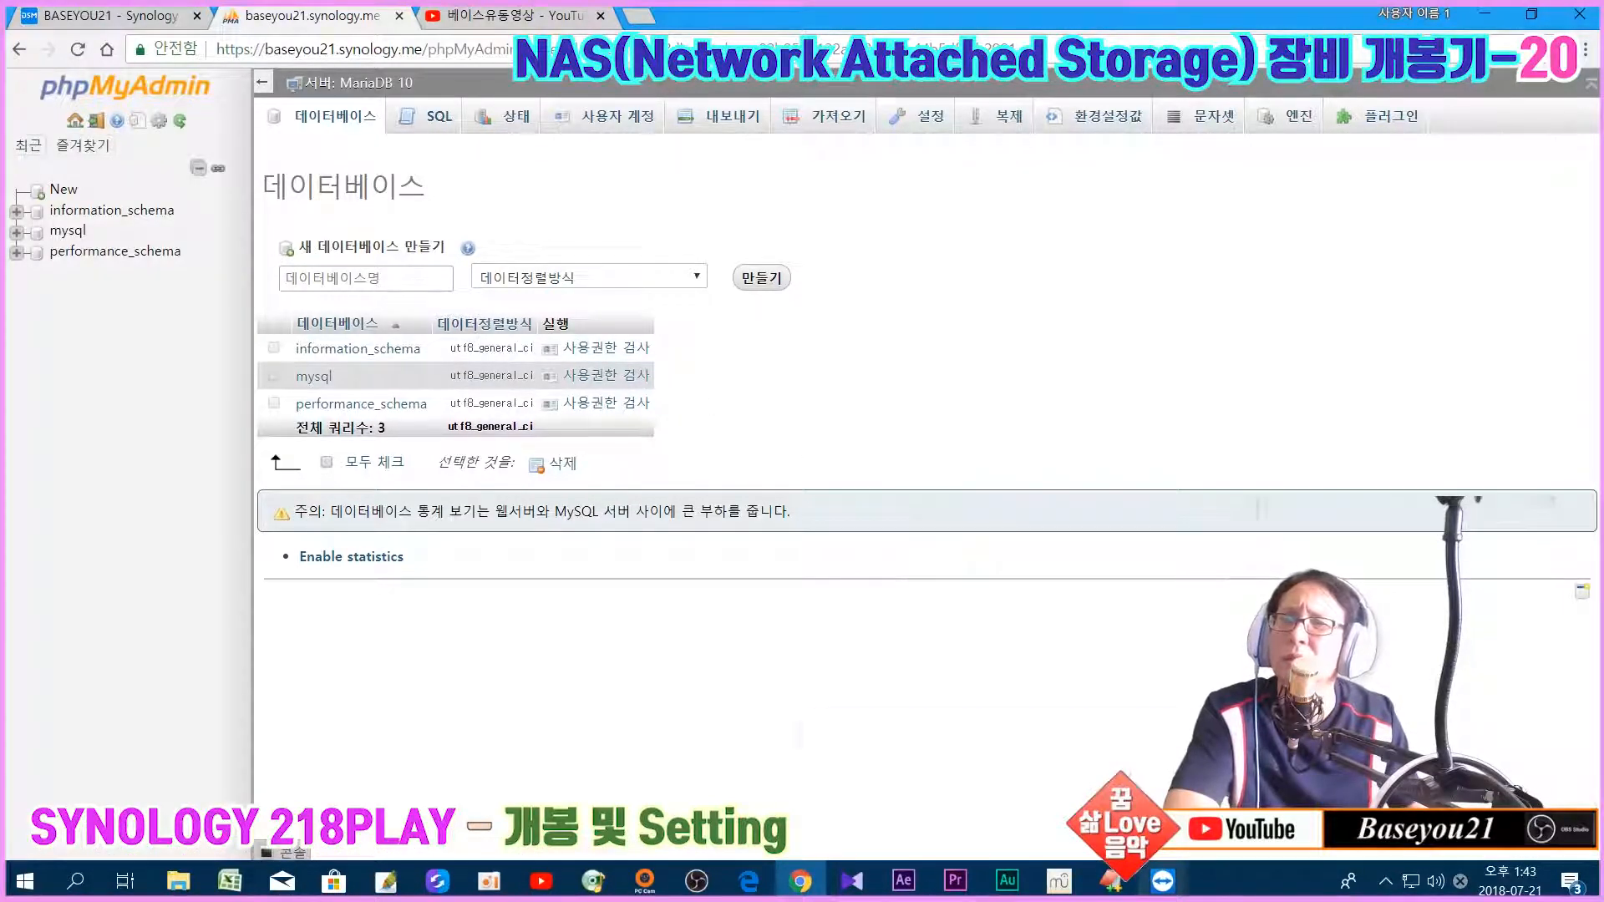
pyautogui.click(1163, 882)
pyautogui.click(1410, 772)
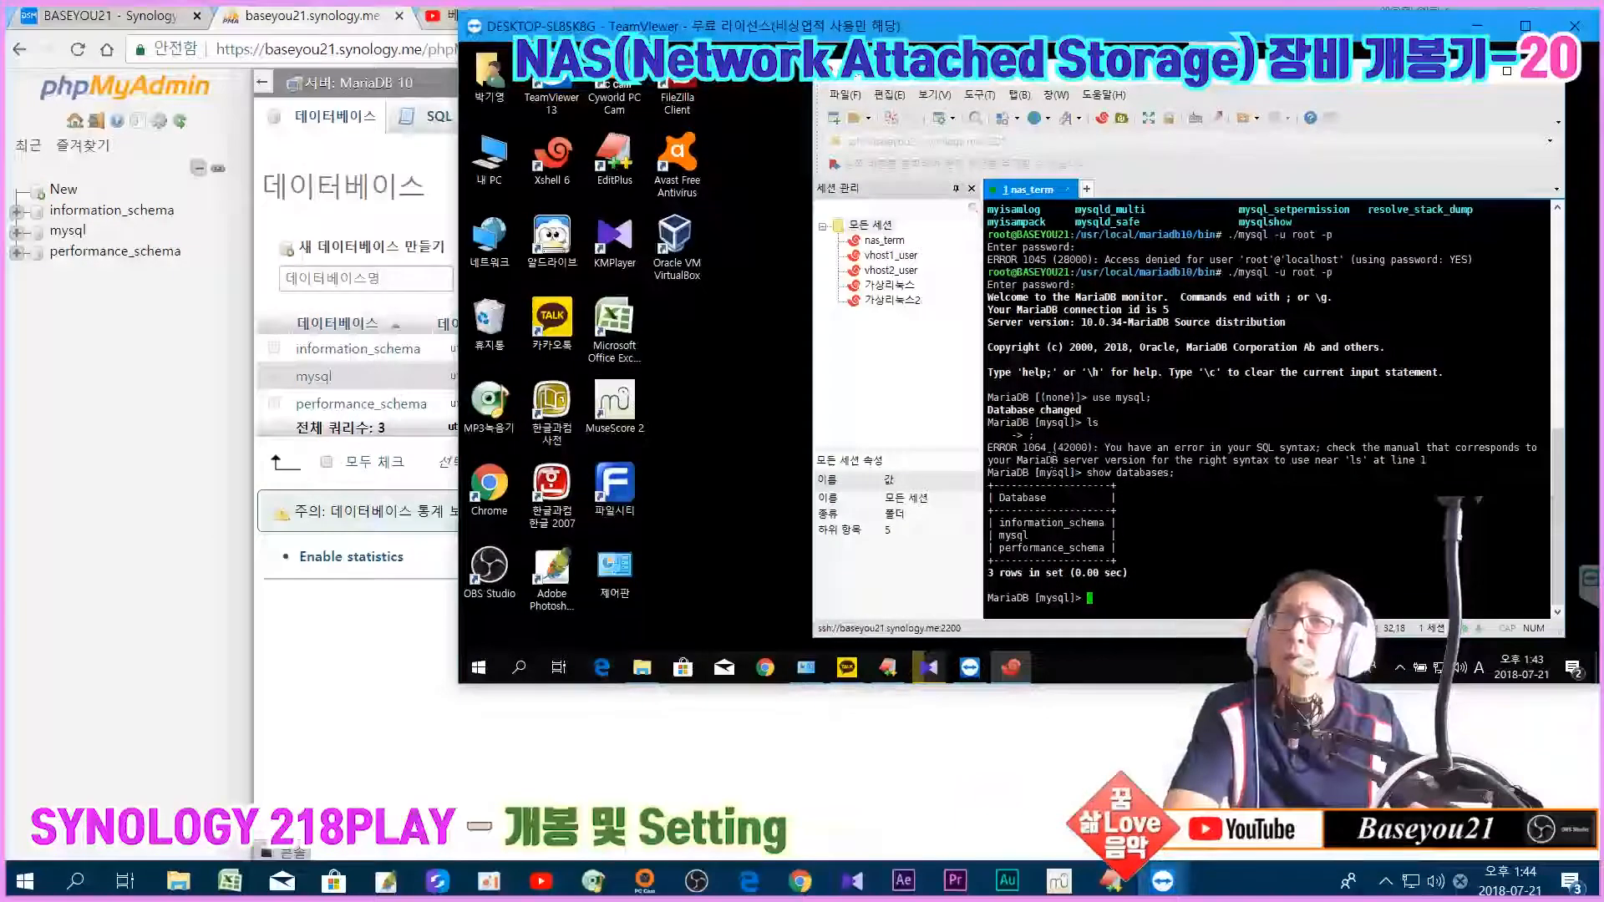
pyautogui.moveTo(999, 523); pyautogui.dragTo(1095, 552)
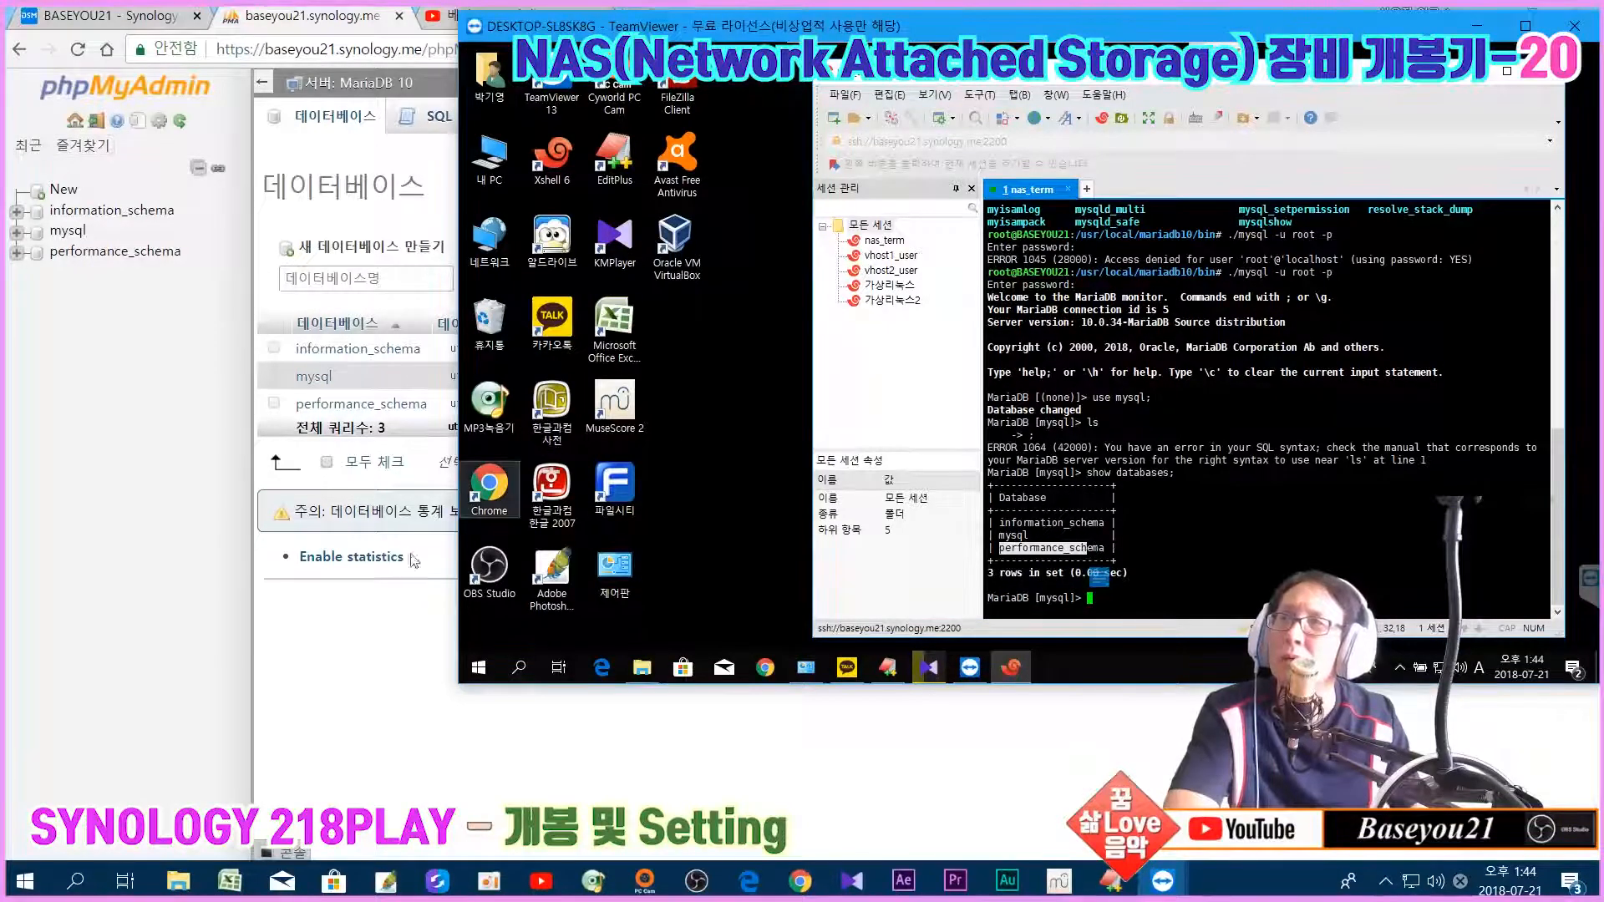
pyautogui.click(386, 685)
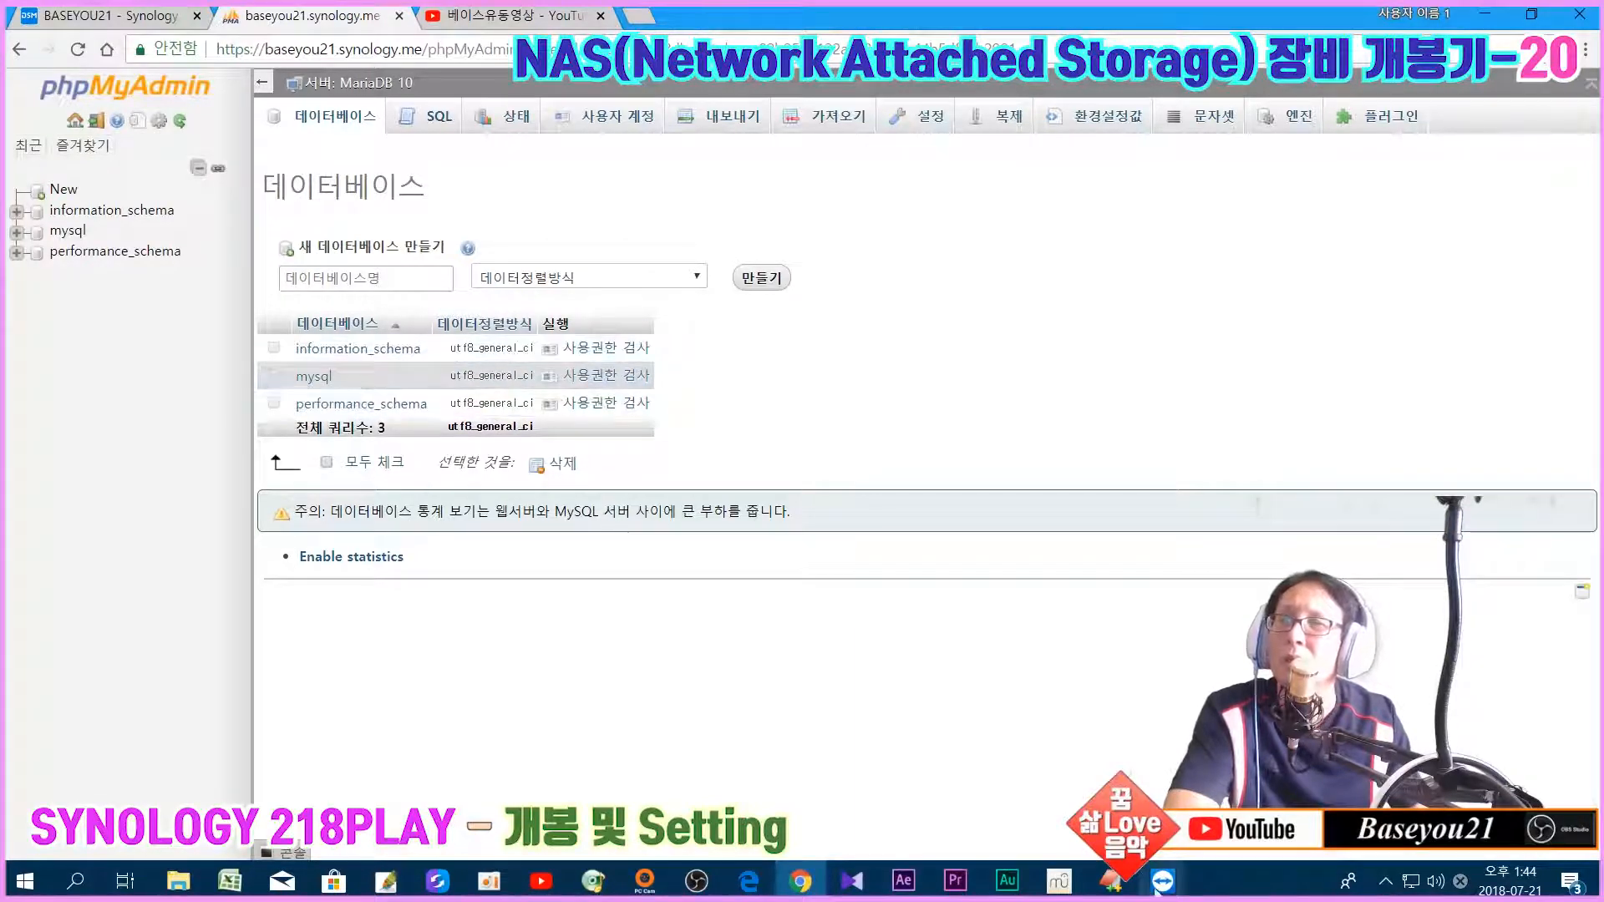
pyautogui.click(1086, 781)
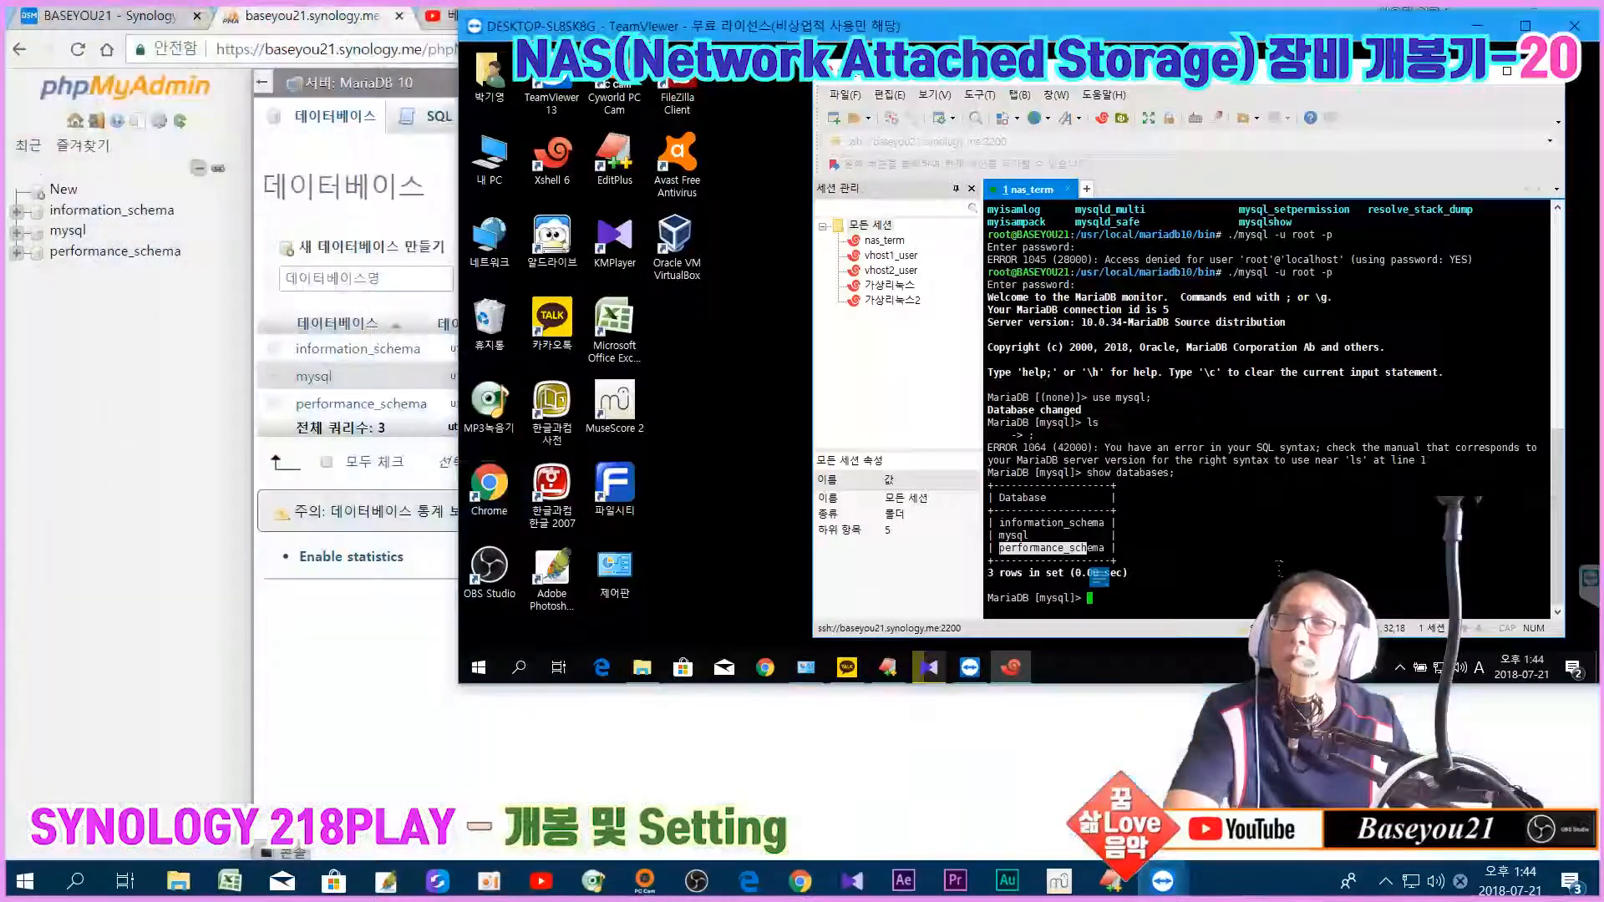
pyautogui.click(1266, 578)
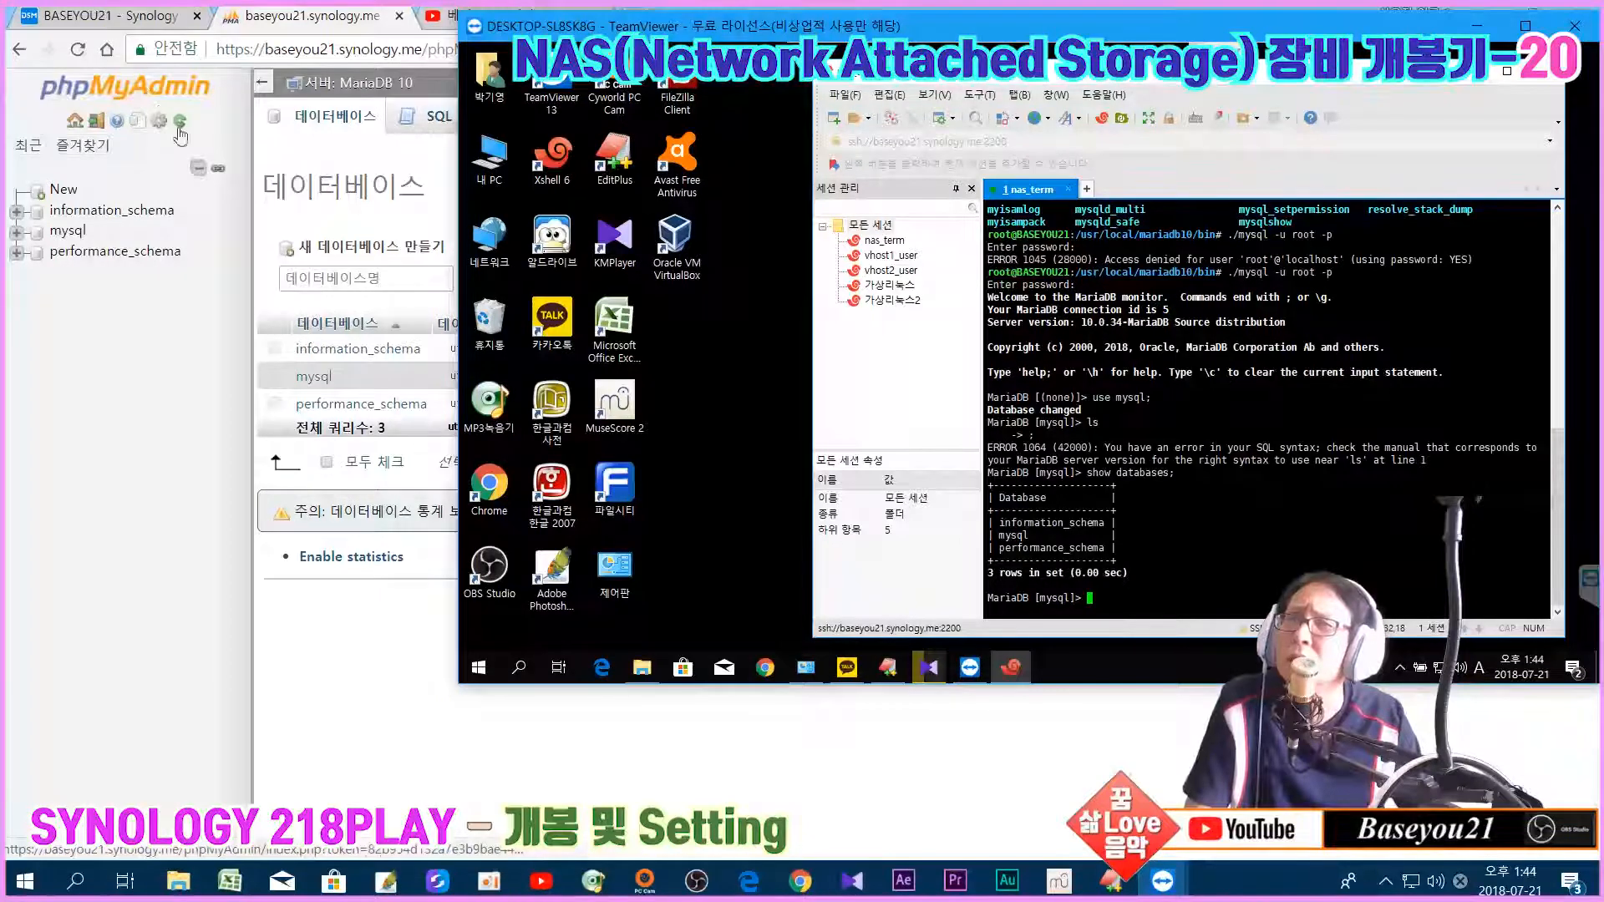
pyautogui.click(145, 129)
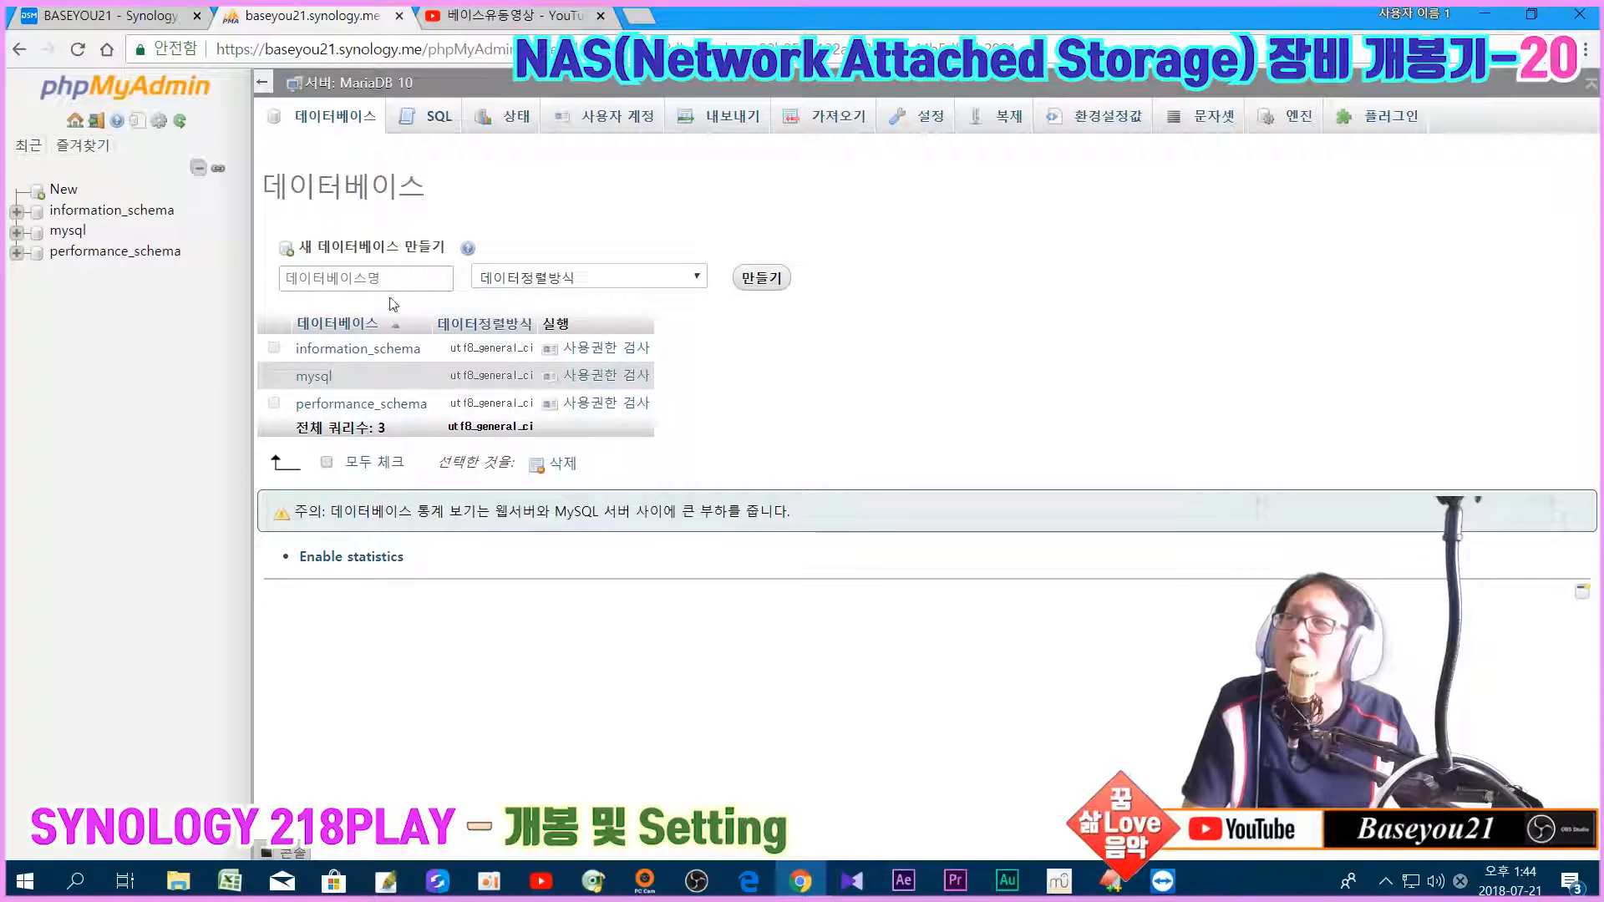
pyautogui.click(367, 280)
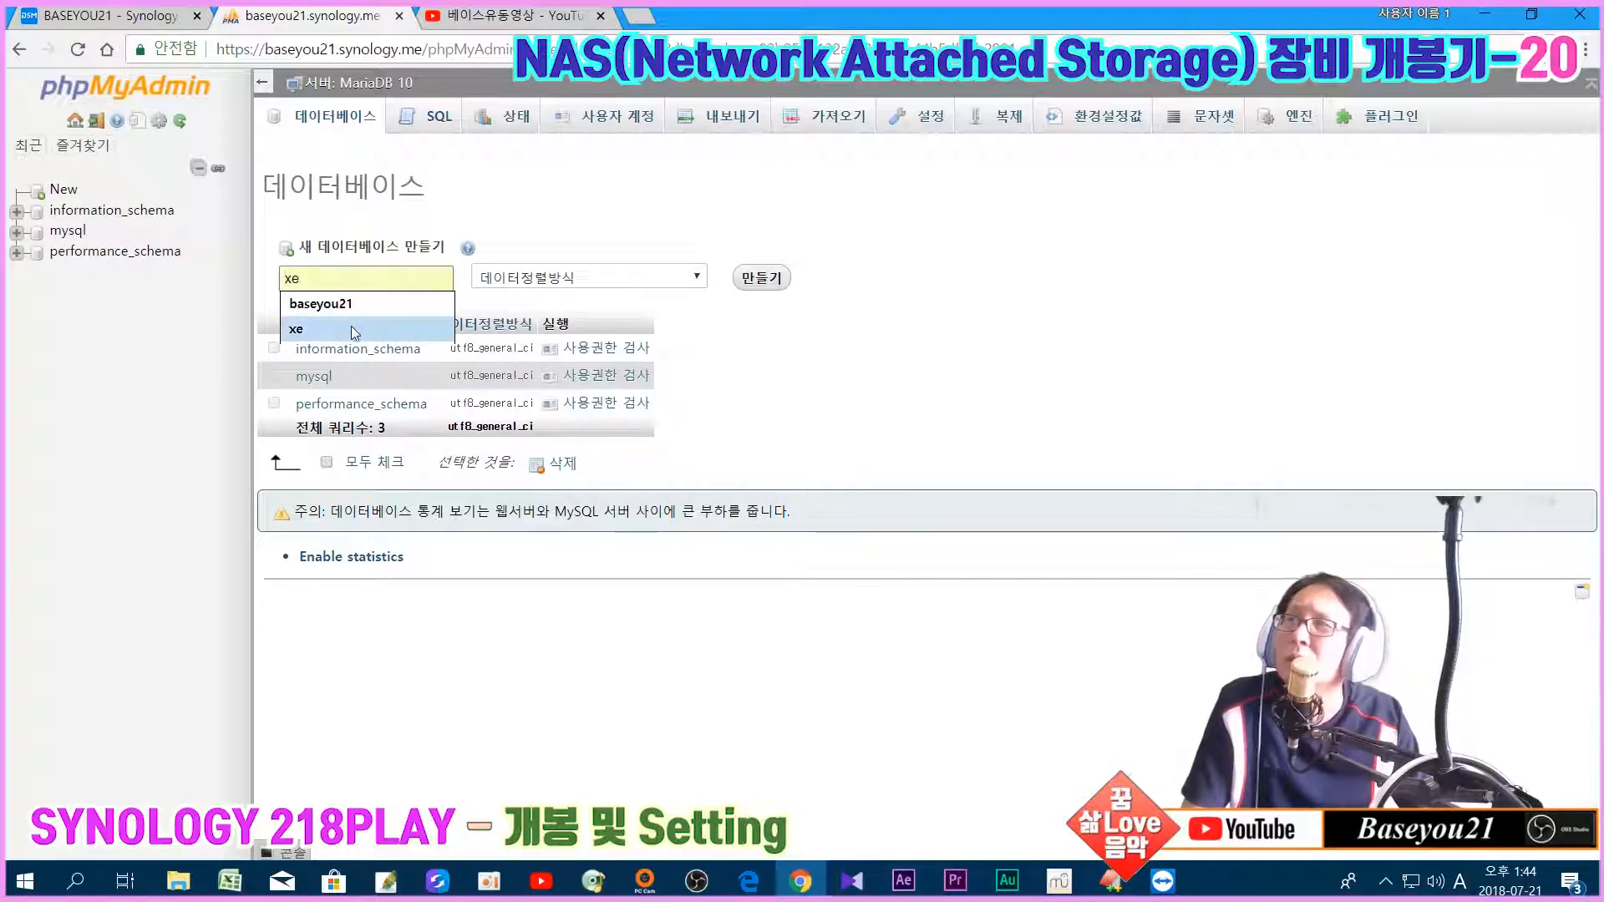
pyautogui.click(820, 312)
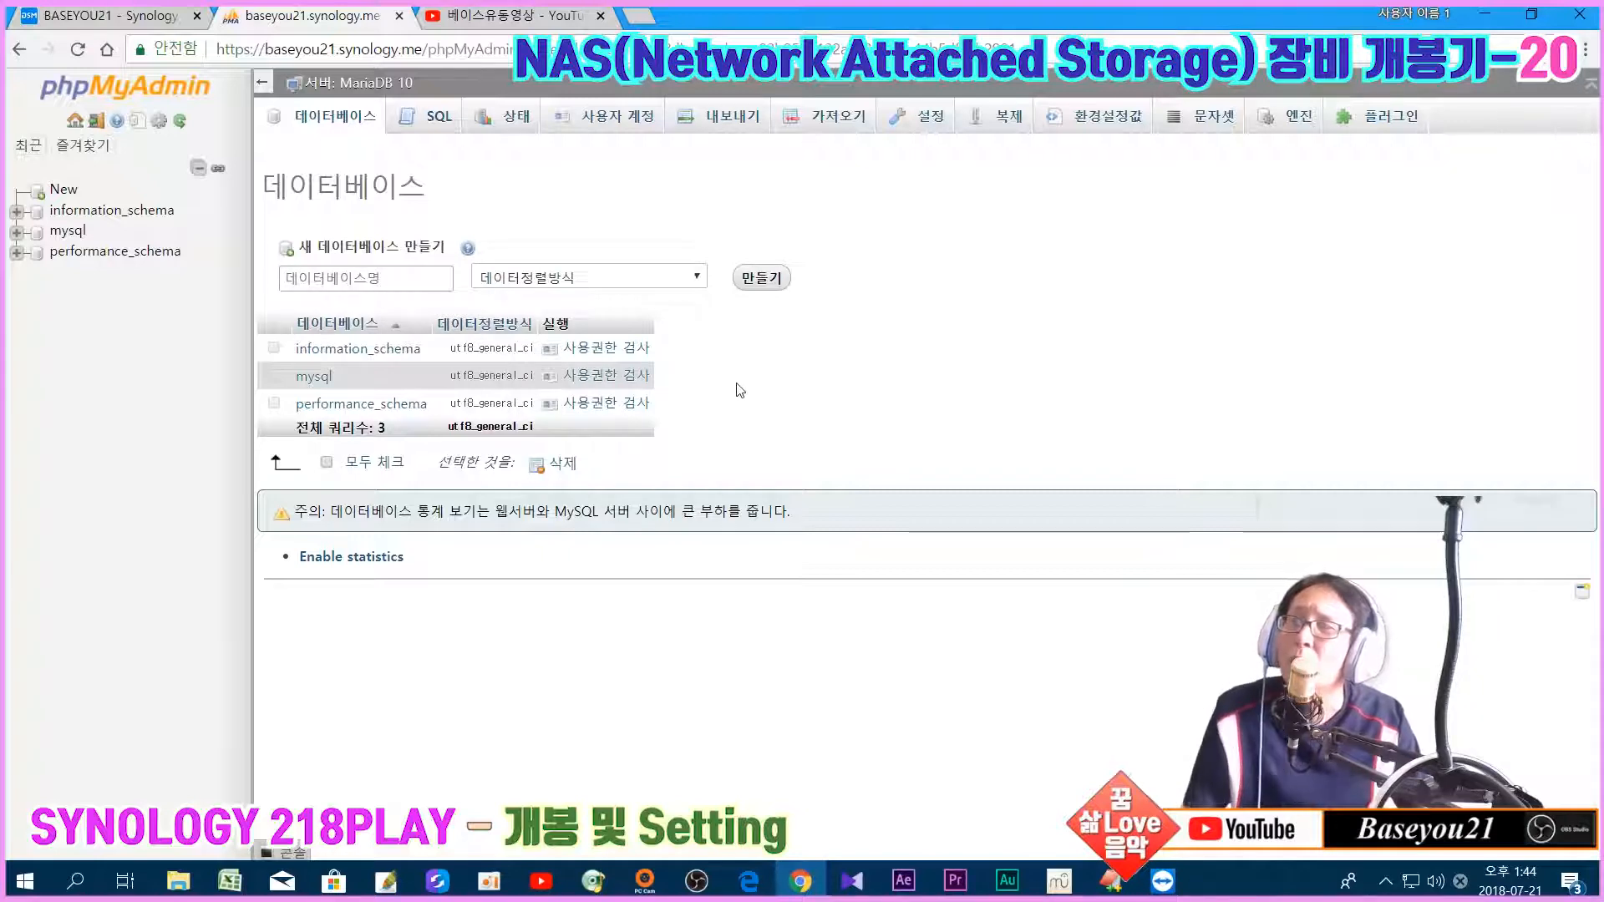
pyautogui.moveTo(1165, 887)
pyautogui.click(1078, 777)
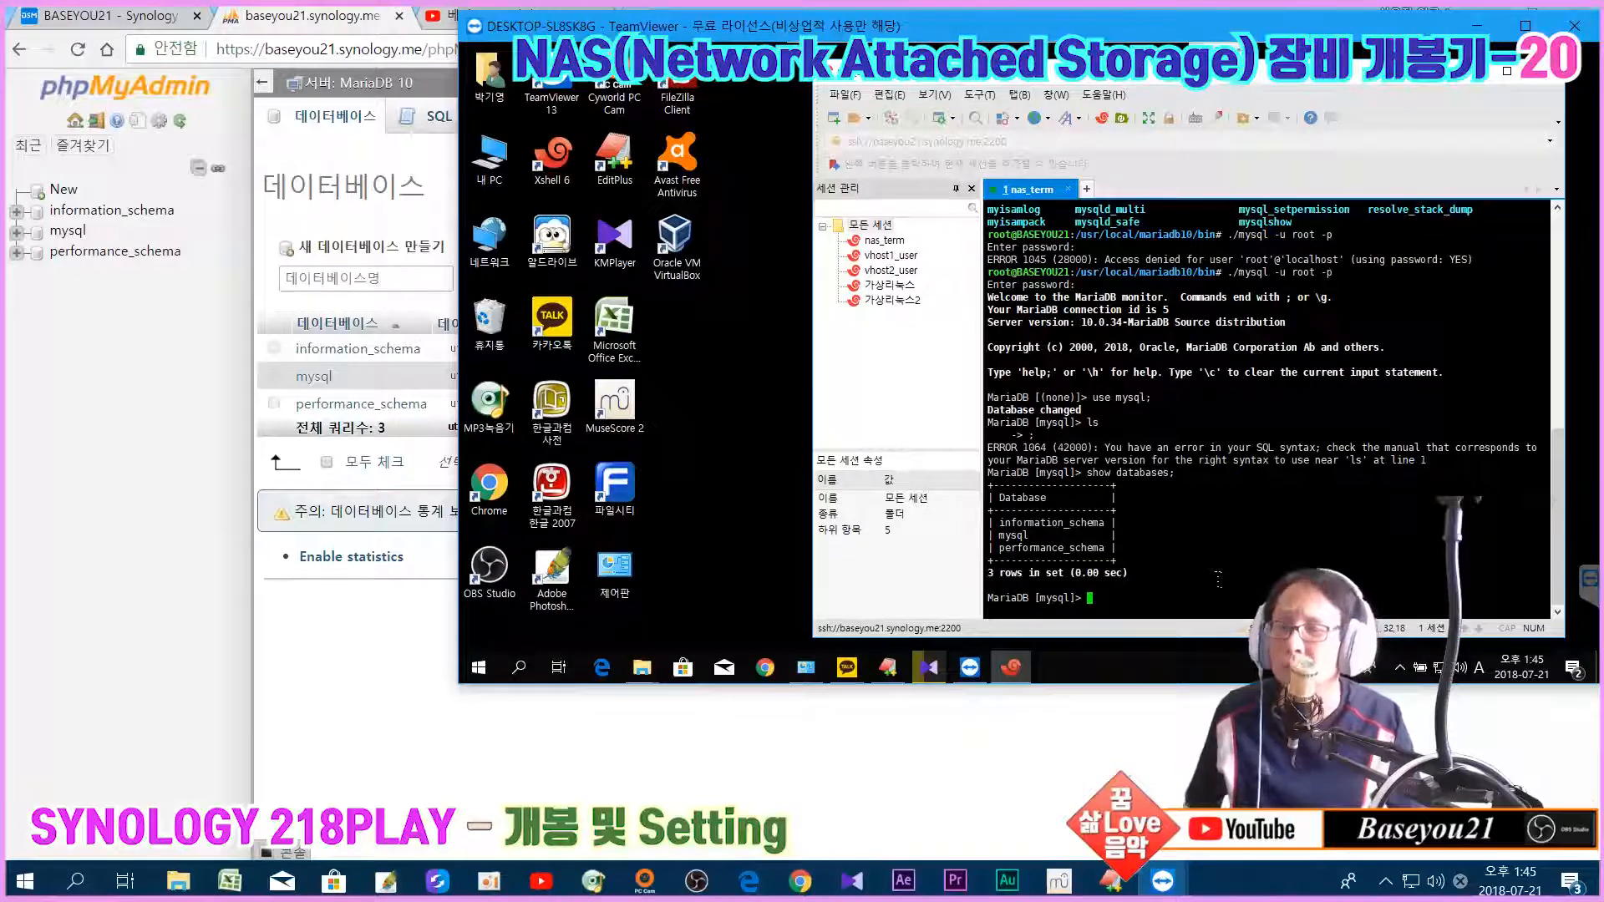
# Step: Run create database xe; in the MariaDB monitor, getting Query OK, 1 row affected
pyautogui.write('creaqt')
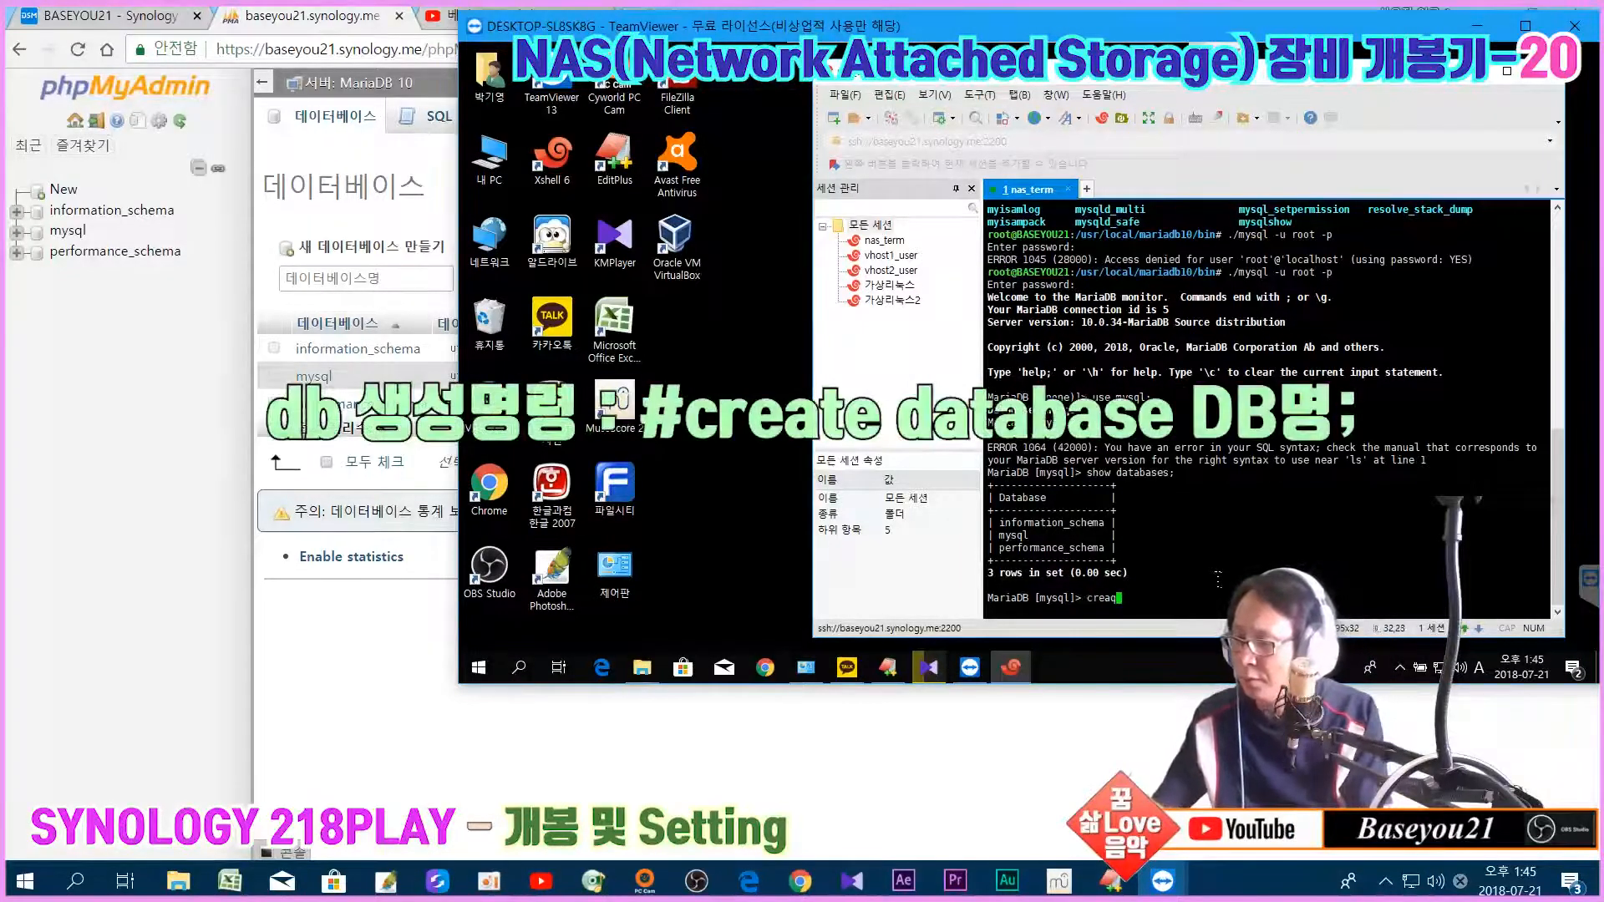
pyautogui.press('BackSpace')
pyautogui.press('BackSpace')
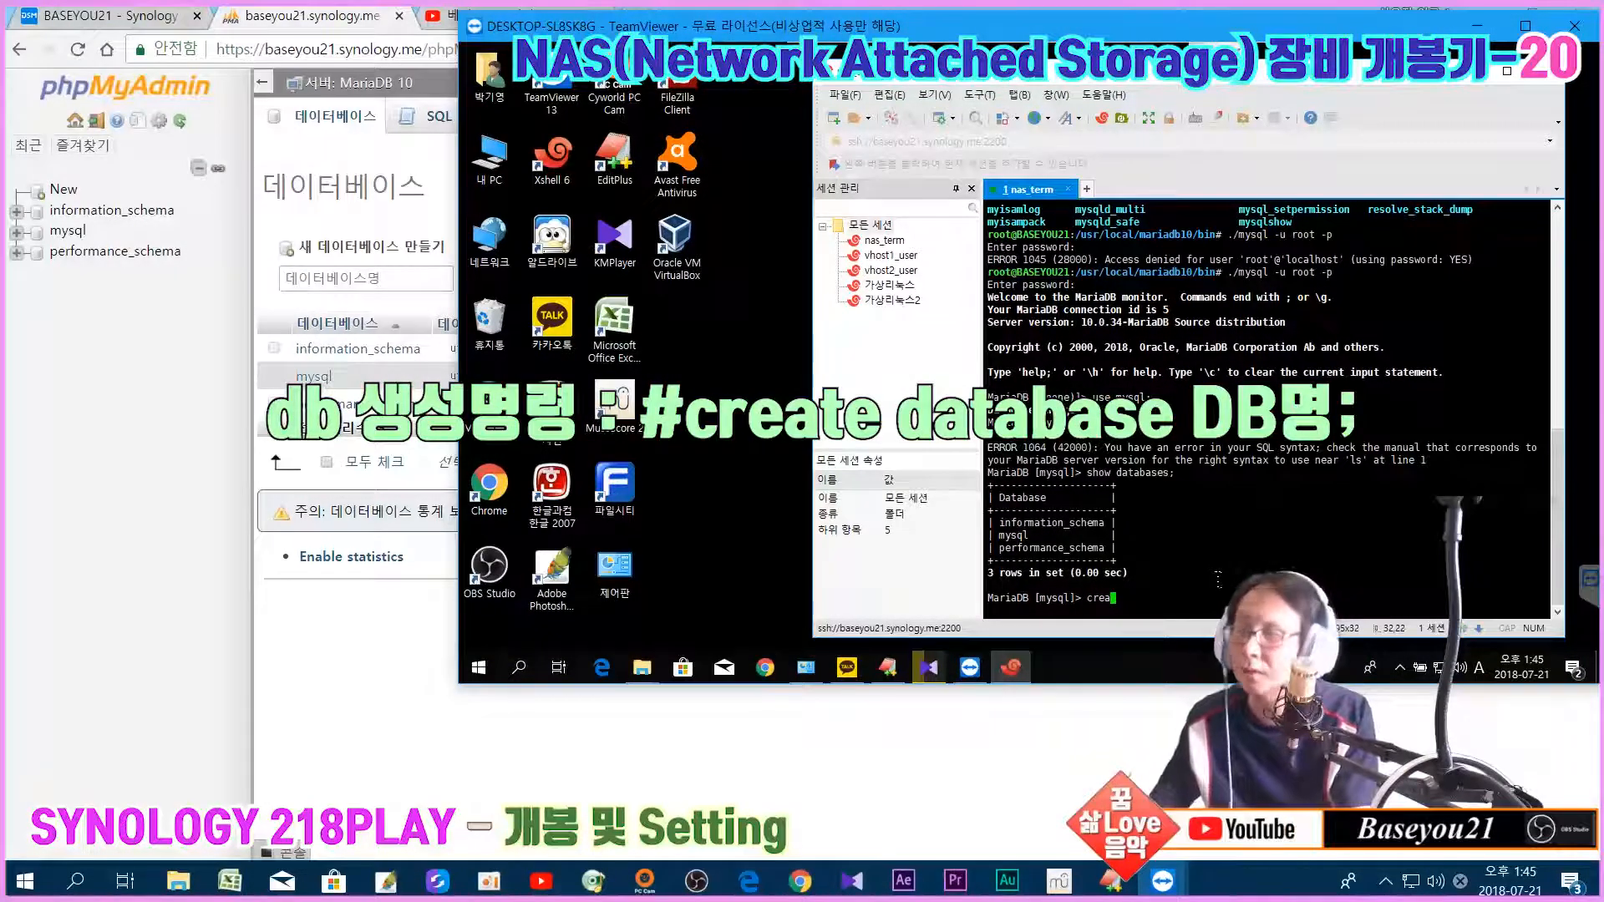
pyautogui.write('te ')
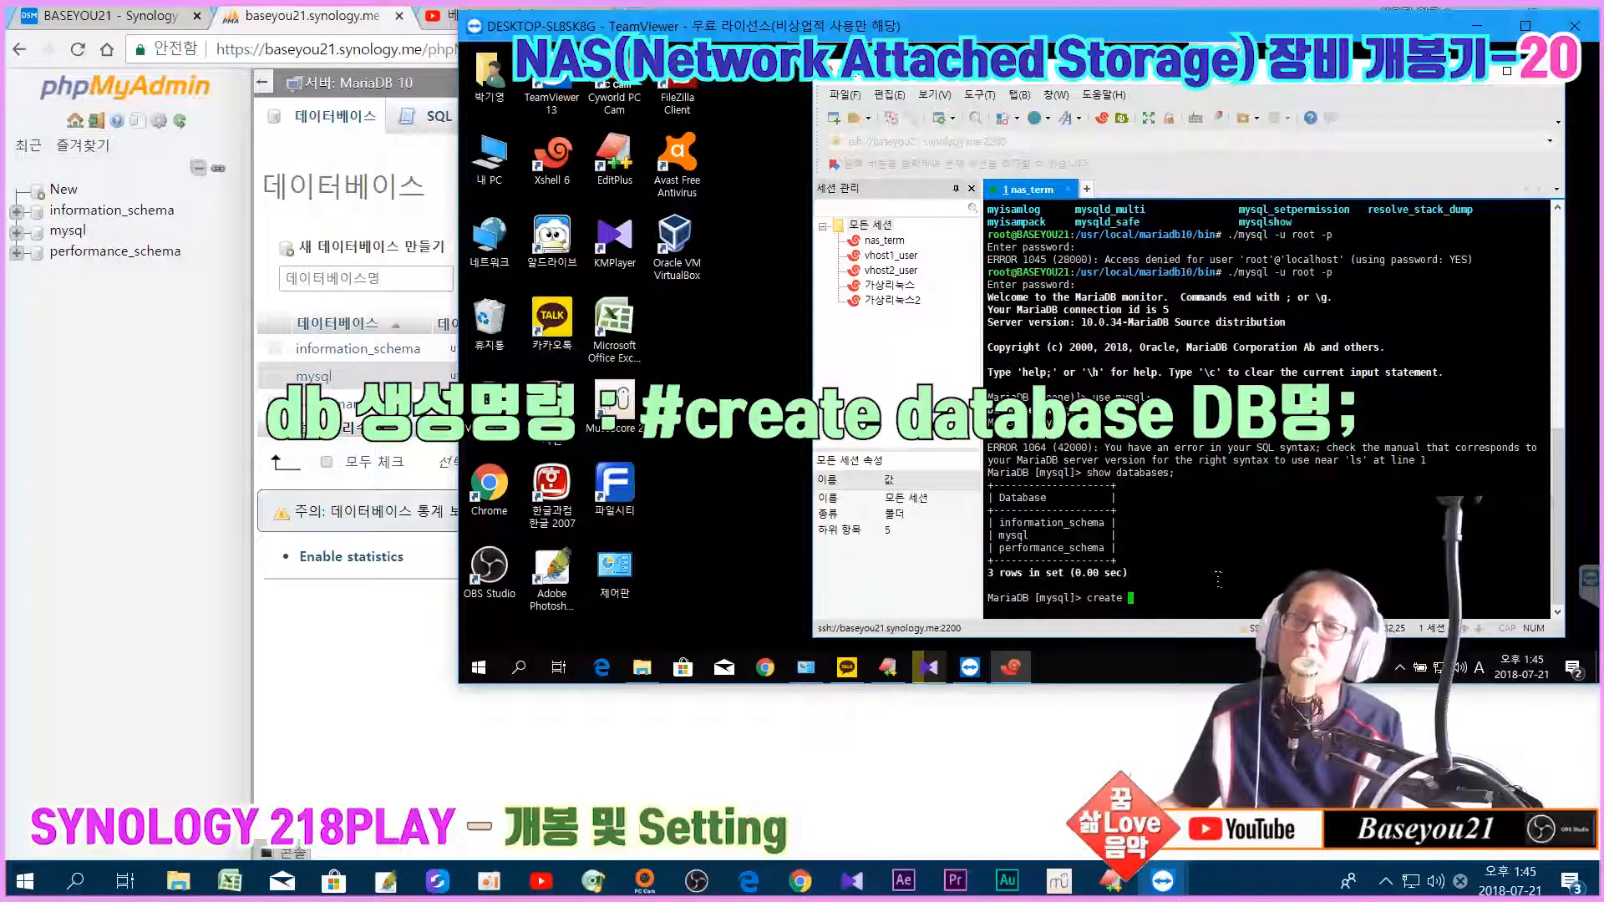
pyautogui.write('dat')
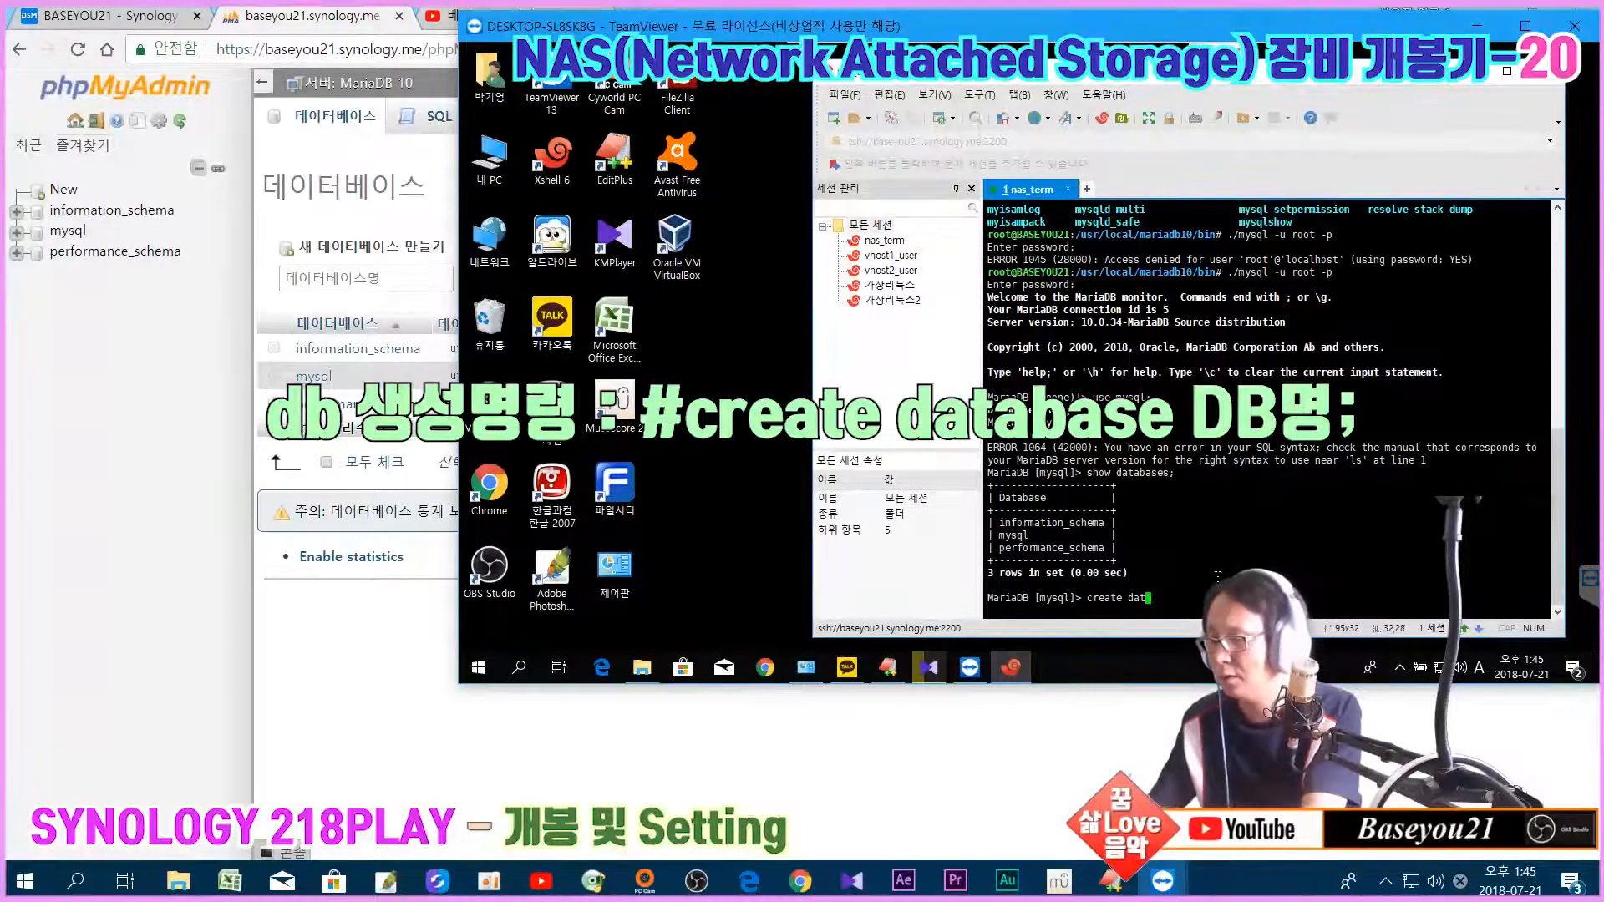
pyautogui.write('abase ')
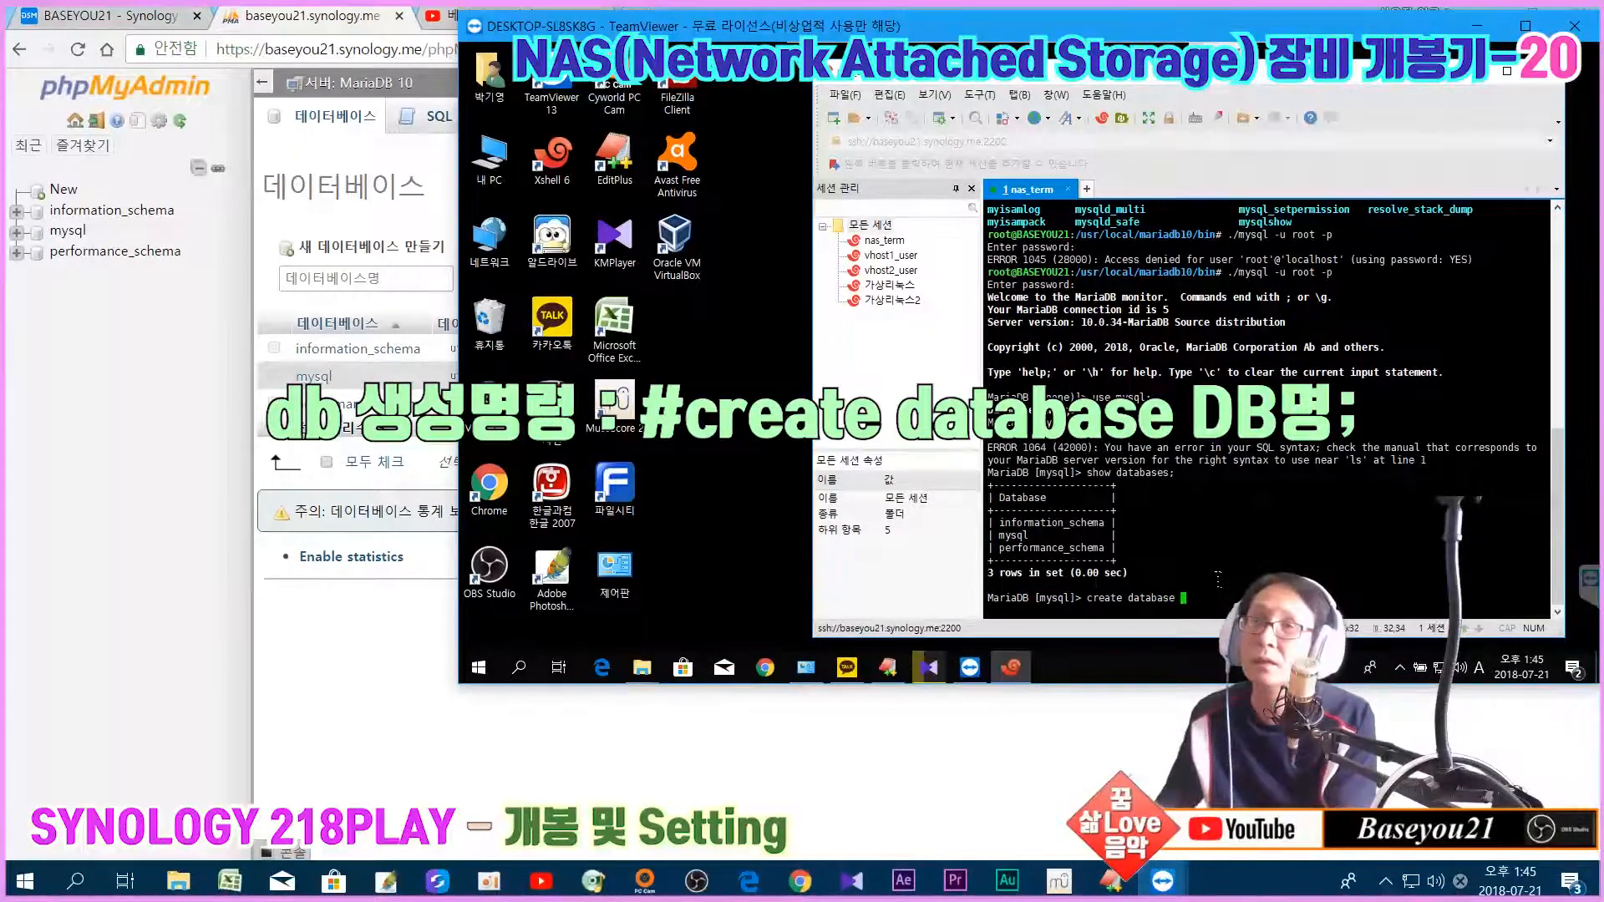
pyautogui.write('xe;')
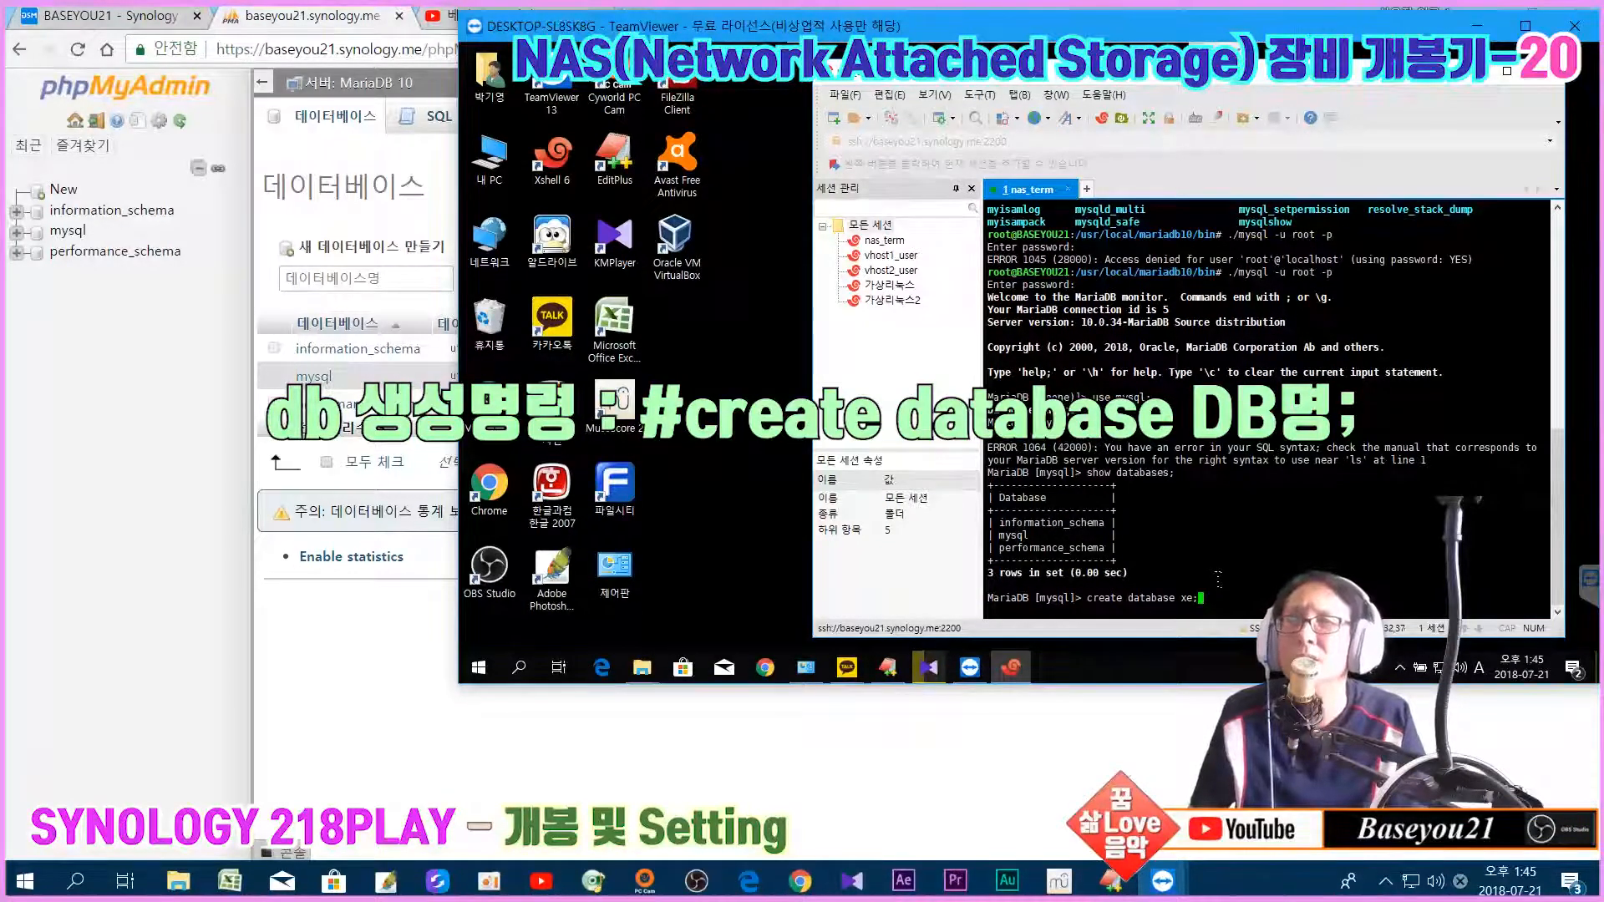
pyautogui.press('Return')
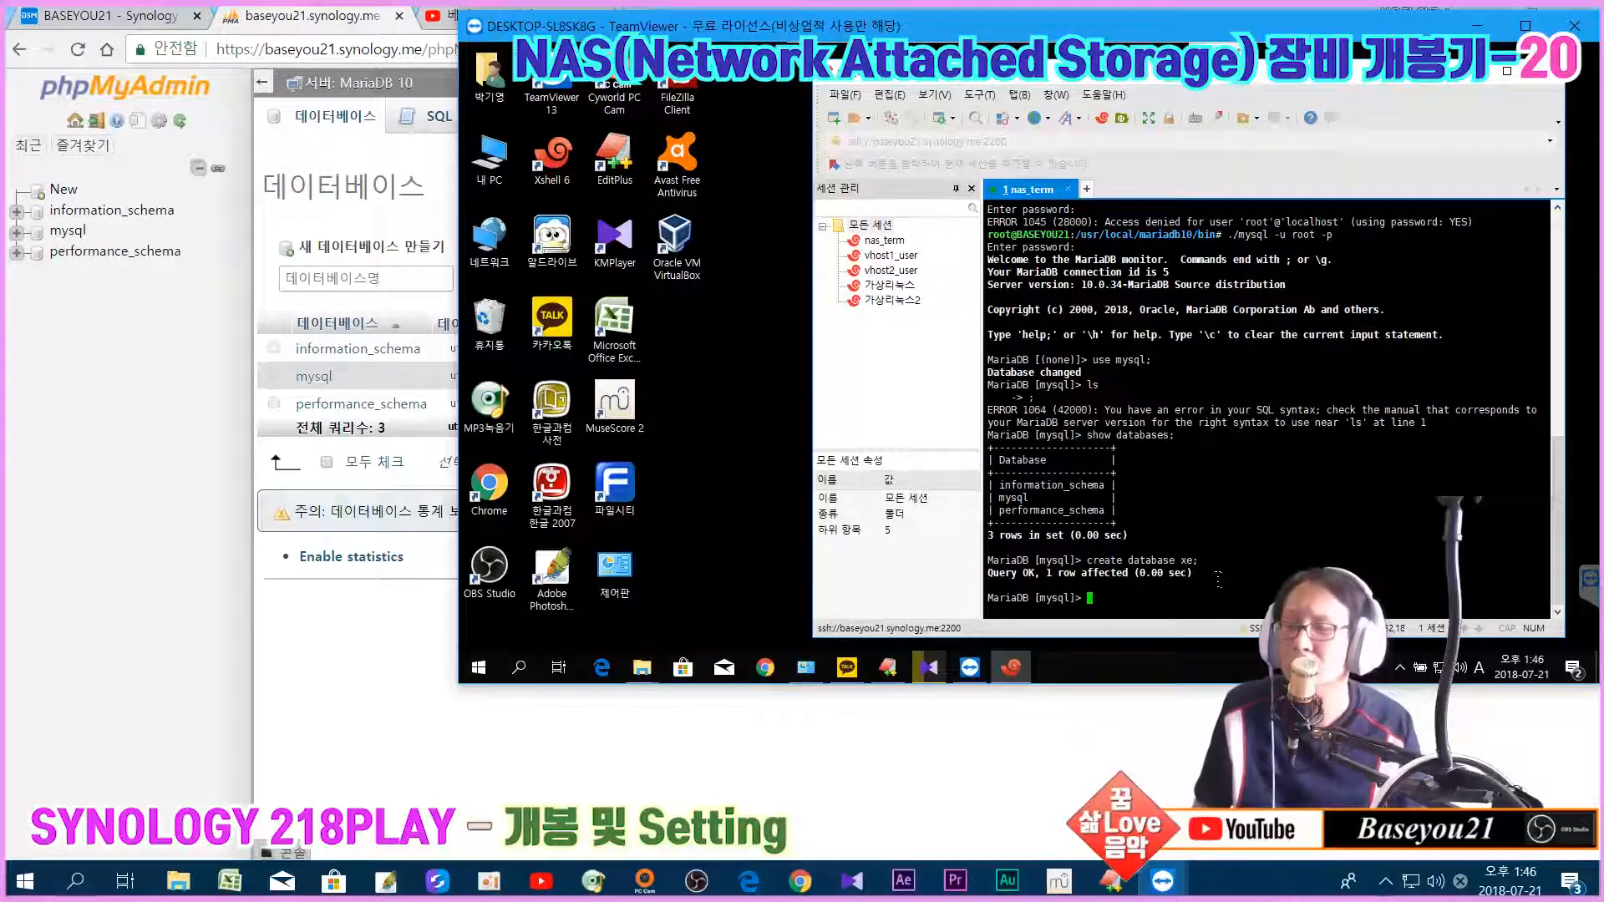
# Step: Run show databases; and highlight the new xe entry, then return to the phpMyAdmin page
pyautogui.write('show databases;')
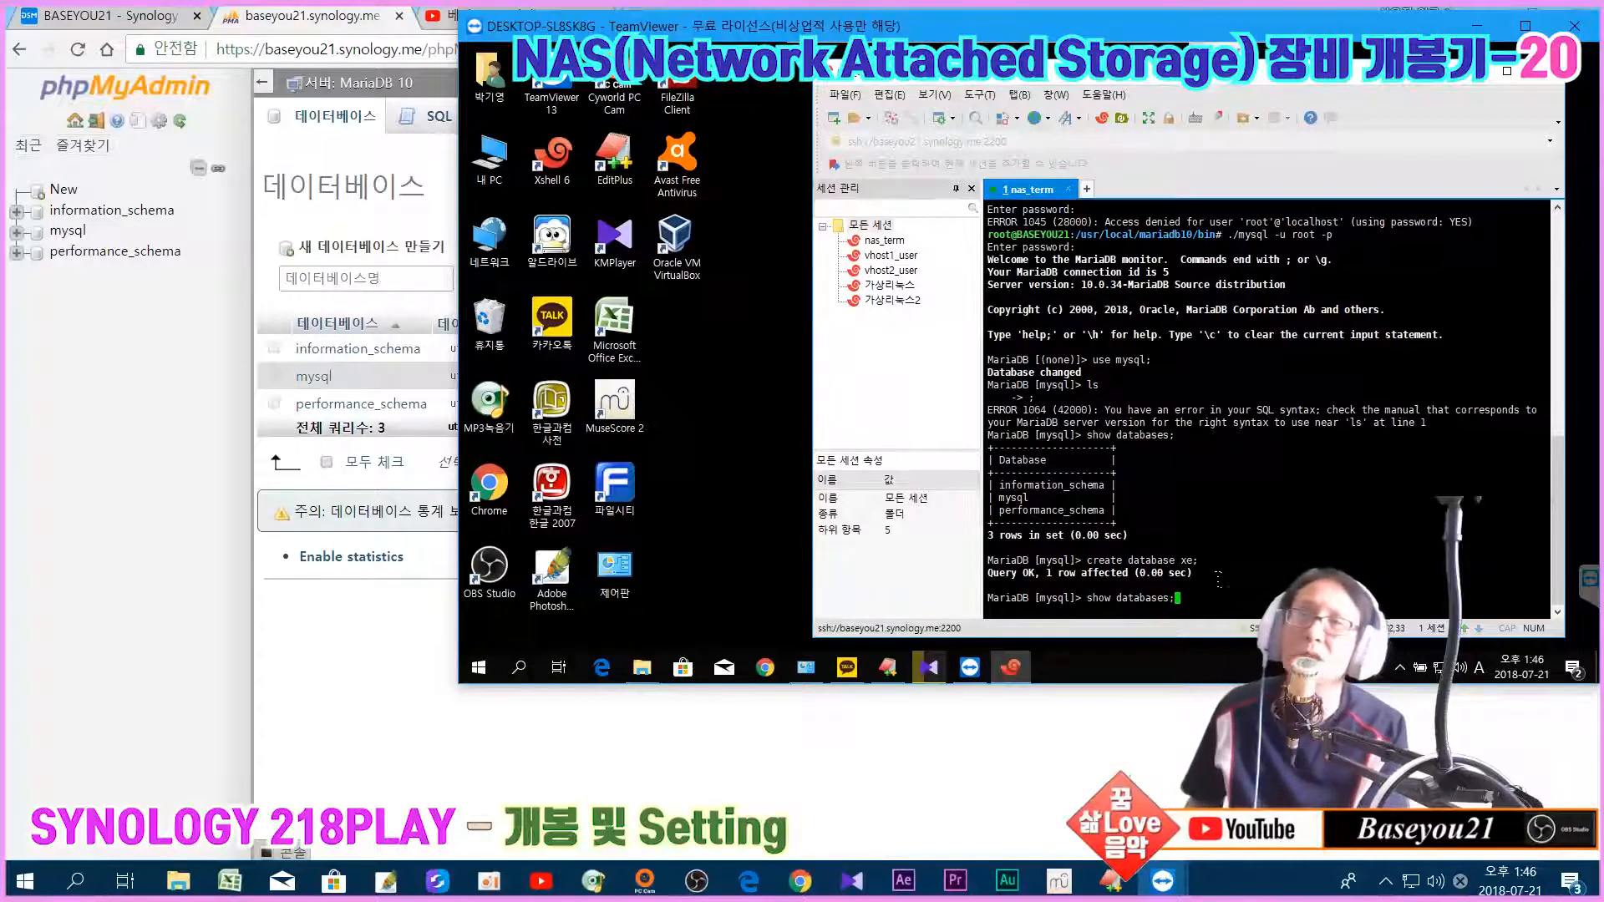
pyautogui.press('Return')
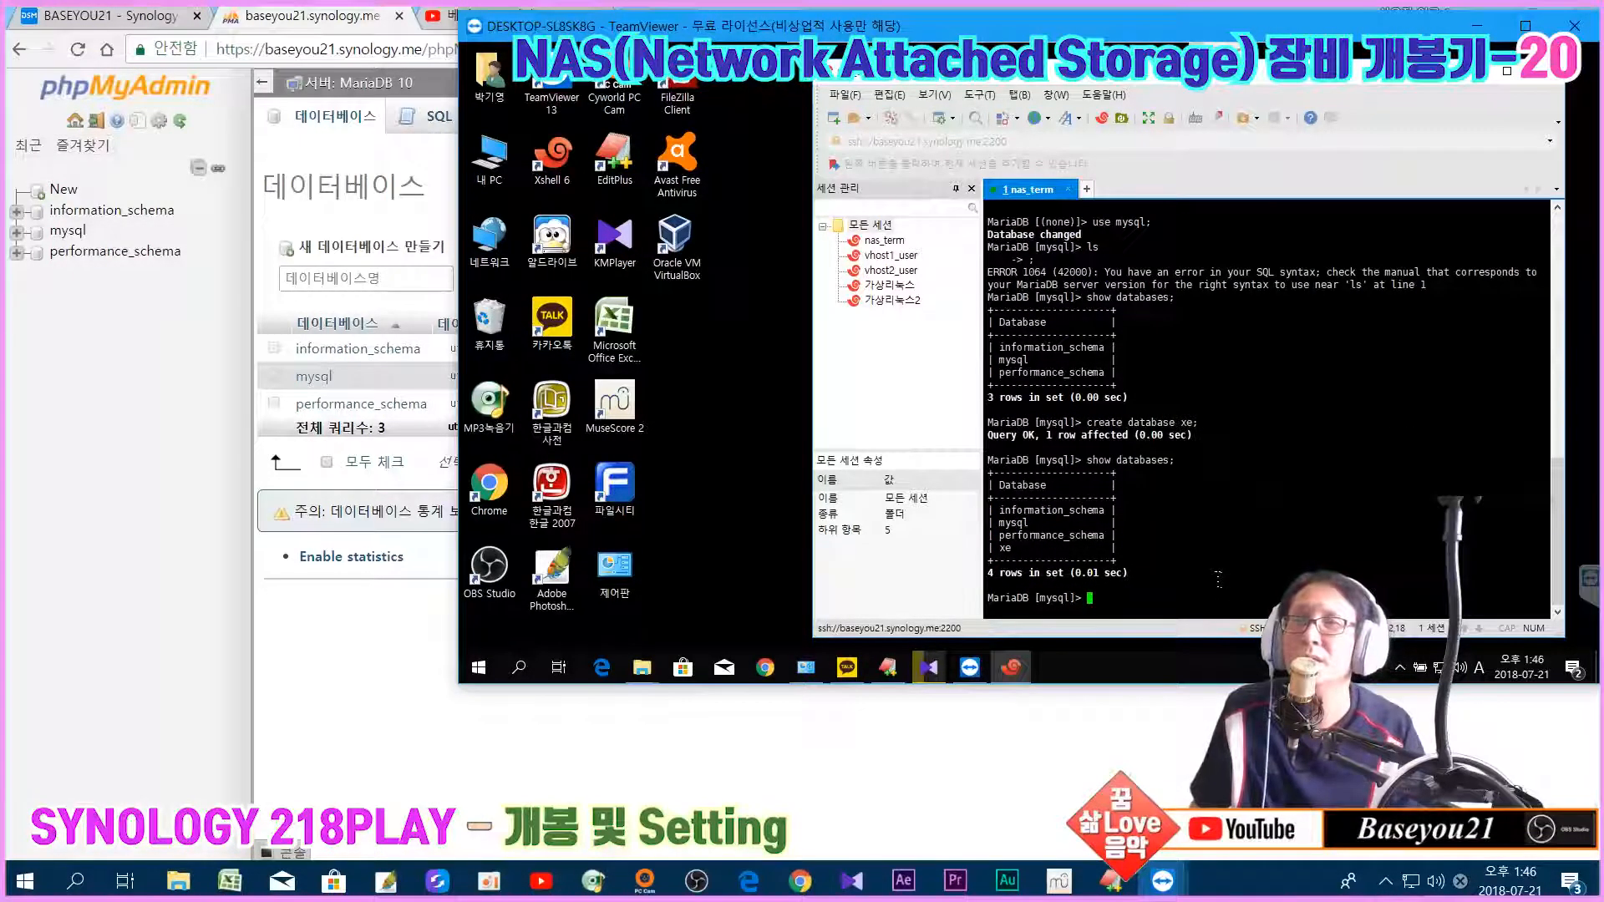
pyautogui.moveTo(994, 548); pyautogui.dragTo(1019, 548)
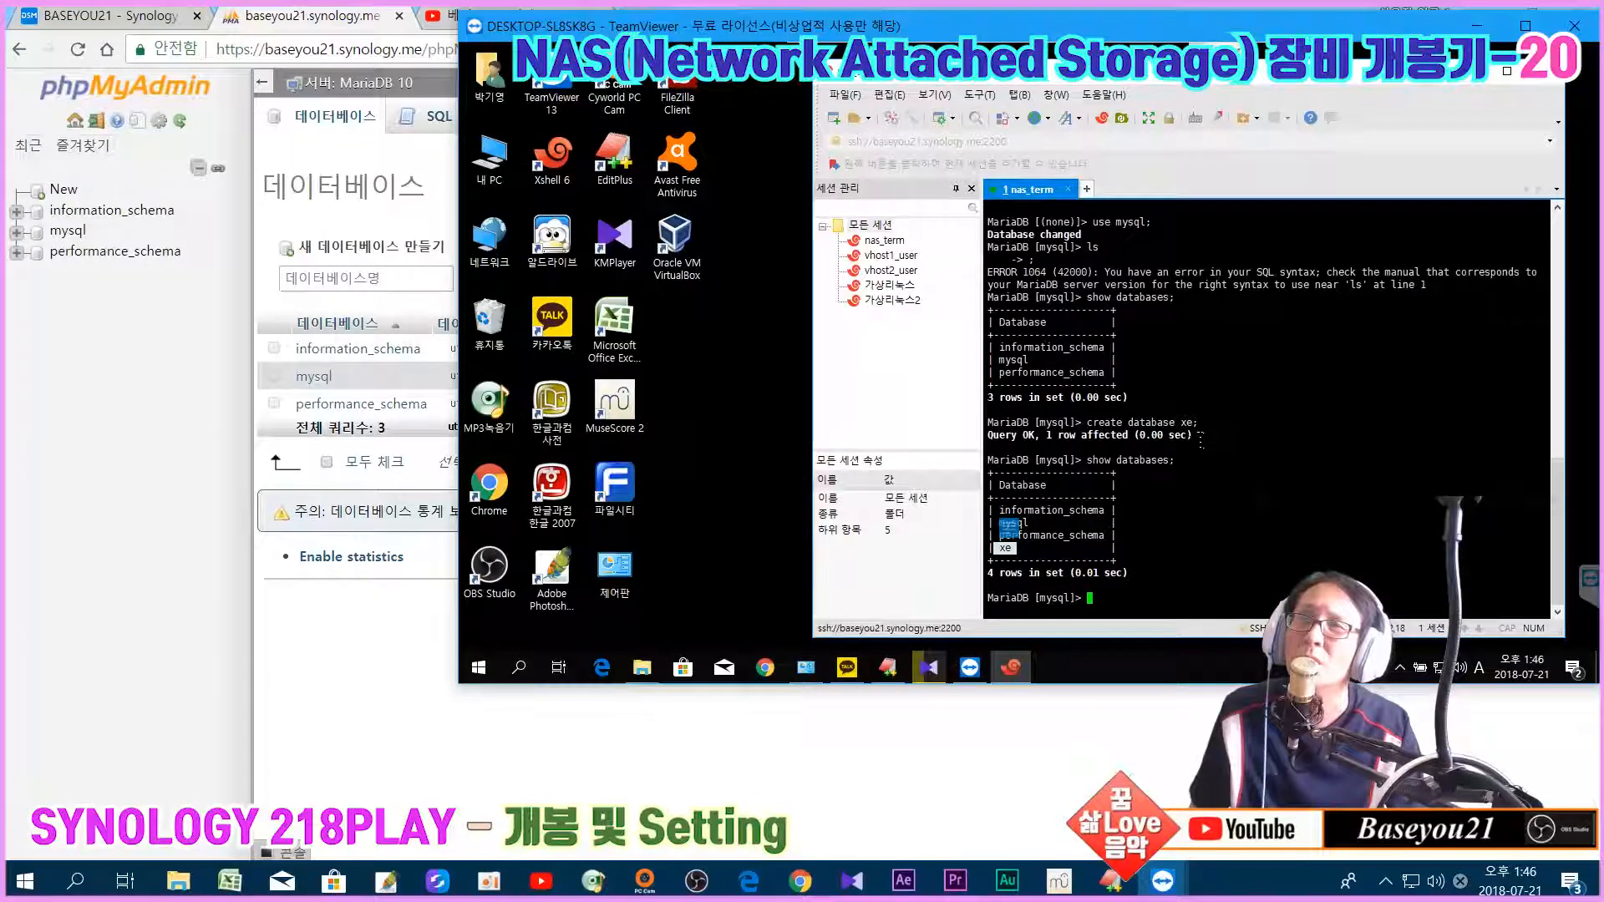
pyautogui.click(1231, 524)
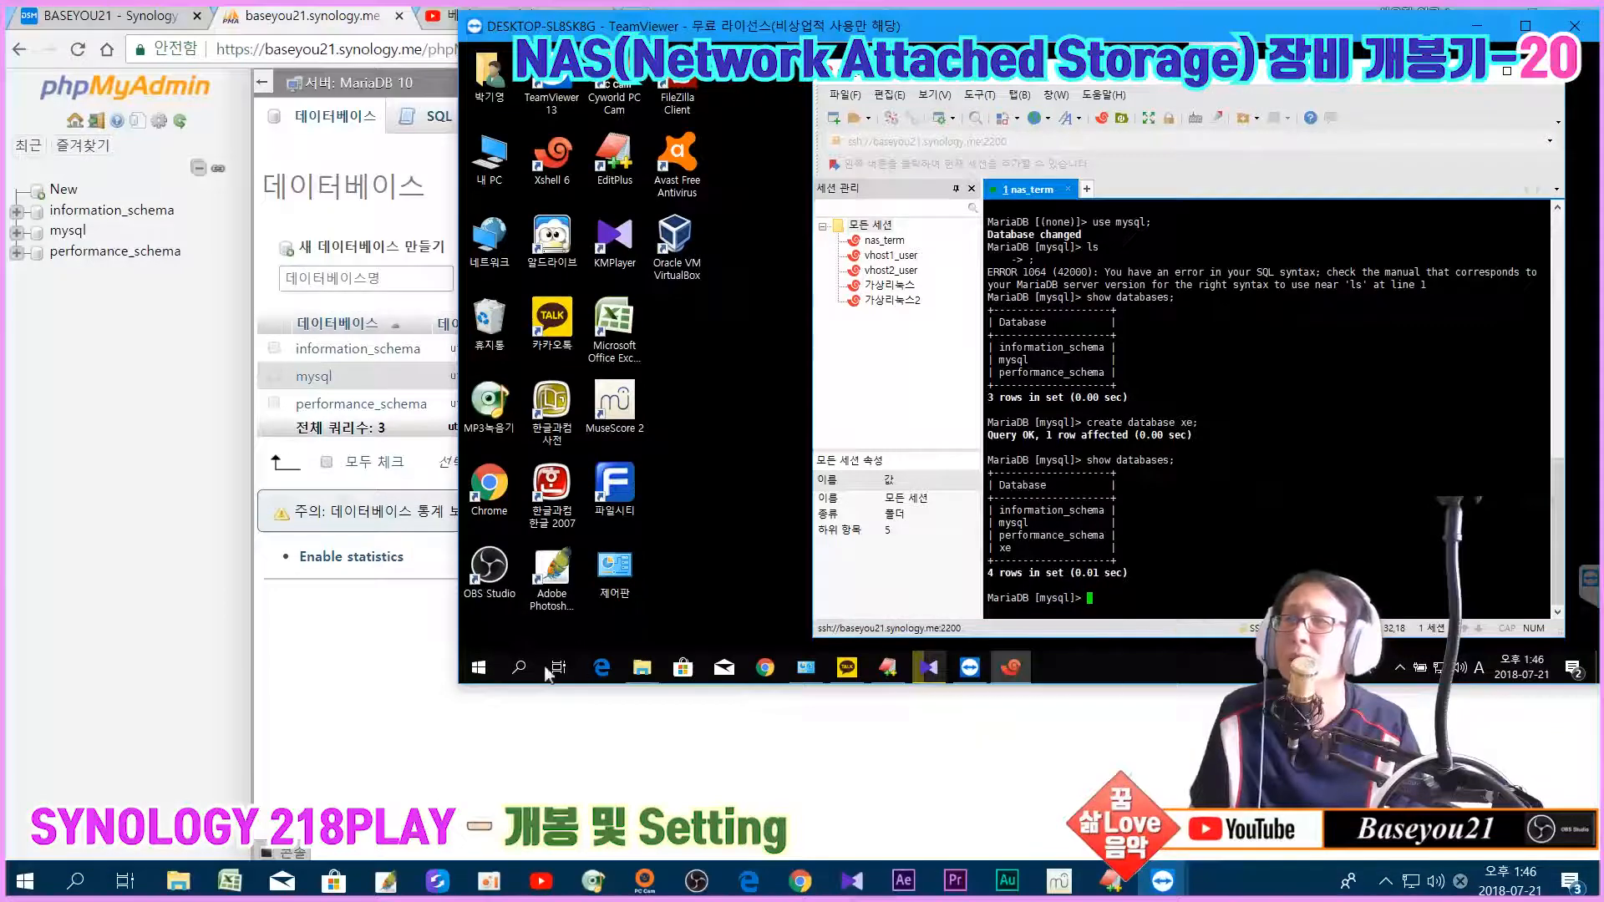
pyautogui.click(352, 655)
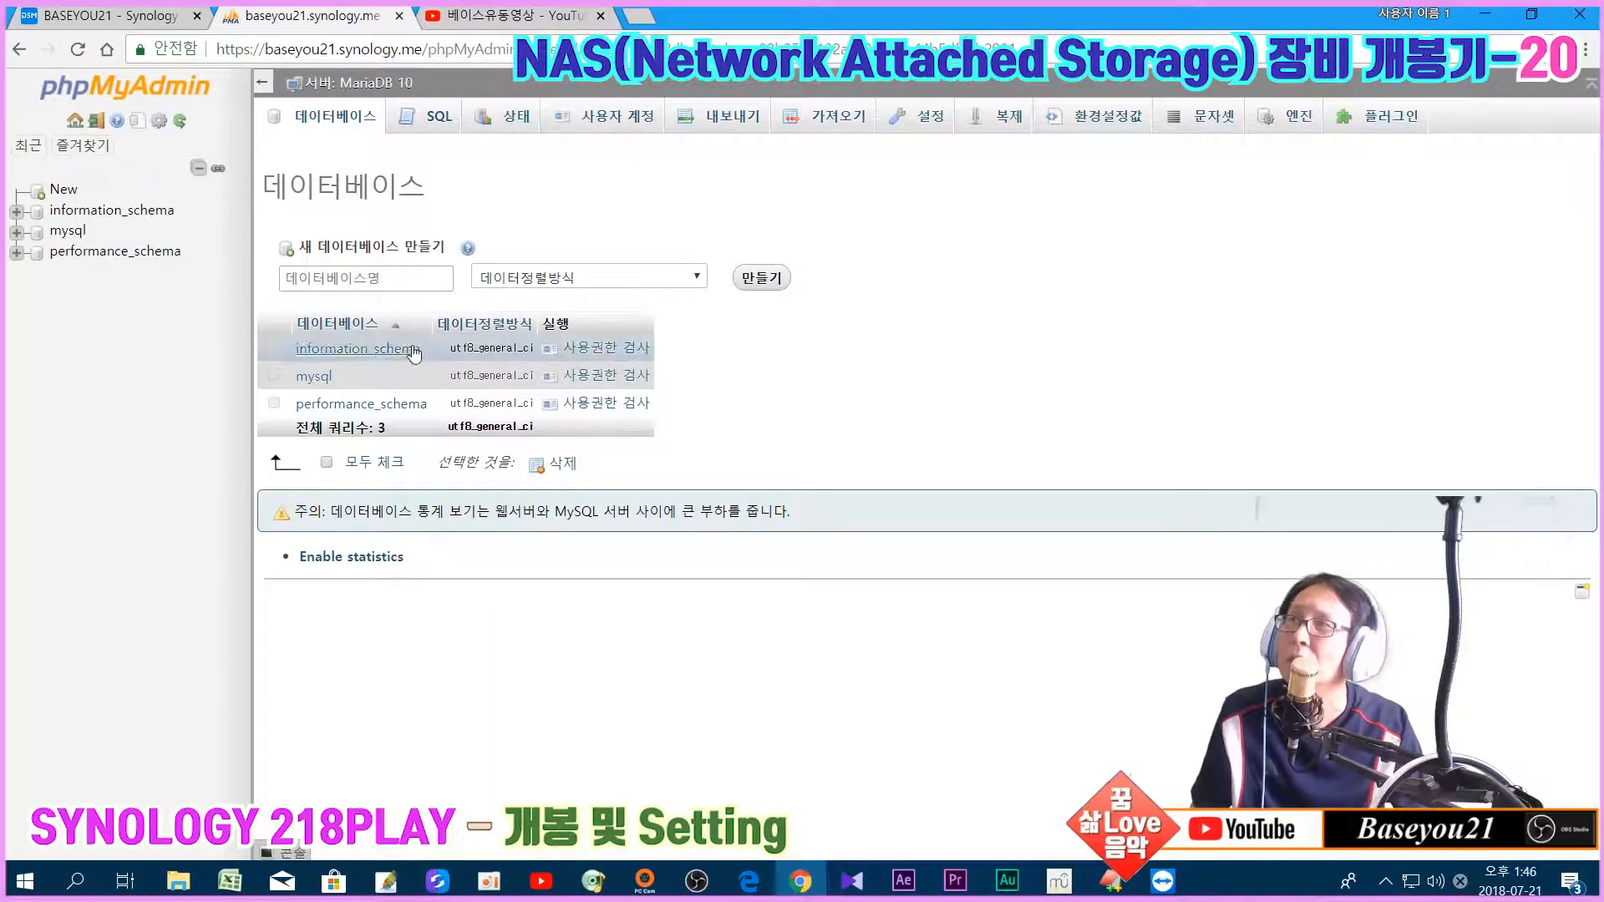
# Step: Reload phpMyAdmin so the new xe database shows, bringing the total to 4
pyautogui.click(78, 53)
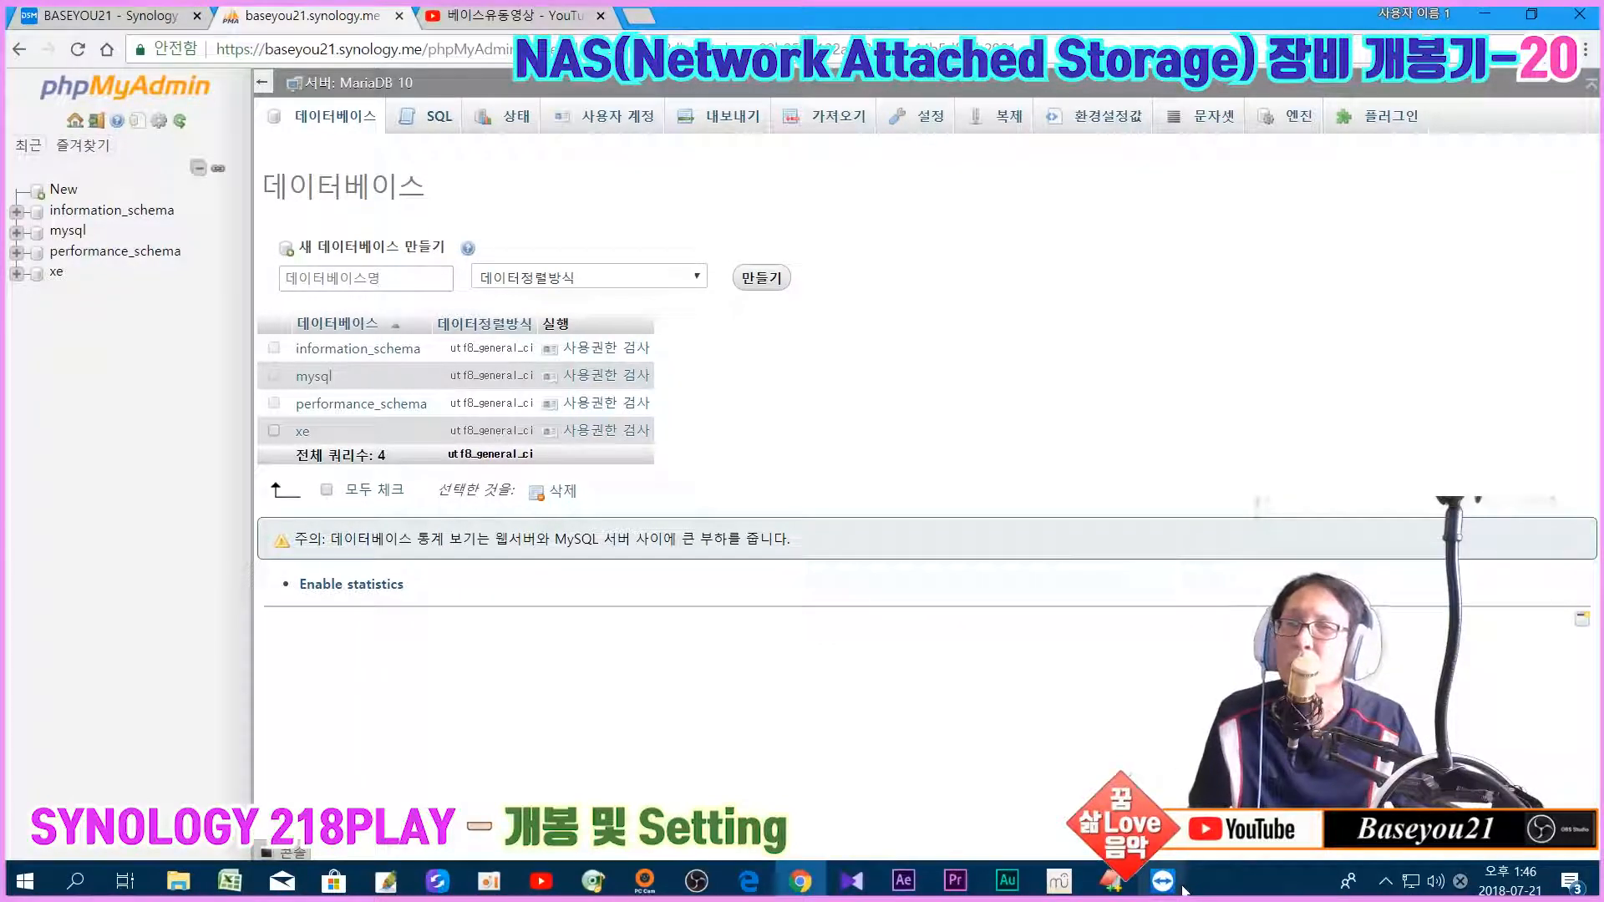
# Step: In the remote MariaDB terminal, run drop database xe; and rerun show databases; to confirm removal
pyautogui.moveTo(1163, 881)
pyautogui.click(1104, 744)
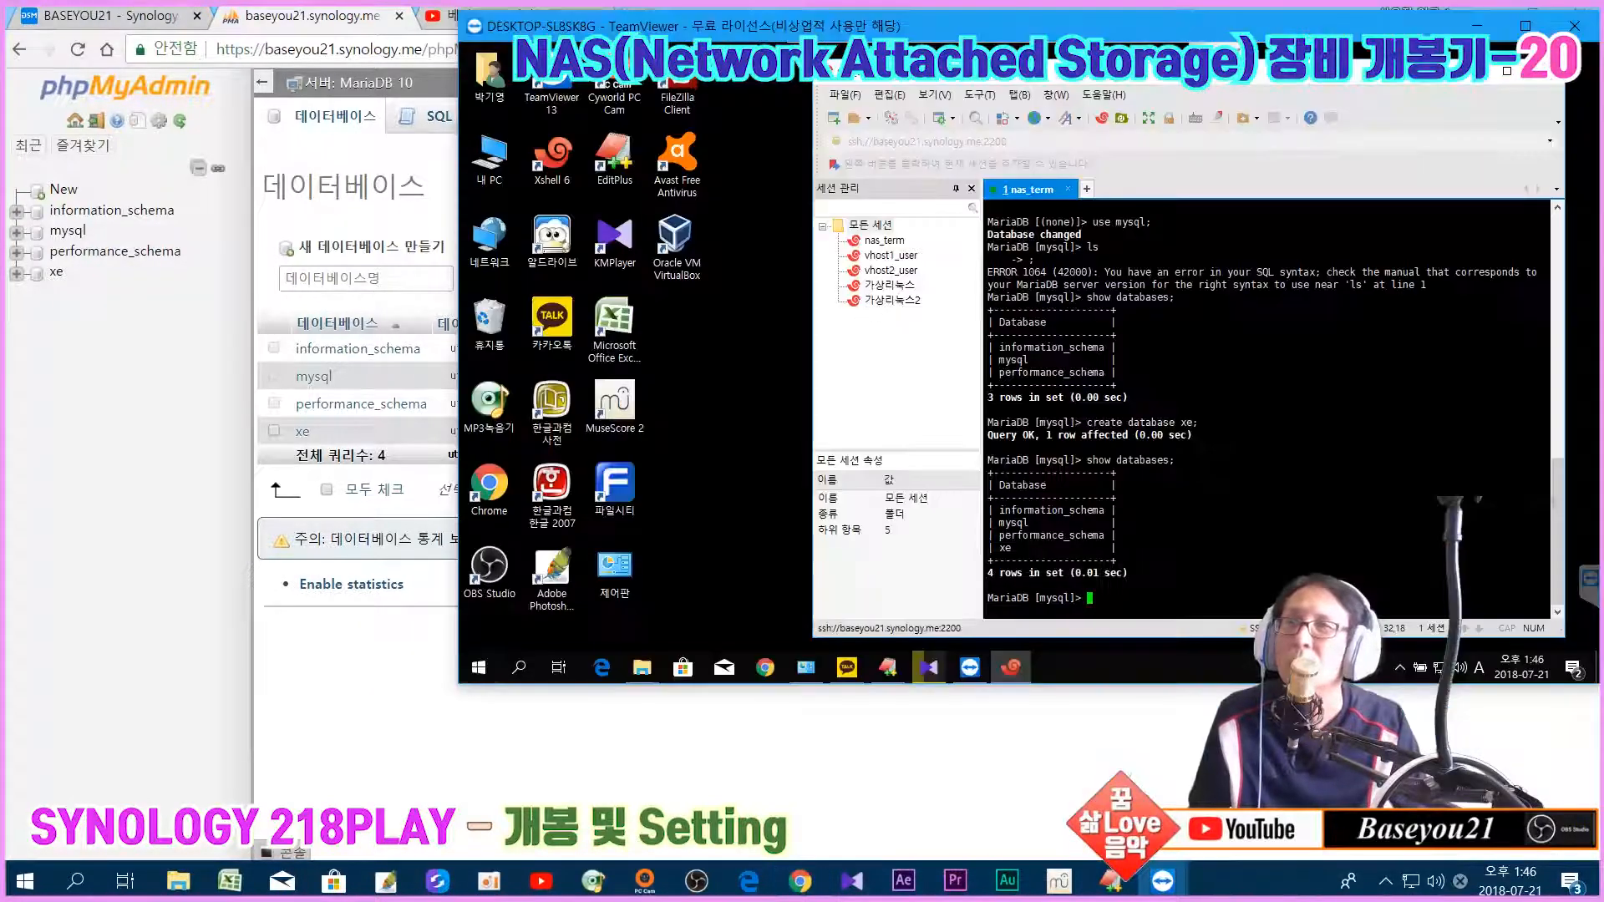
pyautogui.moveTo(1315, 586); pyautogui.dragTo(1316, 611)
pyautogui.click(1266, 594)
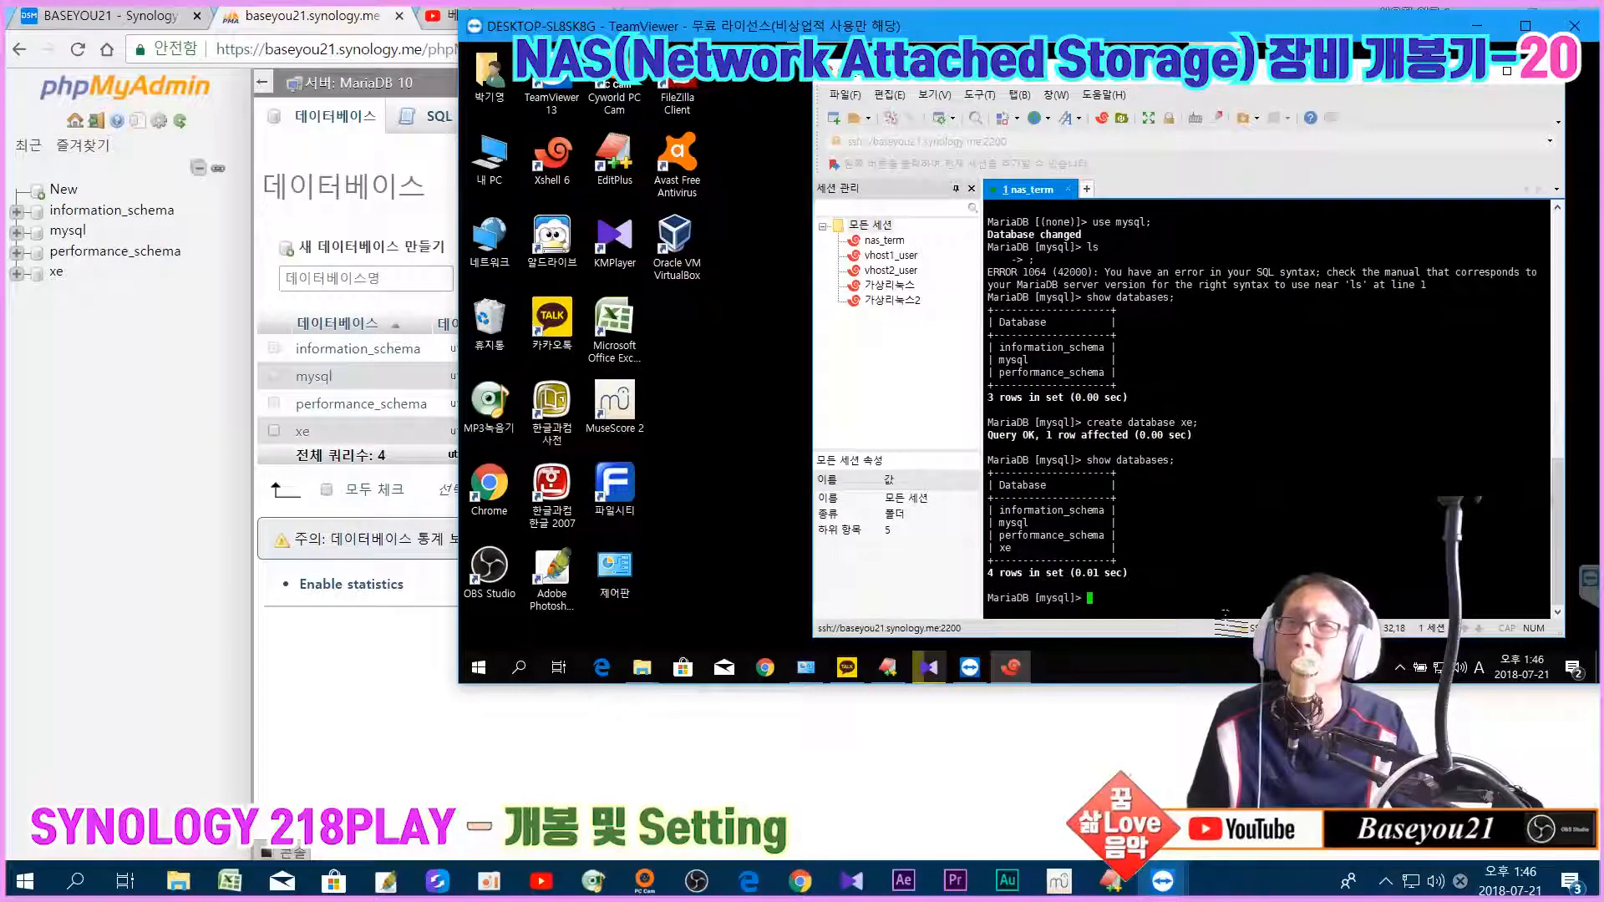
pyautogui.write('d')
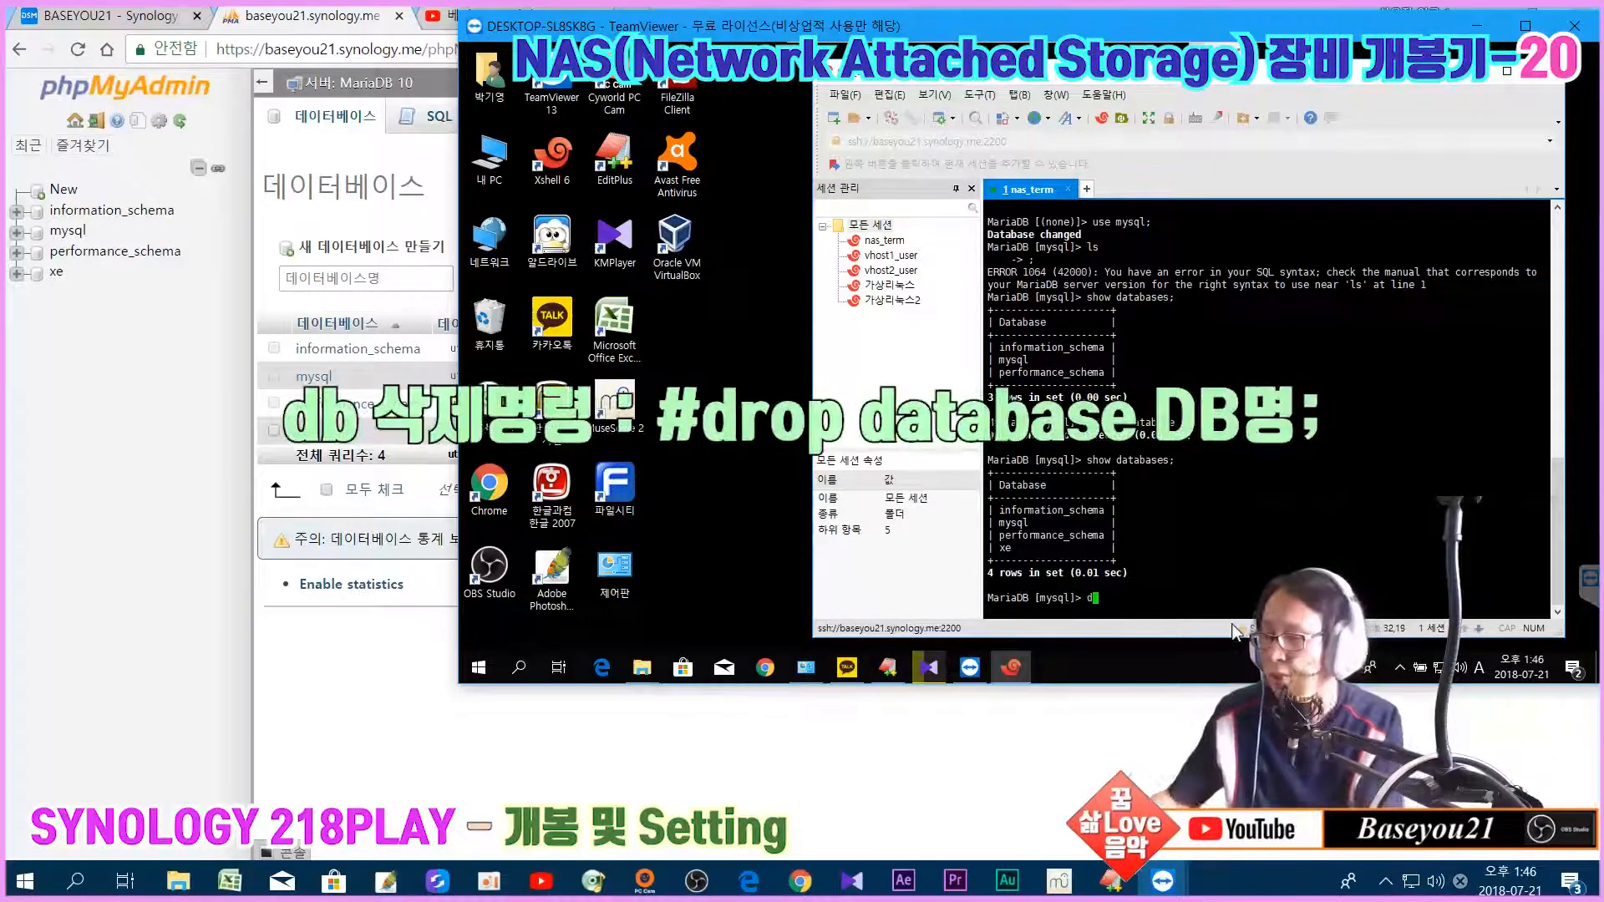
pyautogui.write('rop database ')
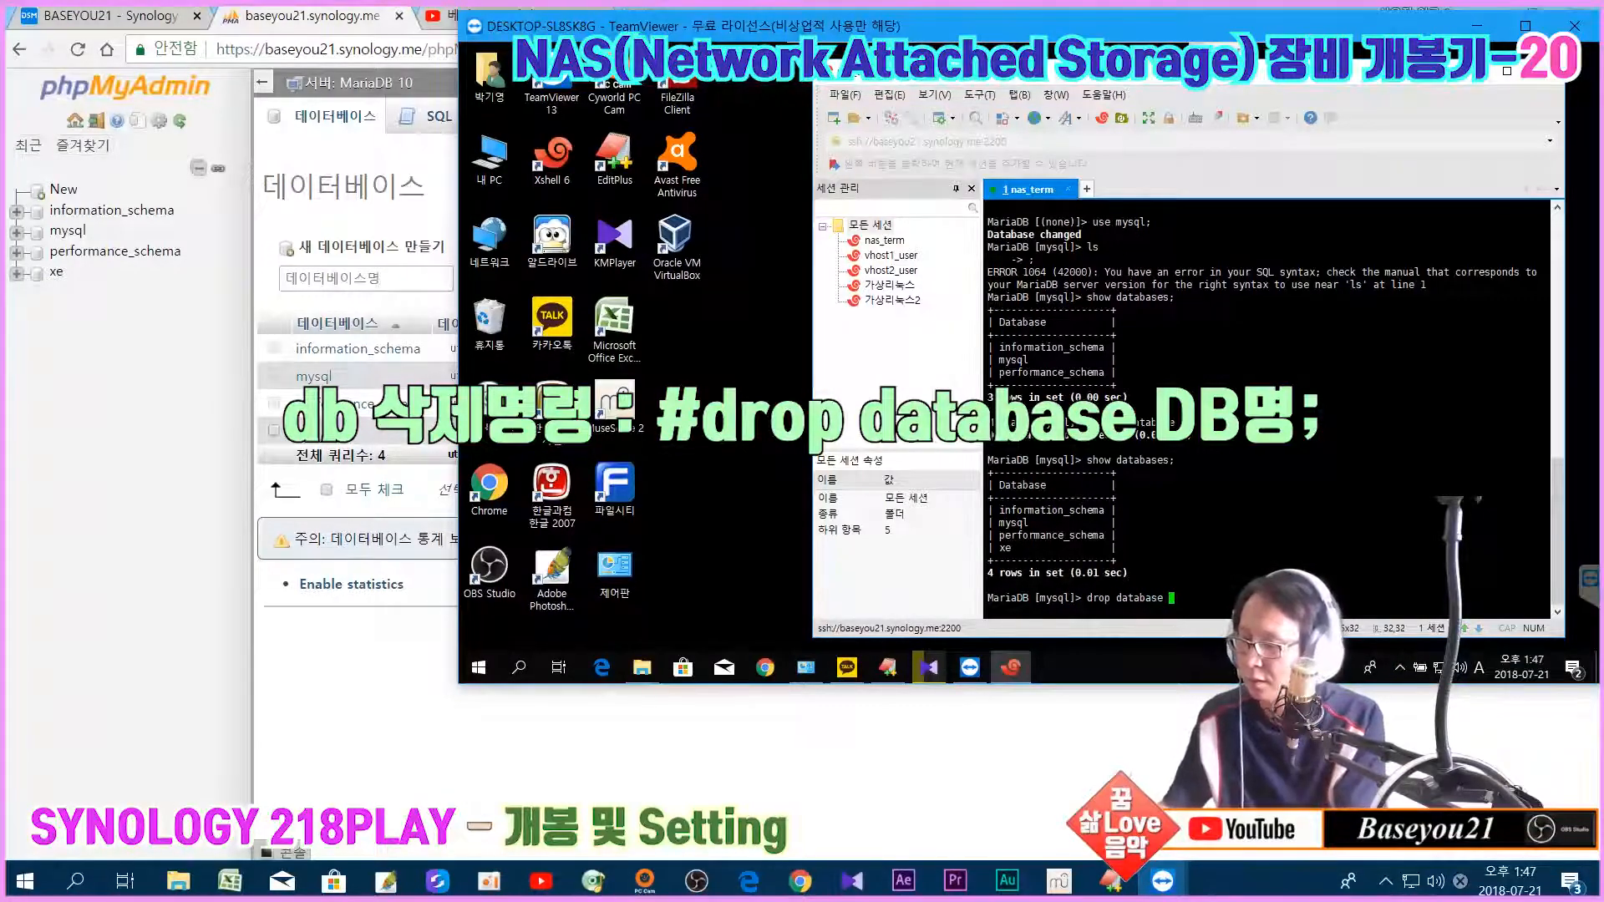
pyautogui.write('xe;')
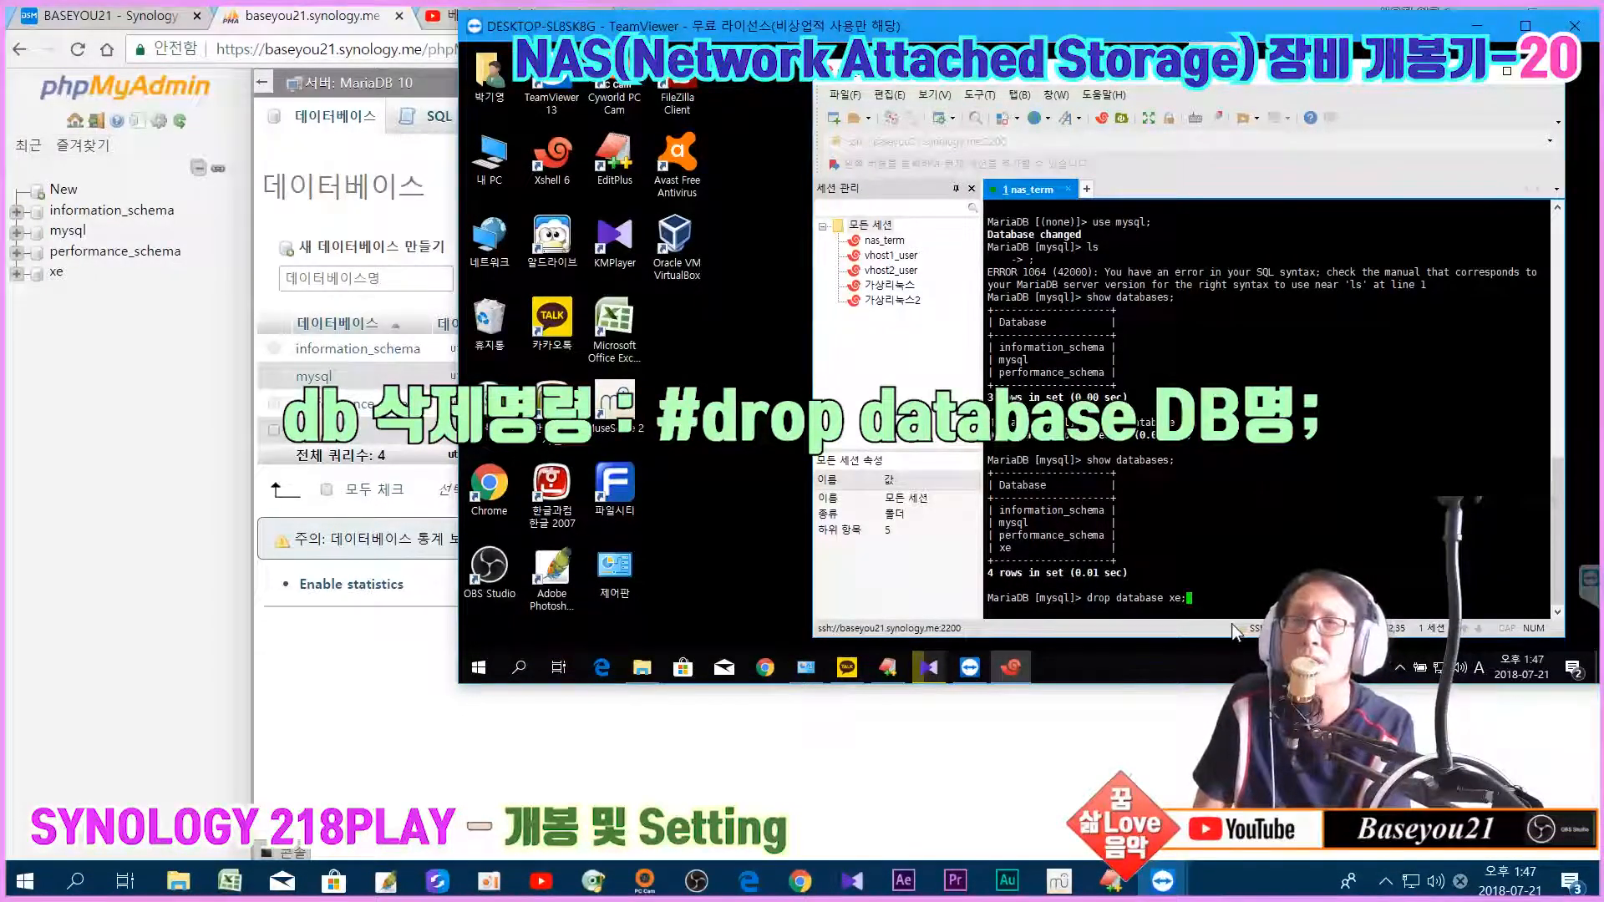
pyautogui.press('Return')
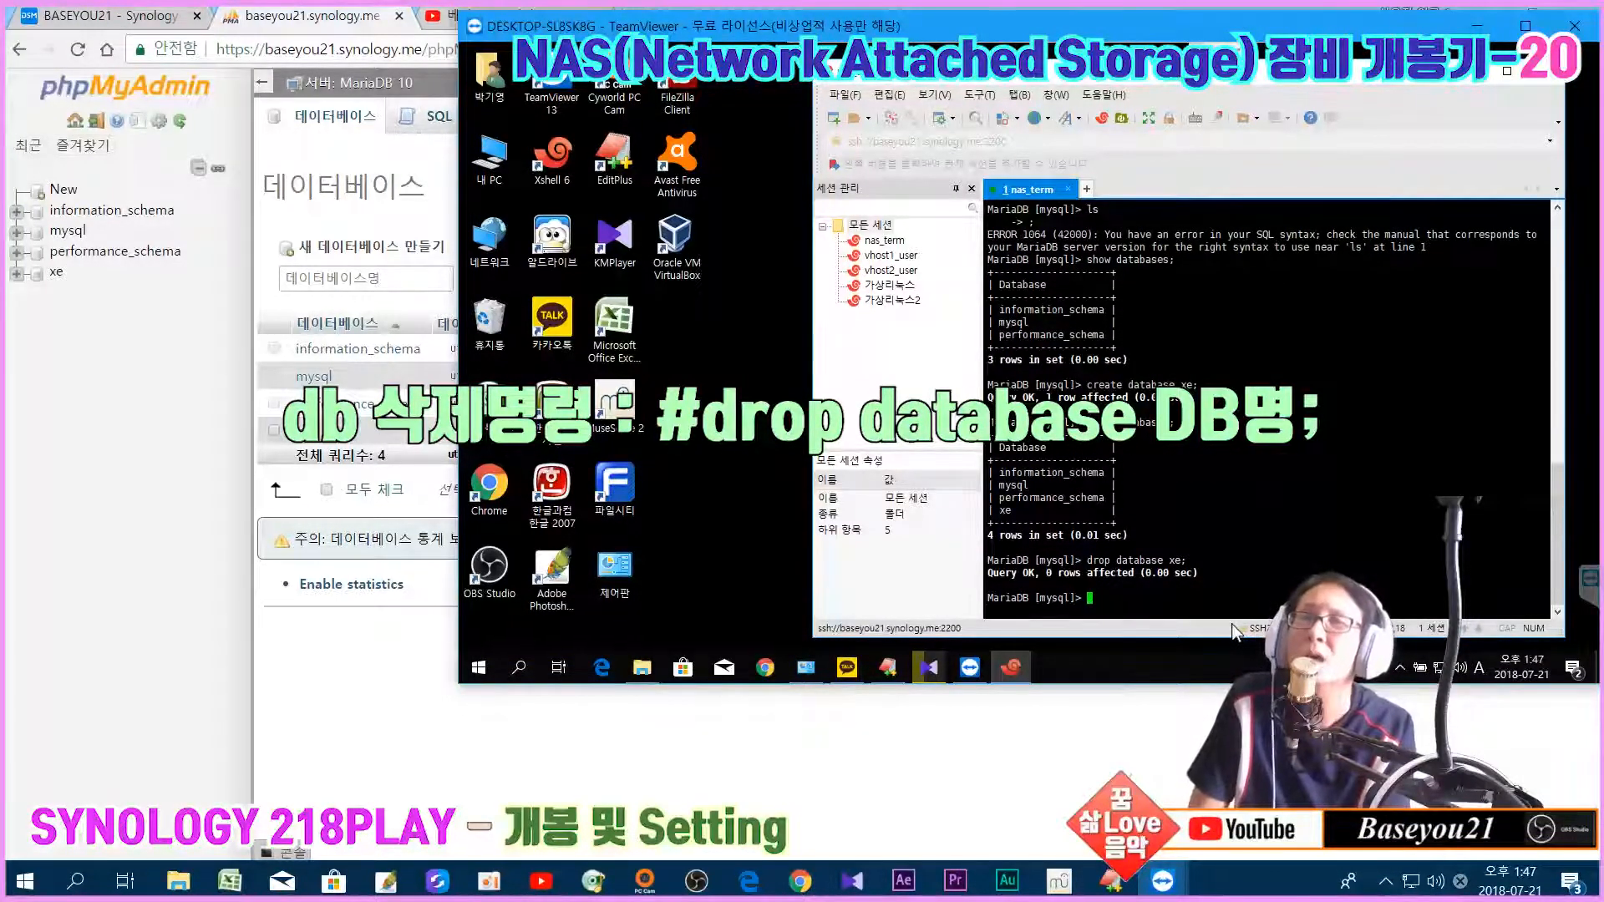
pyautogui.press('Up')
pyautogui.press('Up')
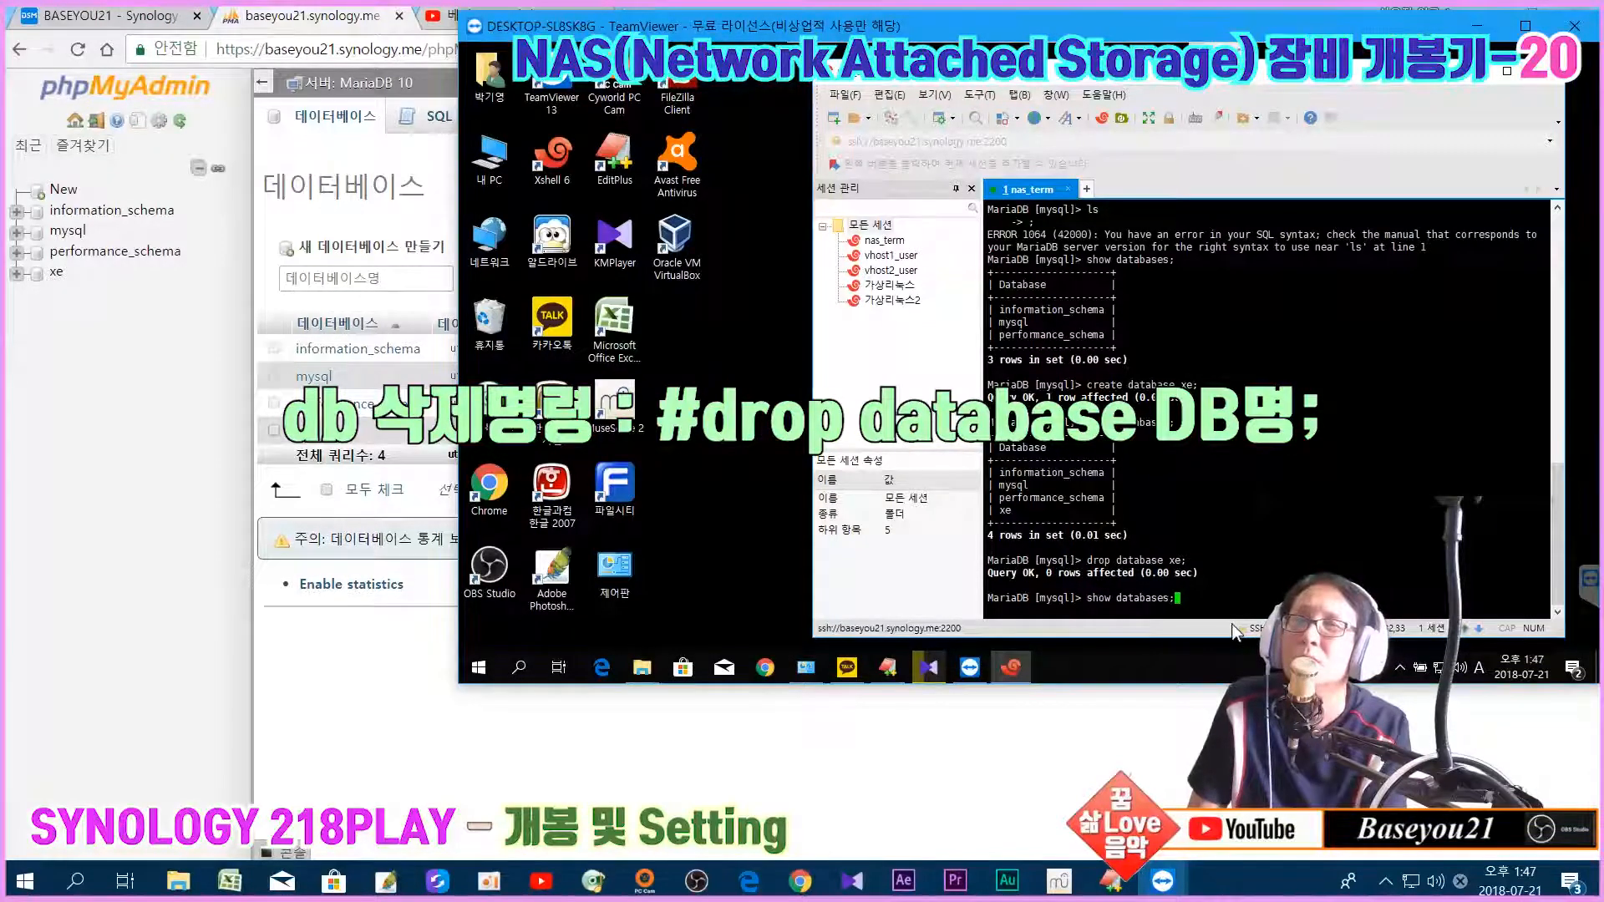
pyautogui.press('Return')
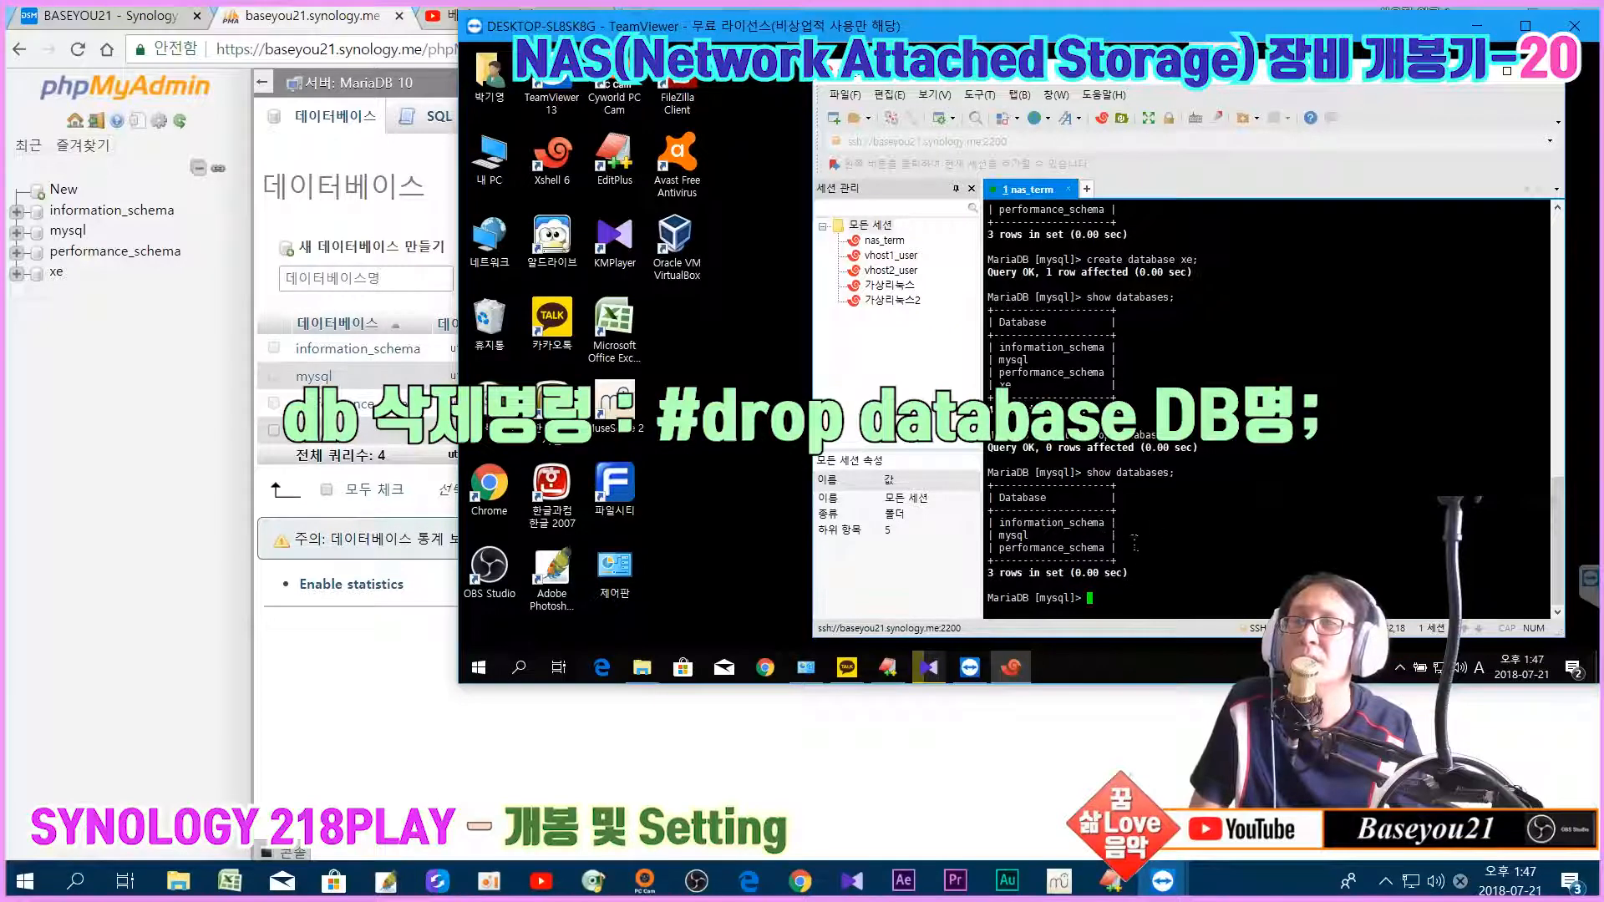
# Step: Reload phpMyAdmin's Databases page so it lists only information_schema, mysql and performance_schema
pyautogui.click(165, 491)
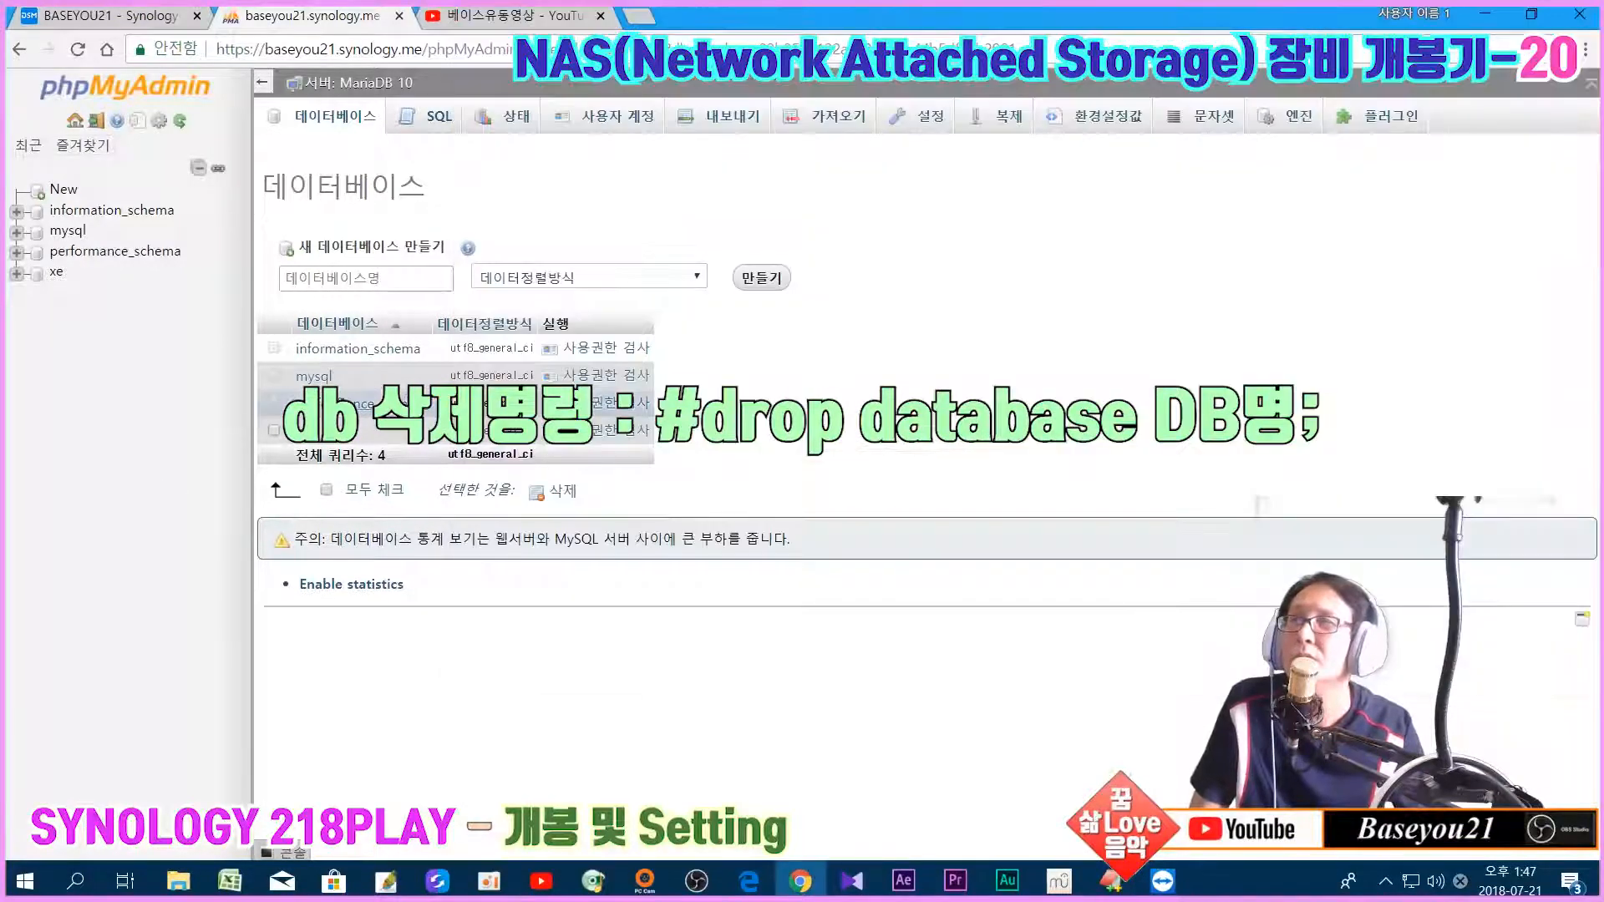
pyautogui.click(78, 50)
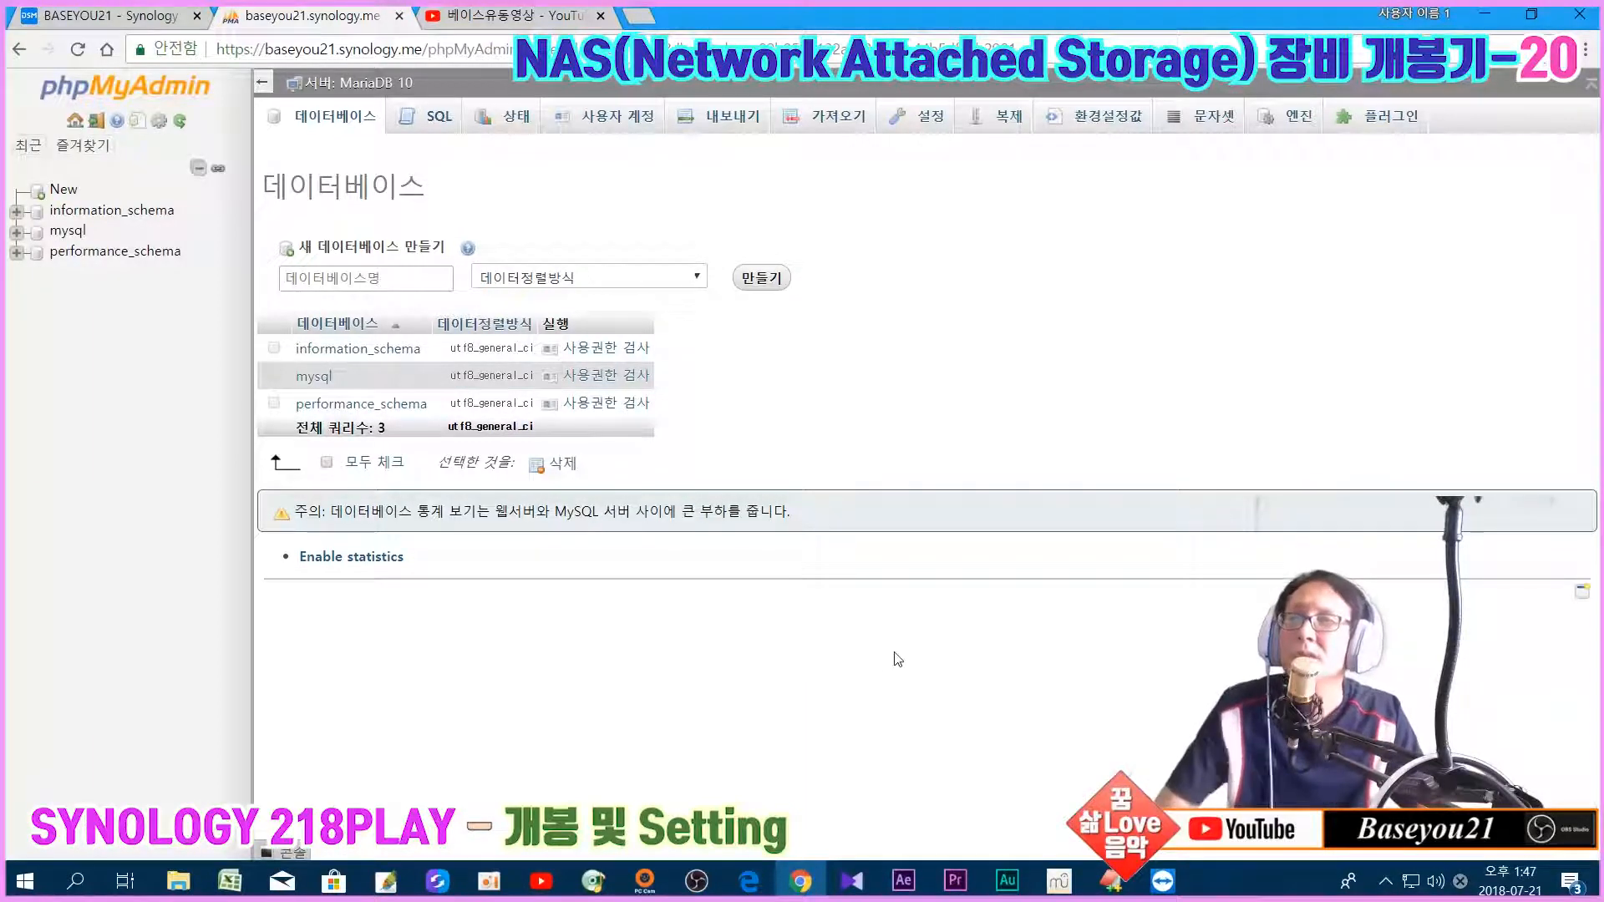
pyautogui.moveTo(1162, 881)
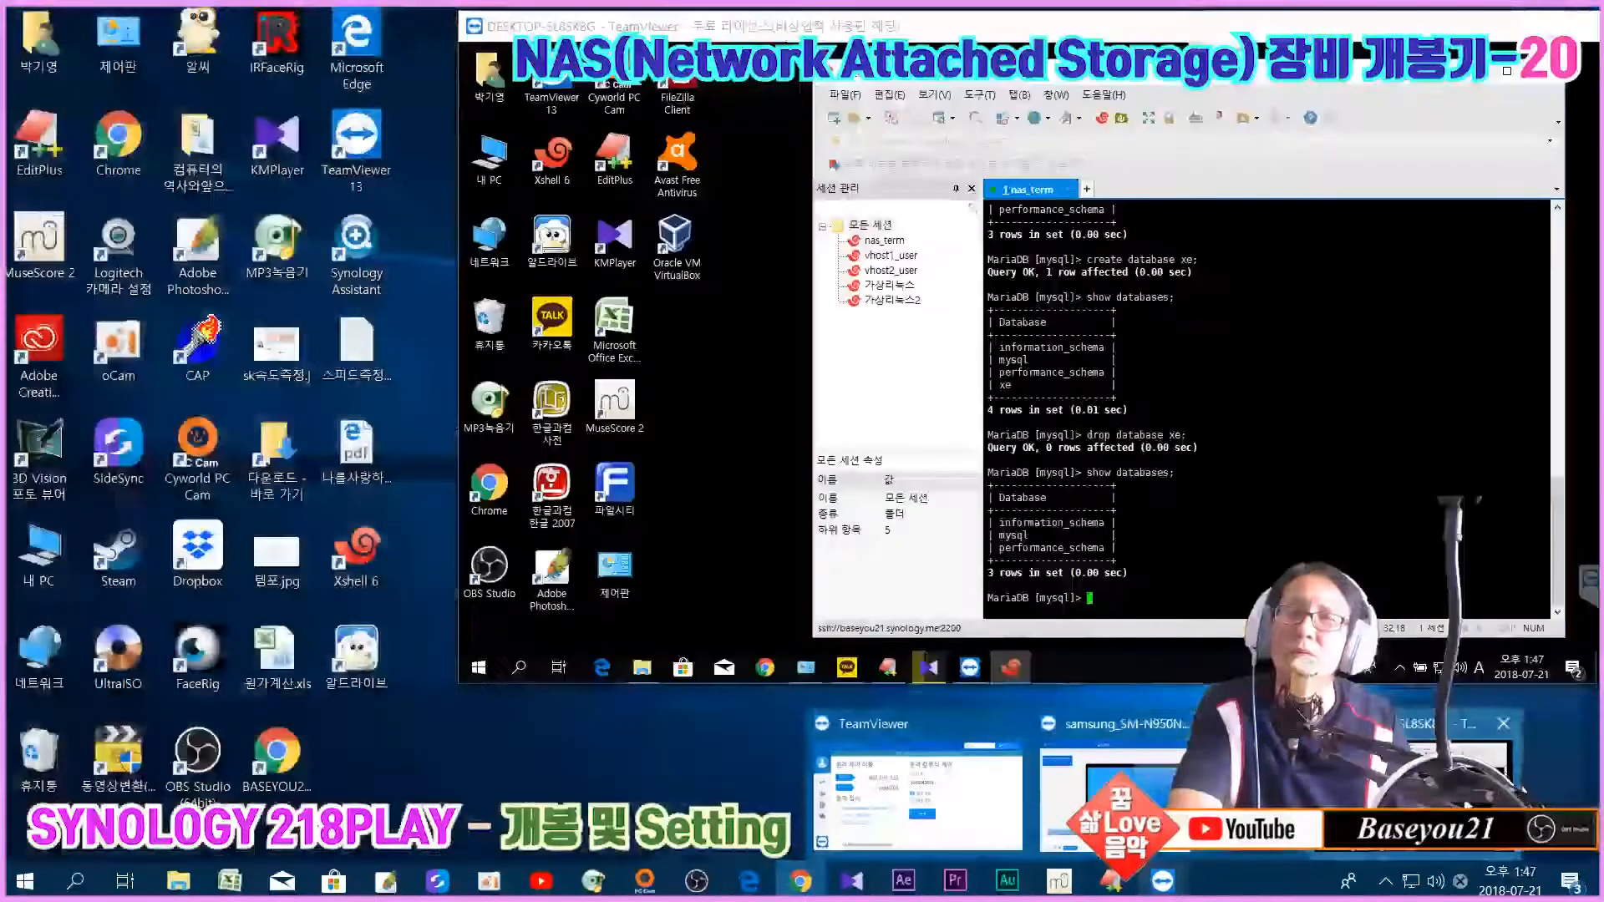
pyautogui.click(1468, 806)
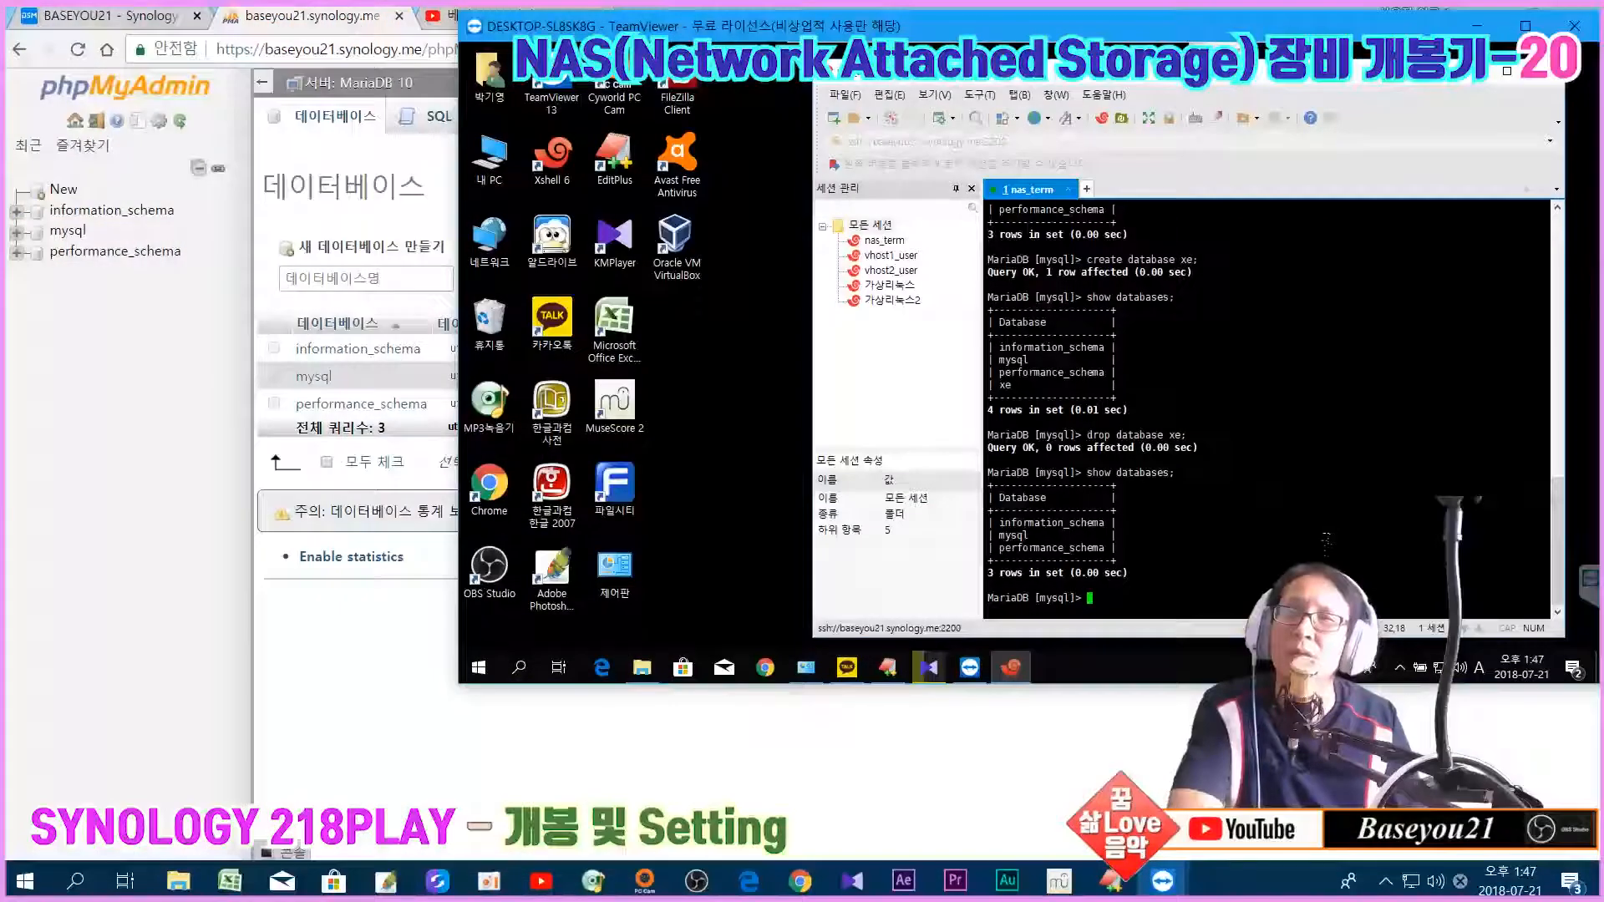
pyautogui.click(781, 781)
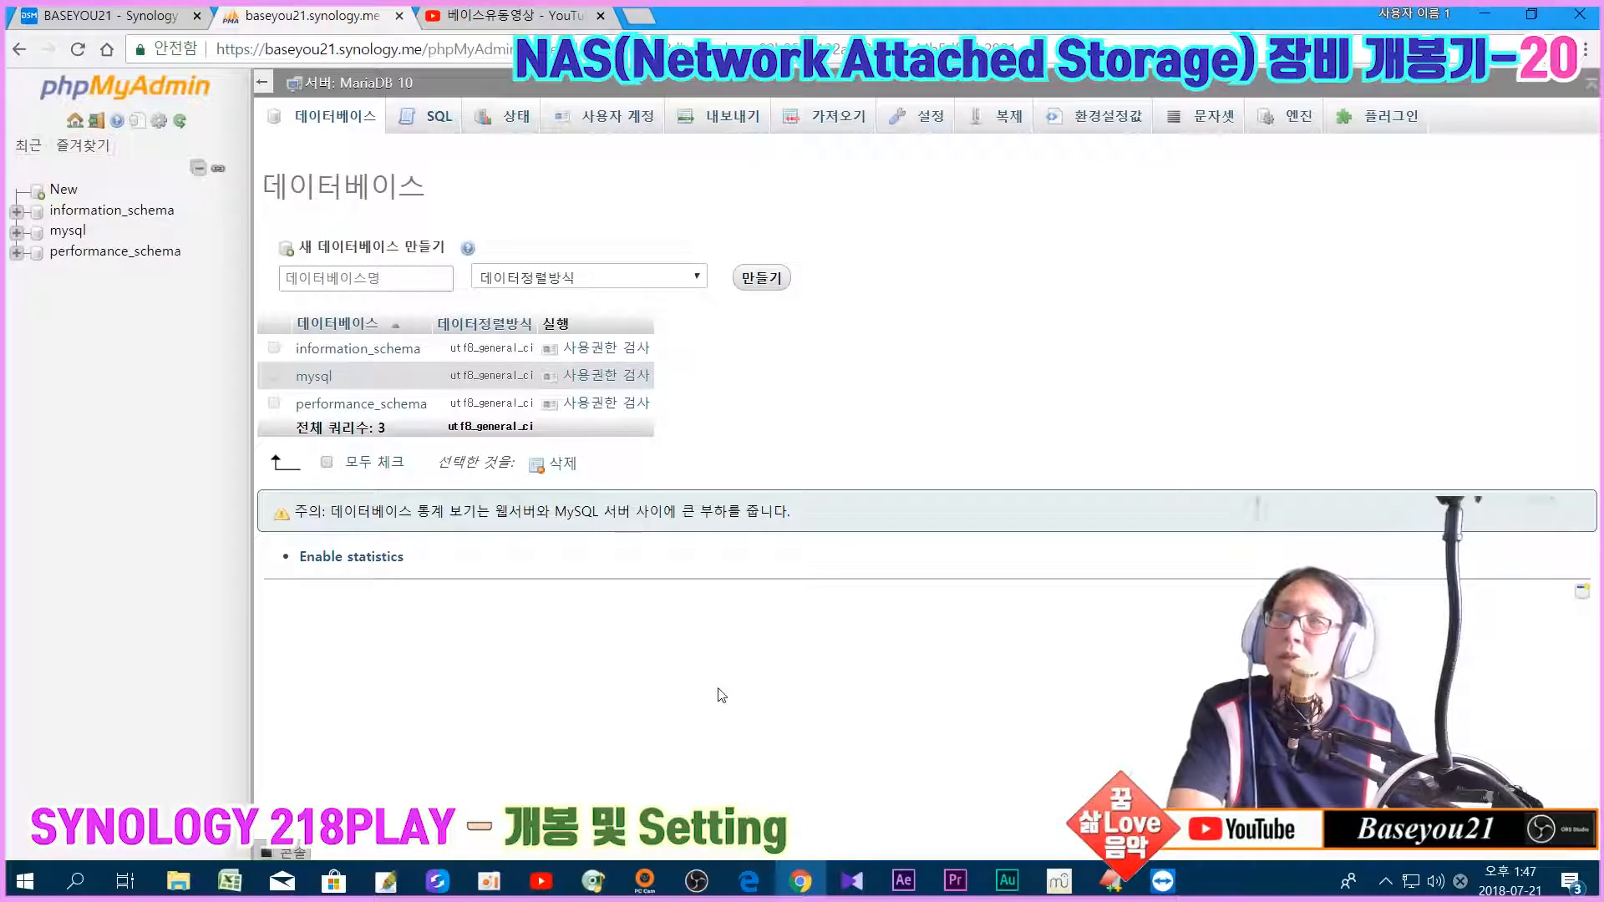
pyautogui.click(380, 275)
# Step: Create a database named xe in phpMyAdmin, keeping the default collation
pyautogui.click(380, 275)
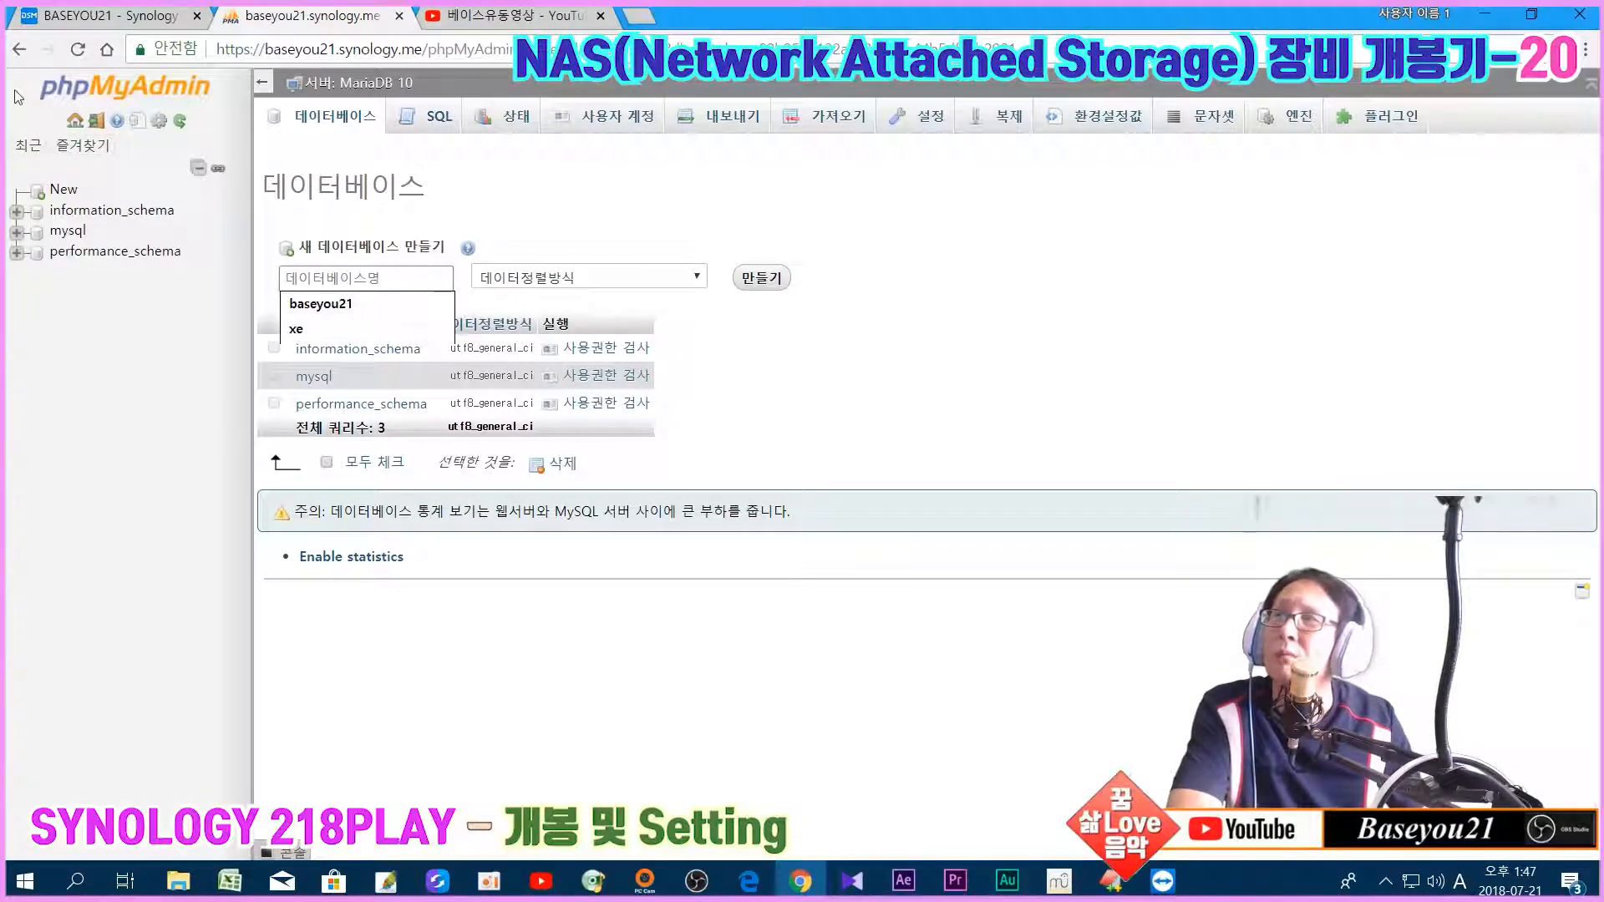
pyautogui.click(359, 328)
pyautogui.click(528, 283)
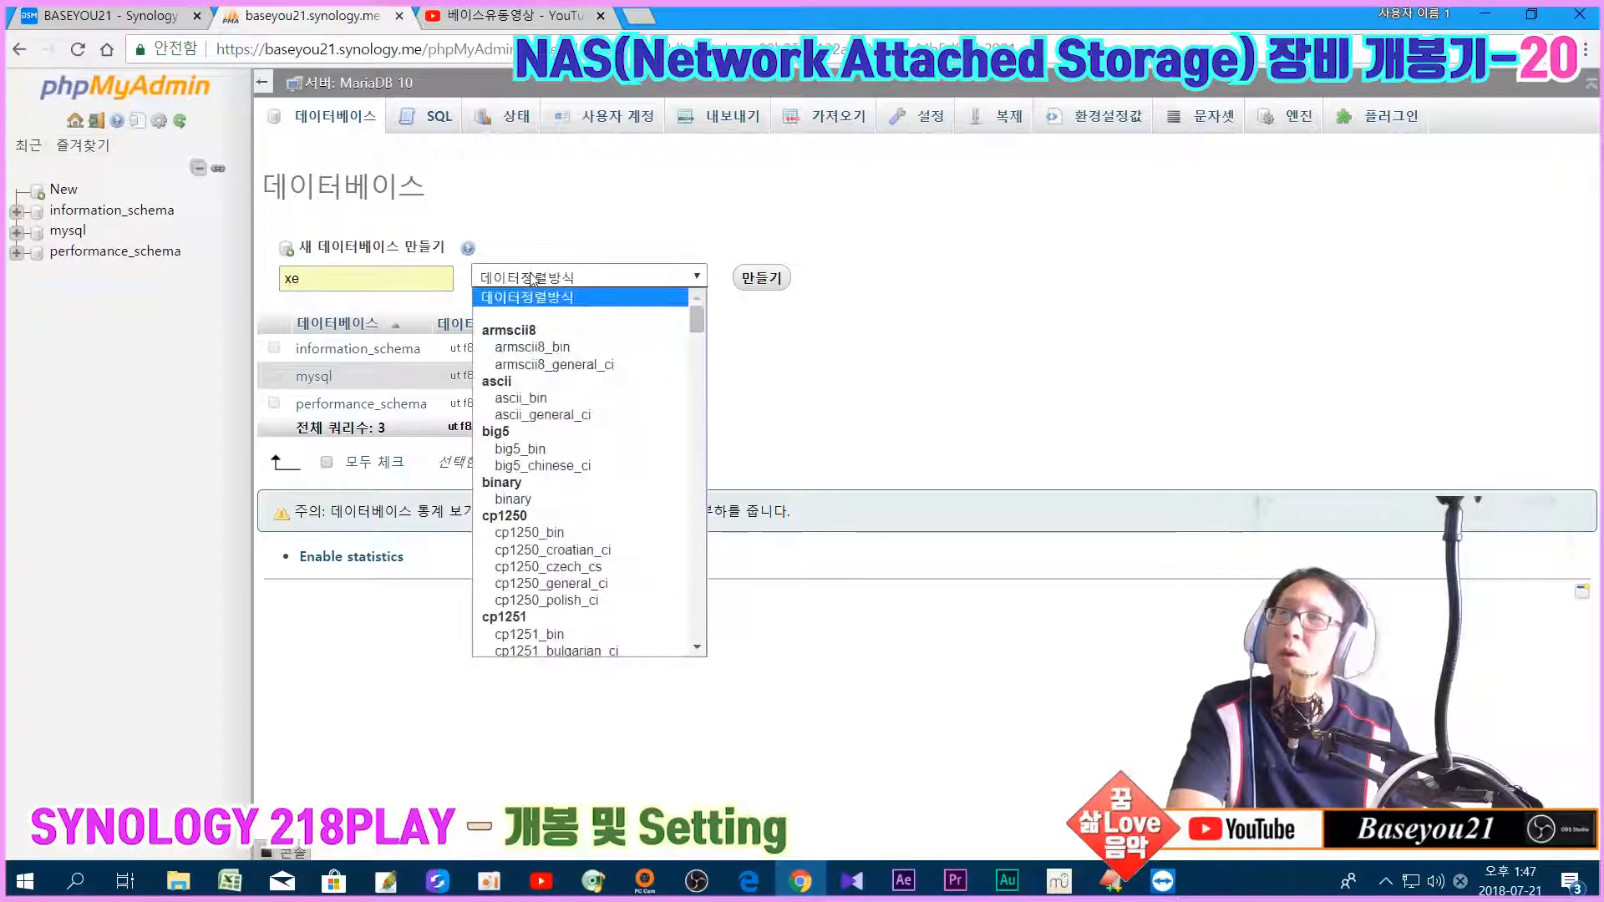
pyautogui.click(533, 277)
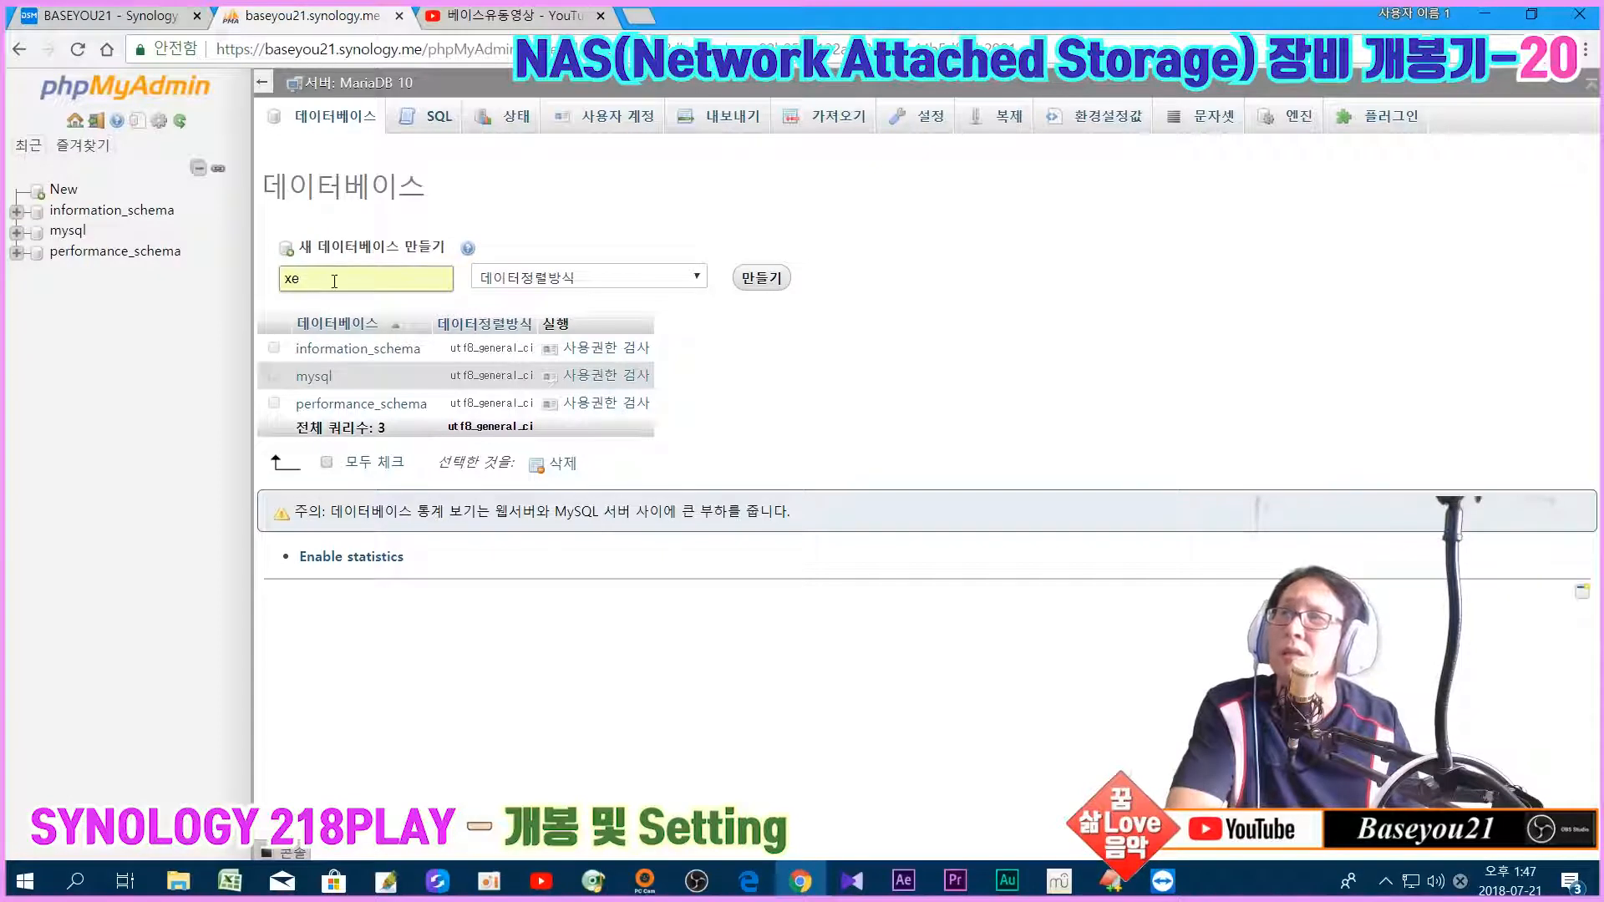
pyautogui.click(767, 284)
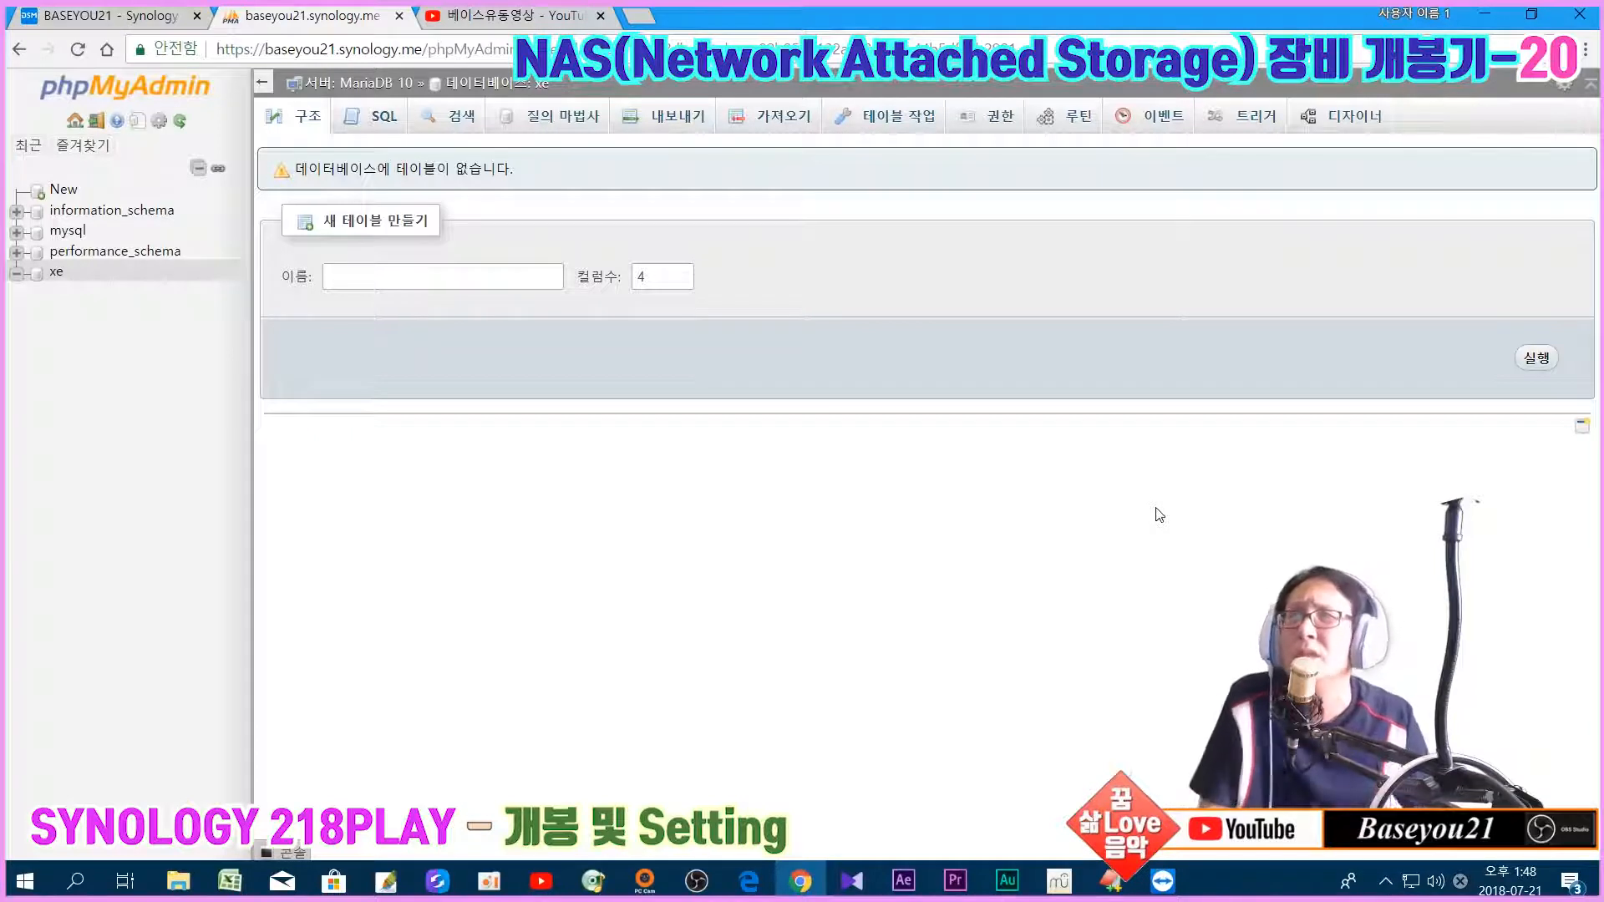
# Step: Go to the '서버: MariaDB 10' server overview through the breadcrumb
pyautogui.click(379, 274)
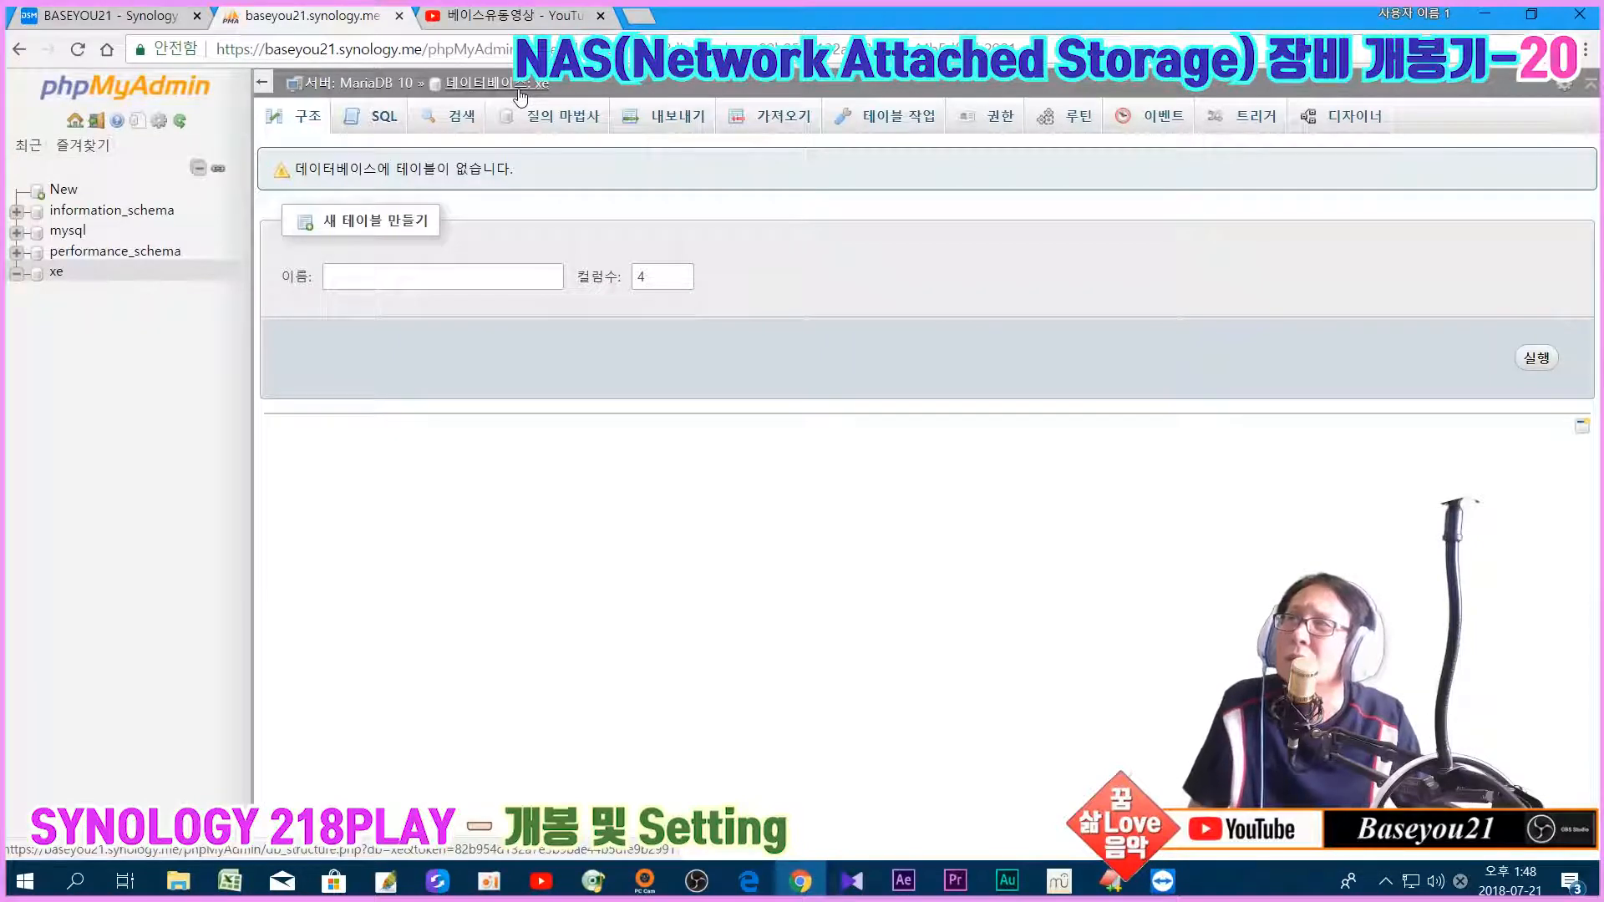
pyautogui.click(333, 85)
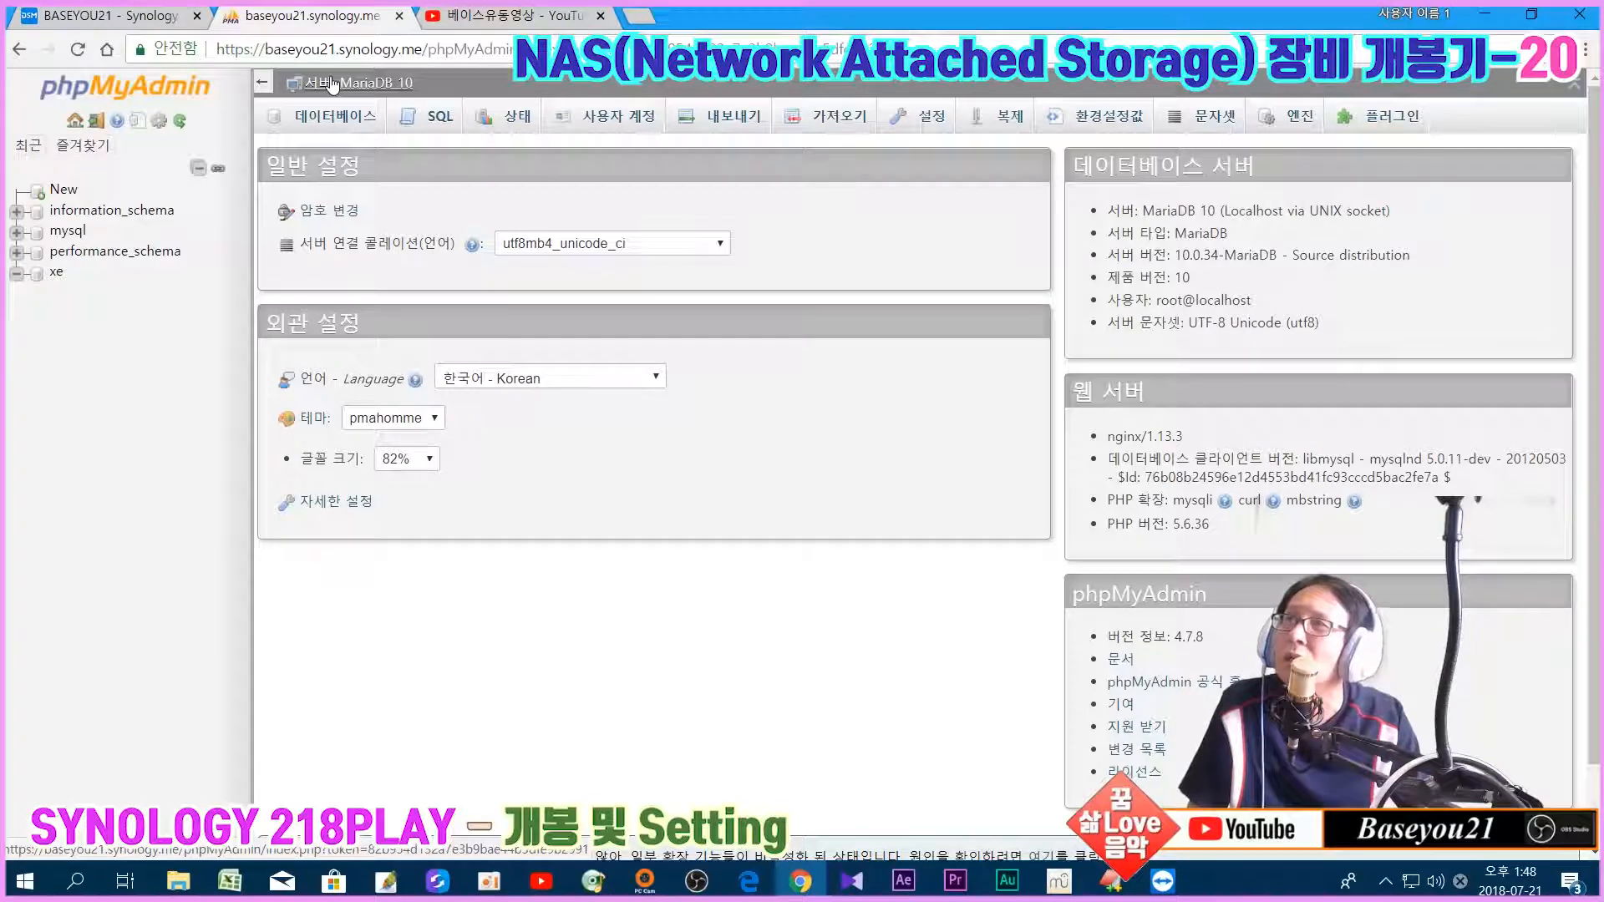
# Step: Open the 데이터베이스 tab to list xe alongside the other three databases
pyautogui.click(334, 124)
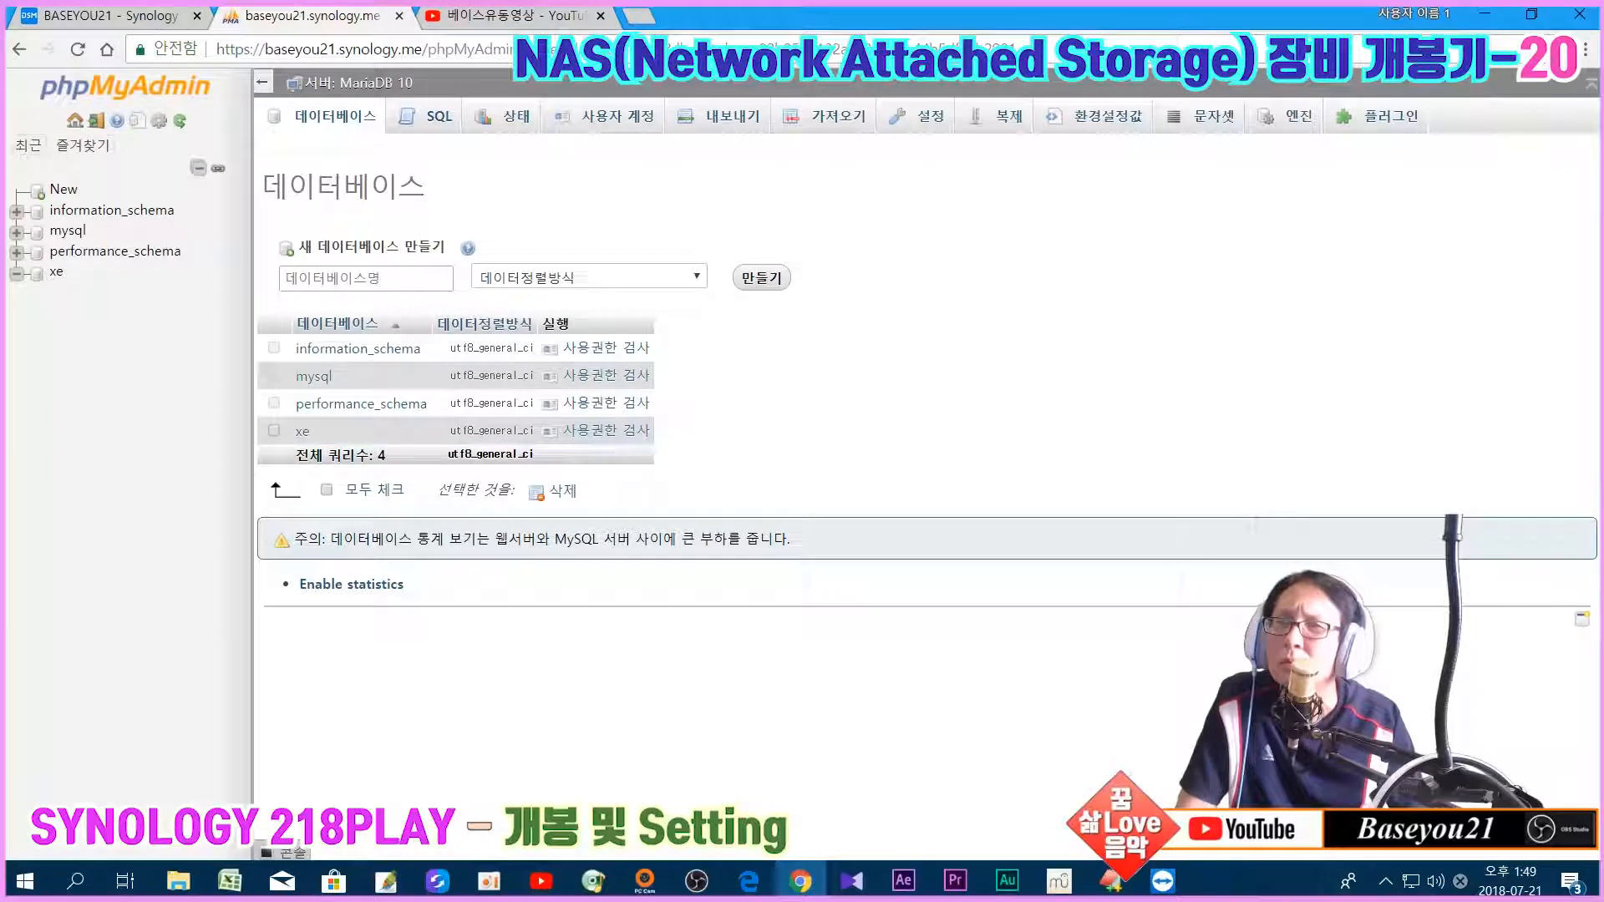
# Step: Rerun show databases; in the remote terminal to confirm four databases including xe
pyautogui.moveTo(1157, 883)
pyautogui.click(1111, 785)
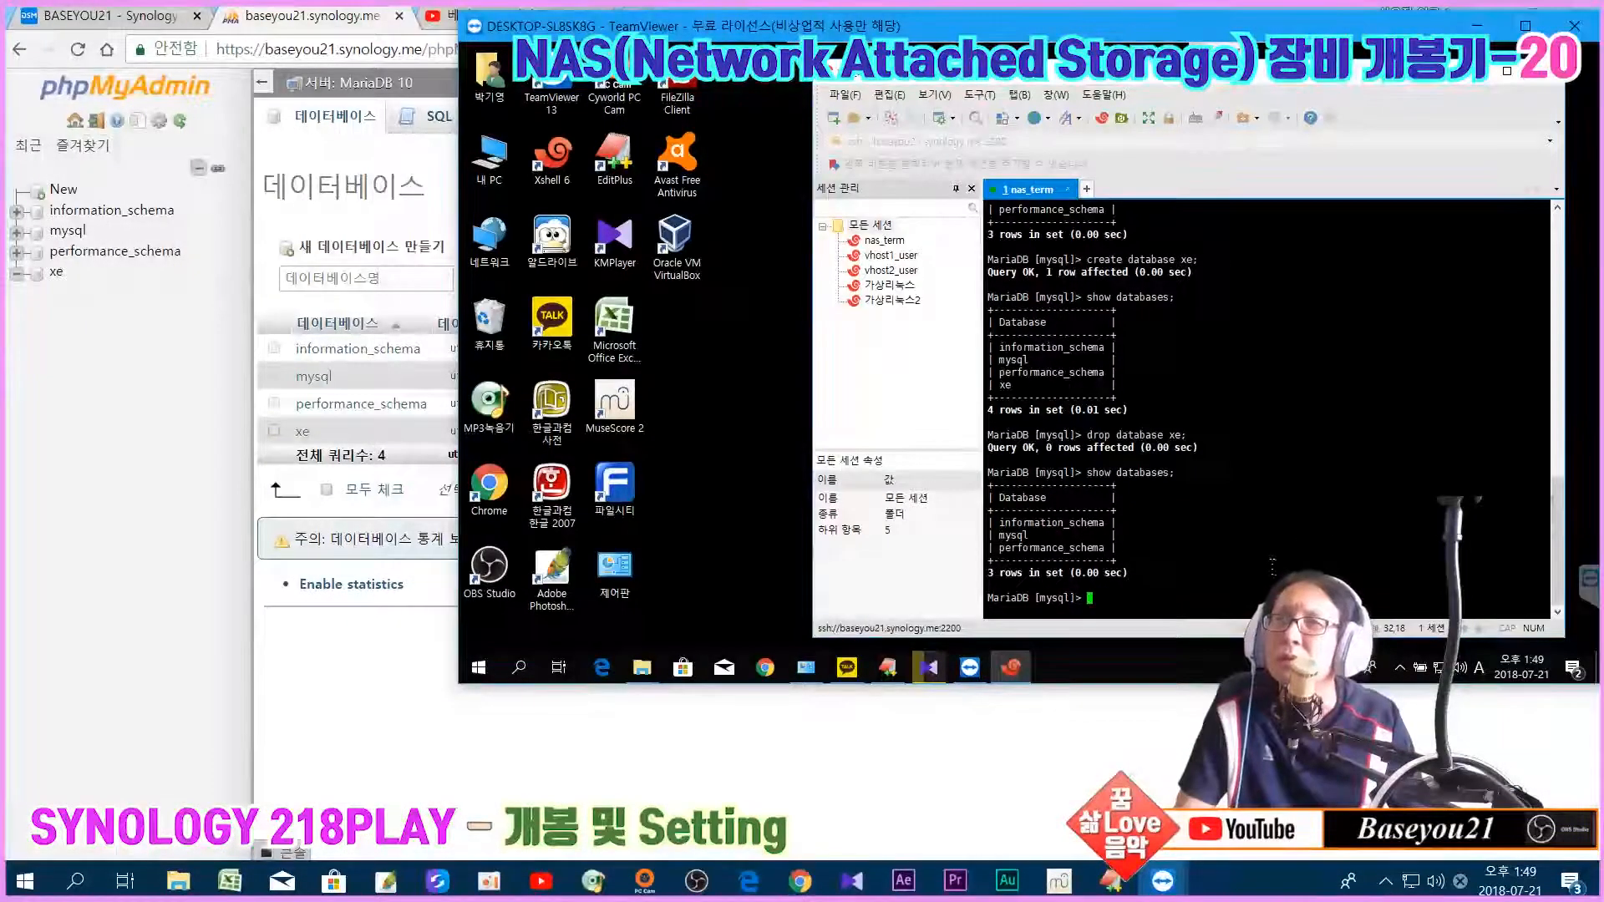
pyautogui.press('Up')
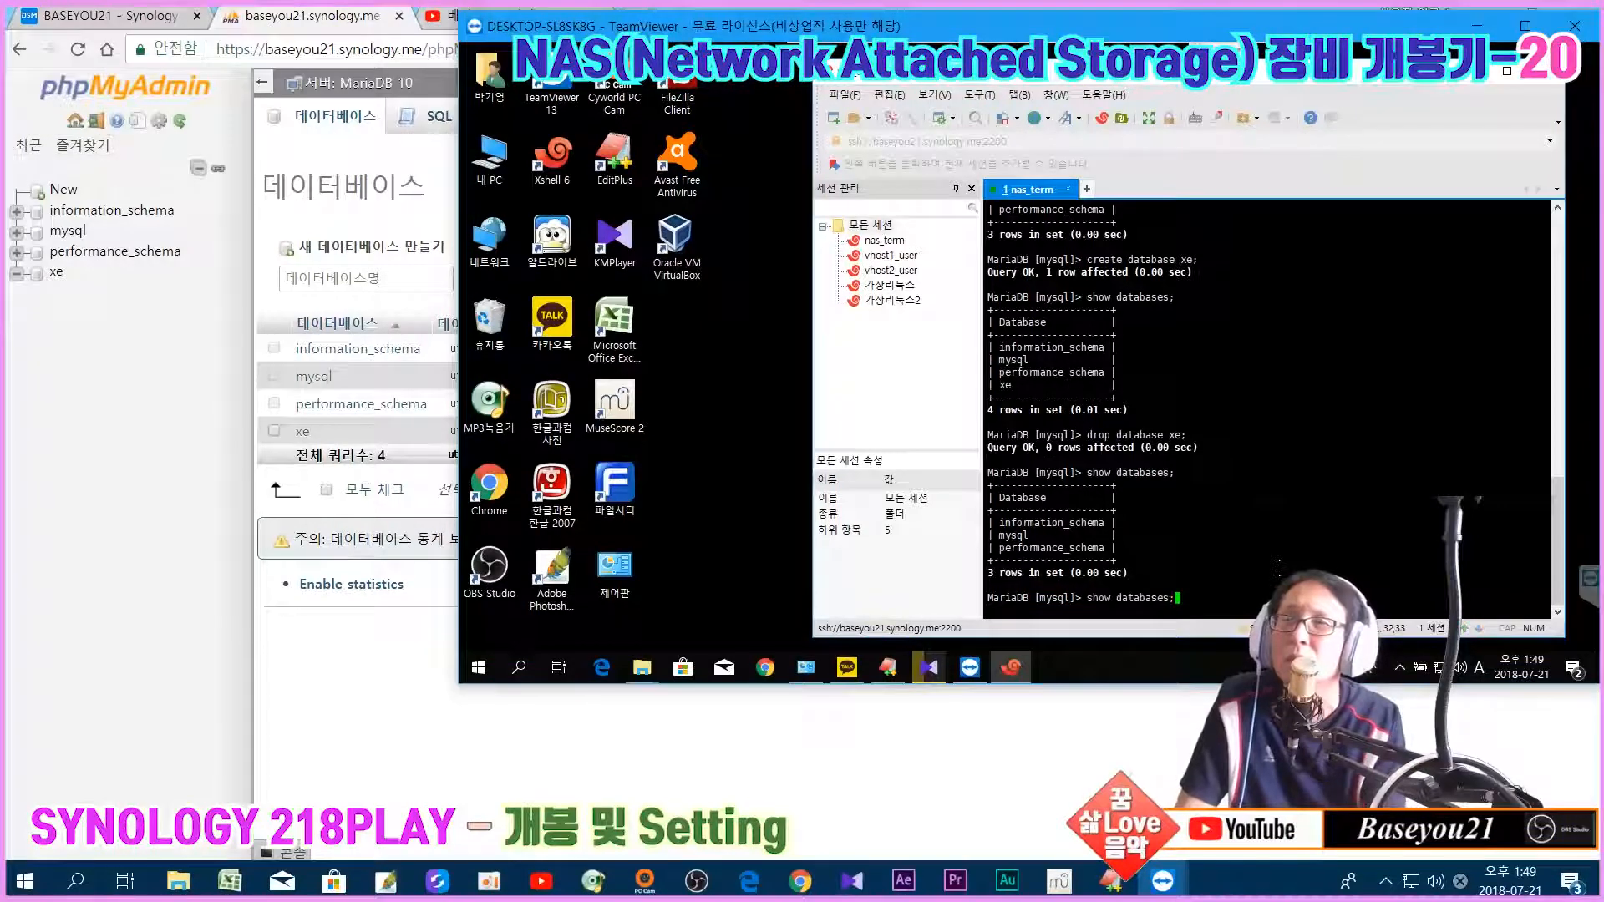
pyautogui.press('Return')
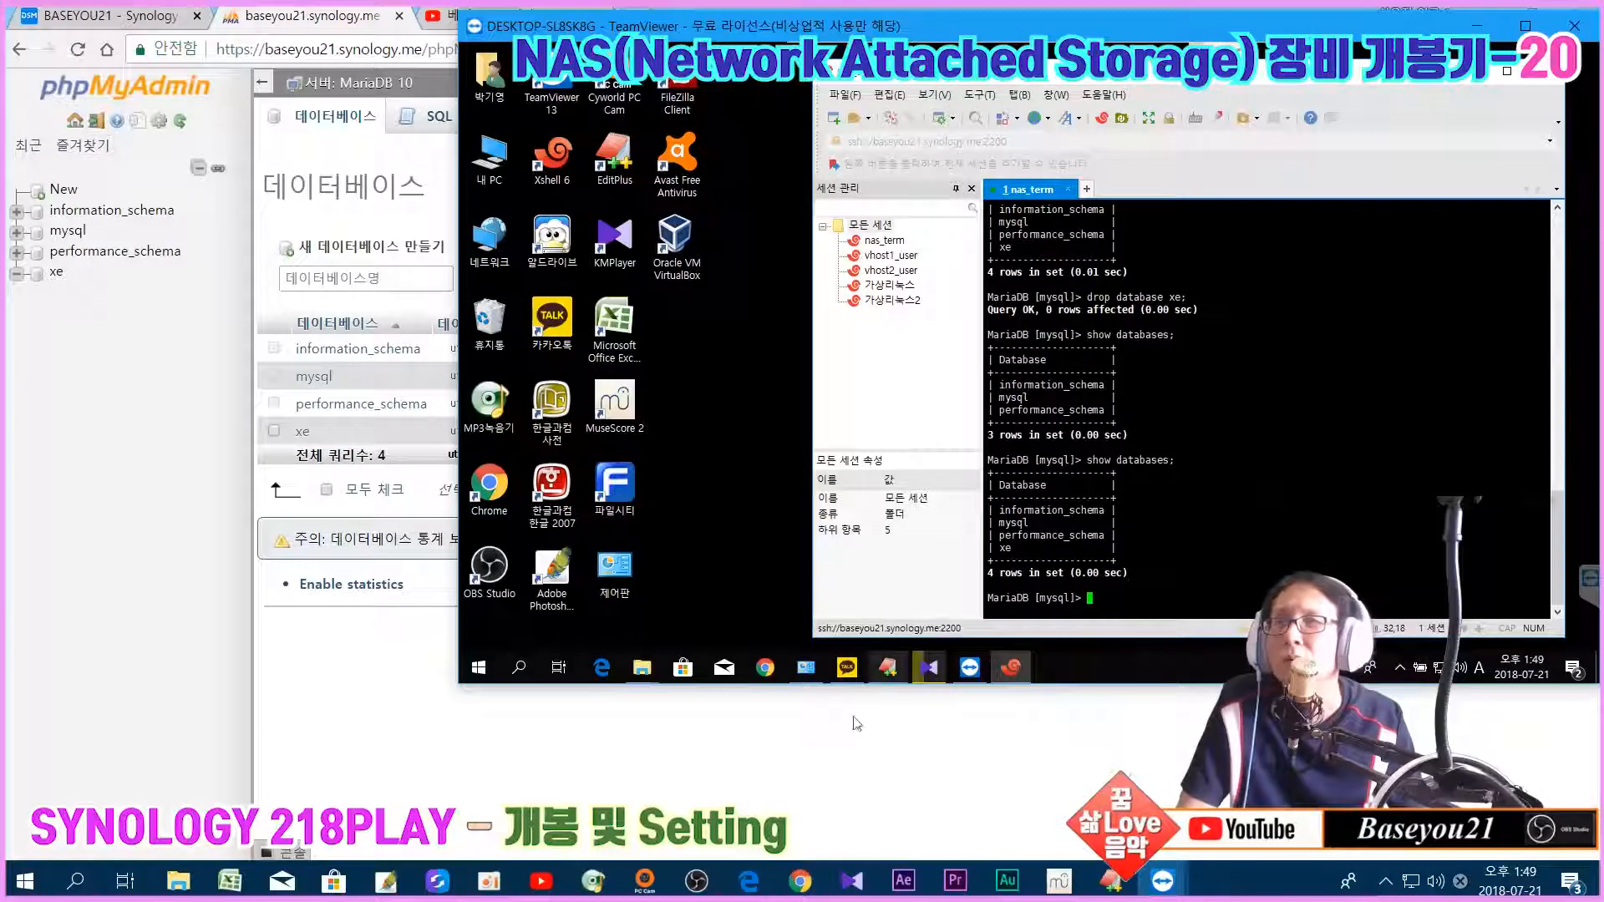
pyautogui.click(134, 184)
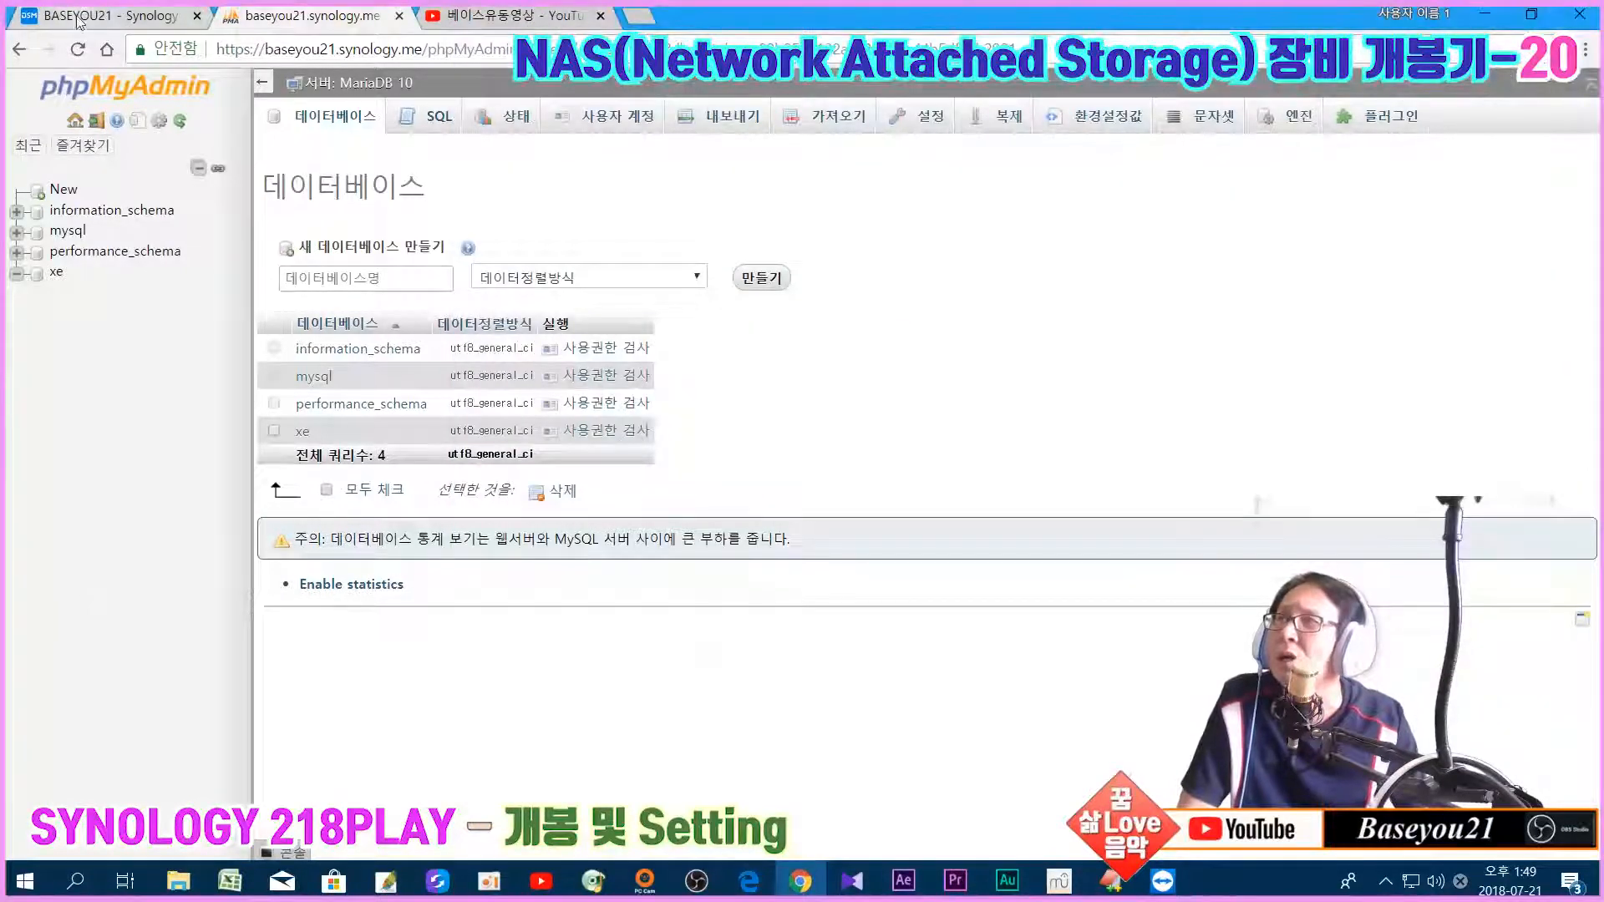
# Step: Switch to the Synology DSM tab and list Package Center's installed packages
pyautogui.click(108, 15)
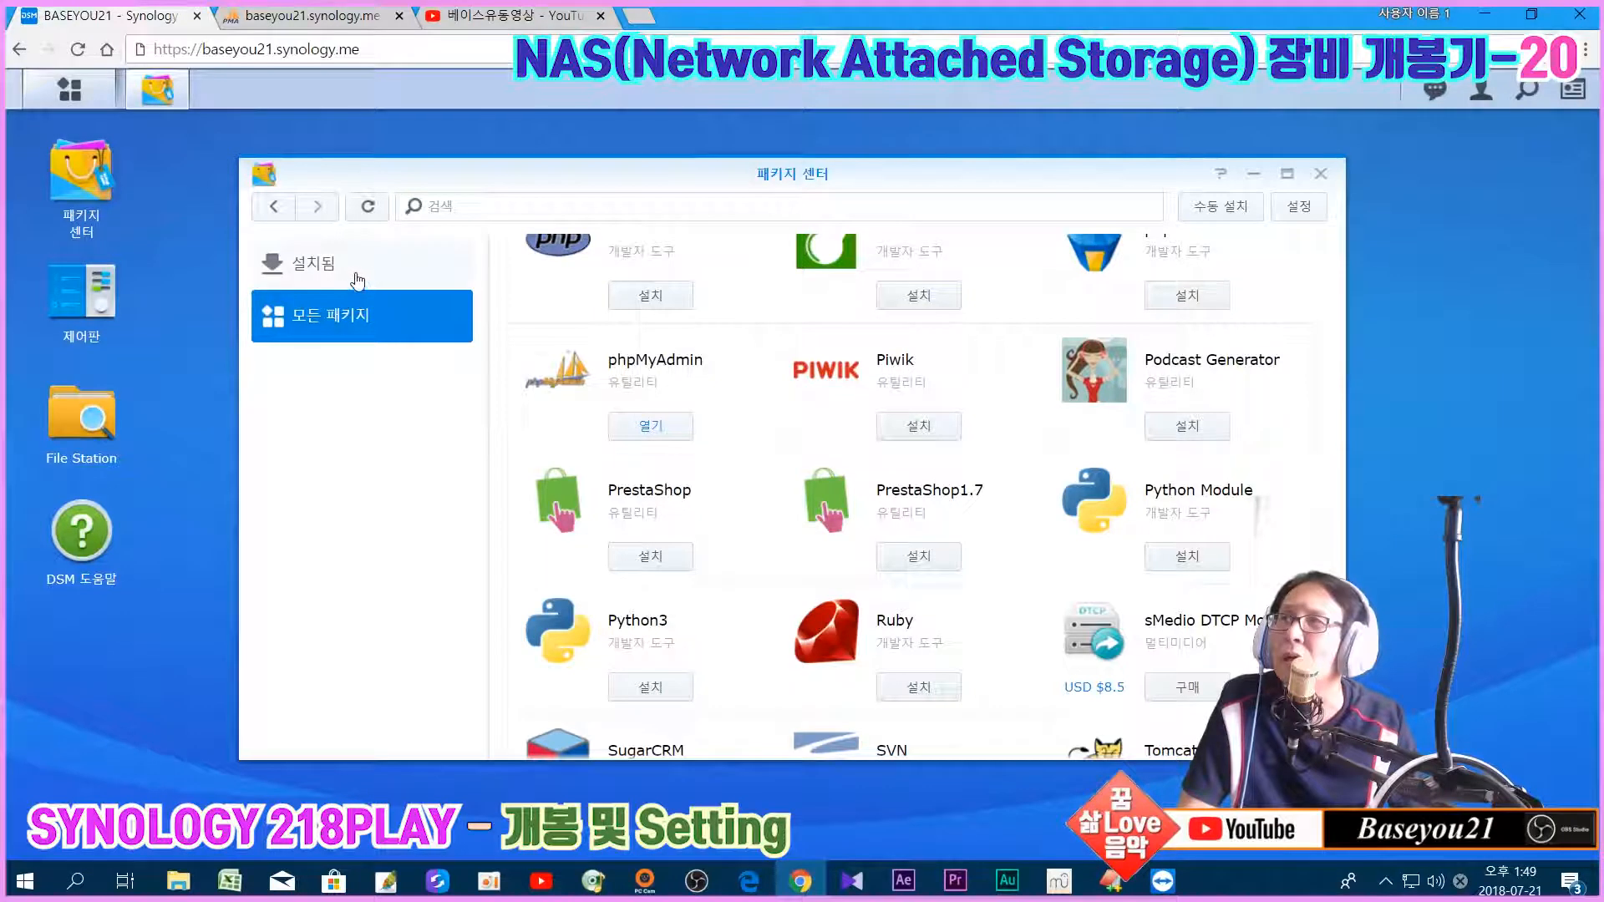
pyautogui.click(359, 280)
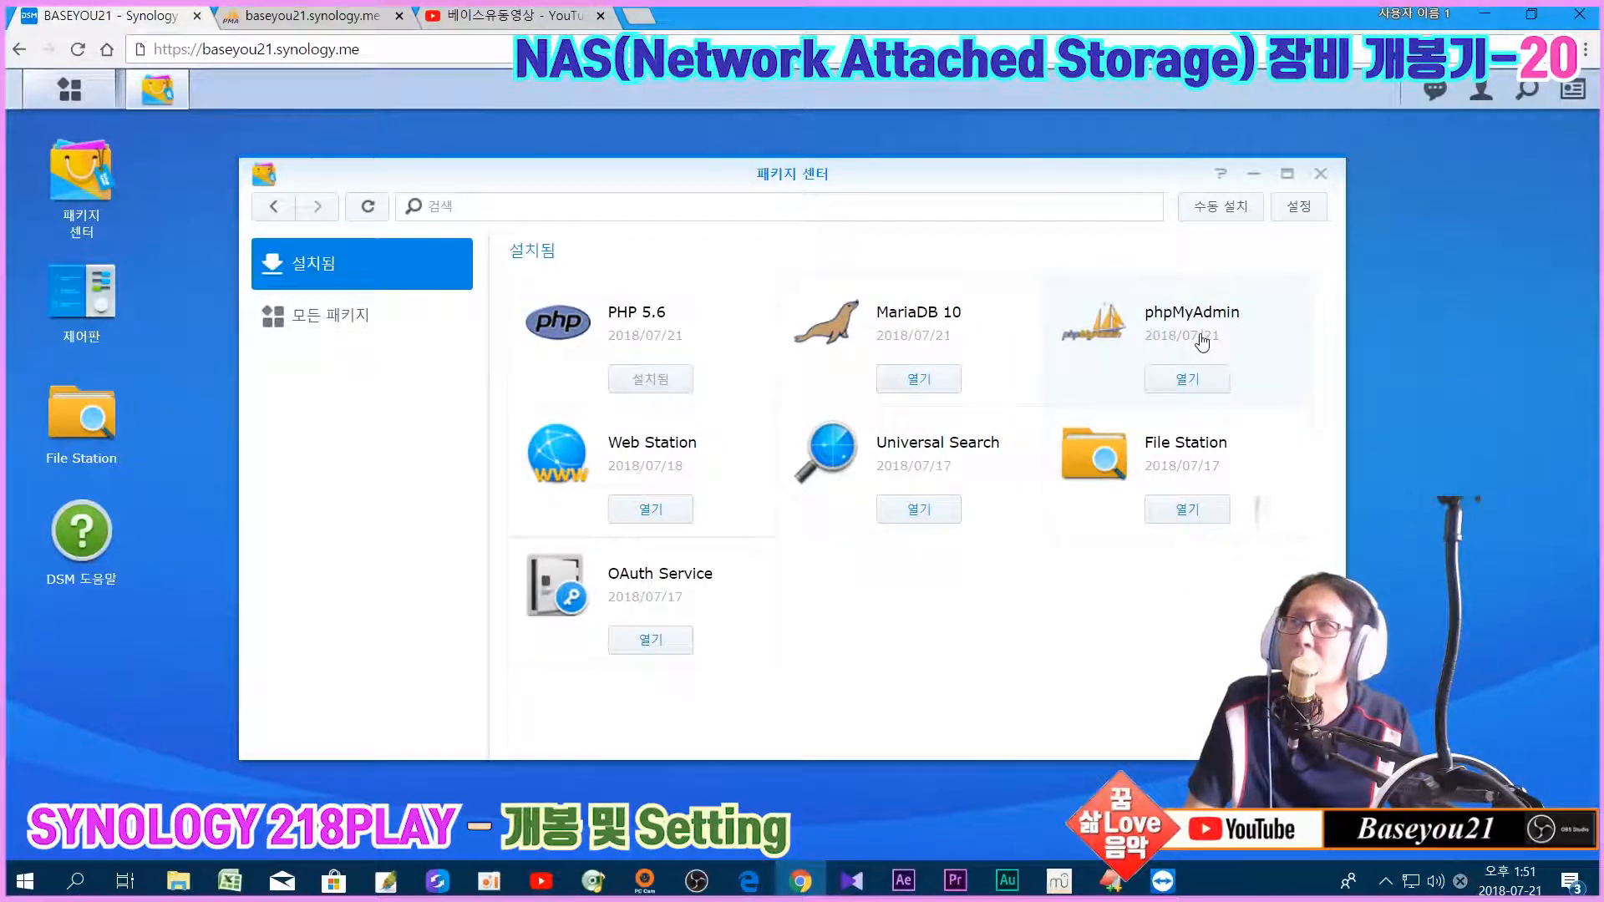
pyautogui.click(44, 99)
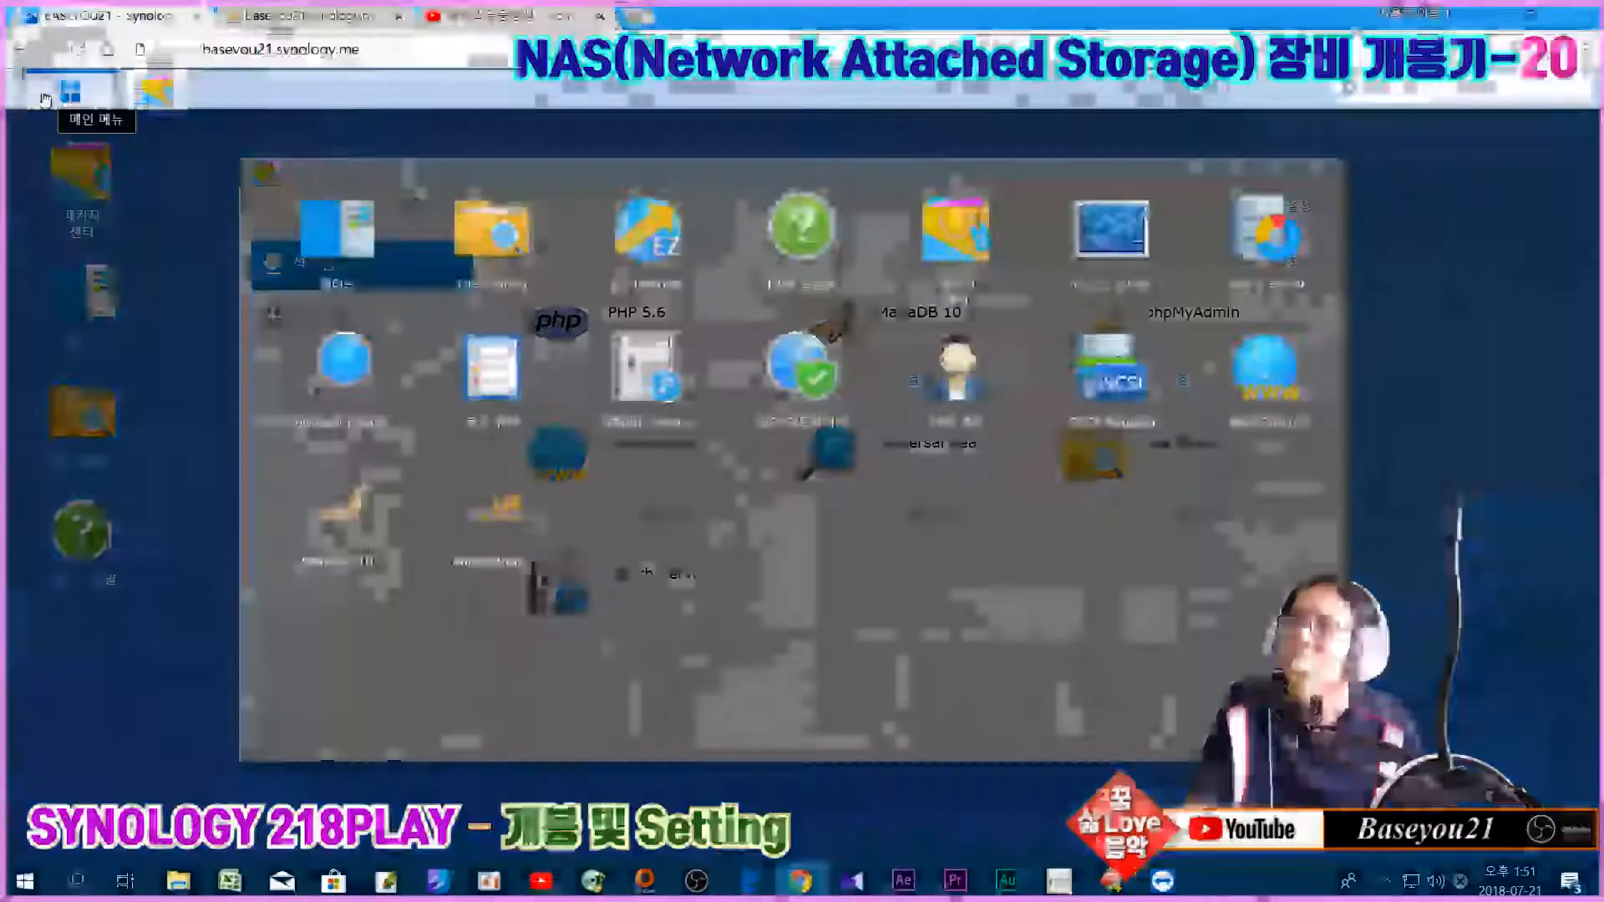
pyautogui.click(1278, 376)
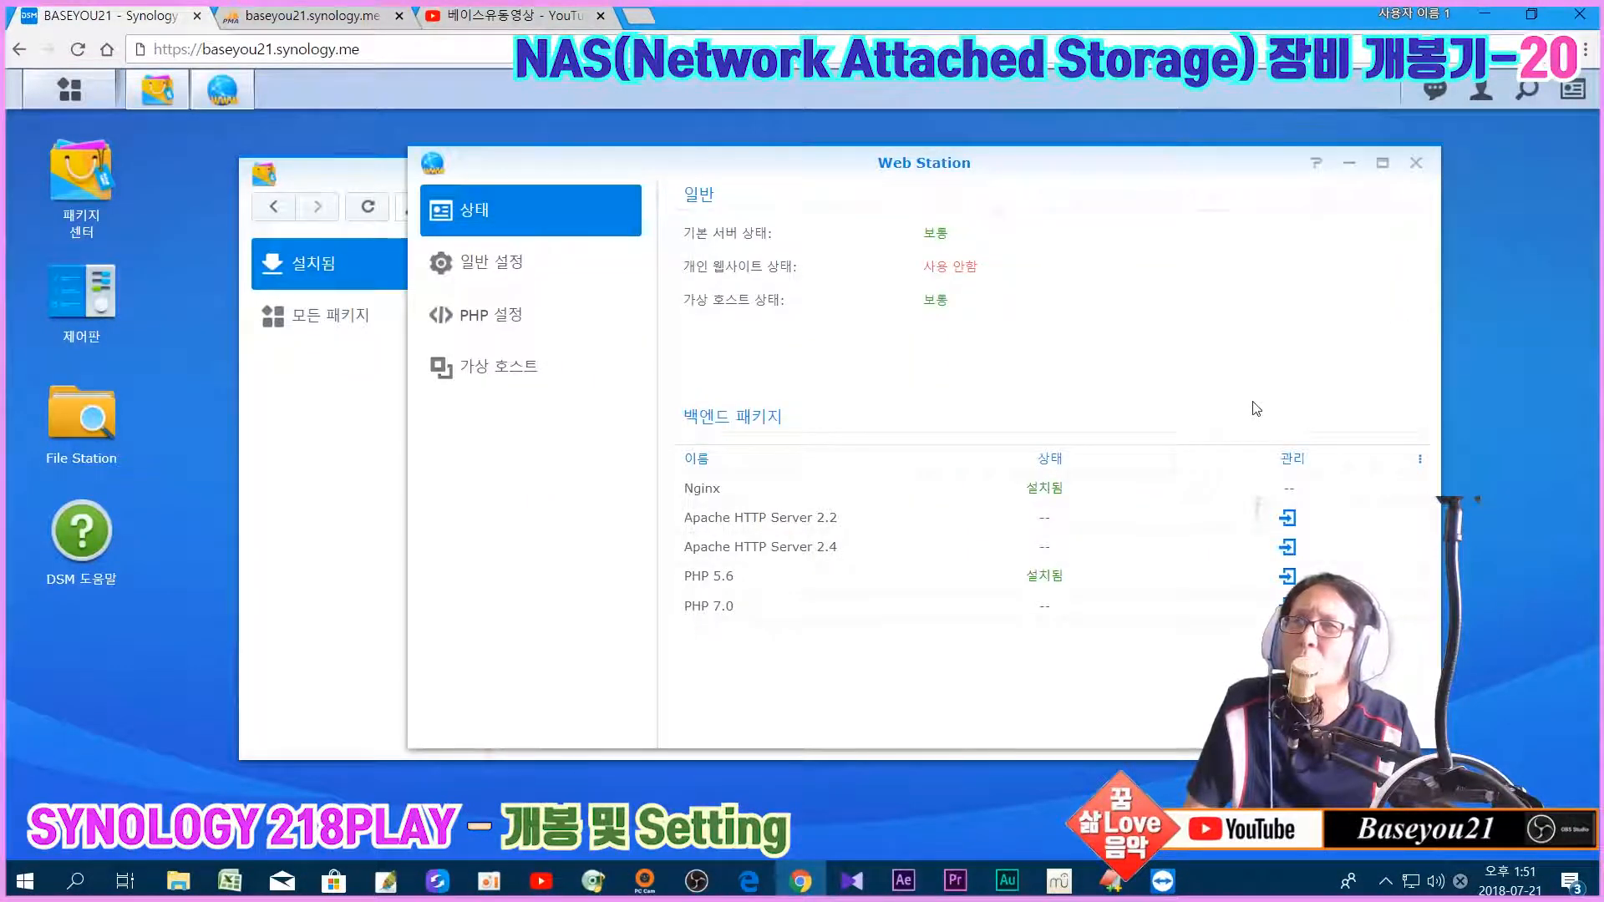
pyautogui.click(496, 323)
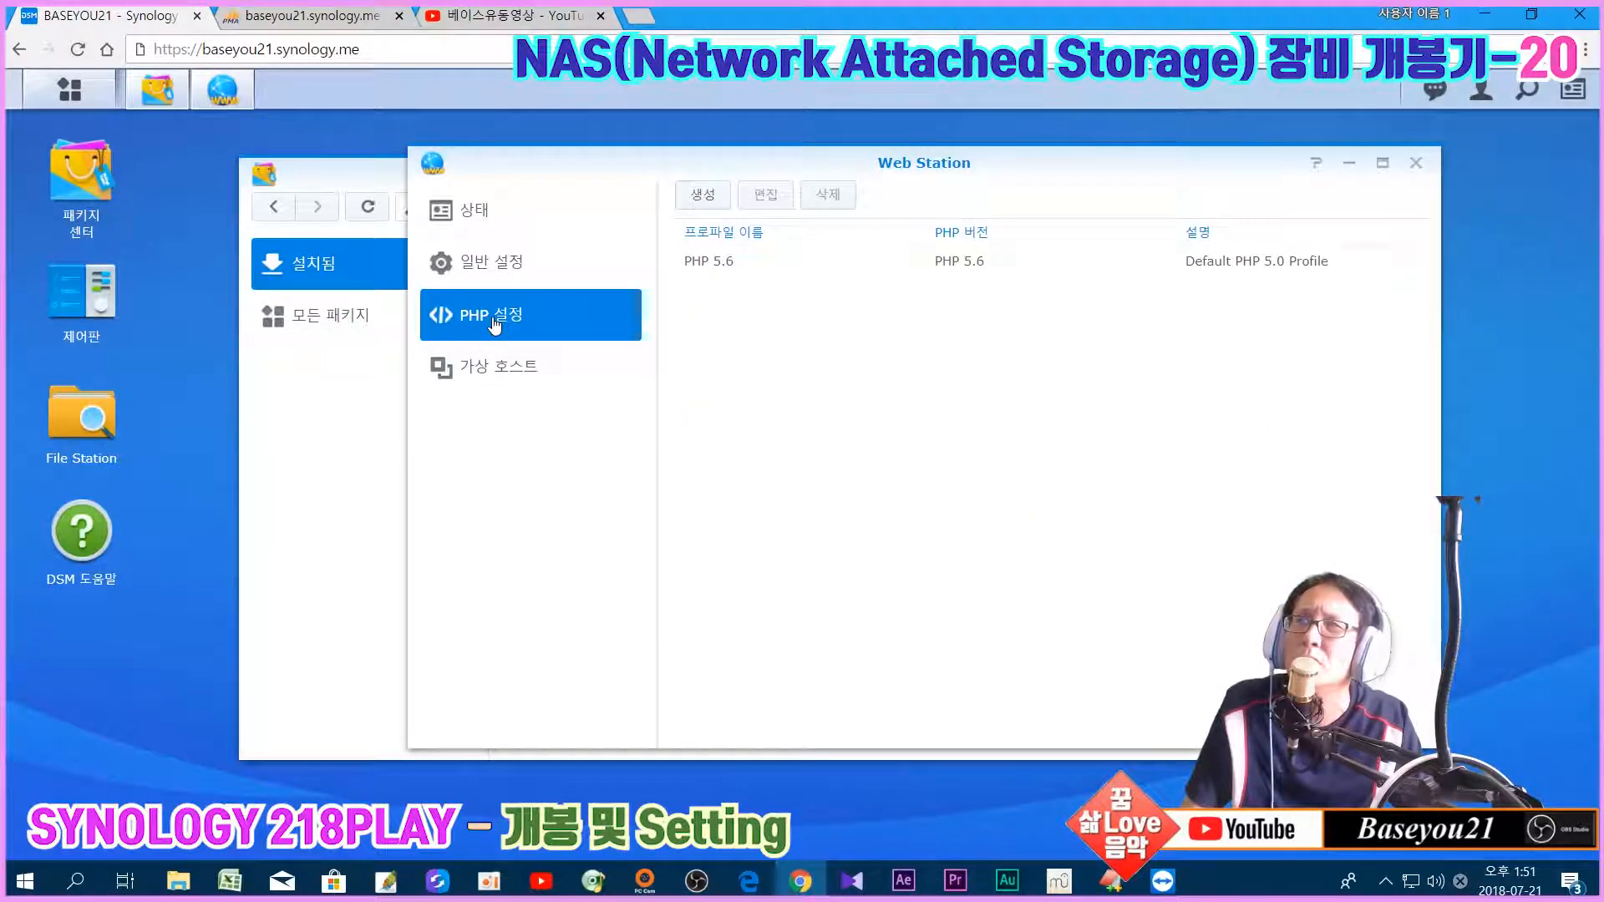
pyautogui.click(786, 264)
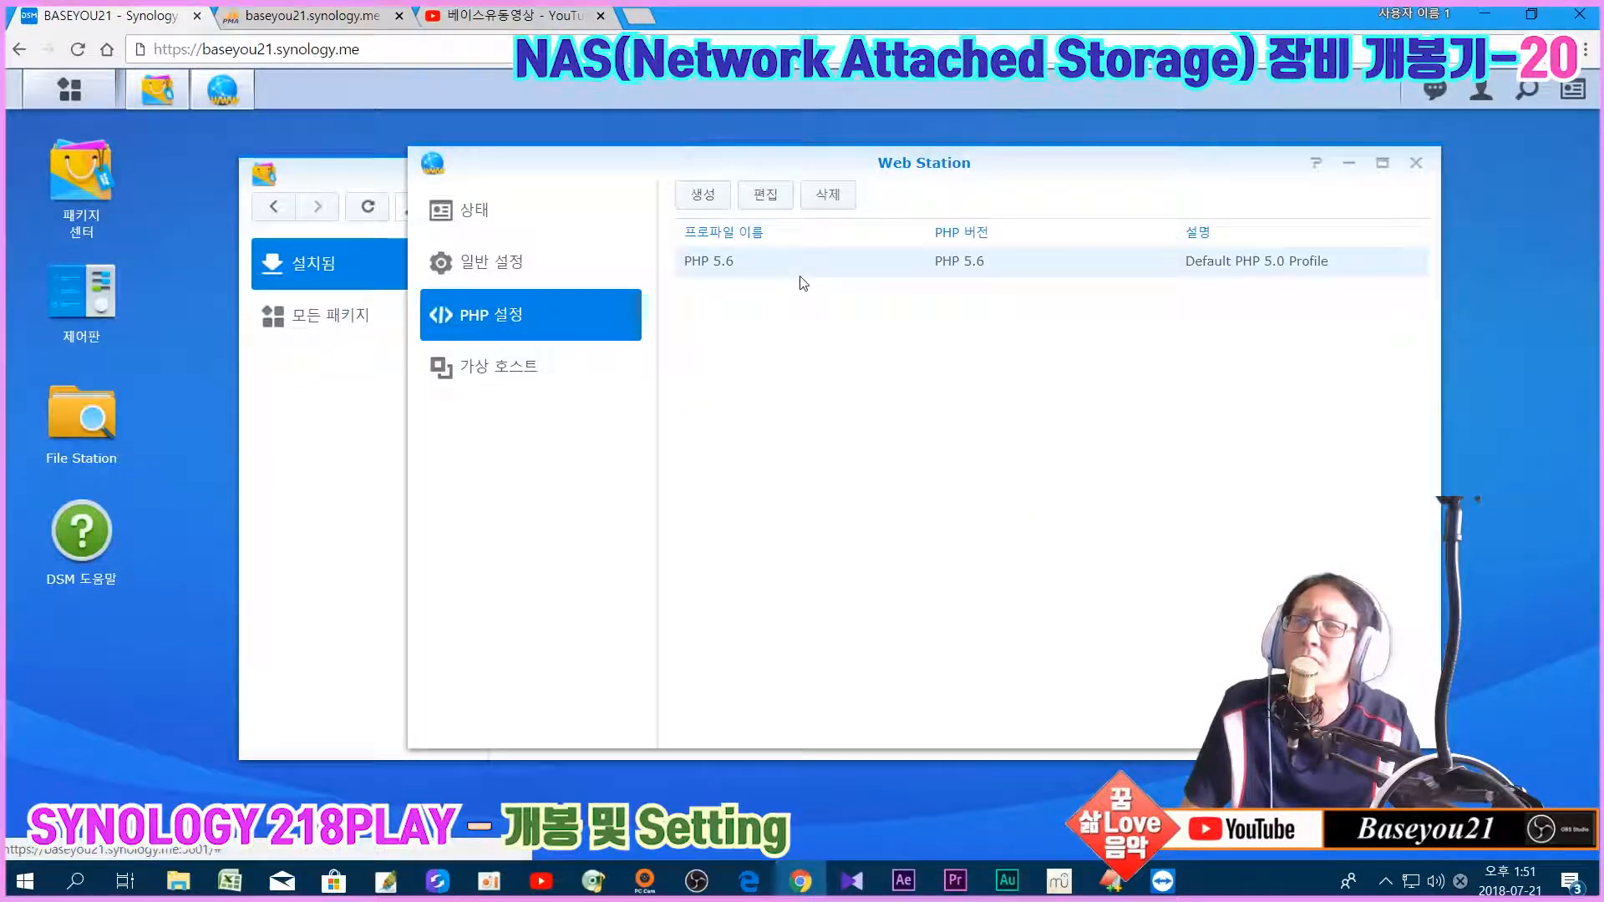
pyautogui.click(566, 389)
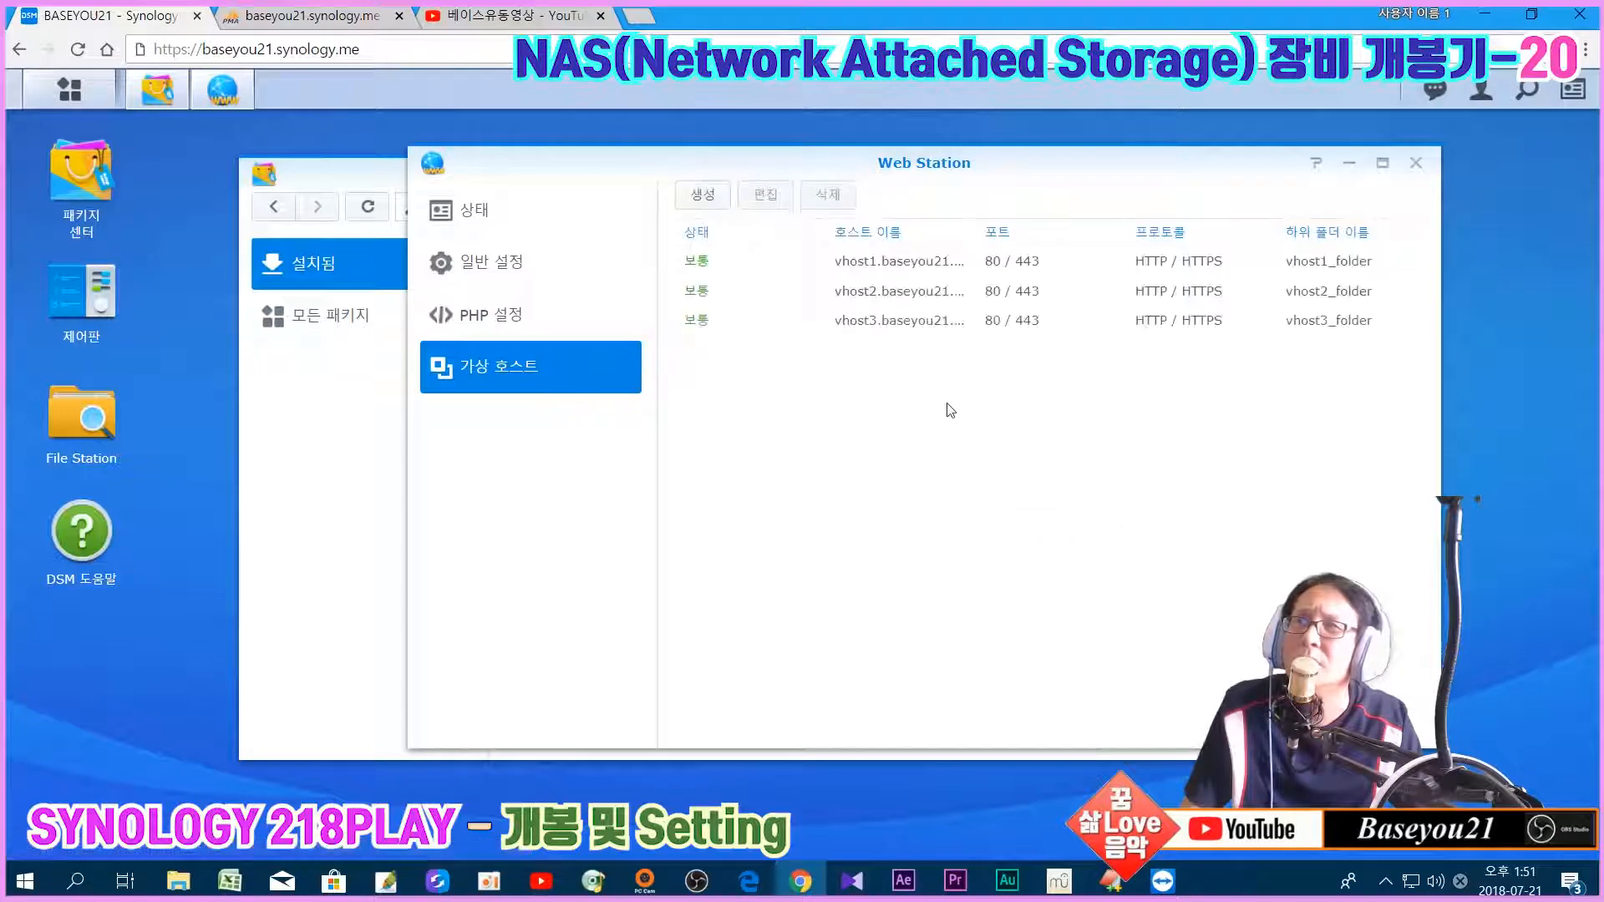
pyautogui.click(475, 261)
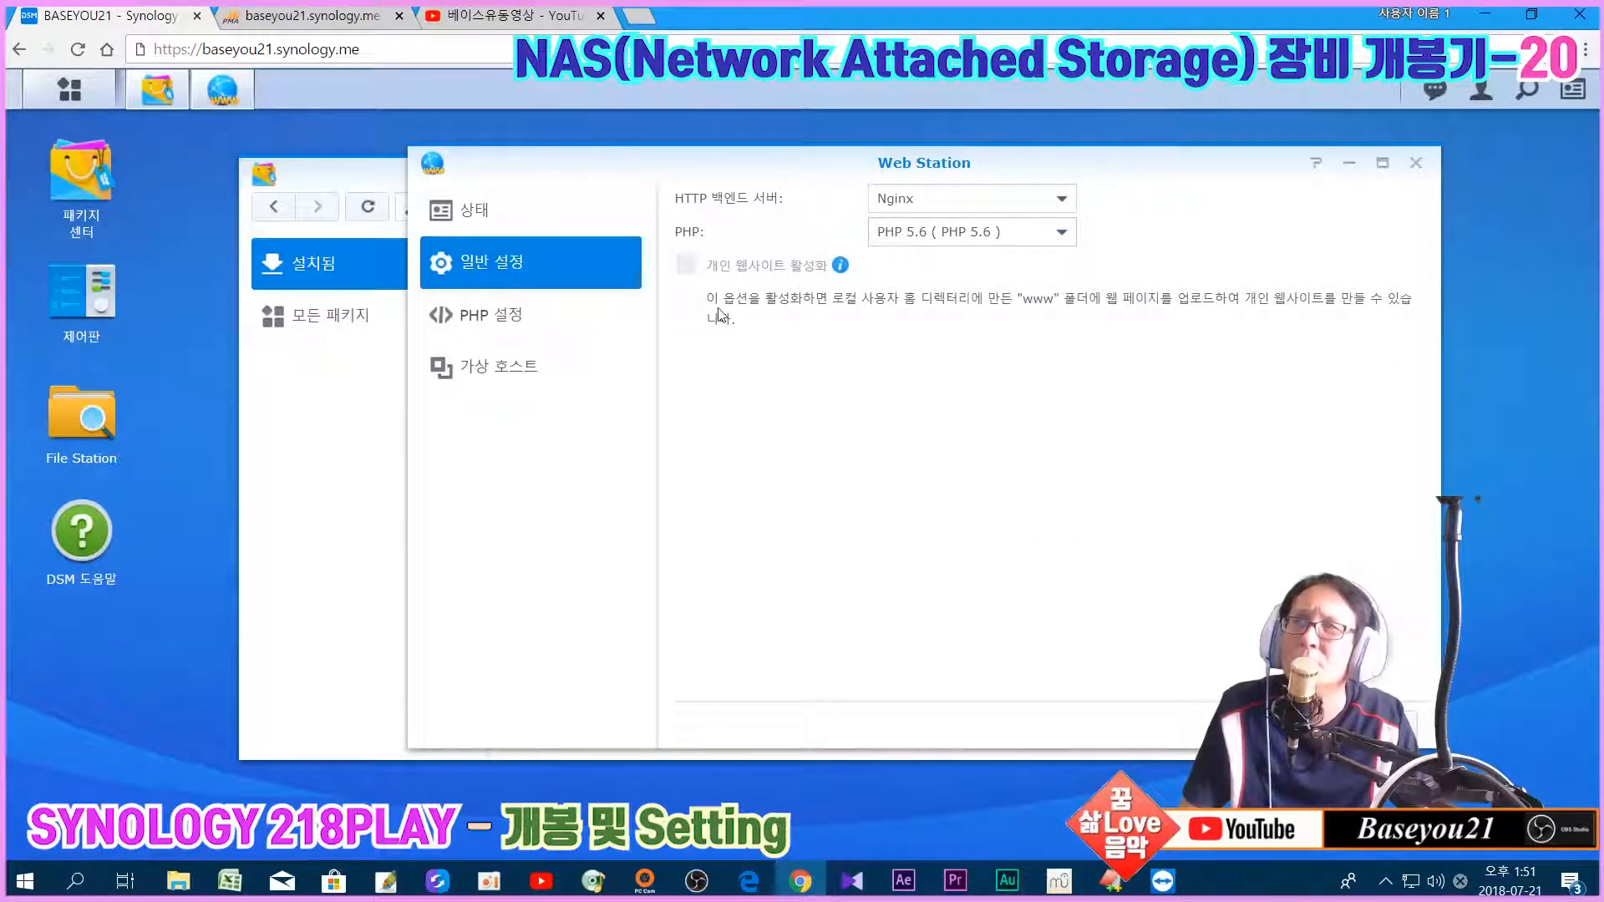
pyautogui.click(510, 378)
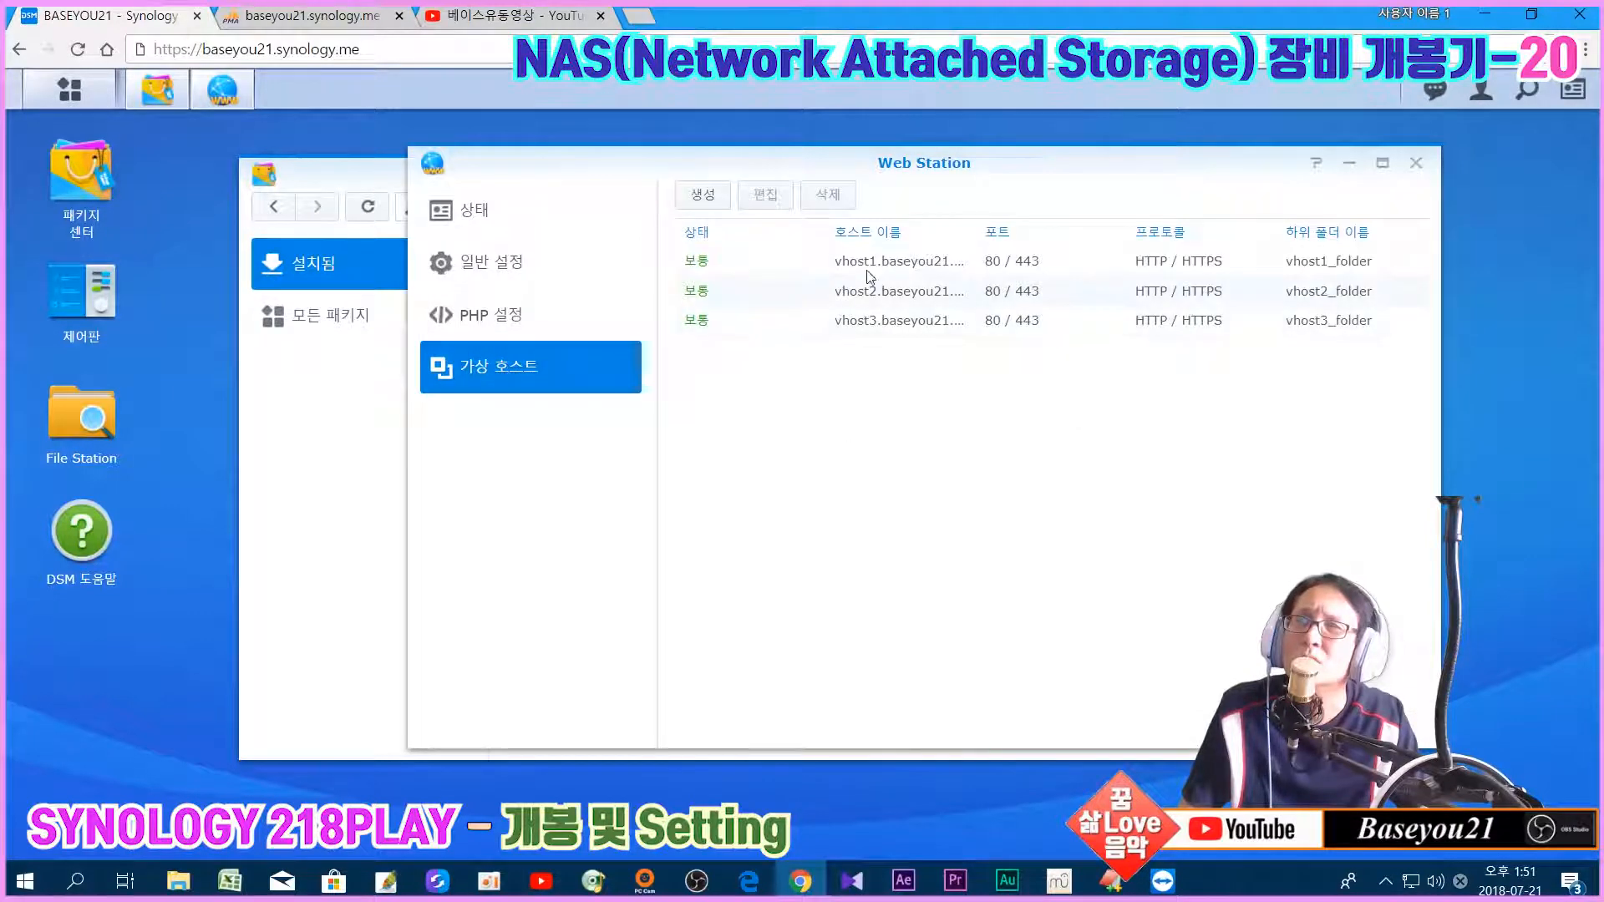
pyautogui.click(763, 204)
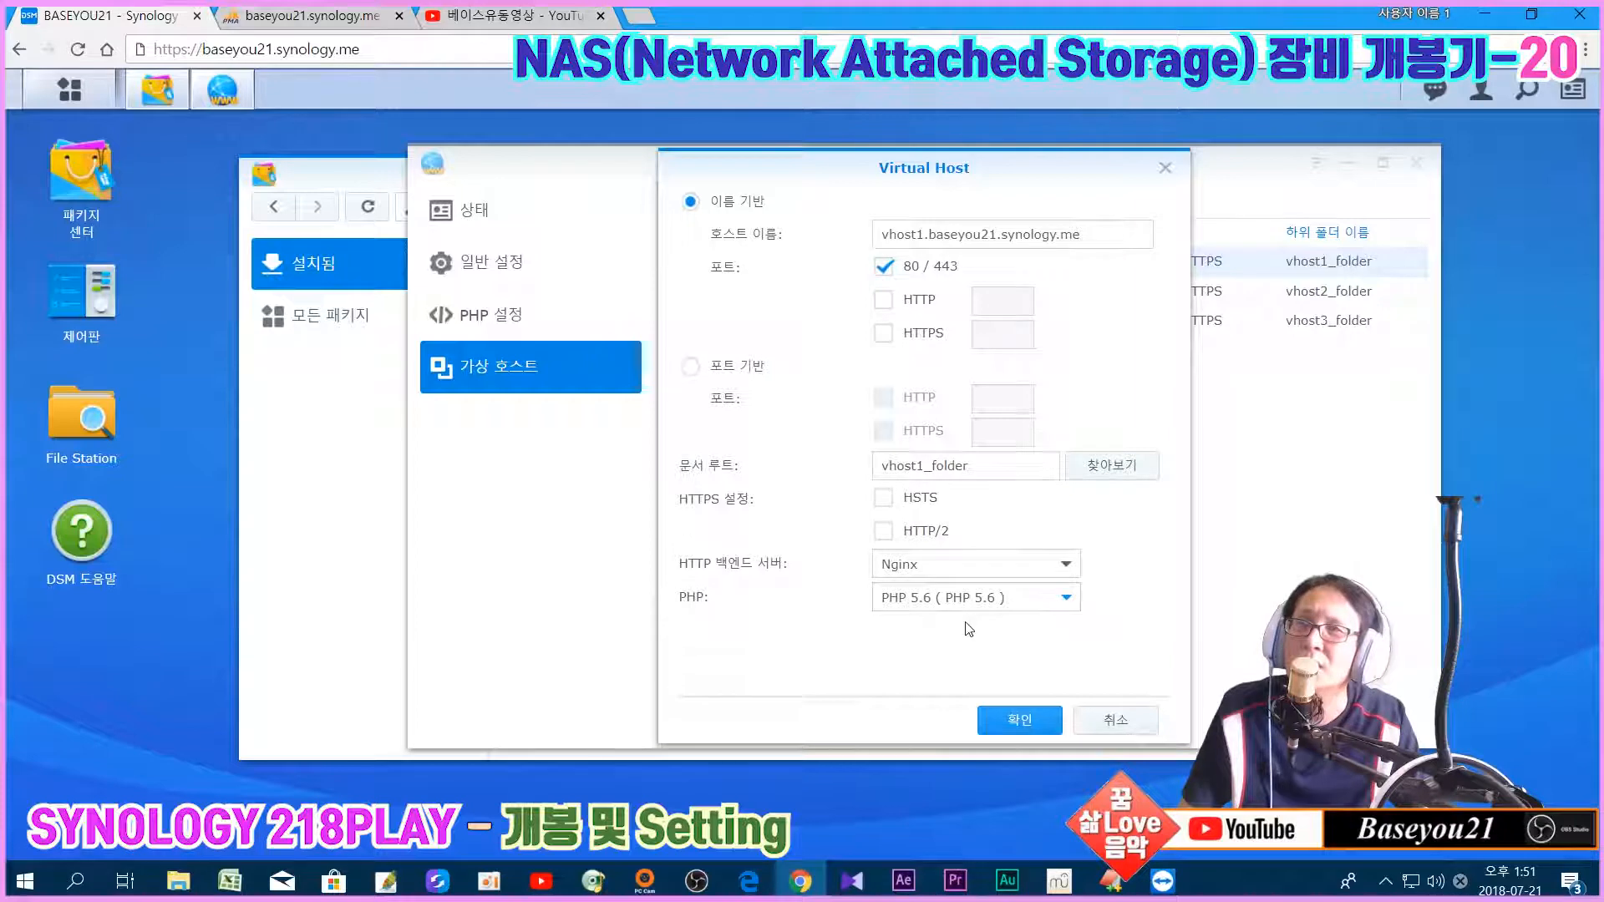
pyautogui.click(1117, 720)
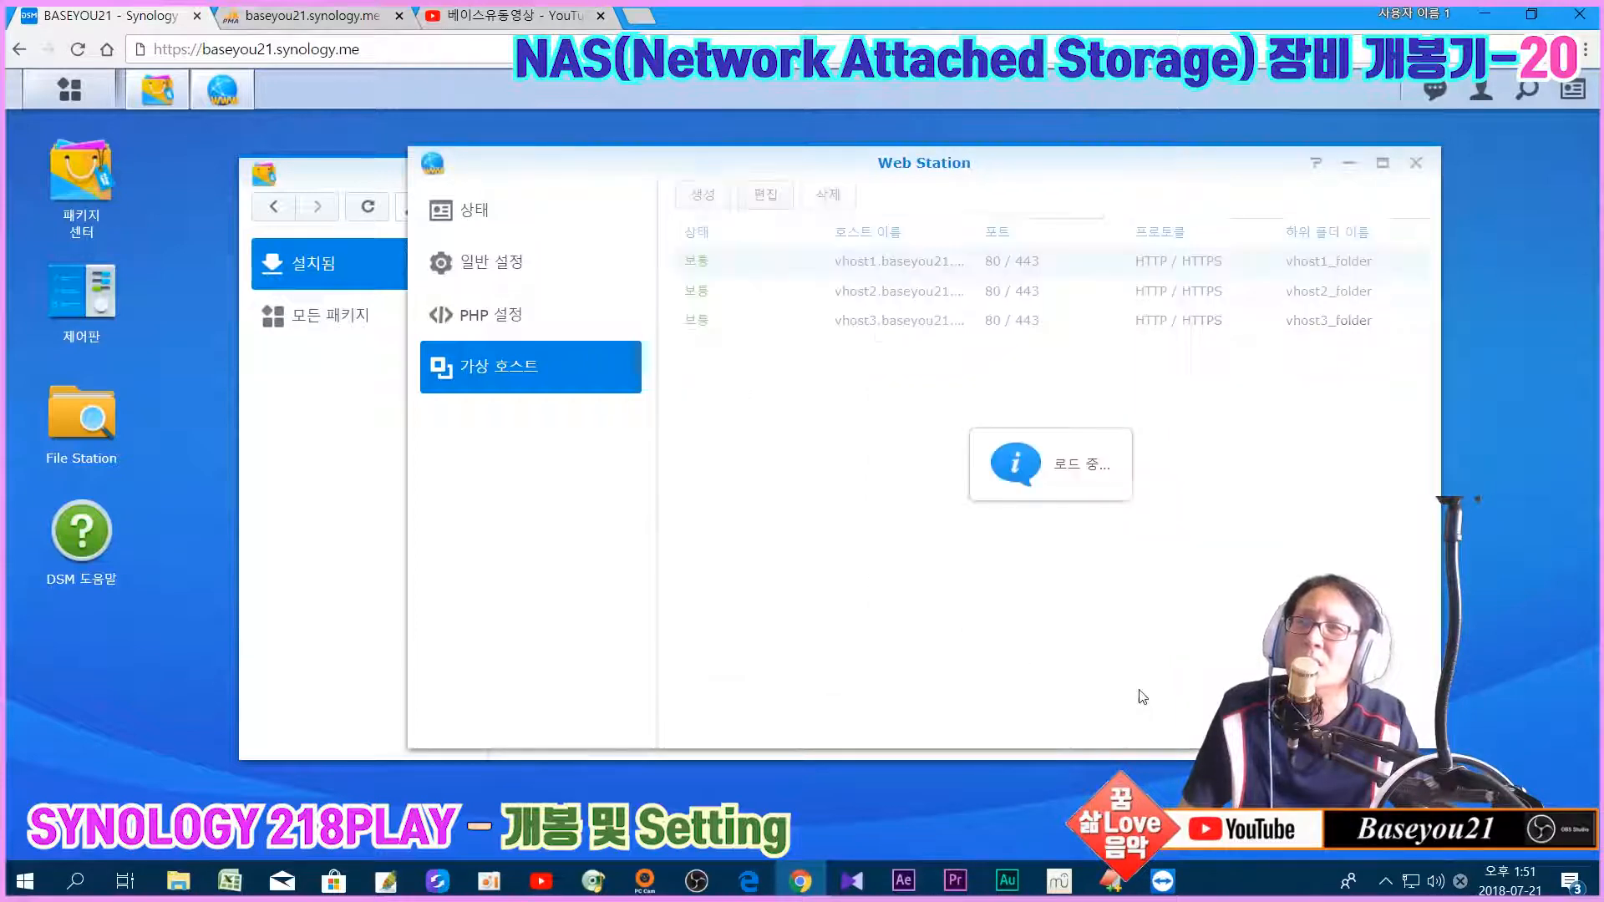
pyautogui.rightClick(857, 265)
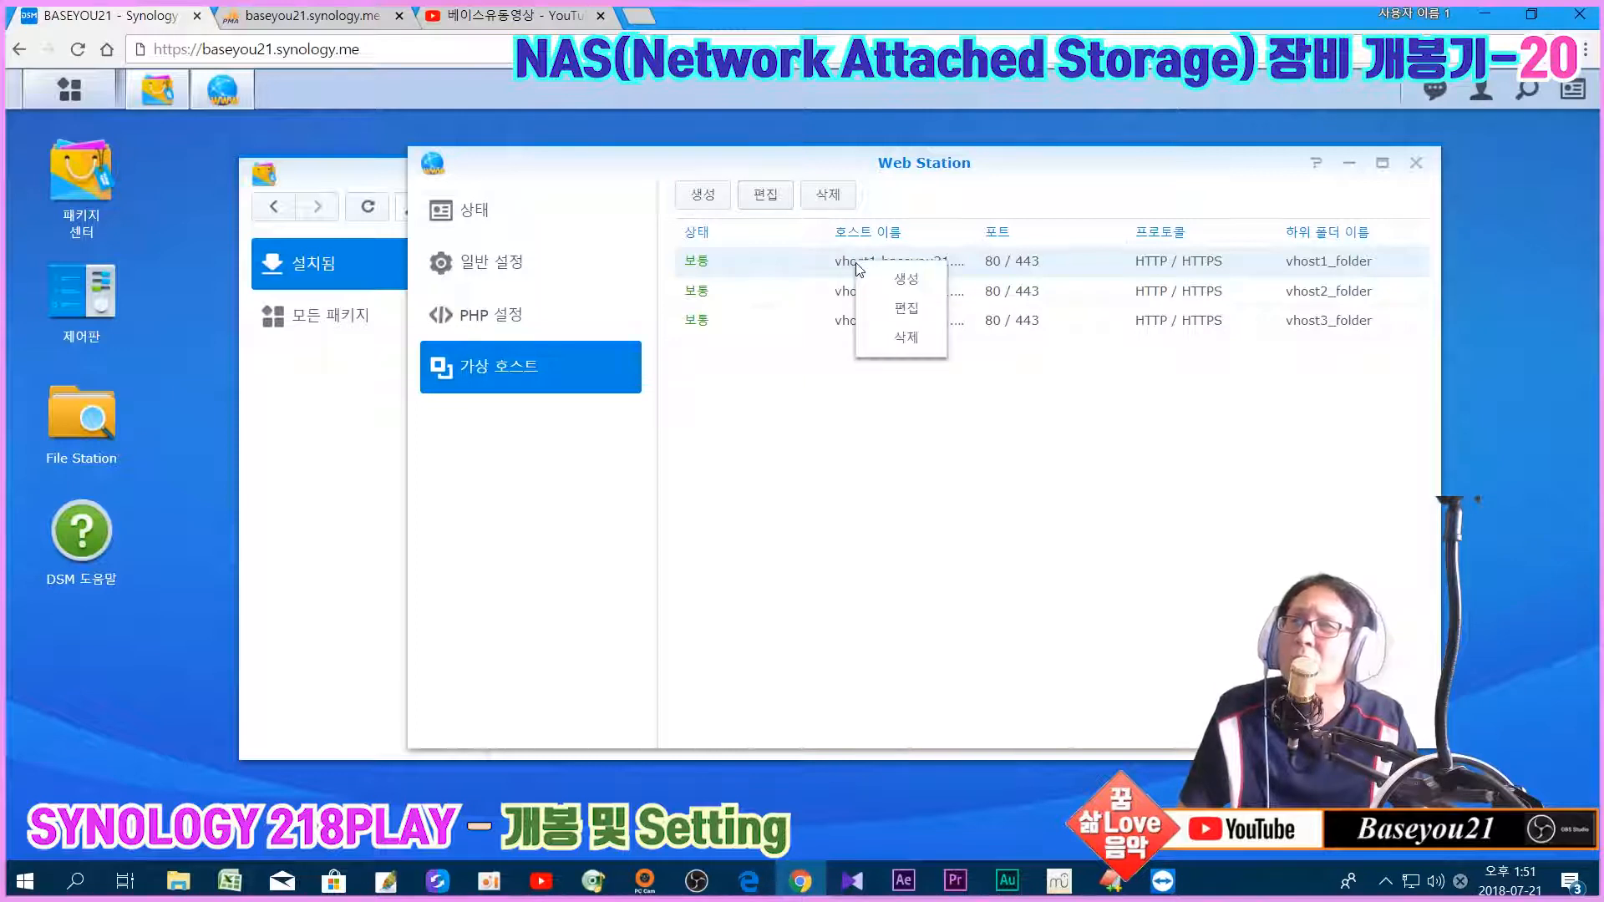
pyautogui.click(802, 258)
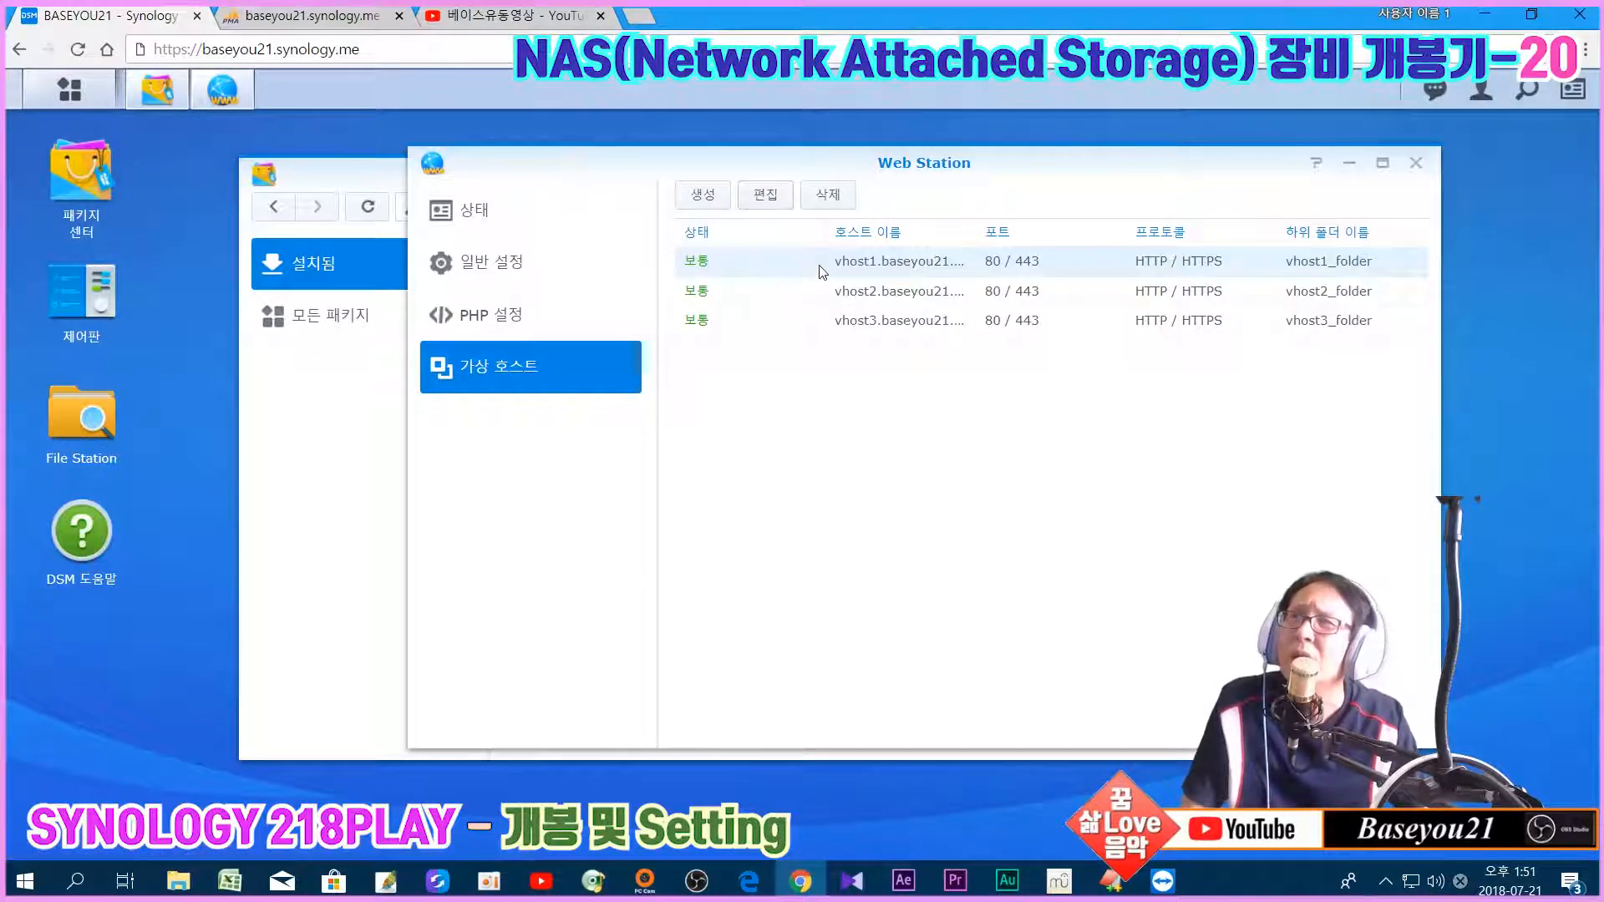
pyautogui.click(1416, 164)
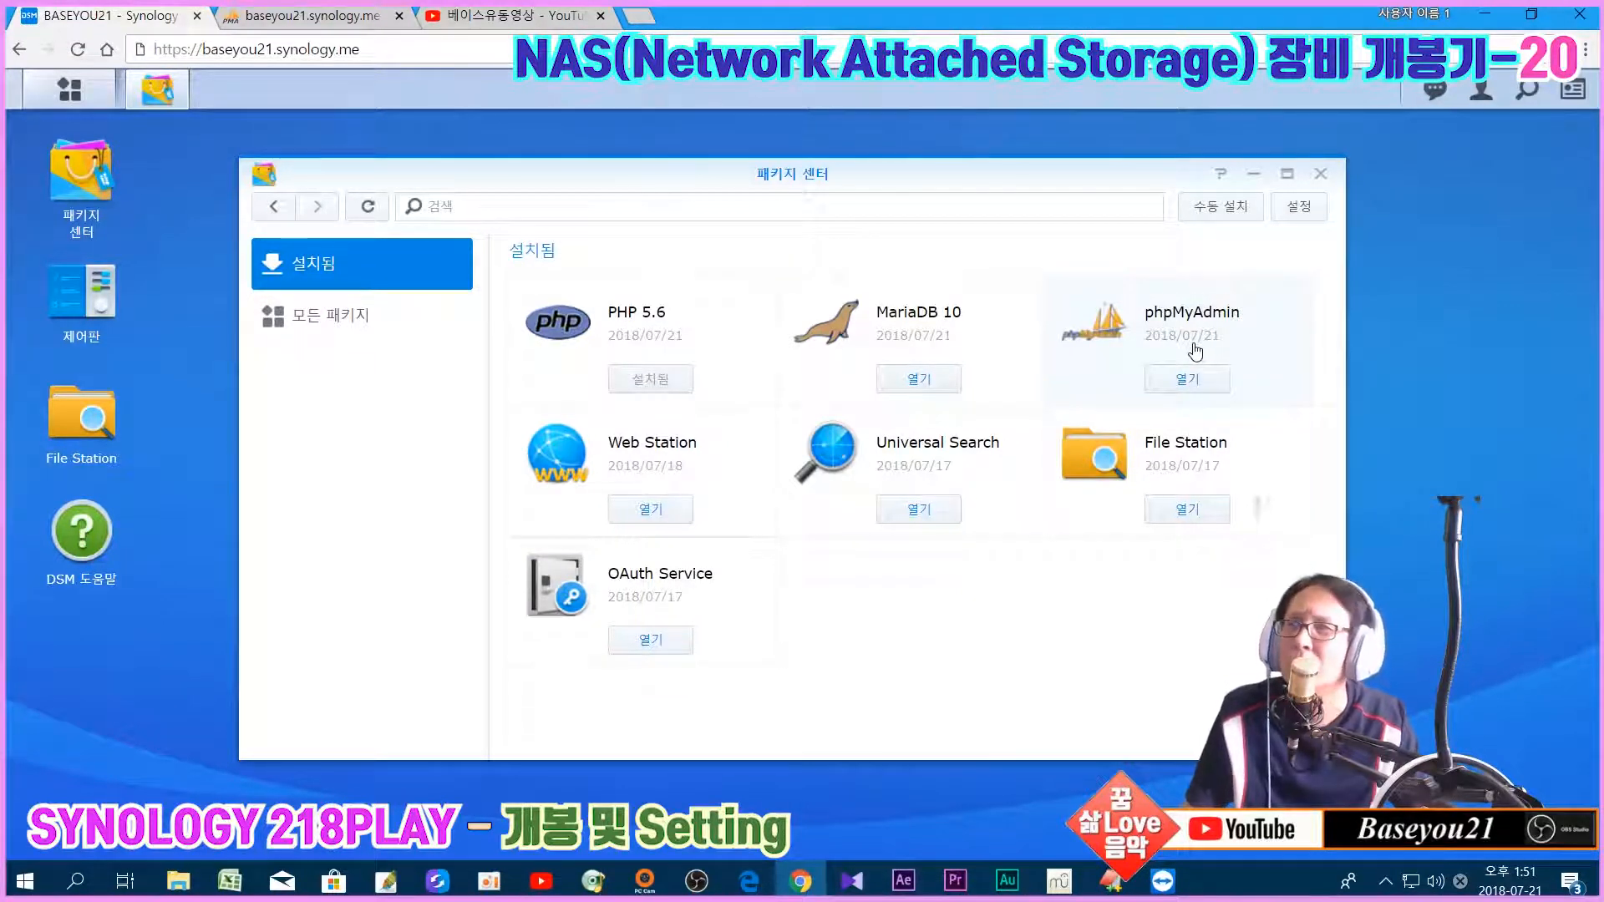
# Step: Close the Package Center window, leaving the DSM desktop empty
pyautogui.click(1326, 185)
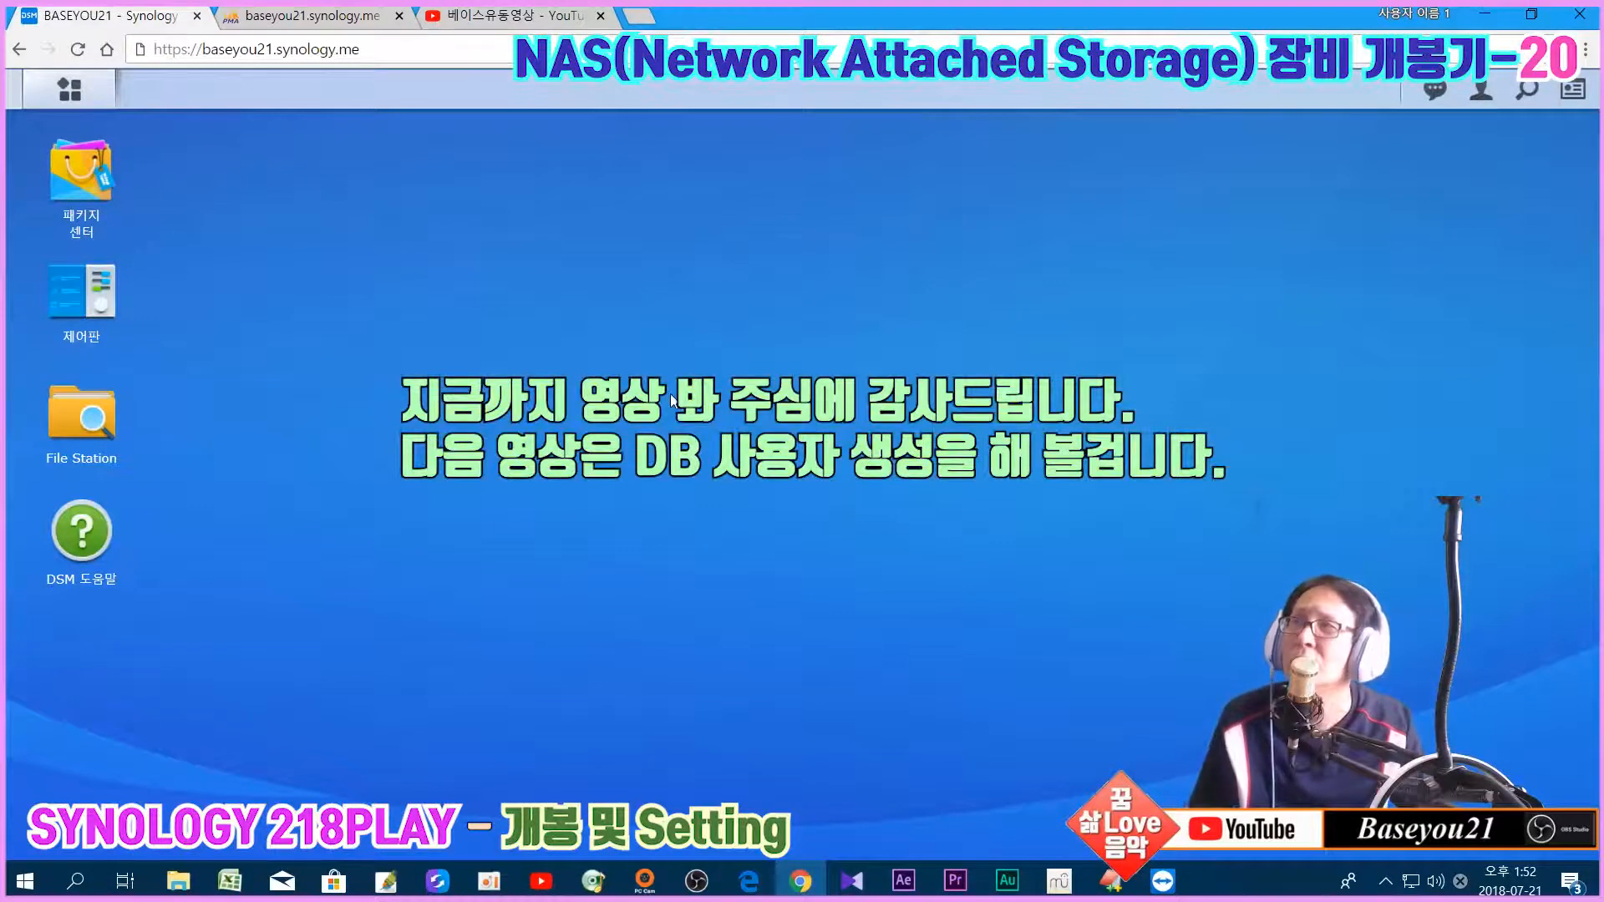
pyautogui.click(1386, 881)
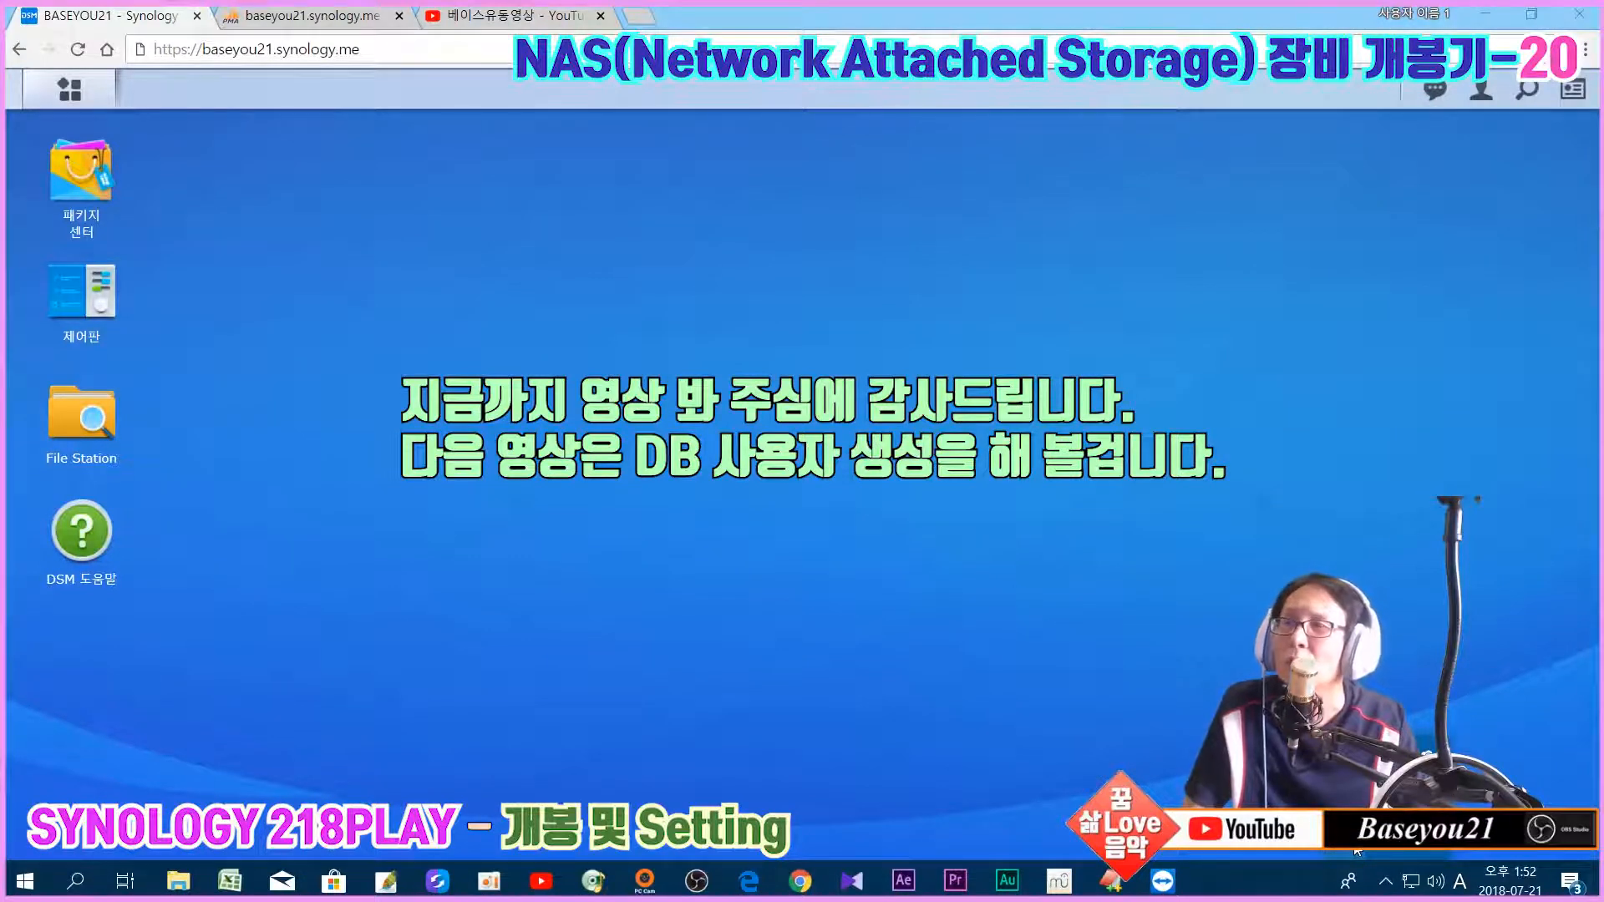
pyautogui.rightClick(1357, 851)
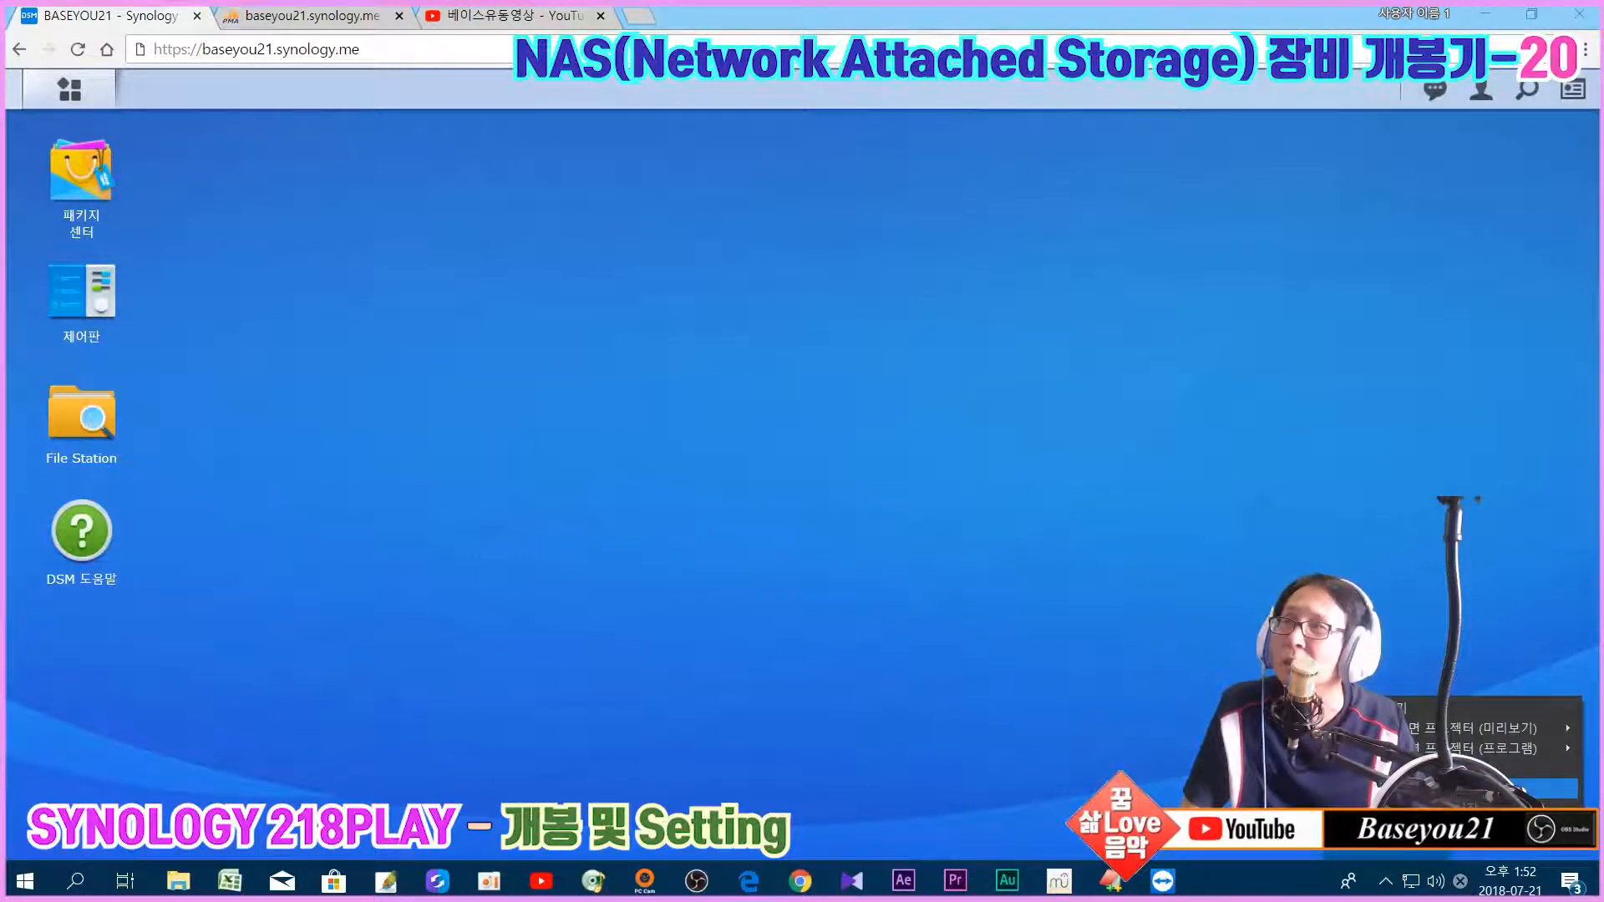